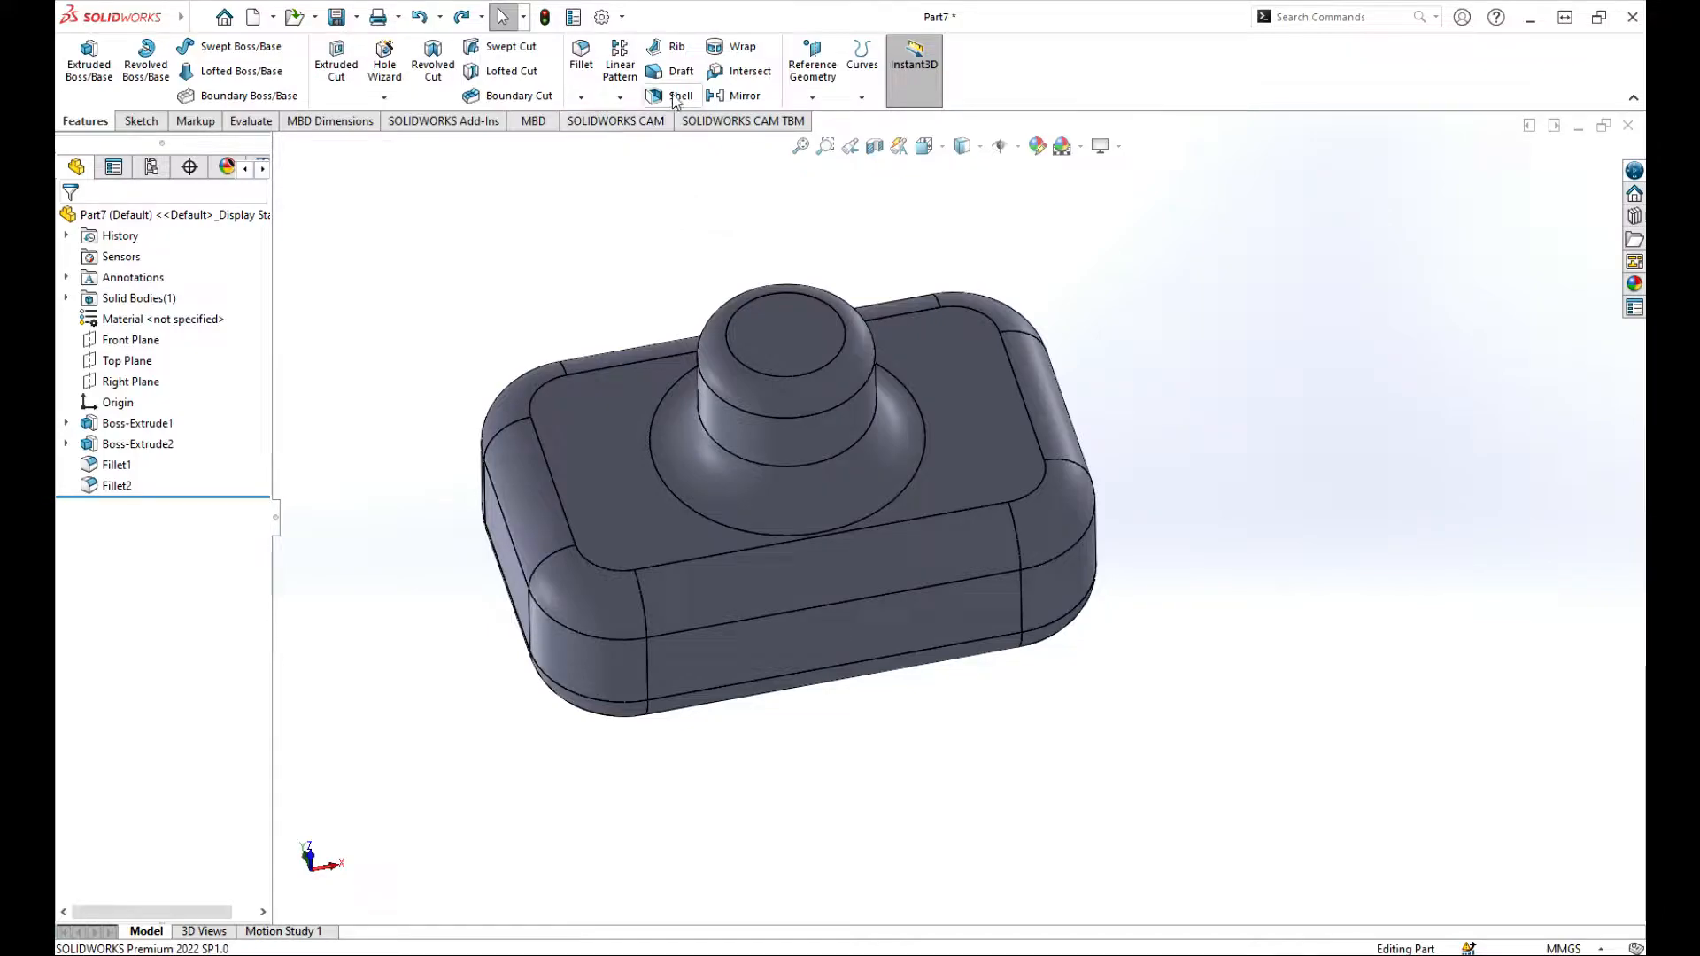
Step: Shell the body with 2 mm walls without removing any face
{"action": "left_click", "coordinate": [675, 96]}
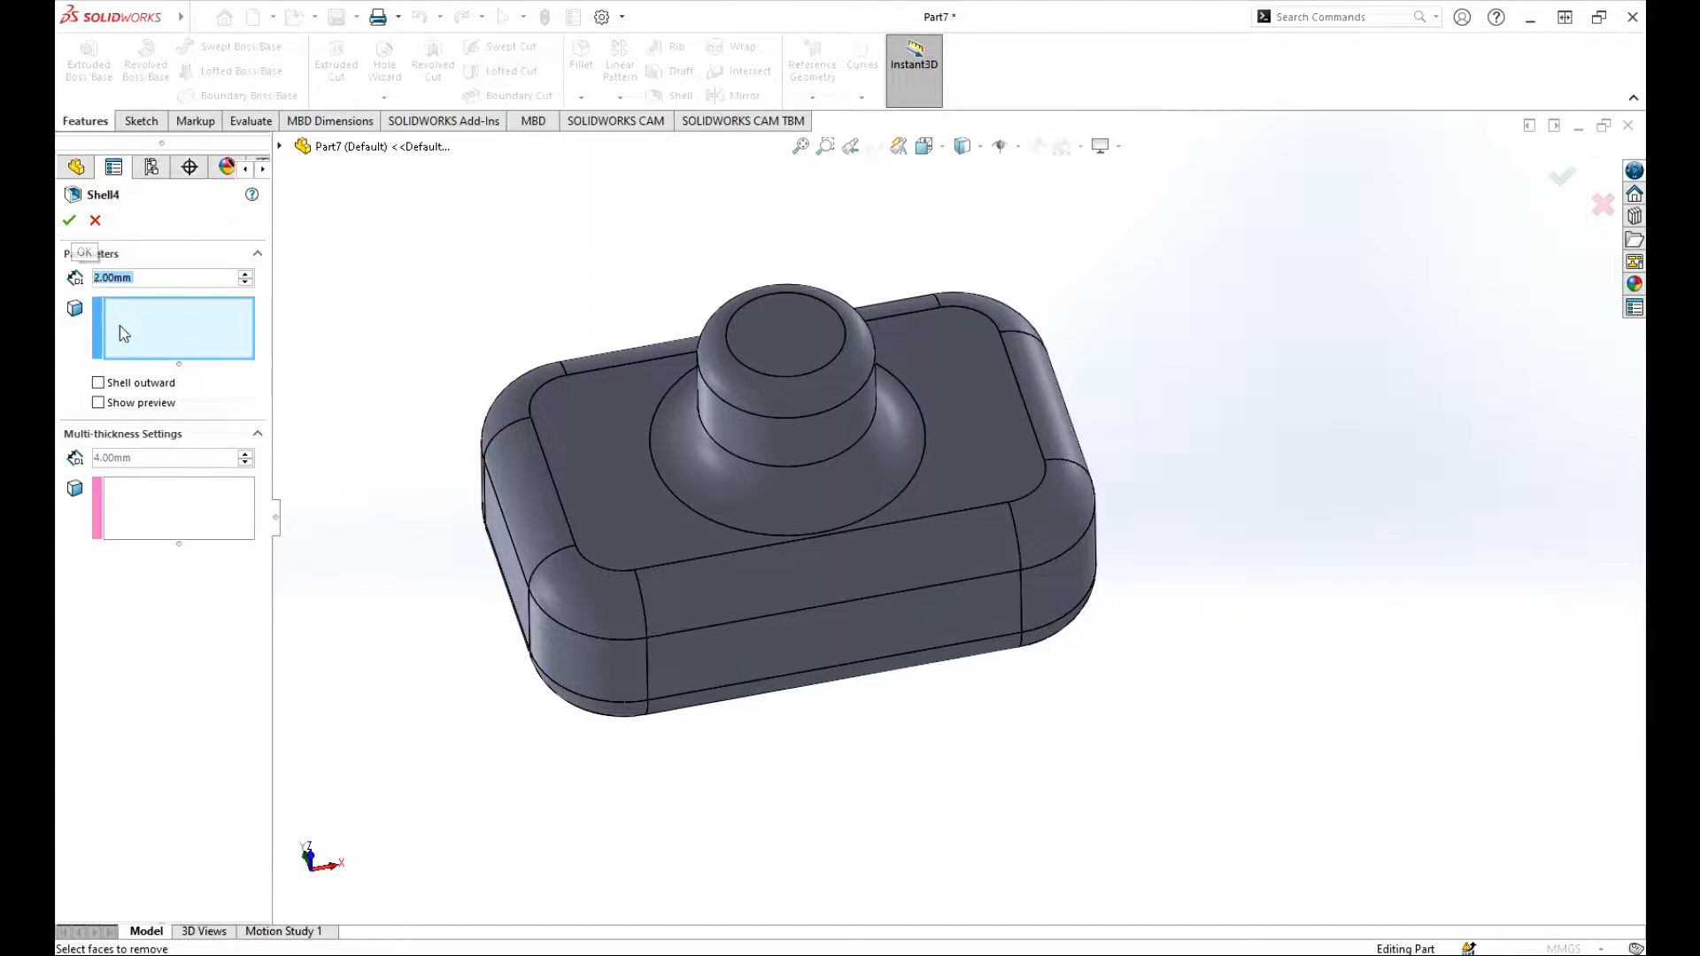
{"action": "left_click", "coordinate": [68, 221]}
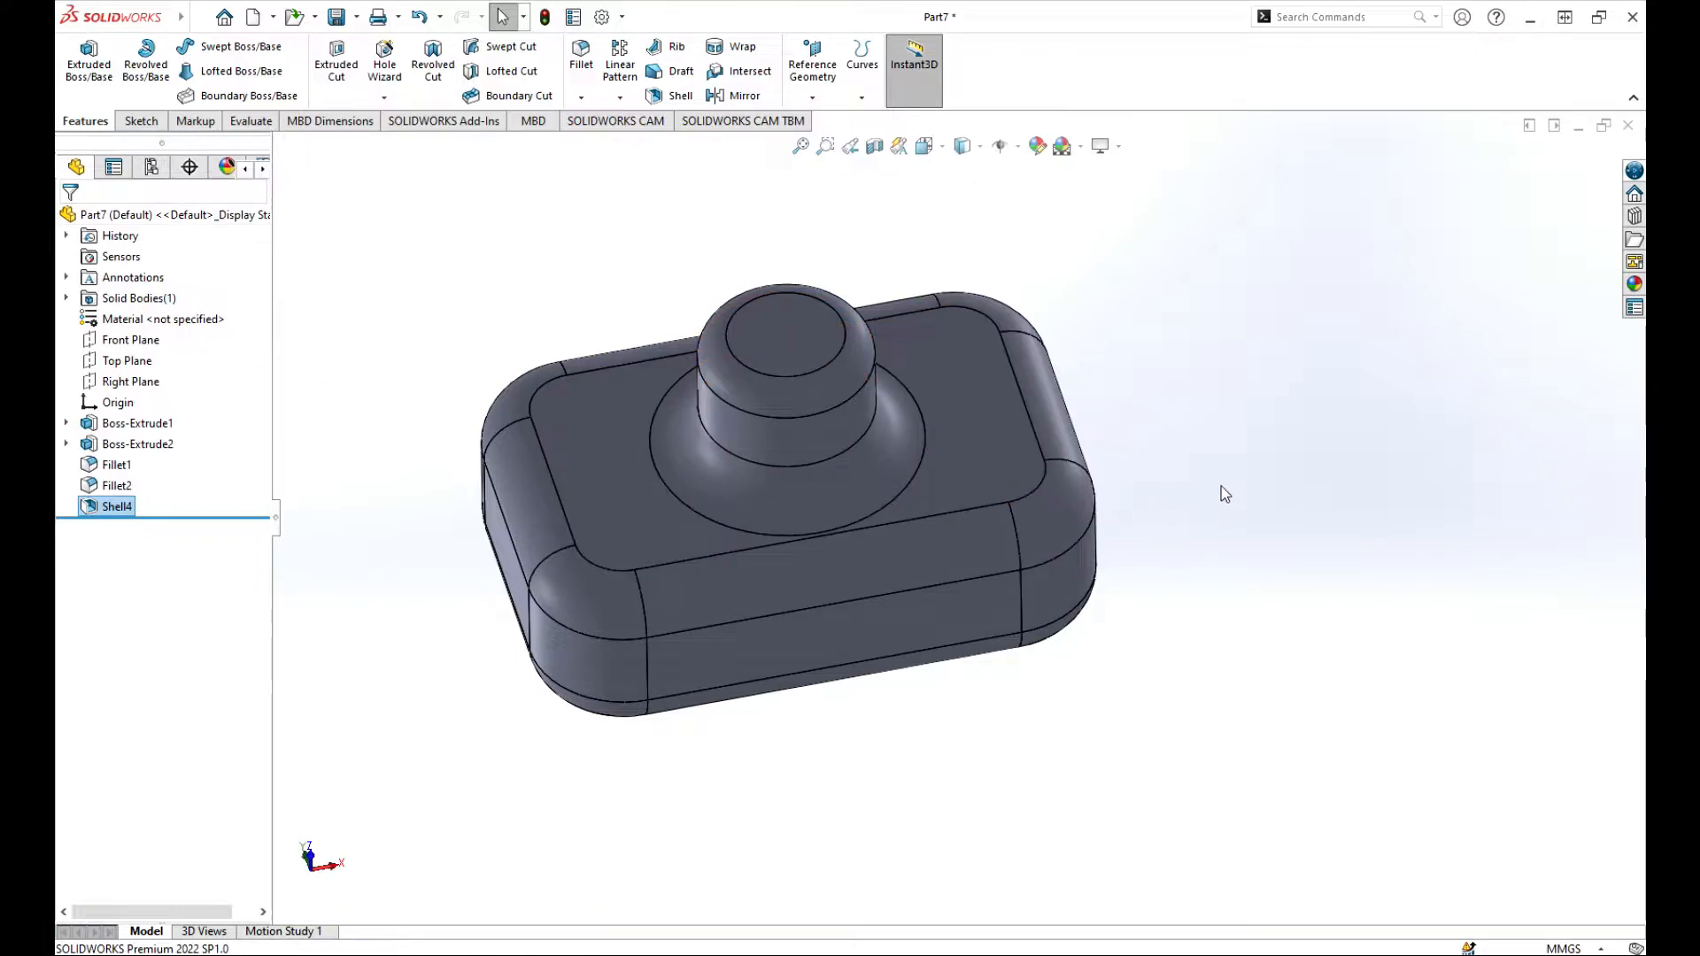
Step: Cut a section view through the Top Plane and examine the closed shell's interior
{"action": "middle_click_drag", "start_coordinate": [1222, 490], "coordinate": [1160, 545]}
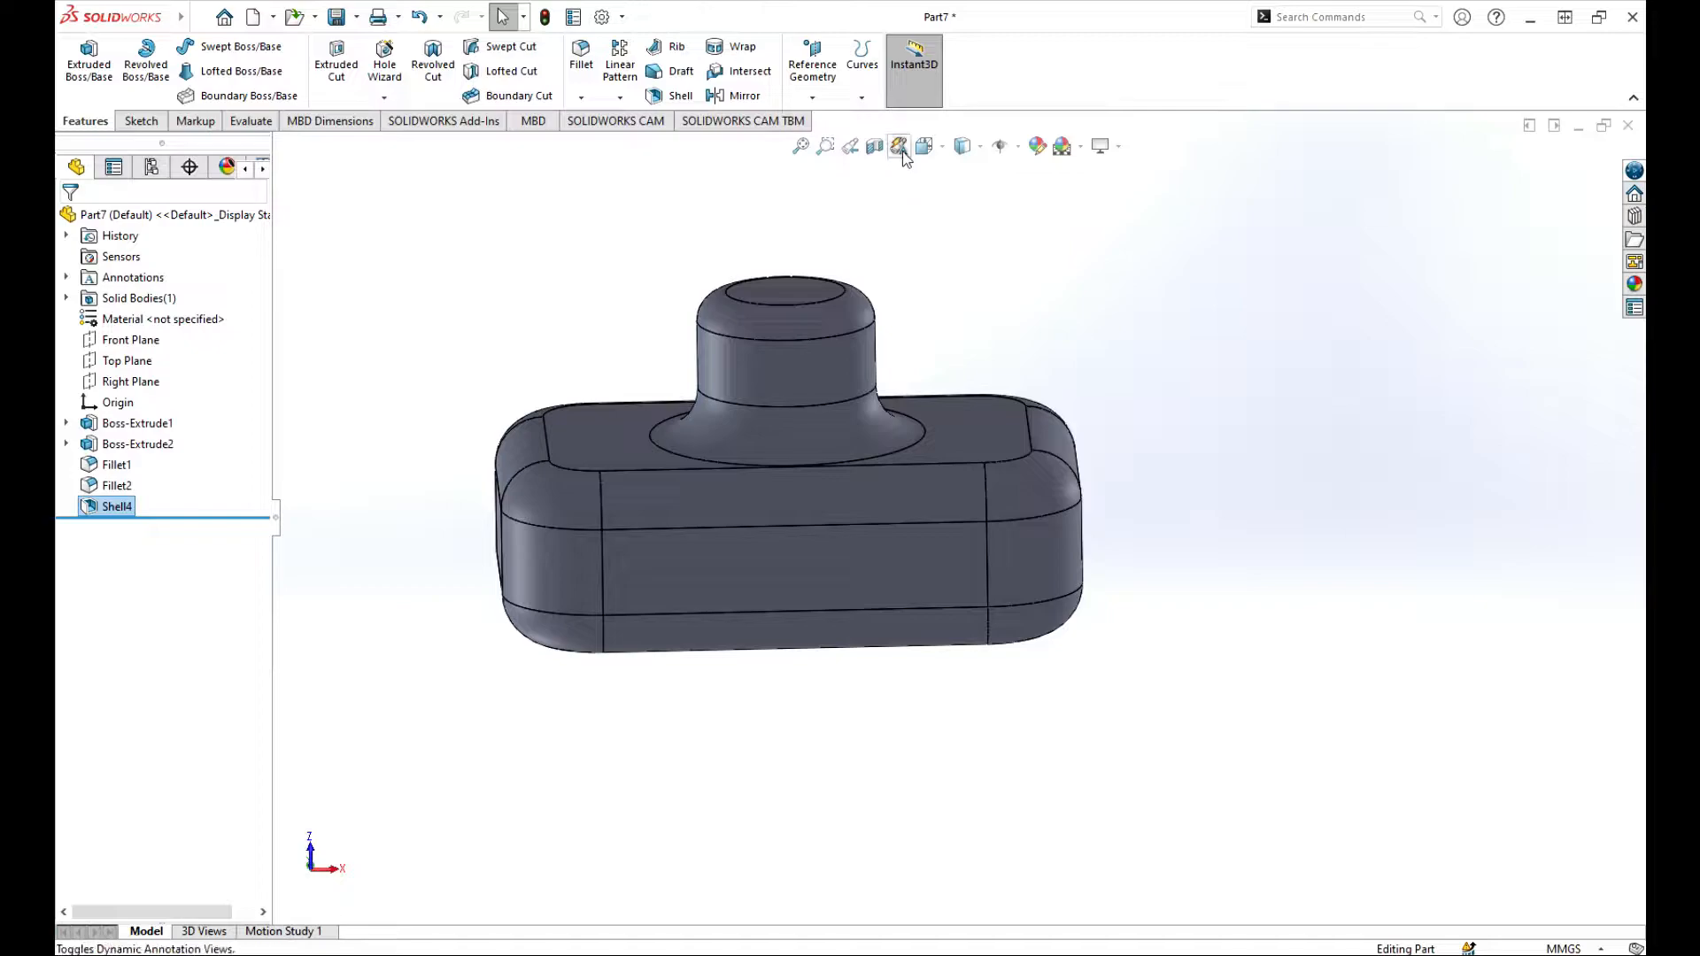
{"action": "left_click", "coordinate": [874, 147]}
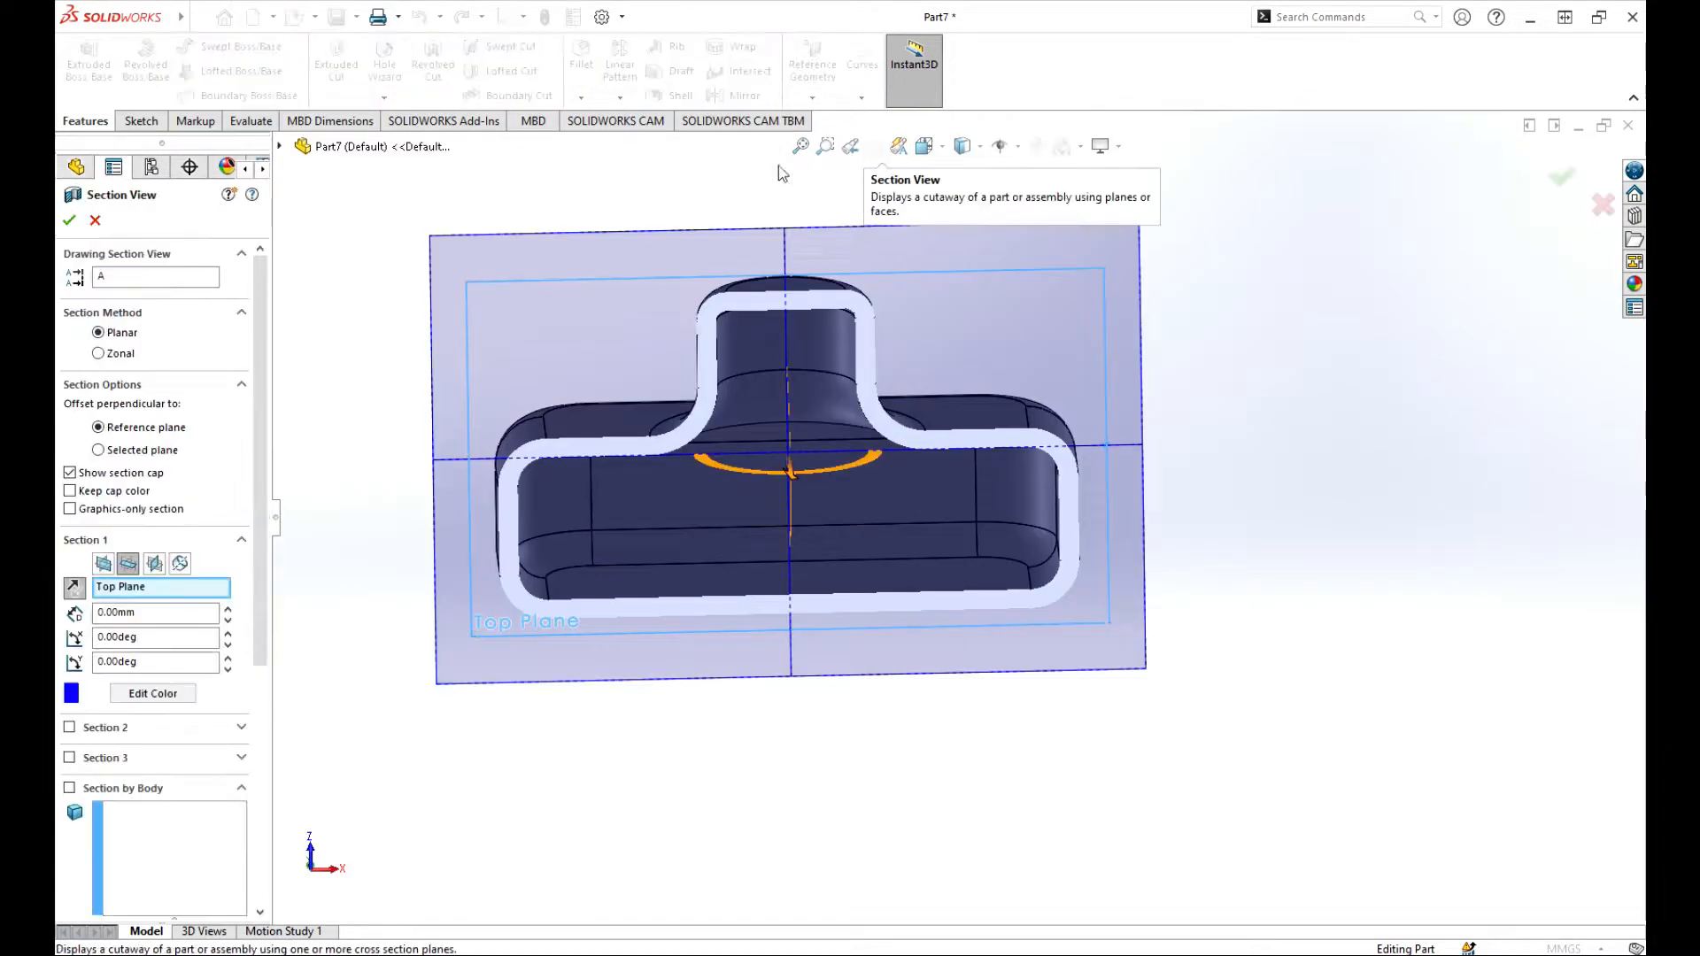
{"action": "left_click", "coordinate": [70, 221]}
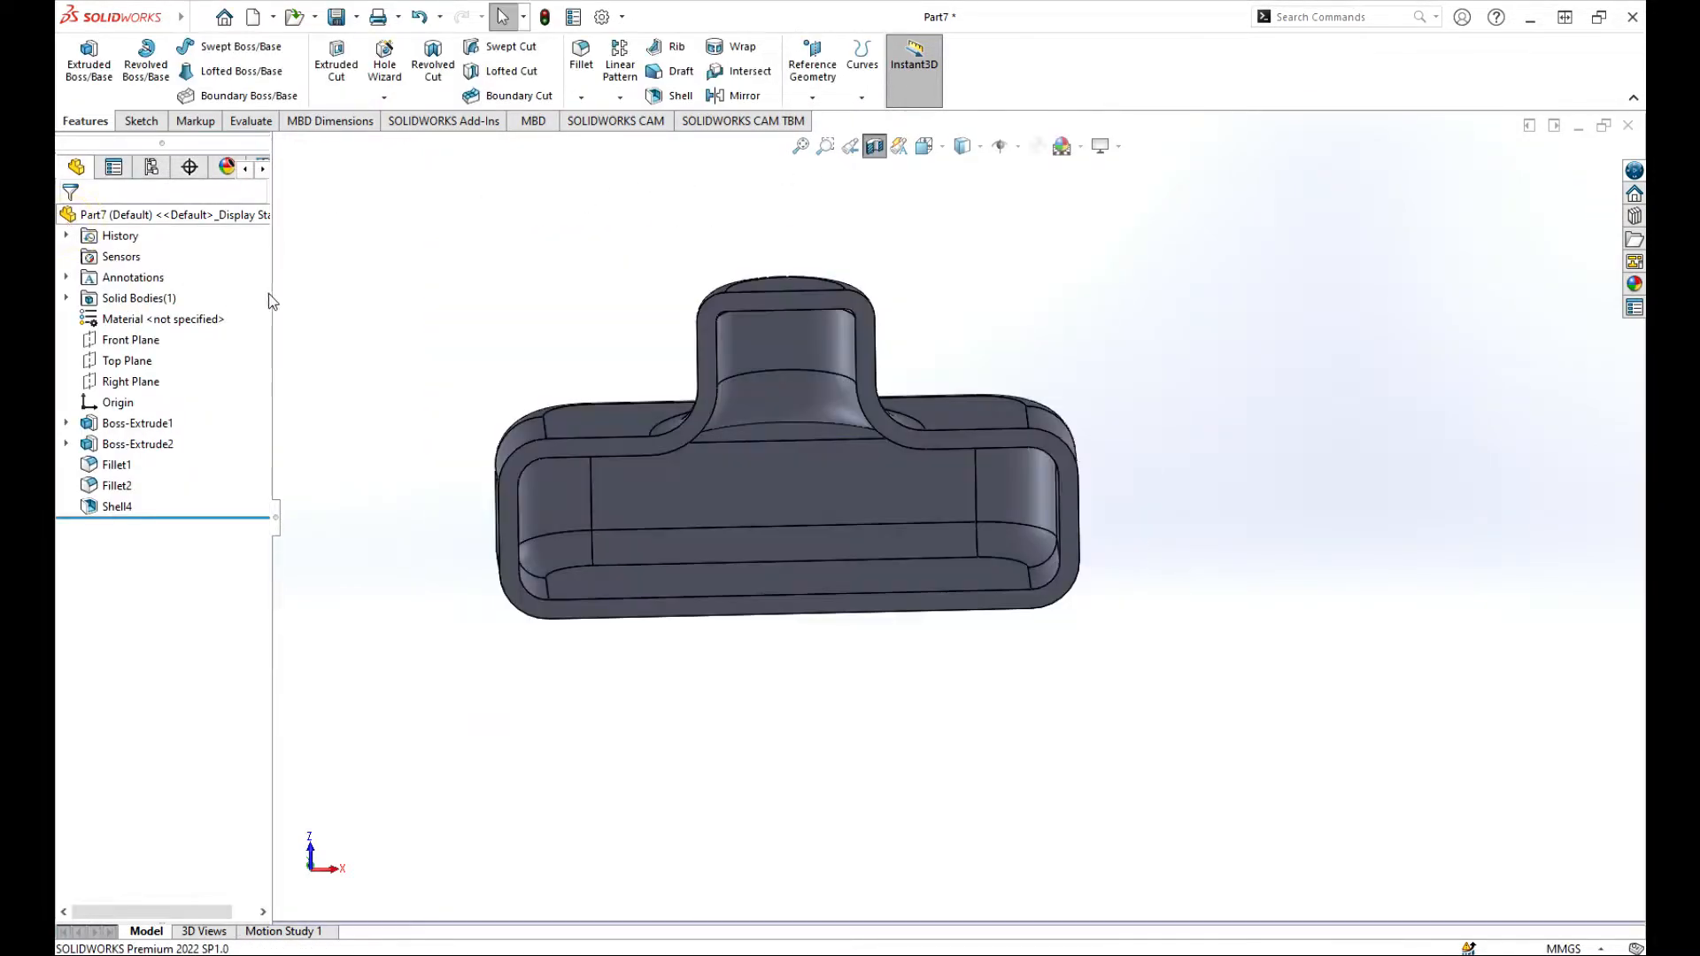
{"action": "middle_click_drag", "start_coordinate": [522, 317], "coordinate": [625, 247]}
{"action": "scroll", "coordinate": [973, 570], "scroll_direction": "down", "scroll_amount": 3}
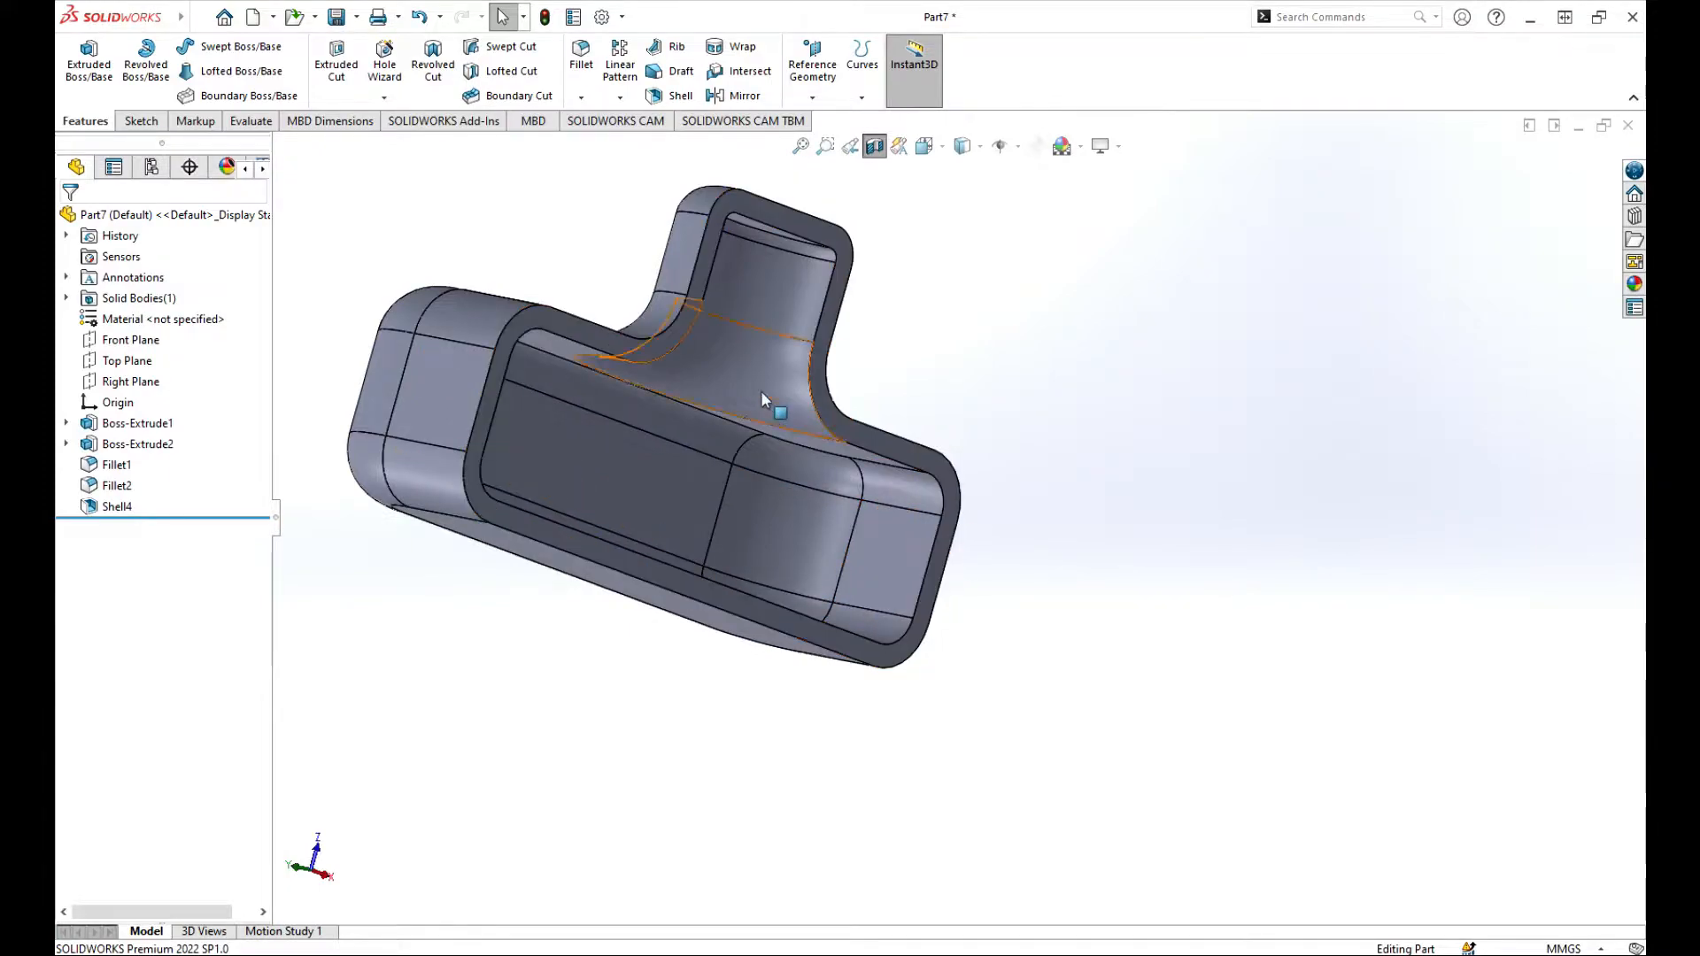
{"action": "scroll", "coordinate": [600, 316], "scroll_direction": "up", "scroll_amount": 2}
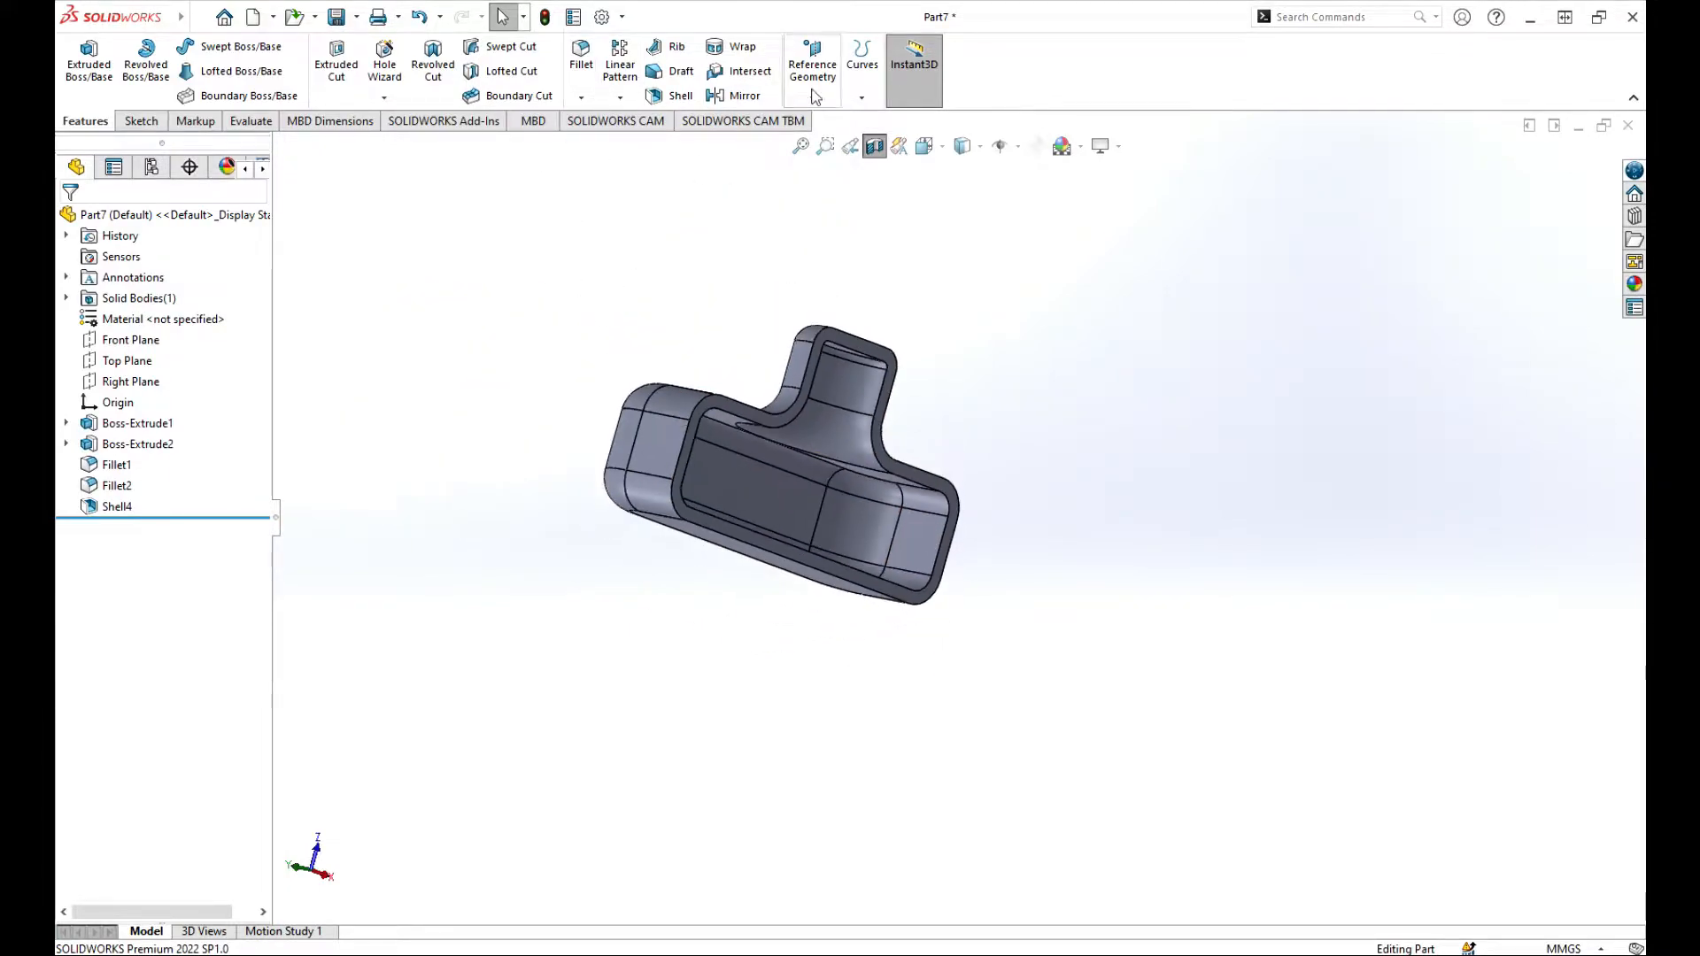
Step: Turn off the section view and undo the closed shell
{"action": "left_click", "coordinate": [874, 146]}
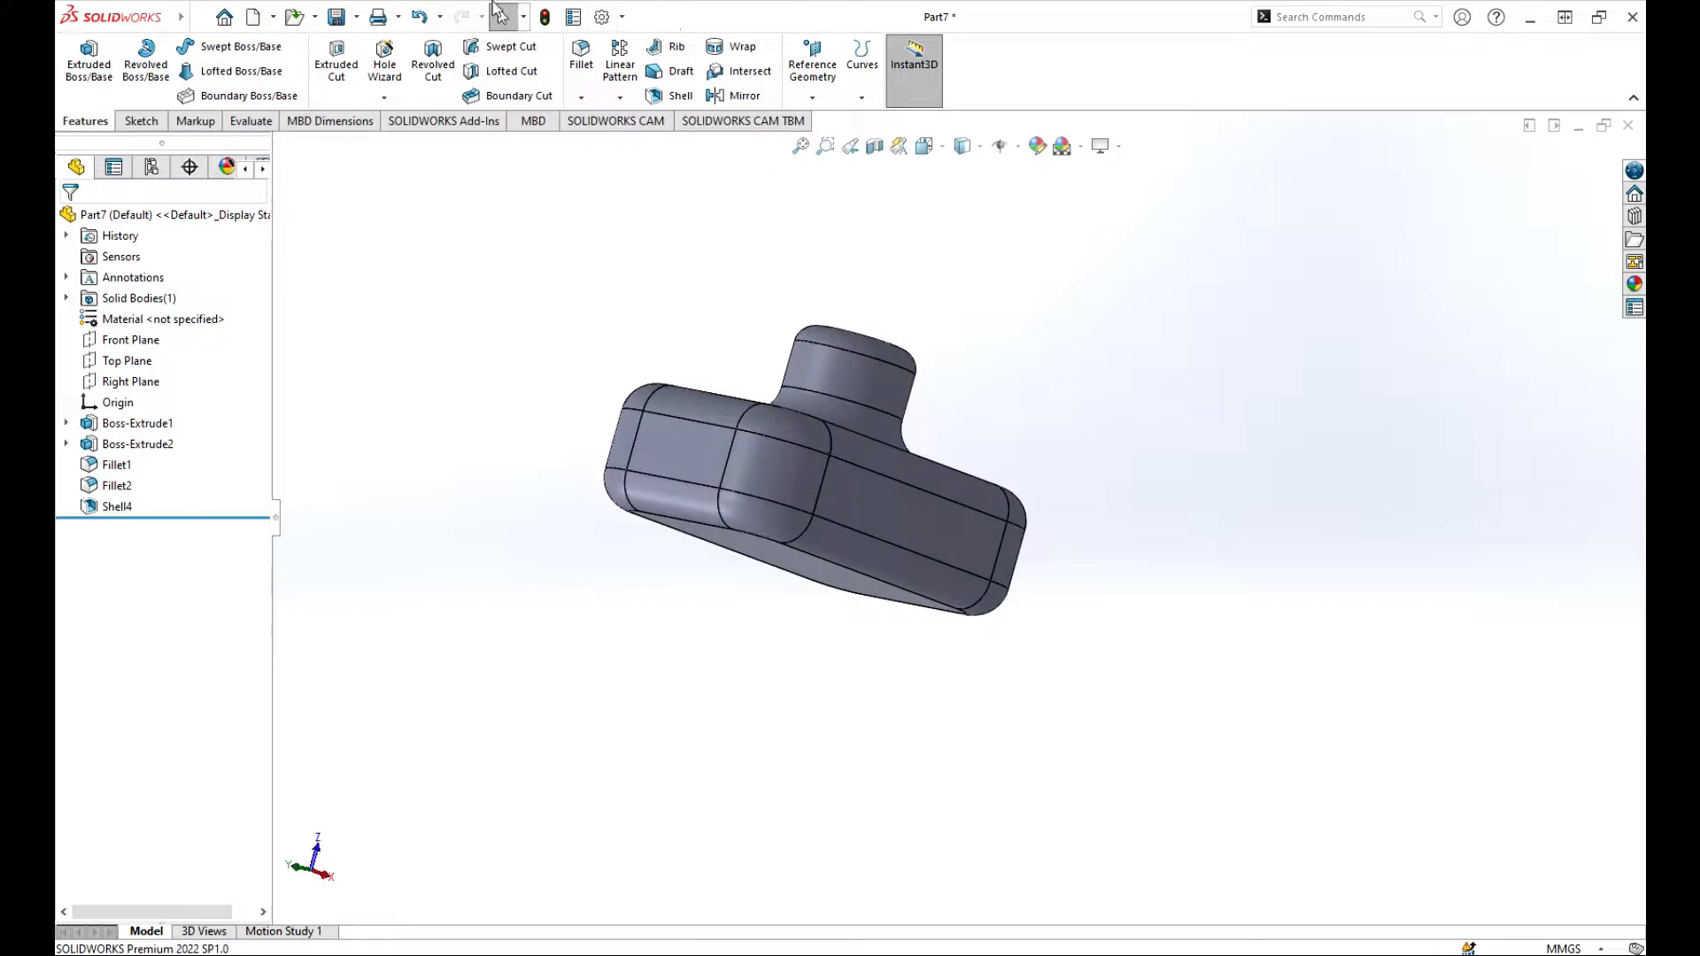
{"action": "left_click", "coordinate": [418, 15]}
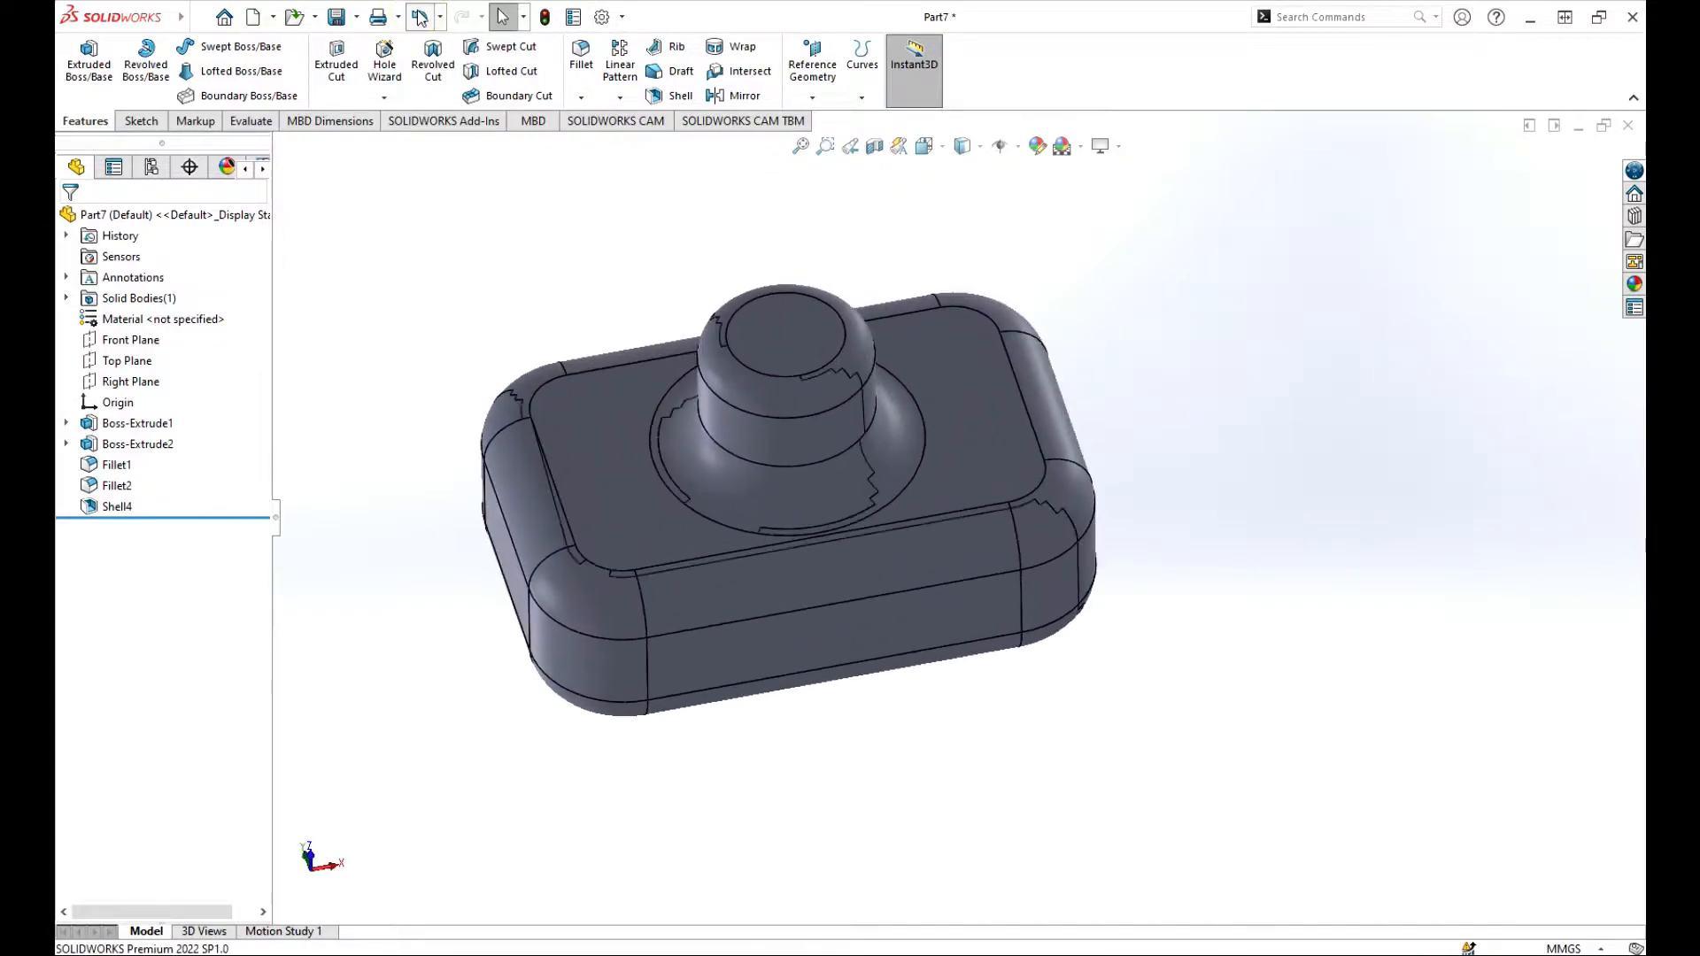
Step: Shell the body with 2 mm walls, removing the circular top face of the neck
{"action": "left_click", "coordinate": [673, 95]}
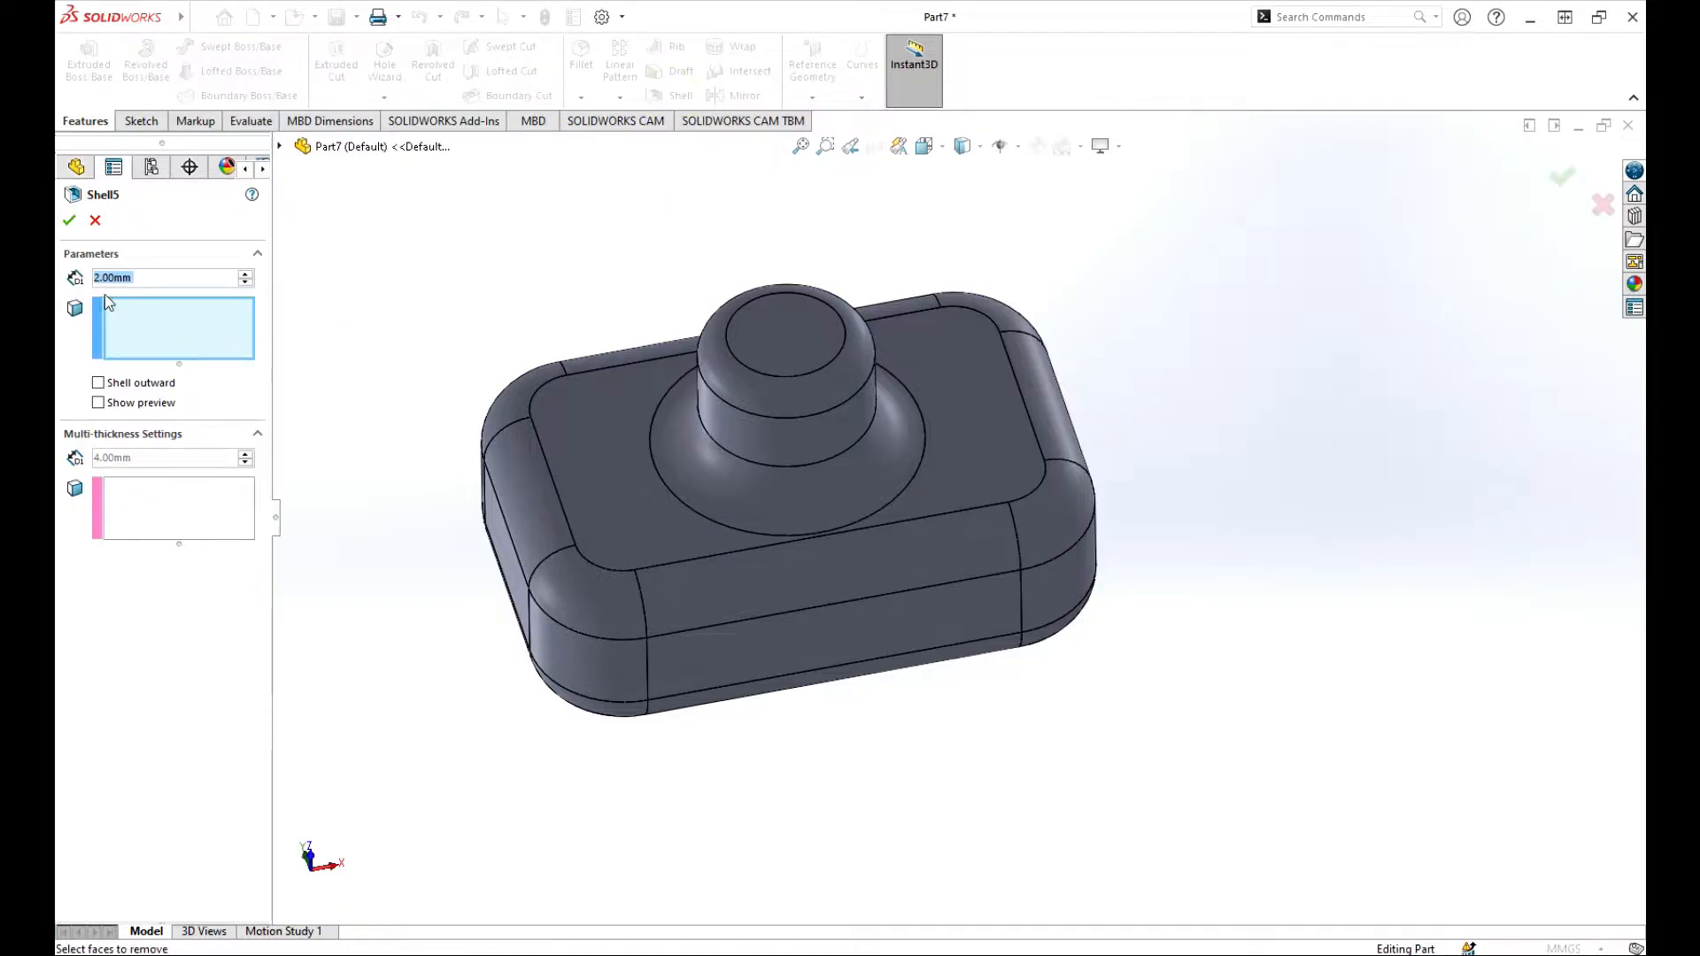
{"action": "middle_click_drag", "start_coordinate": [426, 538], "coordinate": [573, 315]}
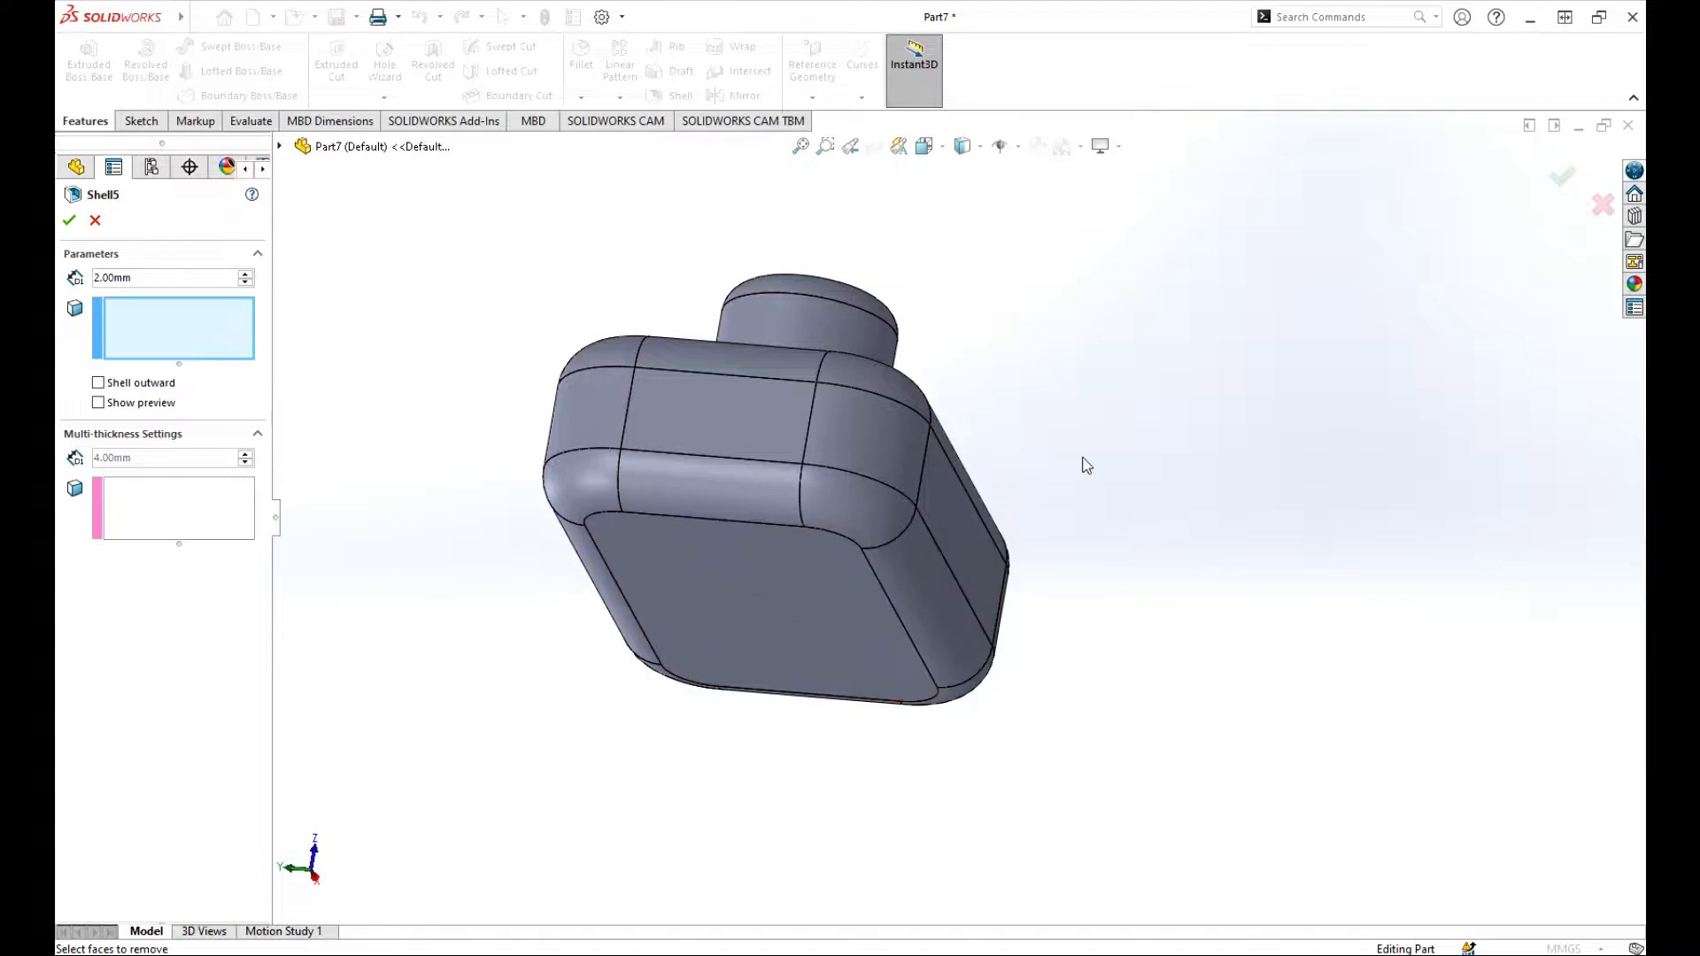
{"action": "middle_click_drag", "start_coordinate": [1081, 464], "coordinate": [873, 364]}
{"action": "left_click", "coordinate": [811, 388]}
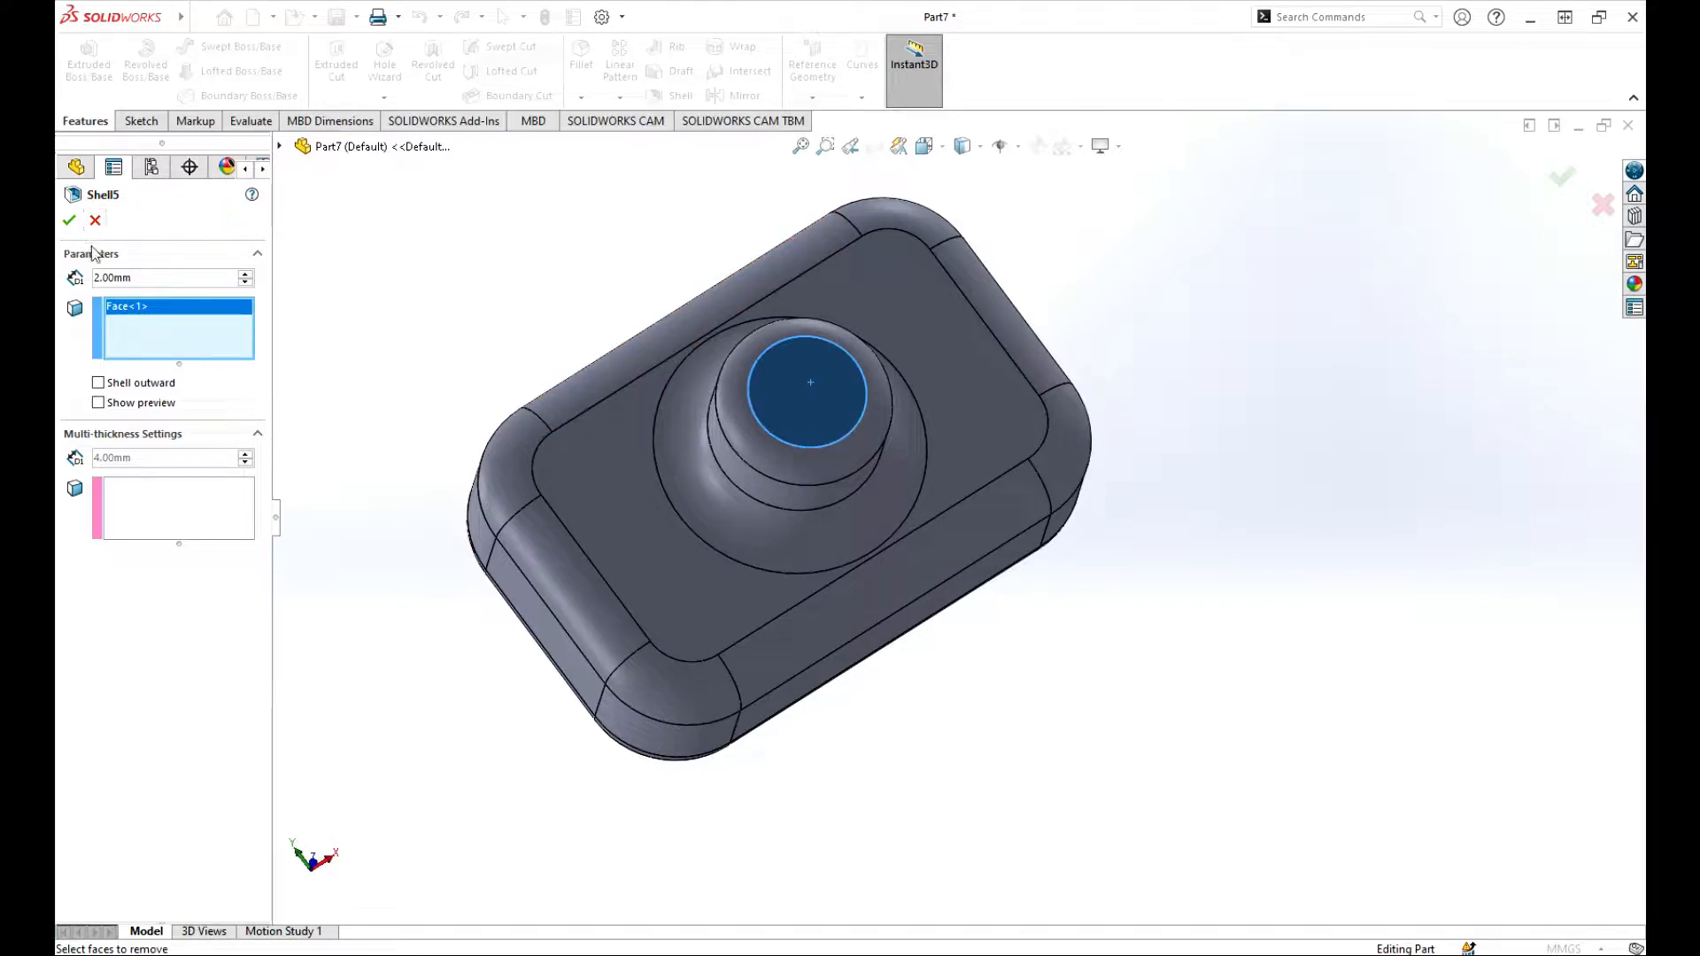
{"action": "left_click", "coordinate": [69, 223]}
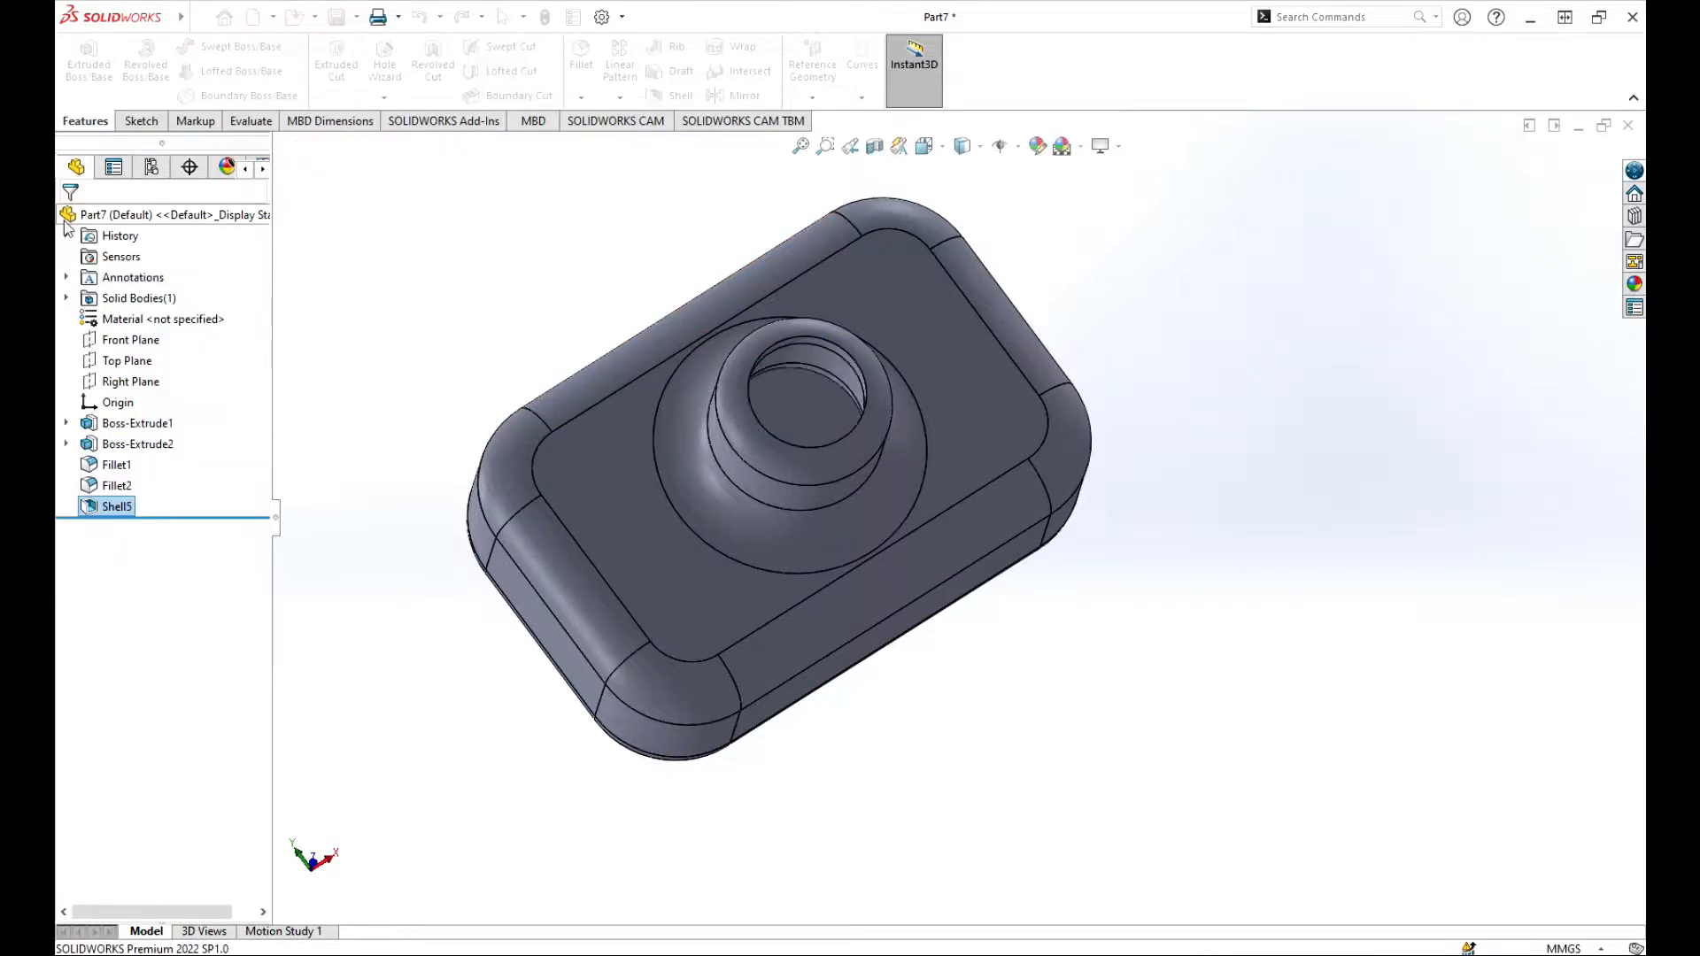
Step: Section the part through the Top Plane and examine the open neck and wall thickness
{"action": "middle_click_drag", "start_coordinate": [875, 557], "coordinate": [957, 288]}
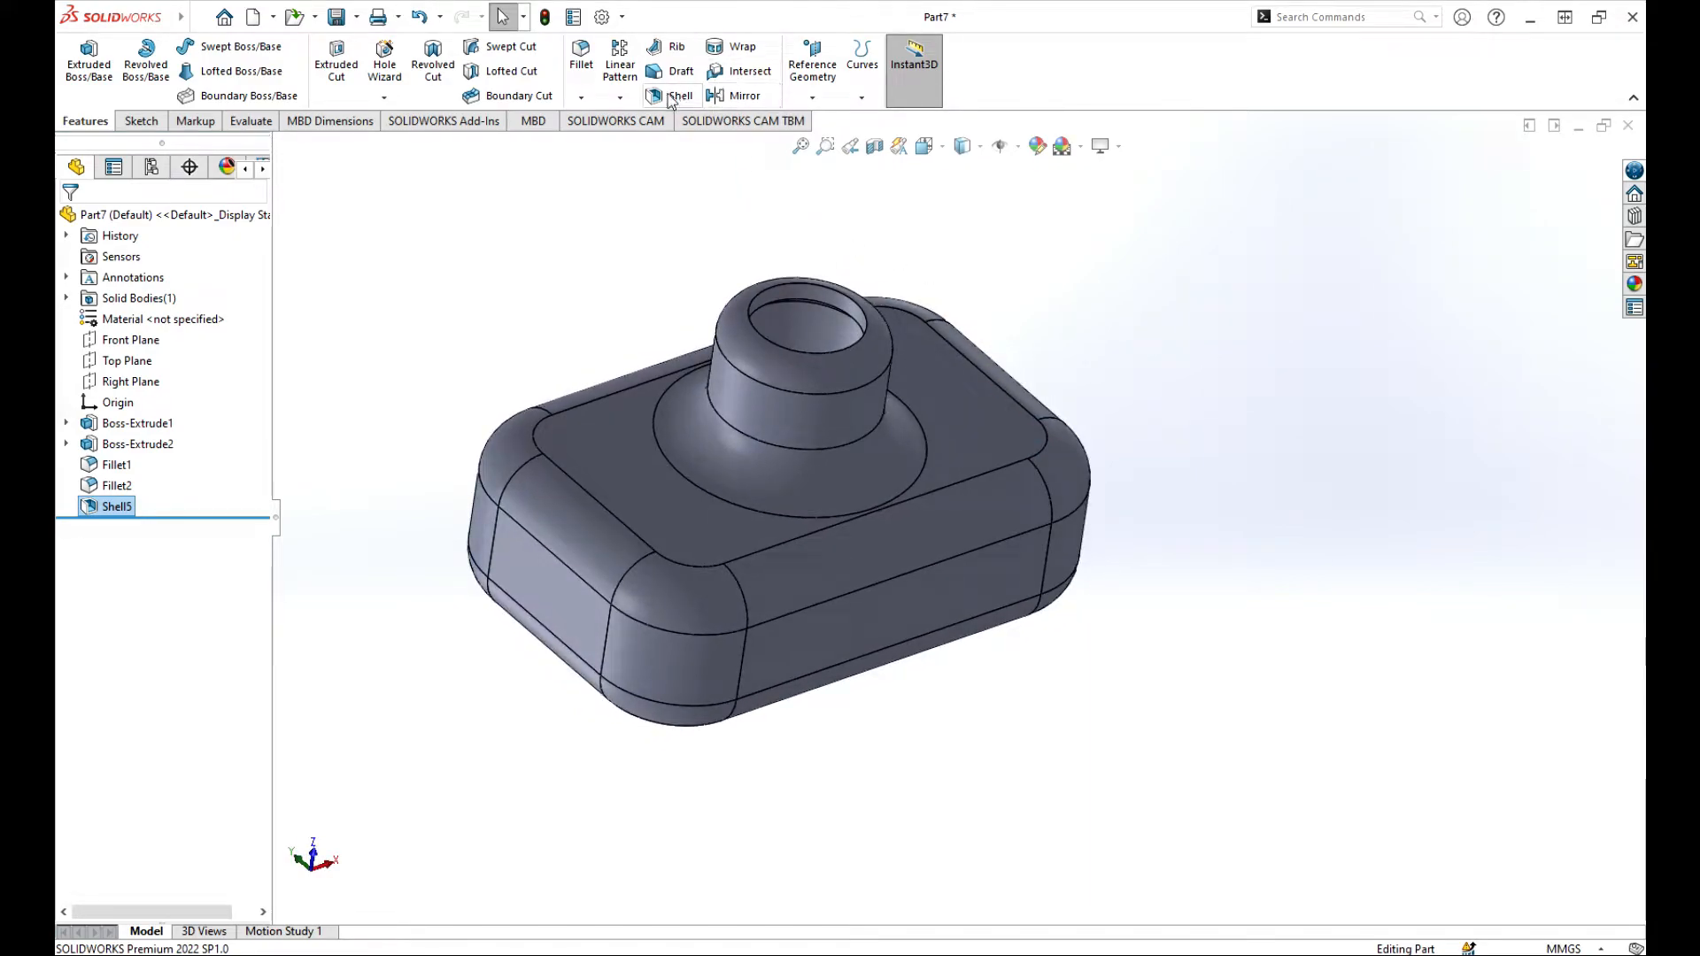
{"action": "left_click", "coordinate": [877, 147]}
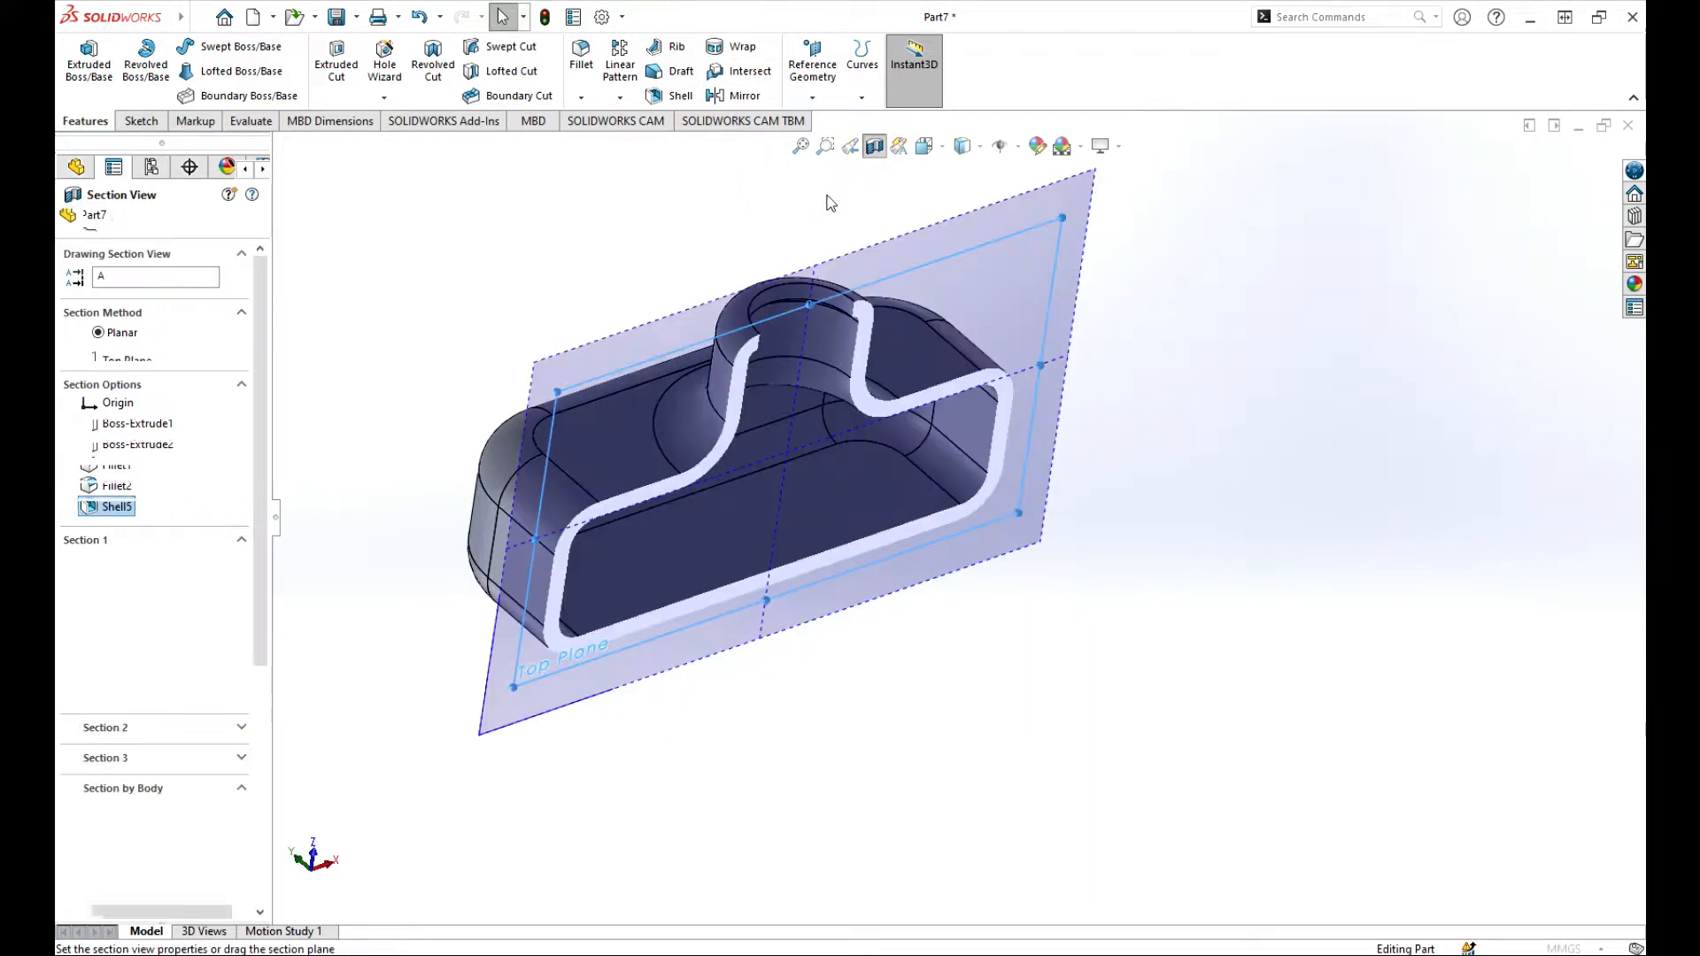
{"action": "left_click", "coordinate": [68, 220]}
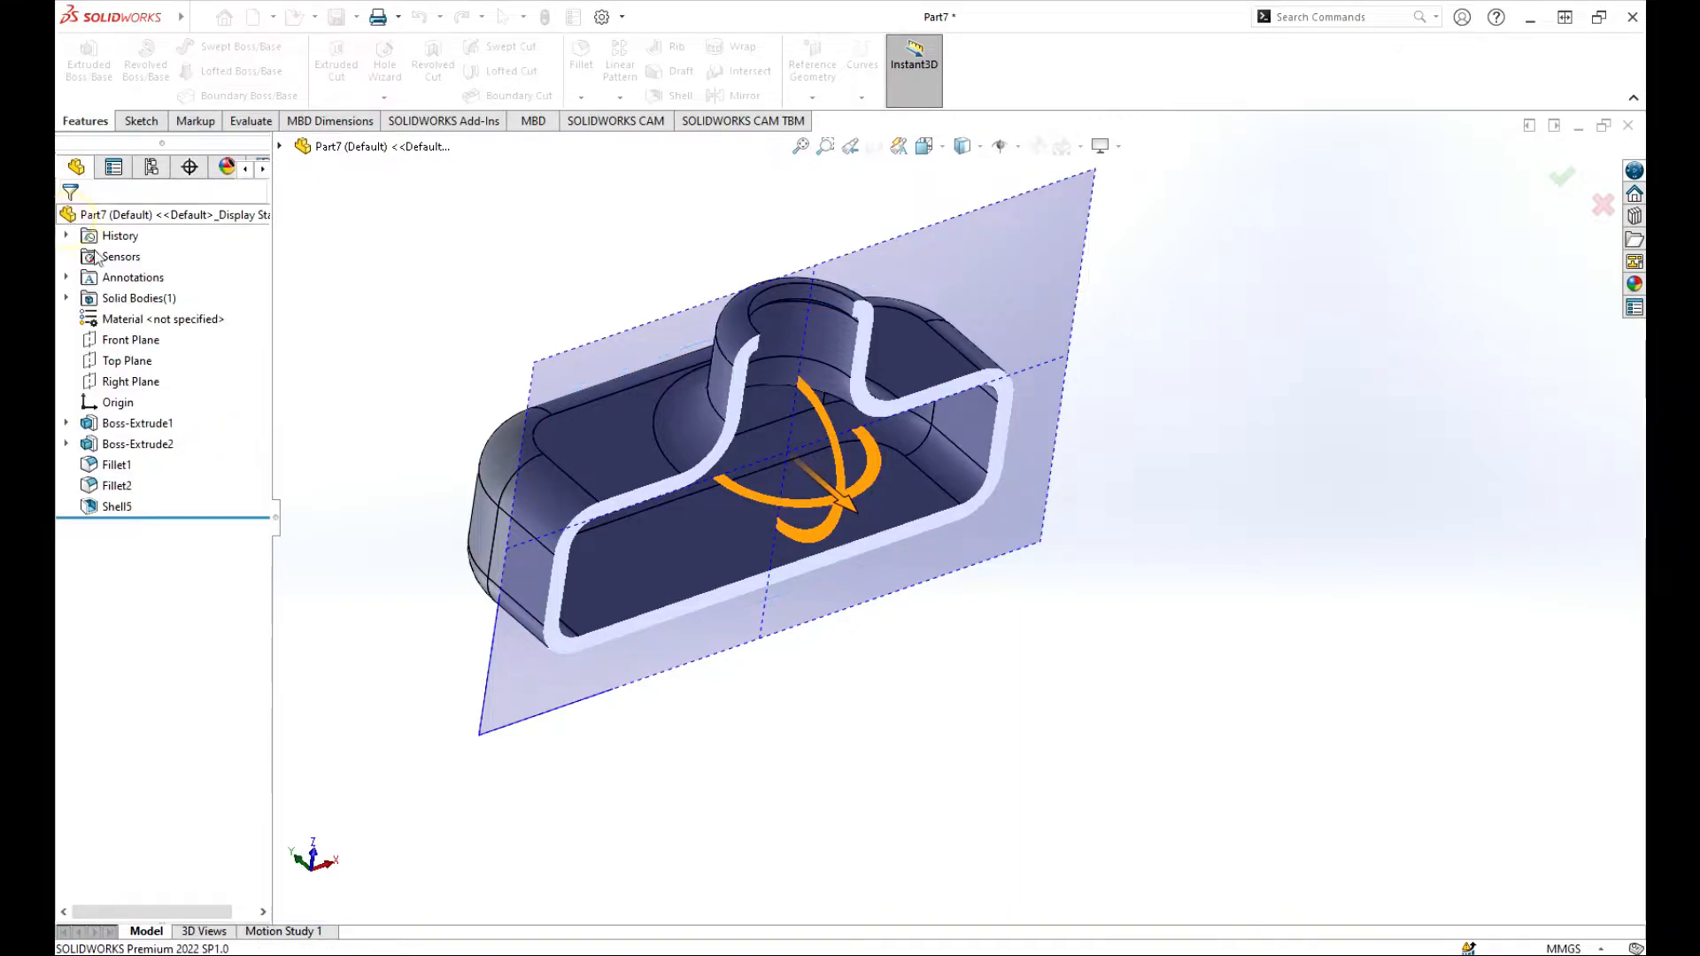
{"action": "middle_click_drag", "start_coordinate": [1100, 615], "coordinate": [983, 550]}
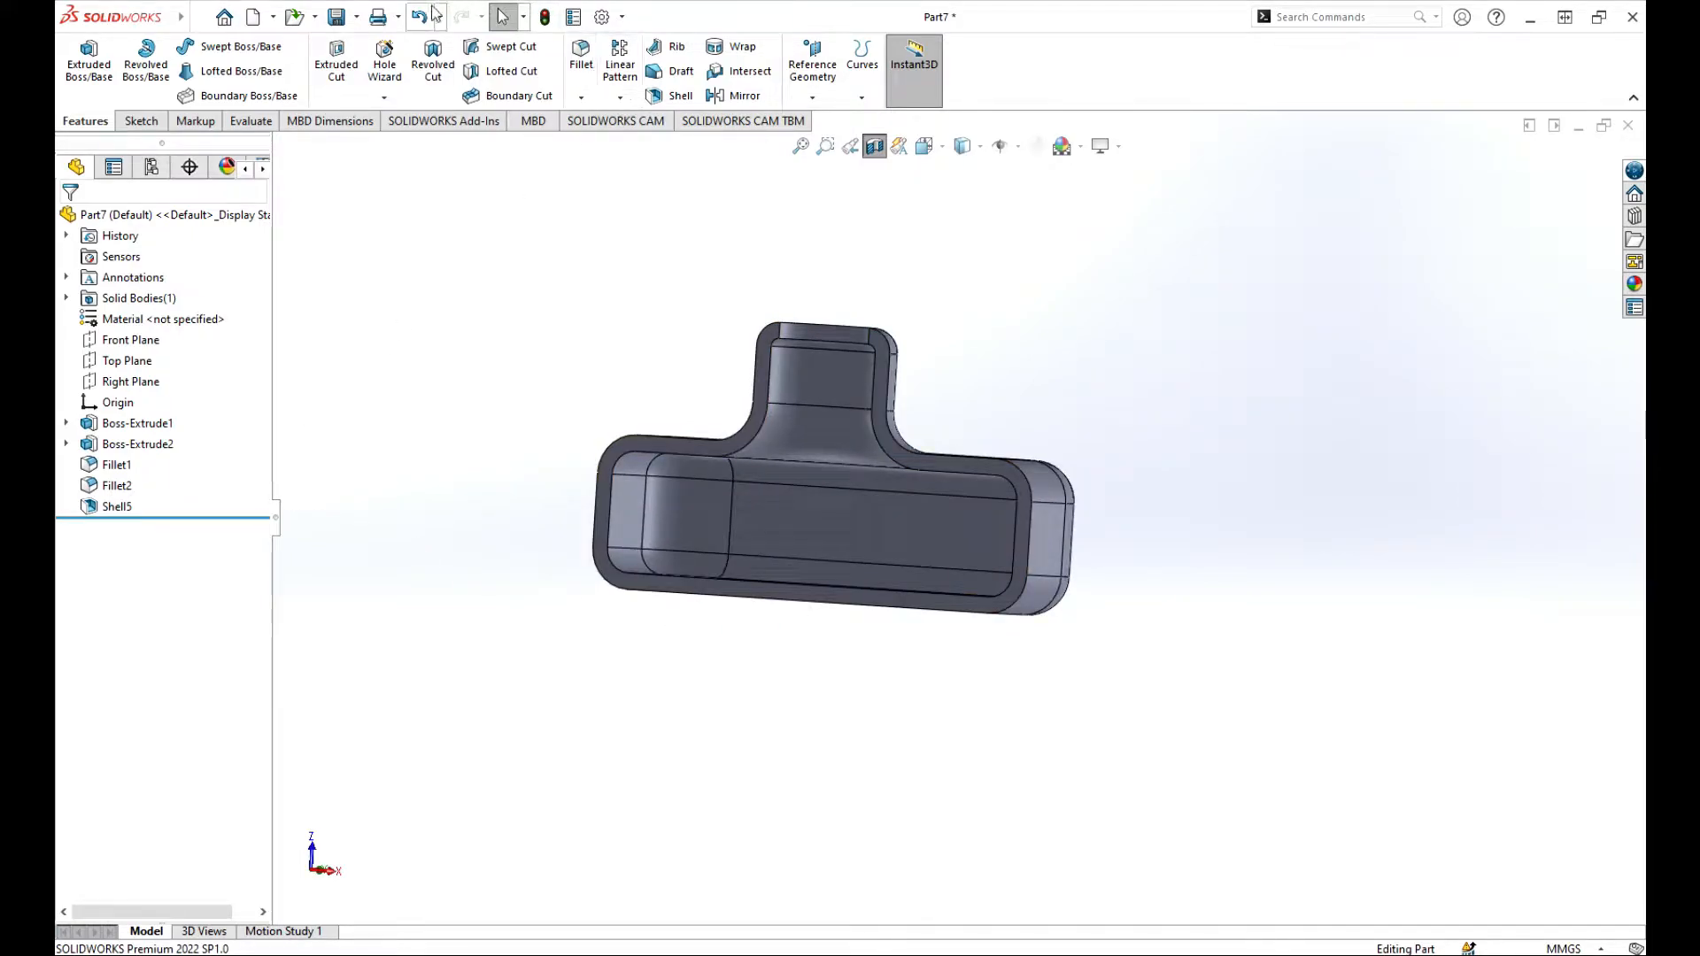
Step: Turn off the section view and undo the open-neck shell
{"action": "left_click", "coordinate": [875, 146]}
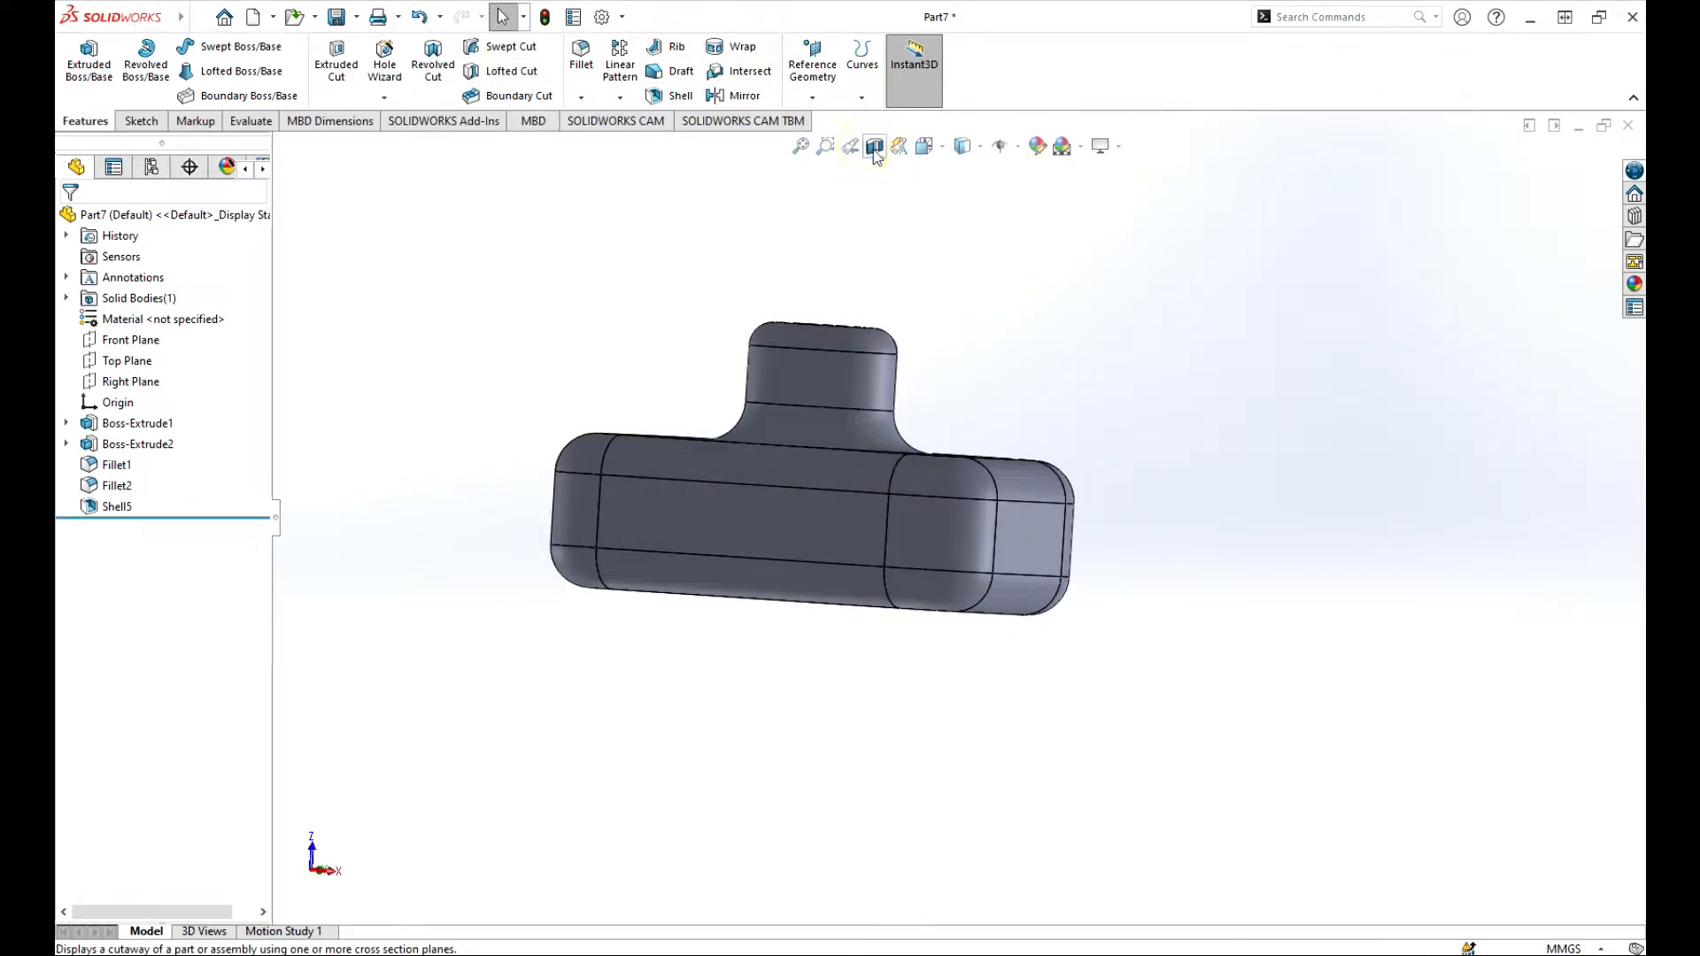
{"action": "left_click", "coordinate": [421, 17]}
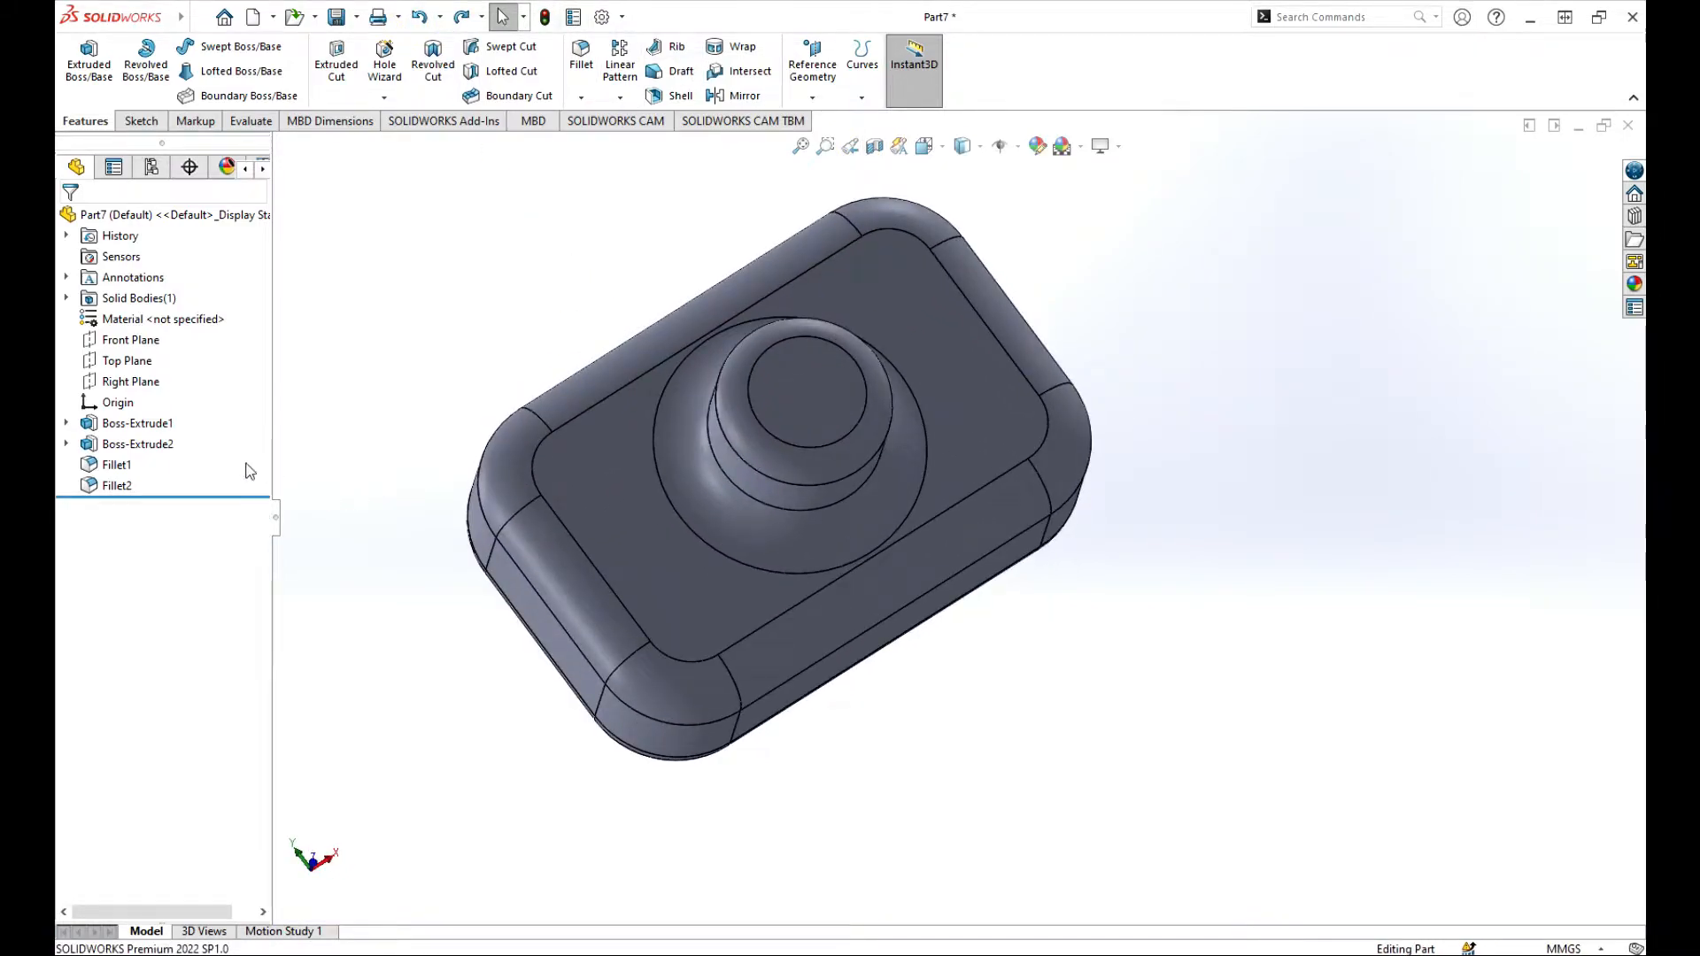
Step: Set up a 2 mm shell that removes the neck's top face and gives the flat bottom face a 4 mm thickness
{"action": "left_click", "coordinate": [681, 95]}
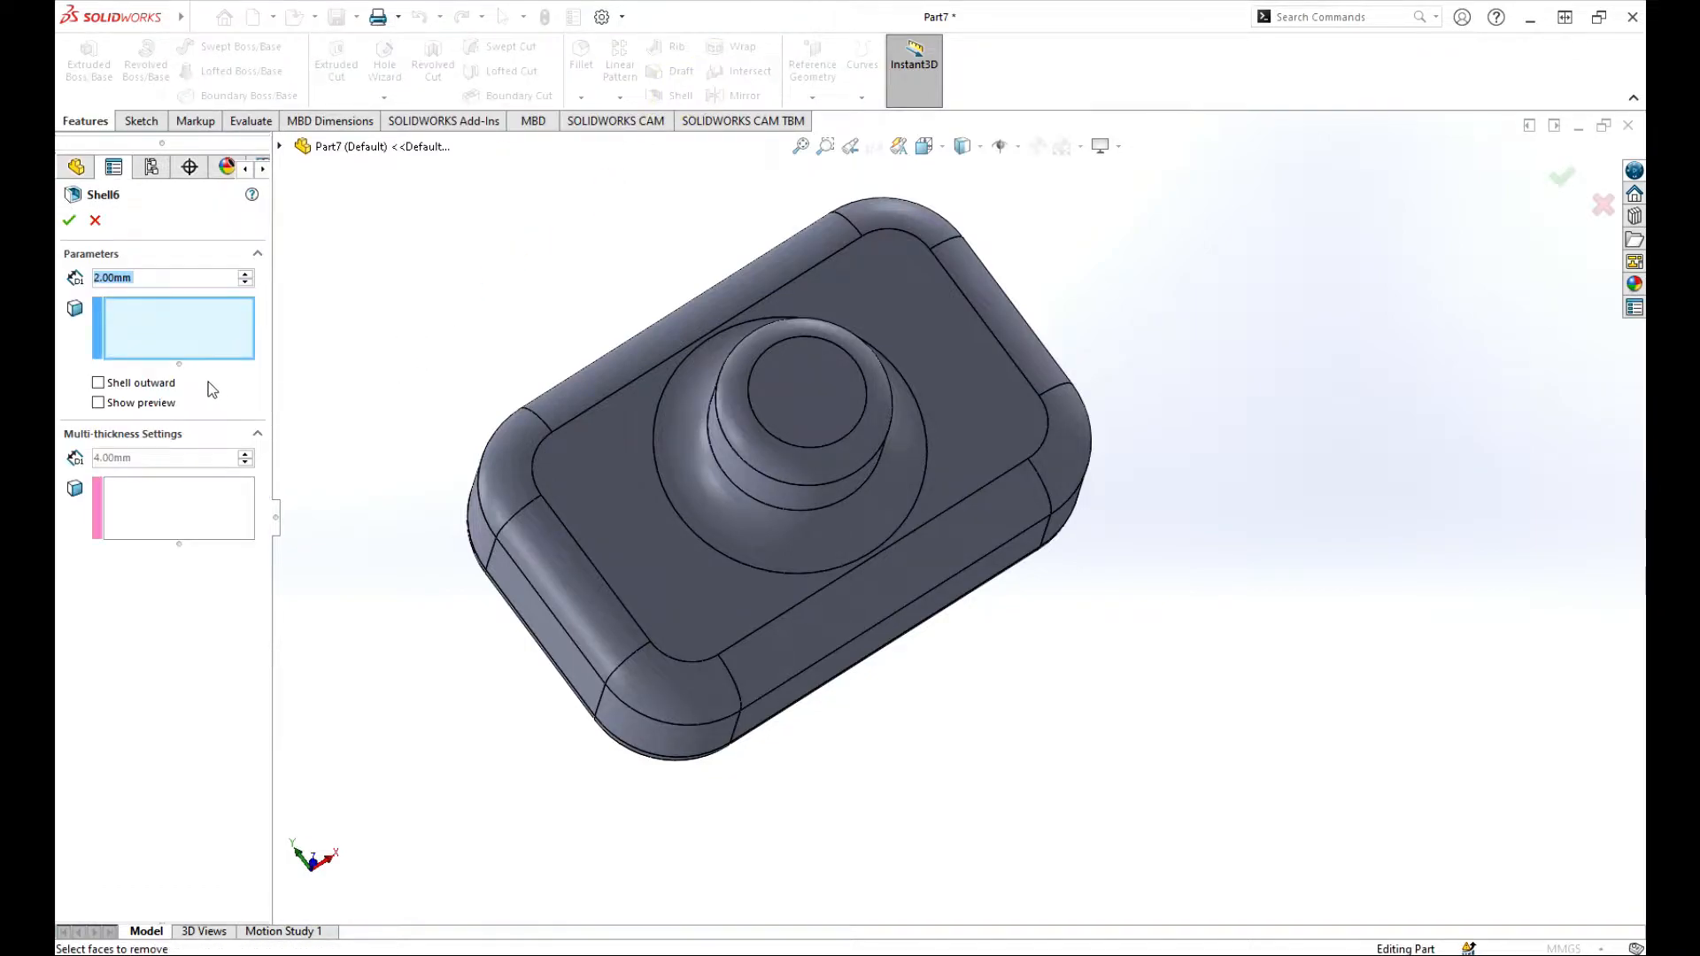
{"action": "left_click", "coordinate": [808, 406]}
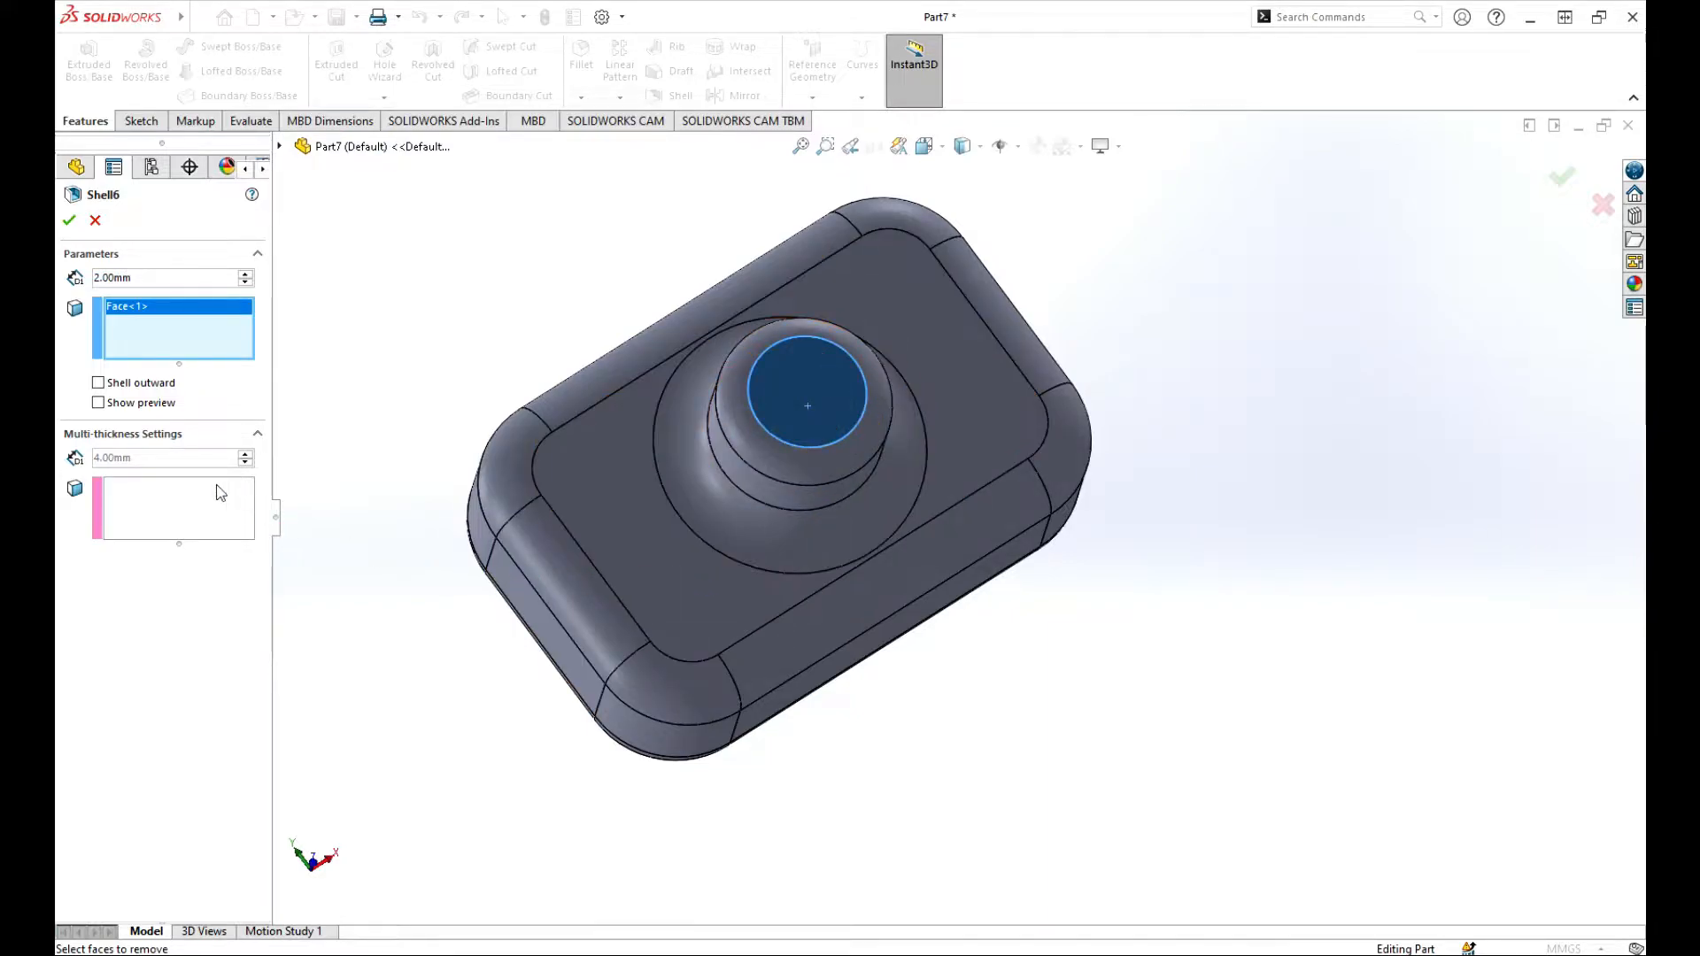
{"action": "left_click", "coordinate": [152, 498]}
{"action": "middle_click_drag", "start_coordinate": [871, 772], "coordinate": [797, 531]}
{"action": "left_click", "coordinate": [752, 551]}
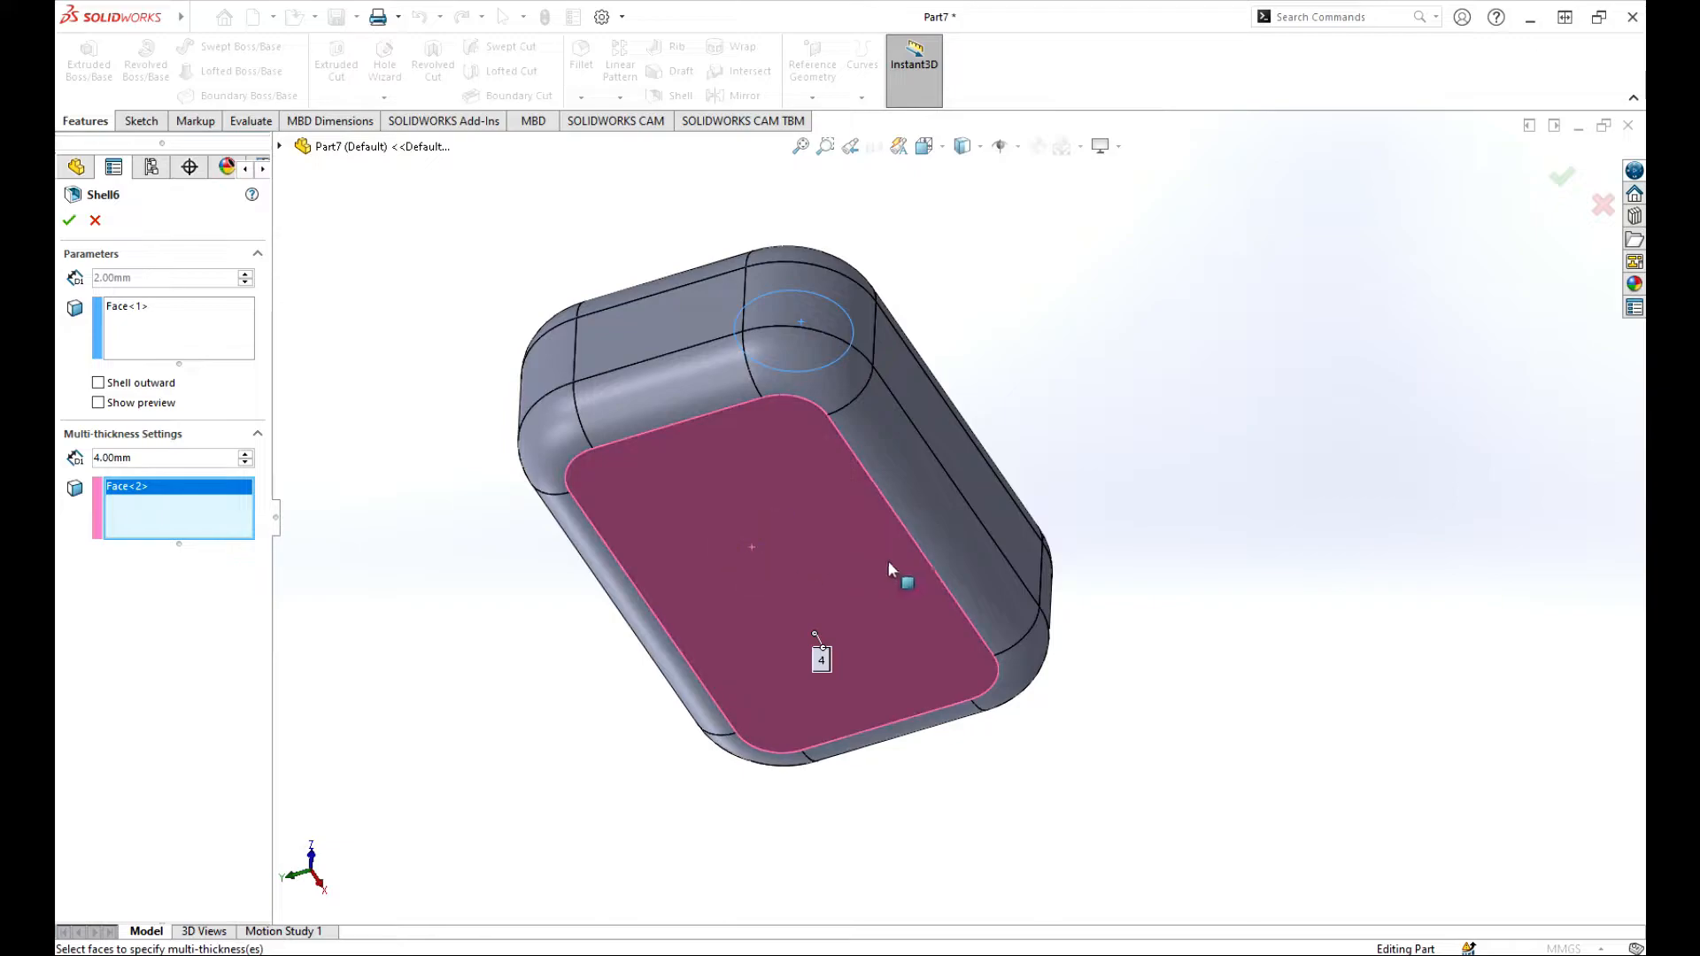
{"action": "middle_click_drag", "start_coordinate": [1053, 458], "coordinate": [887, 689]}
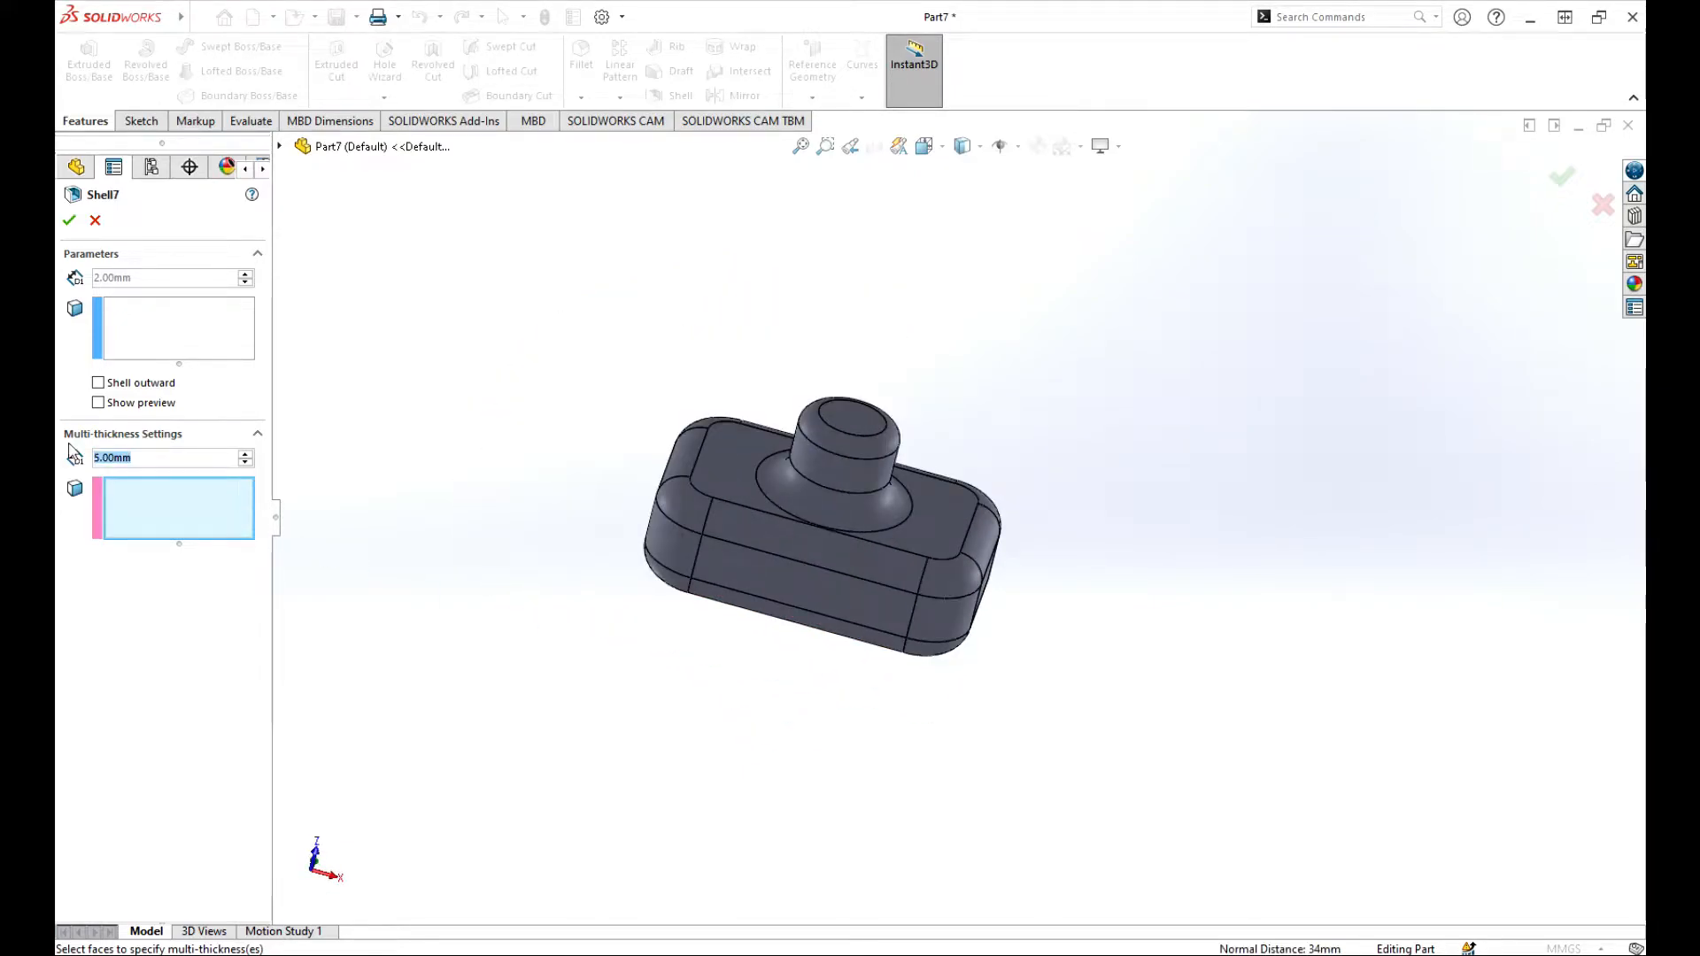
Step: Shell the body with 2 mm walls, removing the neck's top face and giving the flat bottom face a 3 mm thickness
{"action": "type", "text": "3"}
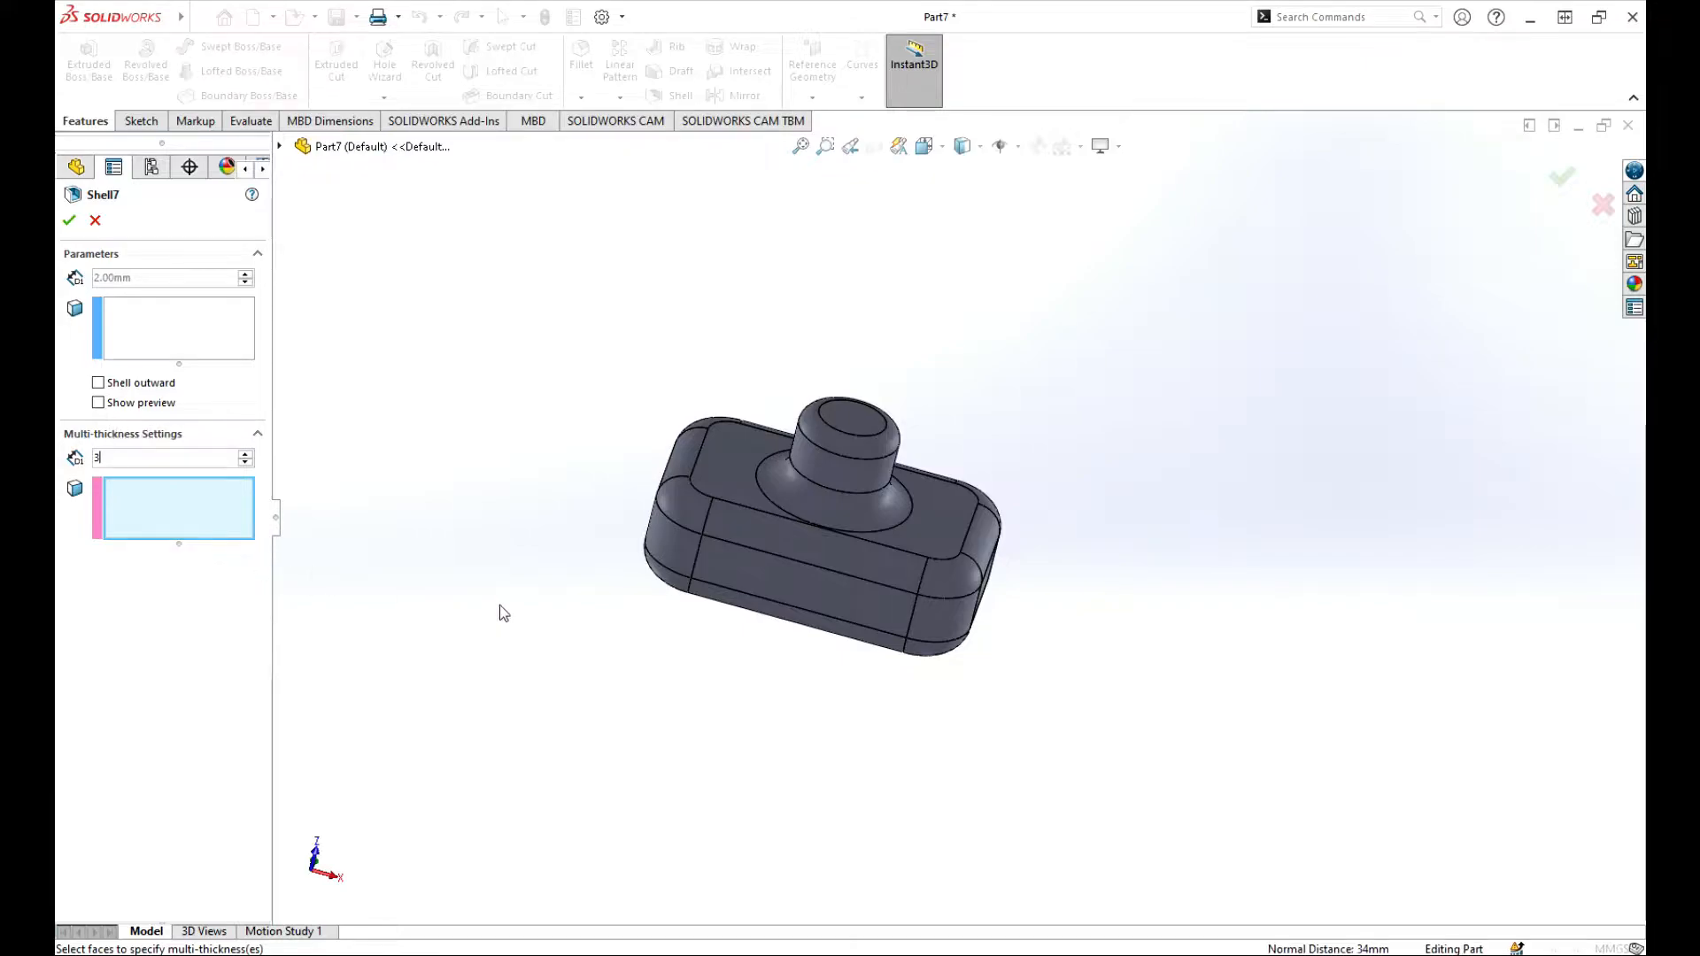
{"action": "middle_click_drag", "start_coordinate": [499, 606], "coordinate": [473, 630]}
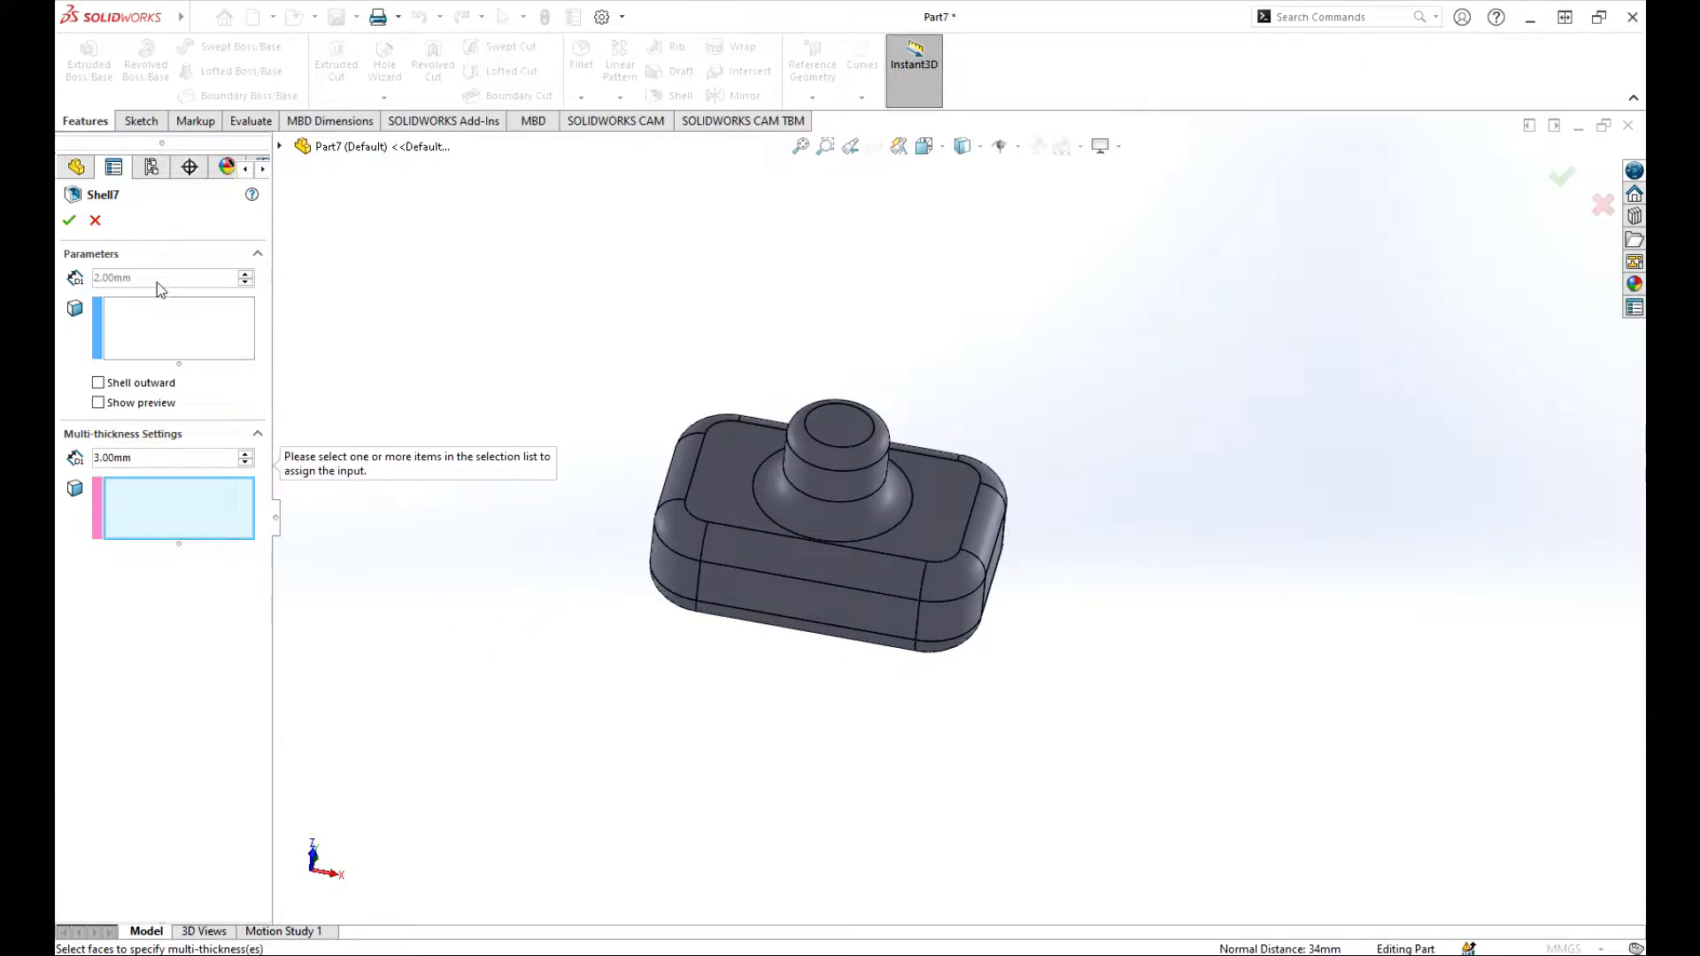
{"action": "left_click", "coordinate": [156, 313]}
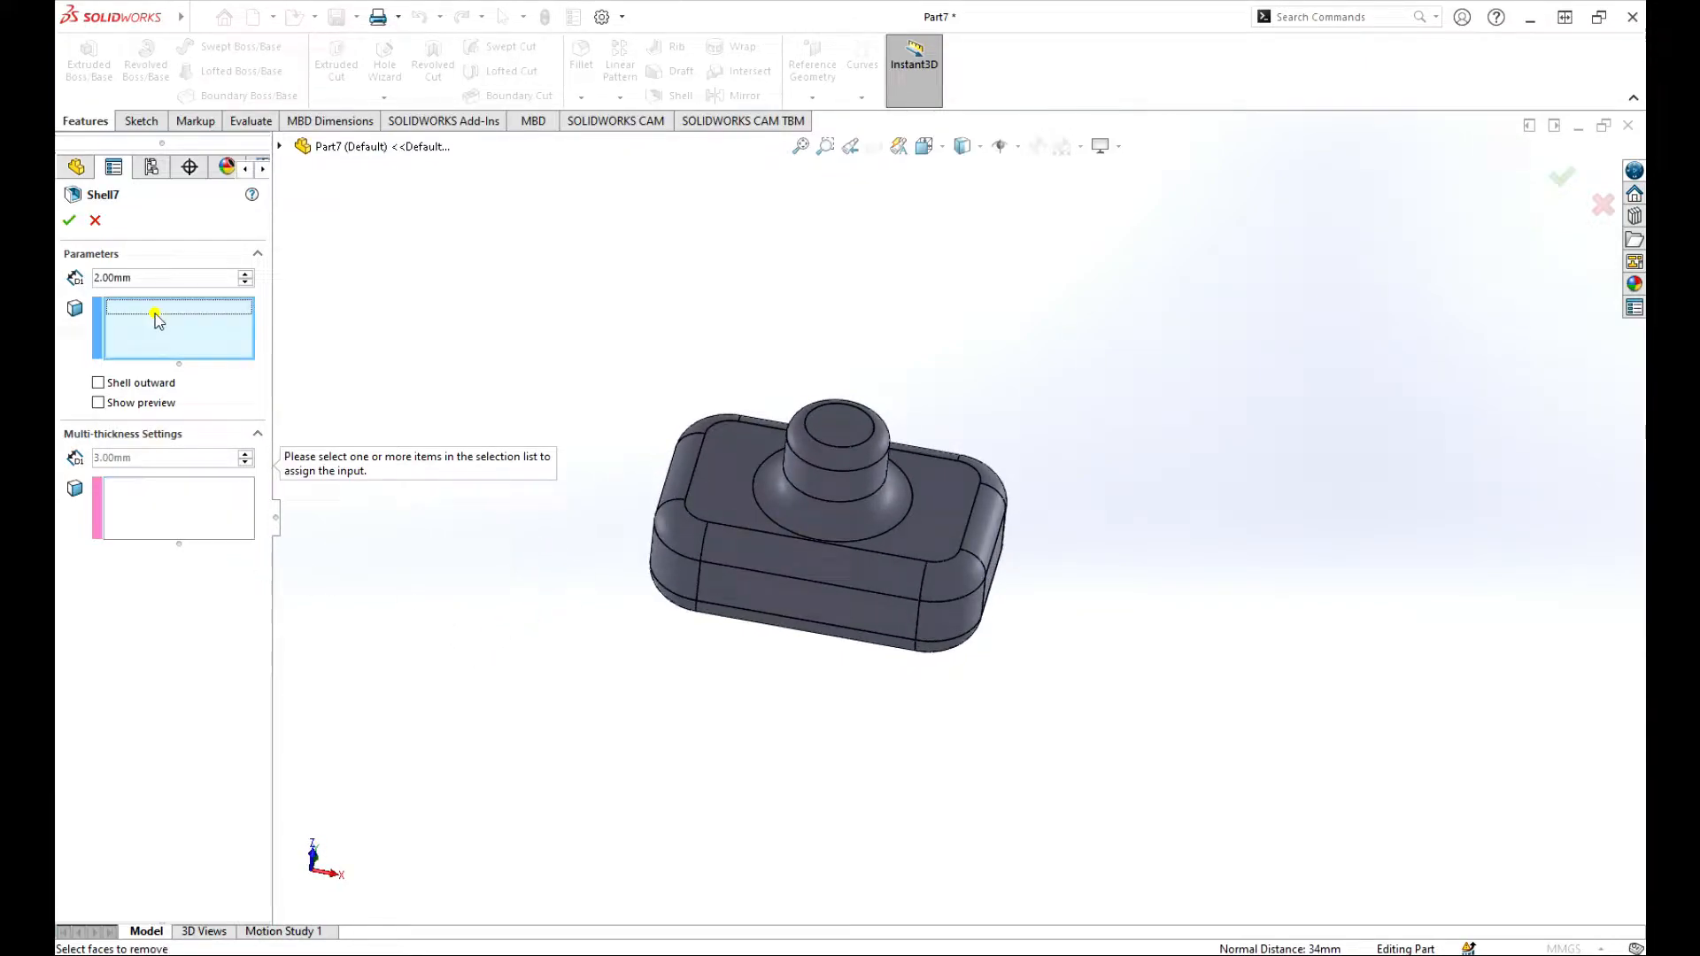
{"action": "left_click", "coordinate": [836, 427]}
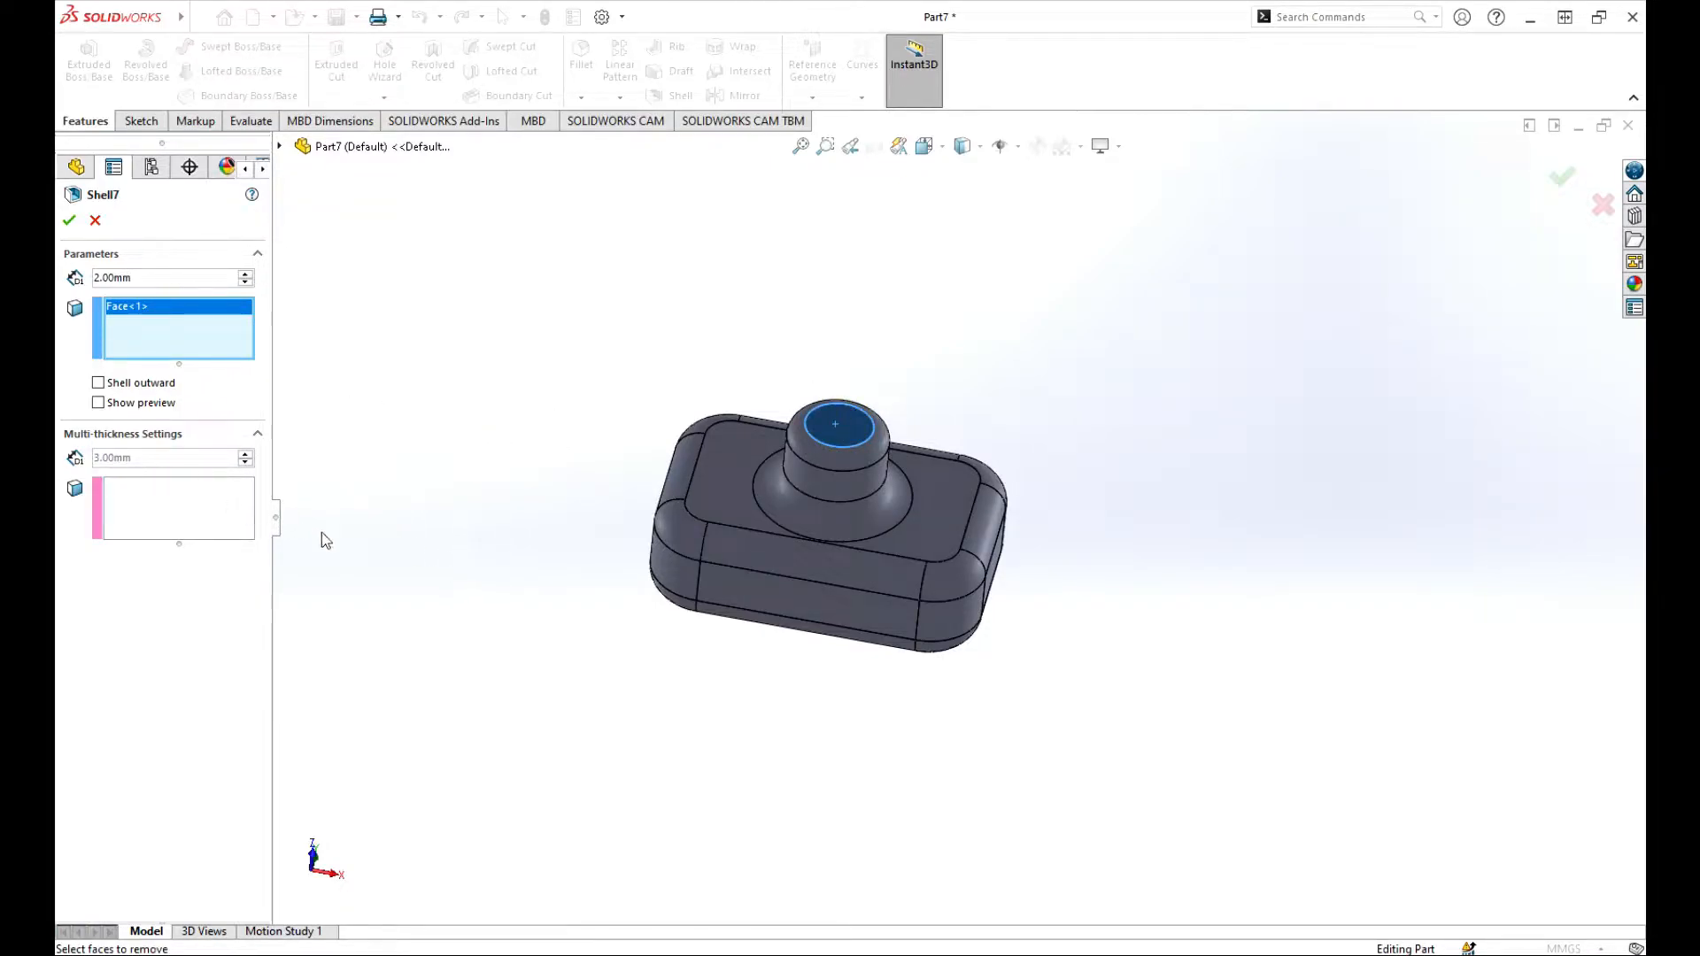
{"action": "middle_click_drag", "start_coordinate": [322, 534], "coordinate": [496, 409]}
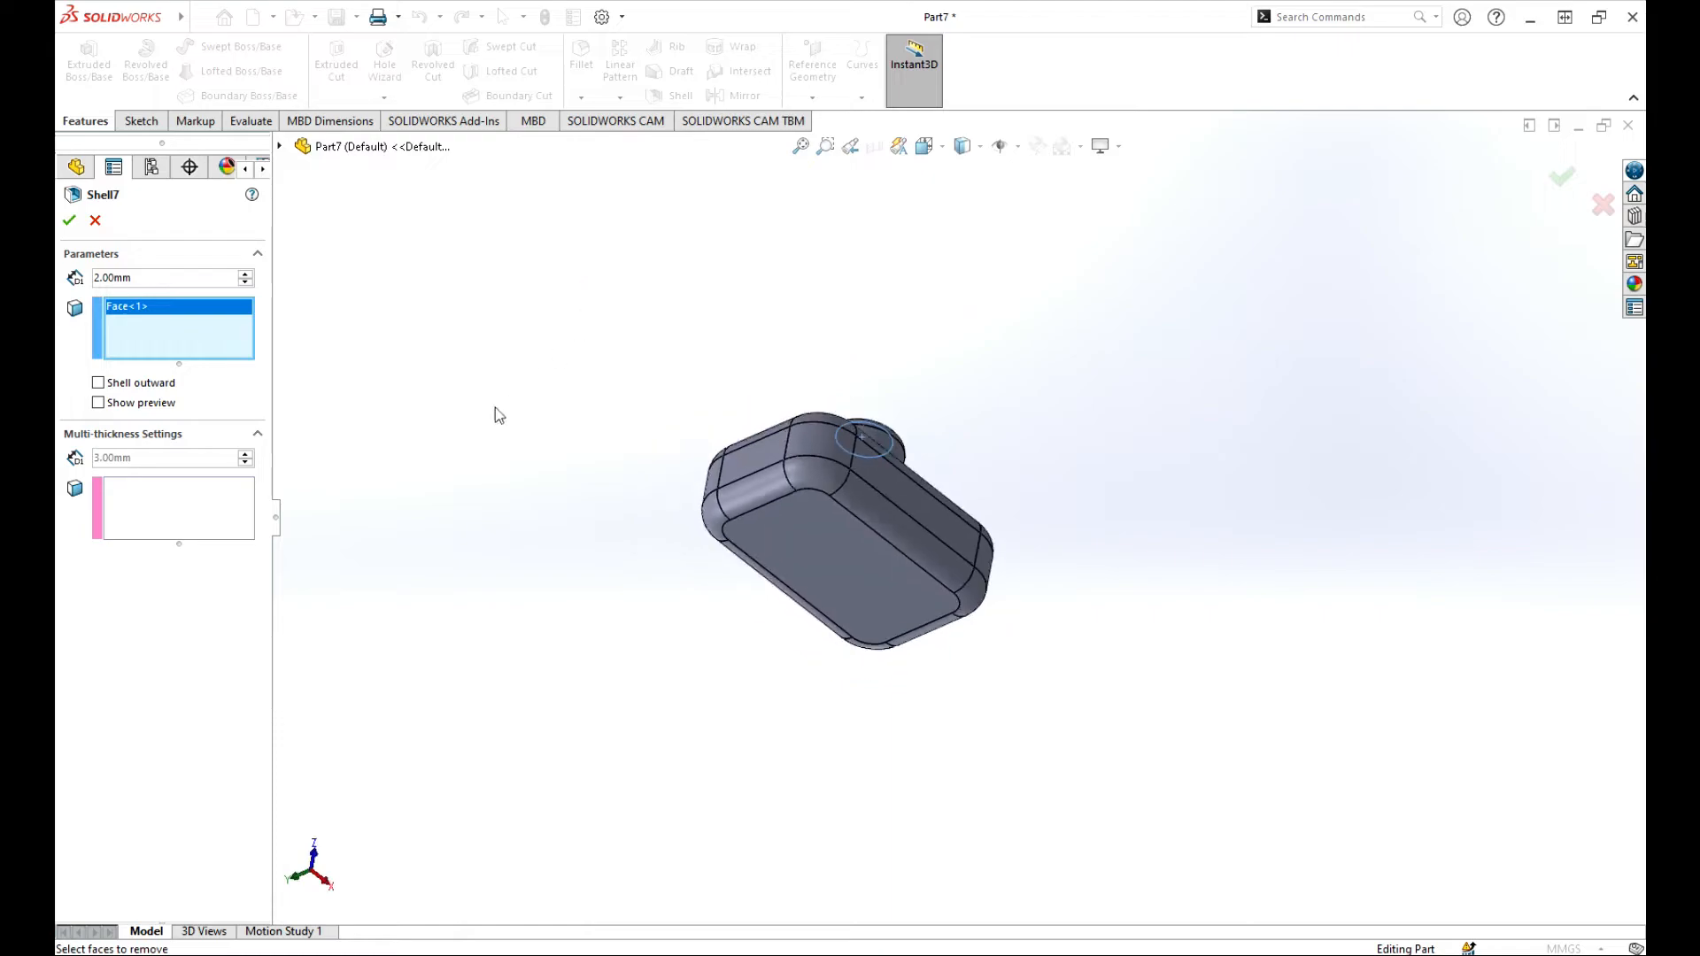
{"action": "left_click", "coordinate": [153, 507]}
{"action": "left_click", "coordinate": [824, 567]}
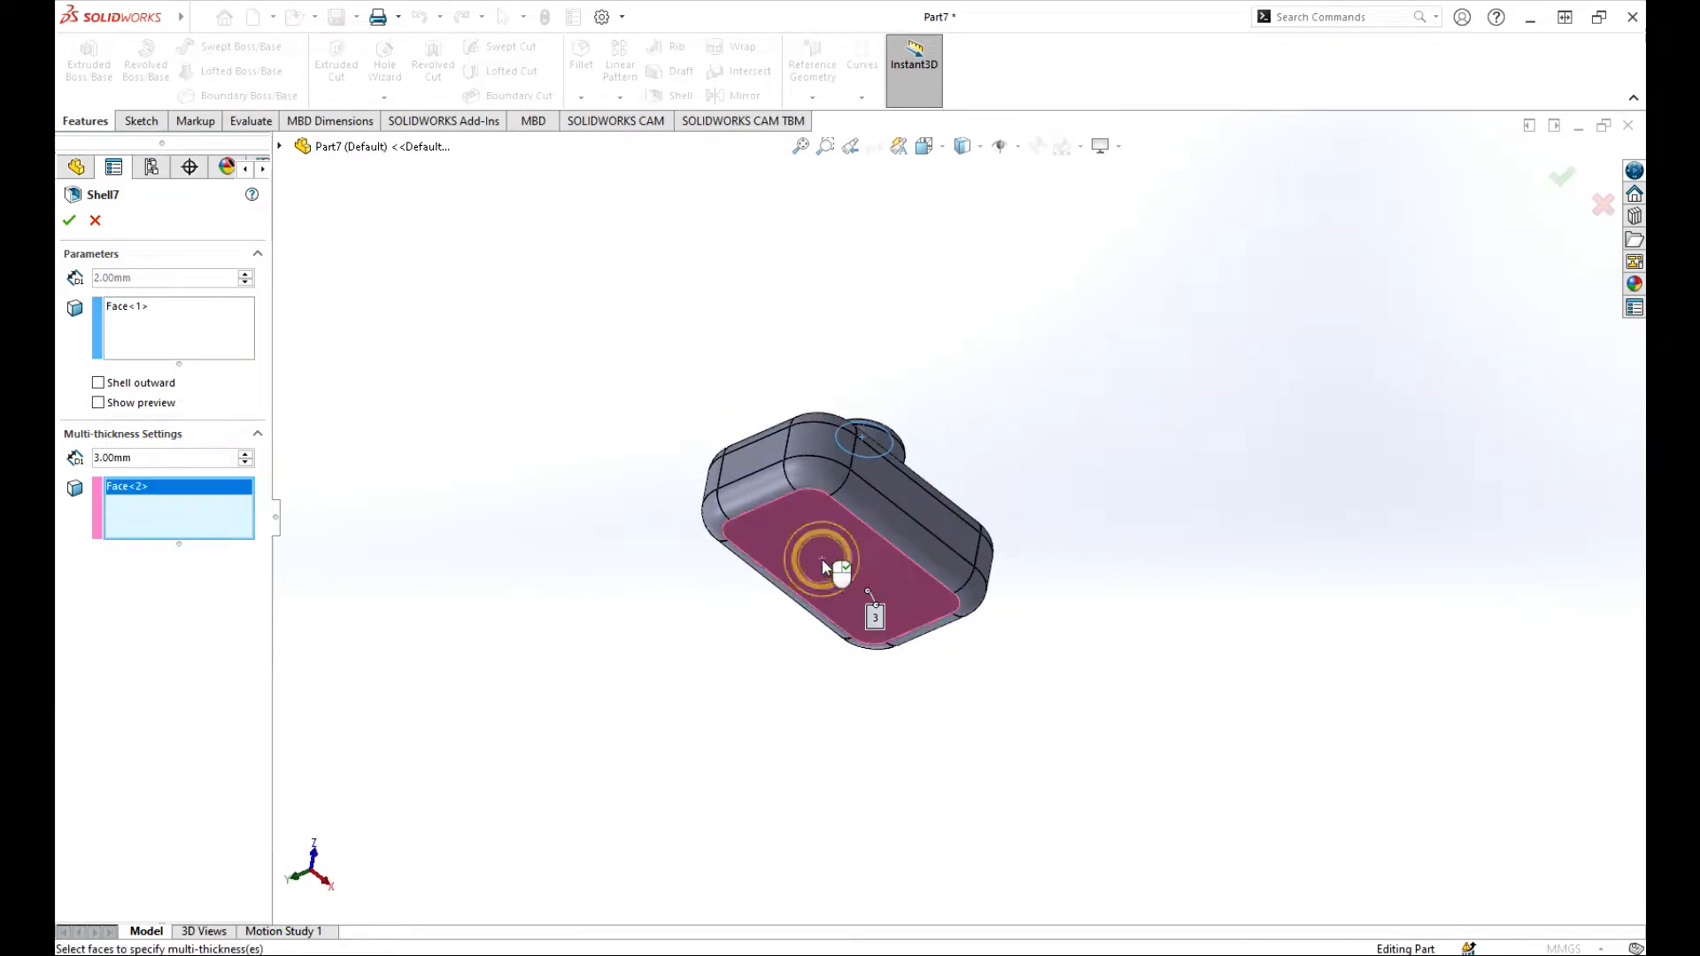
{"action": "middle_click_drag", "start_coordinate": [990, 422], "coordinate": [735, 513]}
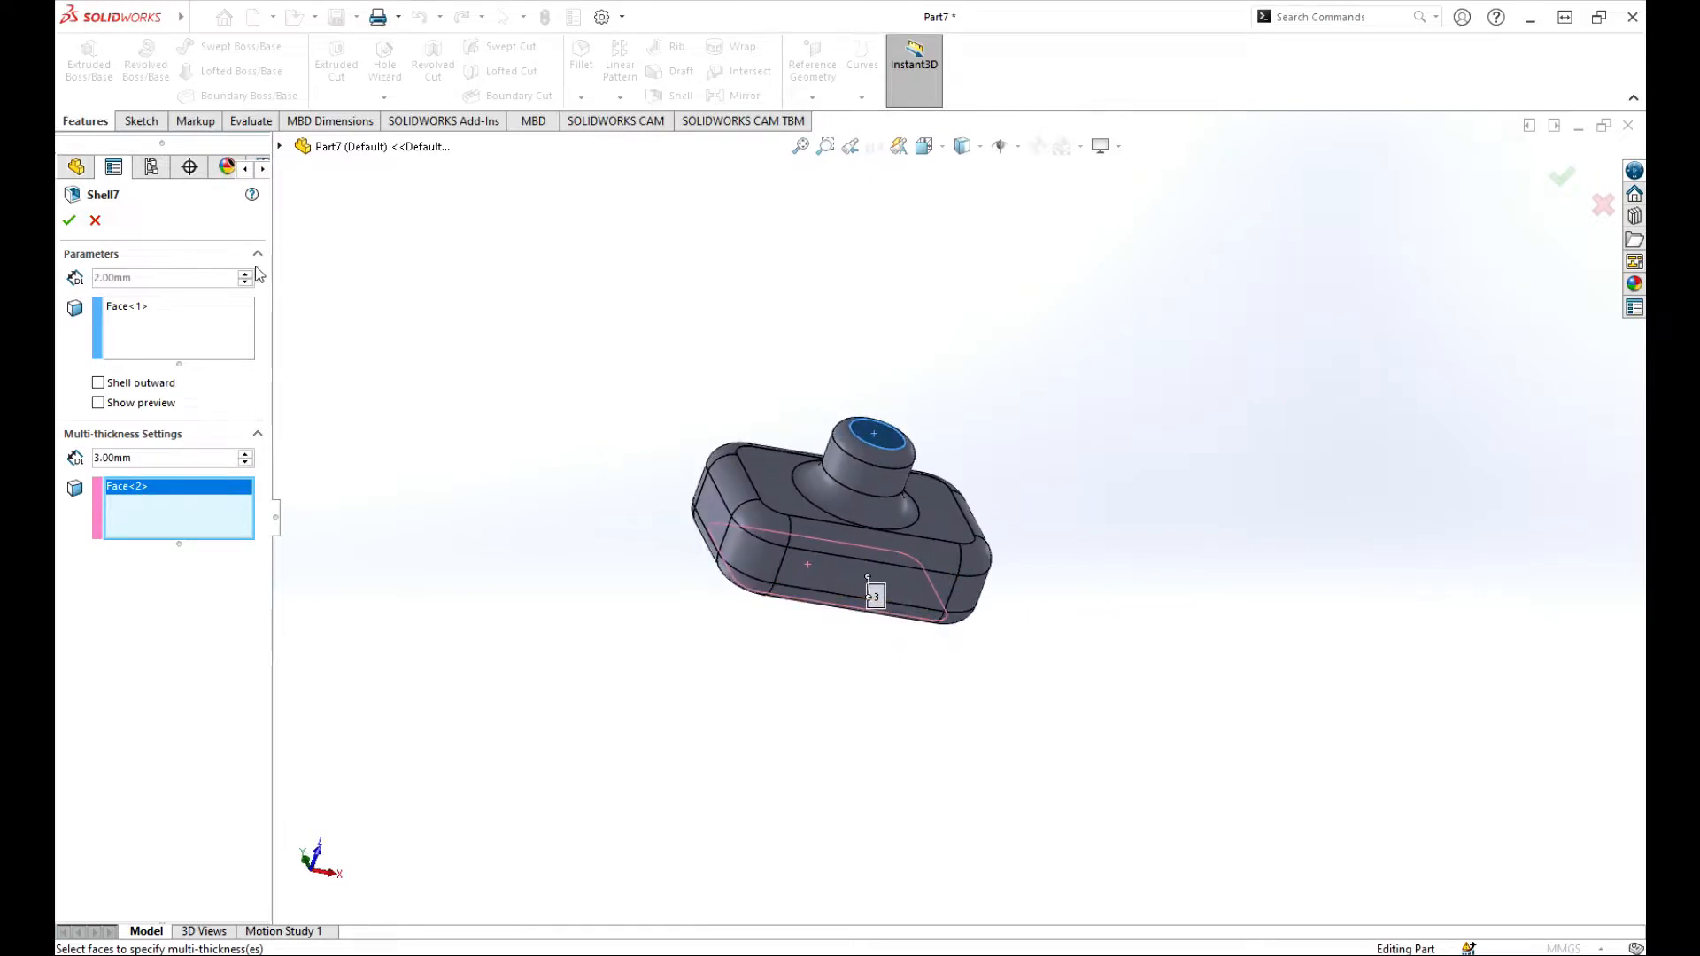
{"action": "left_click", "coordinate": [71, 222]}
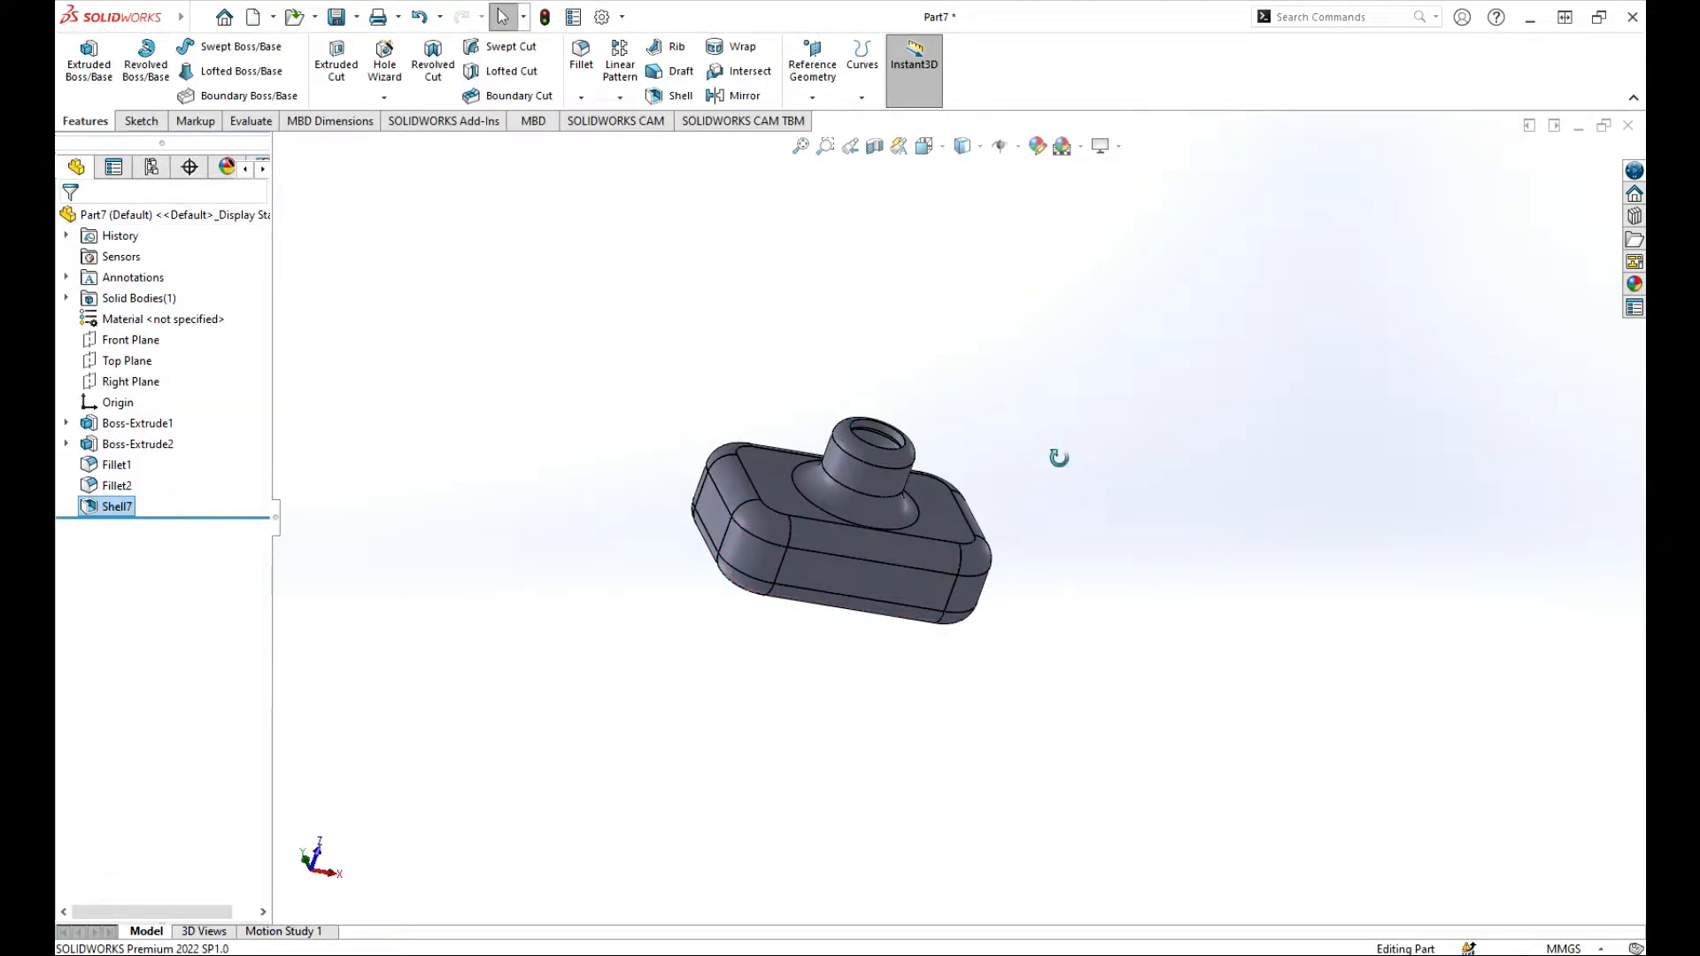
Step: Section the part through the Top Plane and examine the multi-thickness shell's walls and base
{"action": "middle_click_drag", "start_coordinate": [1059, 457], "coordinate": [1074, 354]}
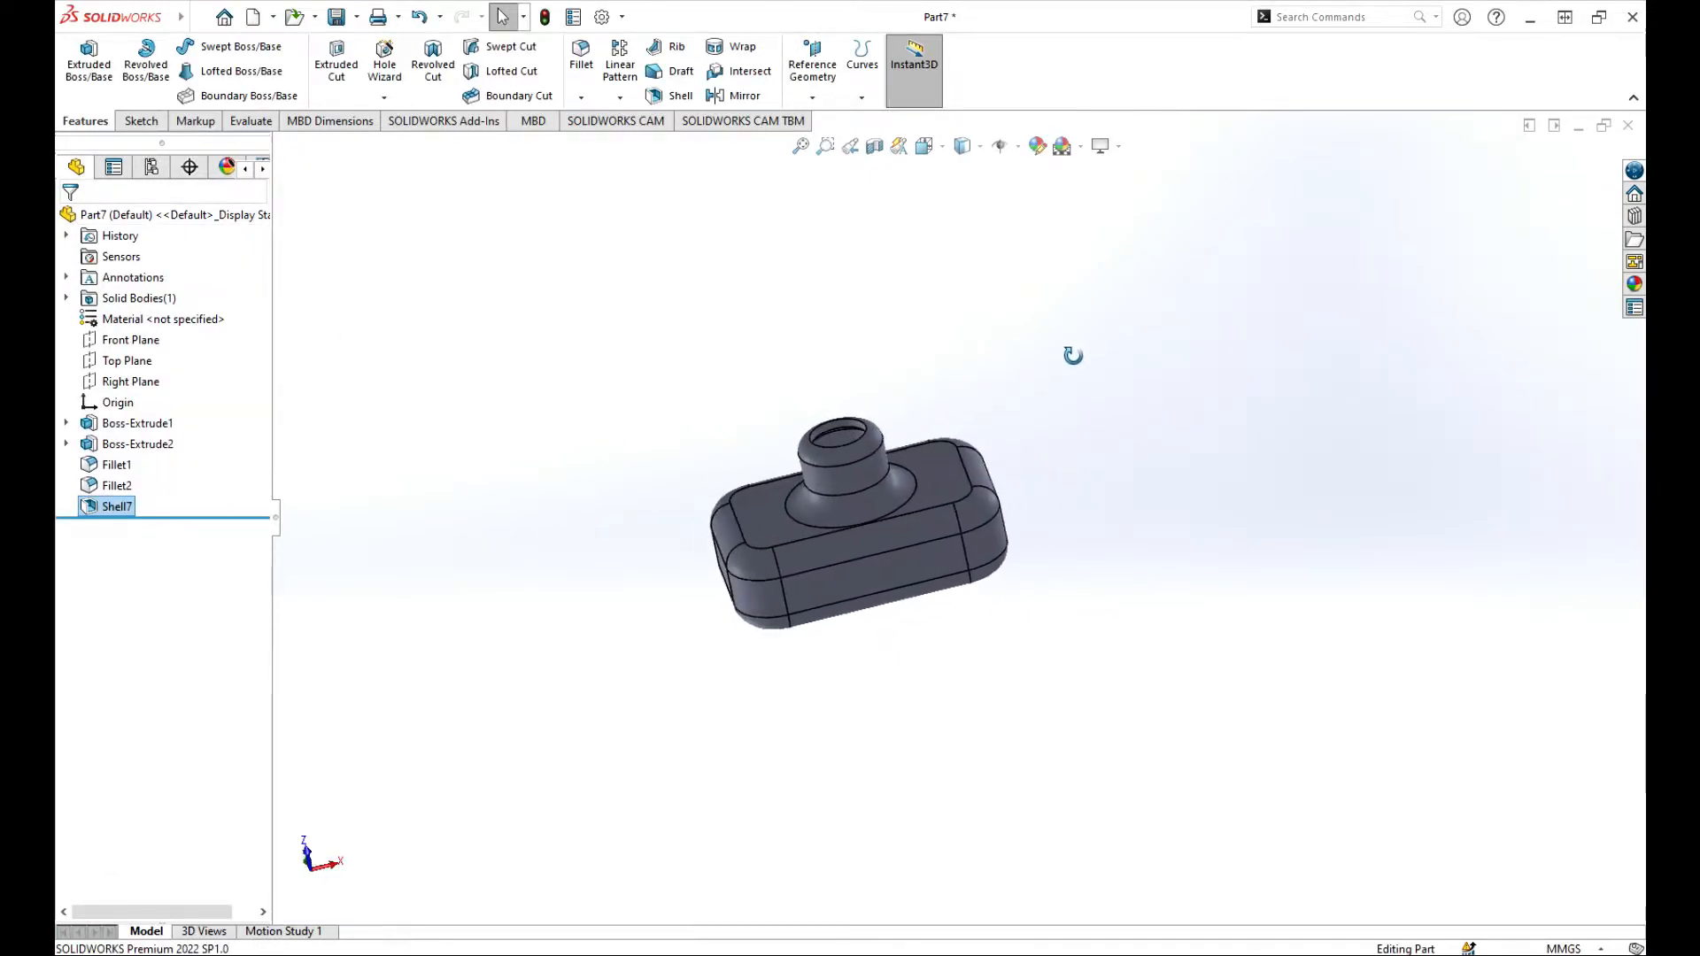
{"action": "left_click", "coordinate": [872, 147]}
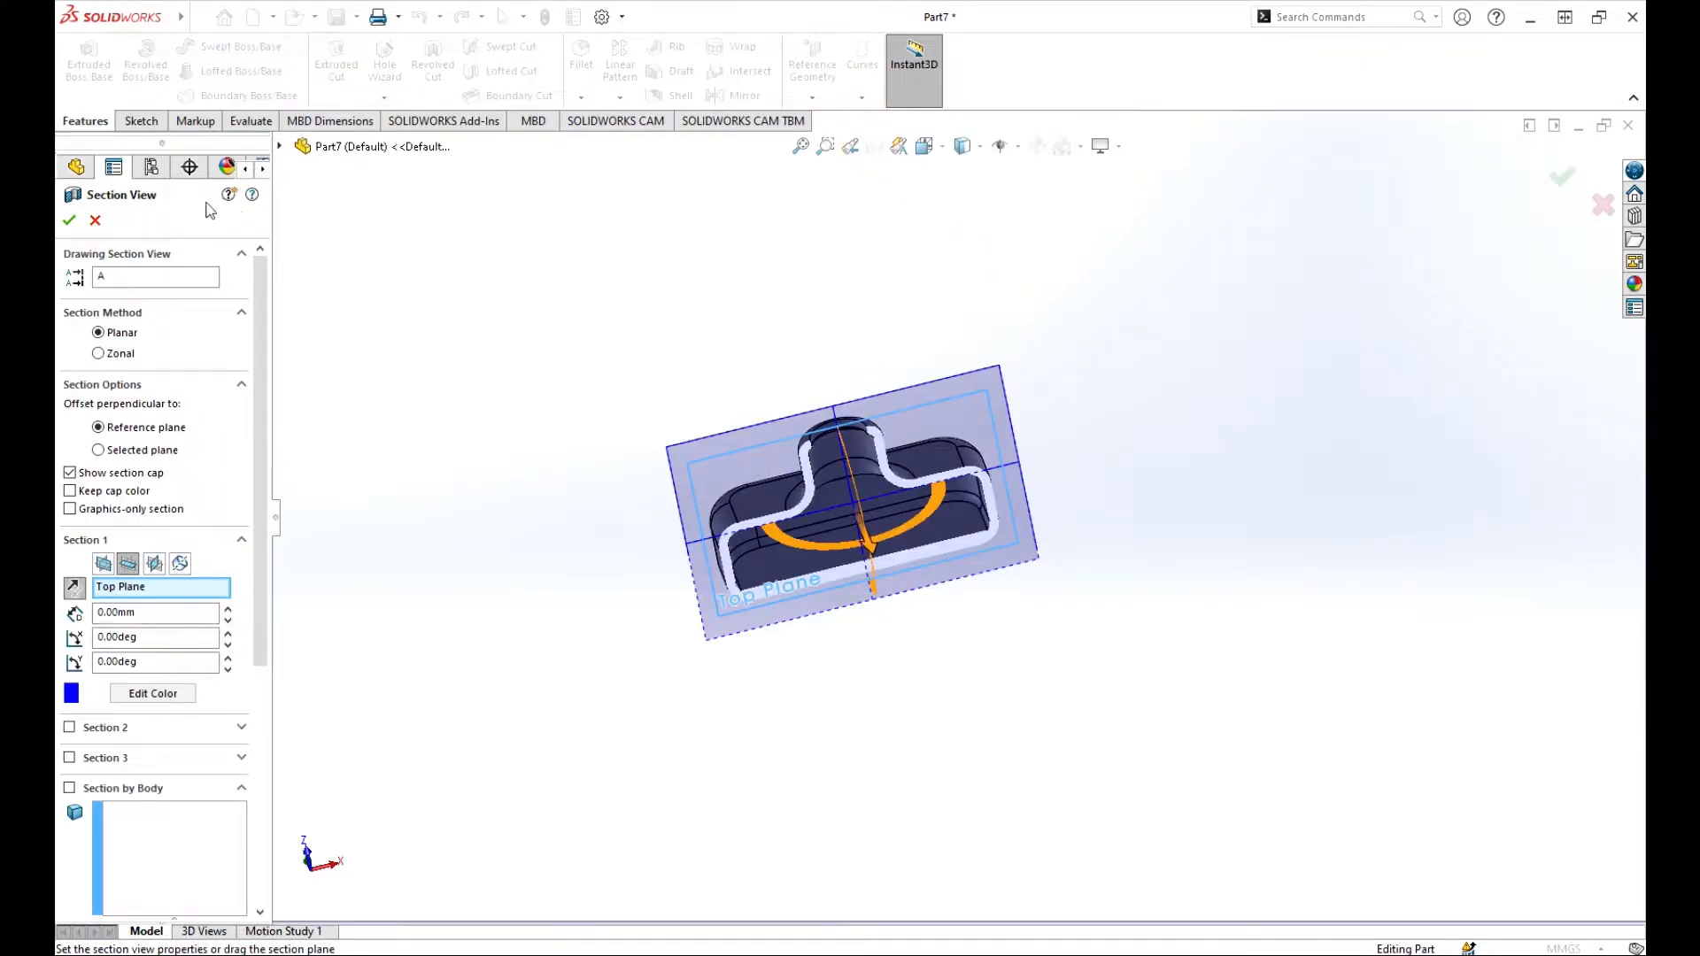
{"action": "left_click", "coordinate": [69, 219]}
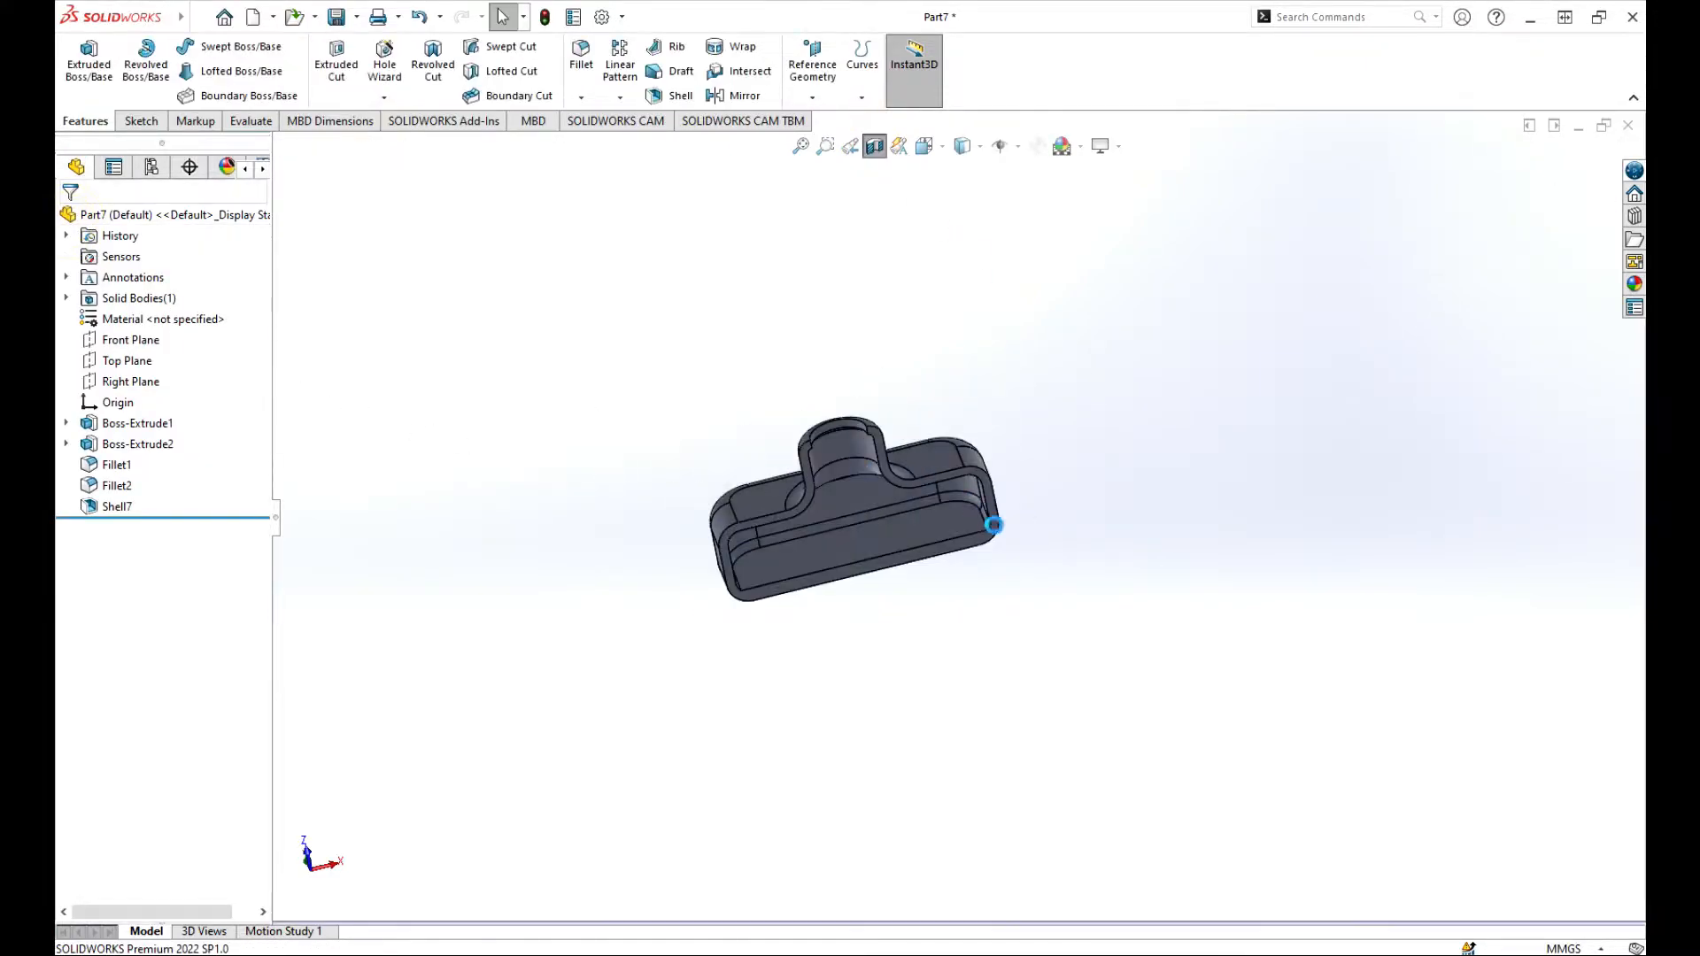
{"action": "middle_click_drag", "start_coordinate": [1028, 501], "coordinate": [1099, 426]}
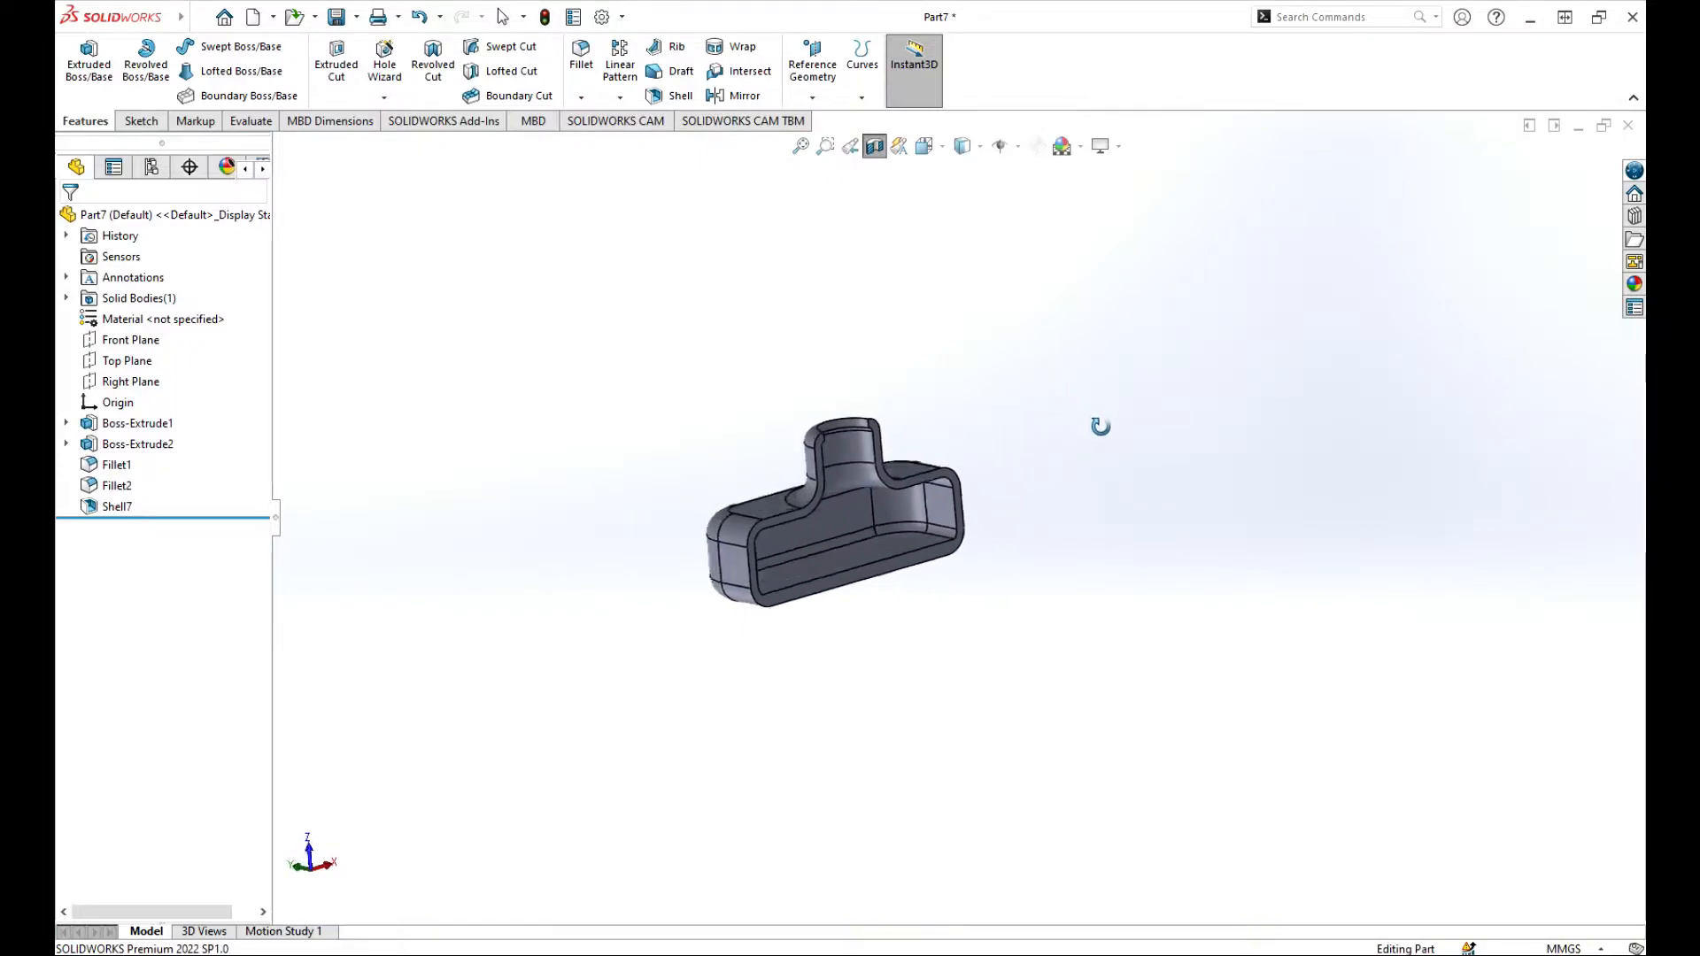
Step: Inspect the thicker base, turn off the section view and undo the multi-thickness shell
{"action": "scroll", "coordinate": [979, 539], "scroll_direction": "down", "scroll_amount": 5}
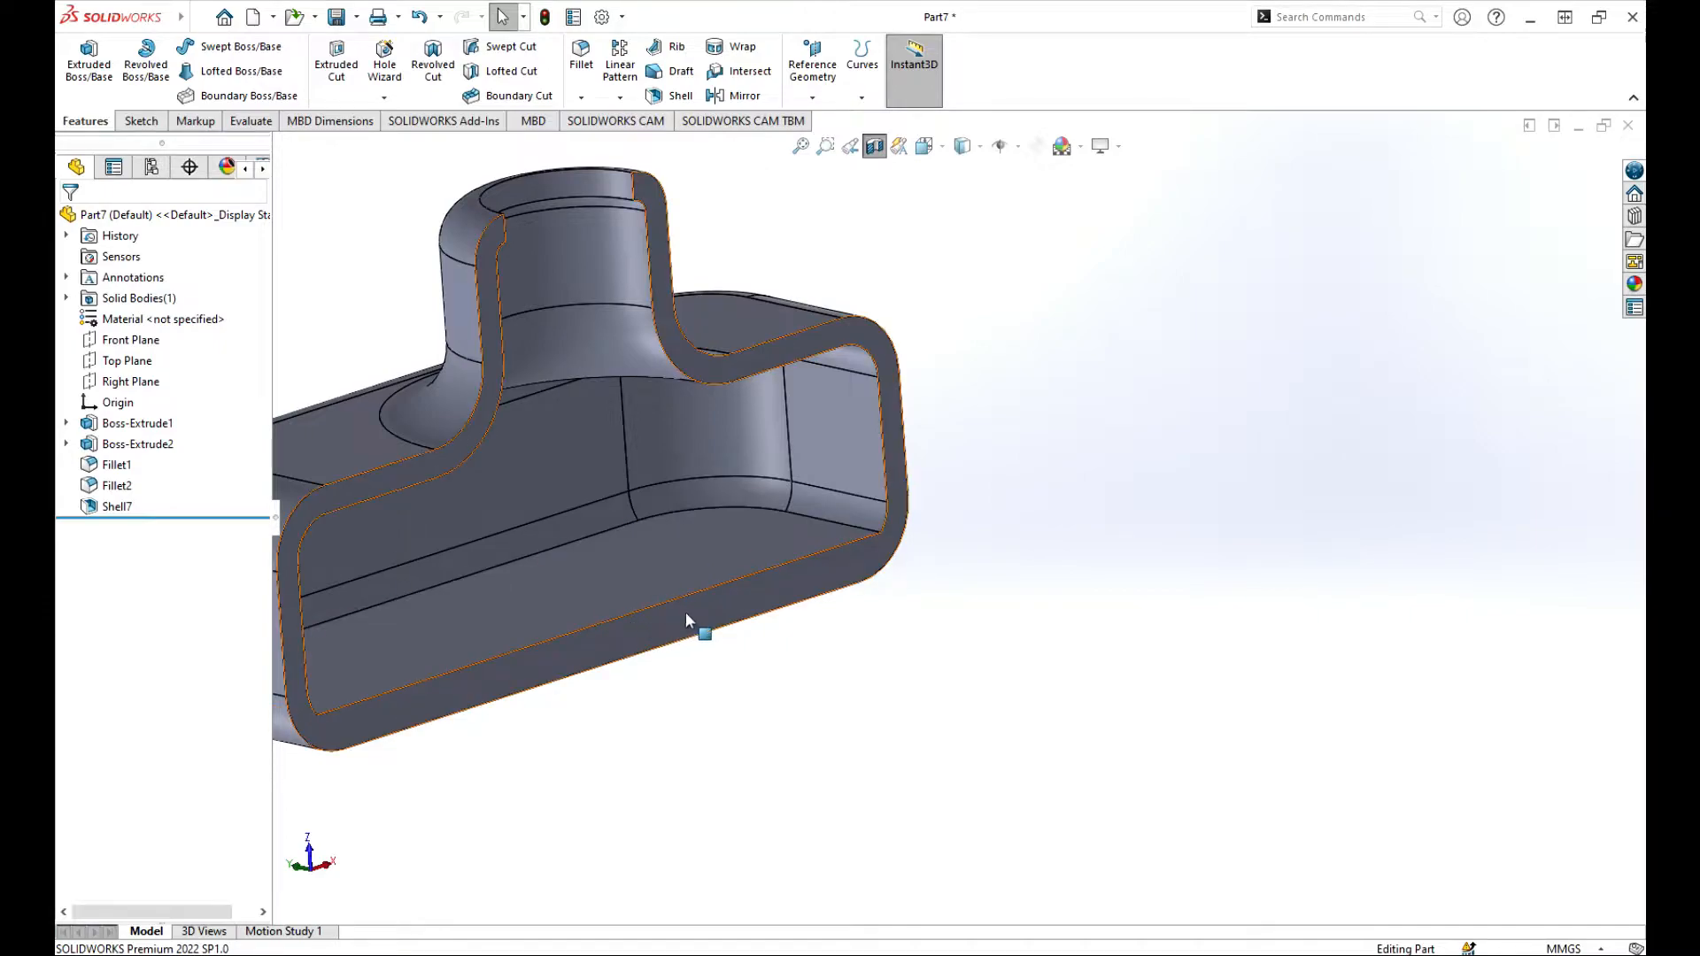
{"action": "scroll", "coordinate": [686, 613], "scroll_direction": "up", "scroll_amount": 5}
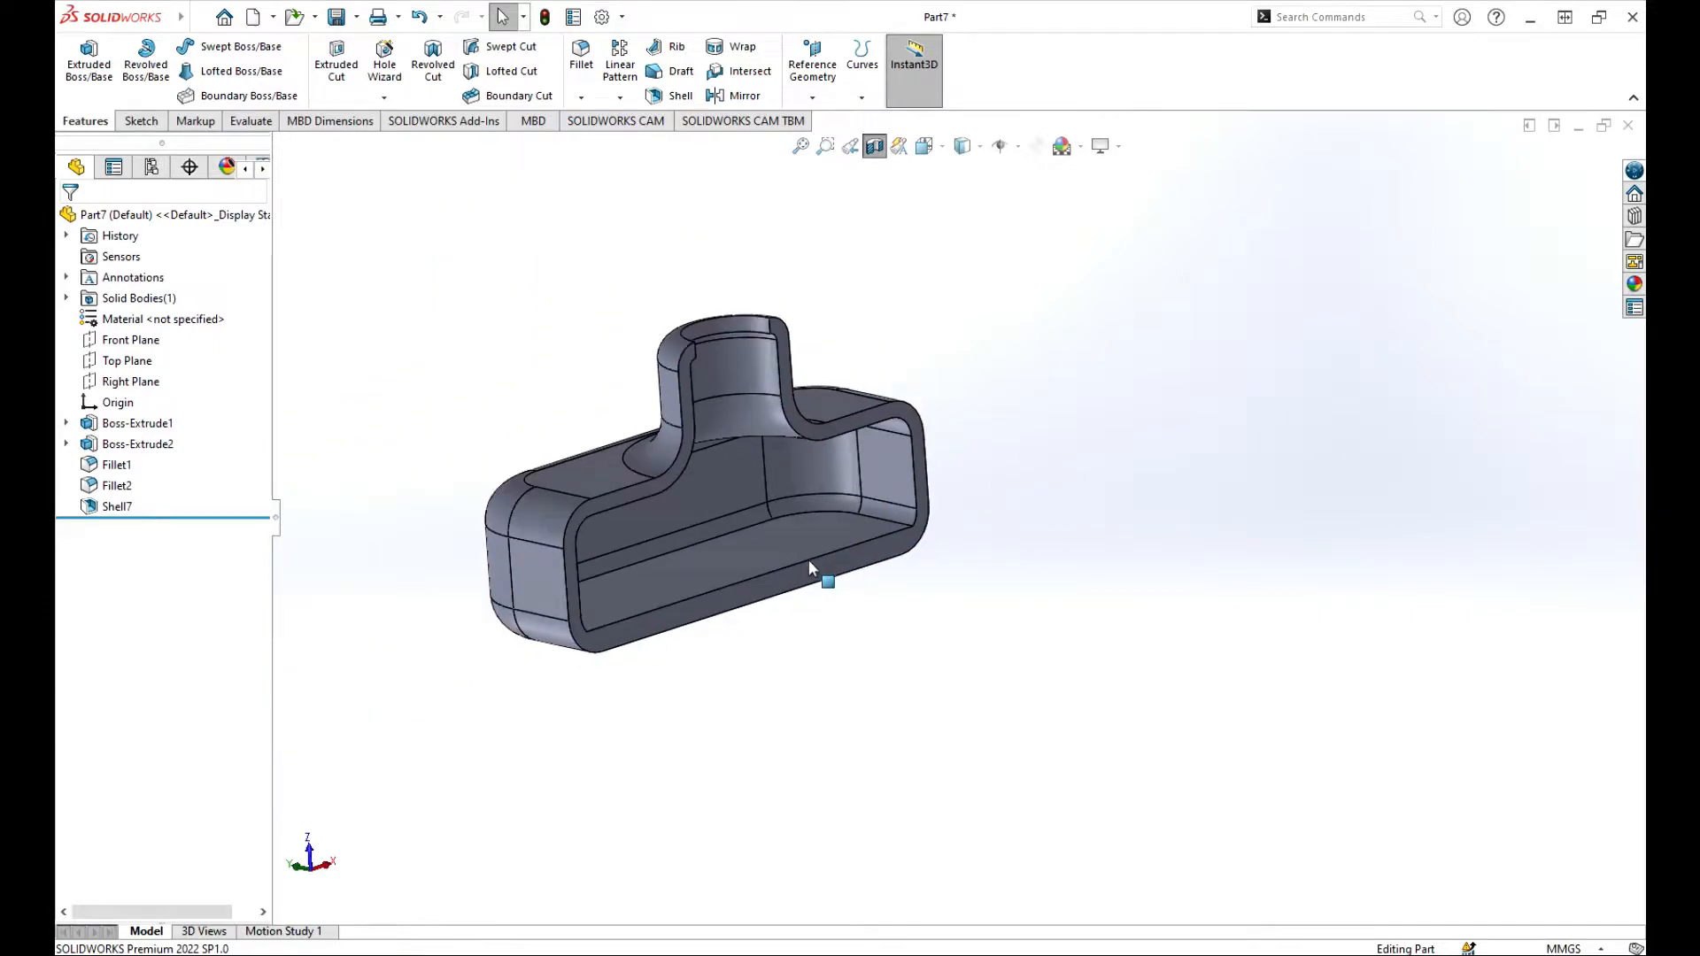
{"action": "left_click", "coordinate": [874, 145]}
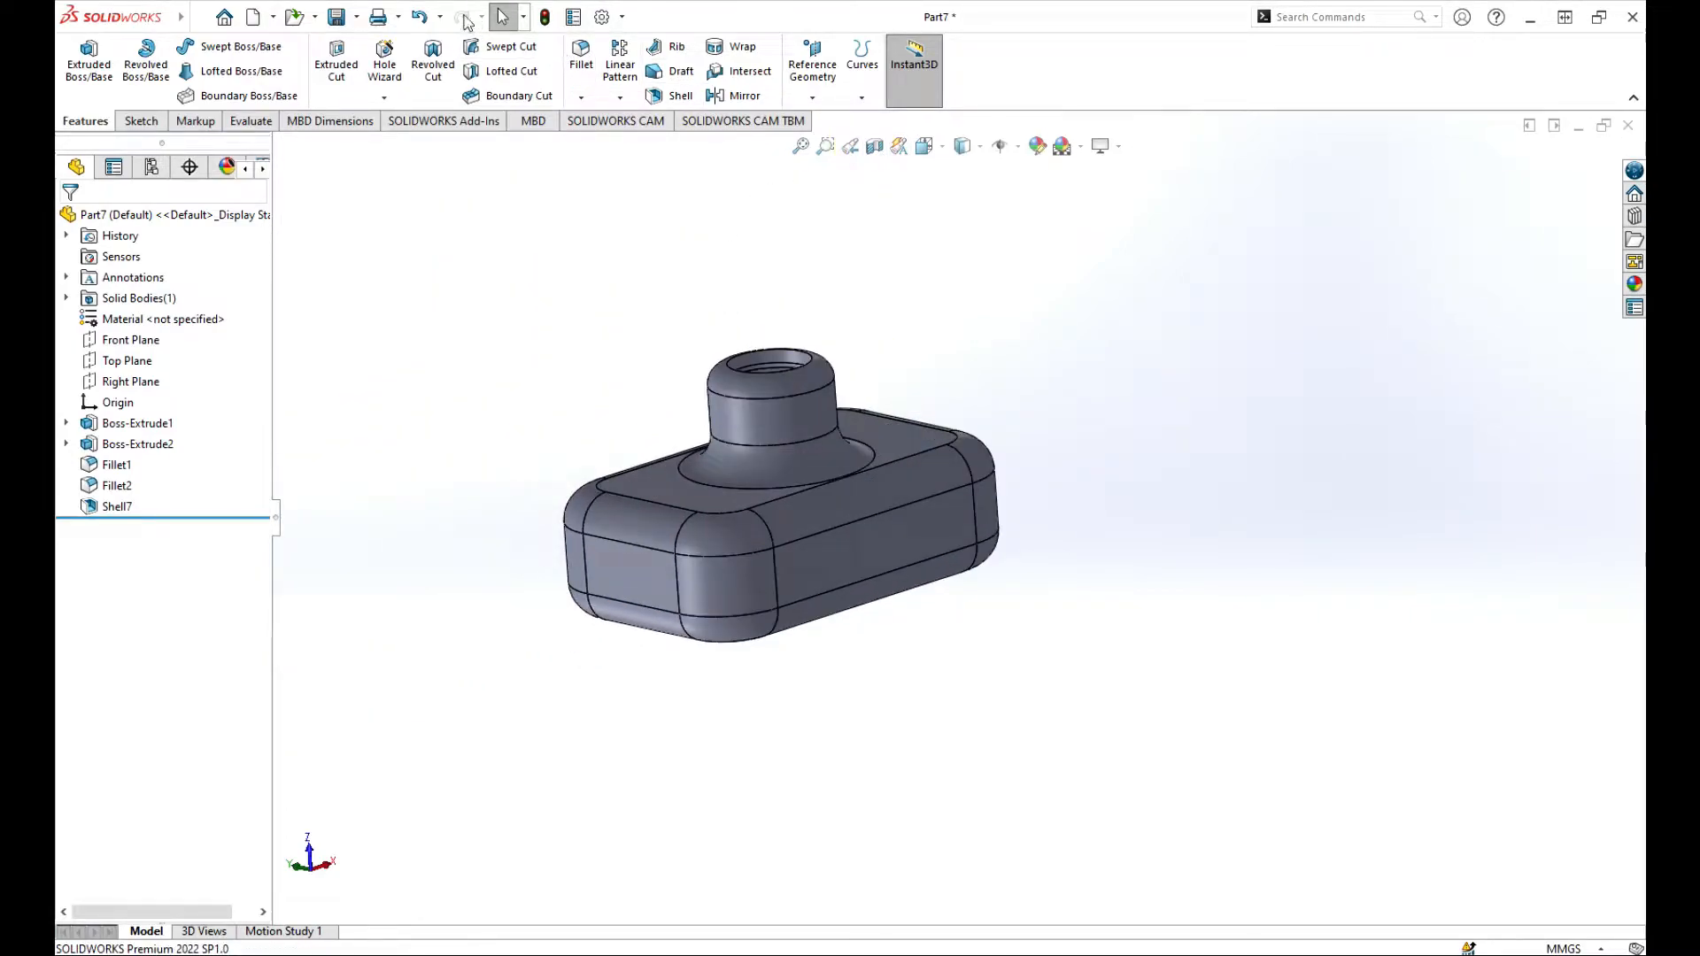
{"action": "left_click", "coordinate": [415, 17]}
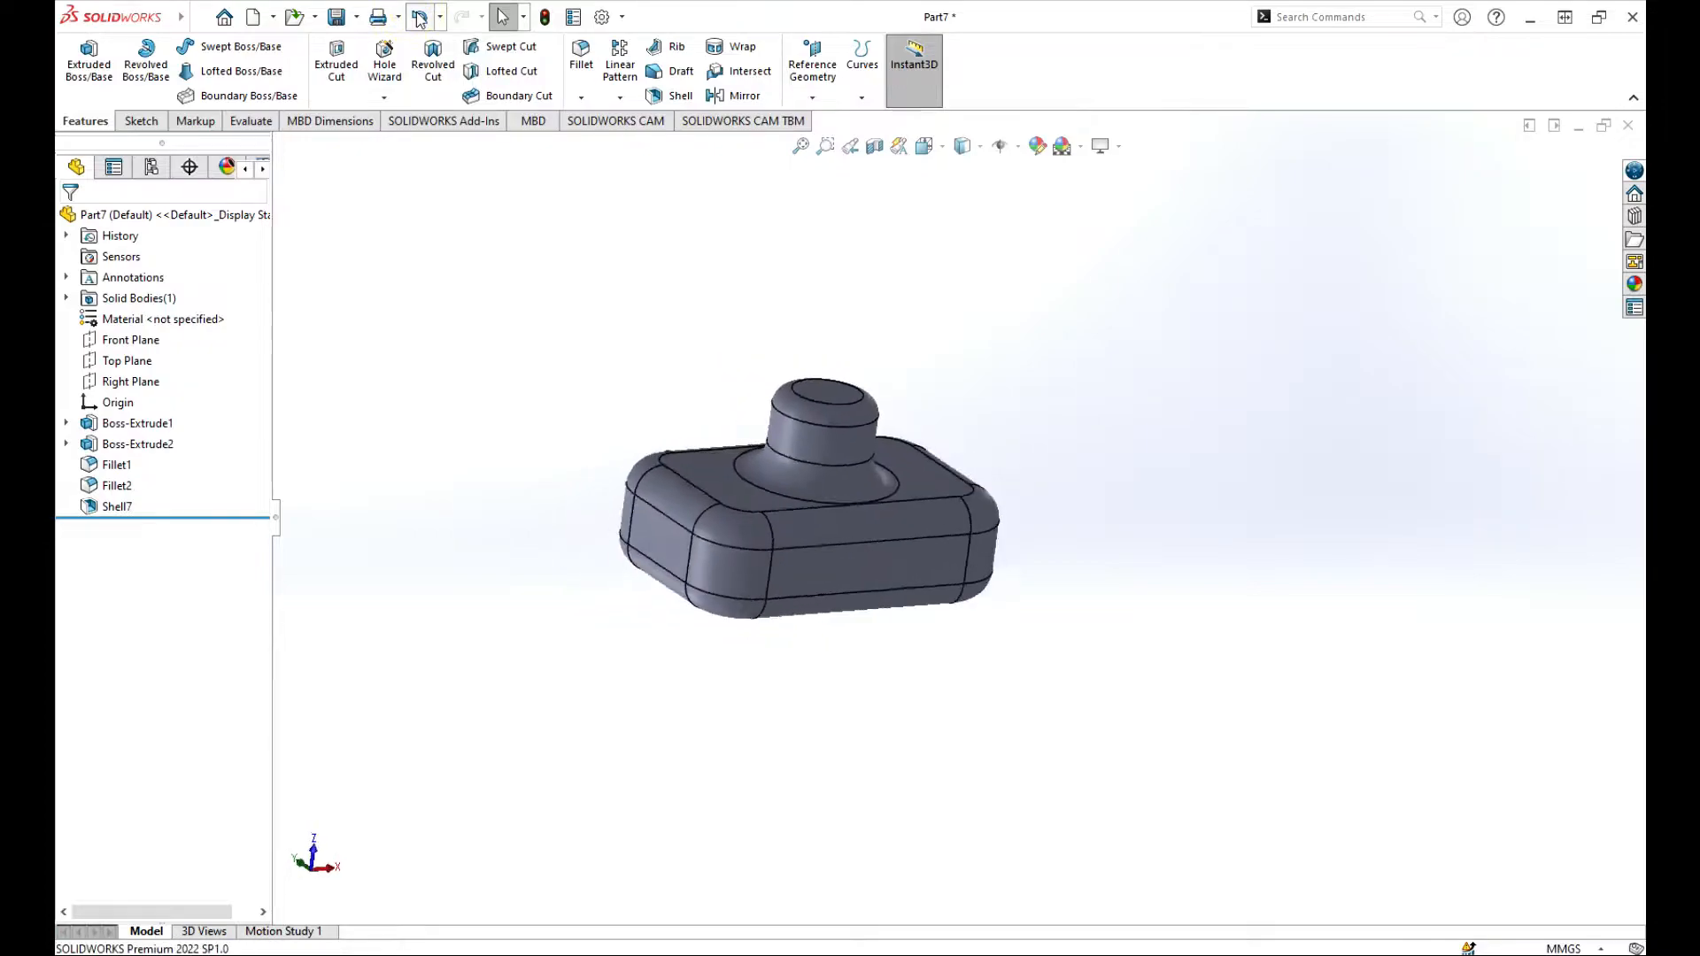
Step: Shell the body outward with a 2 mm thickness and no faces removed
{"action": "left_click", "coordinate": [681, 95]}
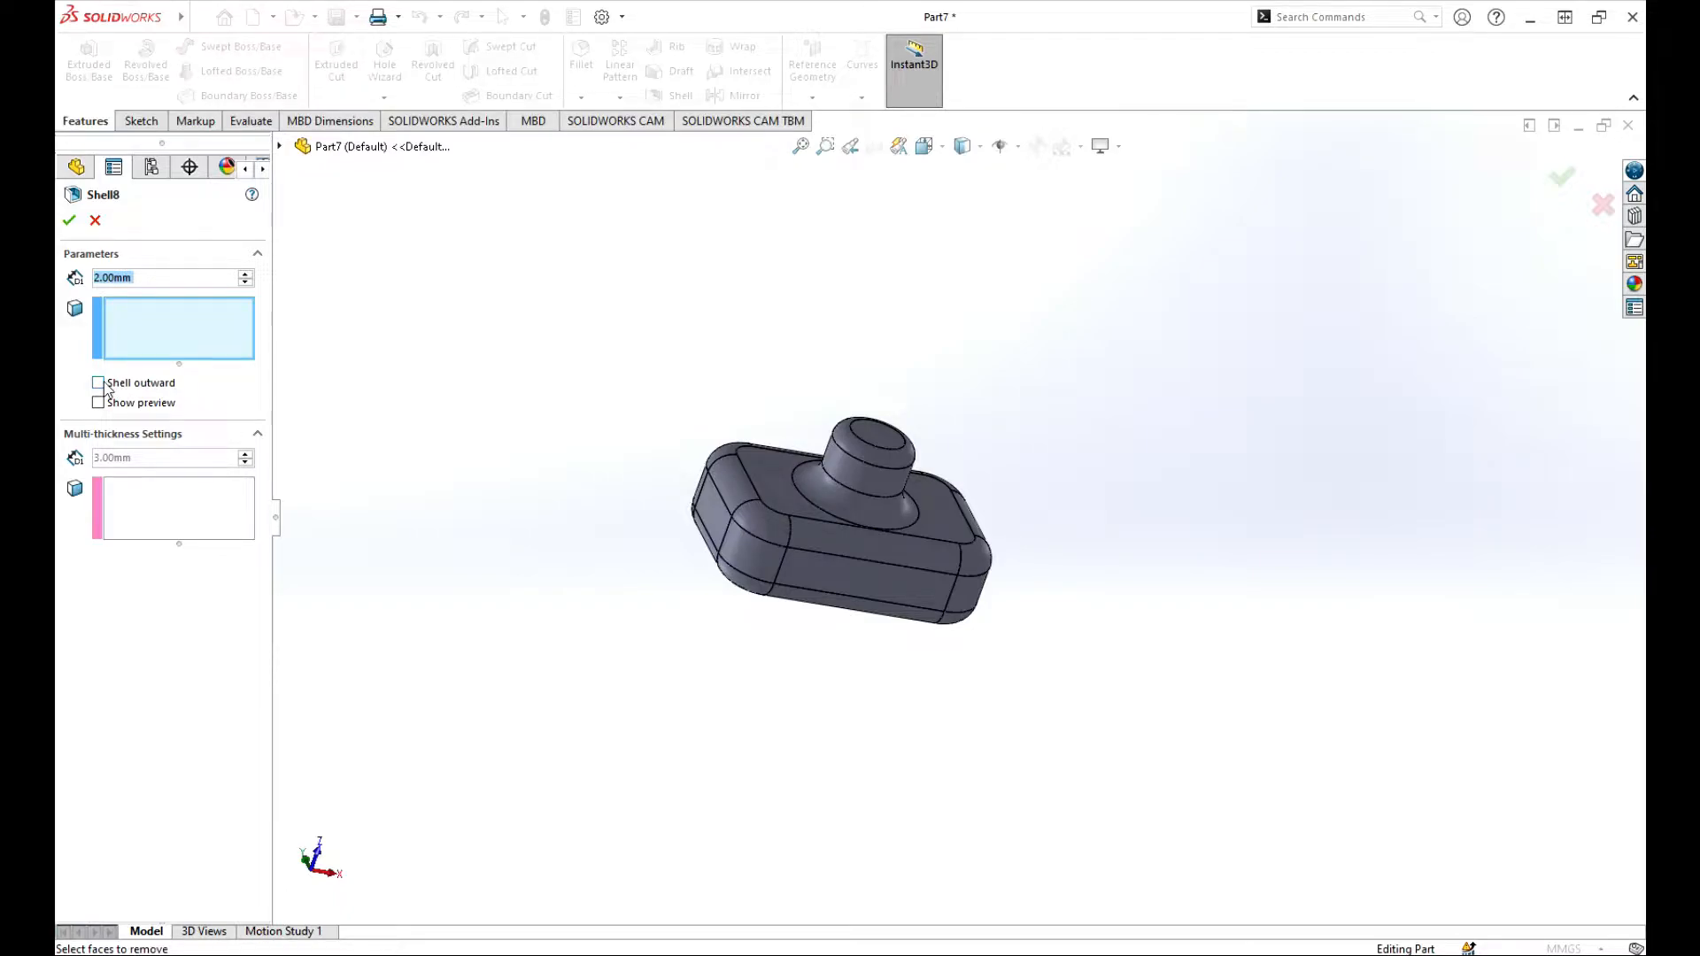
{"action": "left_click", "coordinate": [70, 223]}
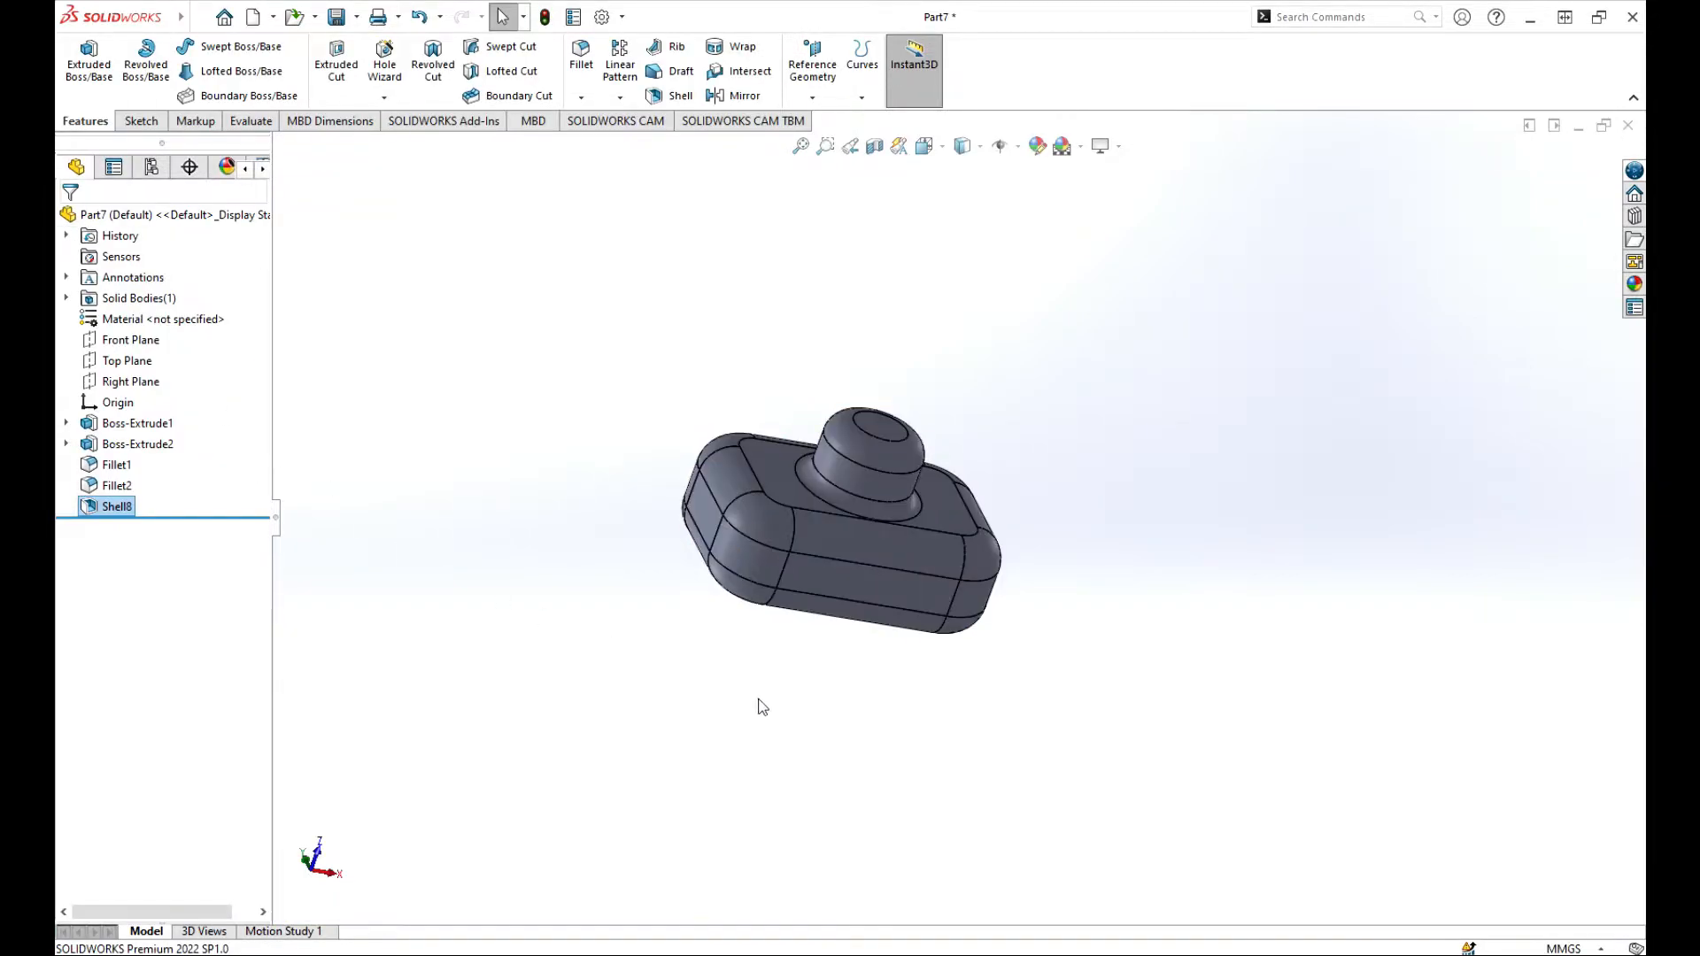
{"action": "middle_click_drag", "start_coordinate": [762, 706], "coordinate": [1097, 691]}
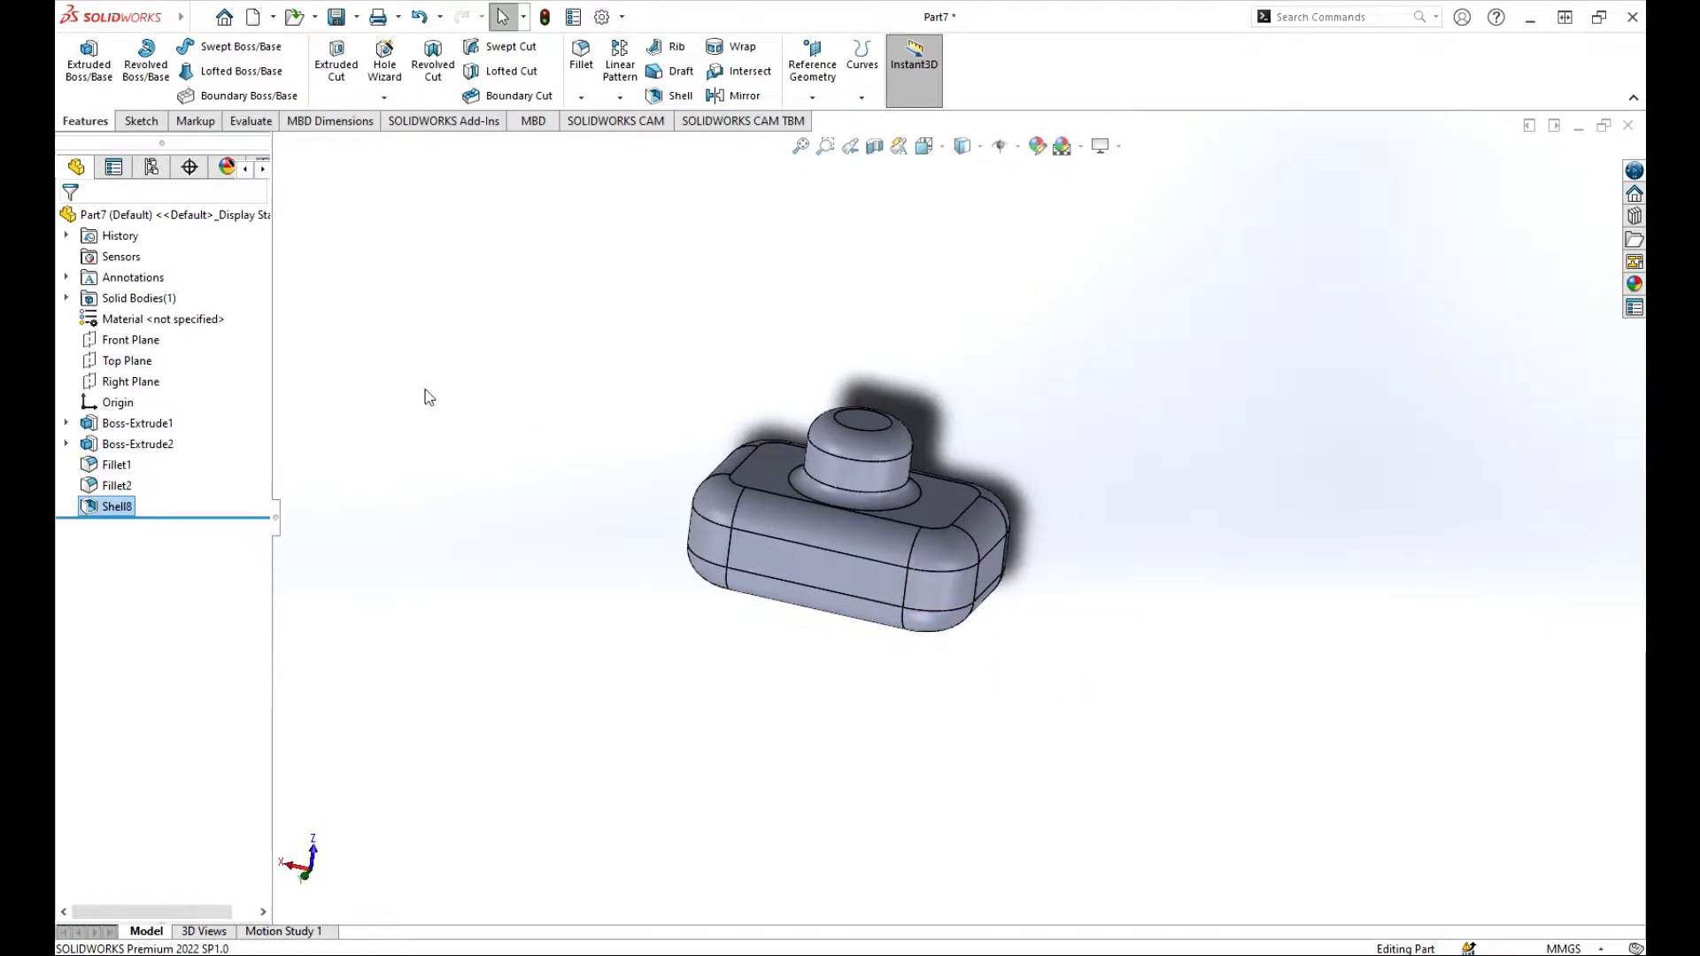
Step: Reopen the outward shell feature for editing and turn on its preview
{"action": "right_click", "coordinate": [100, 510]}
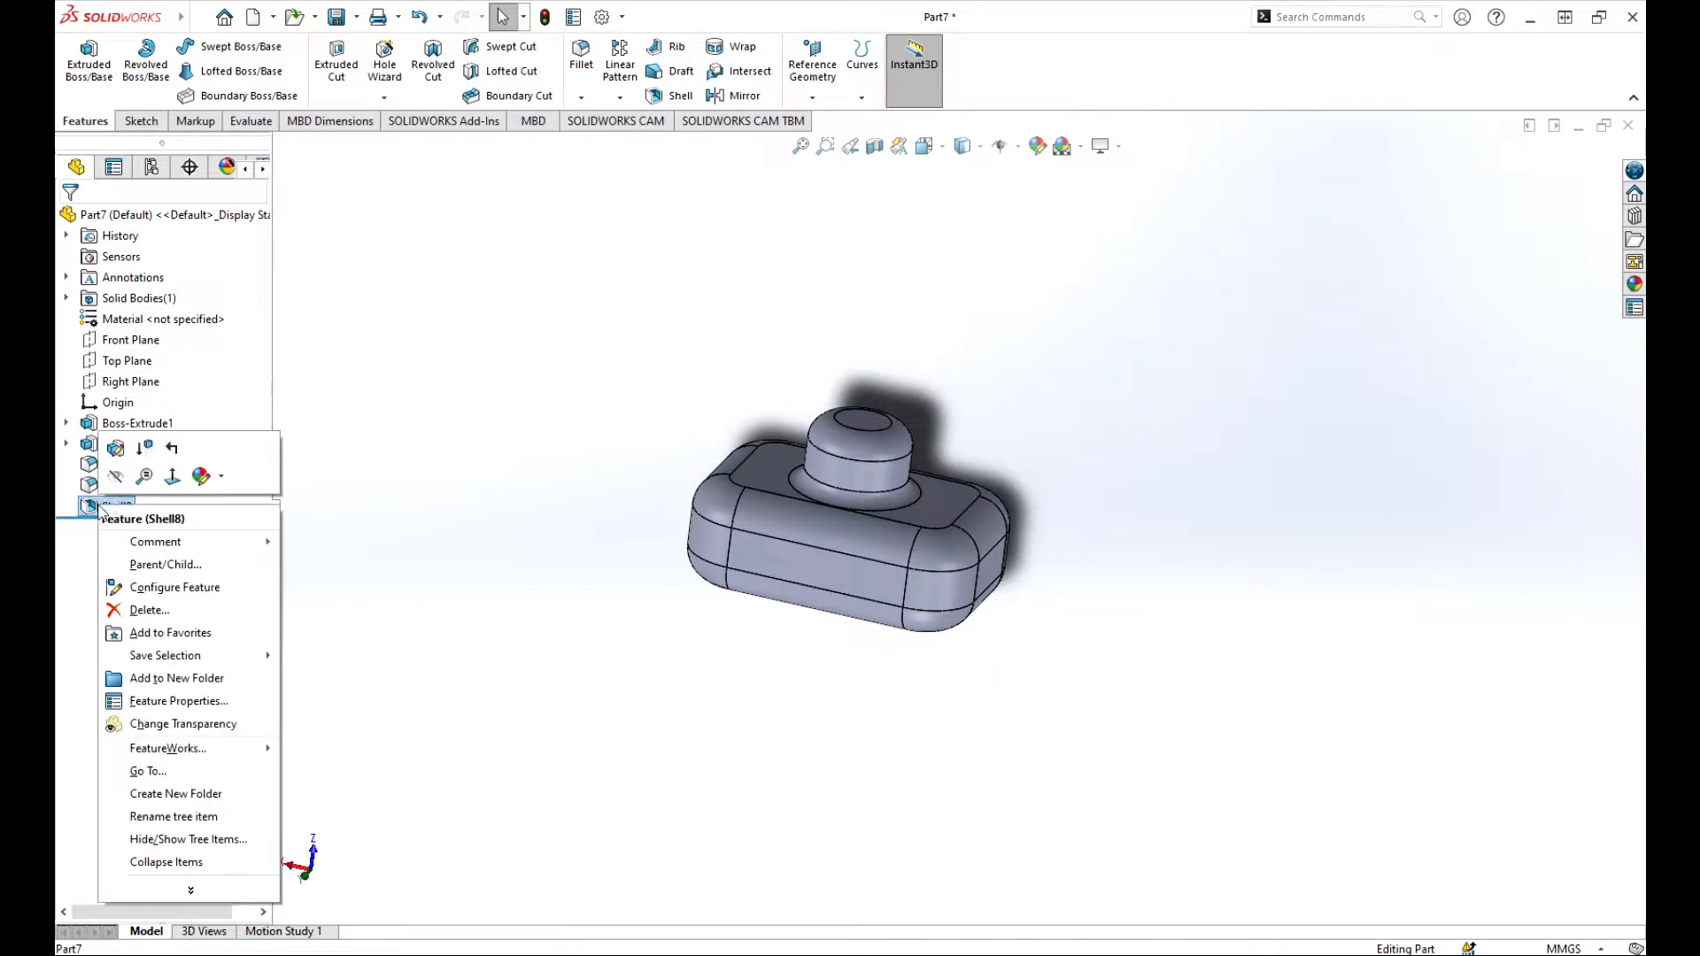
{"action": "left_click", "coordinate": [112, 452]}
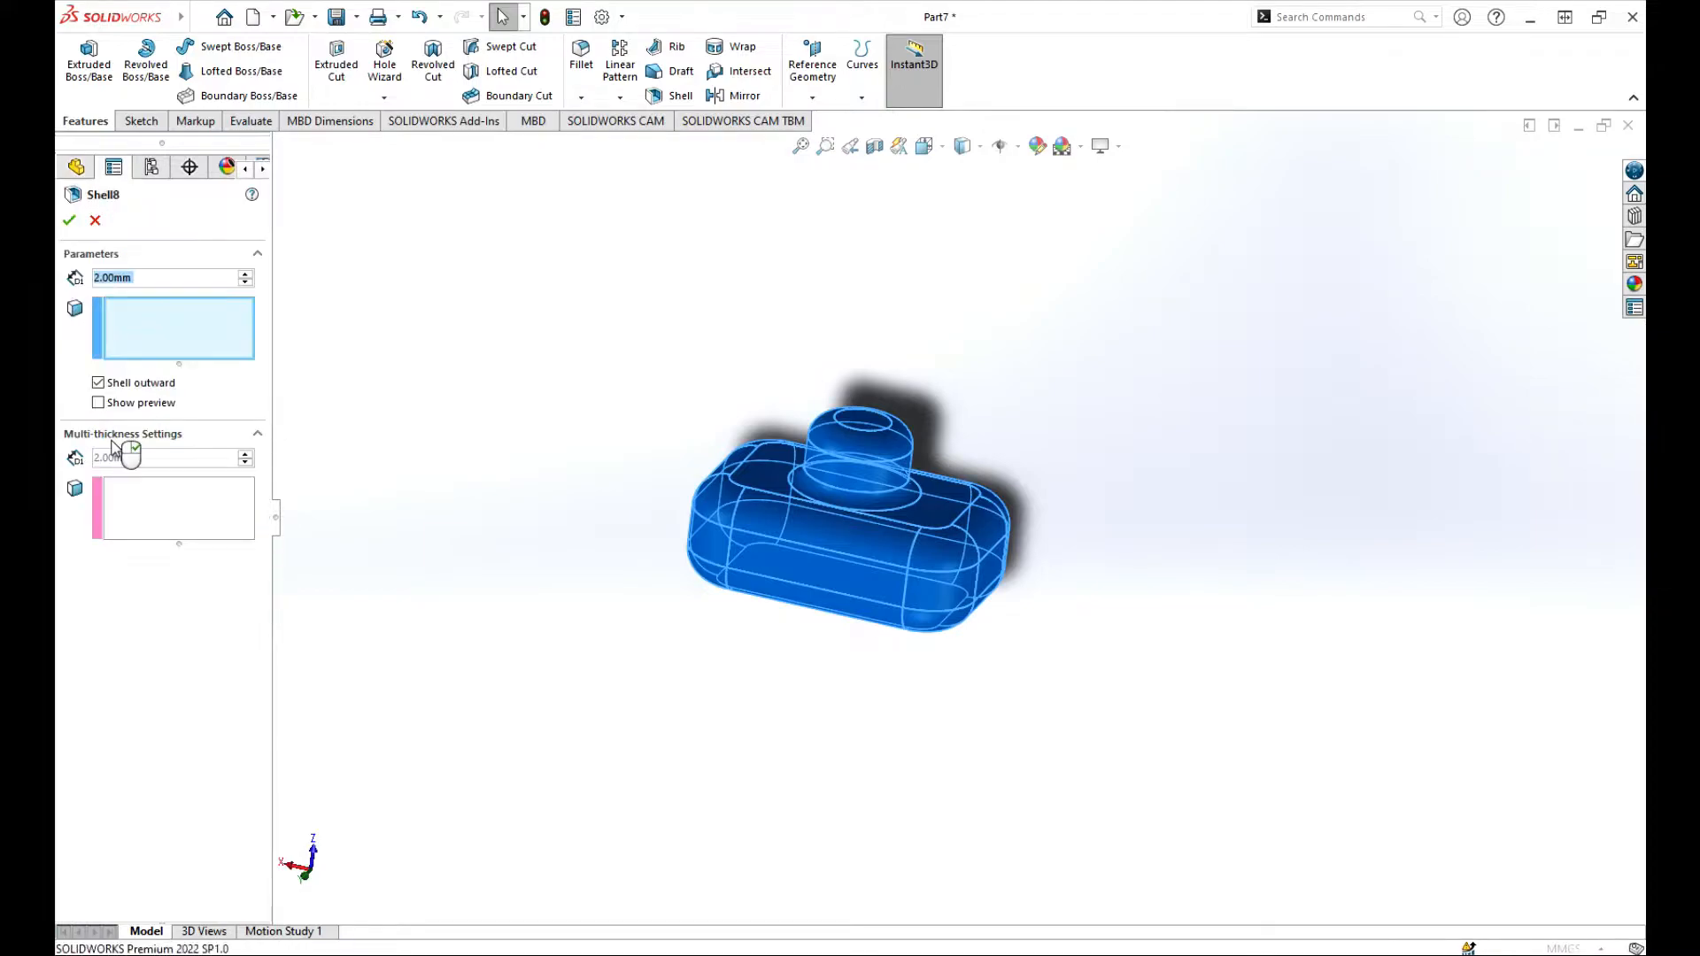
{"action": "left_click", "coordinate": [99, 403]}
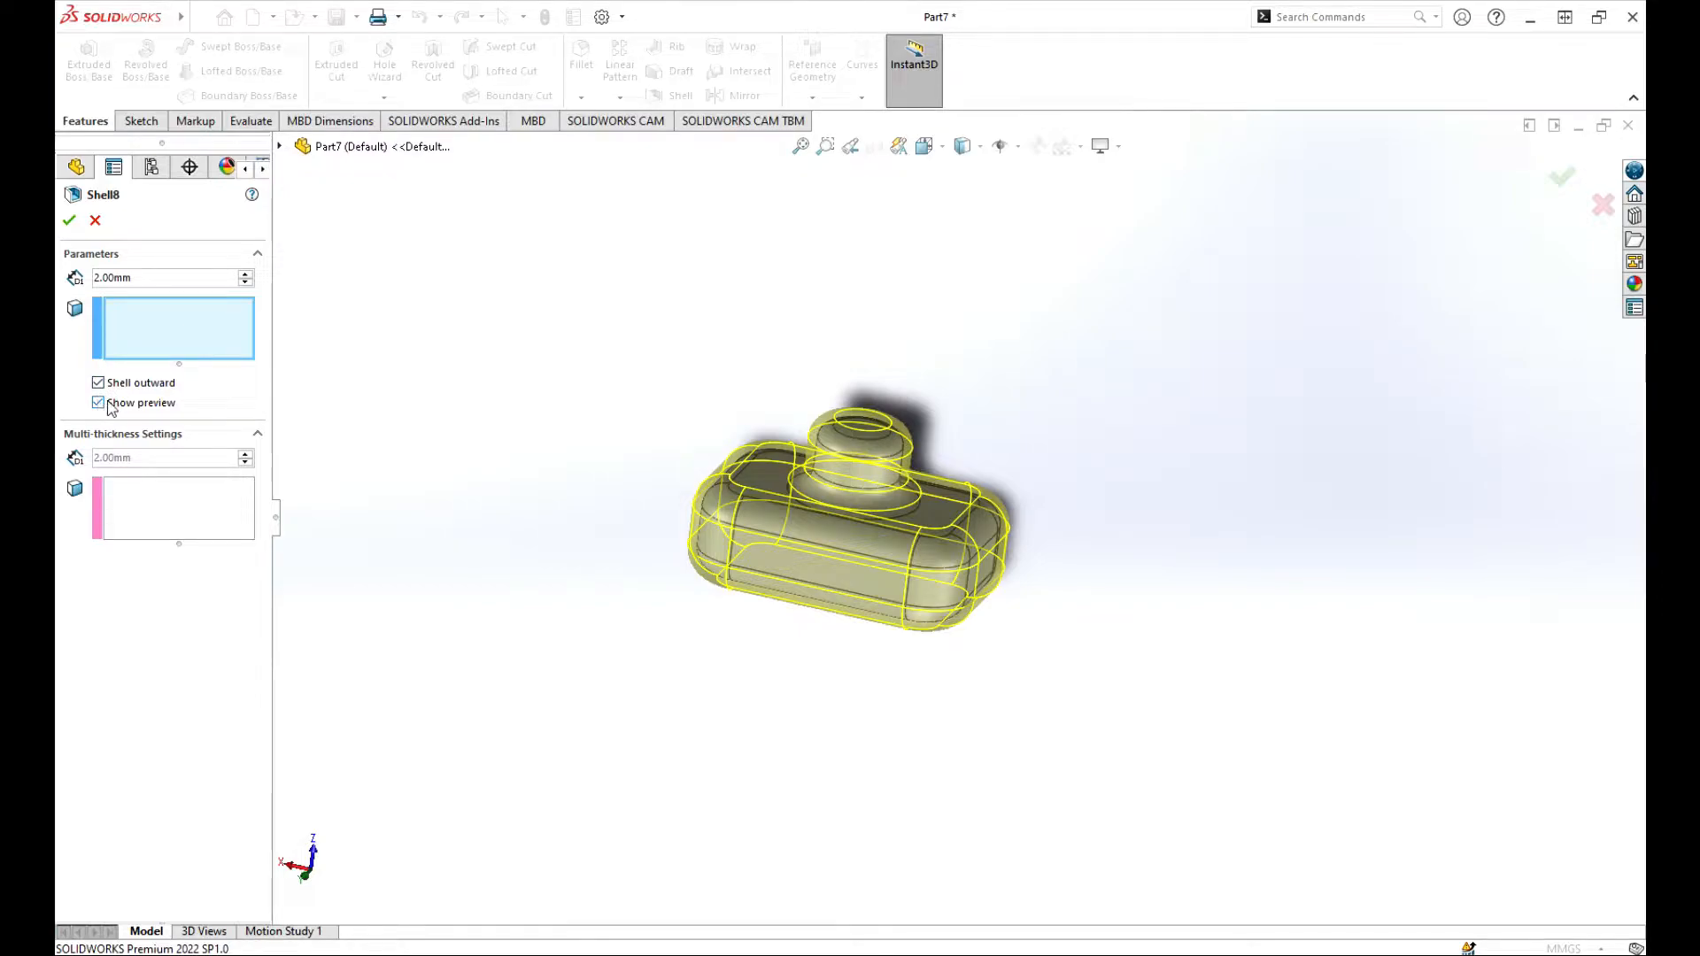
{"action": "middle_click_drag", "start_coordinate": [778, 535], "coordinate": [761, 478]}
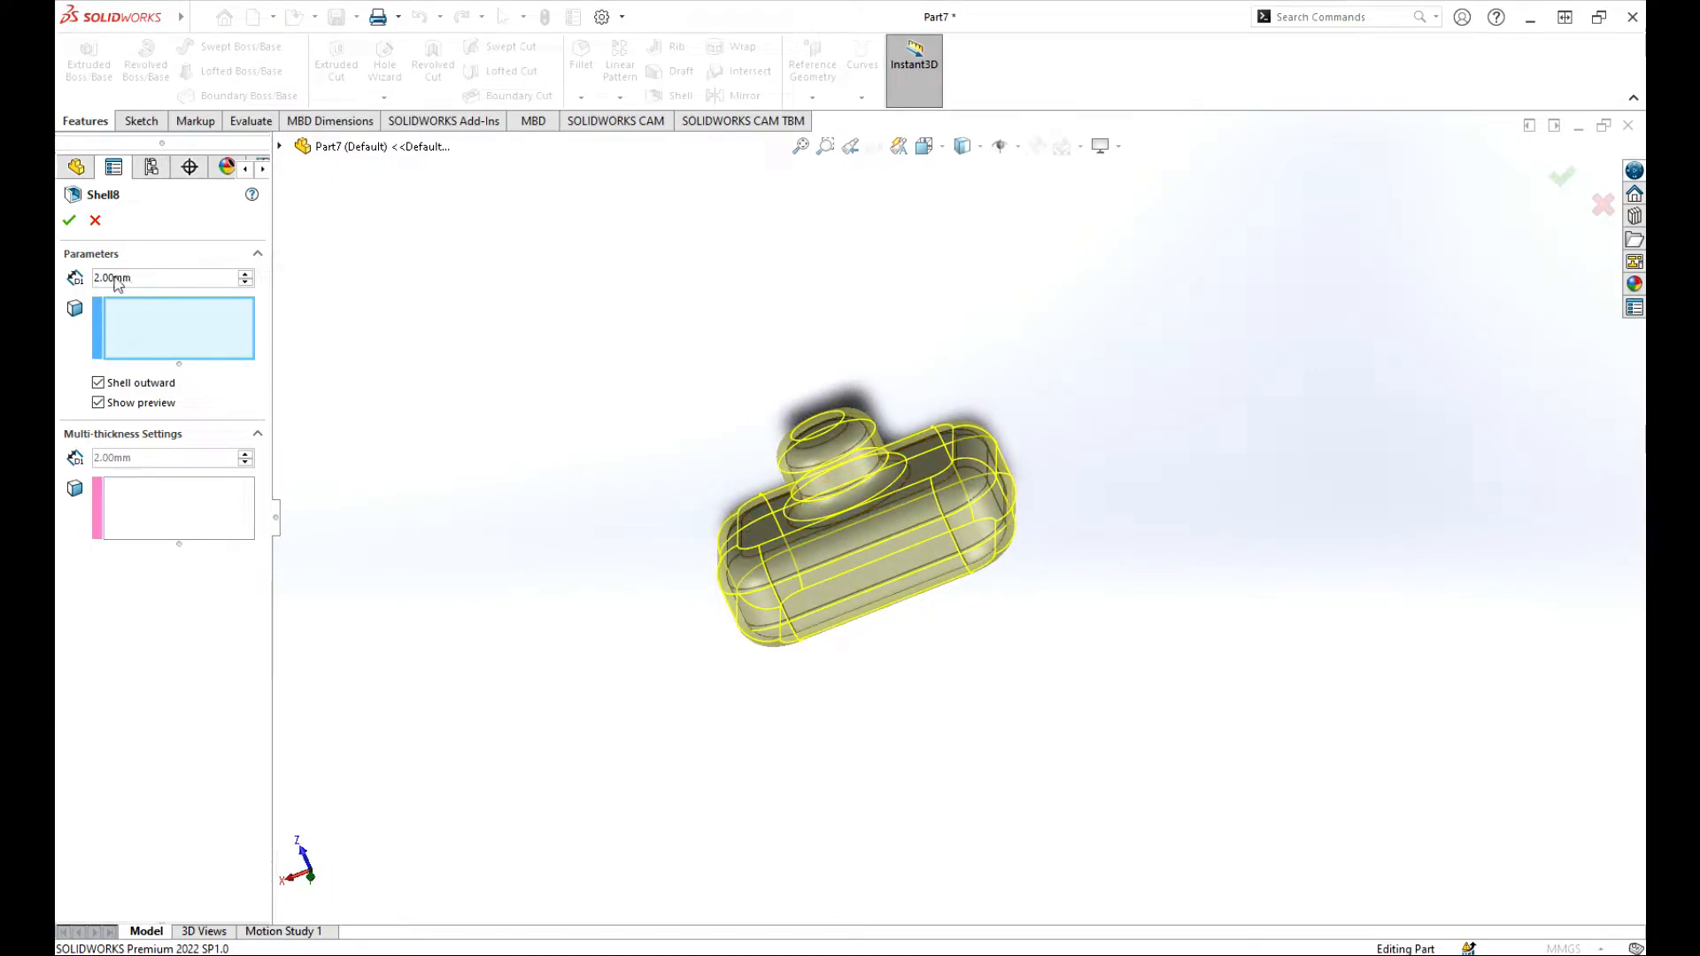
Step: Preview the outward shell at a 12 mm thickness, set it back to 2 mm and accept the feature
{"action": "left_click", "coordinate": [245, 274]}
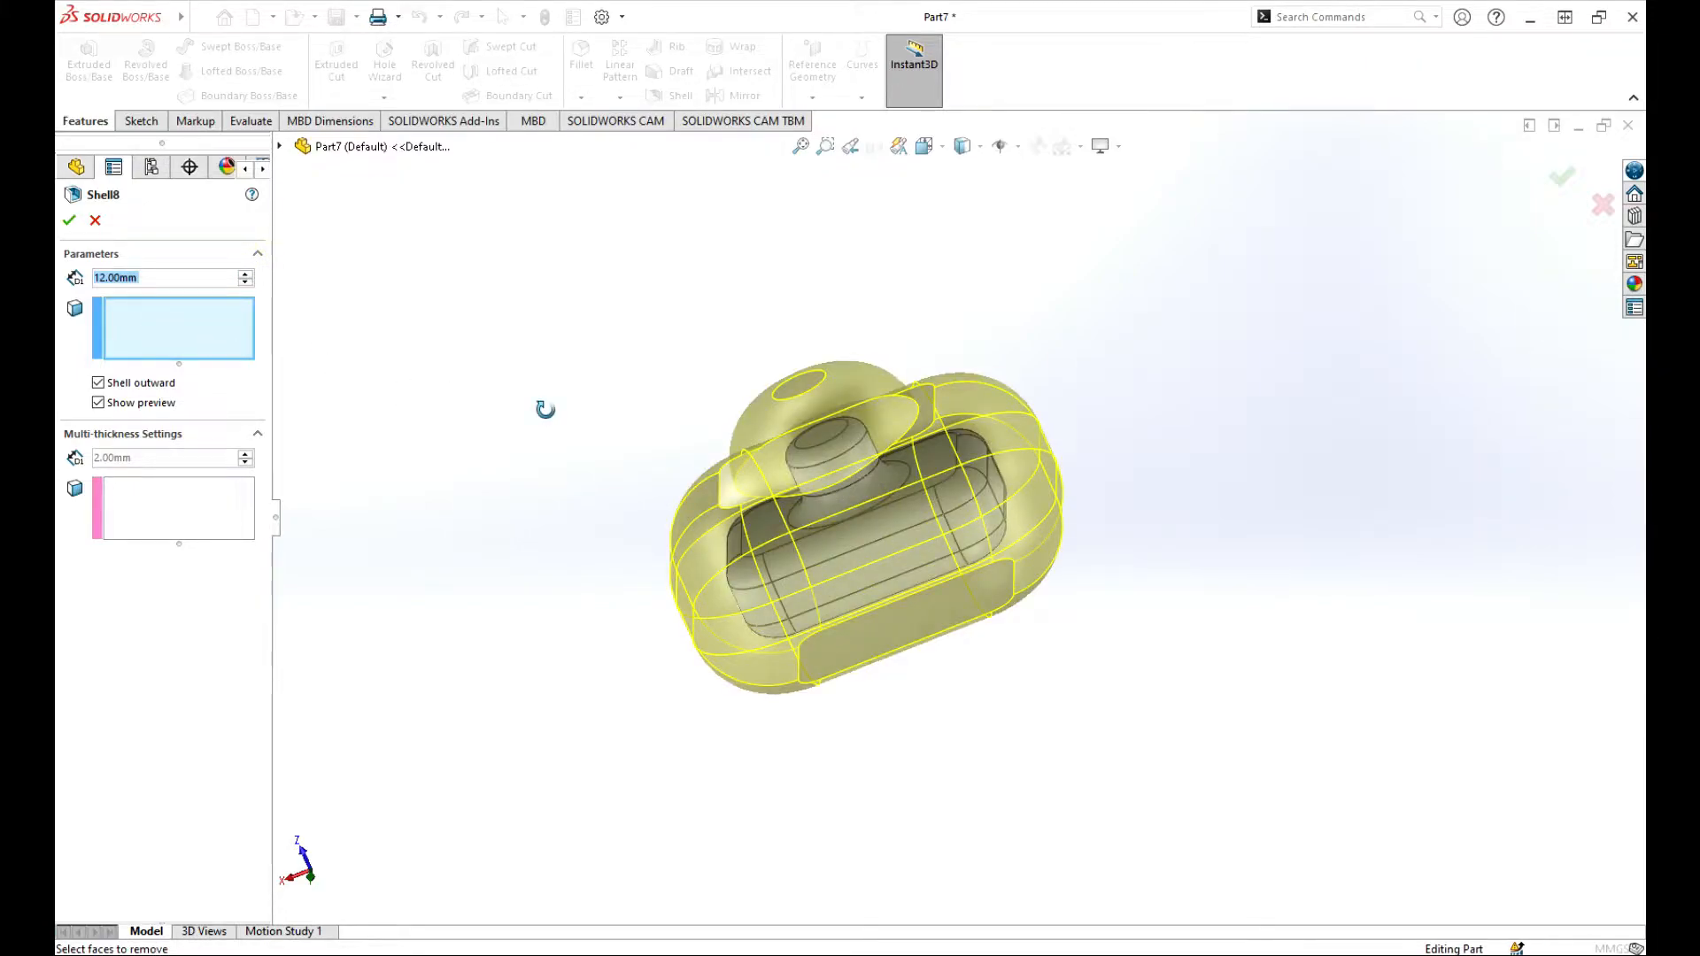
{"action": "middle_click_drag", "start_coordinate": [543, 406], "coordinate": [585, 385]}
{"action": "left_click", "coordinate": [245, 284]}
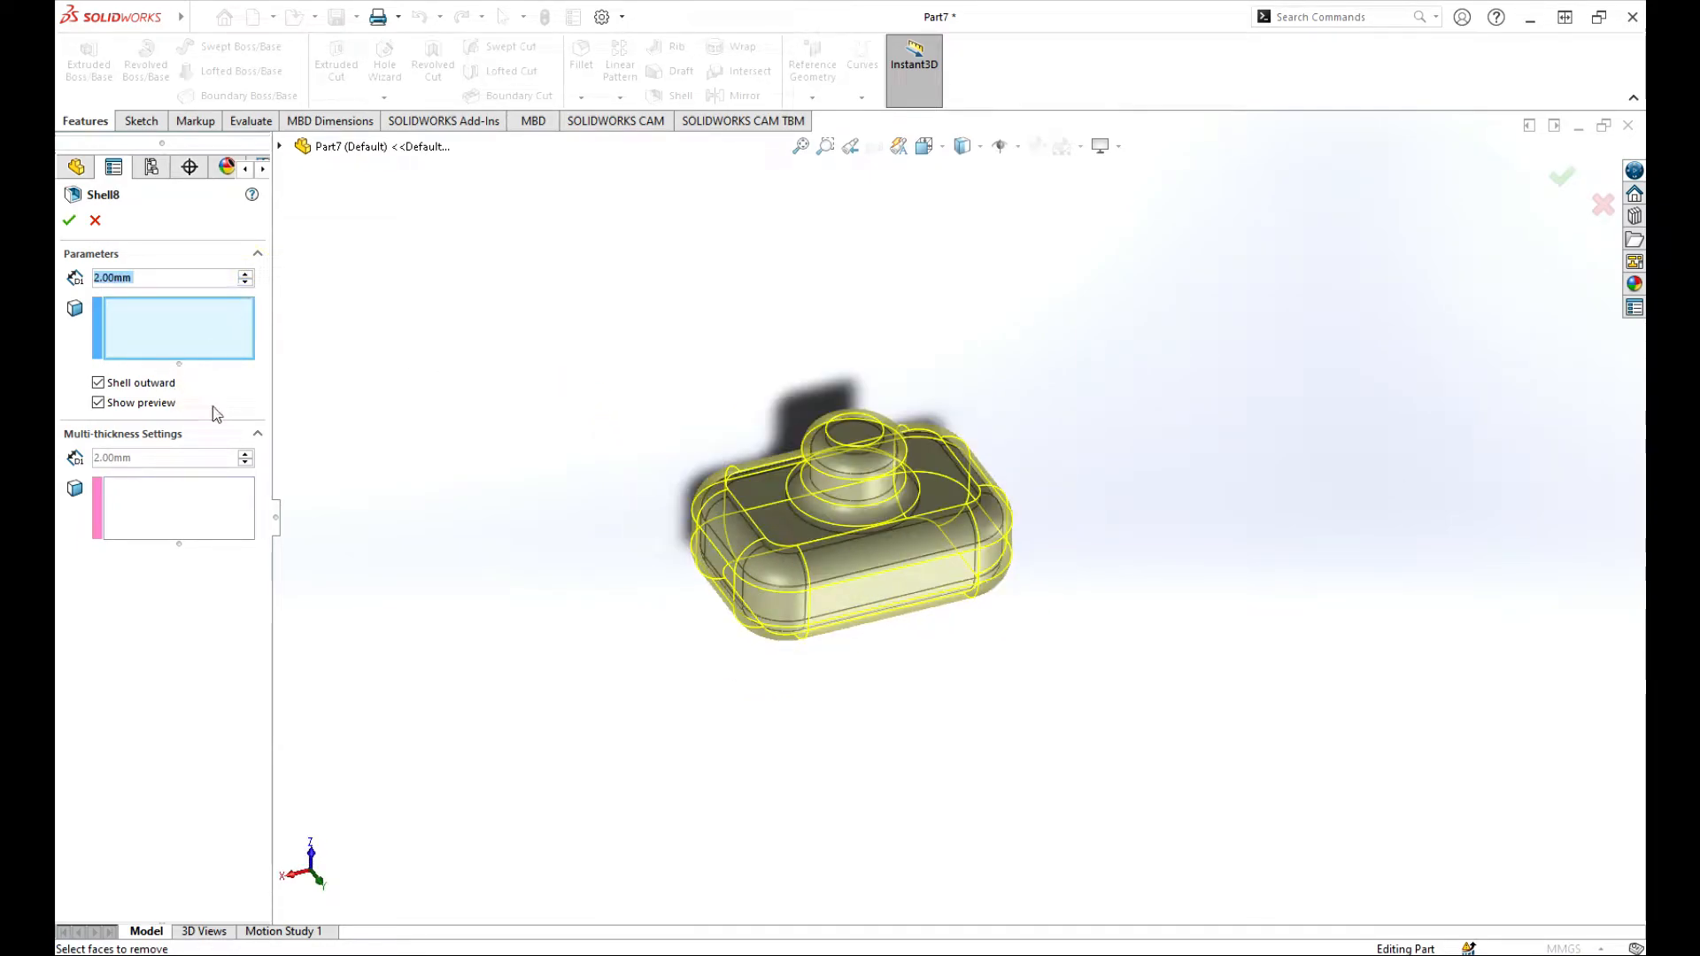
{"action": "middle_click_drag", "start_coordinate": [459, 445], "coordinate": [586, 493]}
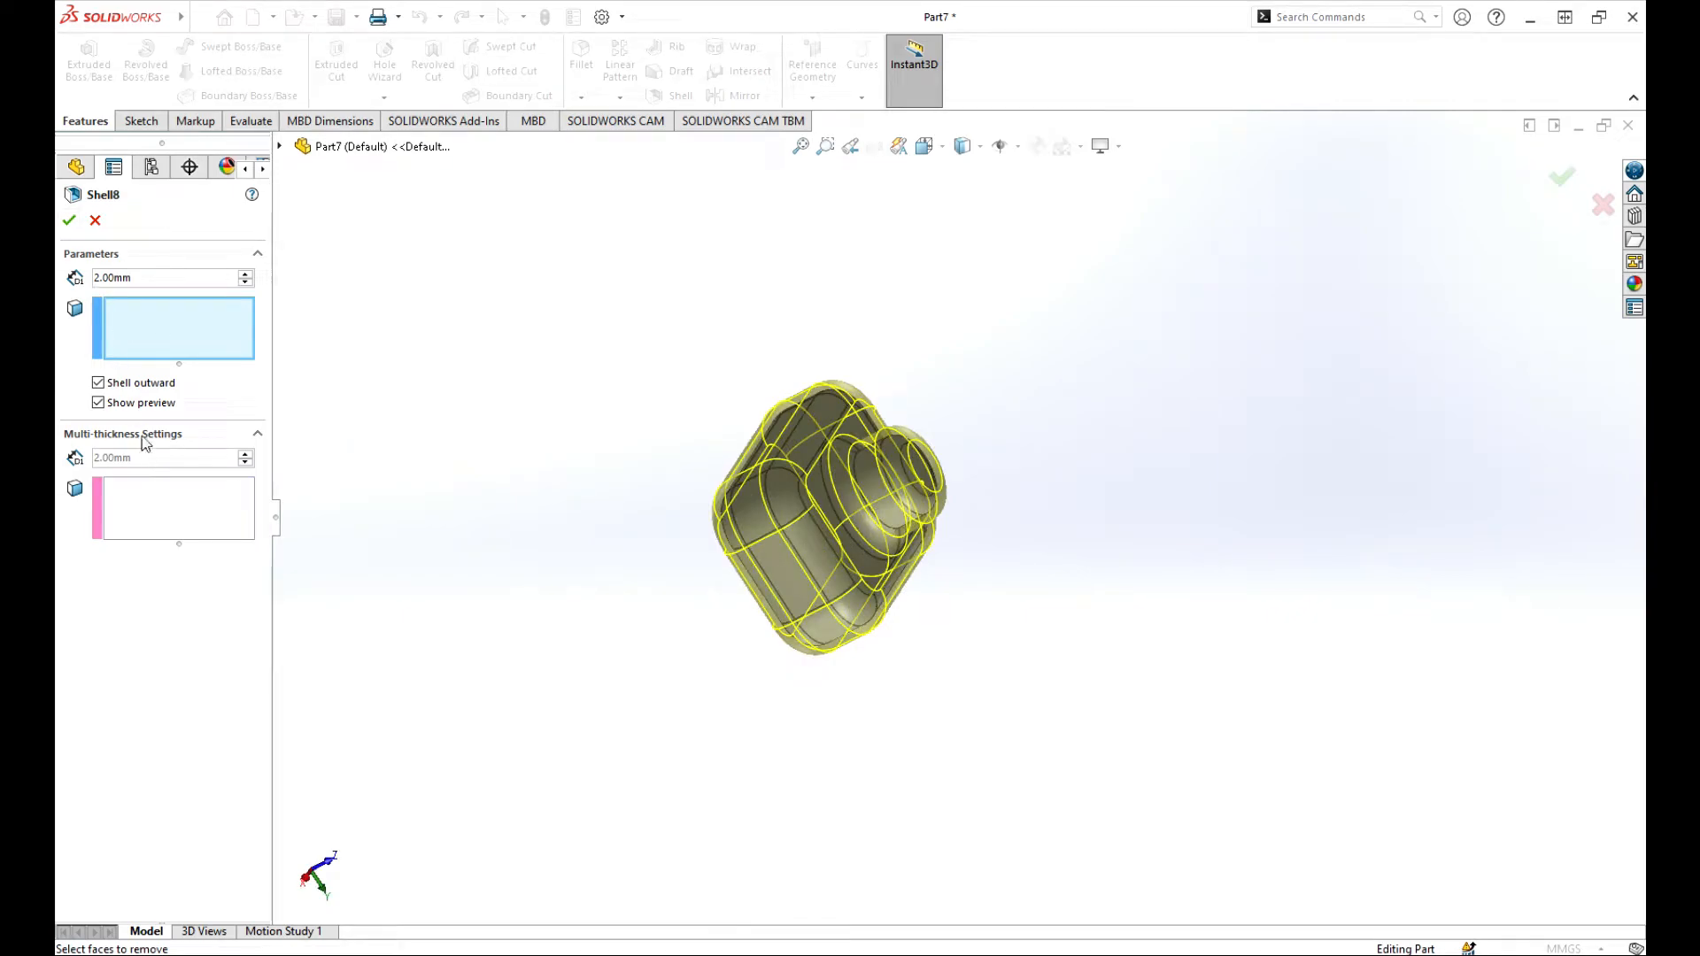
{"action": "key", "text": "Return"}
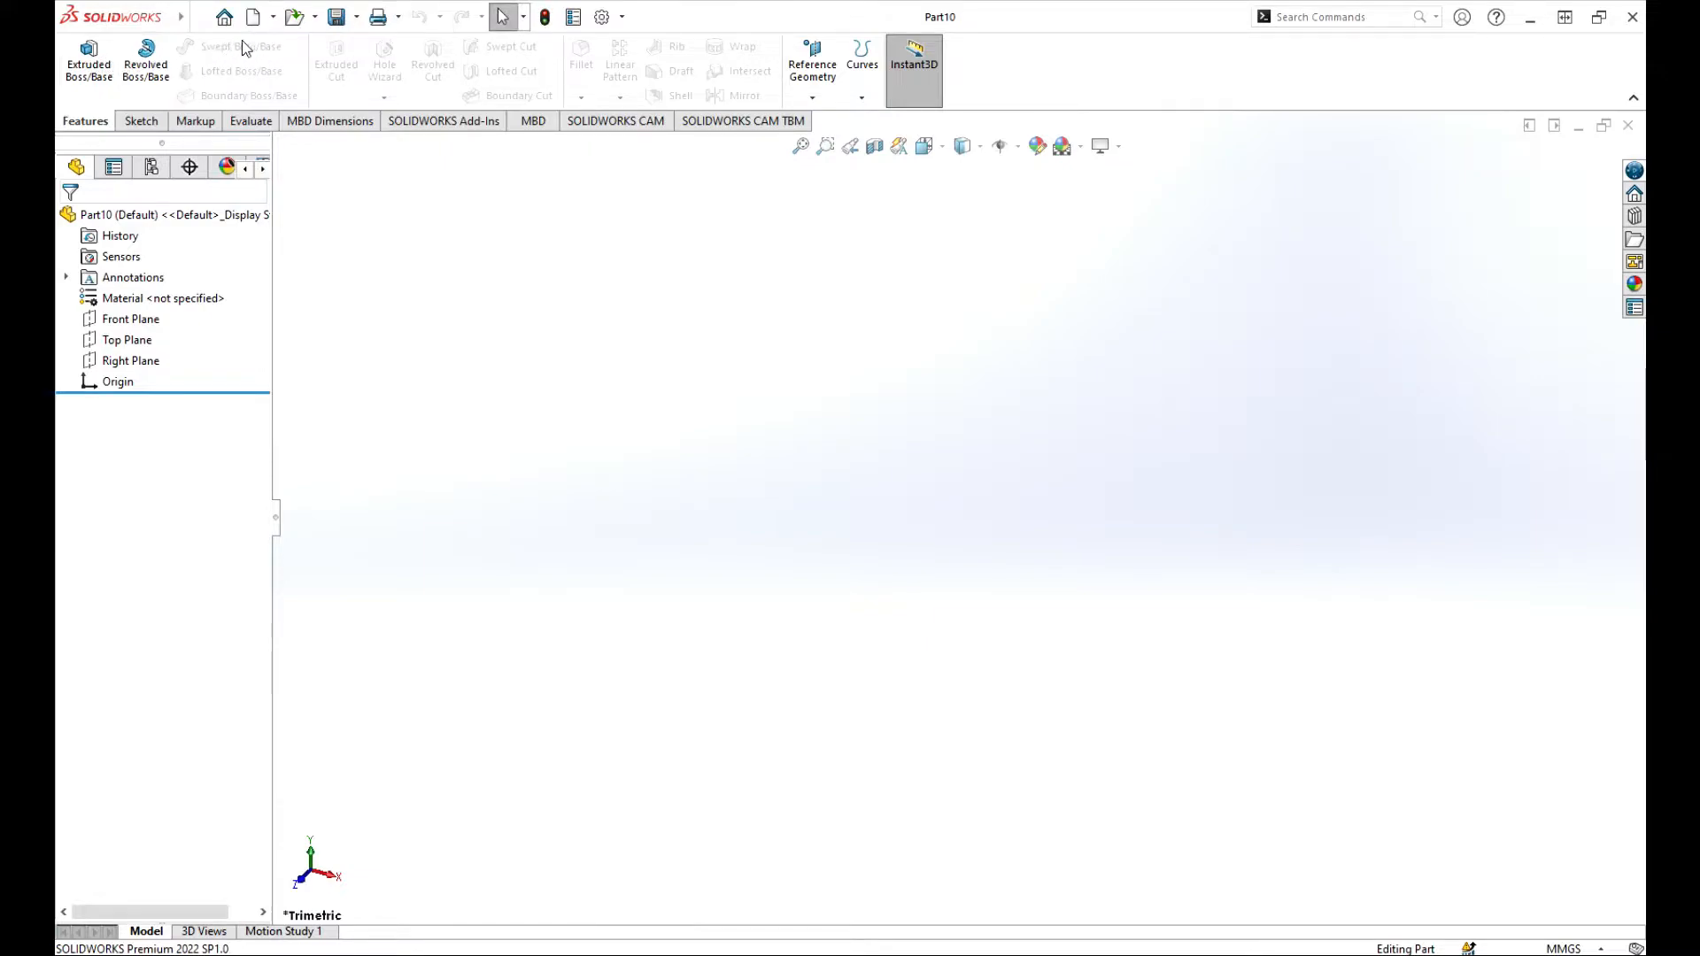
Step: Start a sketch on the Front Plane and draw a center rectangle about 13.7 by 12.2 mm around the origin
{"action": "left_click", "coordinate": [137, 120]}
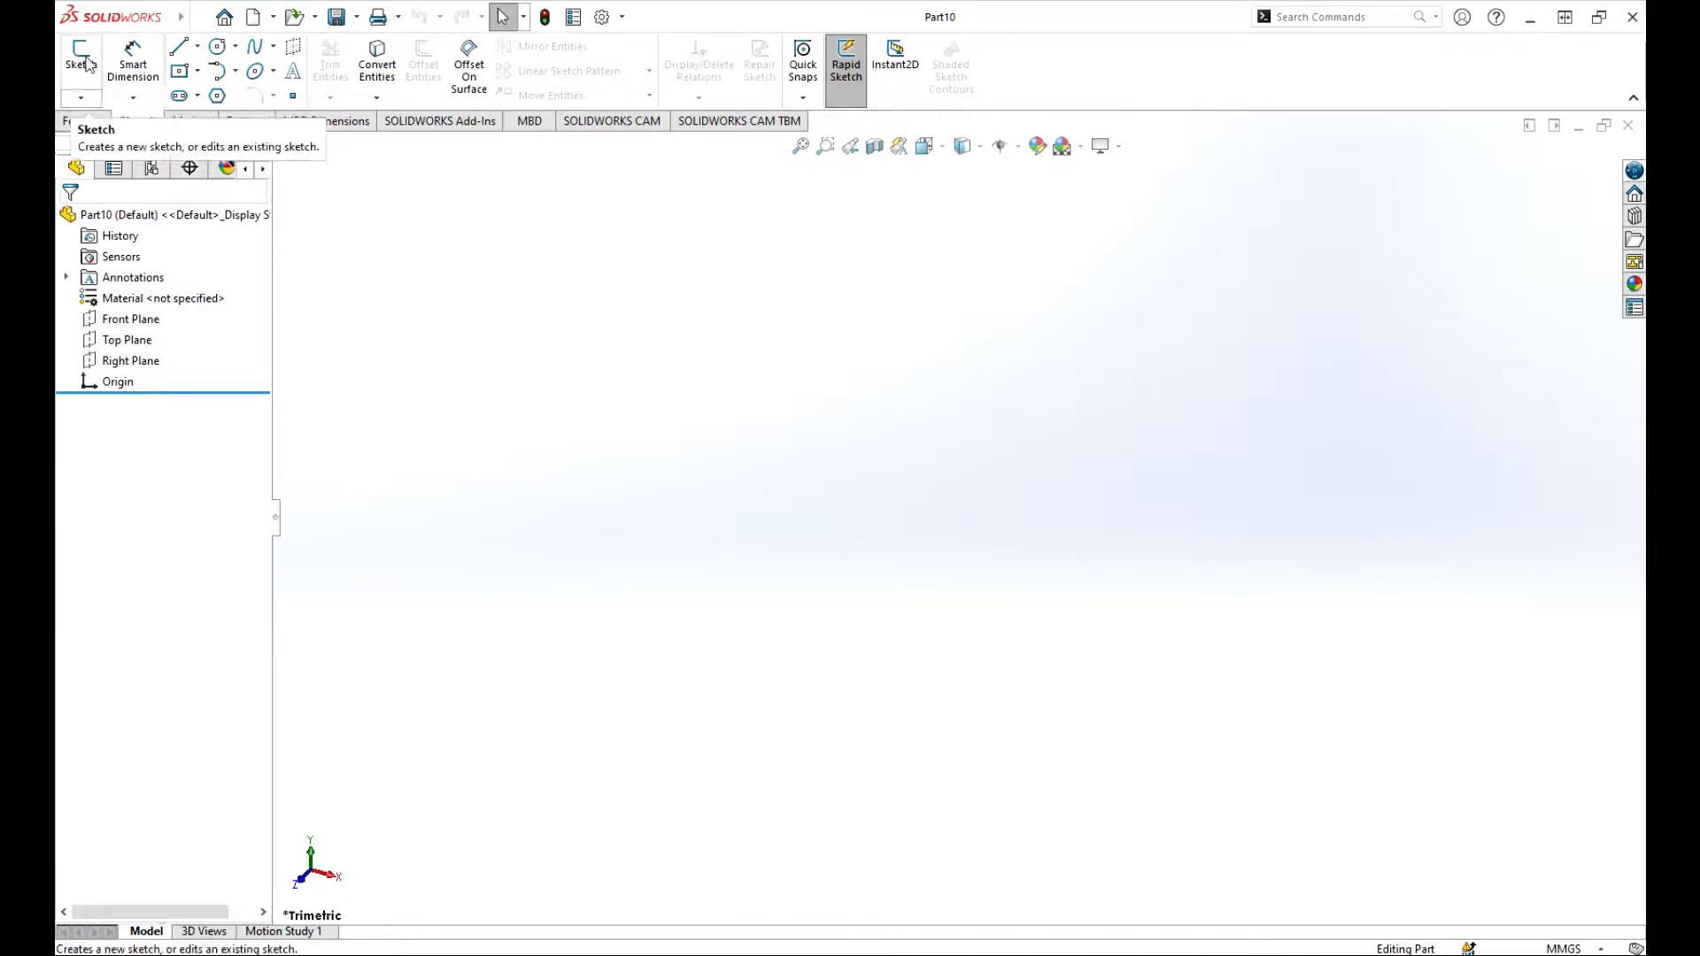
{"action": "left_click", "coordinate": [82, 57]}
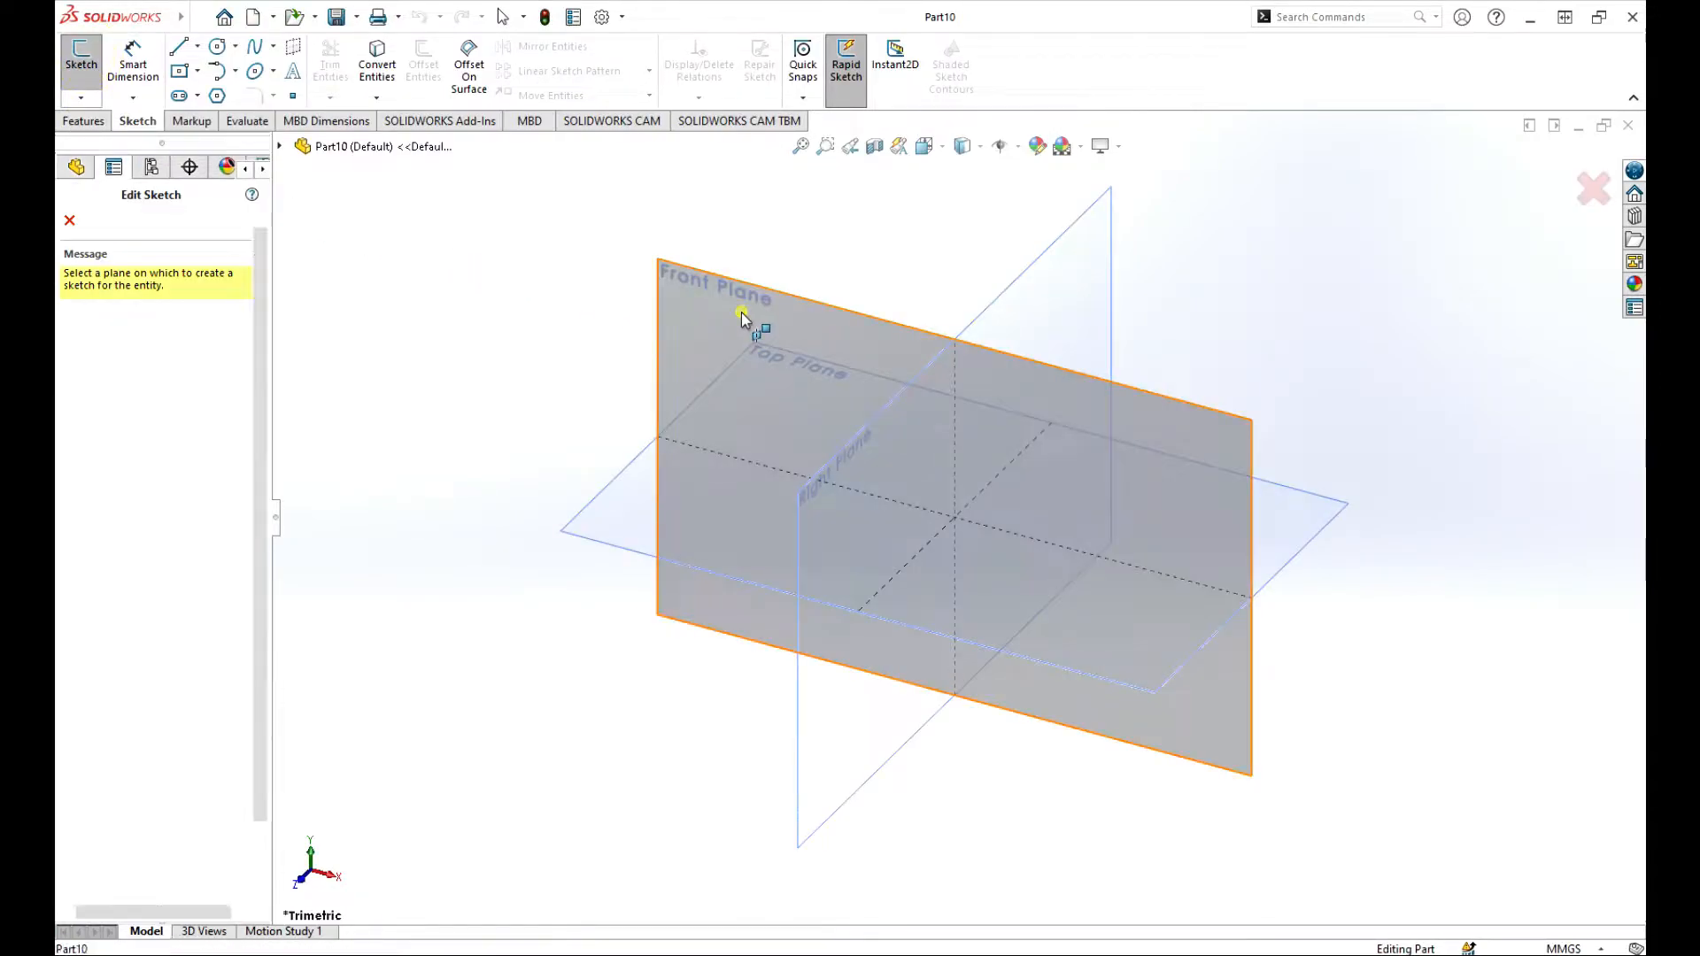
{"action": "left_click", "coordinate": [757, 329]}
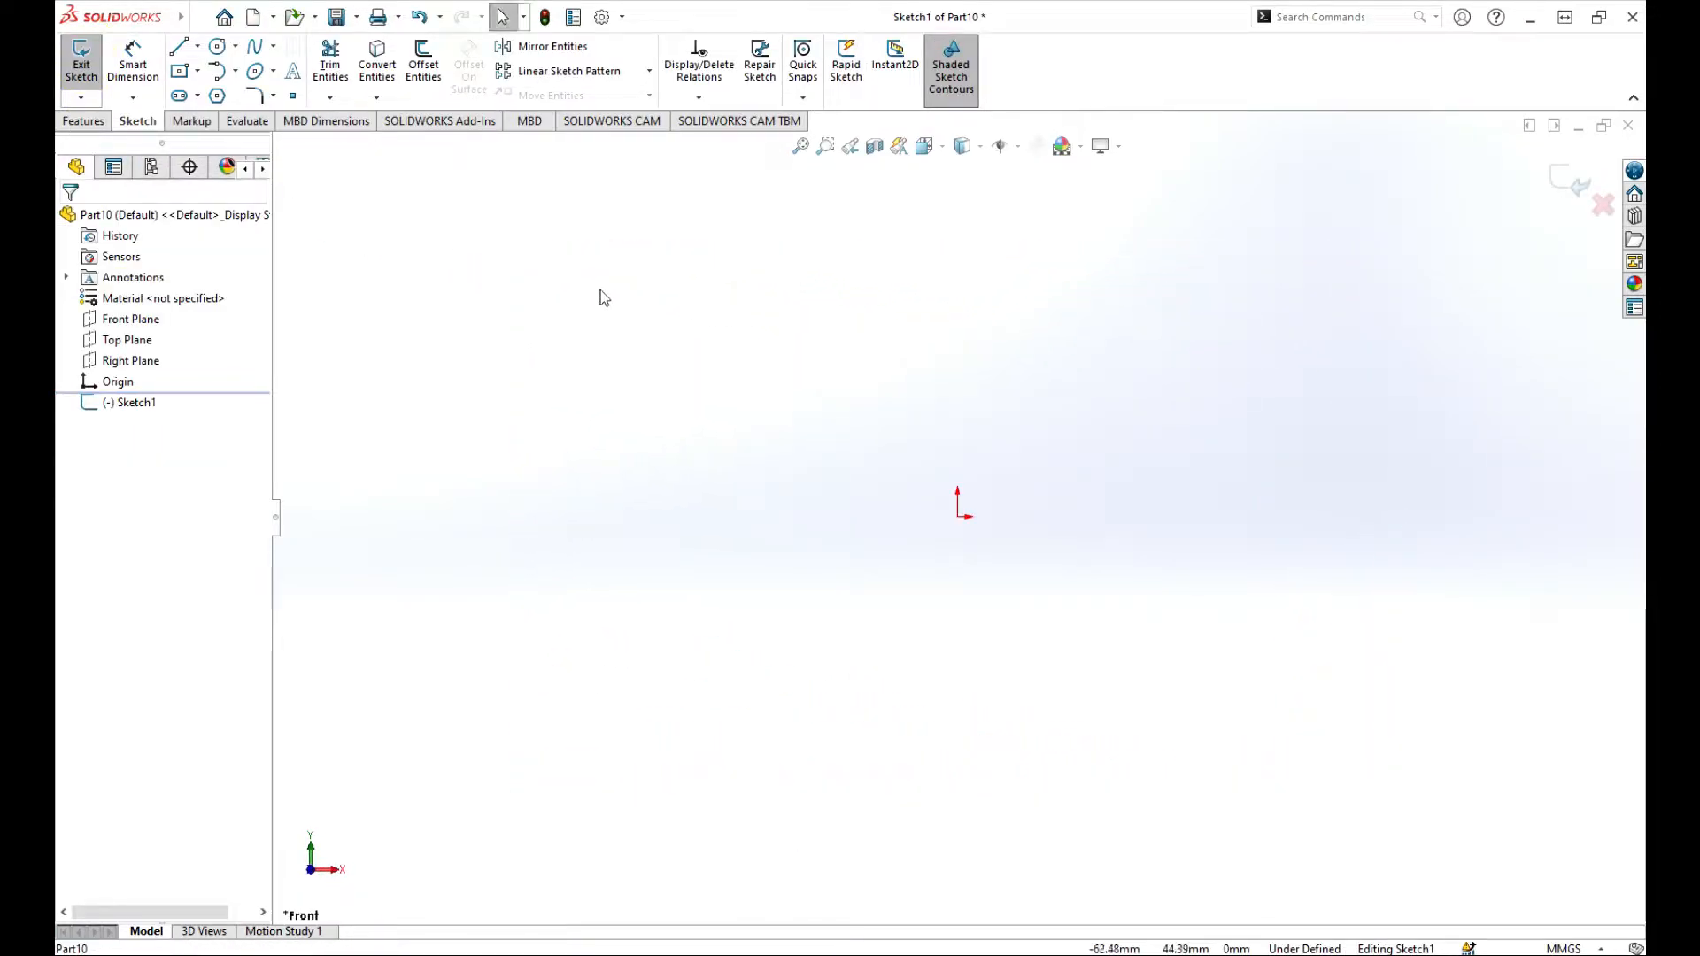
{"action": "left_click", "coordinate": [199, 71]}
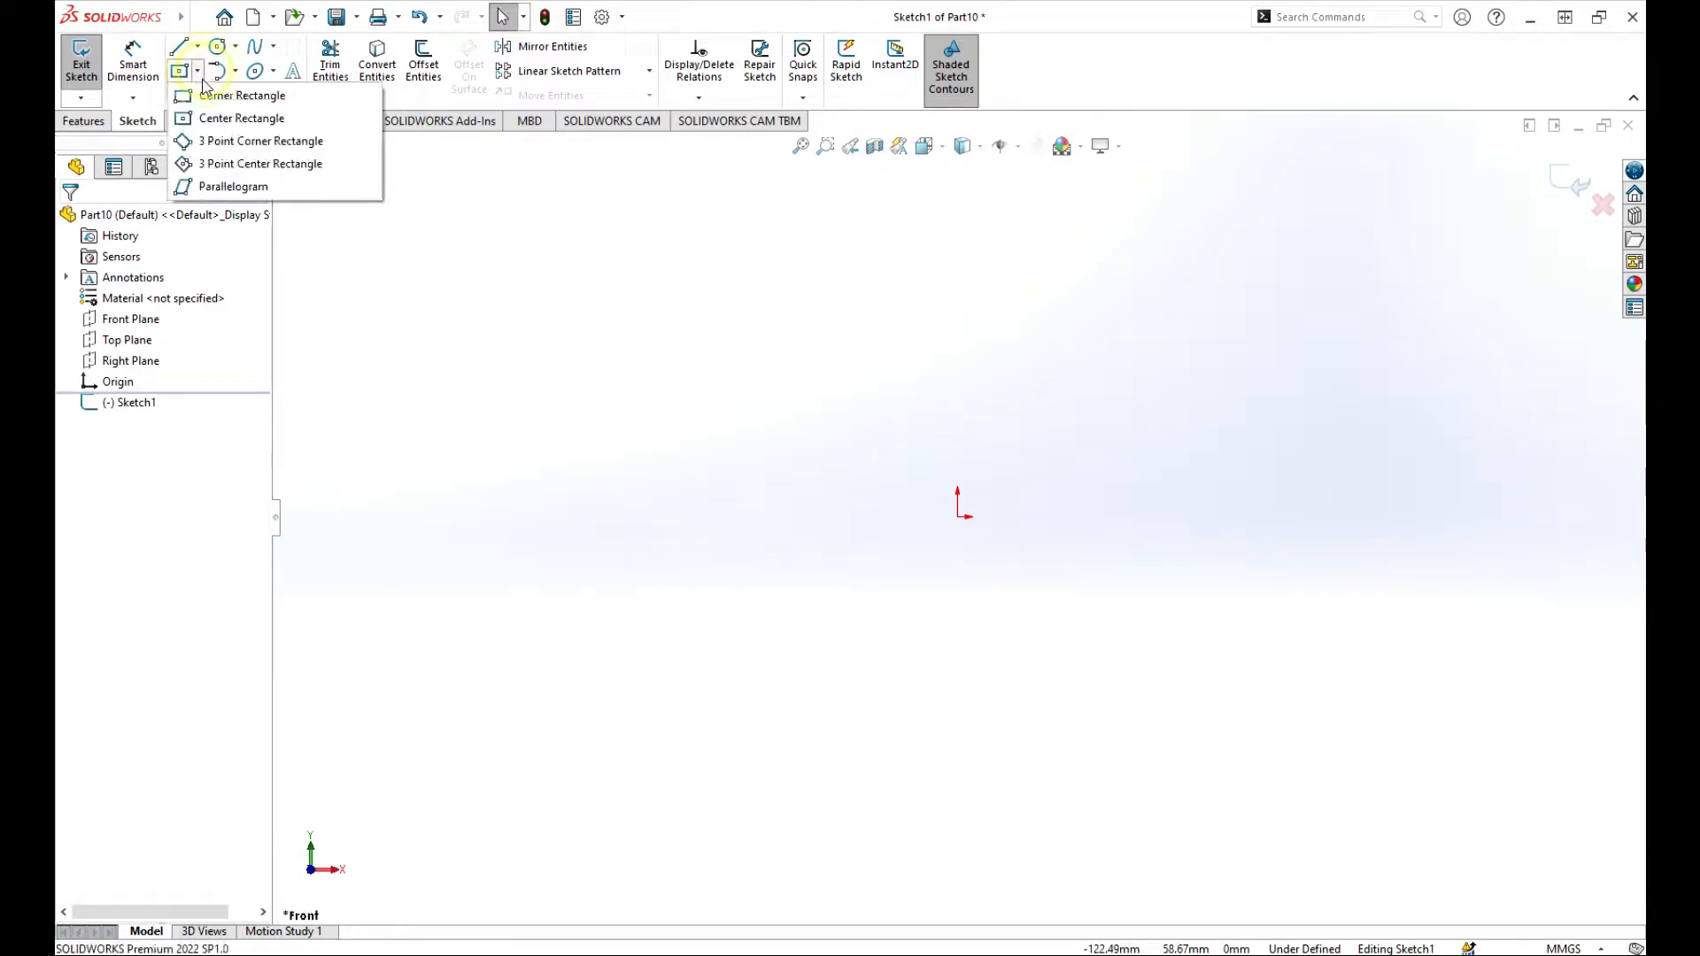
{"action": "left_click", "coordinate": [236, 118]}
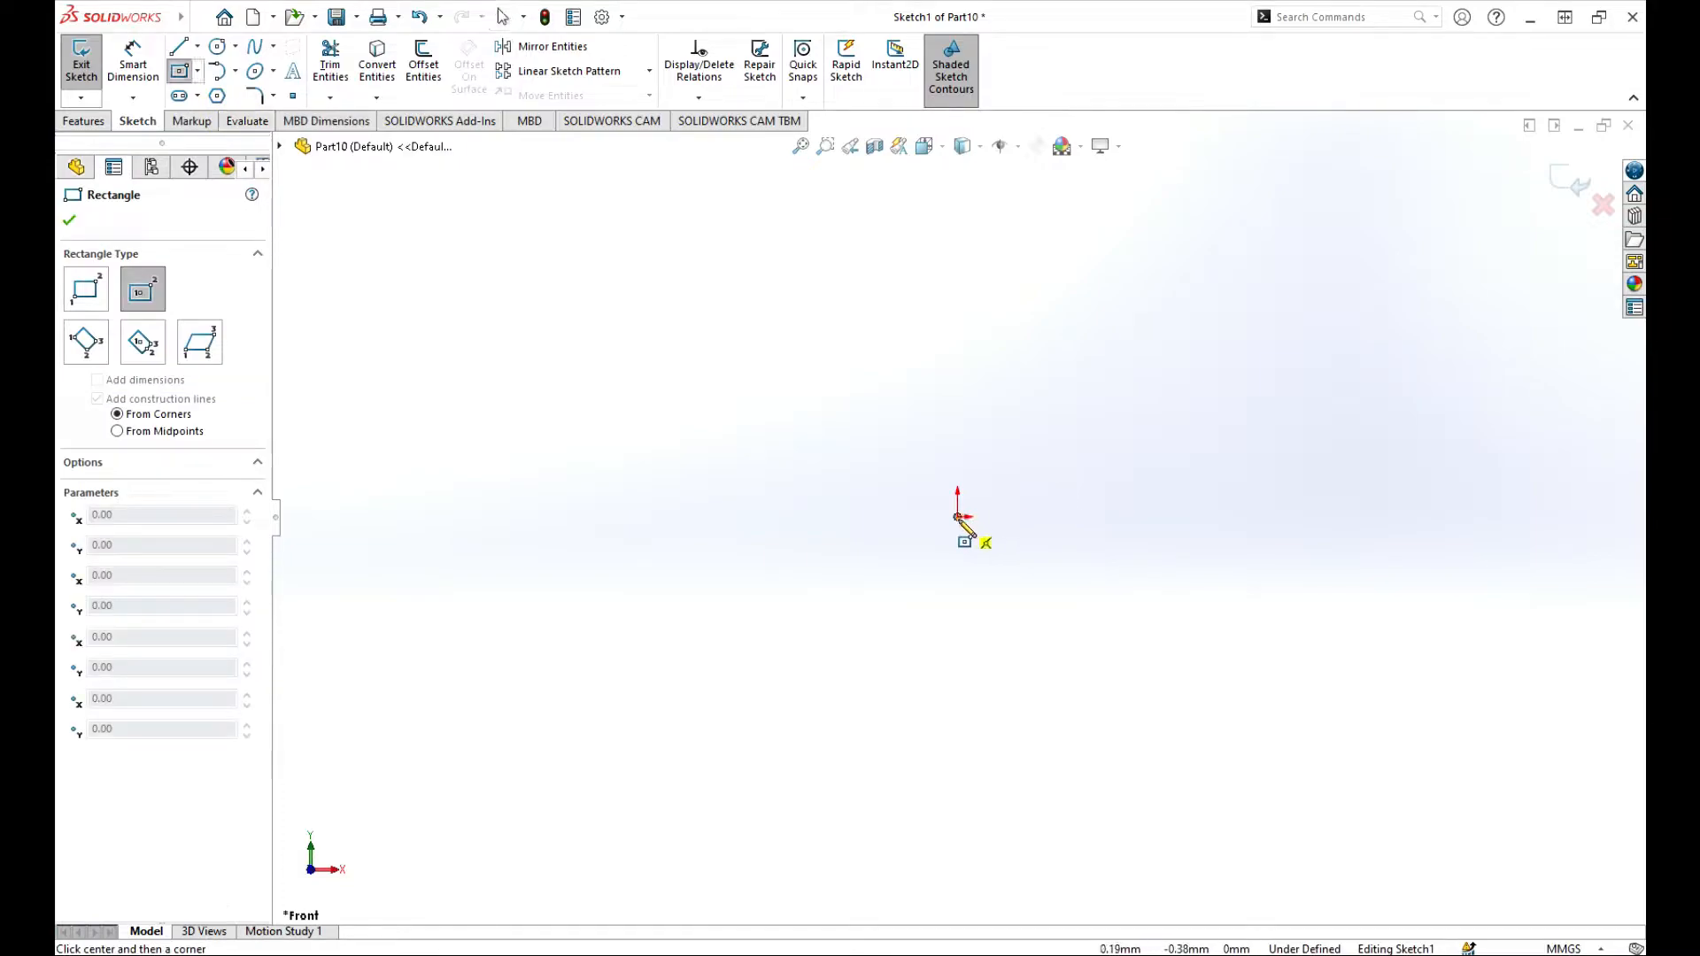
{"action": "left_click", "coordinate": [958, 515]}
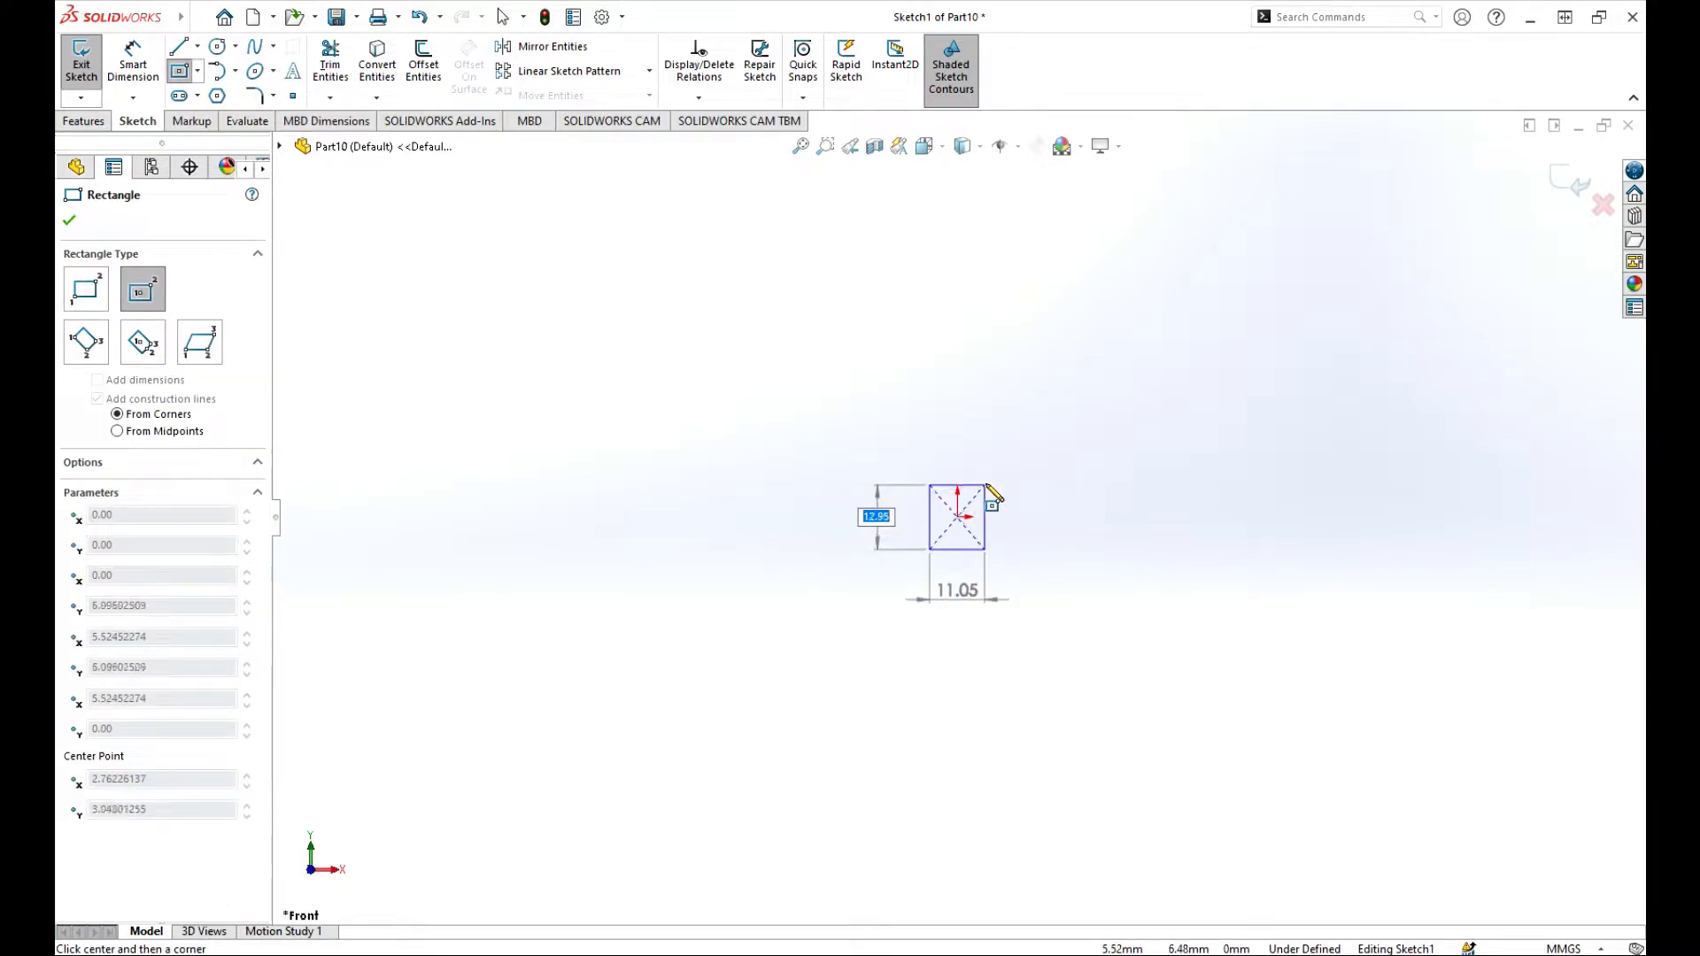
{"action": "left_click", "coordinate": [992, 487]}
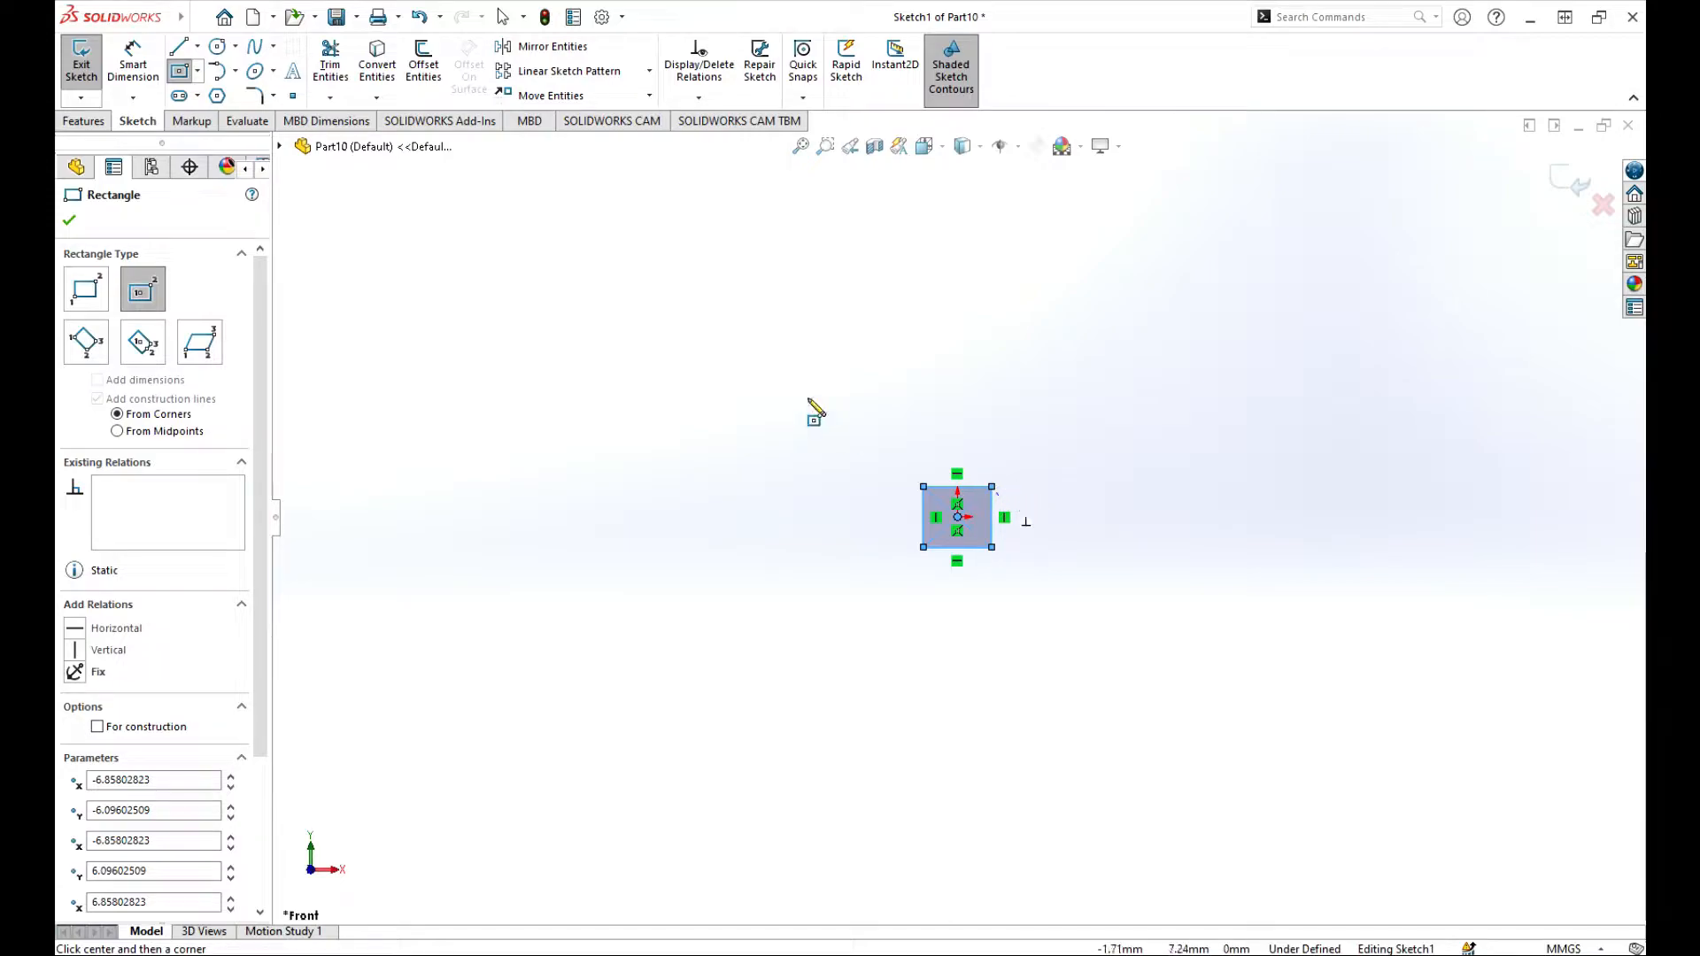
Step: Dimension the rectangle's right vertical side to 5 mm
{"action": "left_click", "coordinate": [133, 63]}
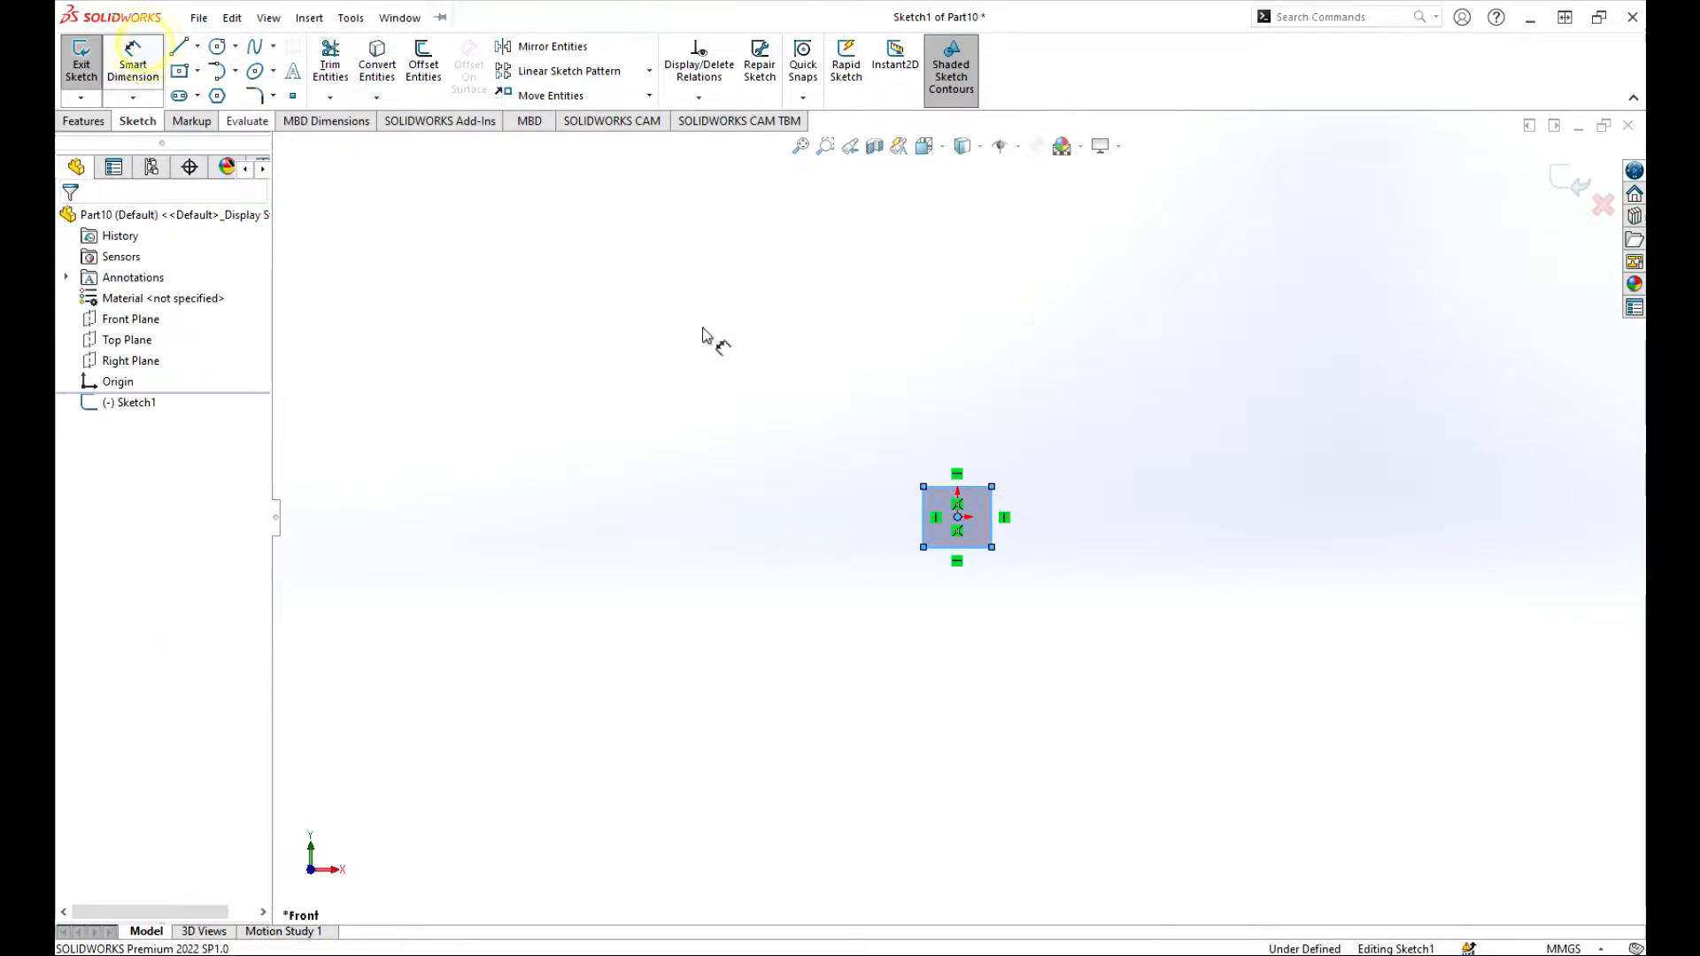
{"action": "left_click", "coordinate": [993, 518]}
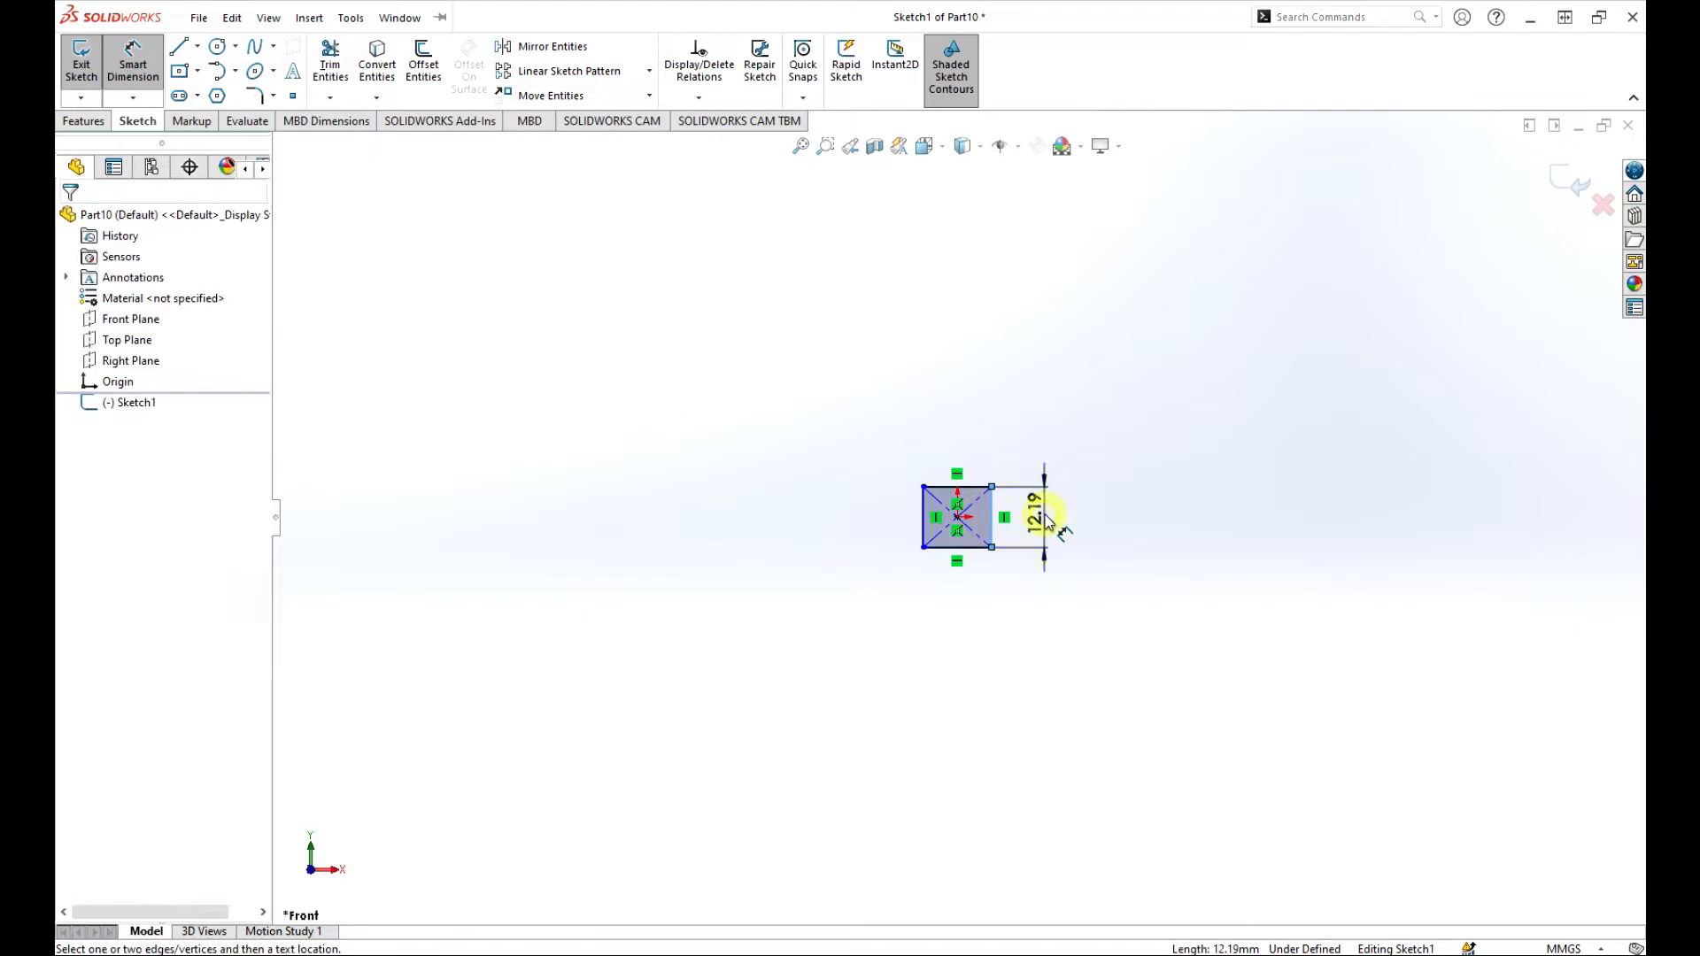
{"action": "left_click", "coordinate": [1047, 521]}
{"action": "type", "text": "5"}
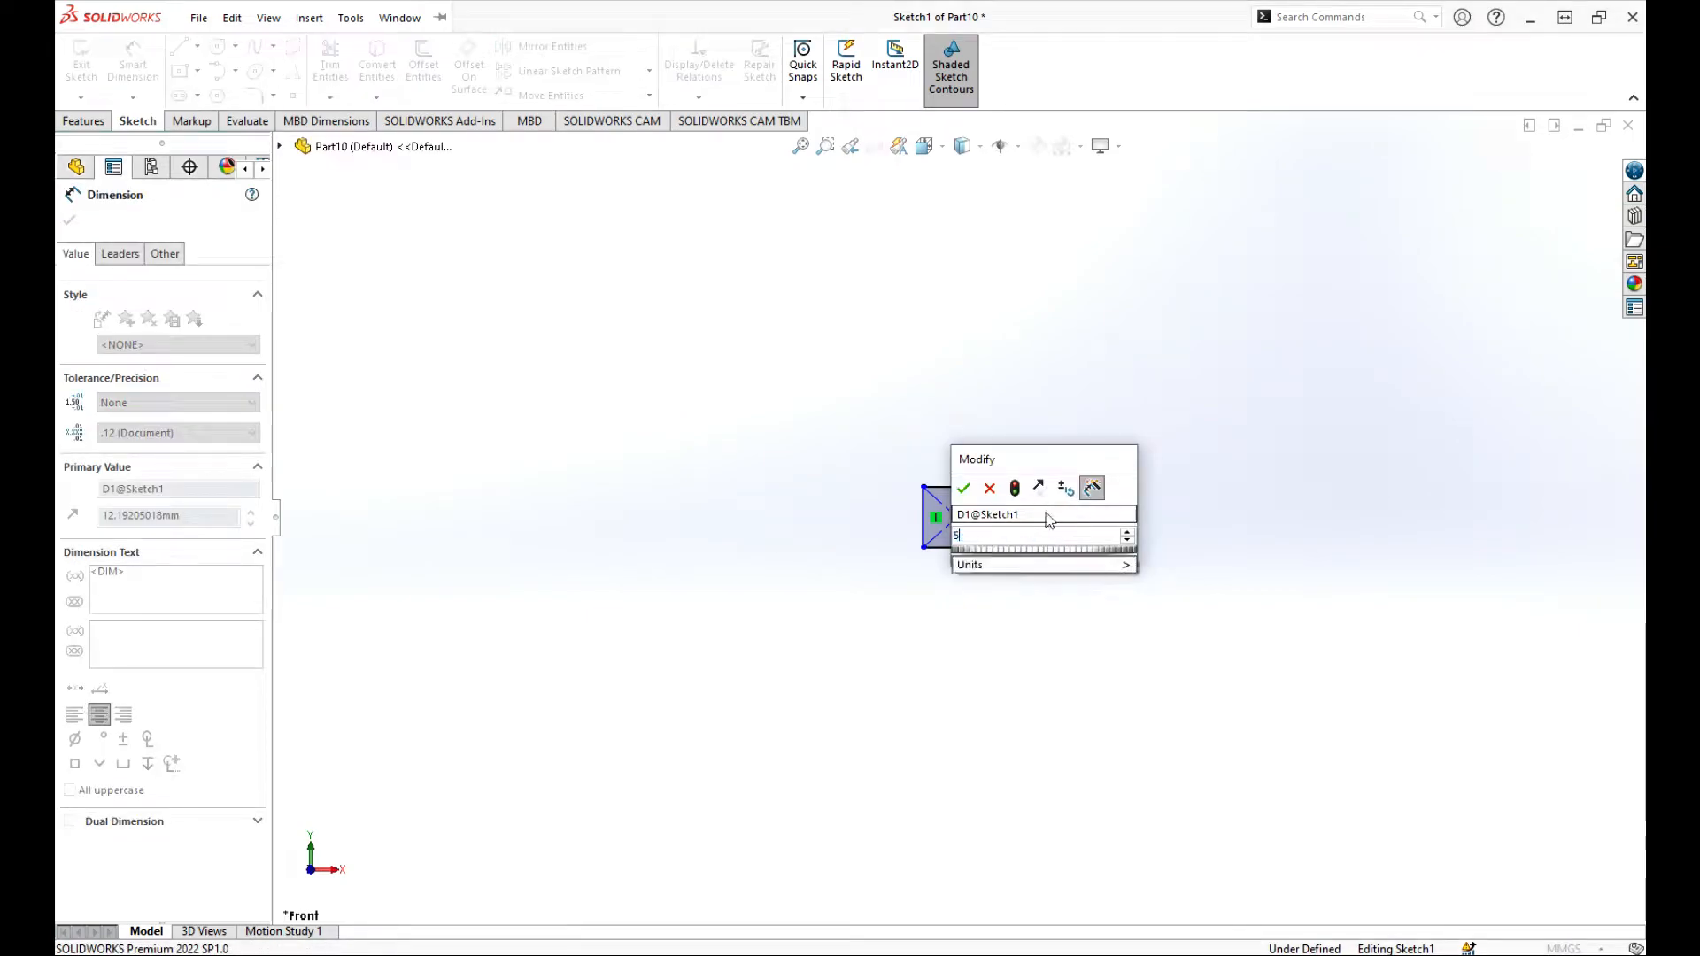
{"action": "key", "text": "Return"}
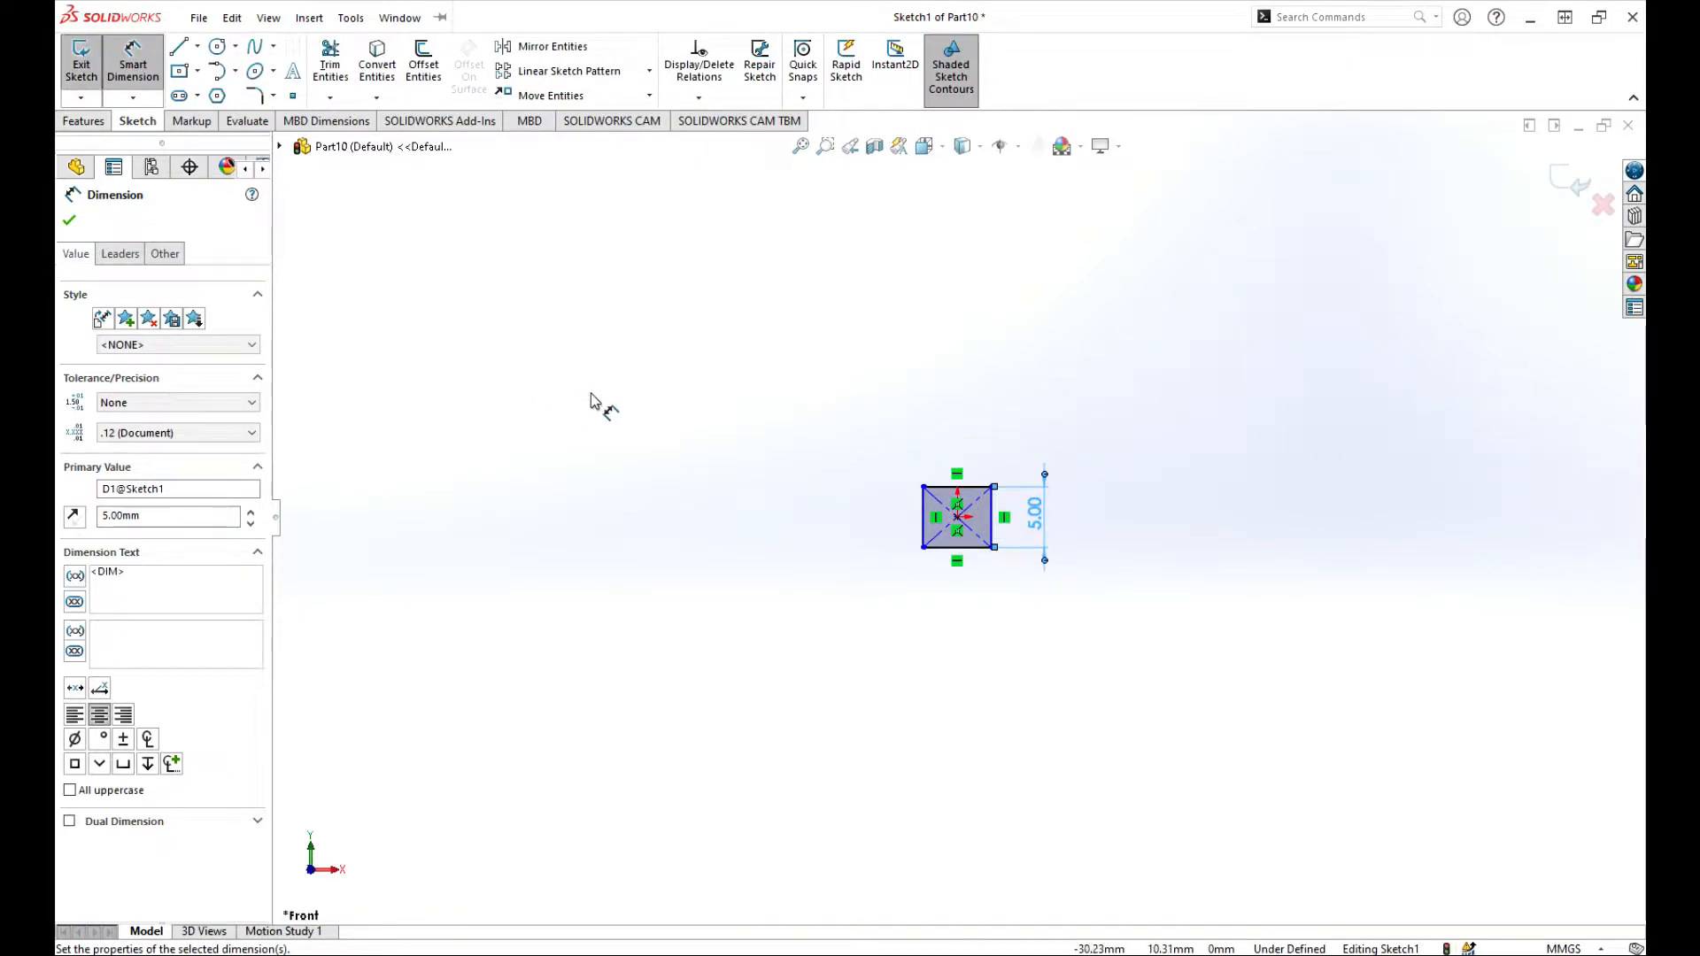
{"action": "key", "text": "Escape"}
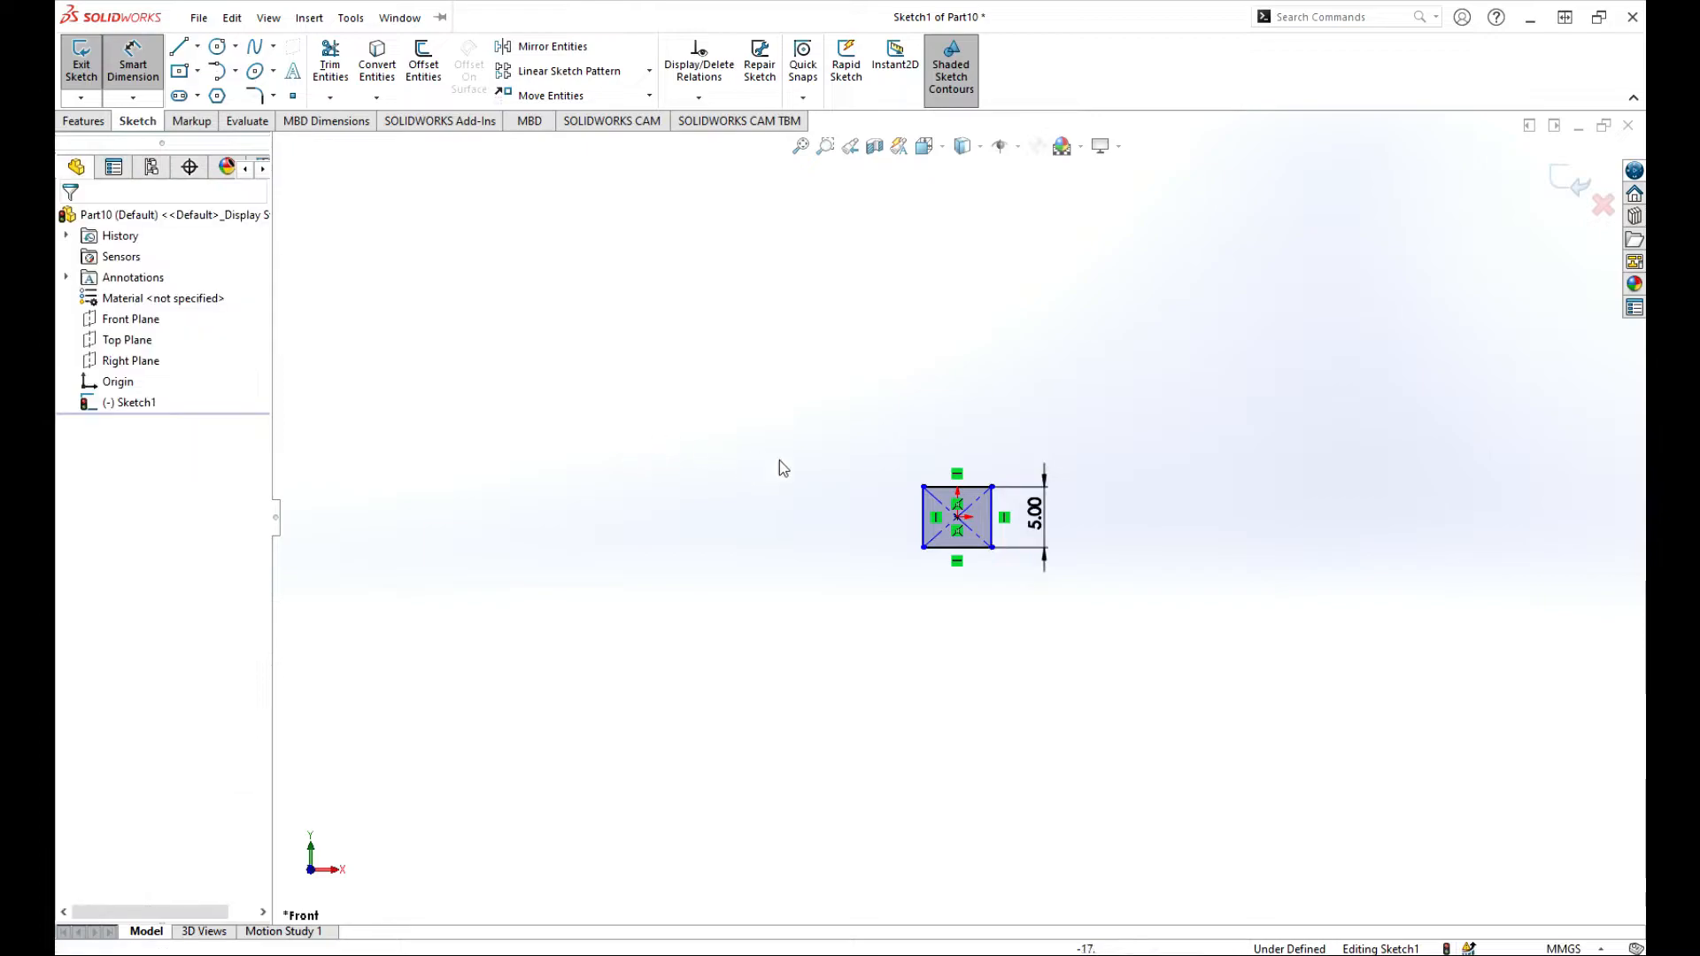
{"action": "key", "text": "Escape"}
Step: Make the rectangle's upper side and right side equal in length and exit the sketch
{"action": "left_click", "coordinate": [972, 487]}
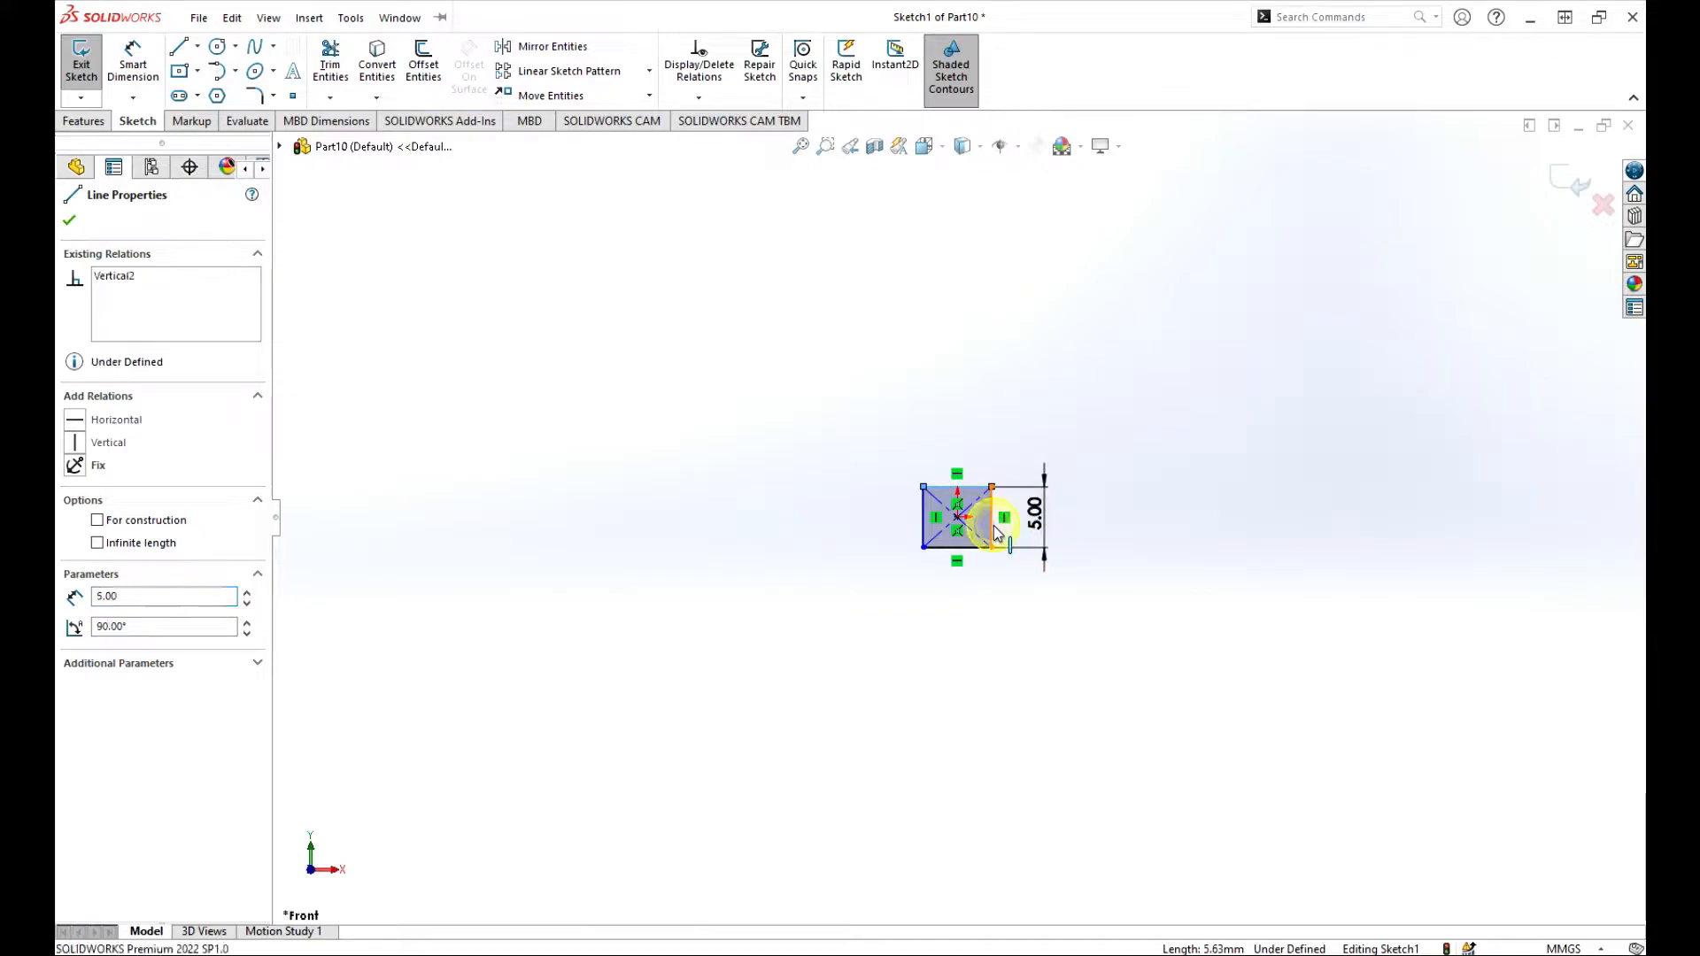
{"action": "left_click", "coordinate": [993, 529], "text": "ctrl"}
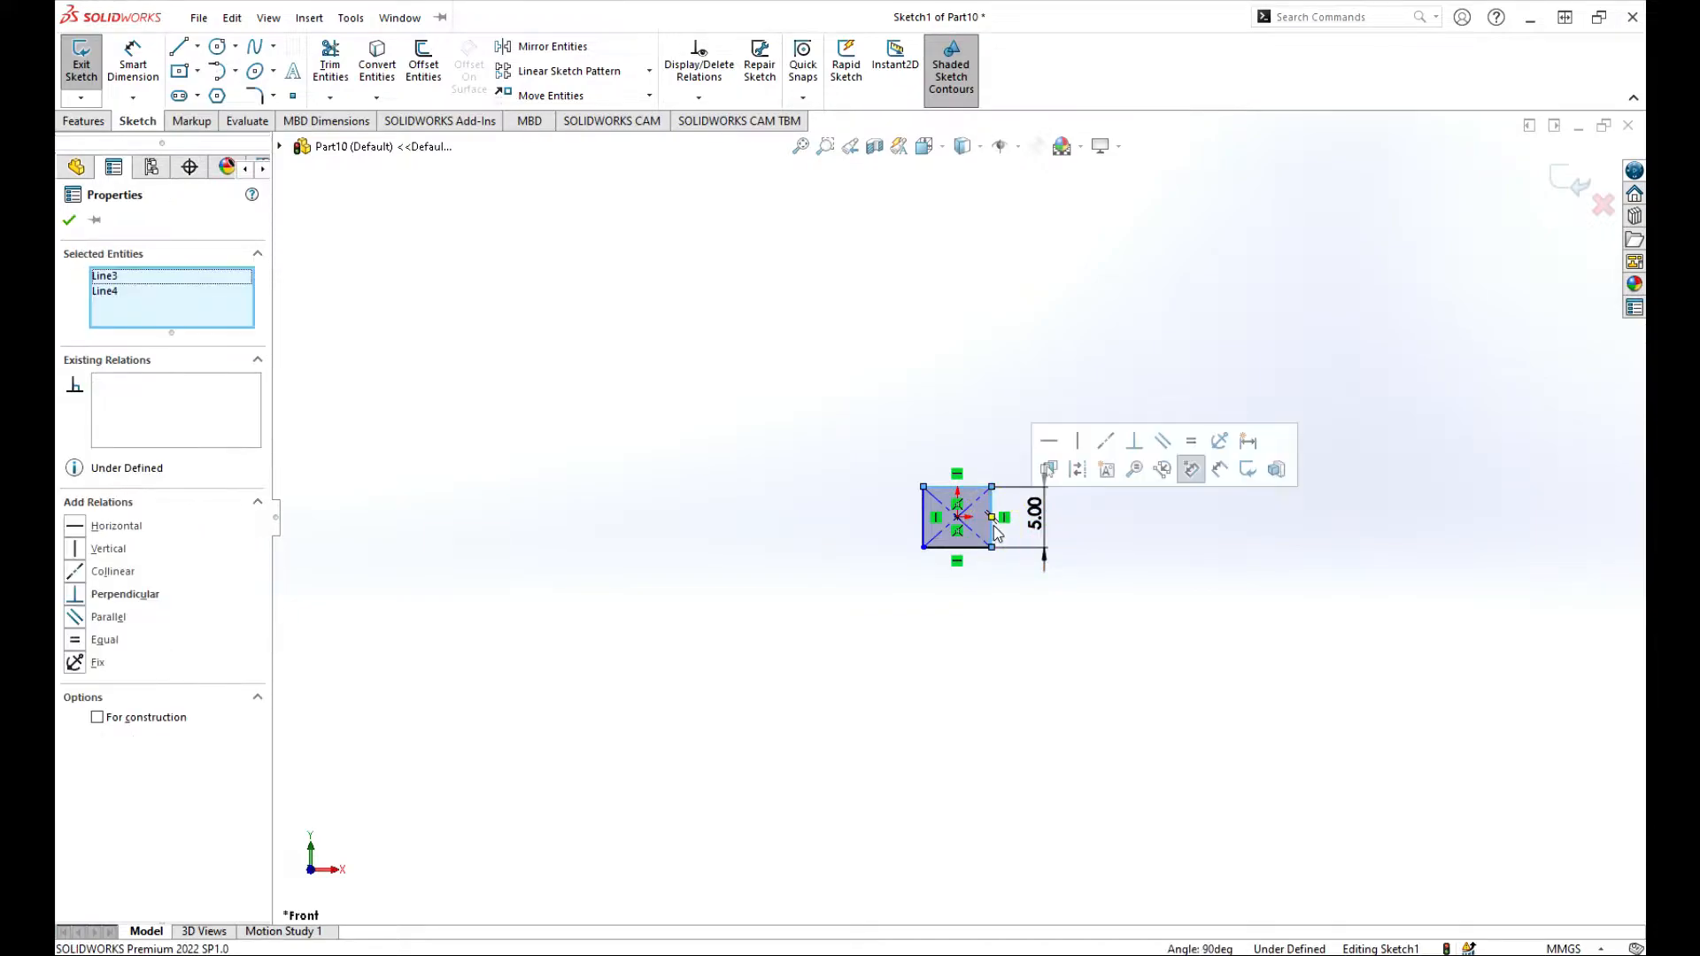
{"action": "left_click", "coordinate": [1194, 445]}
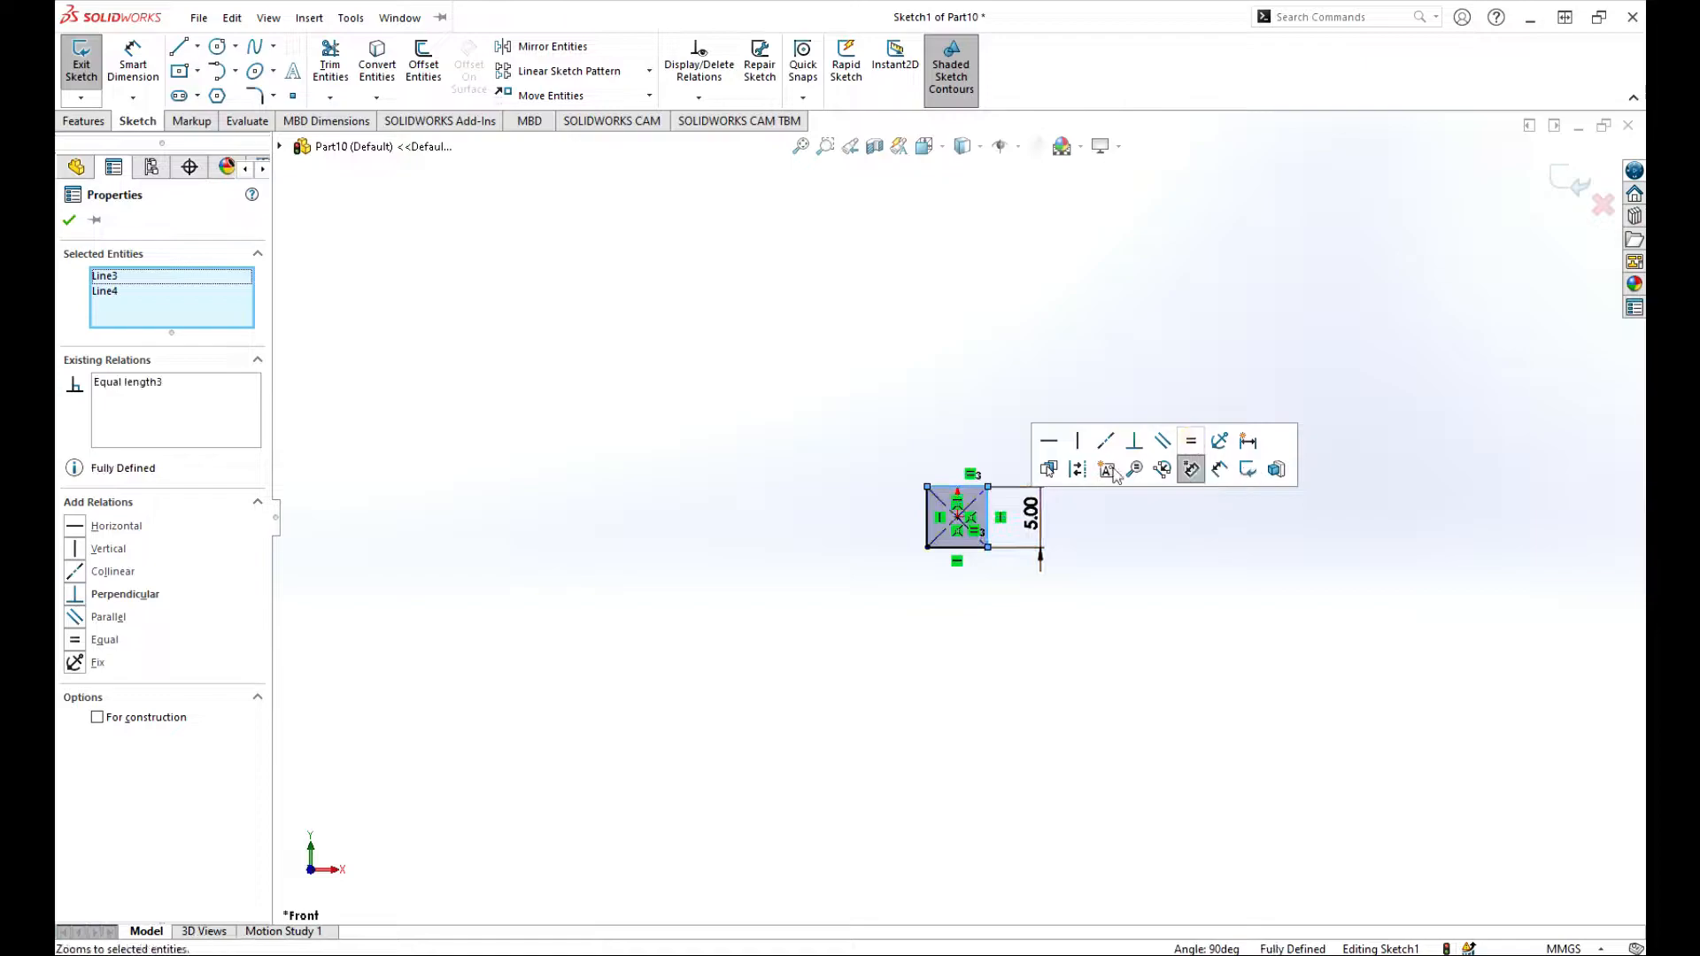
{"action": "left_click", "coordinate": [1118, 538]}
{"action": "scroll", "coordinate": [1078, 558], "scroll_direction": "down", "scroll_amount": 5}
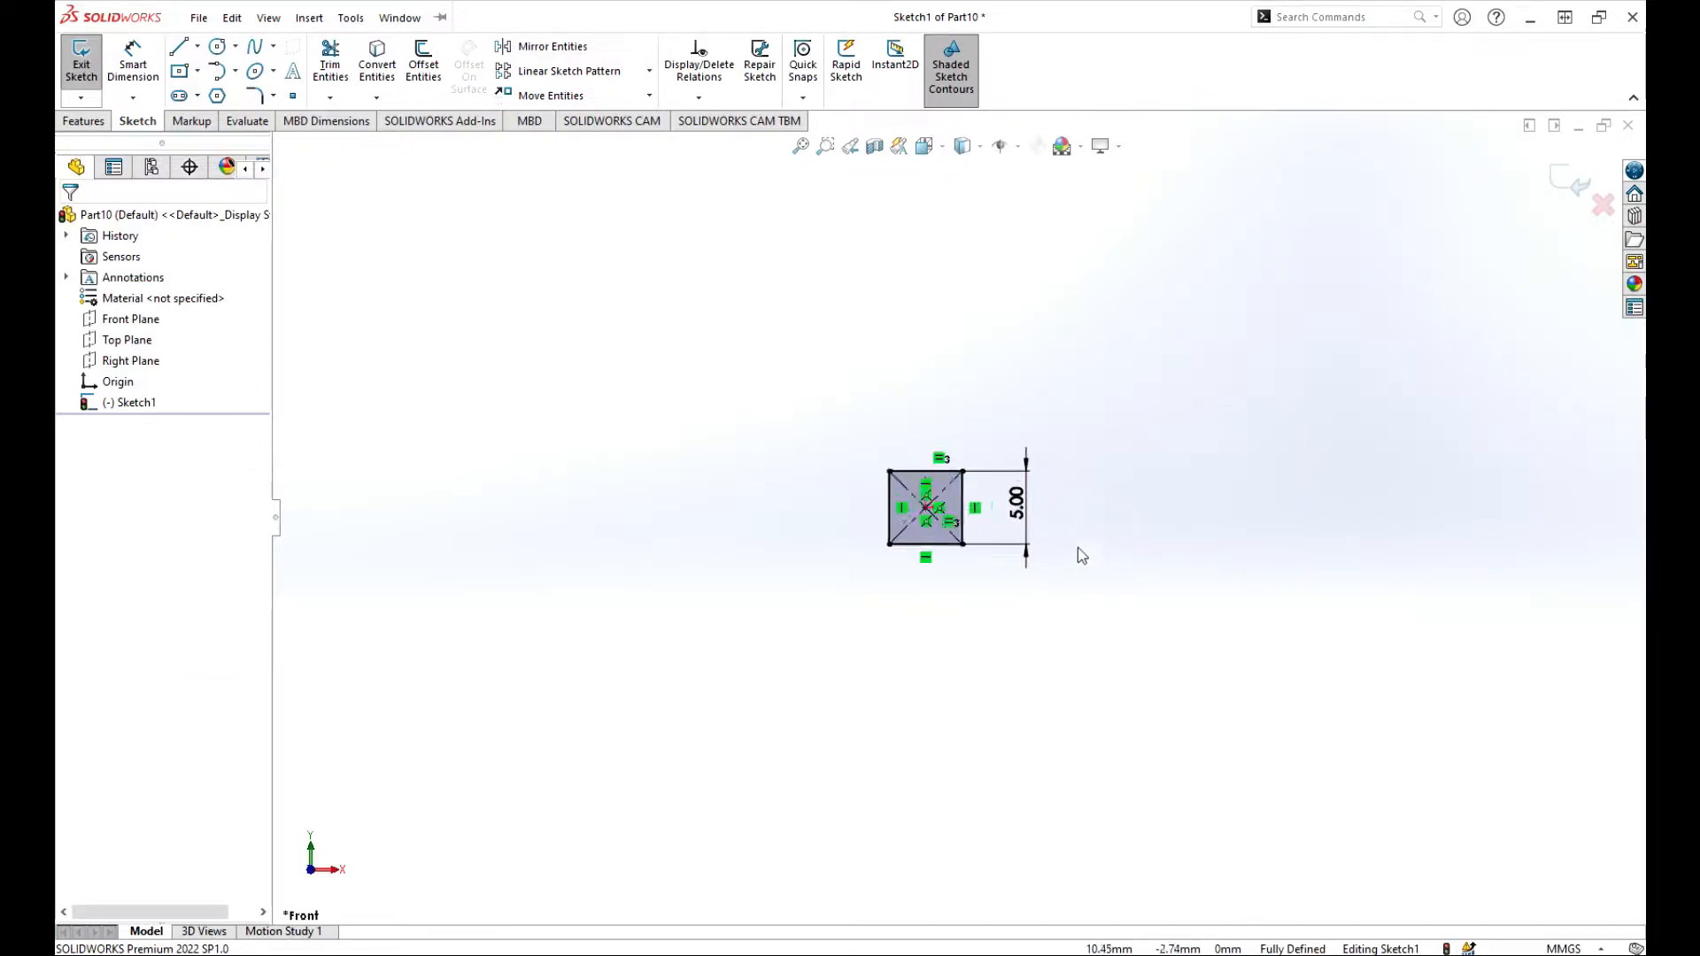
{"action": "left_click", "coordinate": [1574, 193]}
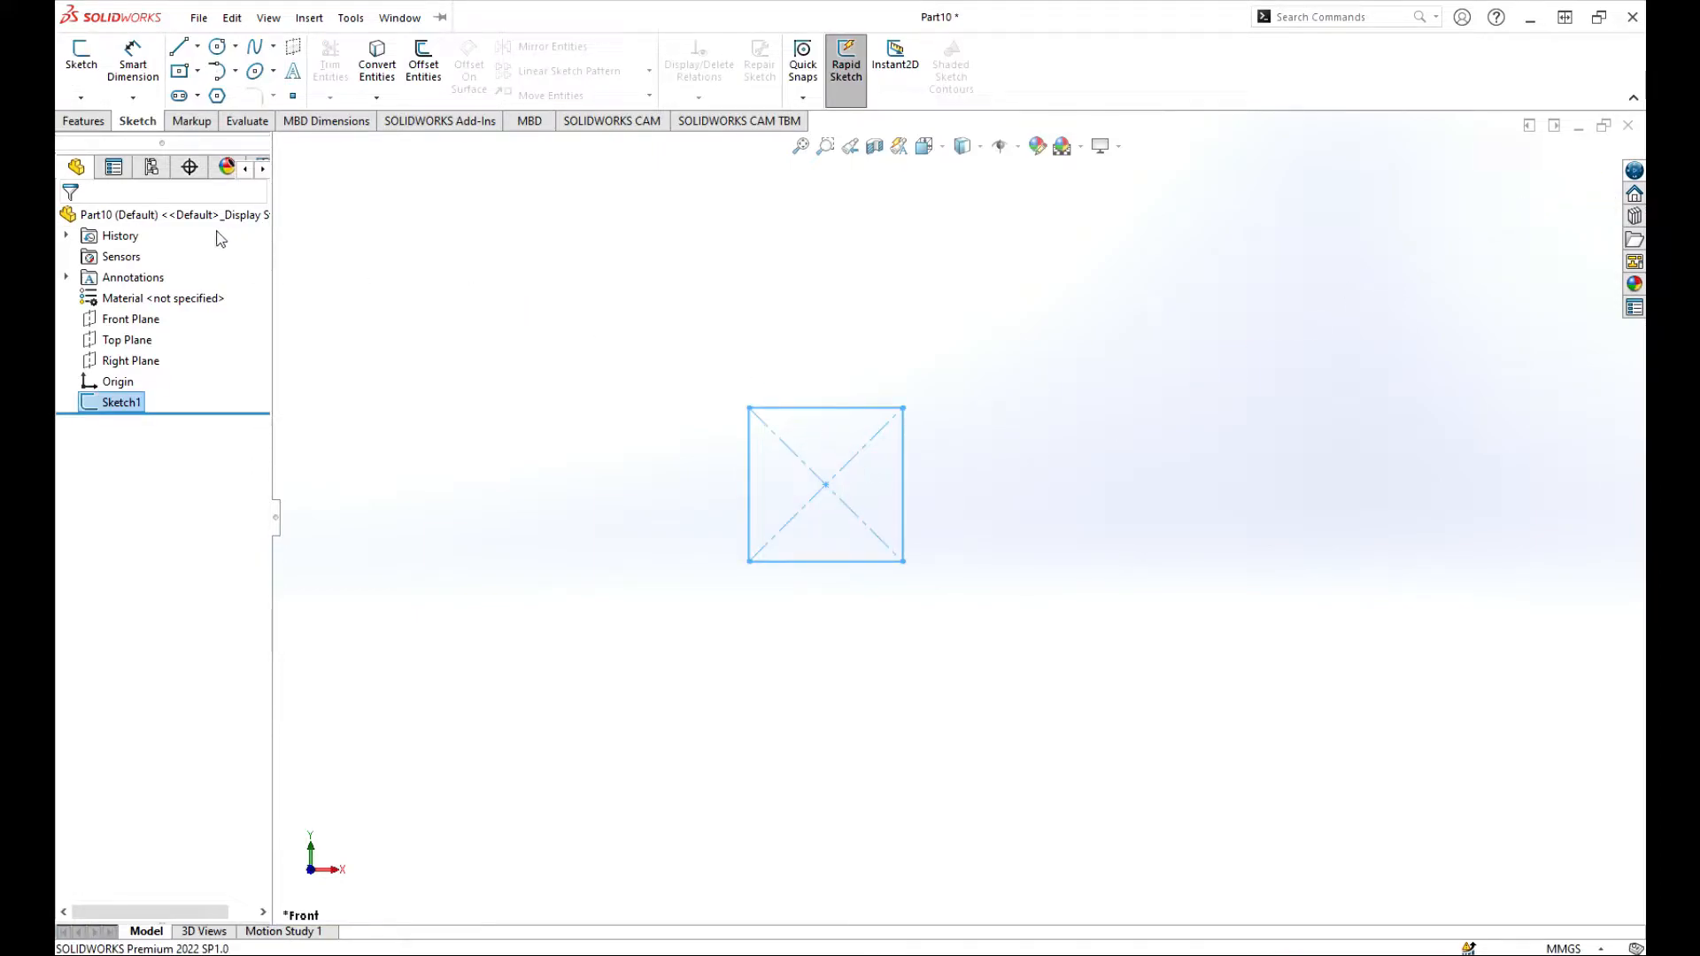
Step: Reopen the square's sketch for editing
{"action": "scroll", "coordinate": [805, 427], "scroll_direction": "down", "scroll_amount": 2}
{"action": "scroll", "coordinate": [721, 380], "scroll_direction": "up", "scroll_amount": 3}
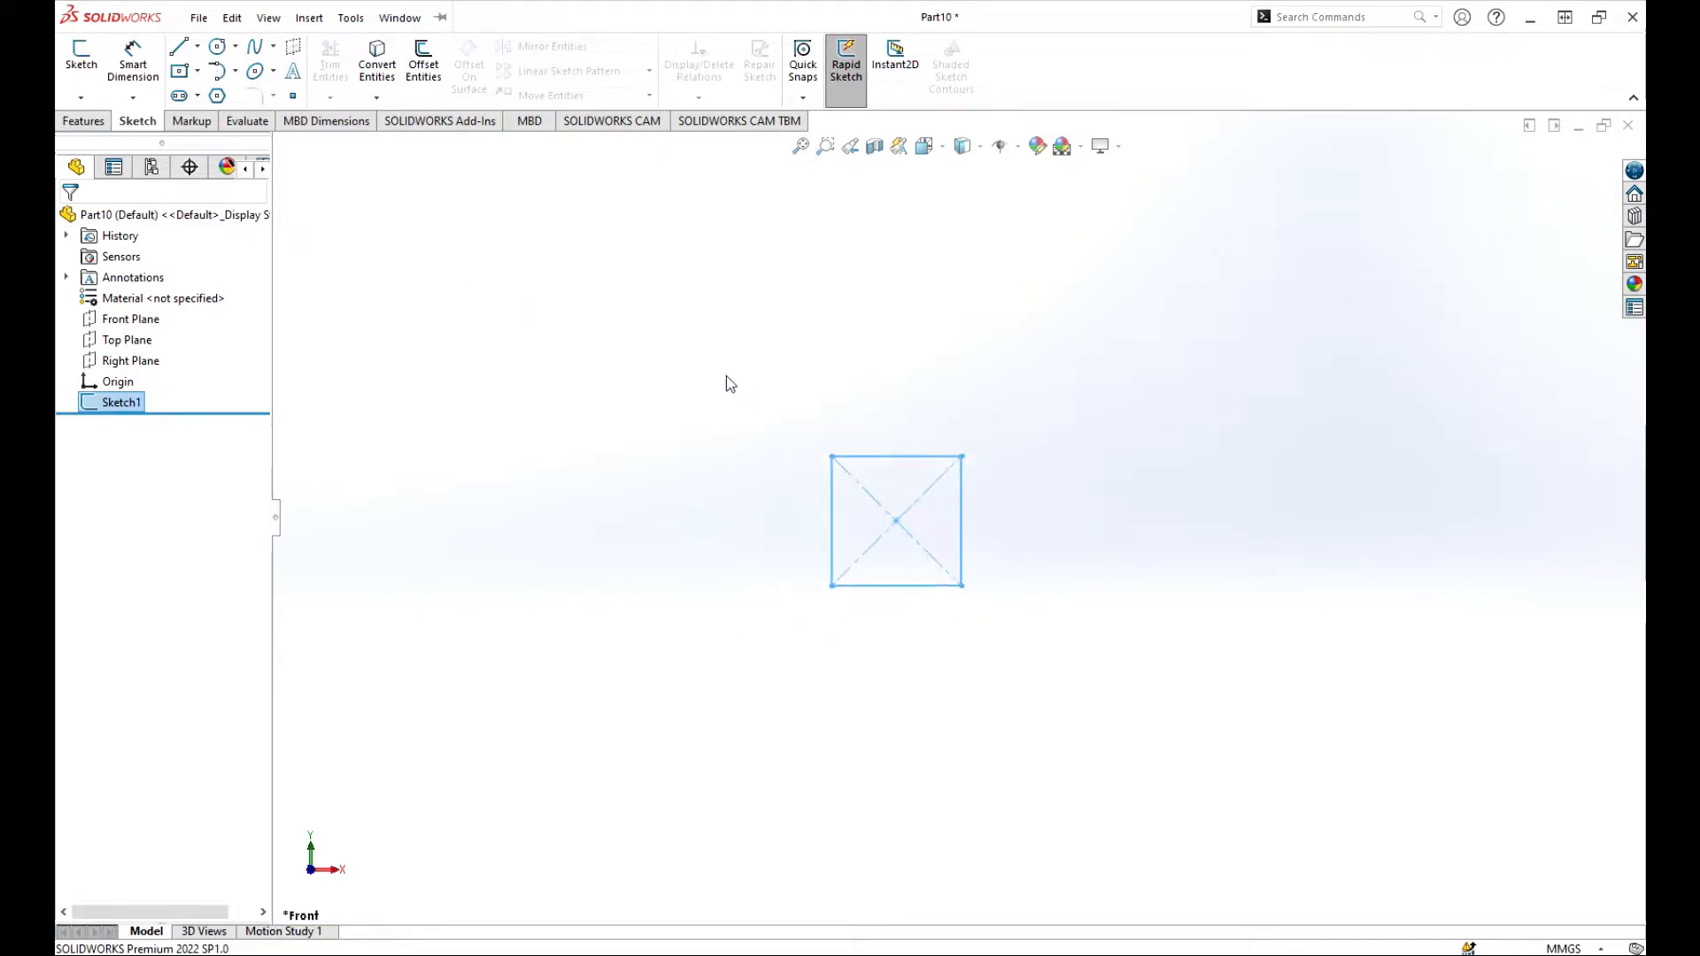
{"action": "scroll", "coordinate": [1054, 467], "scroll_direction": "down", "scroll_amount": 1}
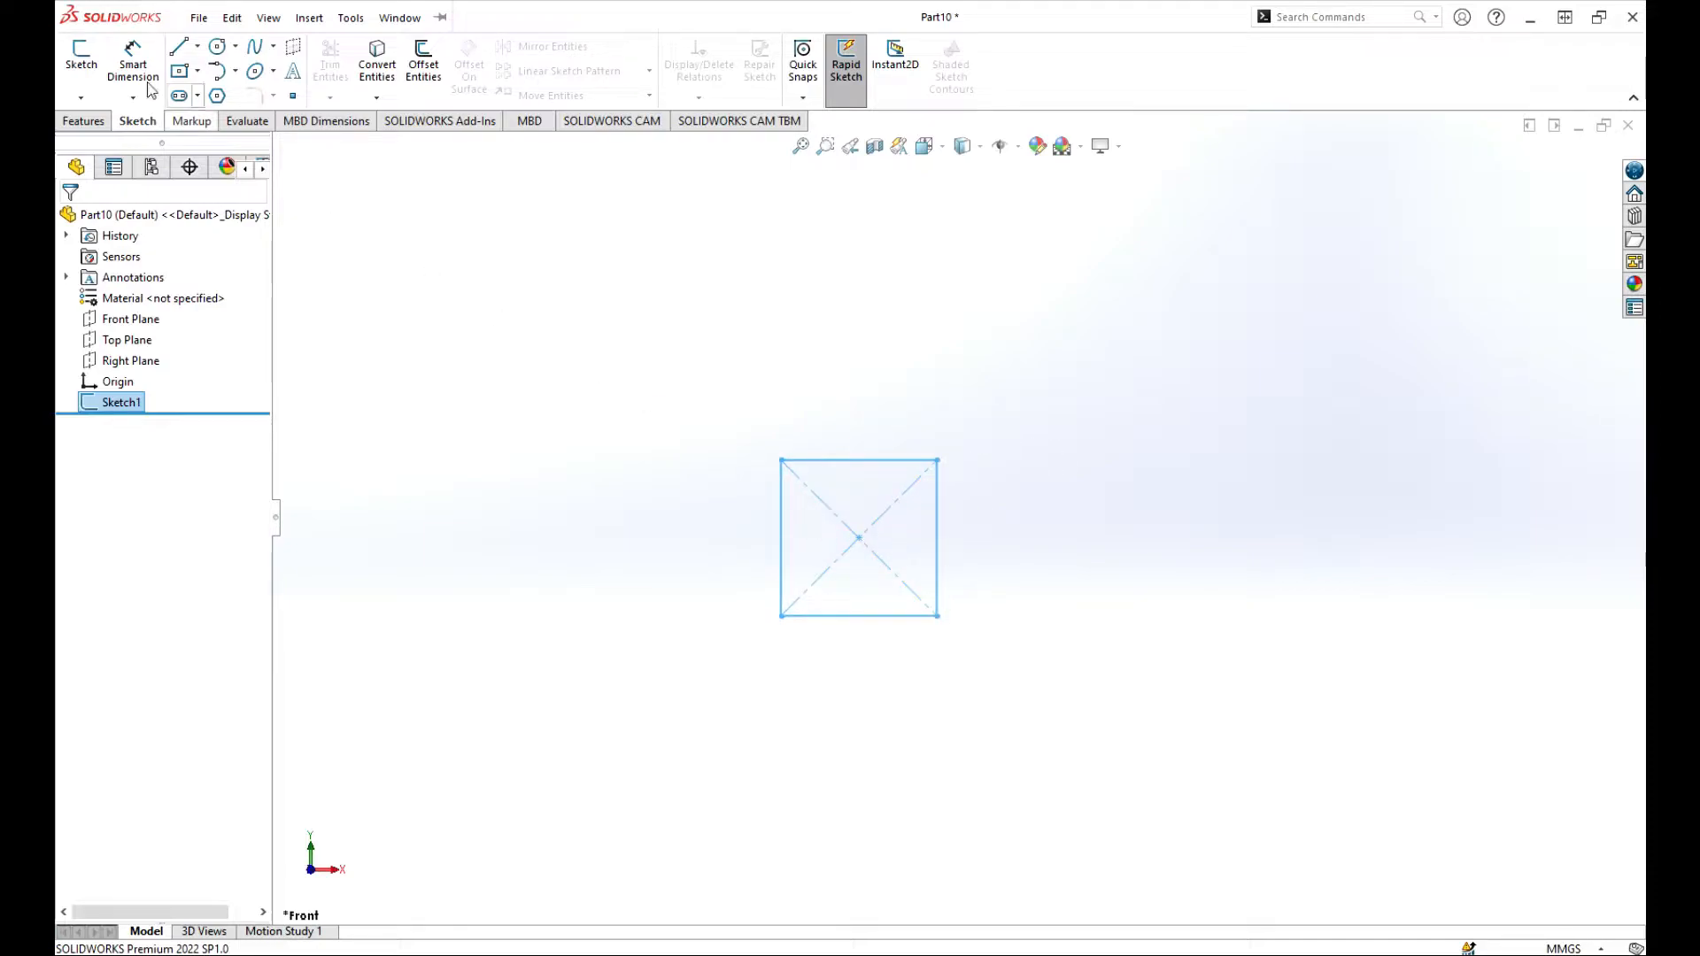
{"action": "left_click", "coordinate": [78, 59]}
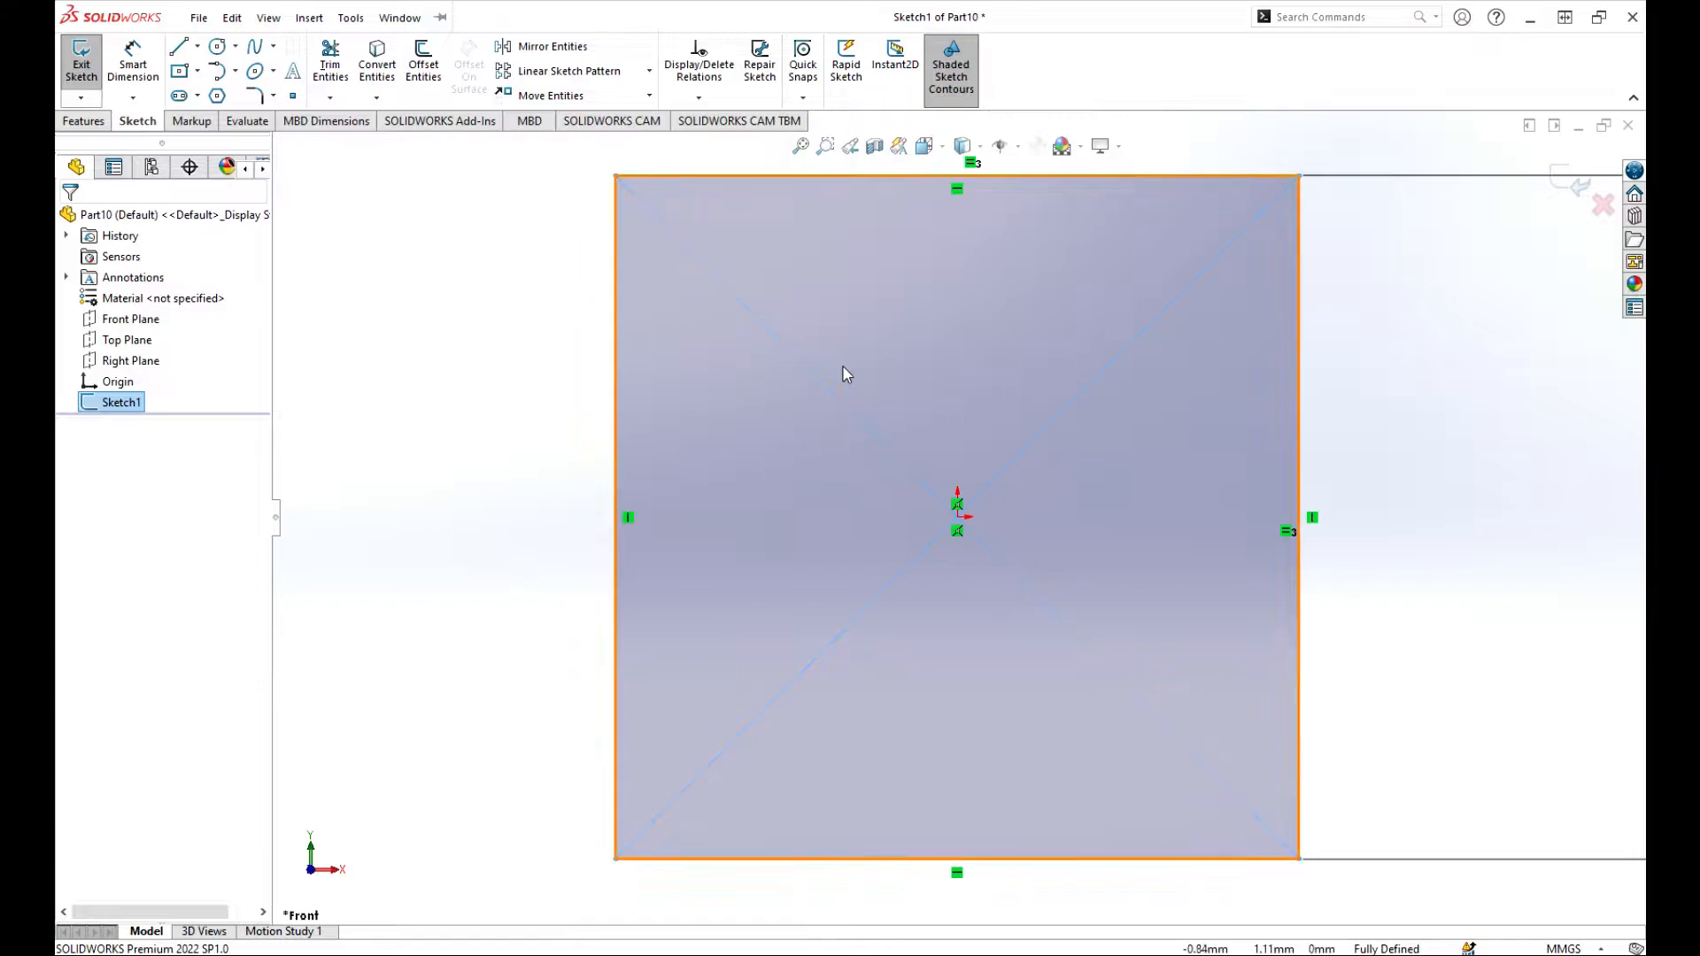
Step: Finish editing the square's sketch and return to the part
{"action": "scroll", "coordinate": [842, 371], "scroll_direction": "up", "scroll_amount": 5}
{"action": "scroll", "coordinate": [1149, 481], "scroll_direction": "down", "scroll_amount": 1}
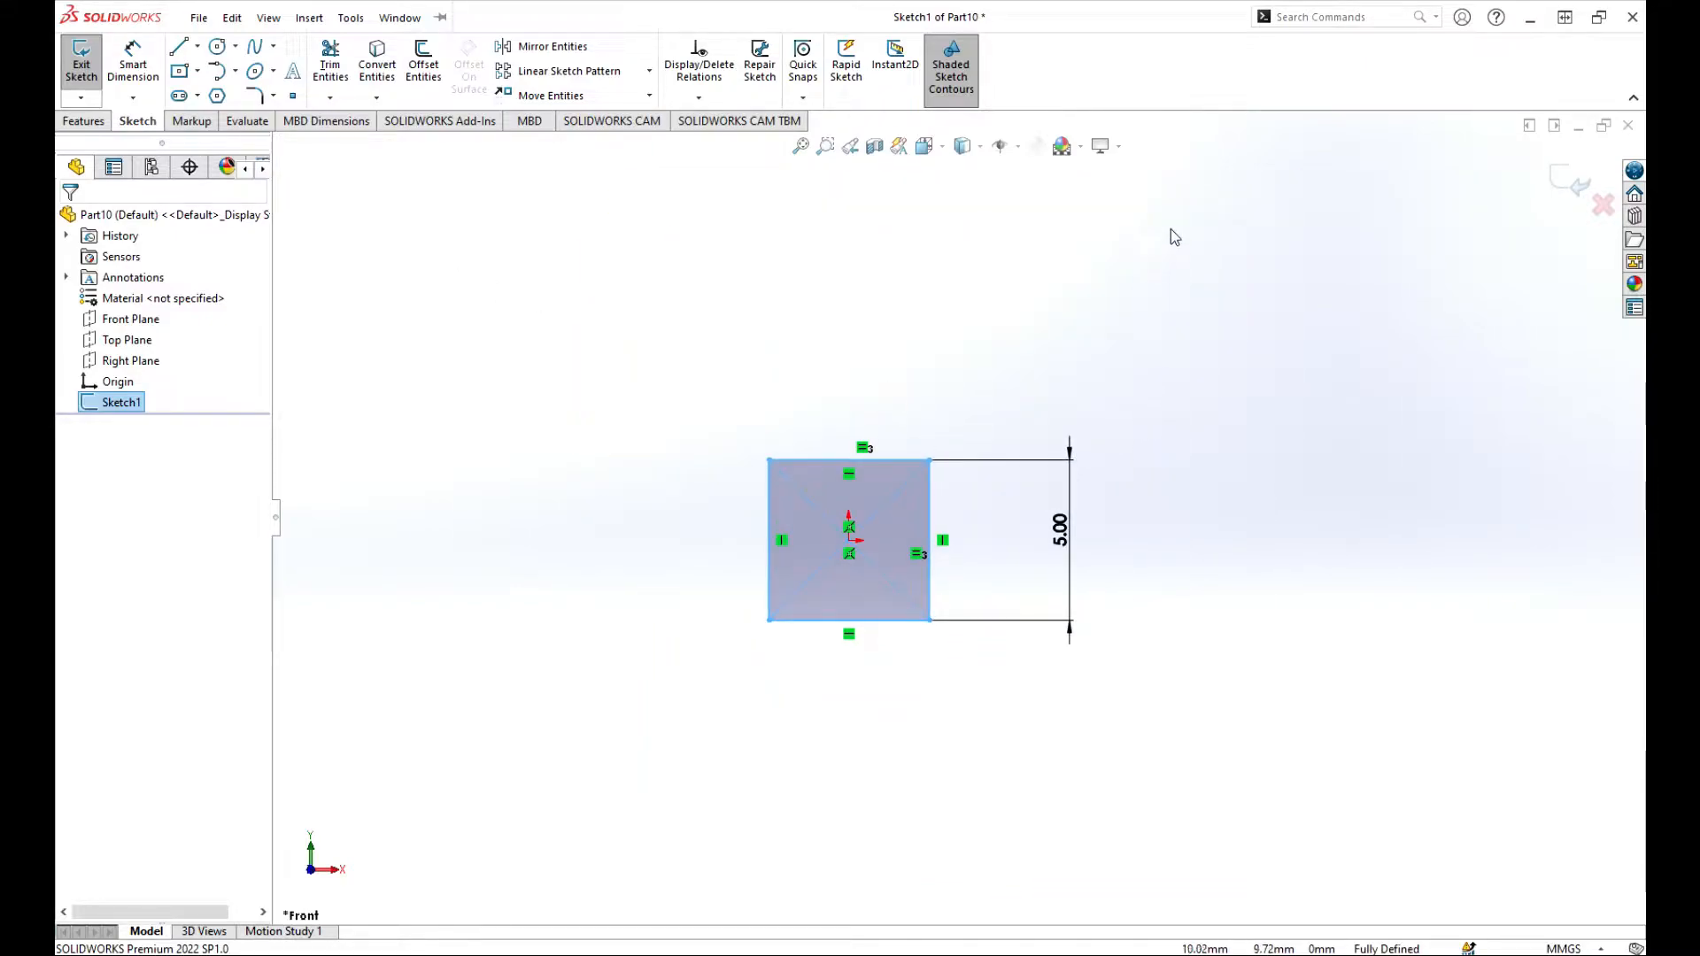
{"action": "left_click", "coordinate": [1583, 190]}
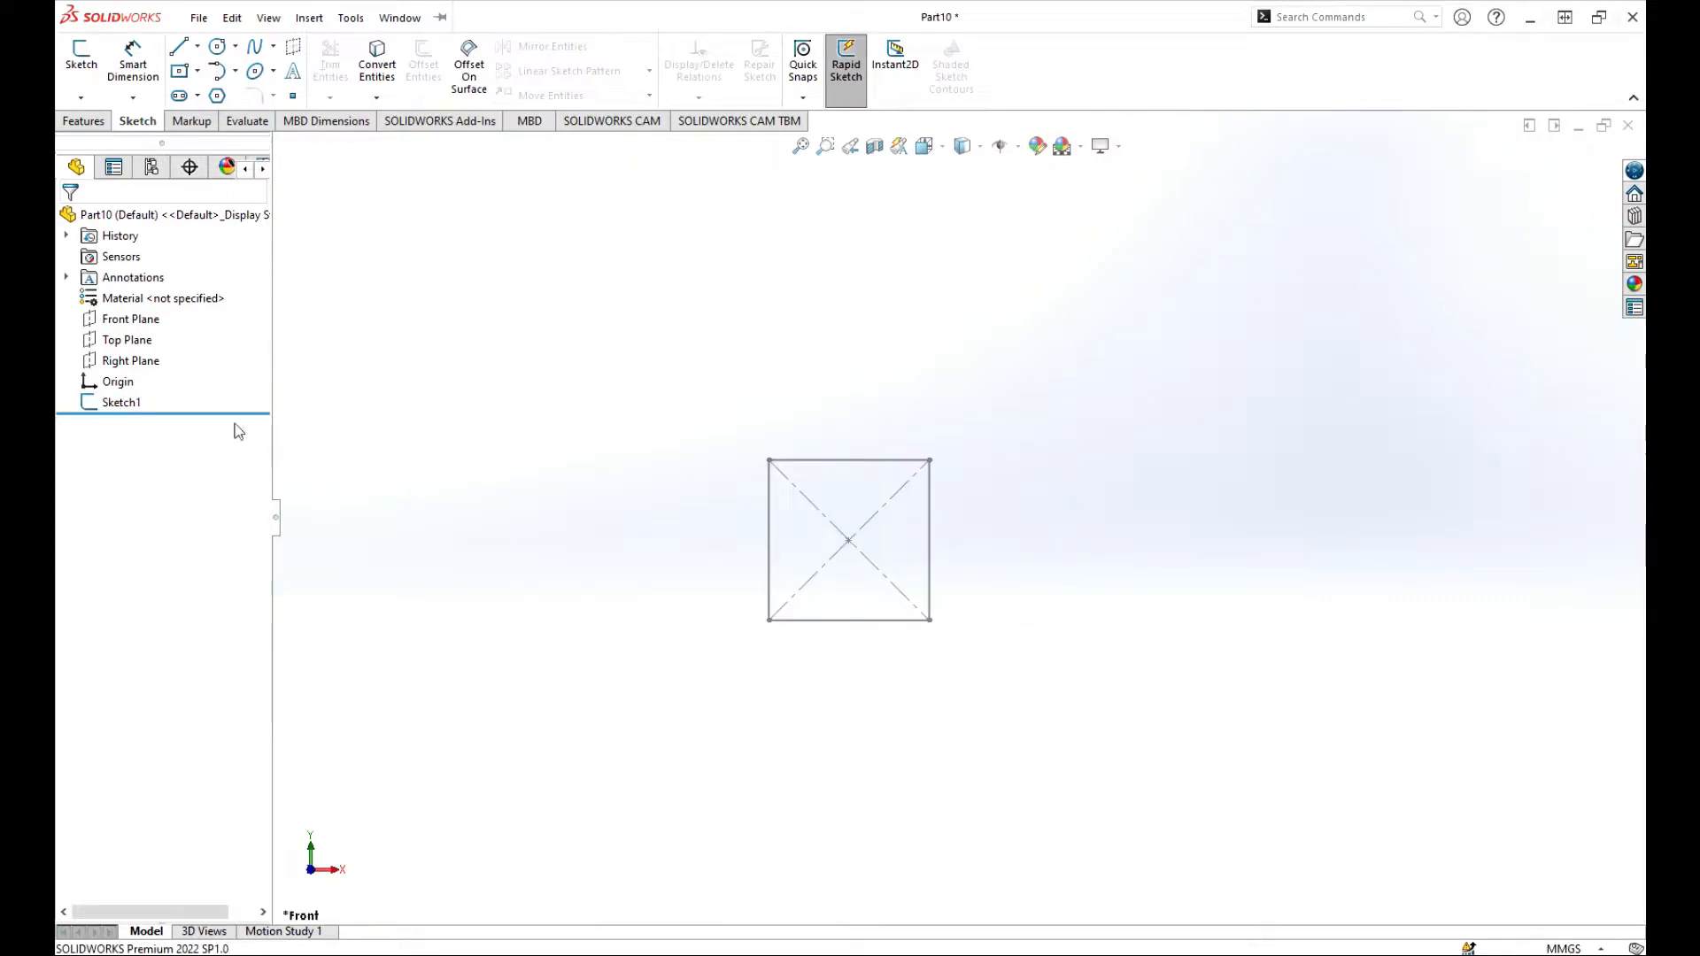
Step: Start a sketch on the Top Plane and draw a vertical line about 29 mm long upward from the origin
{"action": "left_click", "coordinate": [79, 57]}
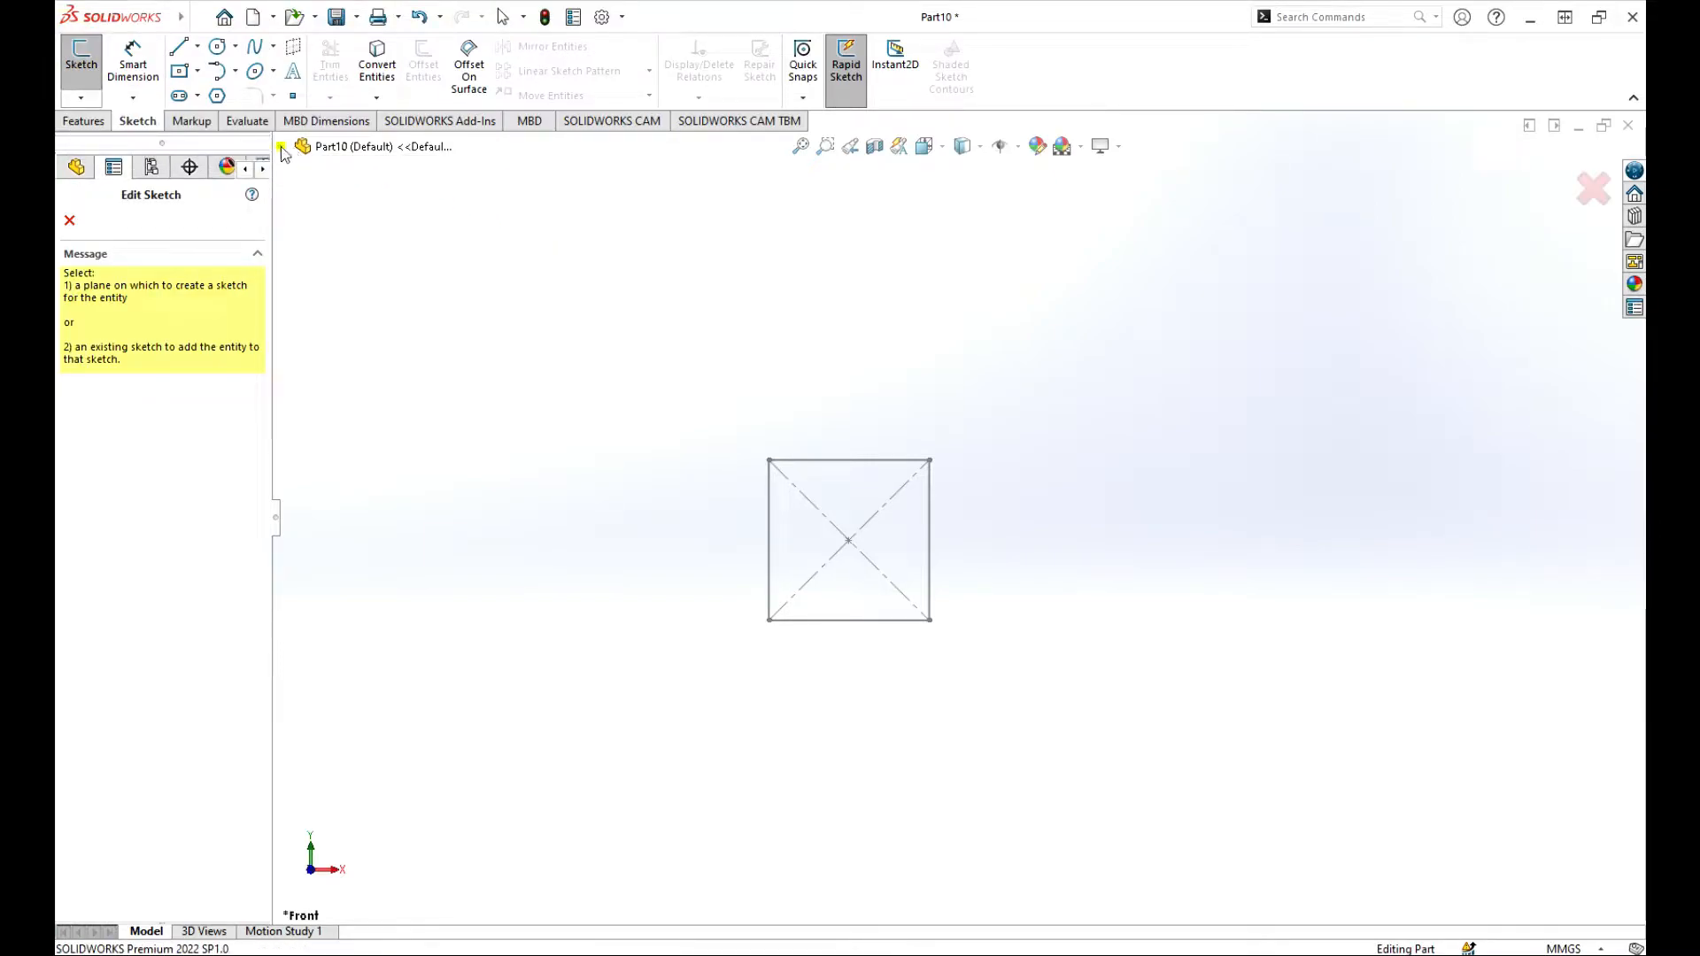
{"action": "left_click", "coordinate": [281, 147]}
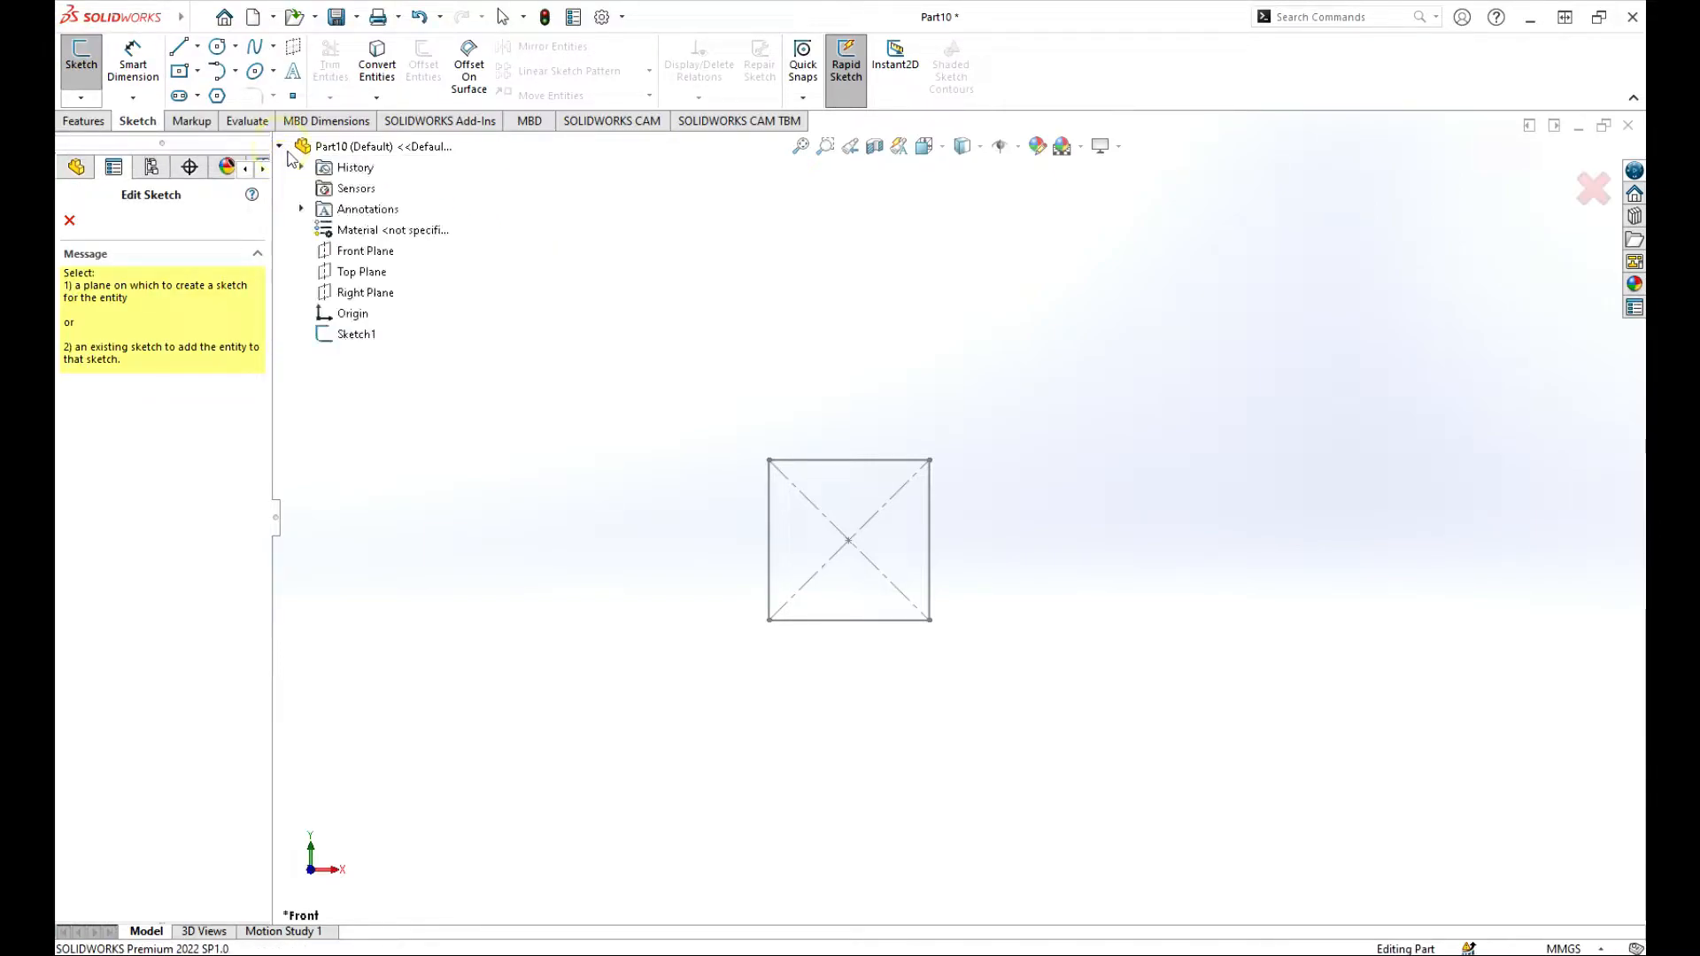
{"action": "left_click", "coordinate": [359, 273]}
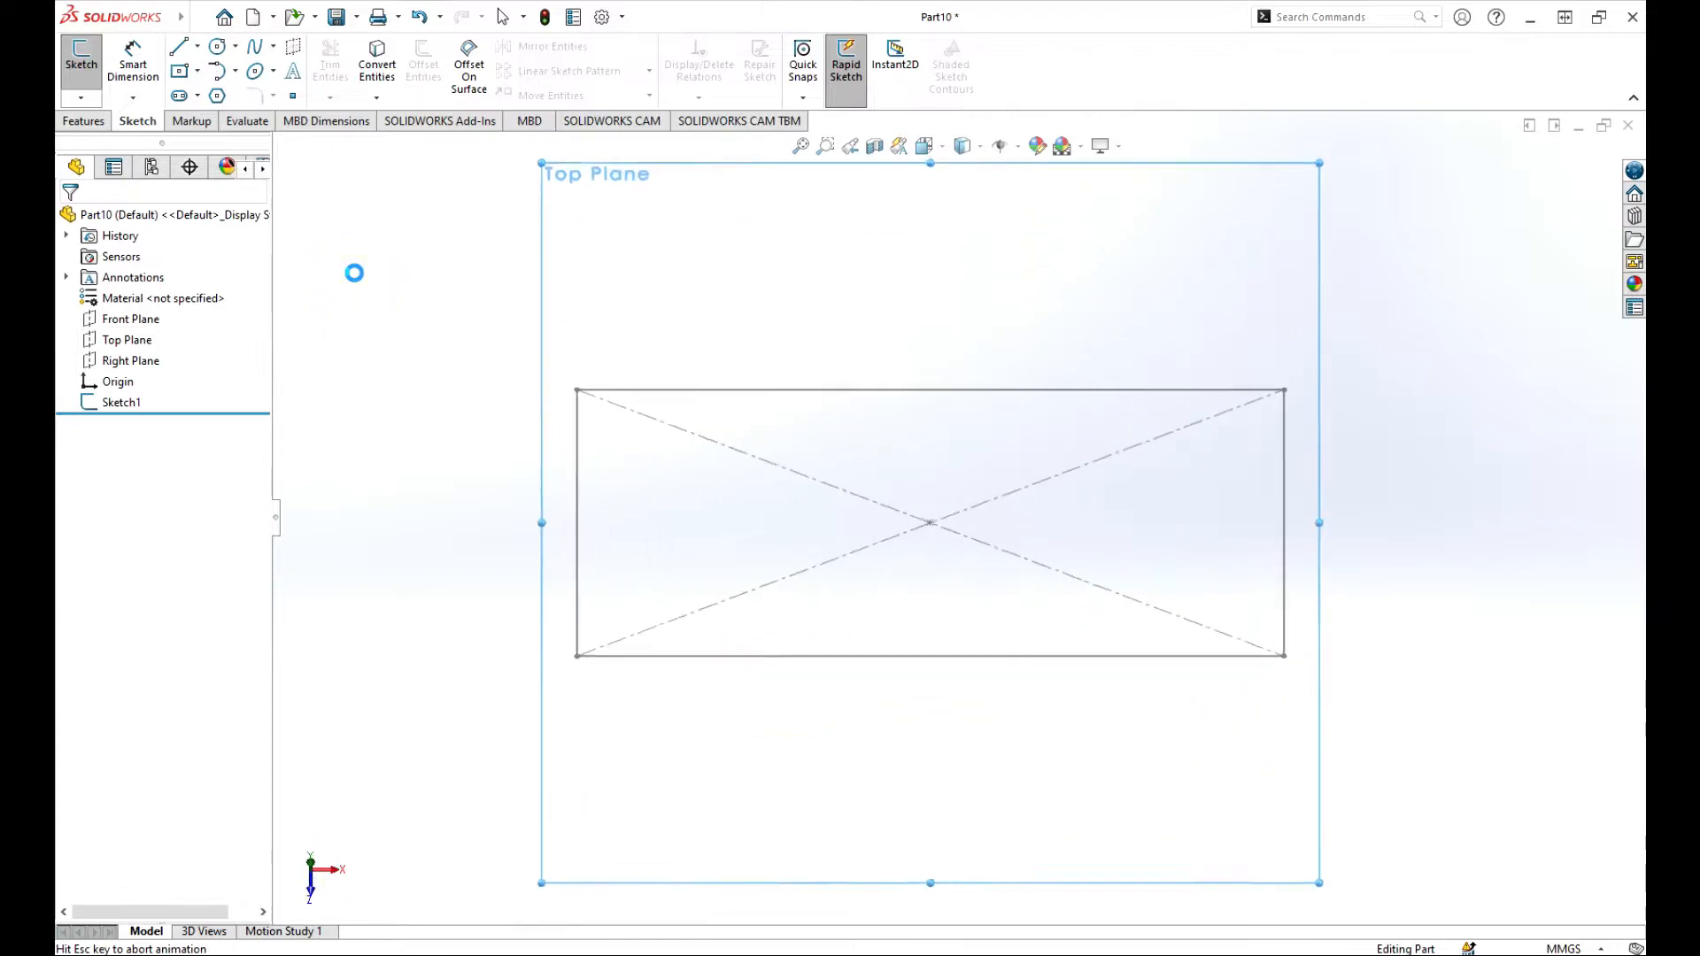
{"action": "scroll", "coordinate": [610, 410], "scroll_direction": "up", "scroll_amount": 16}
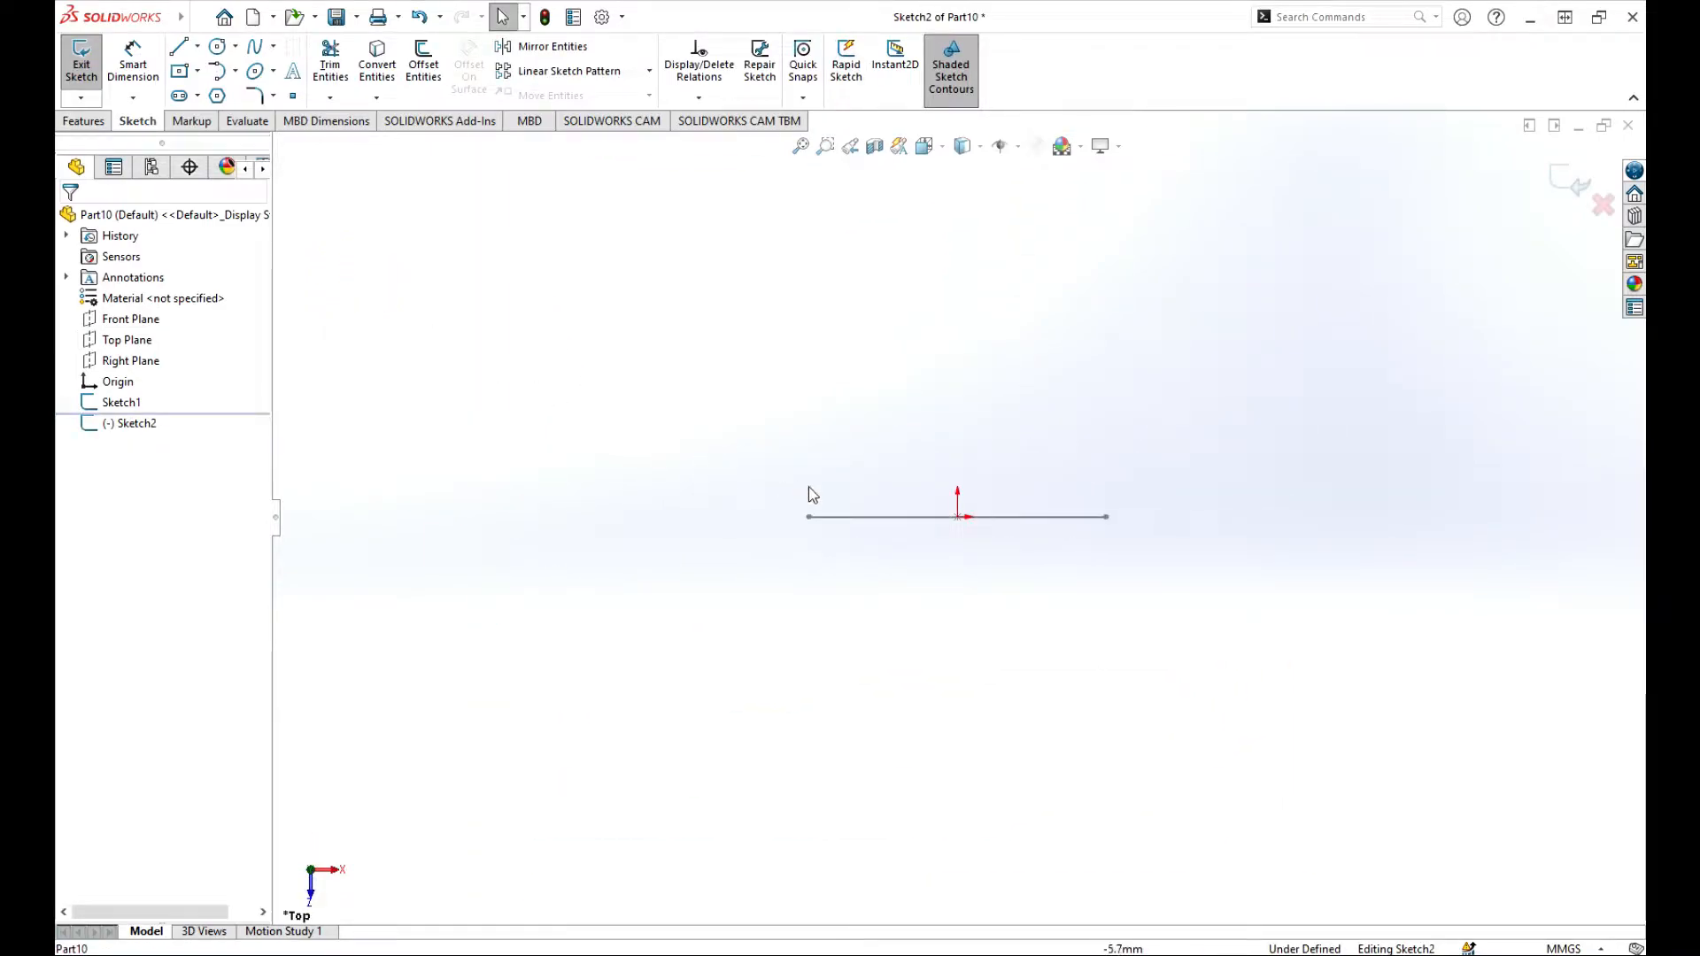
{"action": "scroll", "coordinate": [1144, 508], "scroll_direction": "down", "scroll_amount": 3}
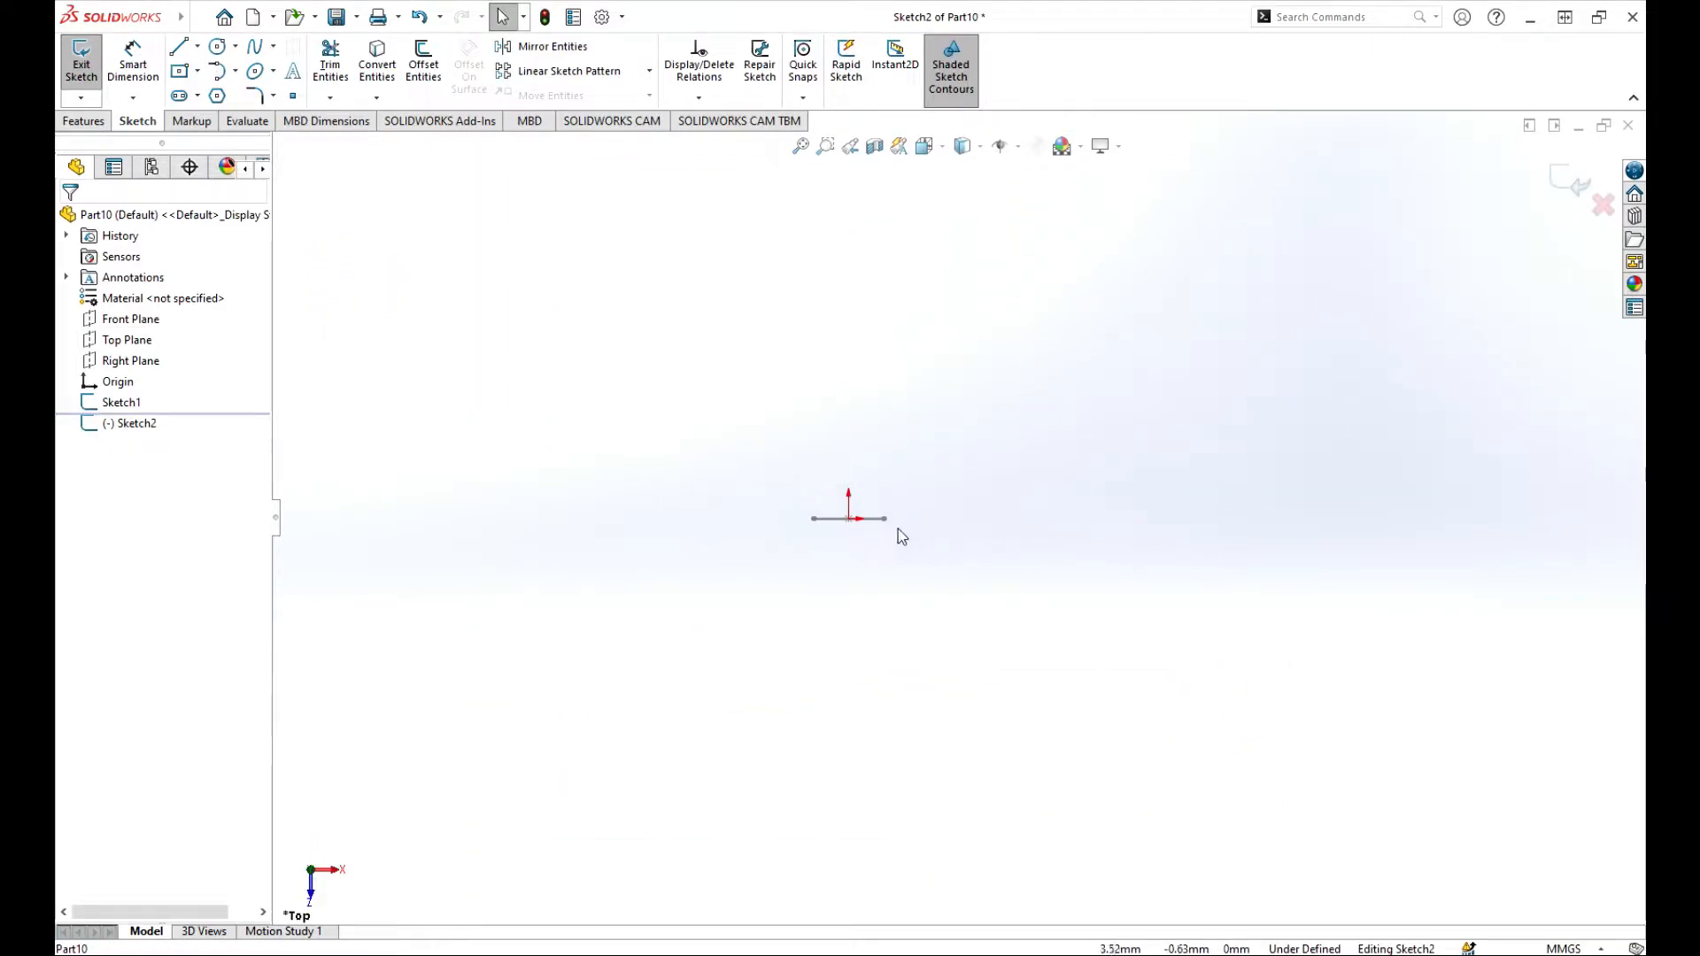
{"action": "scroll", "coordinate": [877, 531], "scroll_direction": "down", "scroll_amount": 2}
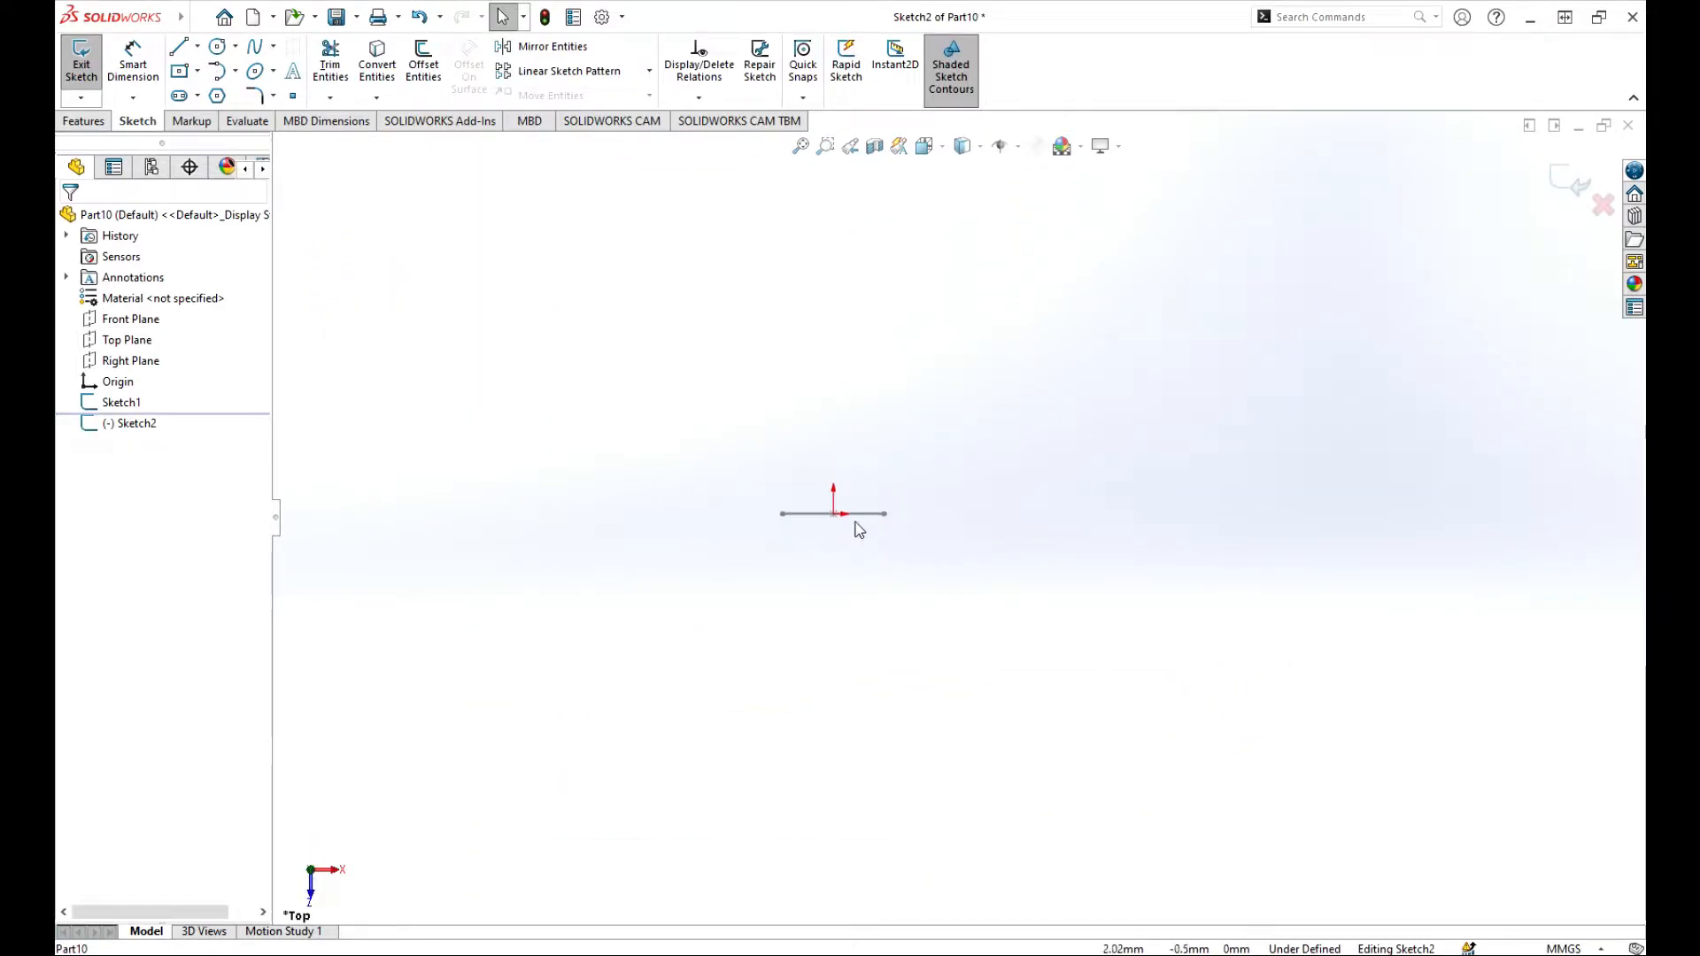
{"action": "left_click", "coordinate": [177, 48]}
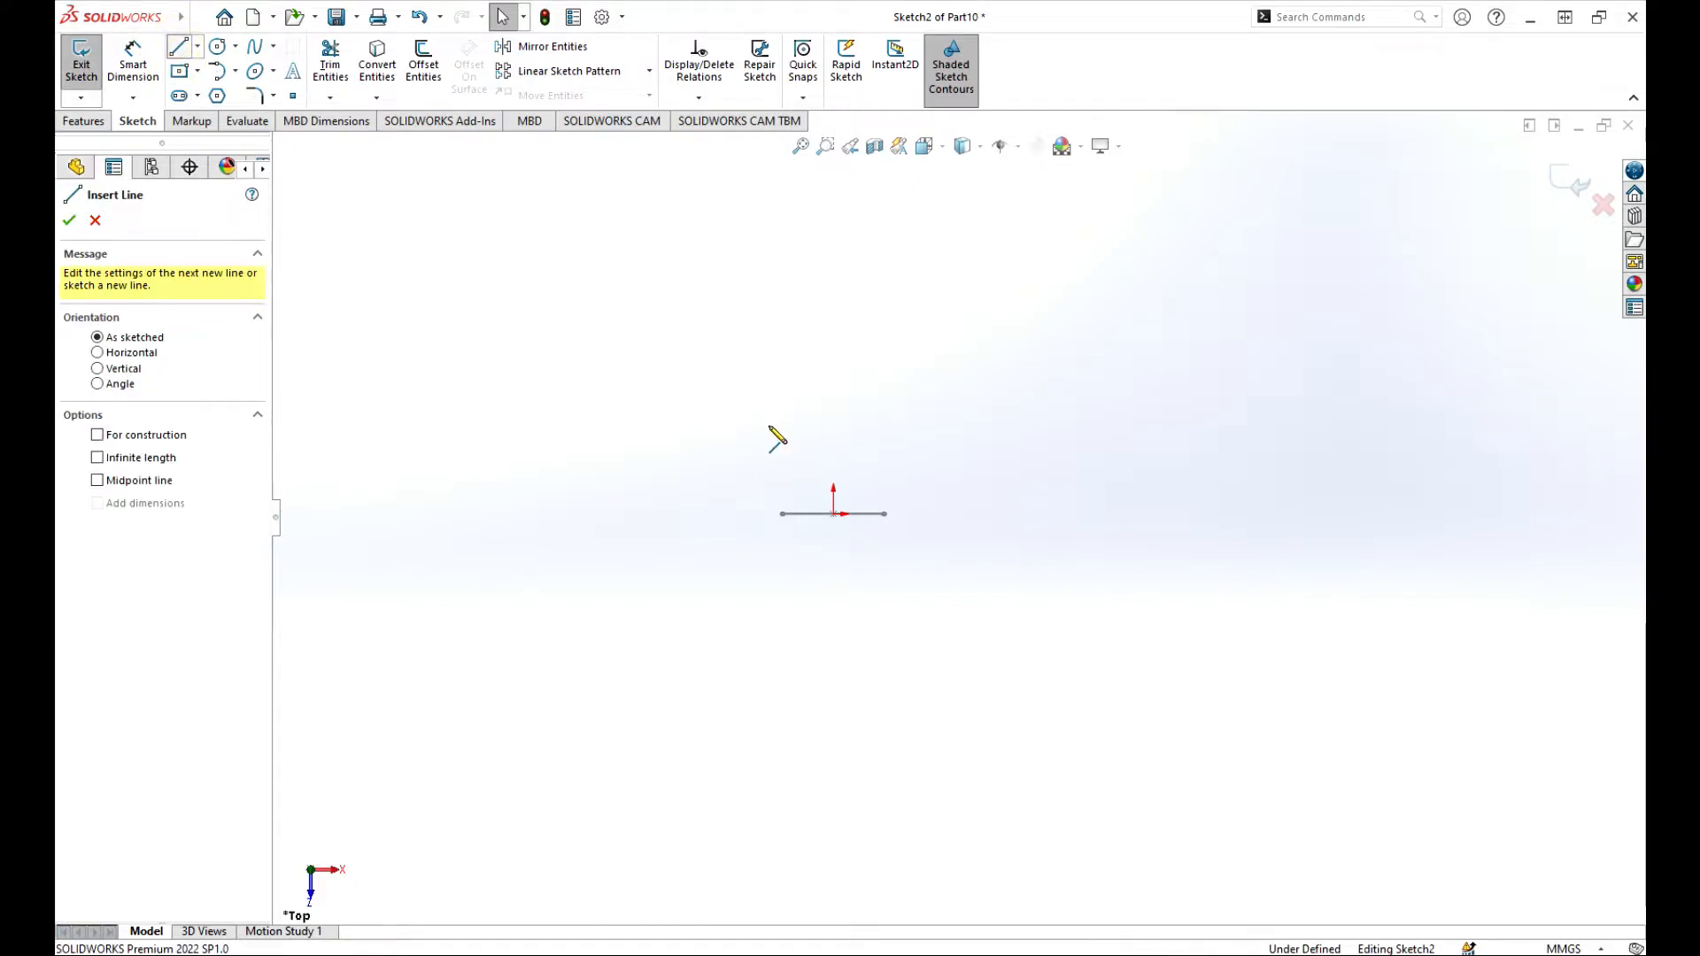
{"action": "left_click", "coordinate": [833, 513]}
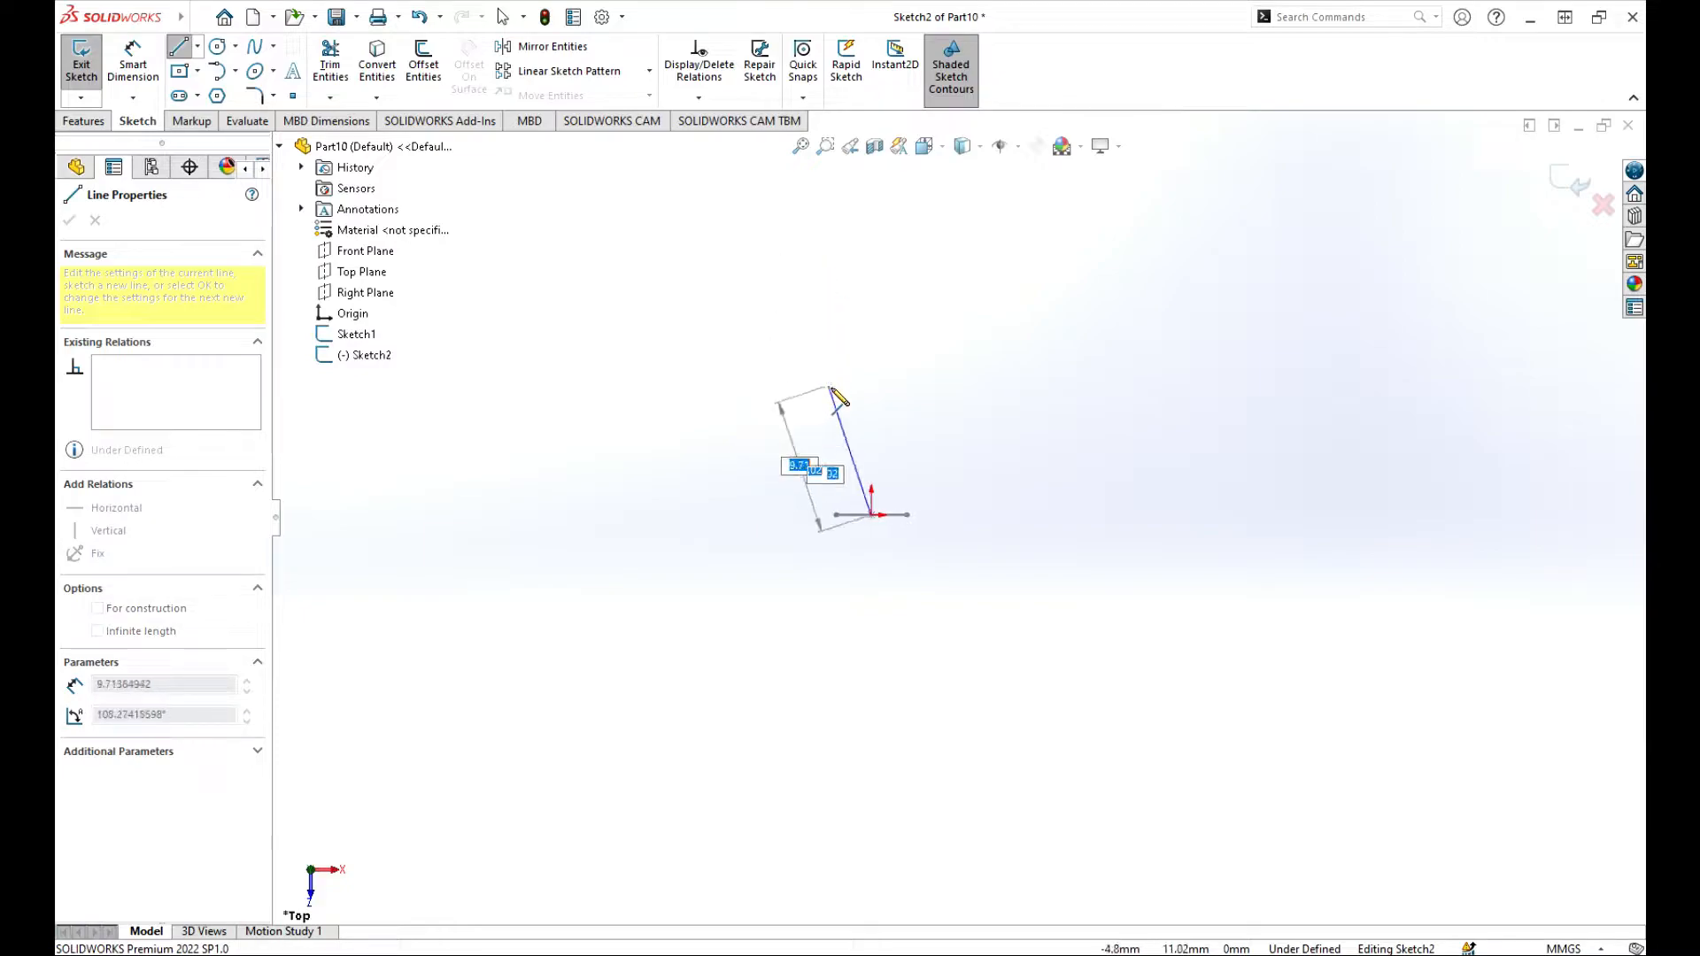
{"action": "scroll", "coordinate": [832, 390], "scroll_direction": "up", "scroll_amount": 3}
{"action": "scroll", "coordinate": [1038, 361], "scroll_direction": "down", "scroll_amount": 3}
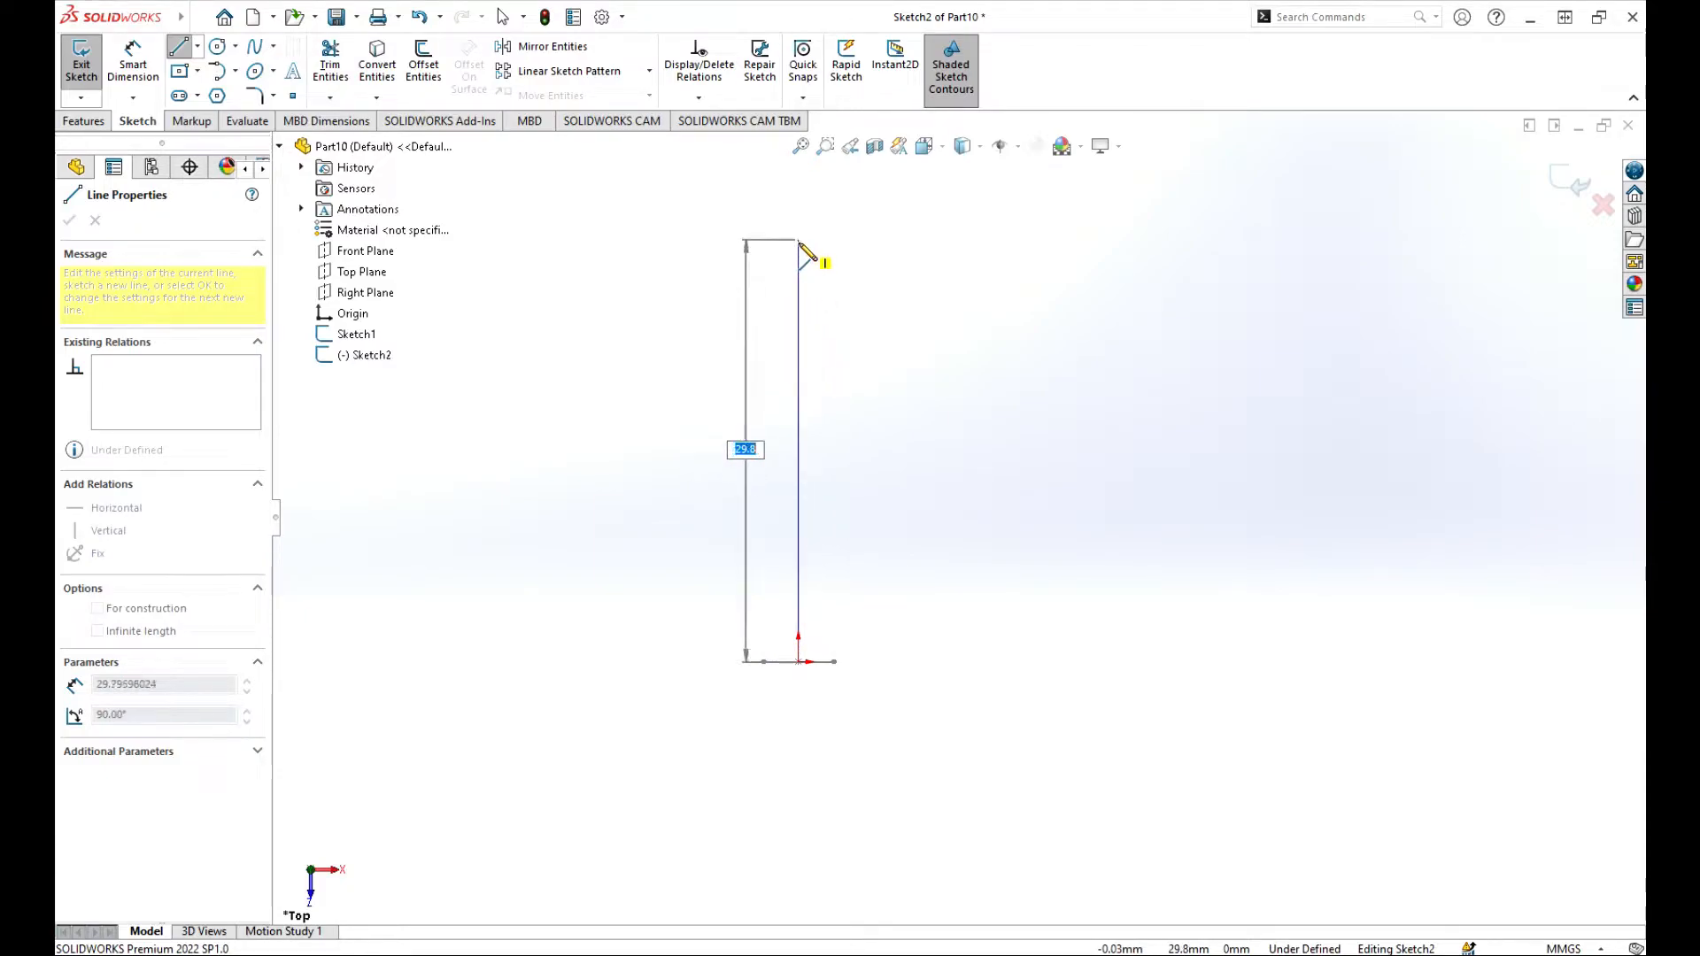
{"action": "left_click", "coordinate": [799, 249]}
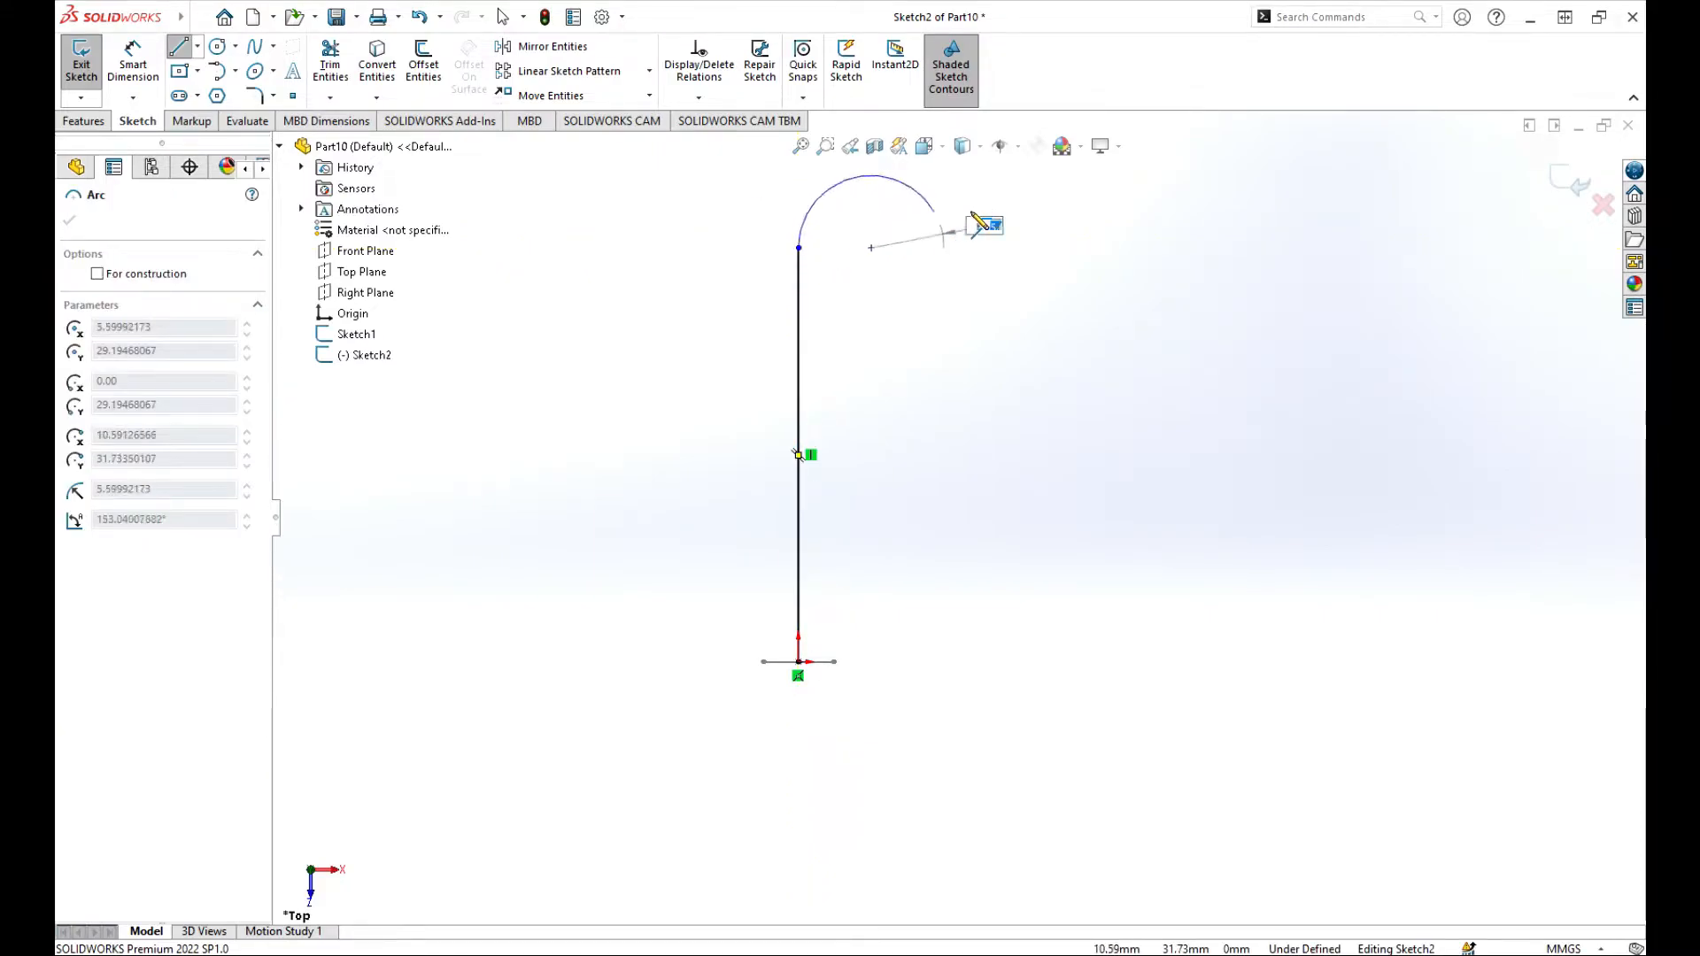
Step: Continue the line with a tangent, roughly semicircular arc of about 160 mm radius, end the chain and exit the sketch
{"action": "scroll", "coordinate": [1020, 305], "scroll_direction": "up", "scroll_amount": 5}
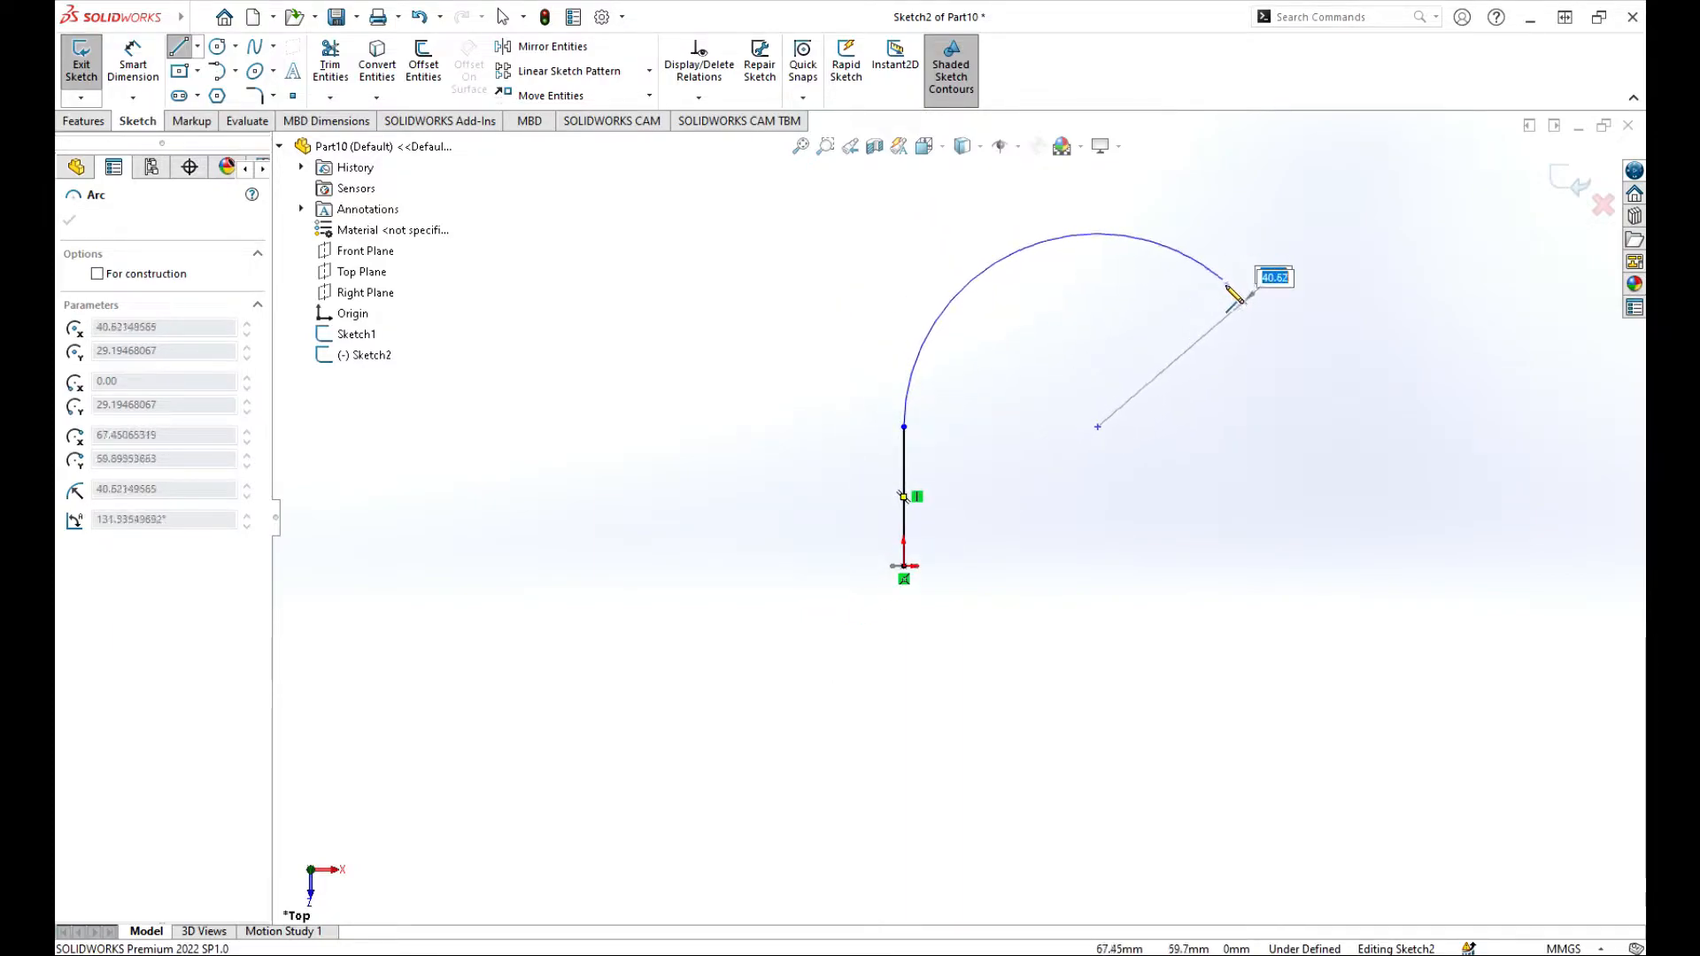
{"action": "scroll", "coordinate": [1234, 321], "scroll_direction": "up", "scroll_amount": 4}
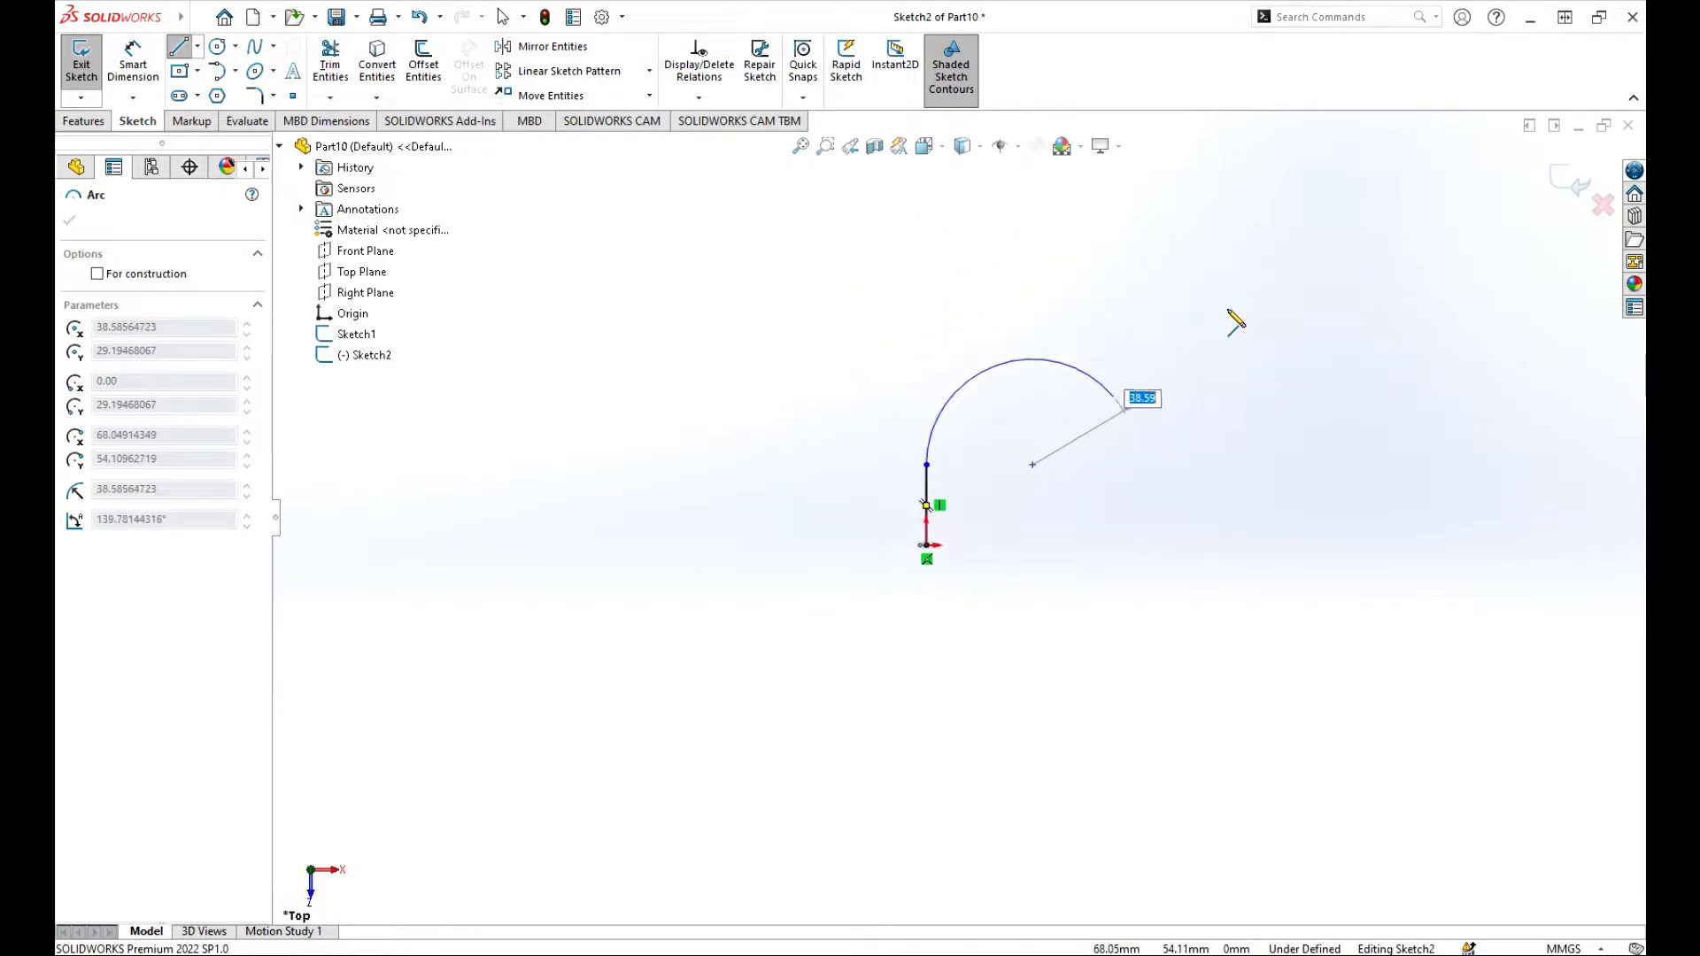
{"action": "scroll", "coordinate": [1176, 388], "scroll_direction": "up", "scroll_amount": 3}
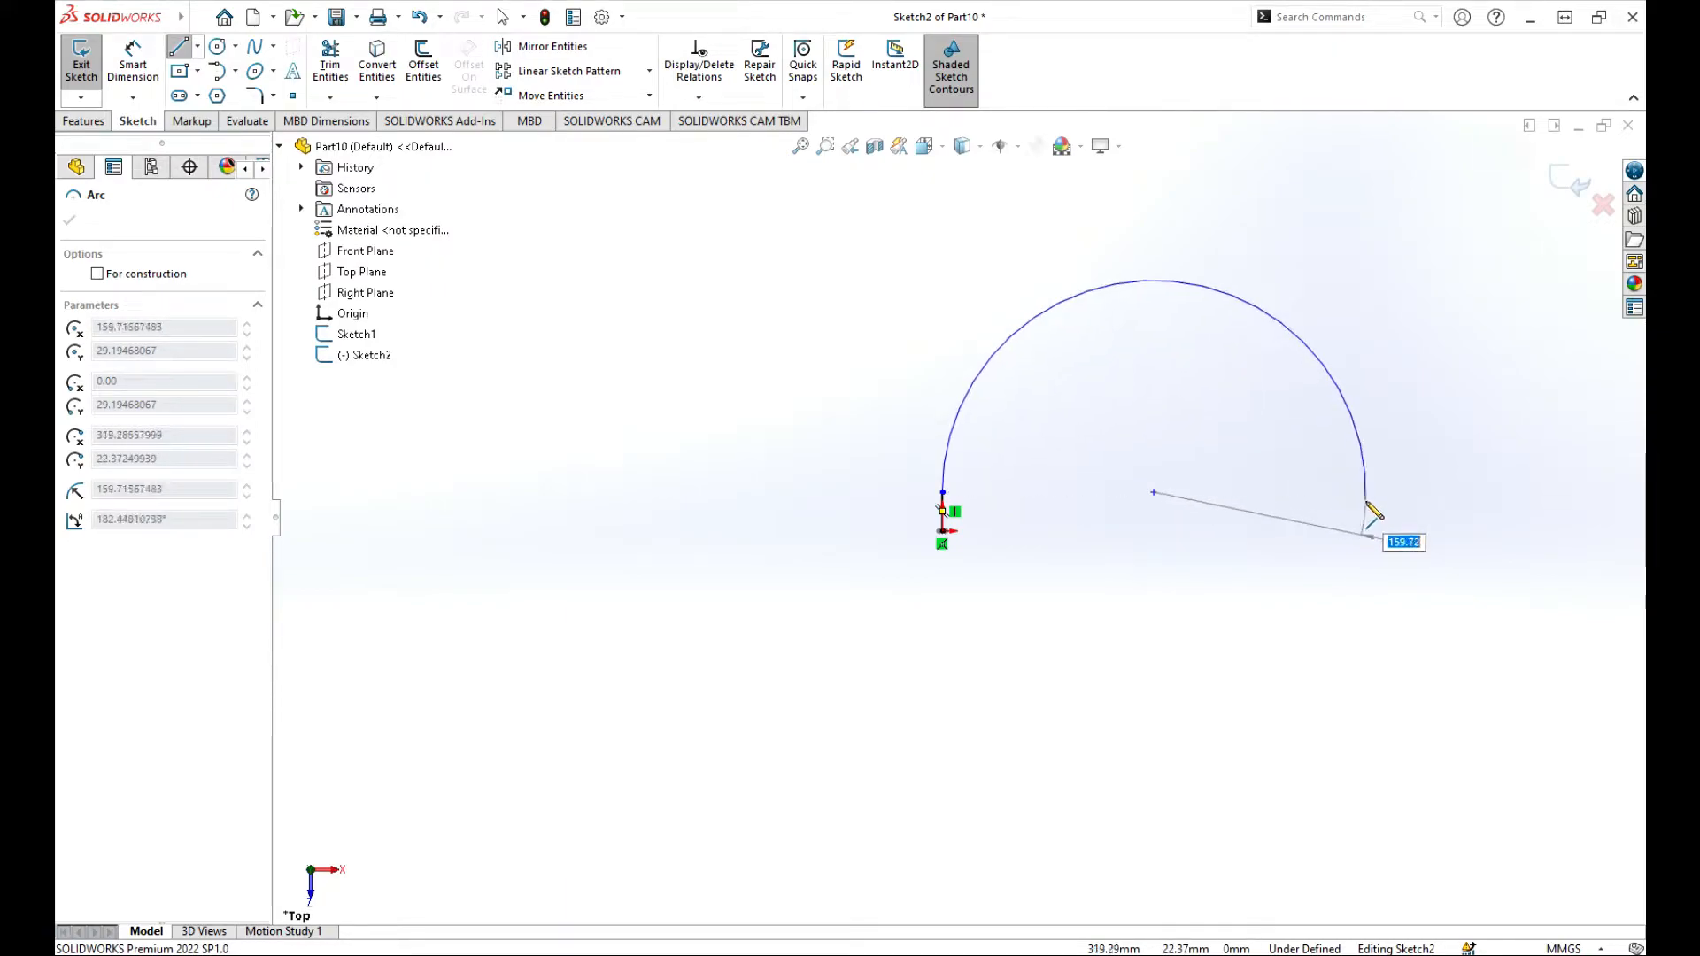
{"action": "left_click", "coordinate": [1368, 505]}
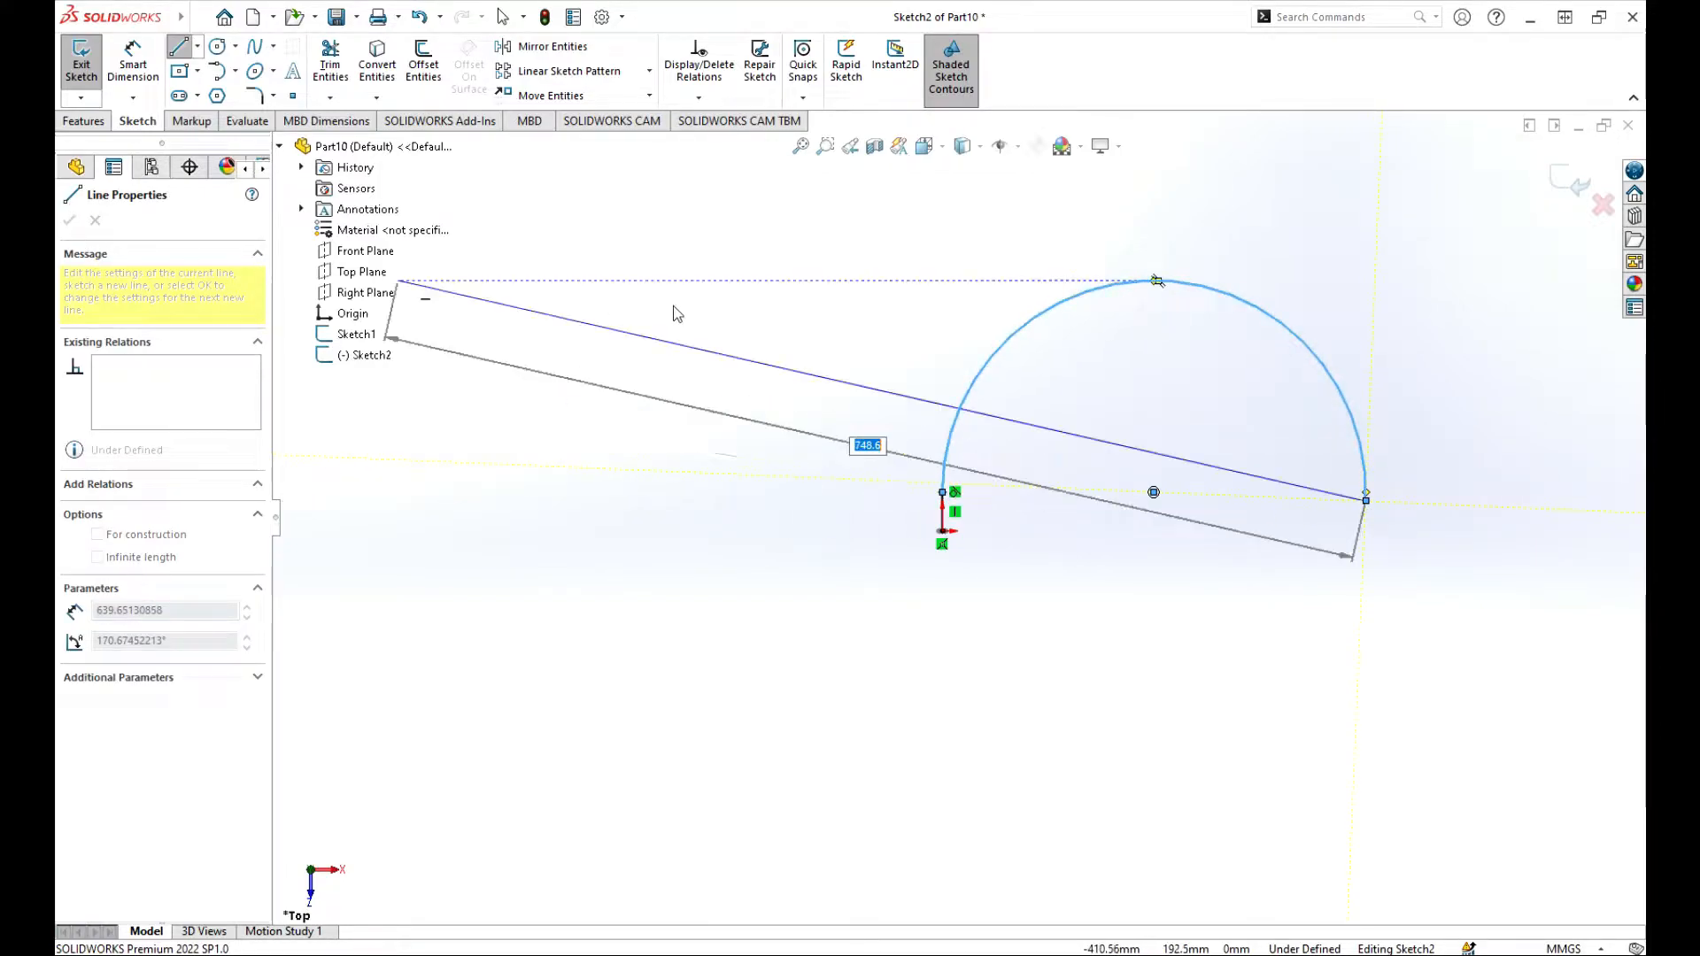
{"action": "right_click", "coordinate": [702, 320]}
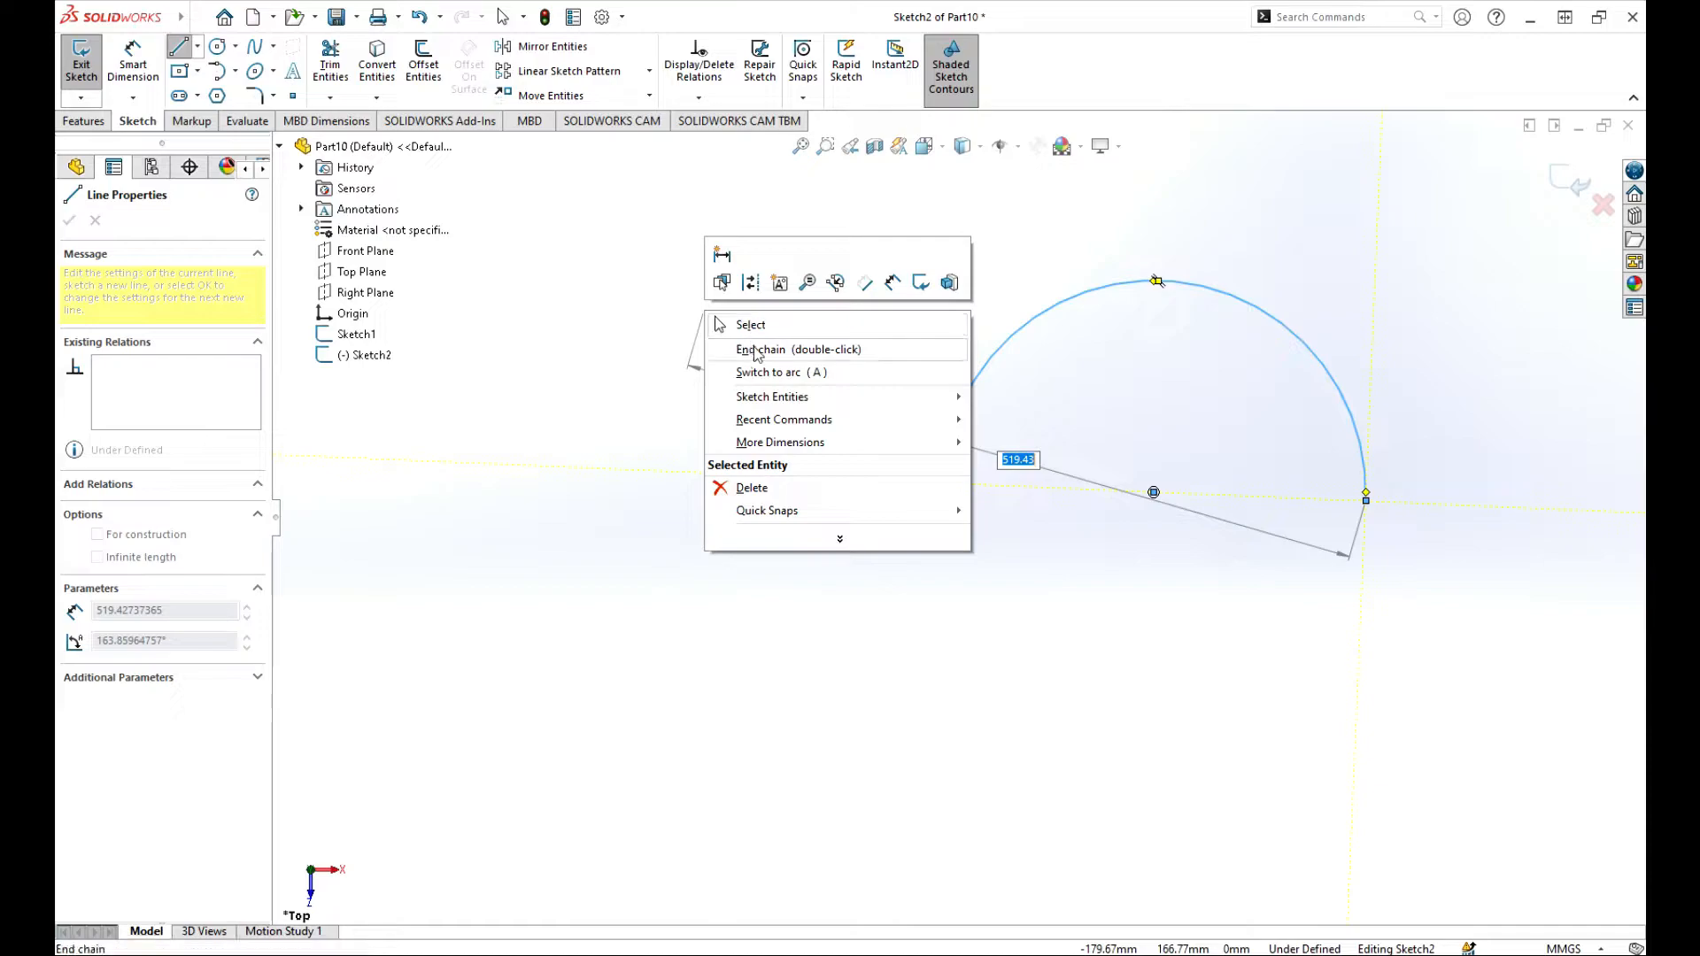
{"action": "left_click", "coordinate": [754, 350]}
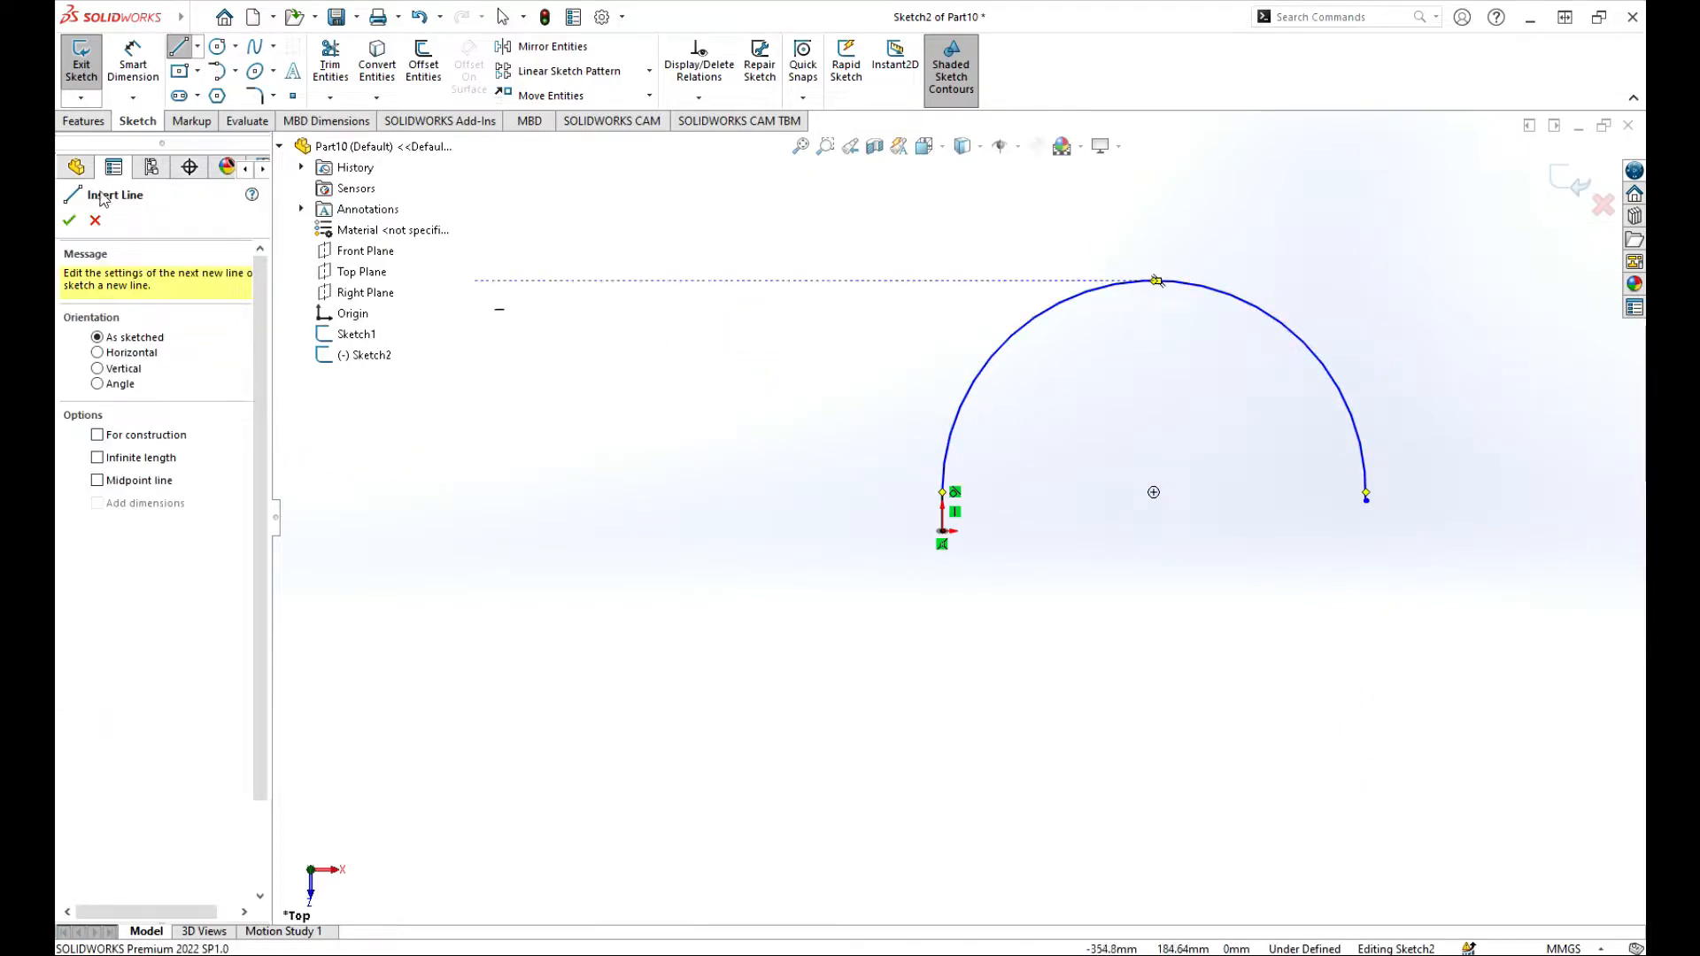
{"action": "left_click", "coordinate": [69, 220]}
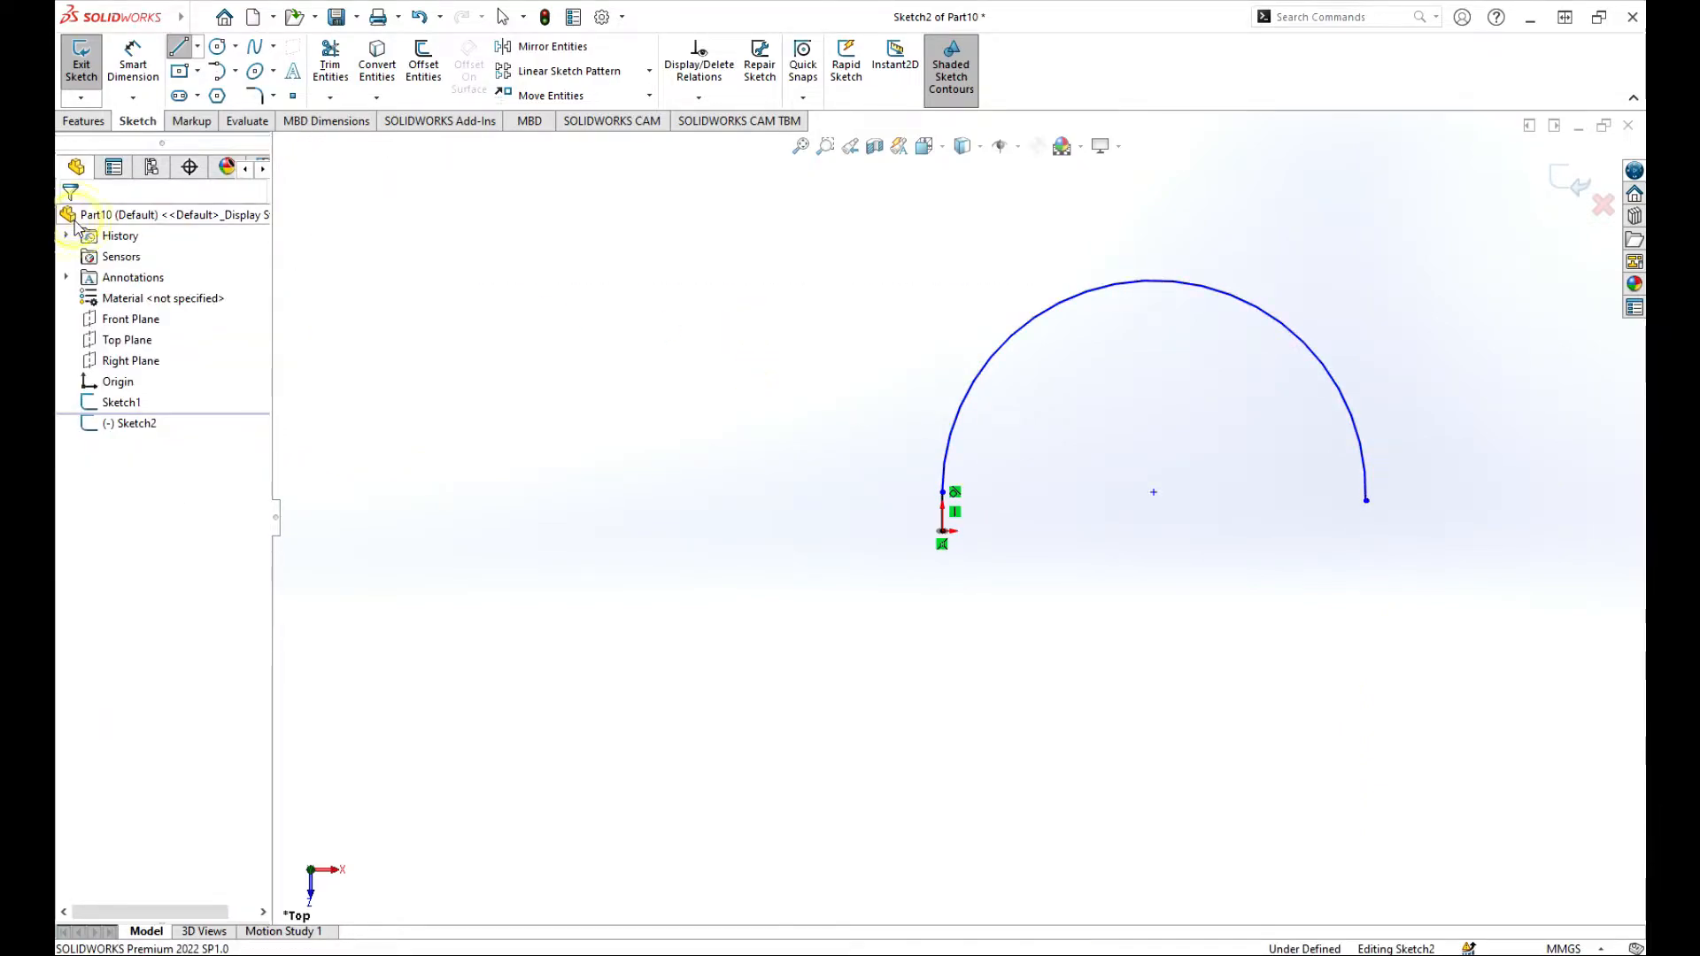
{"action": "left_click", "coordinate": [1576, 182]}
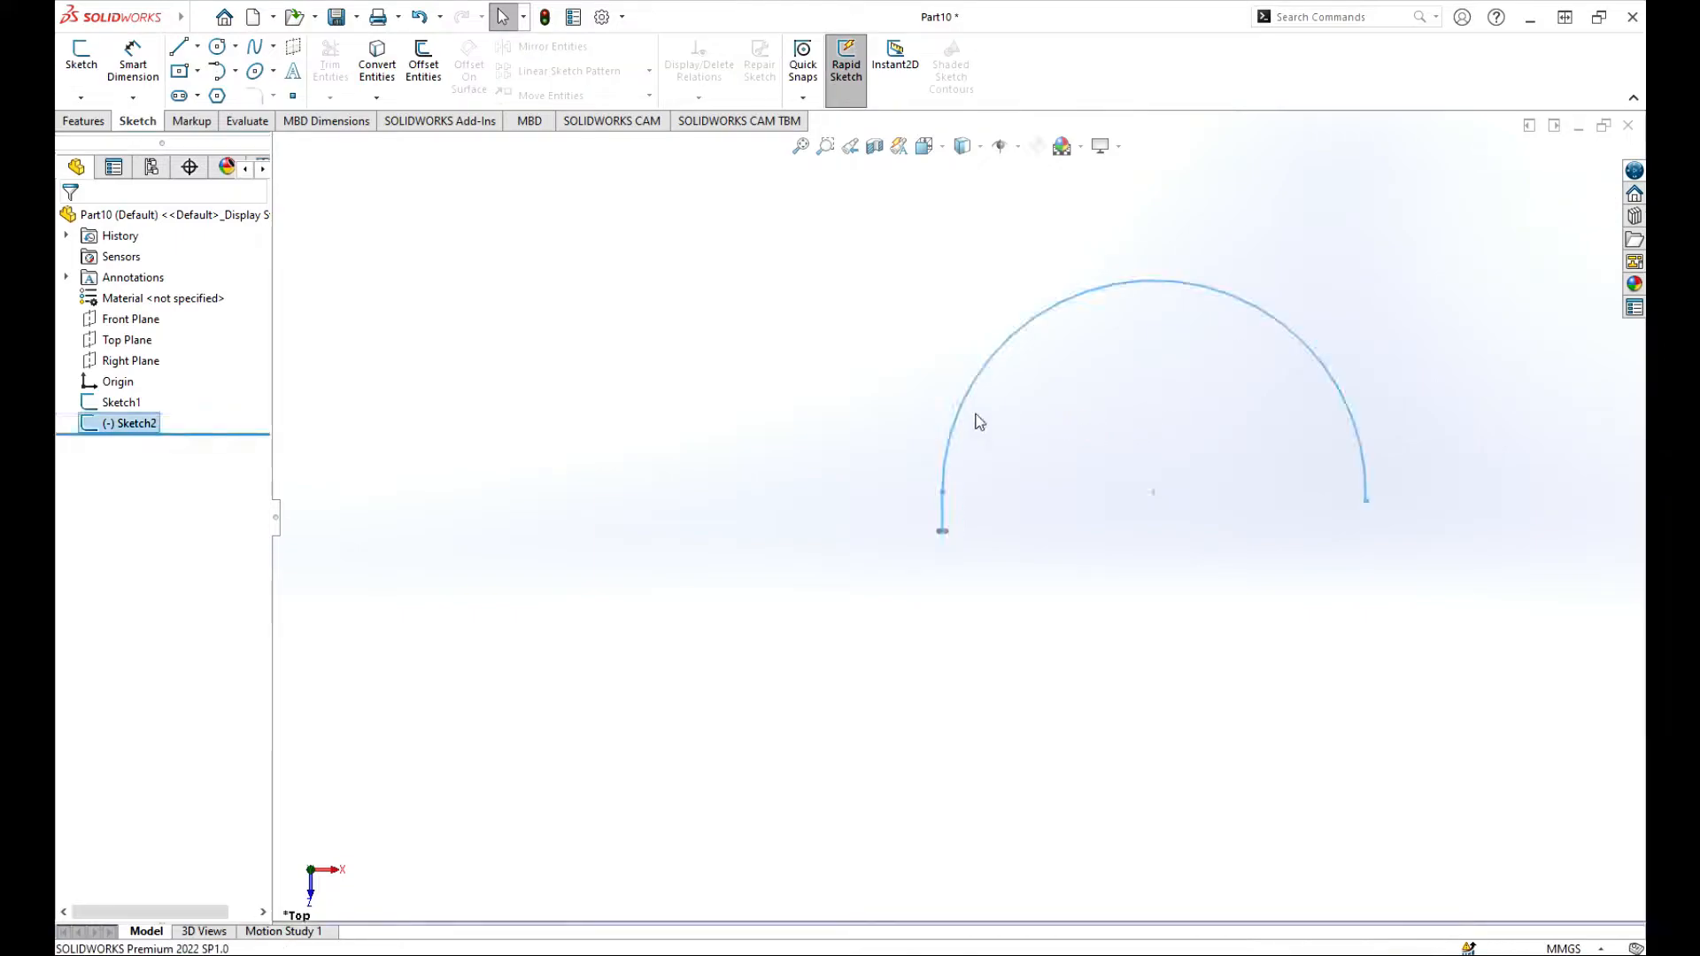
Step: Examine the line-and-arc path together with the square profile at its start from an angled view
{"action": "scroll", "coordinate": [979, 422], "scroll_direction": "up", "scroll_amount": 5}
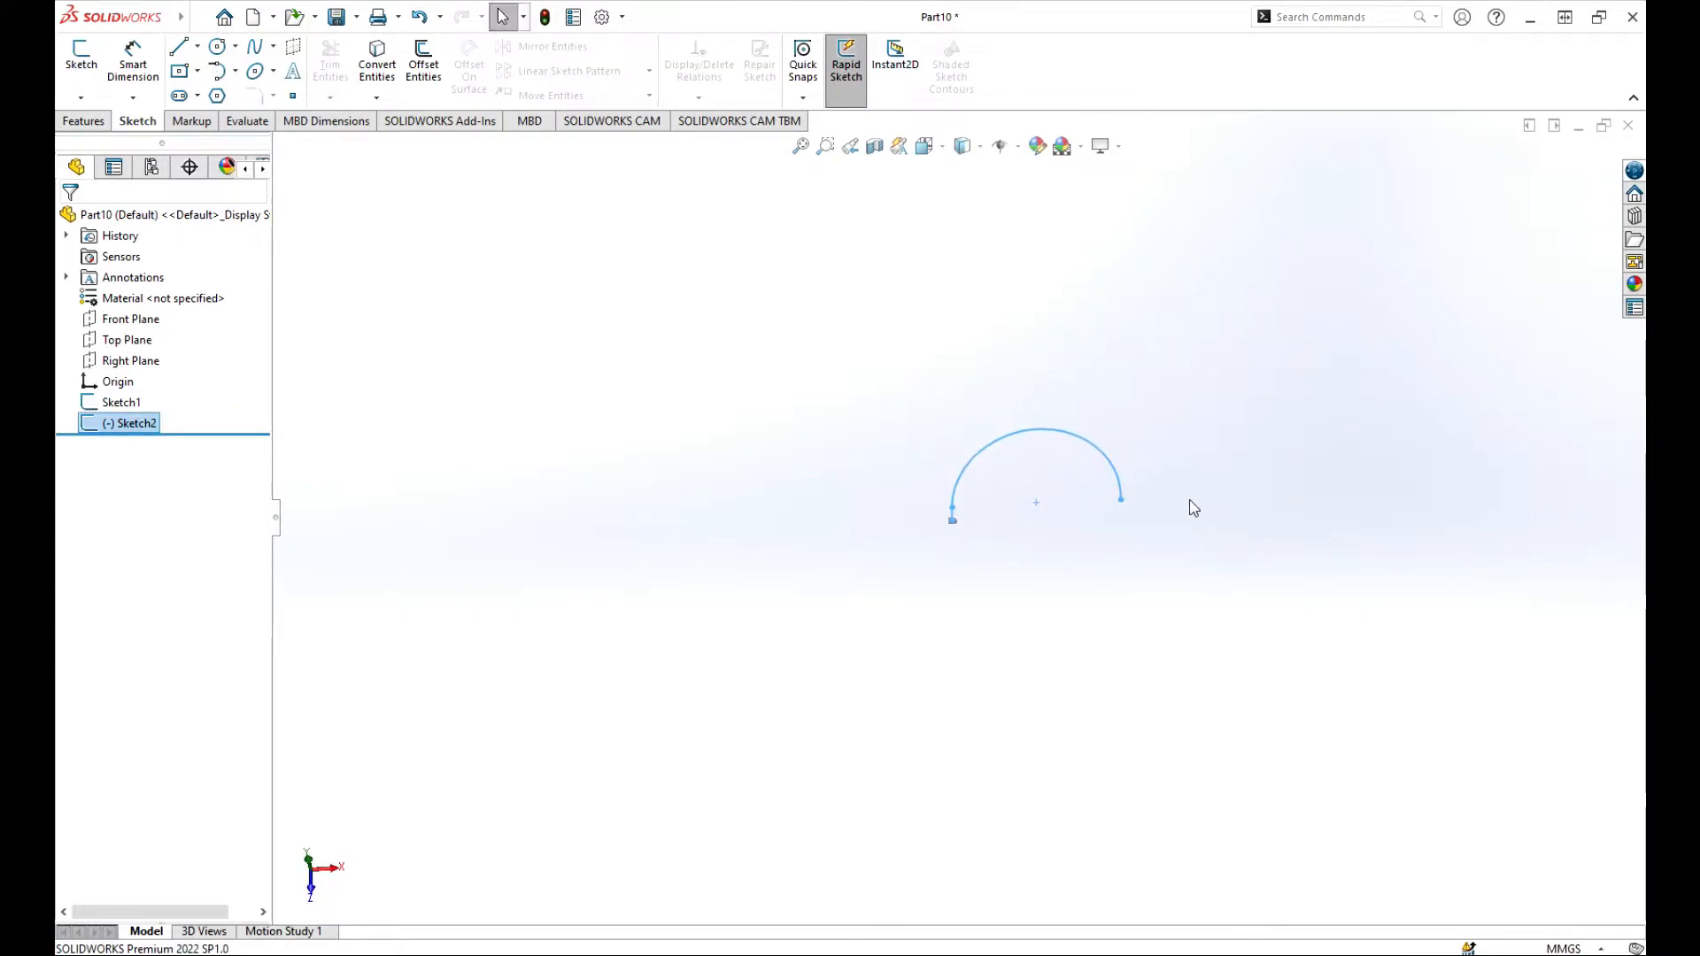
{"action": "scroll", "coordinate": [1187, 507], "scroll_direction": "down", "scroll_amount": 5}
{"action": "mouse_move", "coordinate": [558, 540]}
{"action": "middle_mouse_down"}
{"action": "mouse_move", "coordinate": [1018, 540]}
{"action": "mouse_move", "coordinate": [1030, 395]}
{"action": "mouse_move", "coordinate": [1120, 481]}
{"action": "middle_mouse_up"}
{"action": "scroll", "coordinate": [1063, 500], "scroll_direction": "down", "scroll_amount": 8}
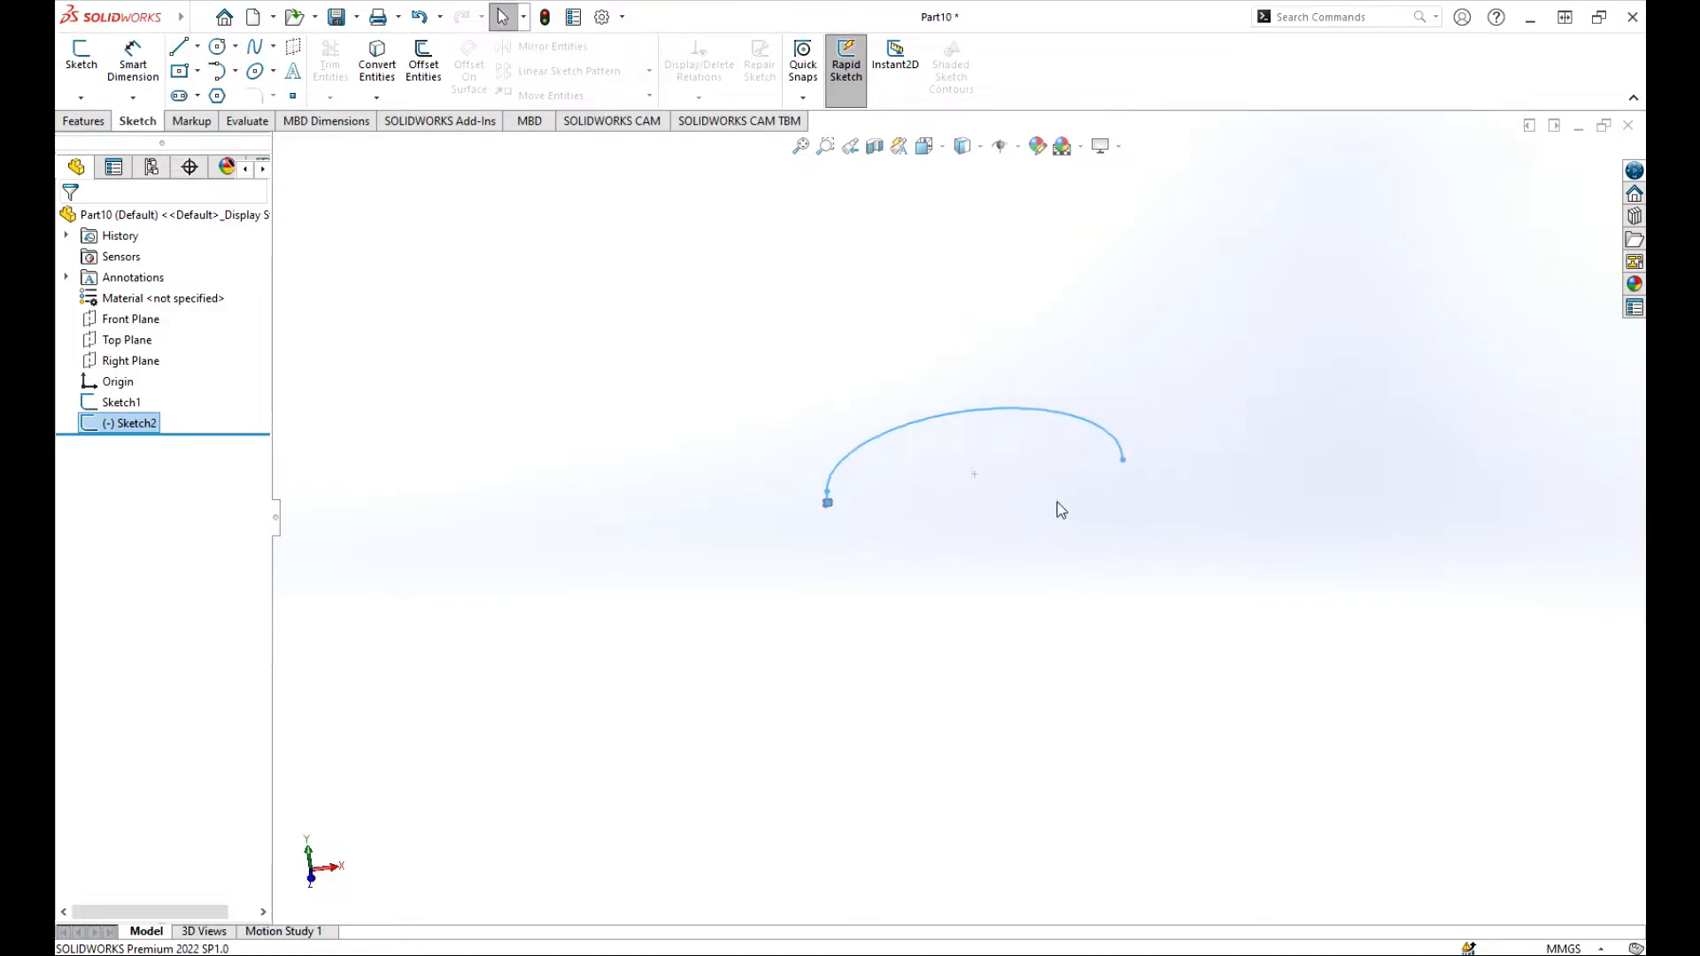
{"action": "scroll", "coordinate": [637, 487], "scroll_direction": "up", "scroll_amount": 4}
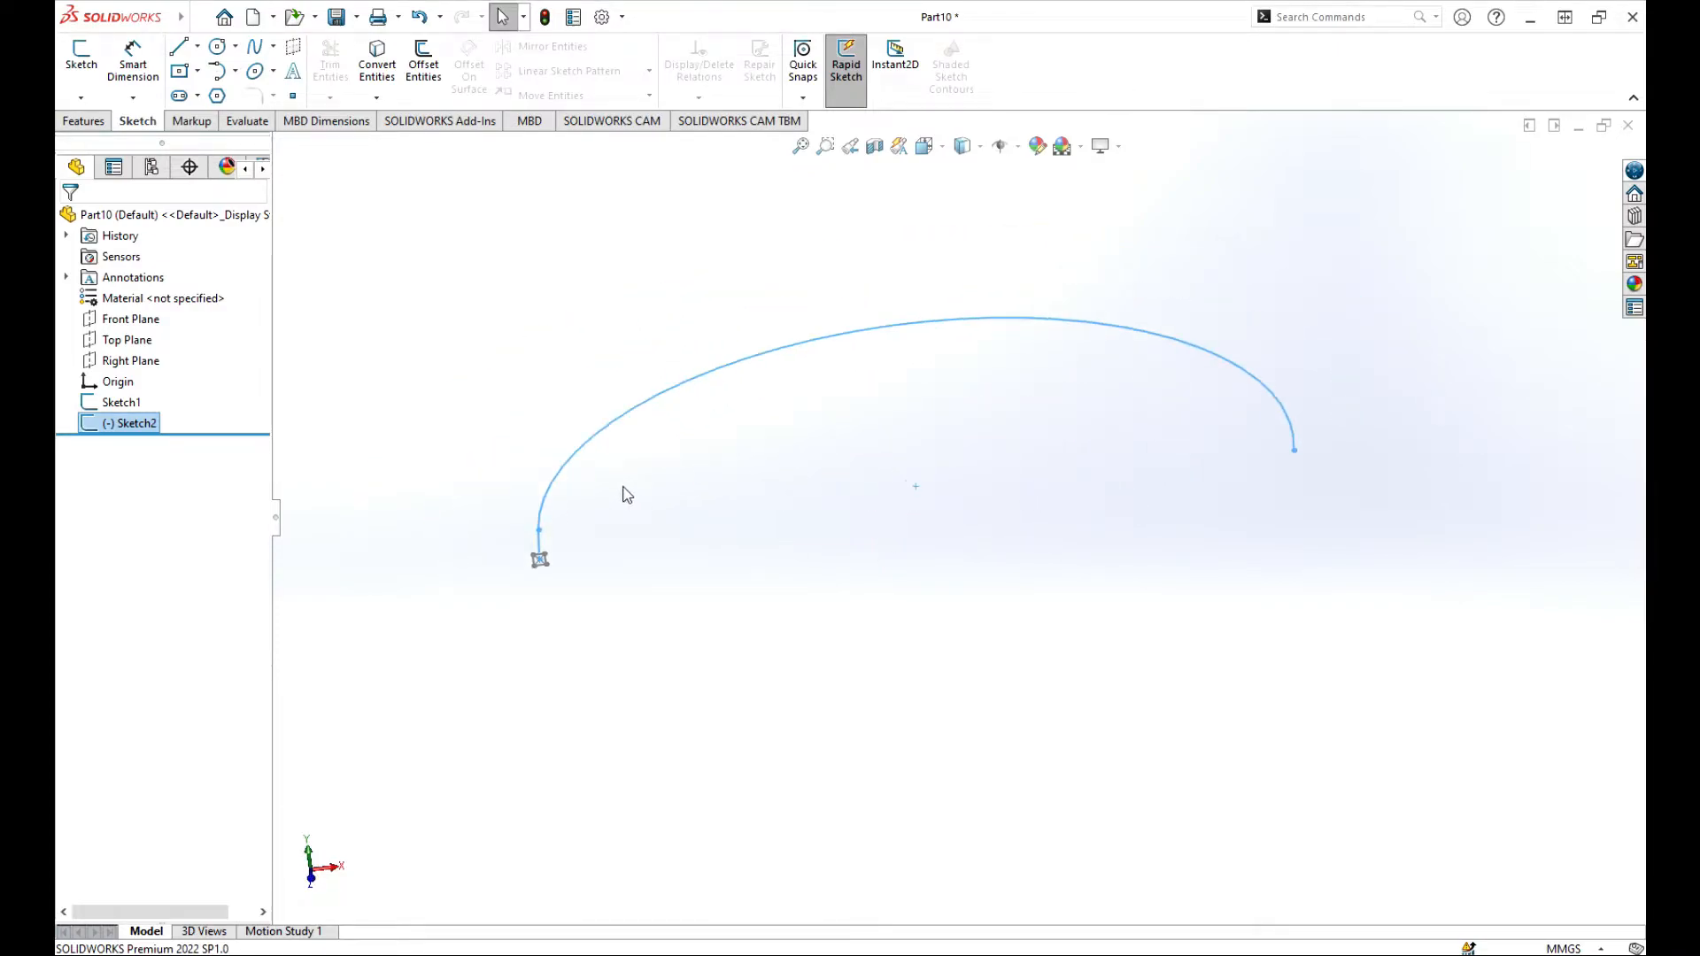
{"action": "scroll", "coordinate": [627, 494], "scroll_direction": "down", "scroll_amount": 4}
{"action": "scroll", "coordinate": [627, 494], "scroll_direction": "up", "scroll_amount": 1}
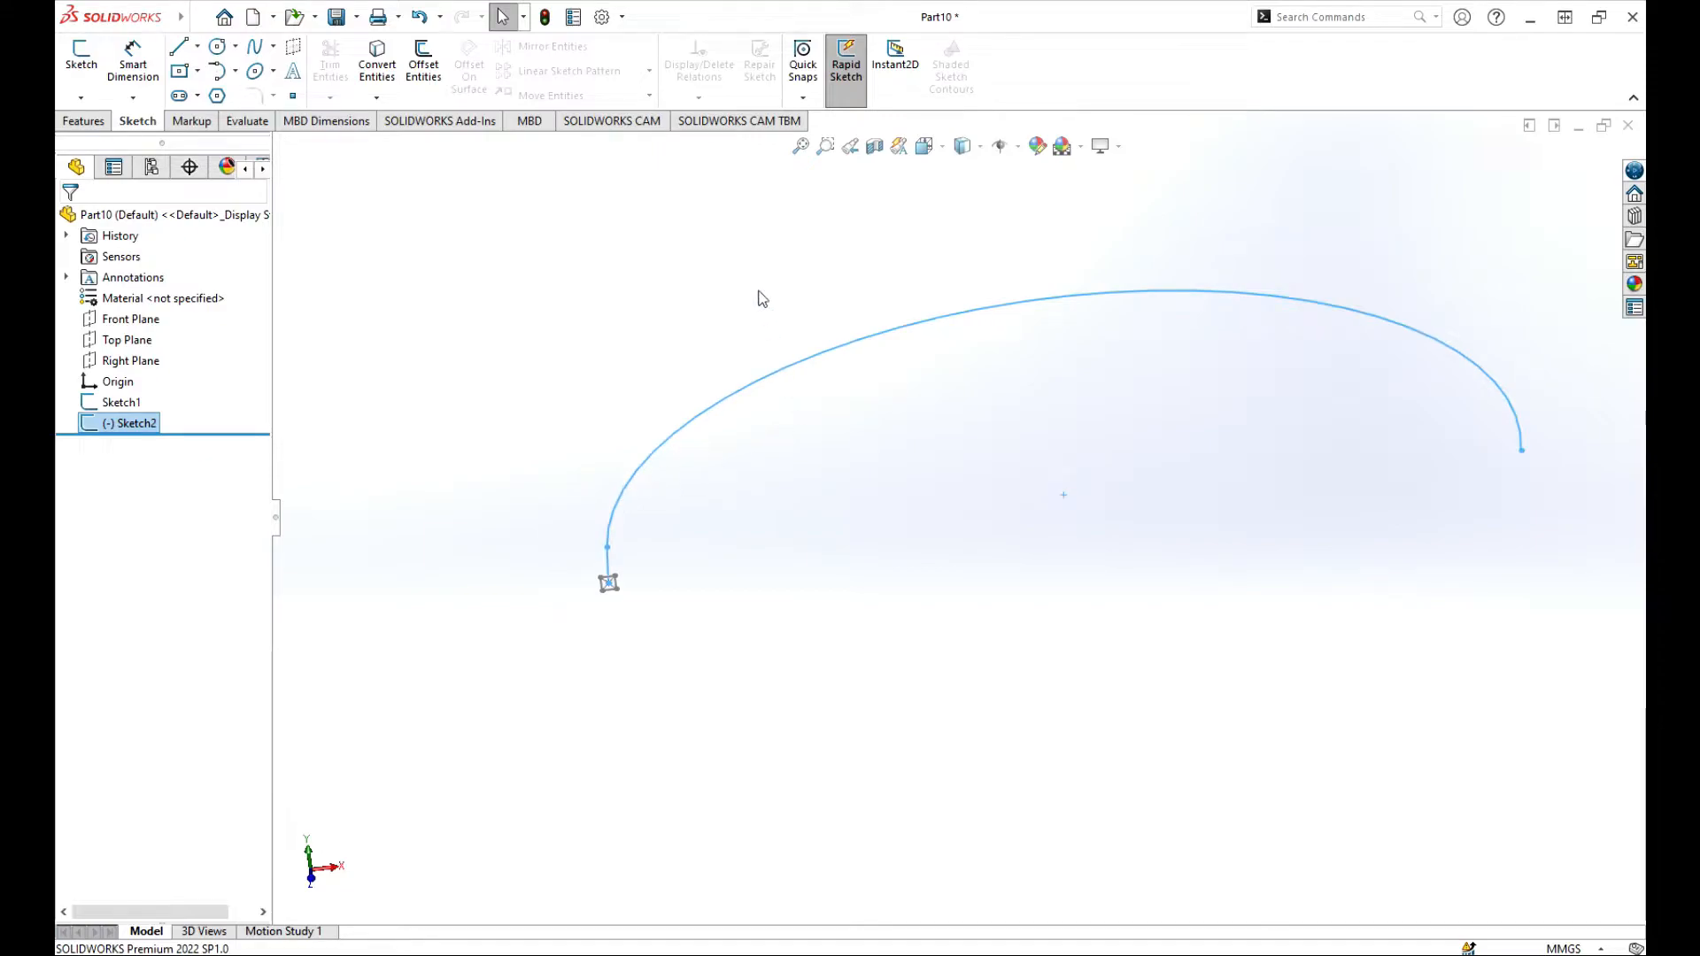
{"action": "scroll", "coordinate": [620, 593], "scroll_direction": "down", "scroll_amount": 3}
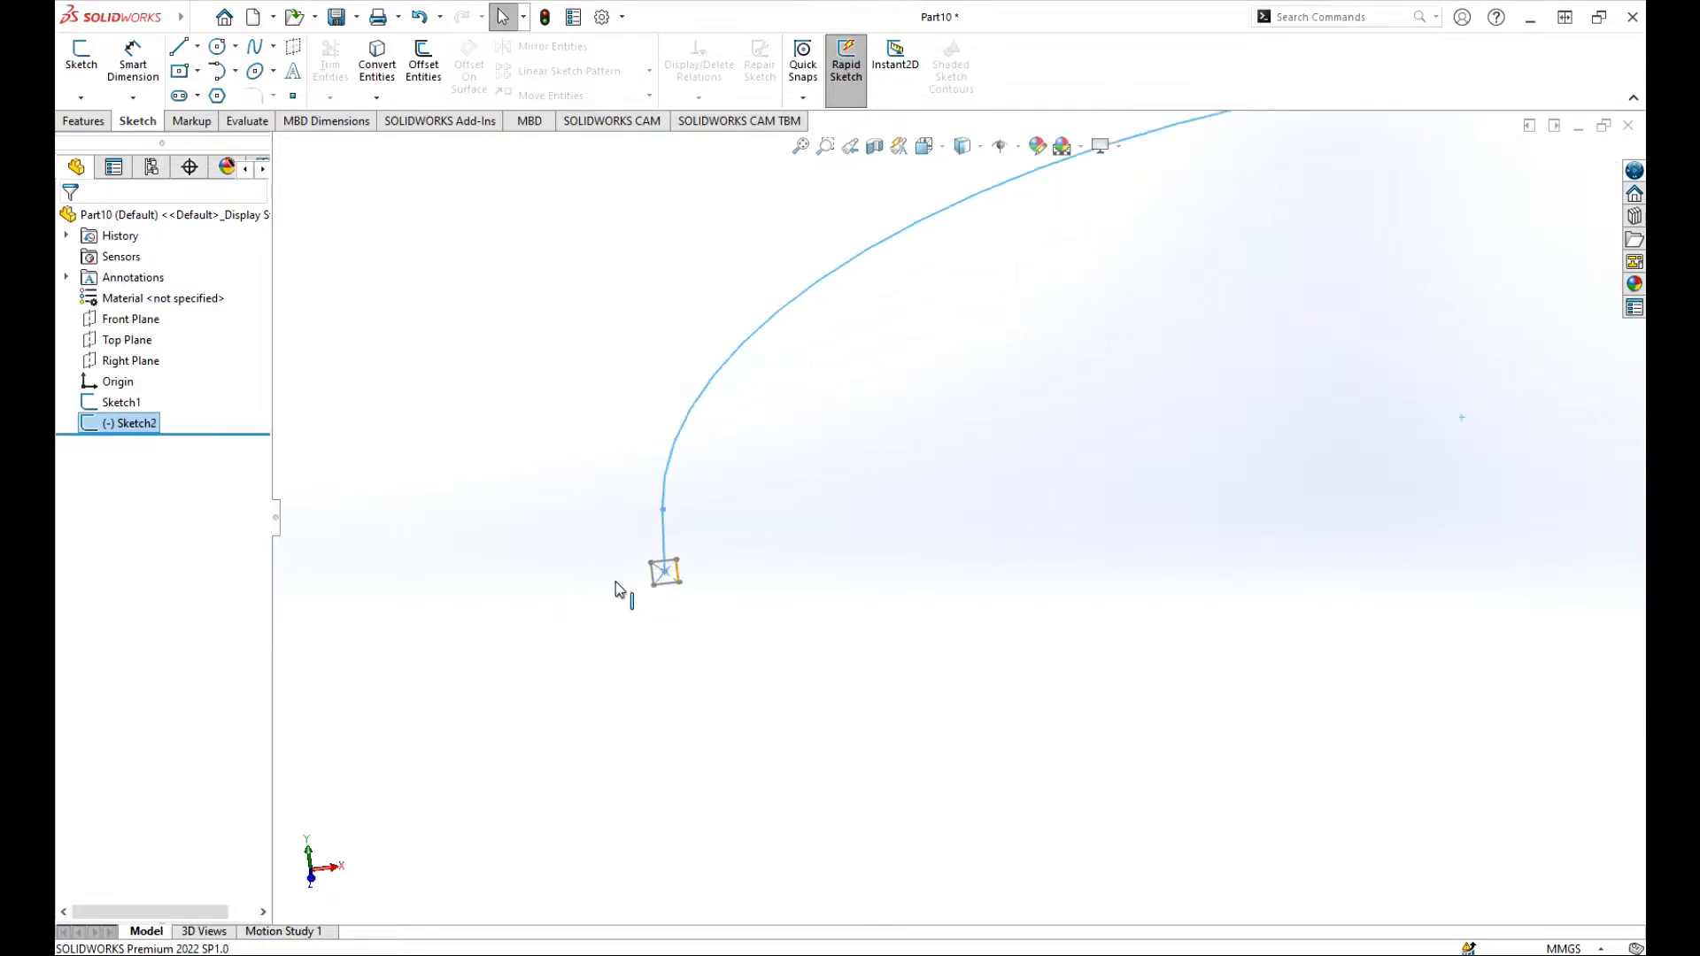
{"action": "scroll", "coordinate": [699, 546], "scroll_direction": "up", "scroll_amount": 2}
{"action": "scroll", "coordinate": [948, 496], "scroll_direction": "up", "scroll_amount": 3}
{"action": "scroll", "coordinate": [1275, 463], "scroll_direction": "down", "scroll_amount": 2}
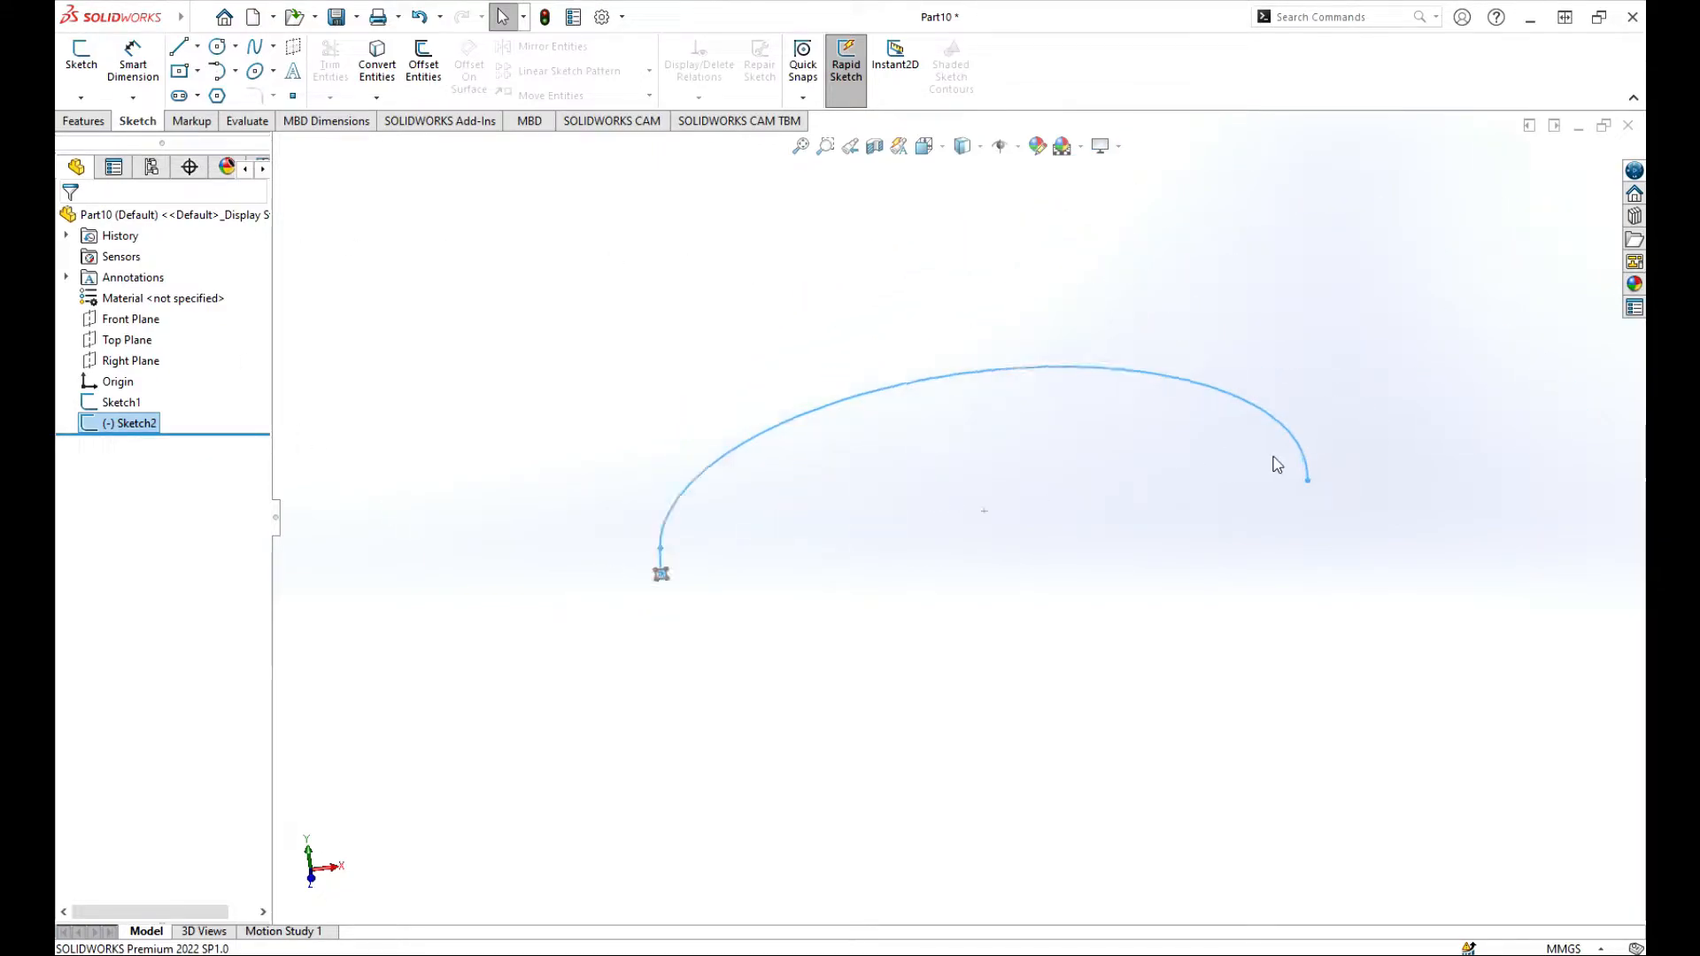
Step: Start a Swept Boss/Base with a sketch profile and clear the preselected path
{"action": "left_click", "coordinate": [85, 121]}
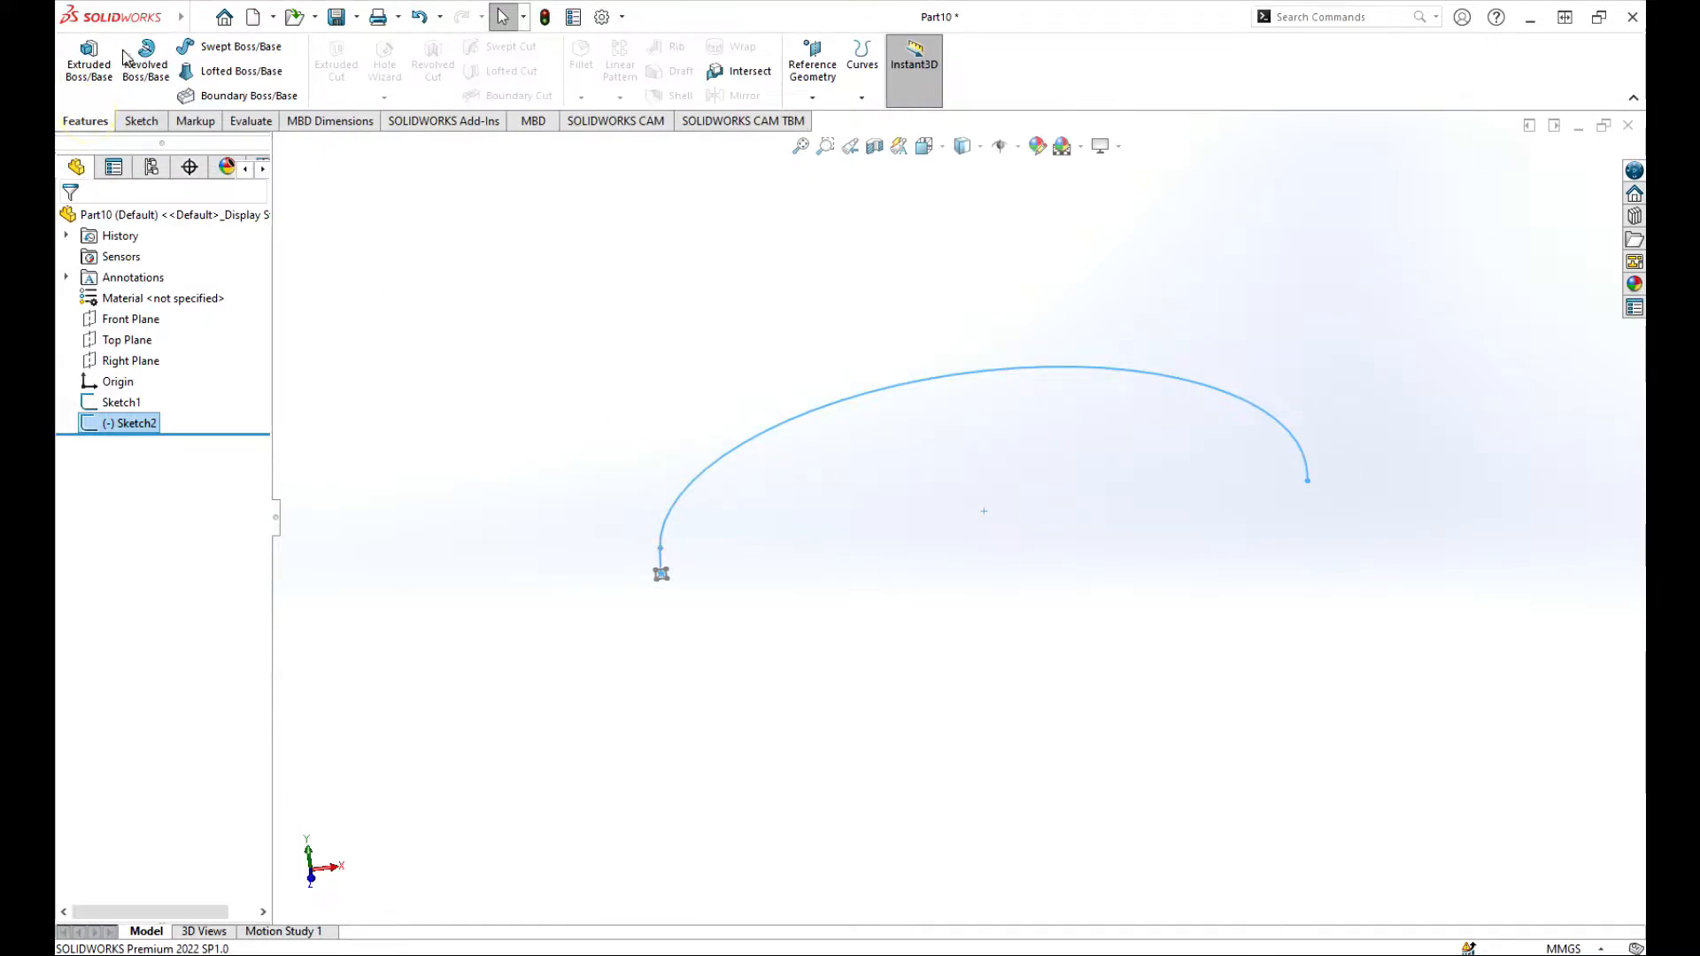
{"action": "left_click", "coordinate": [200, 46]}
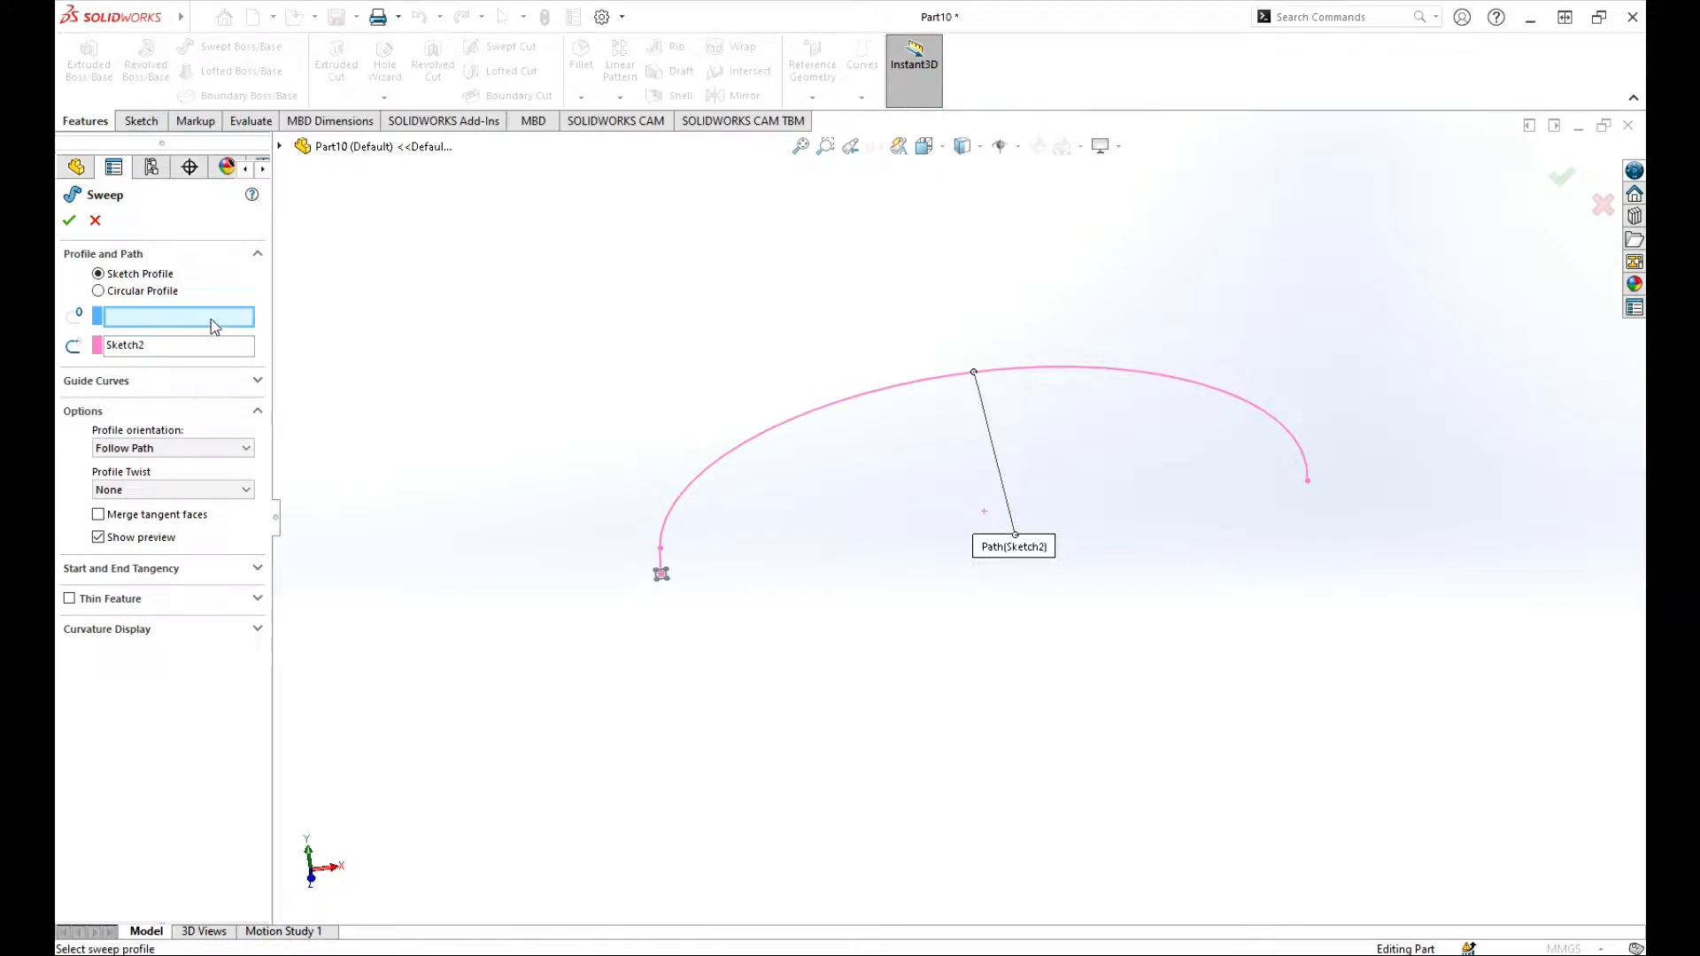
{"action": "left_click", "coordinate": [162, 347]}
{"action": "right_click", "coordinate": [173, 345]}
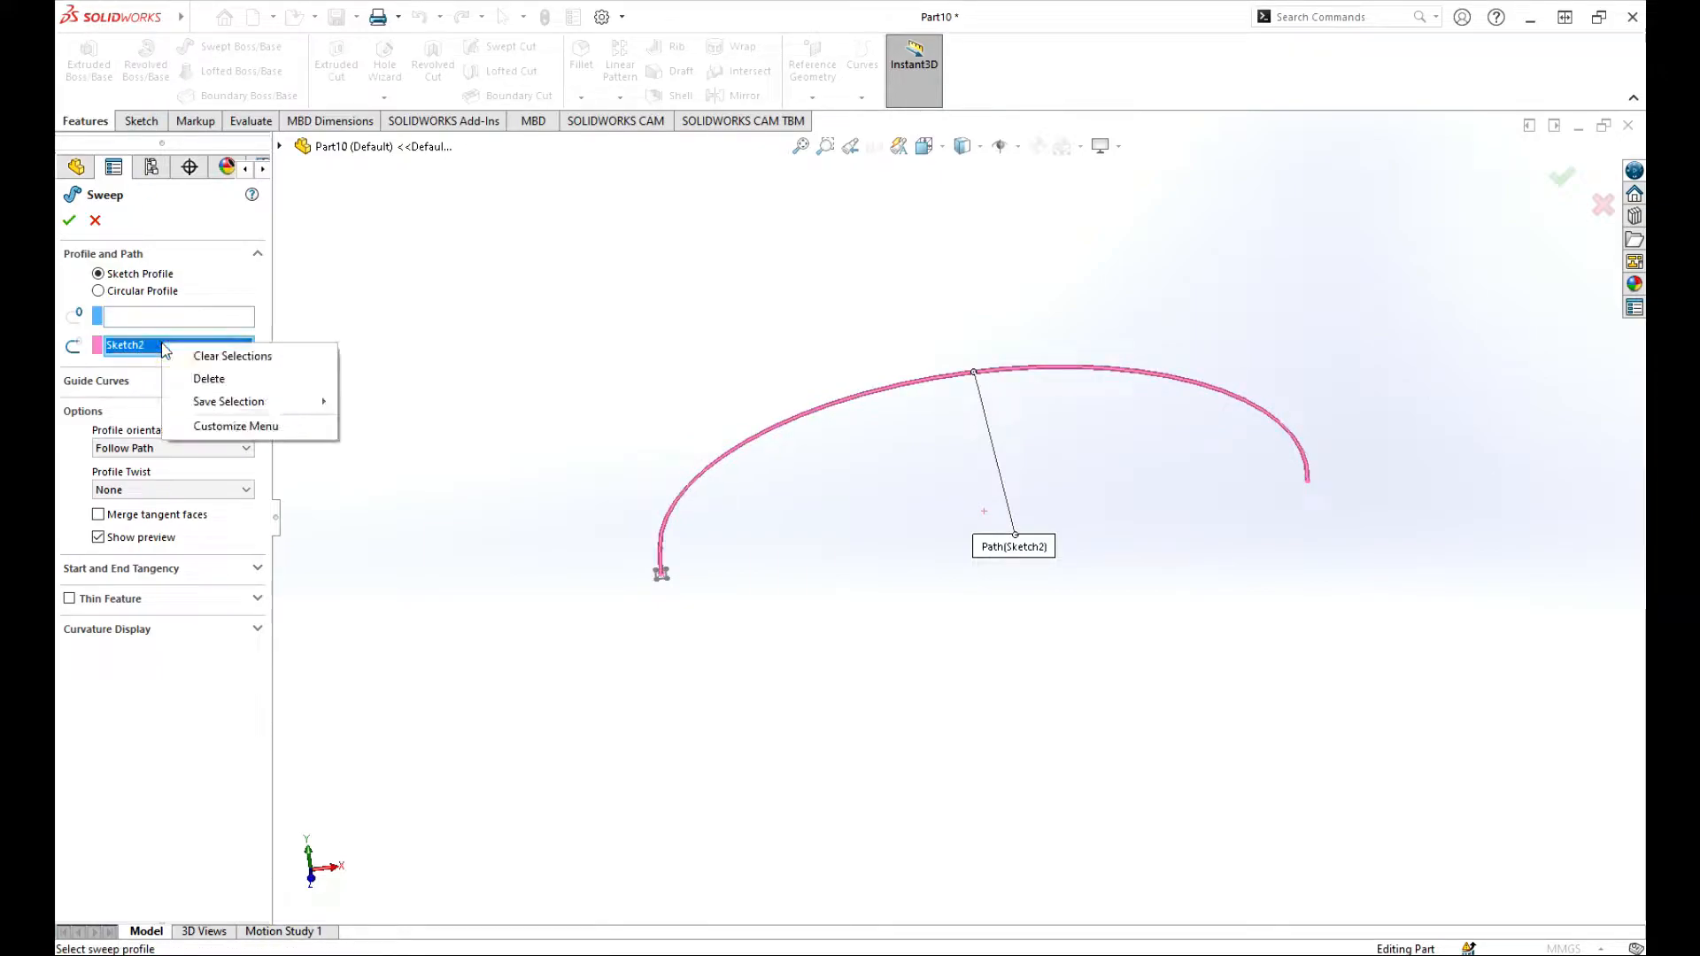
{"action": "left_click", "coordinate": [203, 354]}
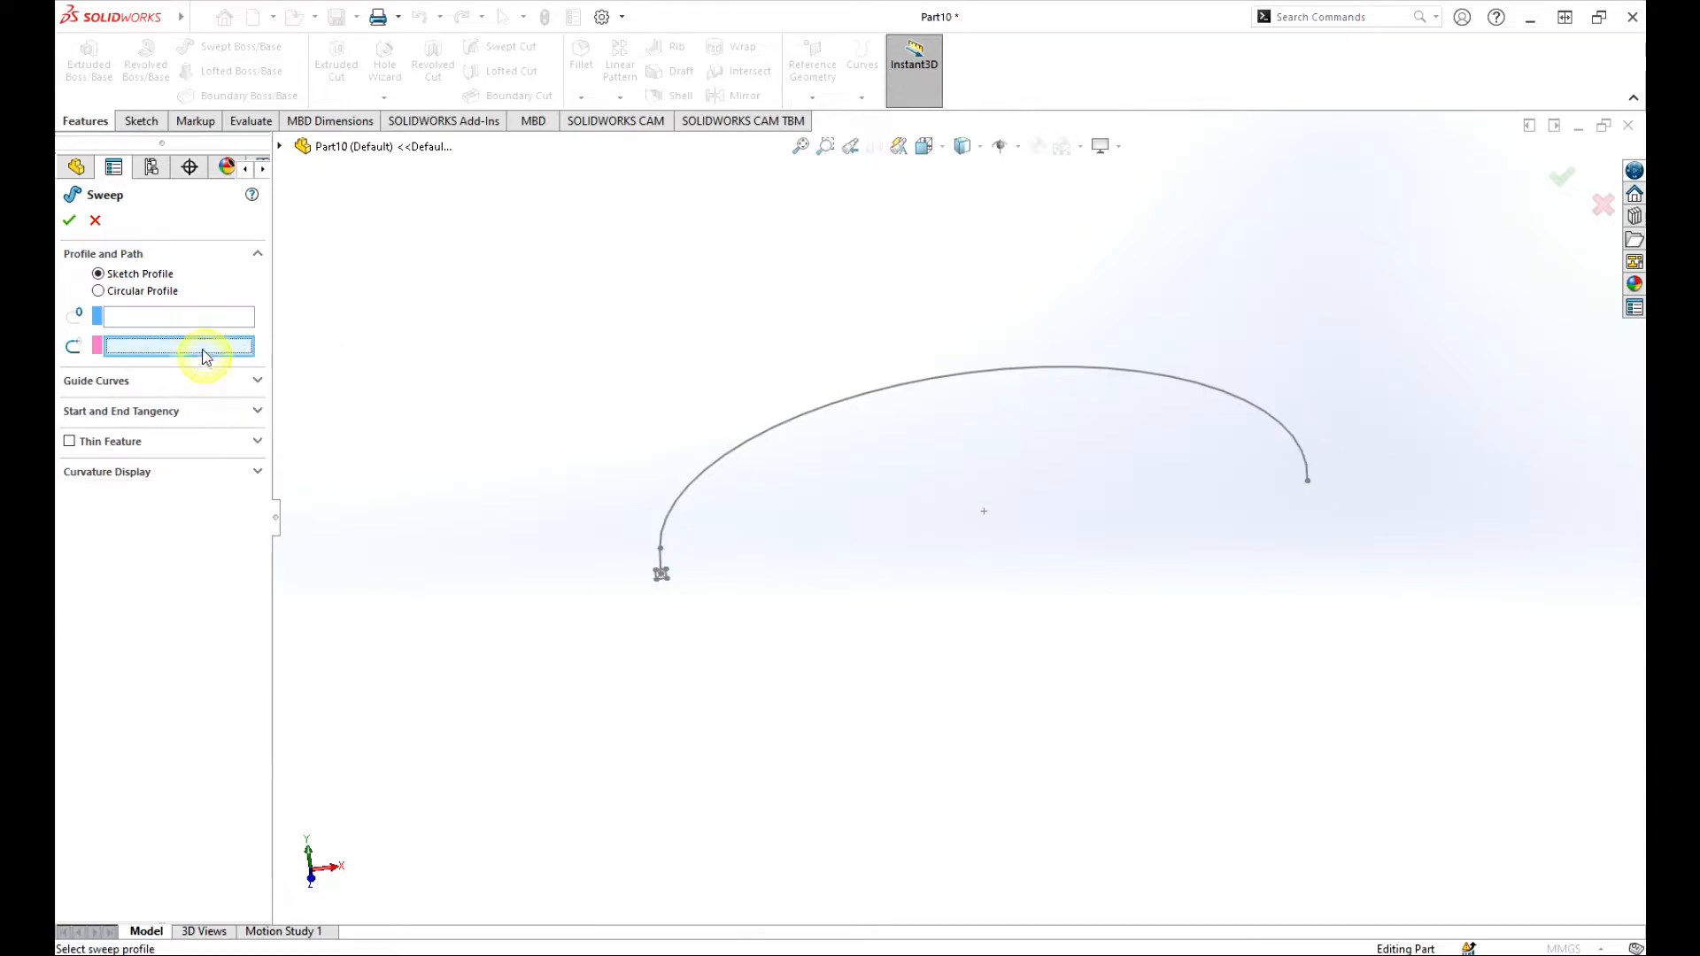
Step: Use the square sketch as the sweep profile and the line-and-arc sketch as the sweep path
{"action": "left_click", "coordinate": [129, 316]}
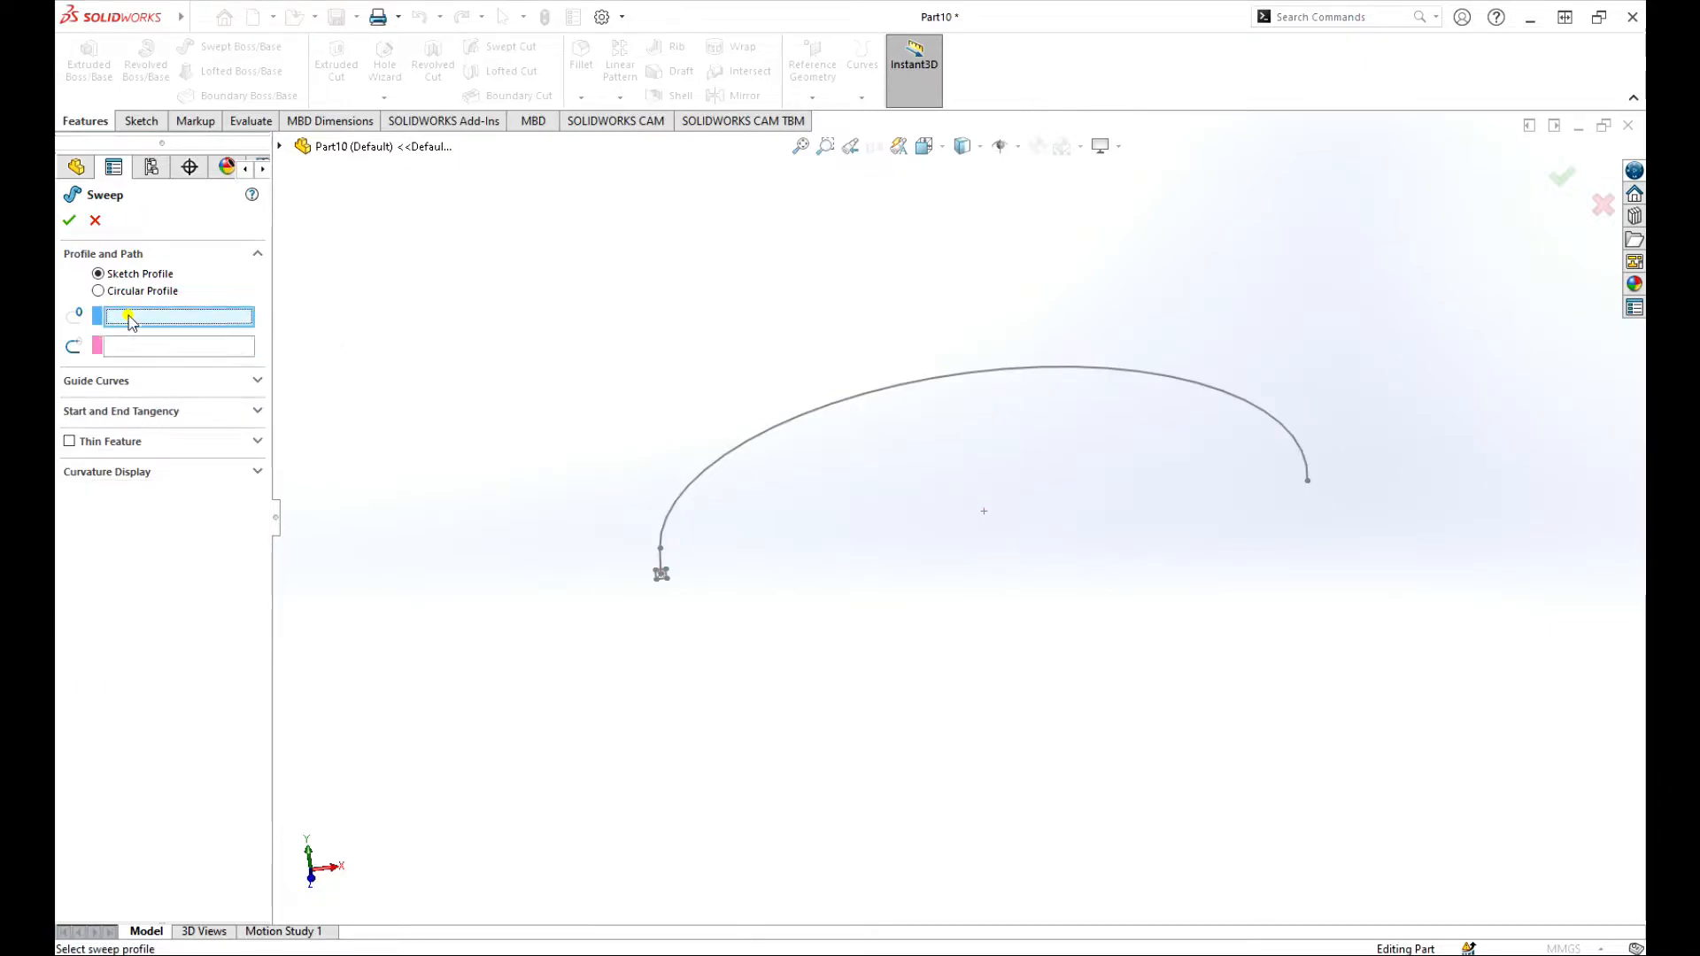
{"action": "left_click", "coordinate": [279, 145]}
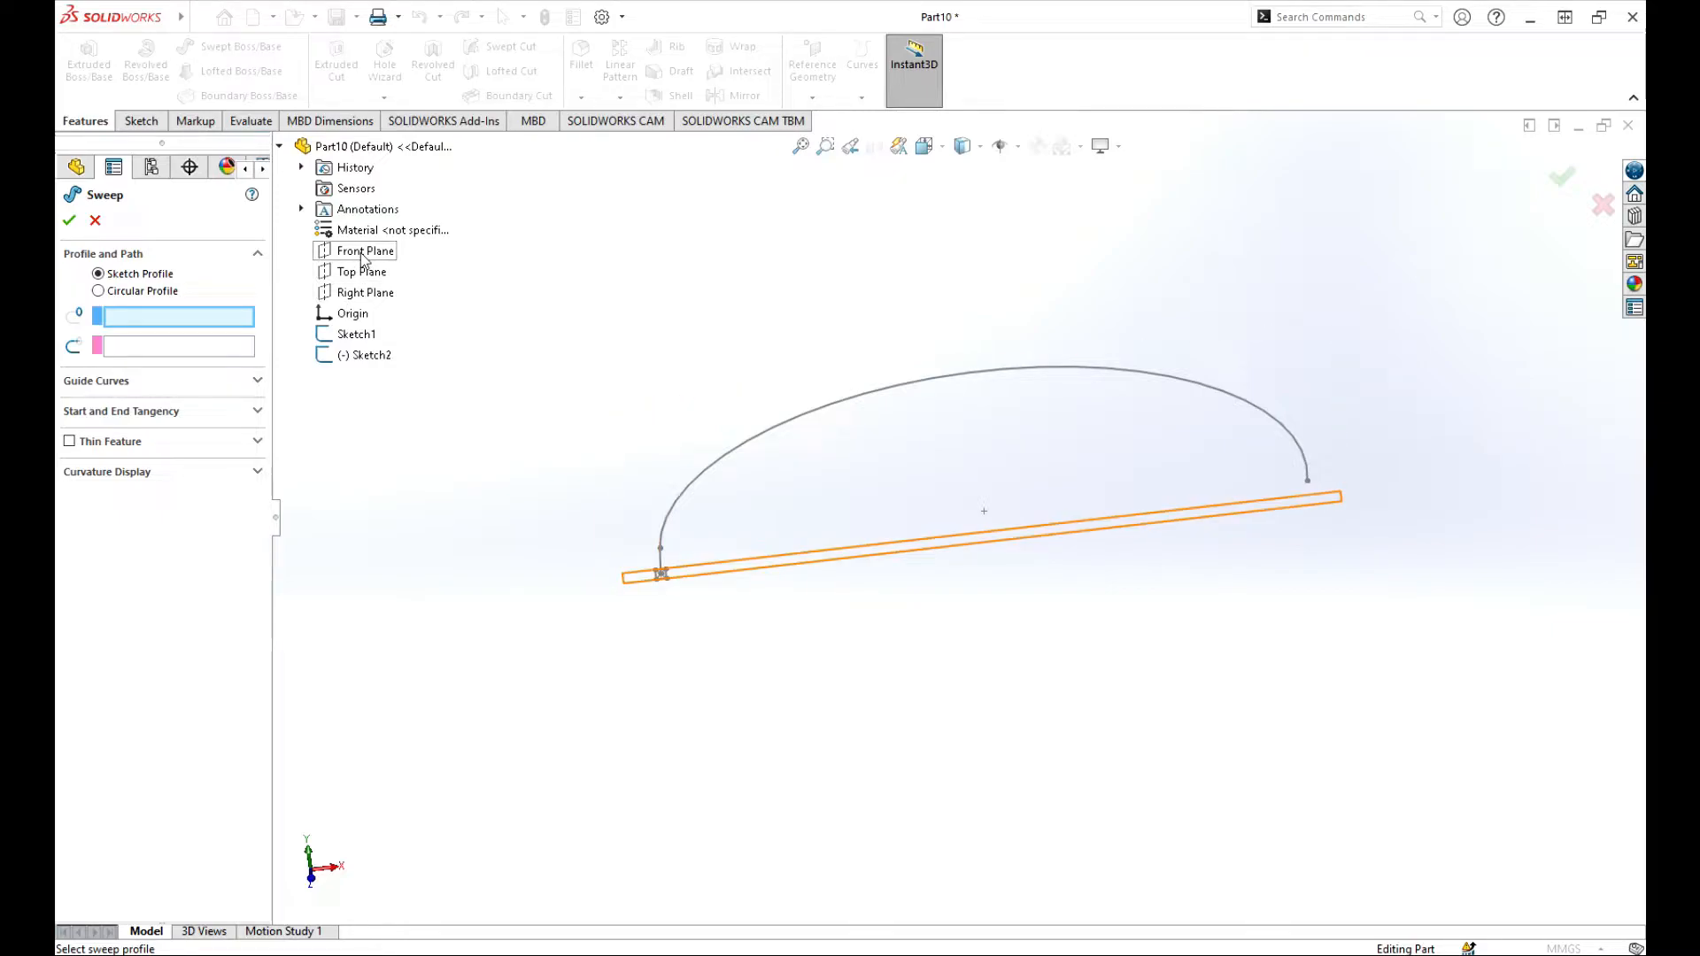
{"action": "left_click", "coordinate": [358, 337]}
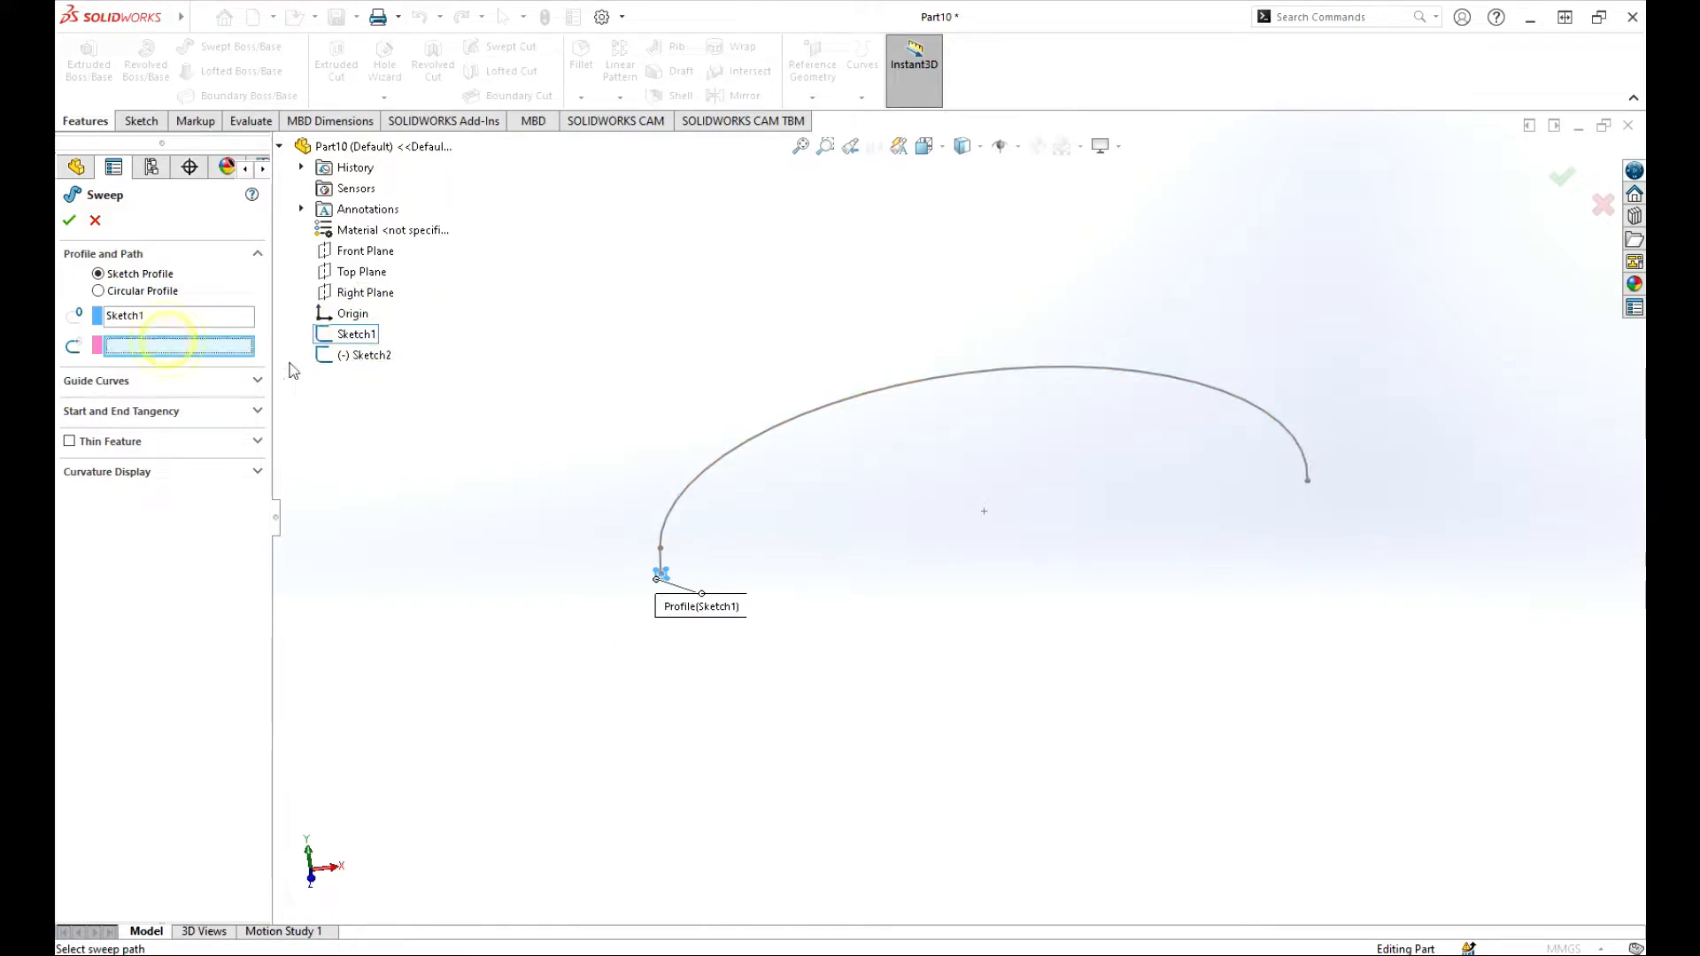
{"action": "left_click", "coordinate": [363, 355]}
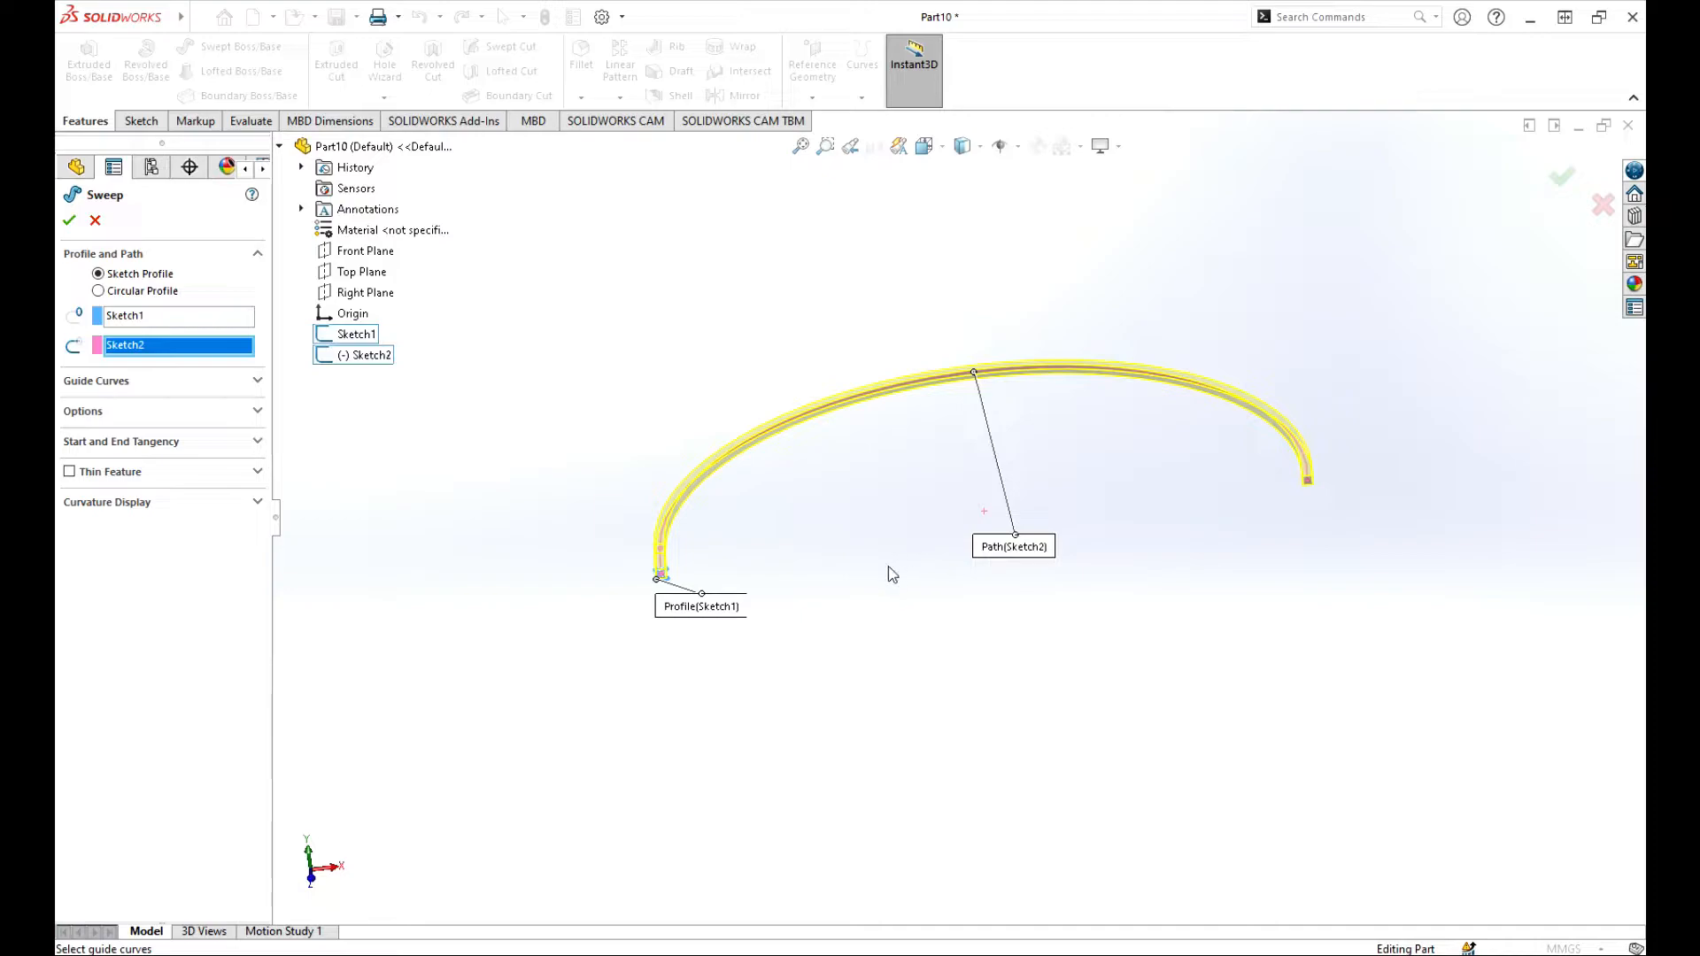
{"action": "scroll", "coordinate": [718, 609], "scroll_direction": "down", "scroll_amount": 4}
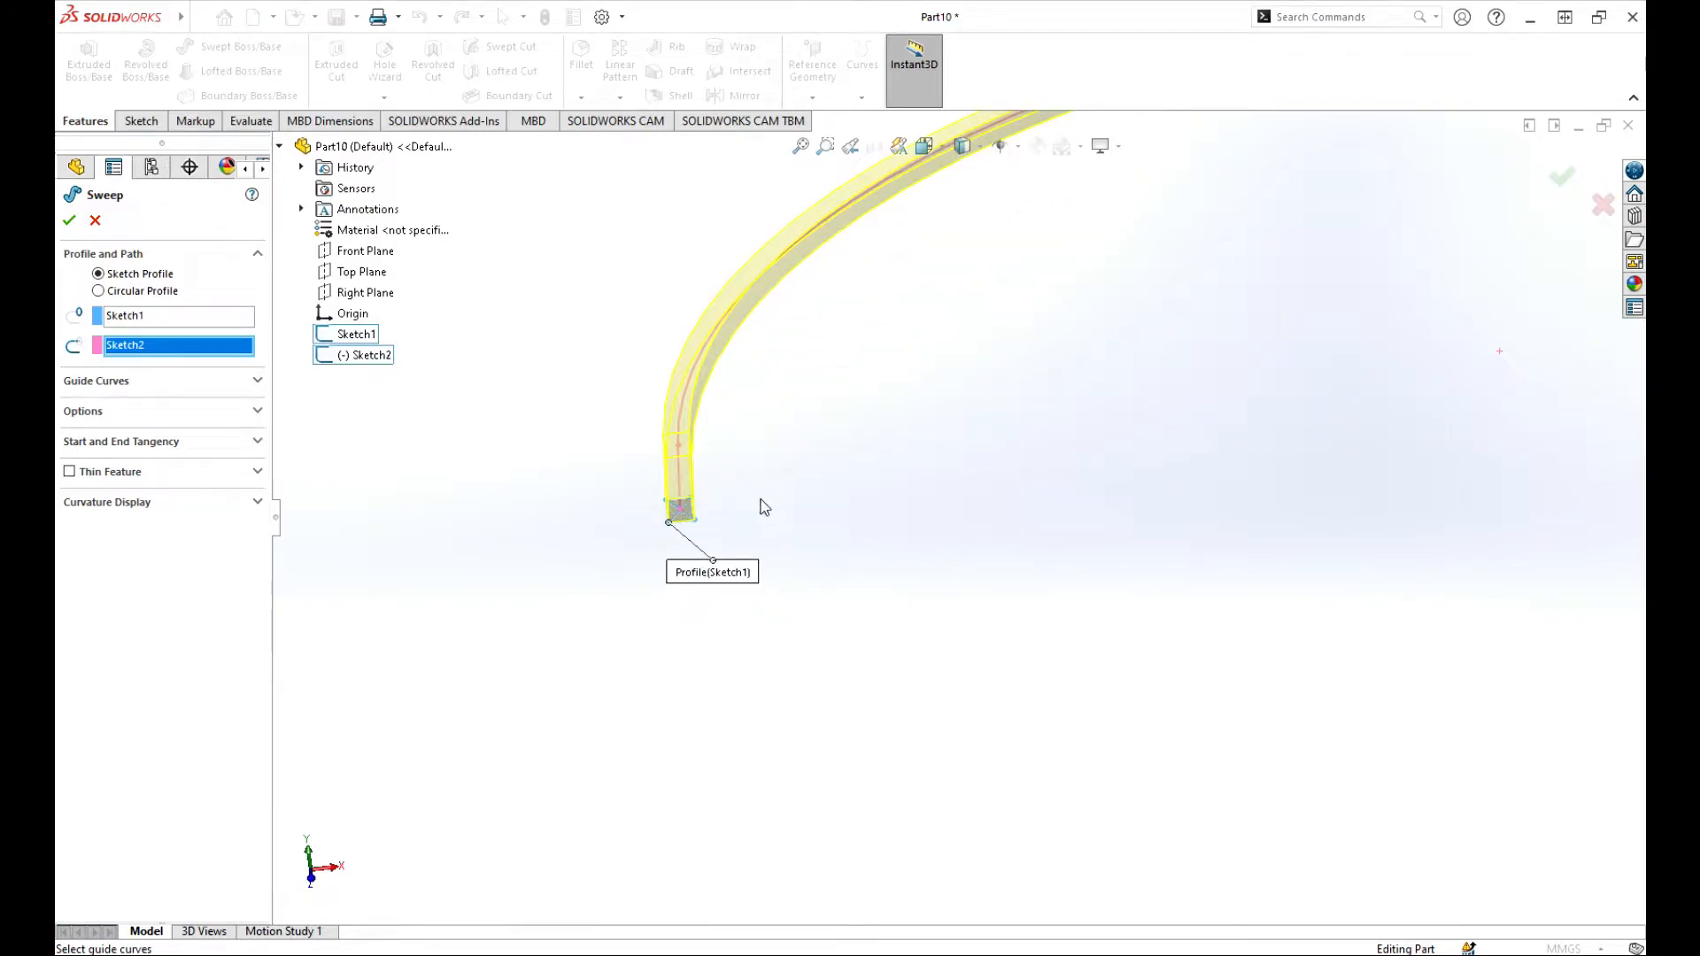
{"action": "scroll", "coordinate": [619, 505], "scroll_direction": "up", "scroll_amount": 6}
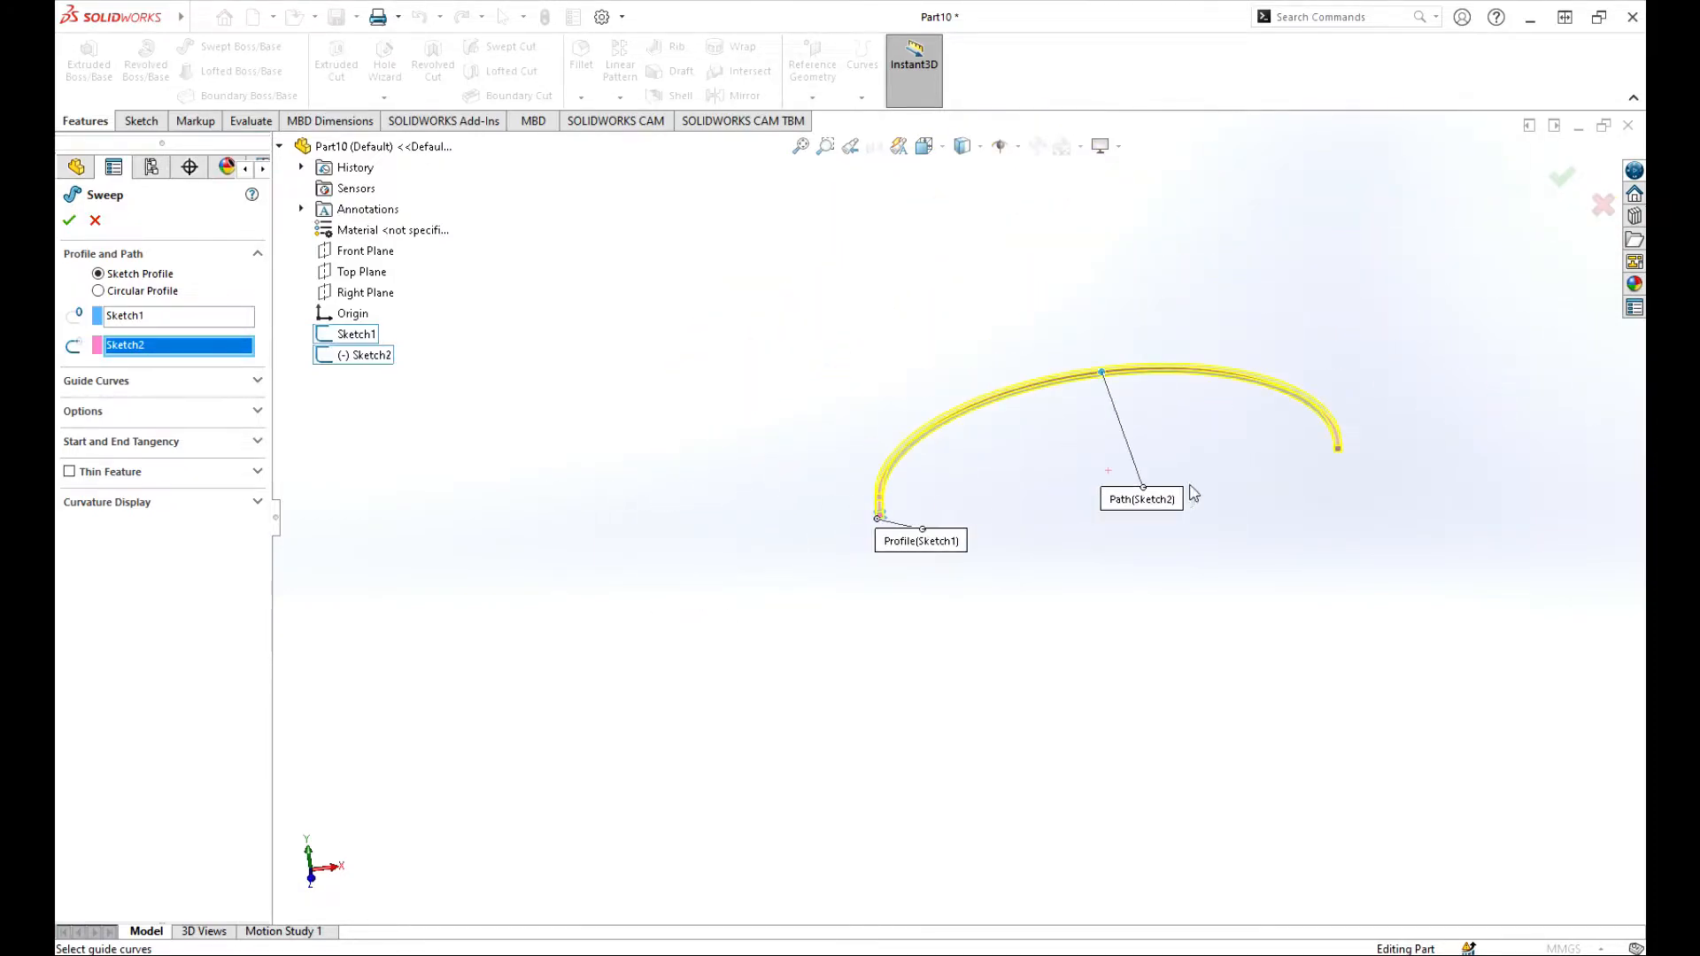
{"action": "scroll", "coordinate": [1290, 451], "scroll_direction": "down", "scroll_amount": 3}
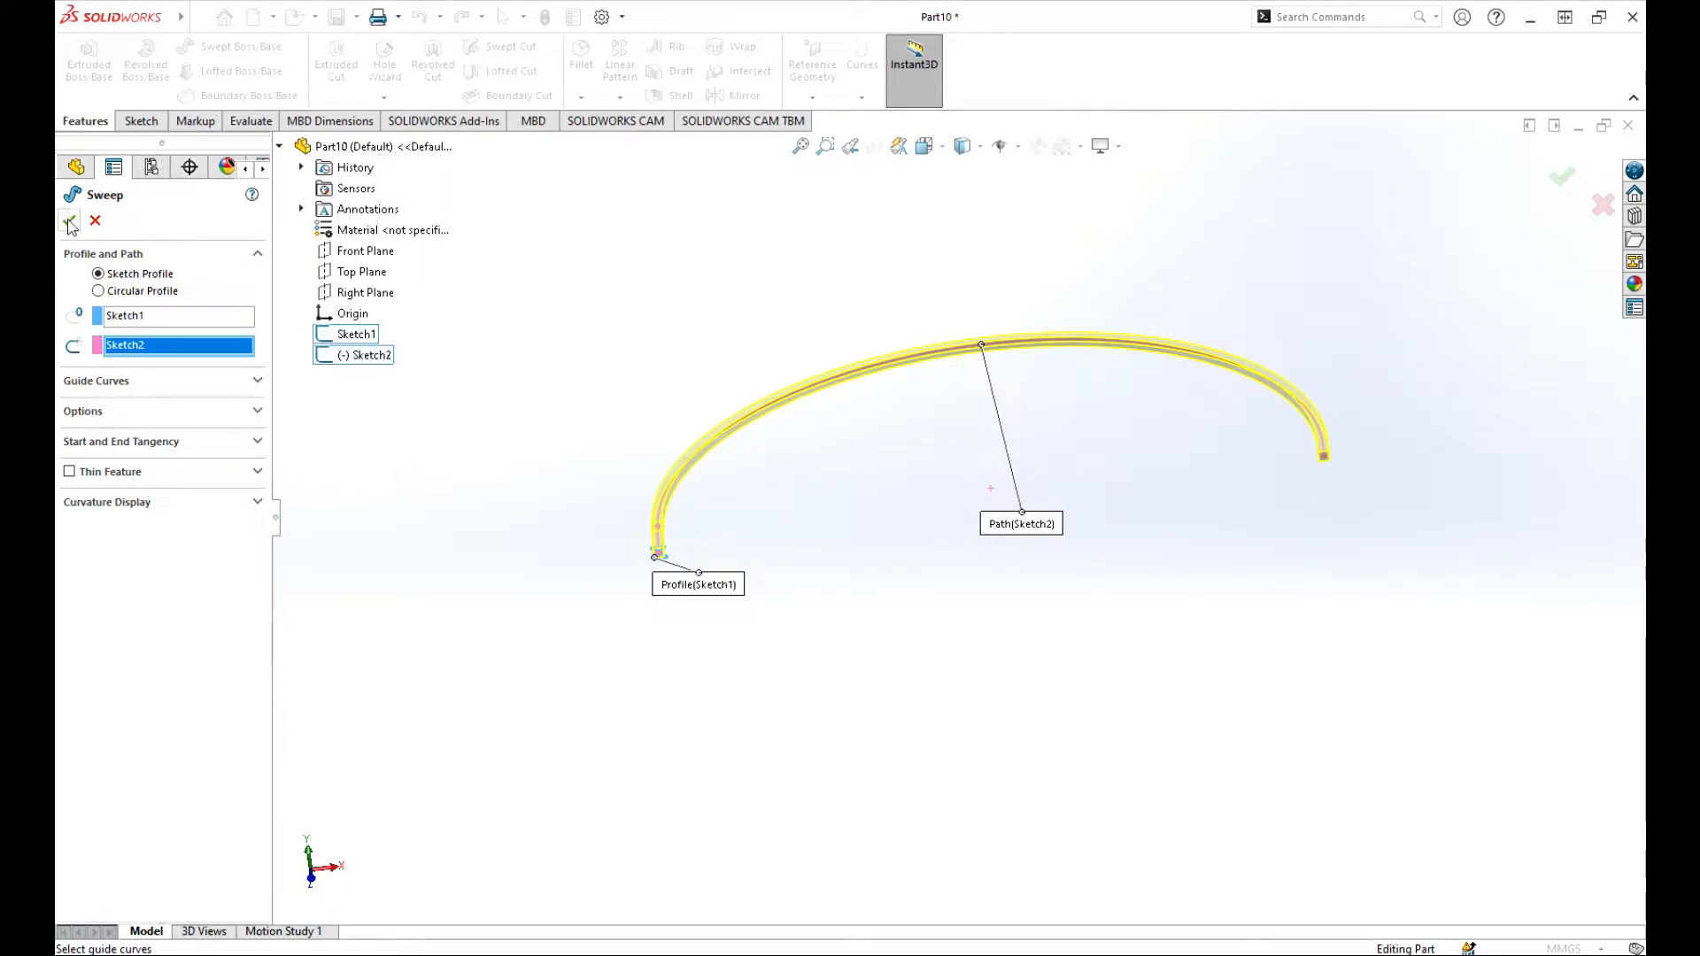
Step: Try the Keep Normal Constant profile orientation in the sweep options and return it to Follow Path
{"action": "left_click", "coordinate": [248, 414]}
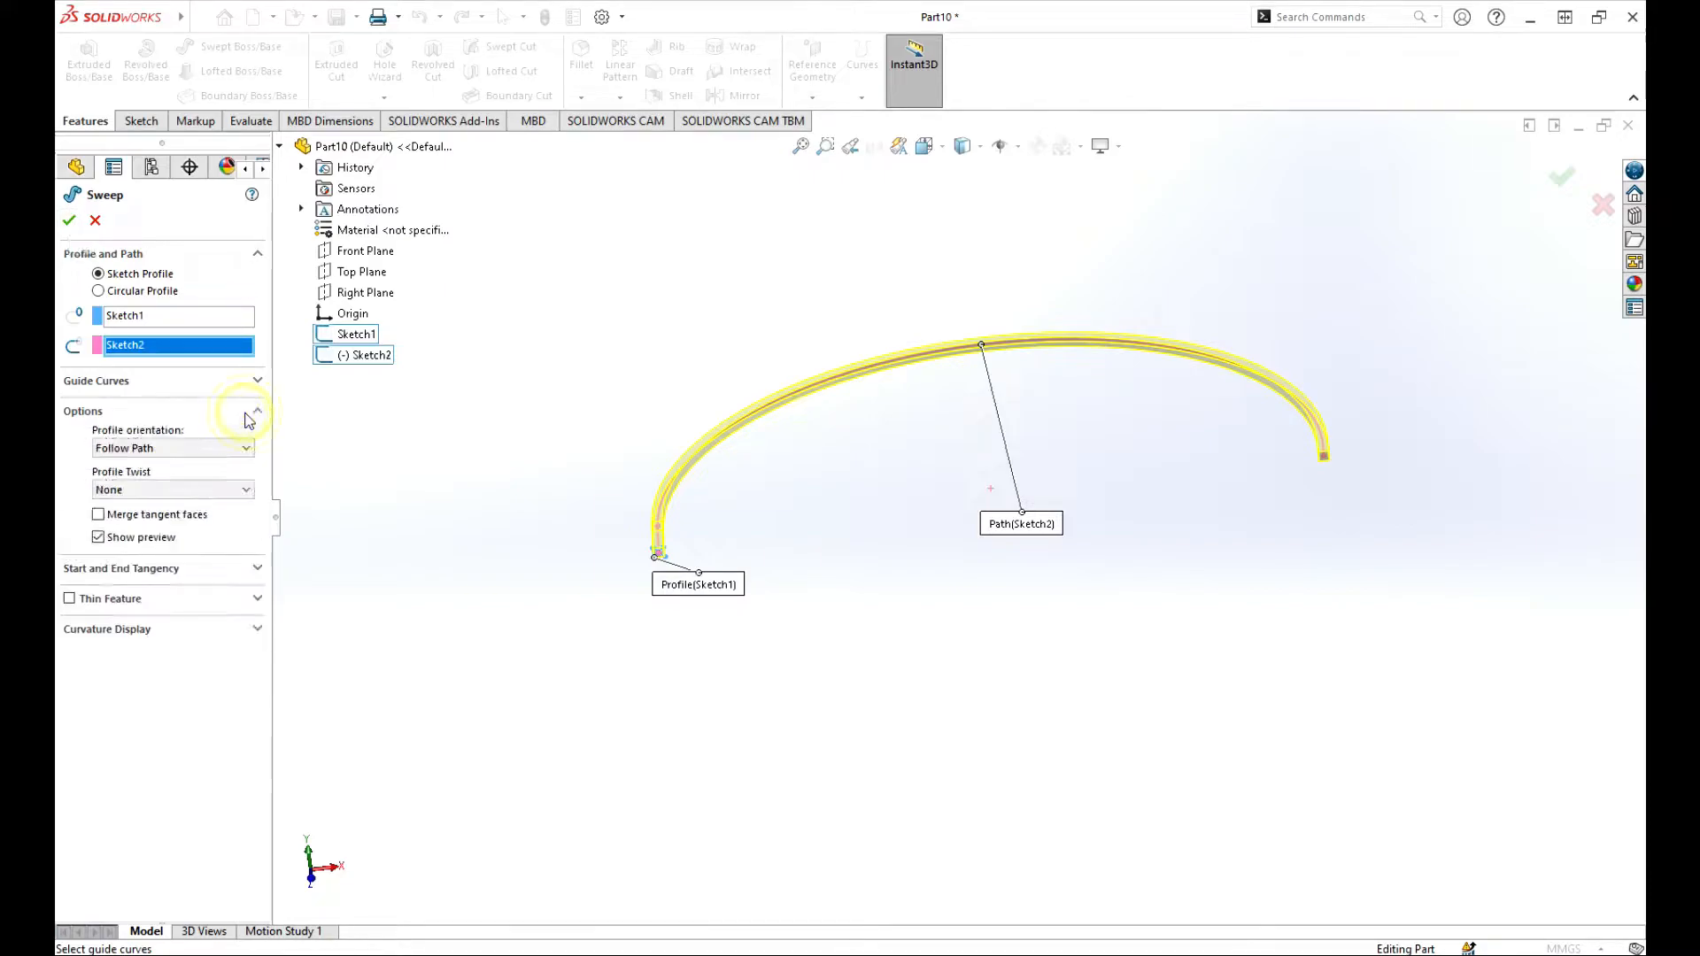
{"action": "left_click", "coordinate": [209, 448]}
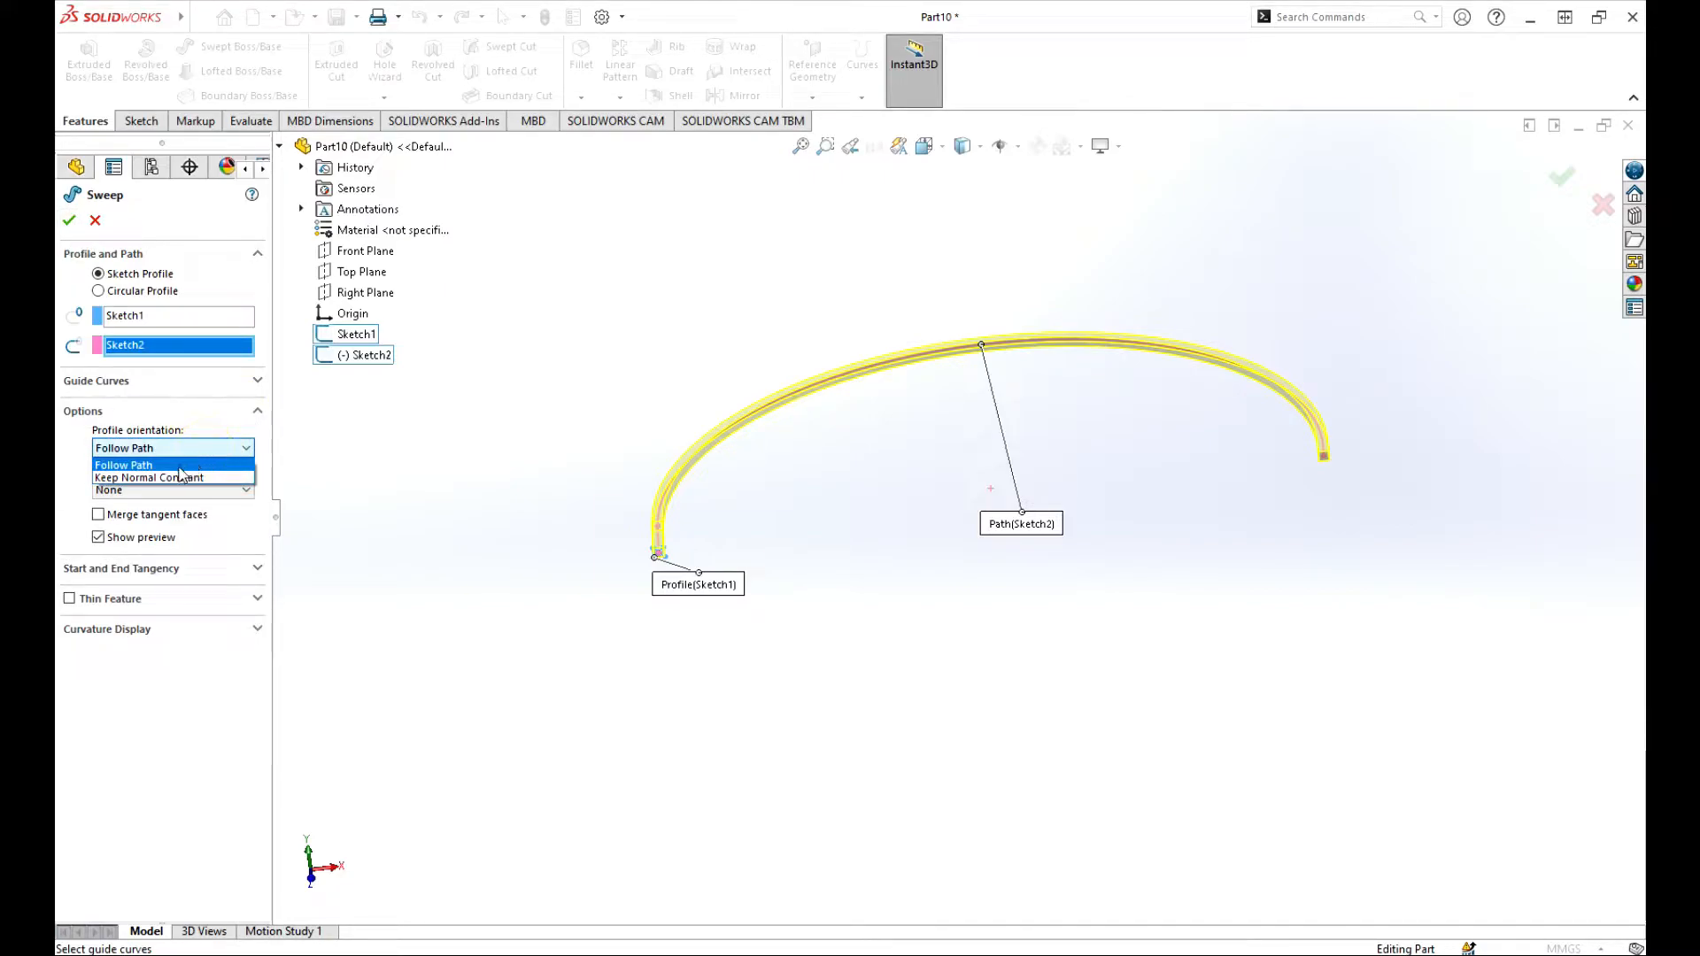
{"action": "left_click", "coordinate": [176, 478]}
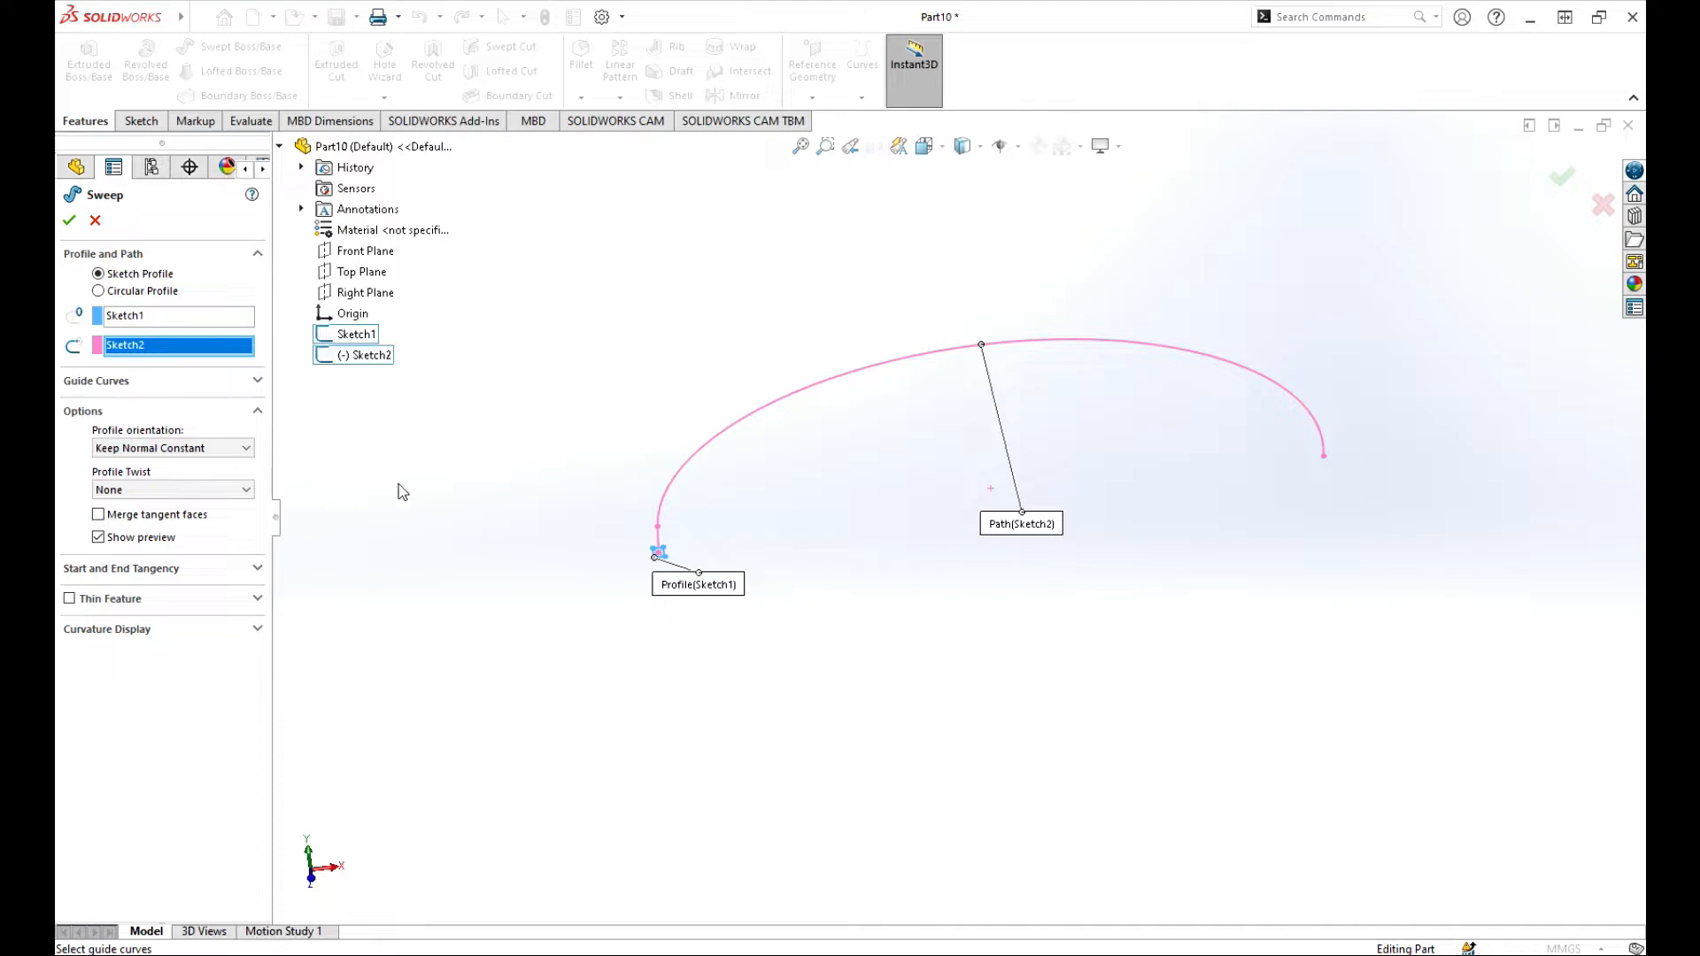
{"action": "left_click", "coordinate": [190, 455]}
{"action": "left_click", "coordinate": [176, 465]}
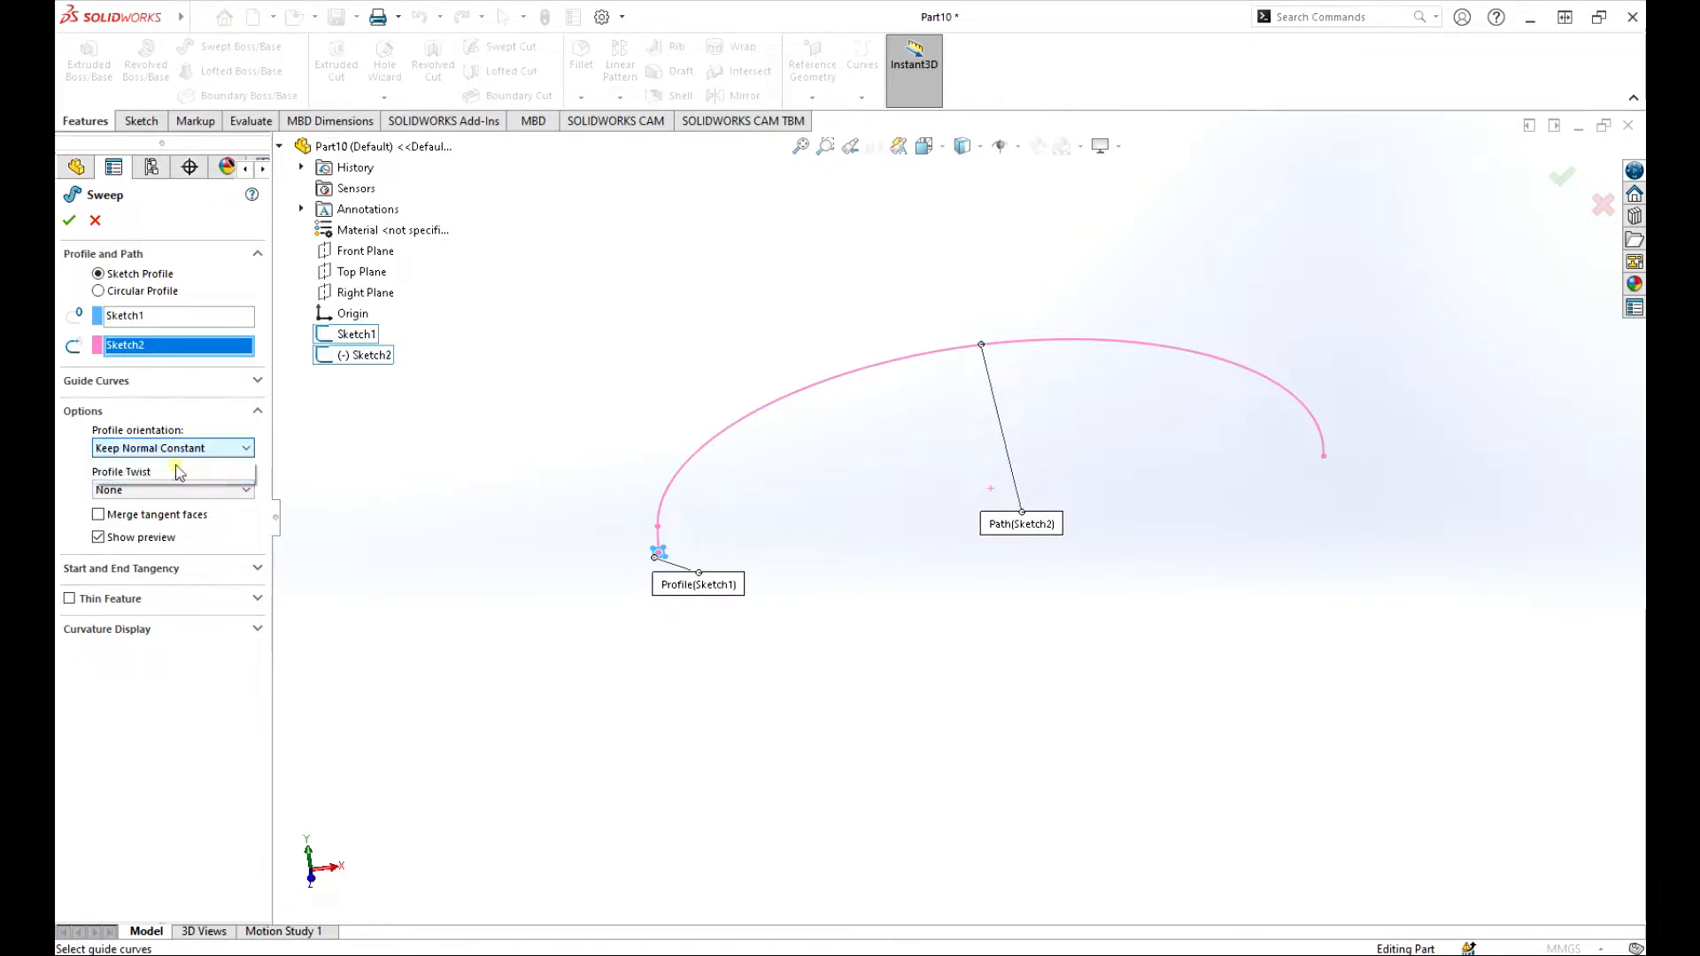
Step: Twist the sweep profile by a specified twist value, controlled in revolutions, with 2 revolutions
{"action": "left_click", "coordinate": [184, 489]}
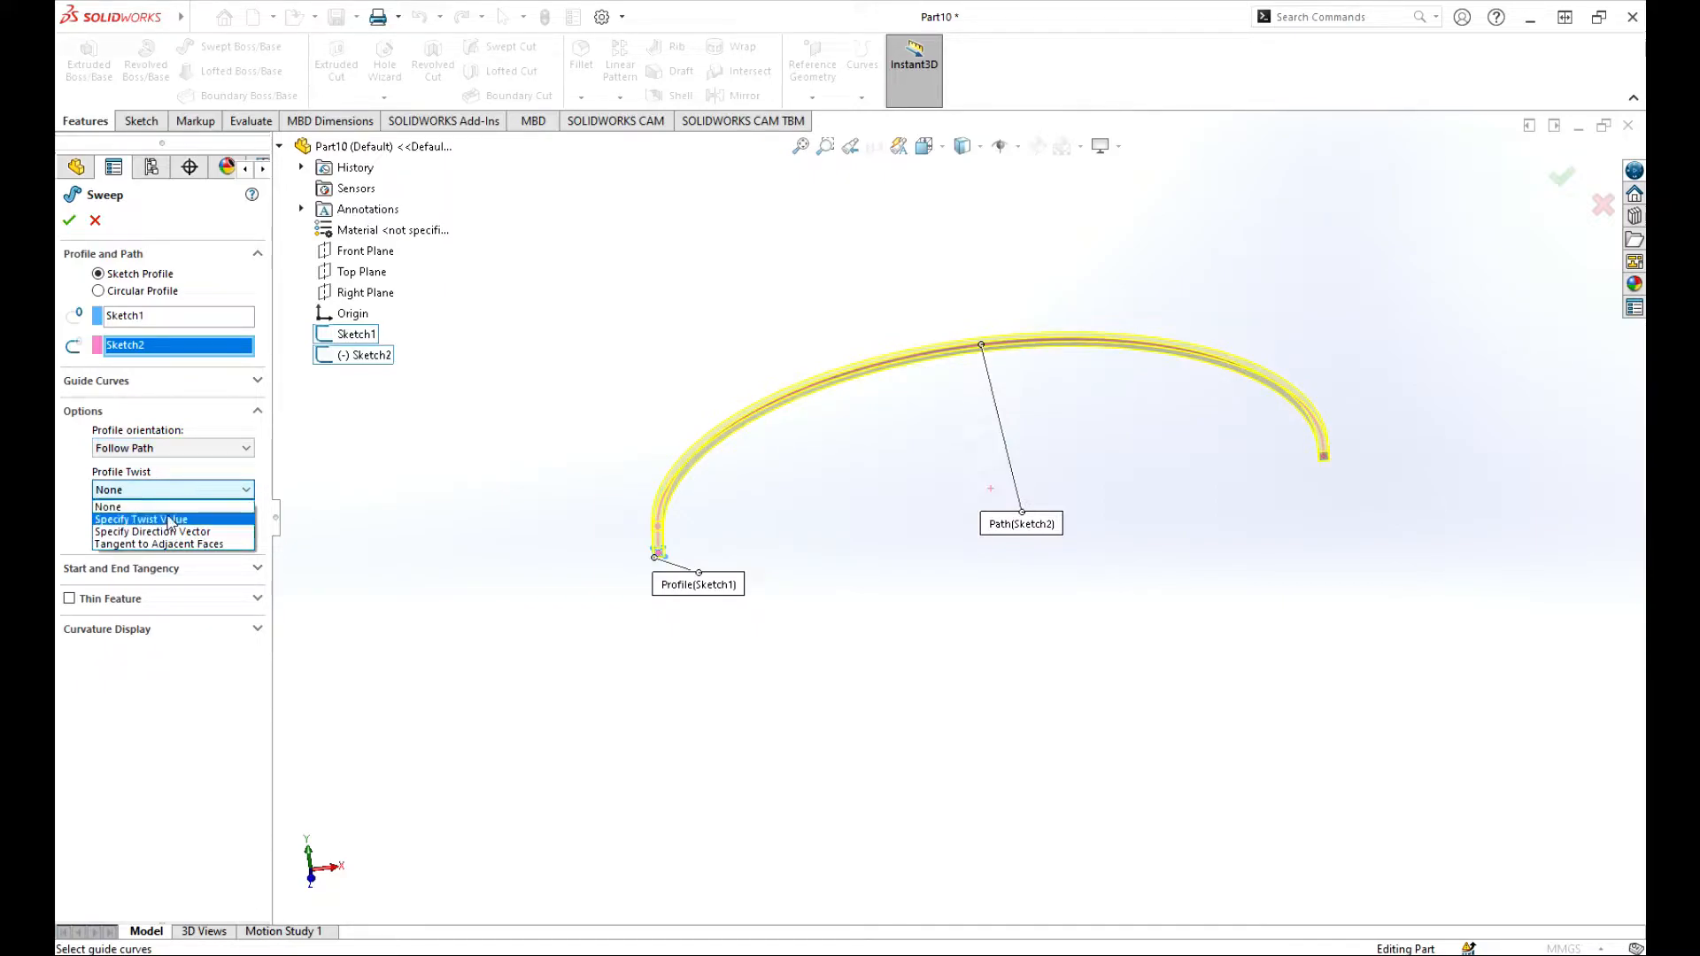
{"action": "left_click", "coordinate": [170, 520]}
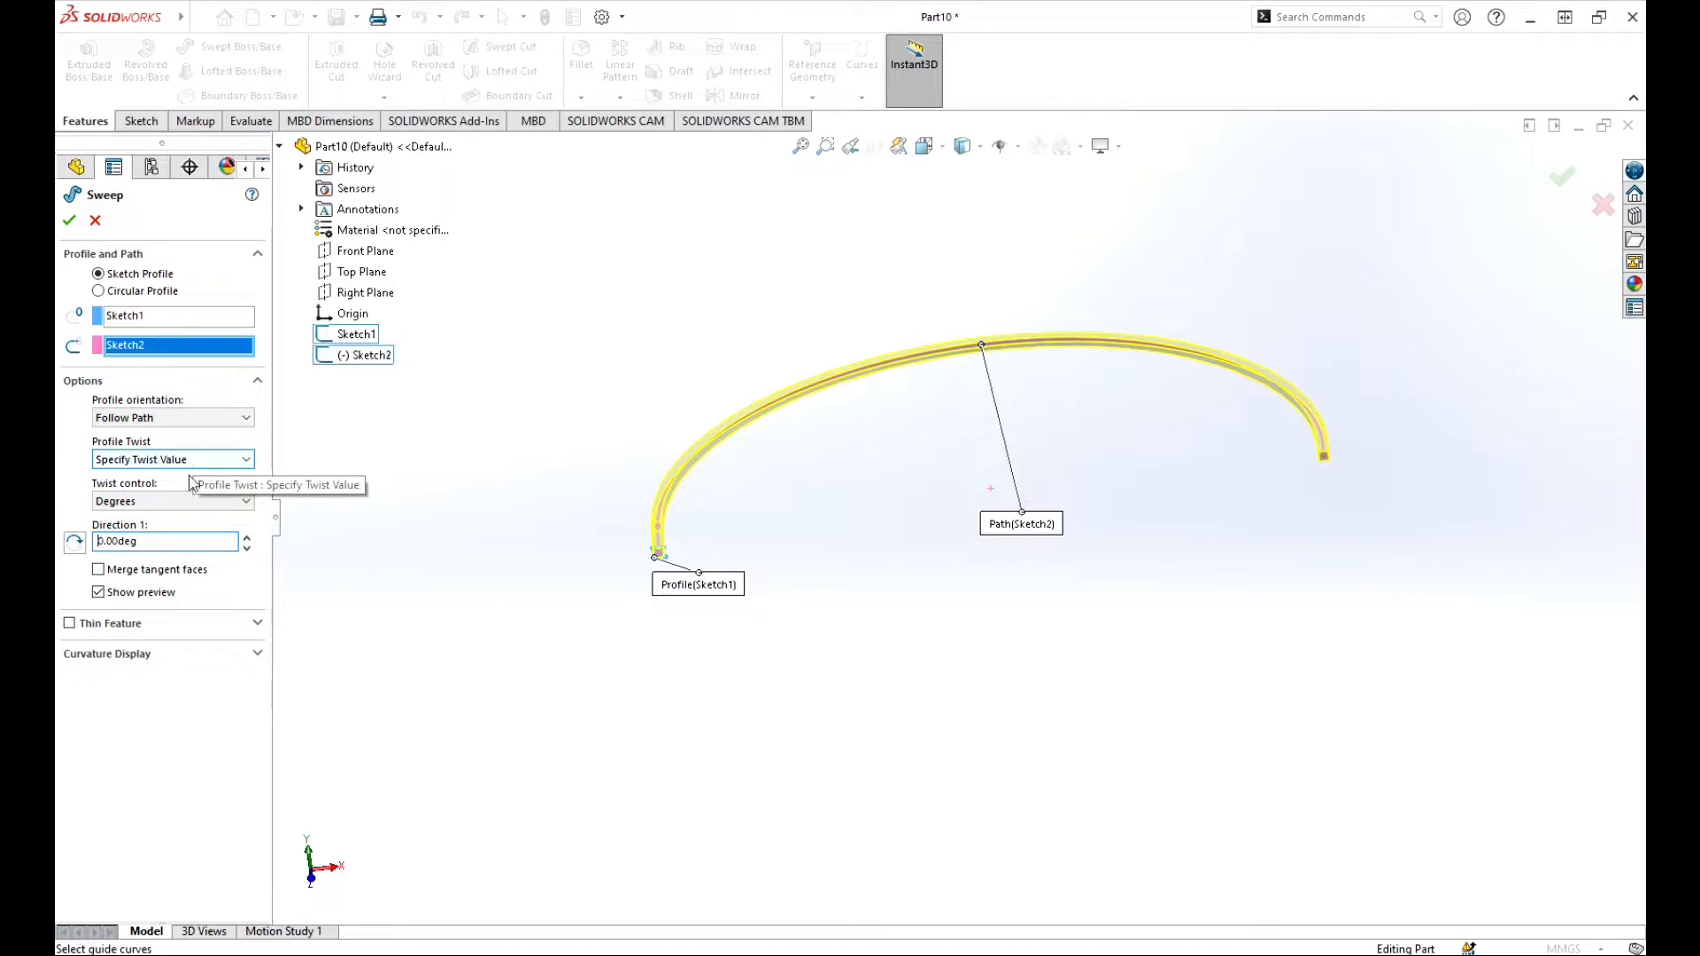
{"action": "left_click", "coordinate": [187, 502]}
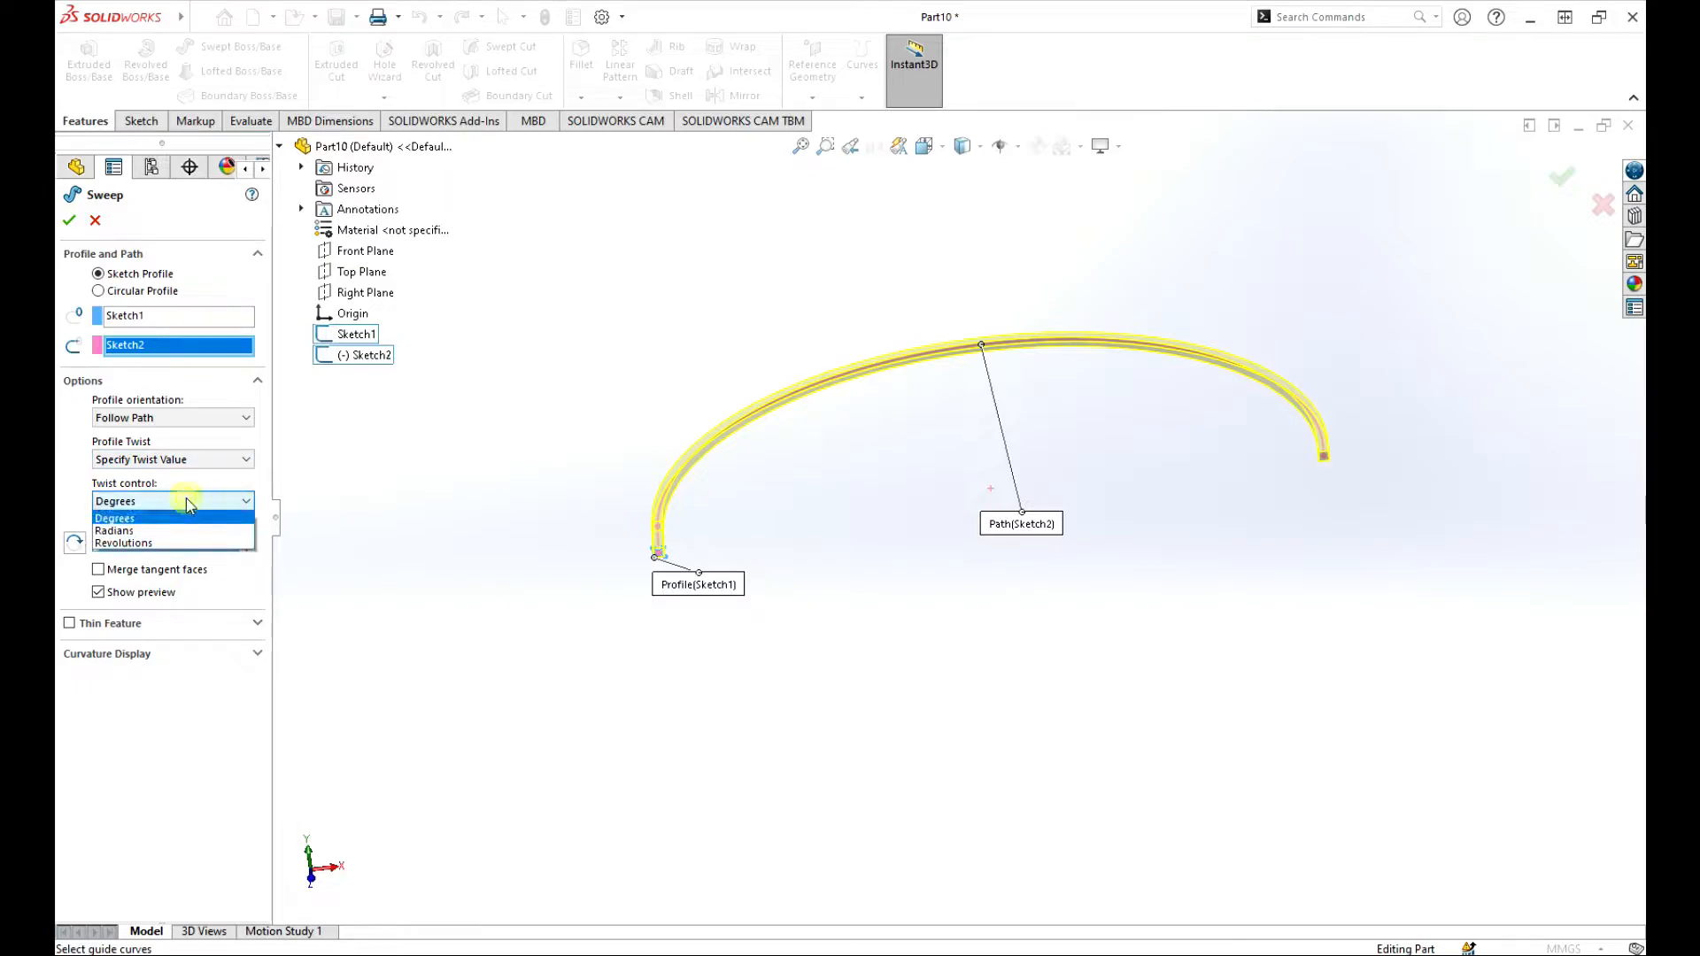
{"action": "left_click", "coordinate": [152, 544]}
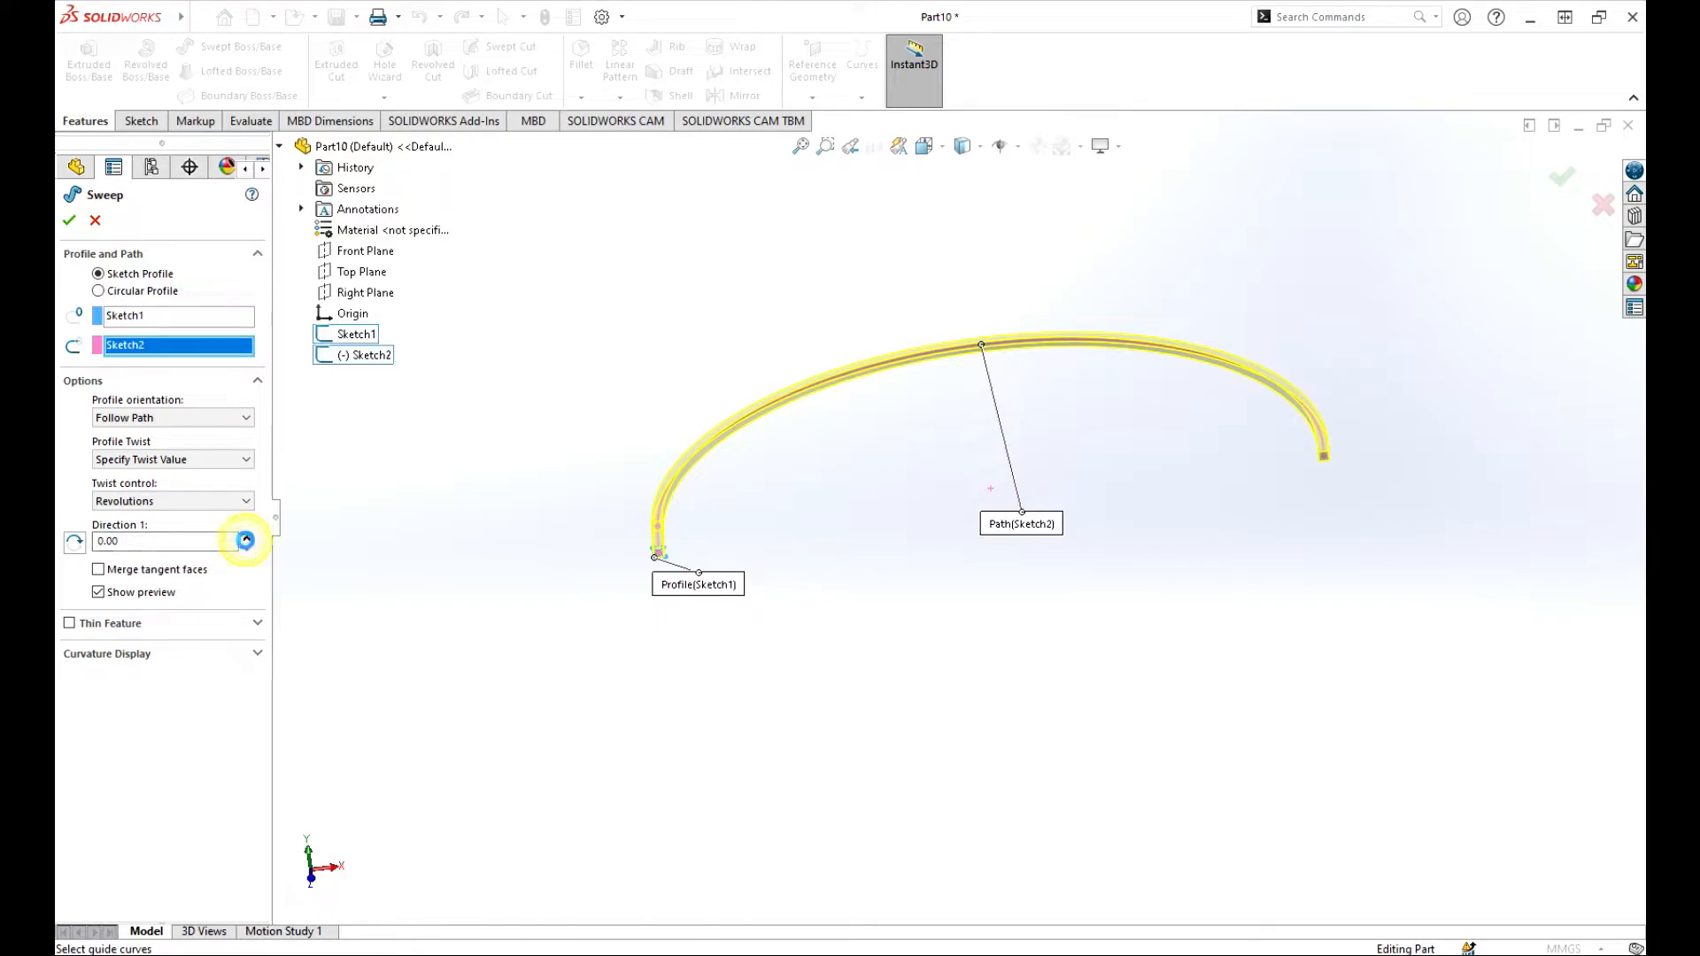
{"action": "left_click", "coordinate": [246, 537]}
{"action": "left_click", "coordinate": [246, 537]}
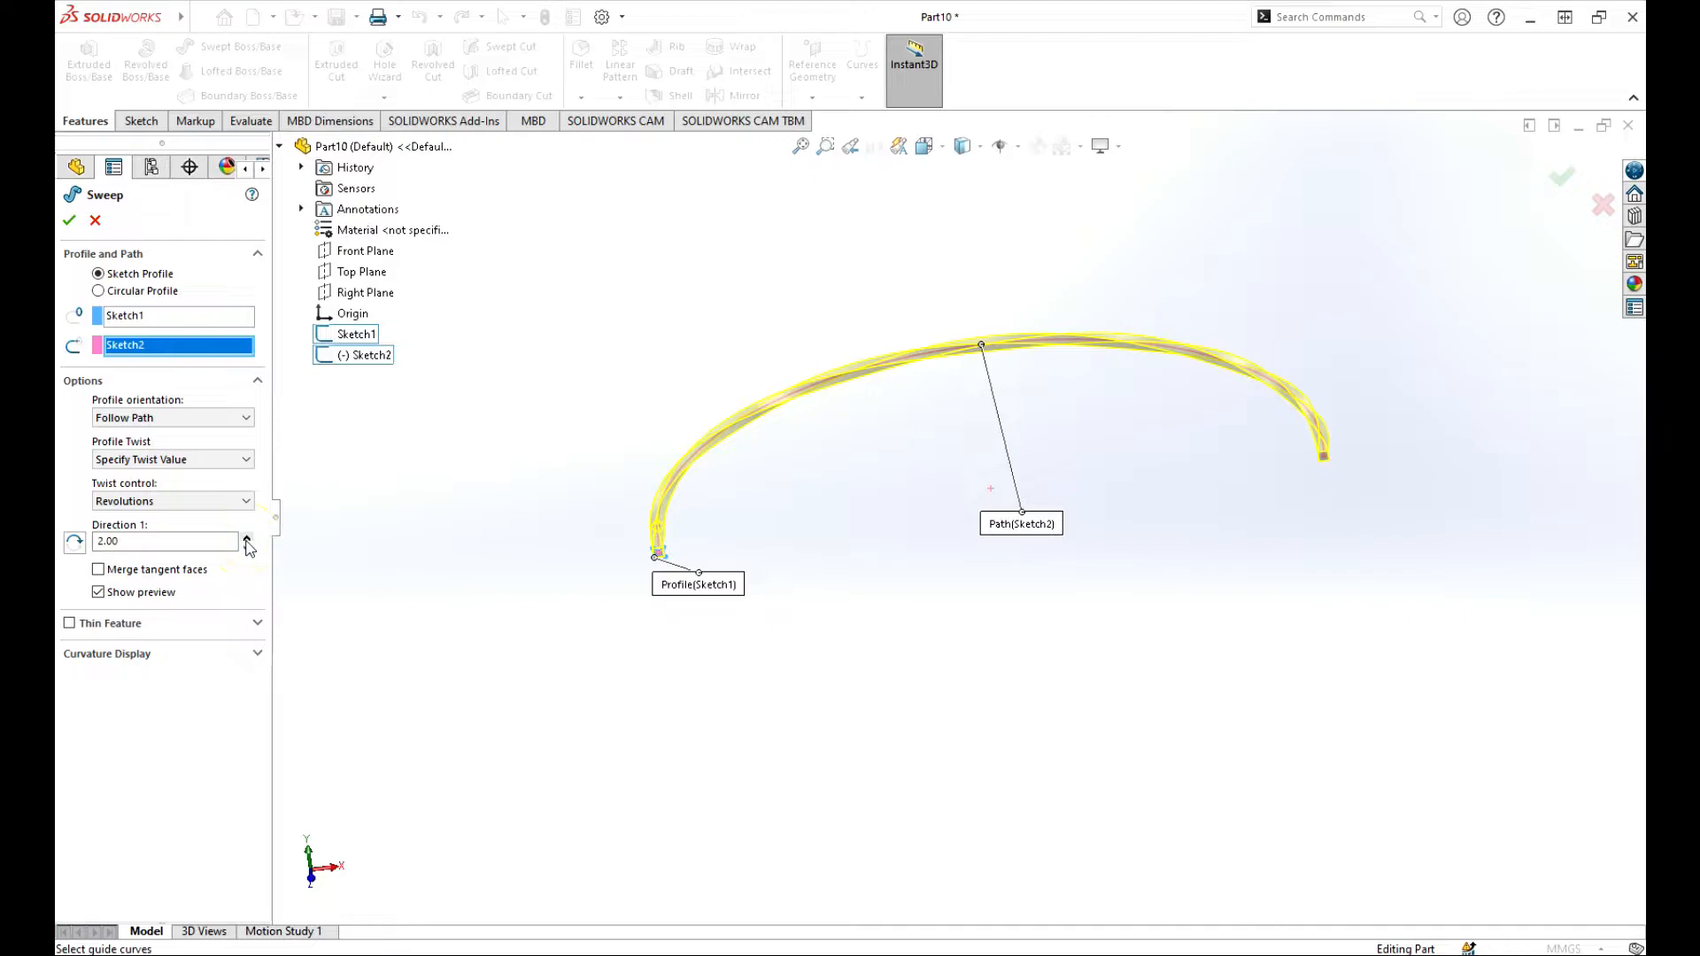
{"action": "left_click", "coordinate": [247, 537]}
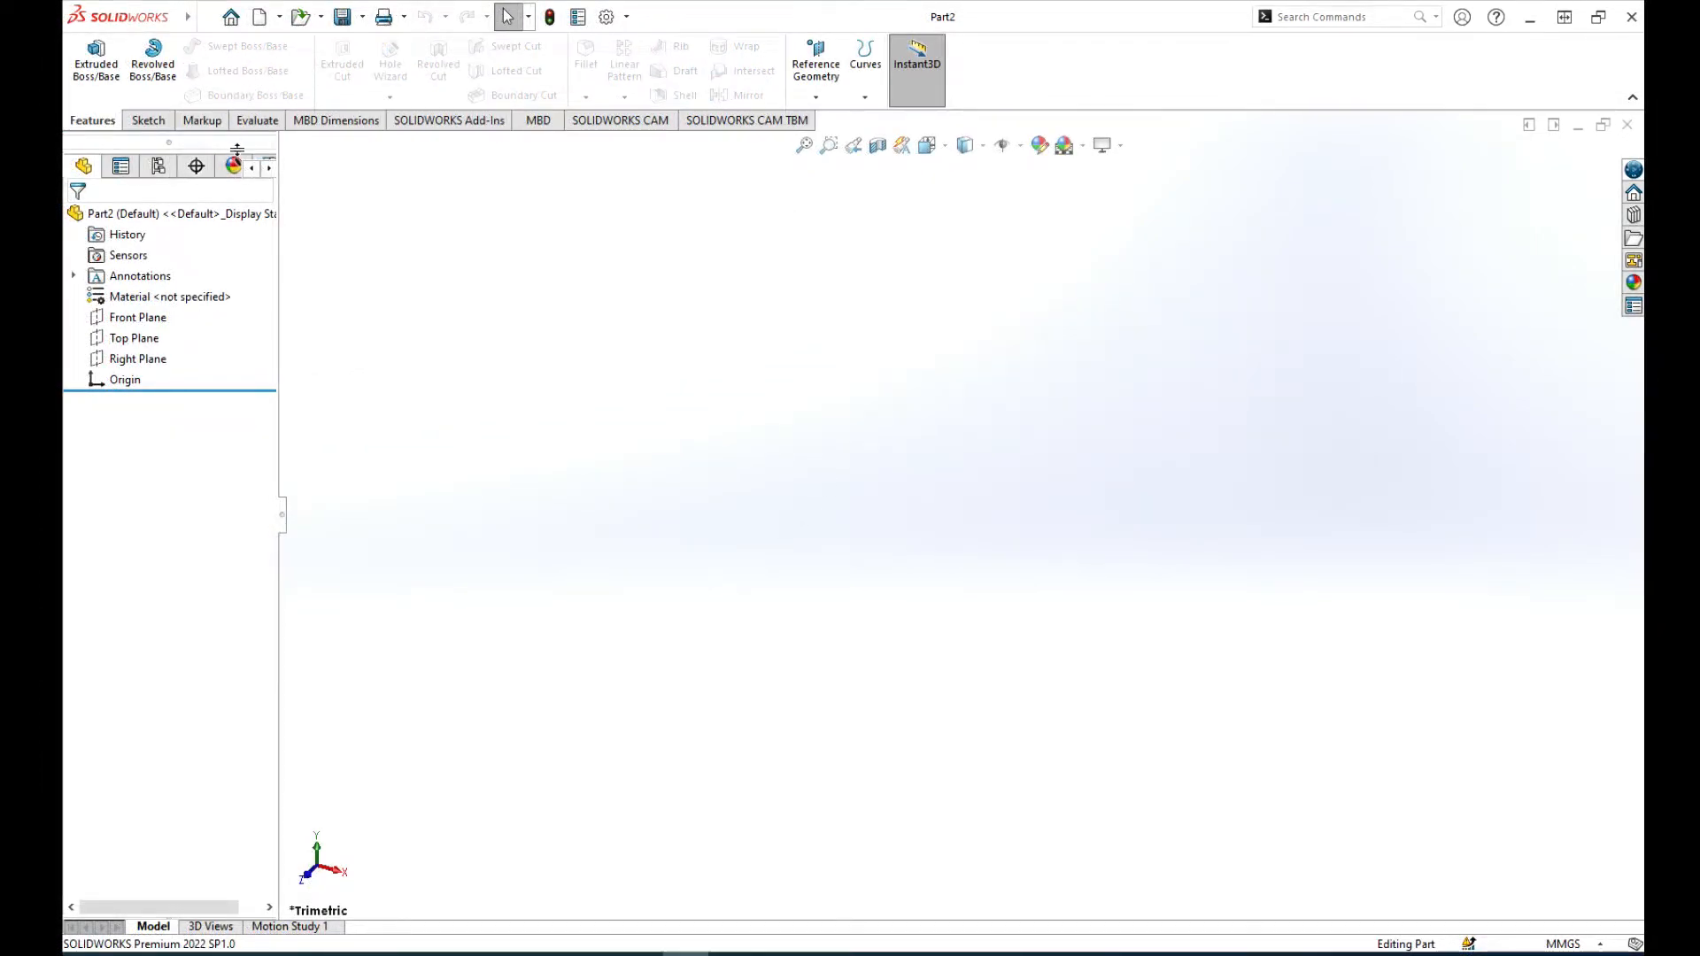
Step: Sketch a center rectangle about 120 by 63 mm on the Top Plane, centred on the origin, and exit the sketch
{"action": "left_click", "coordinate": [160, 123]}
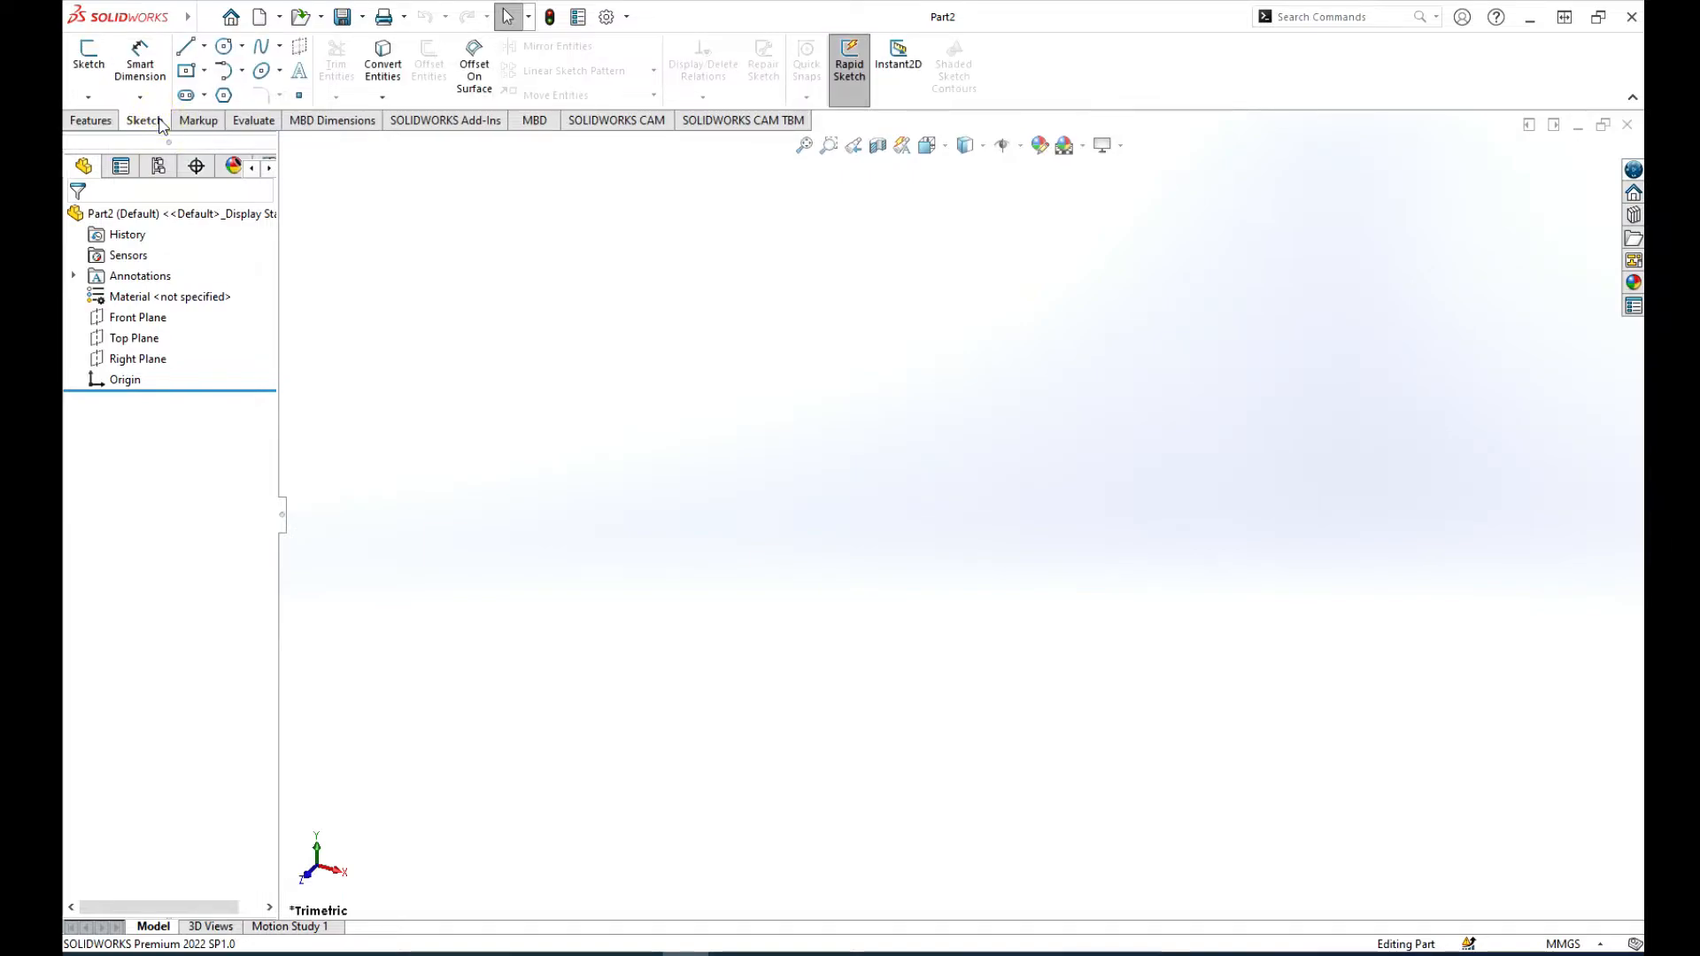
{"action": "left_click", "coordinate": [89, 55]}
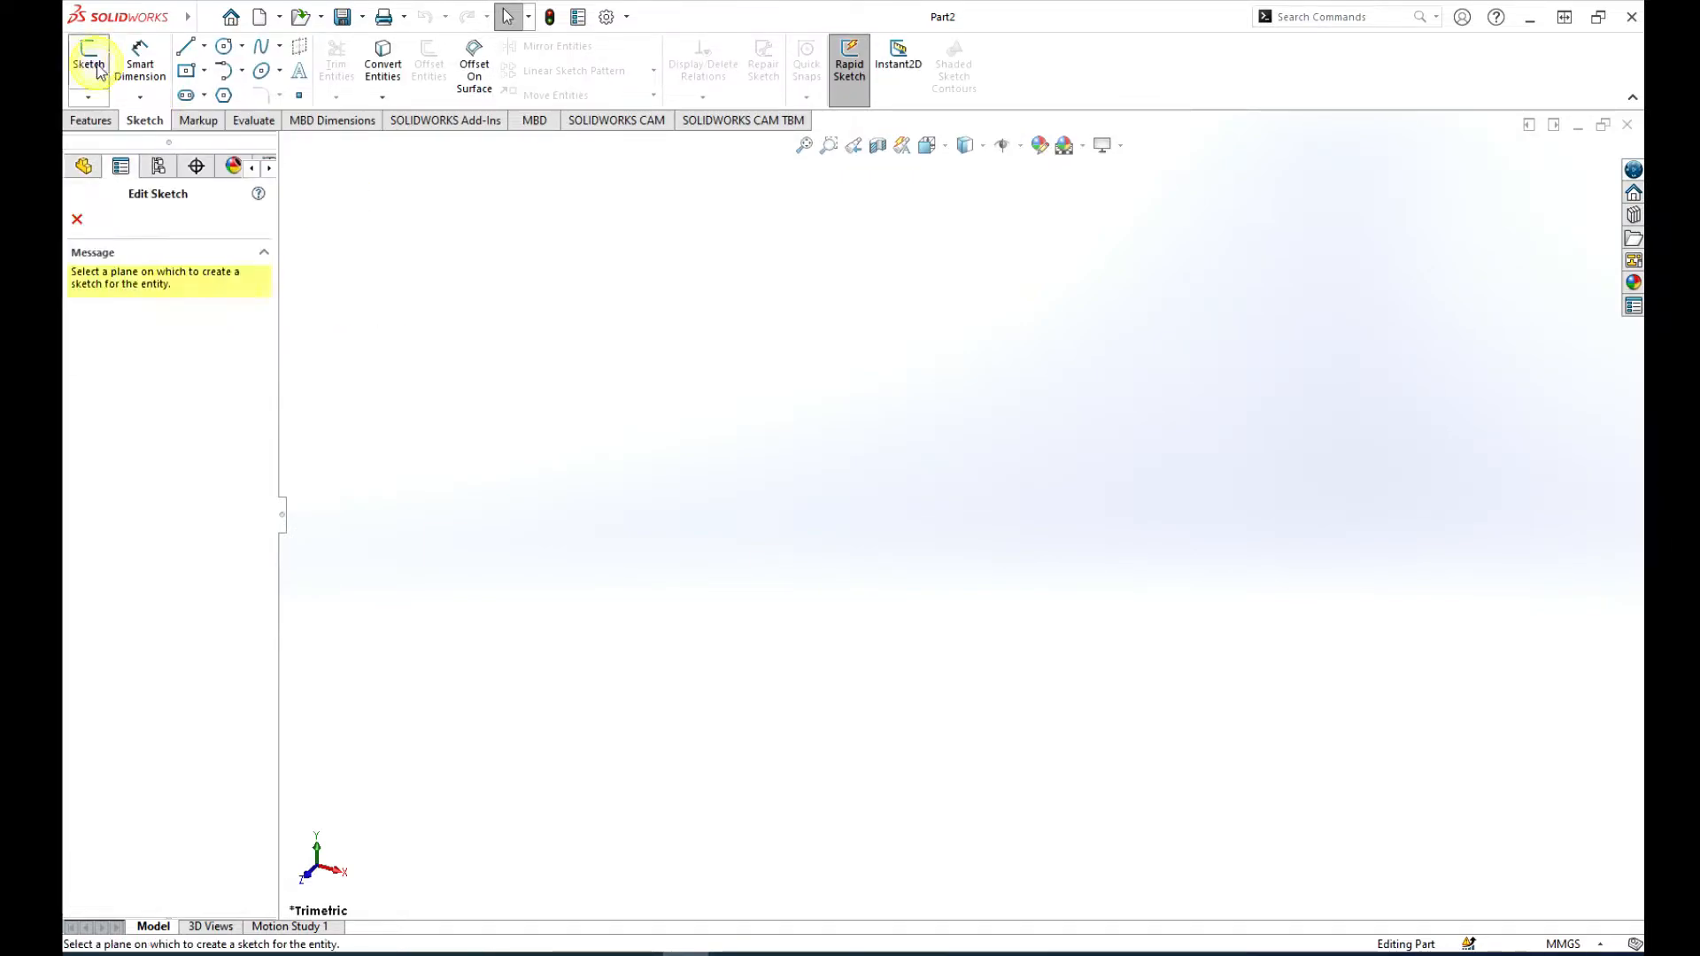
{"action": "left_click", "coordinate": [595, 500]}
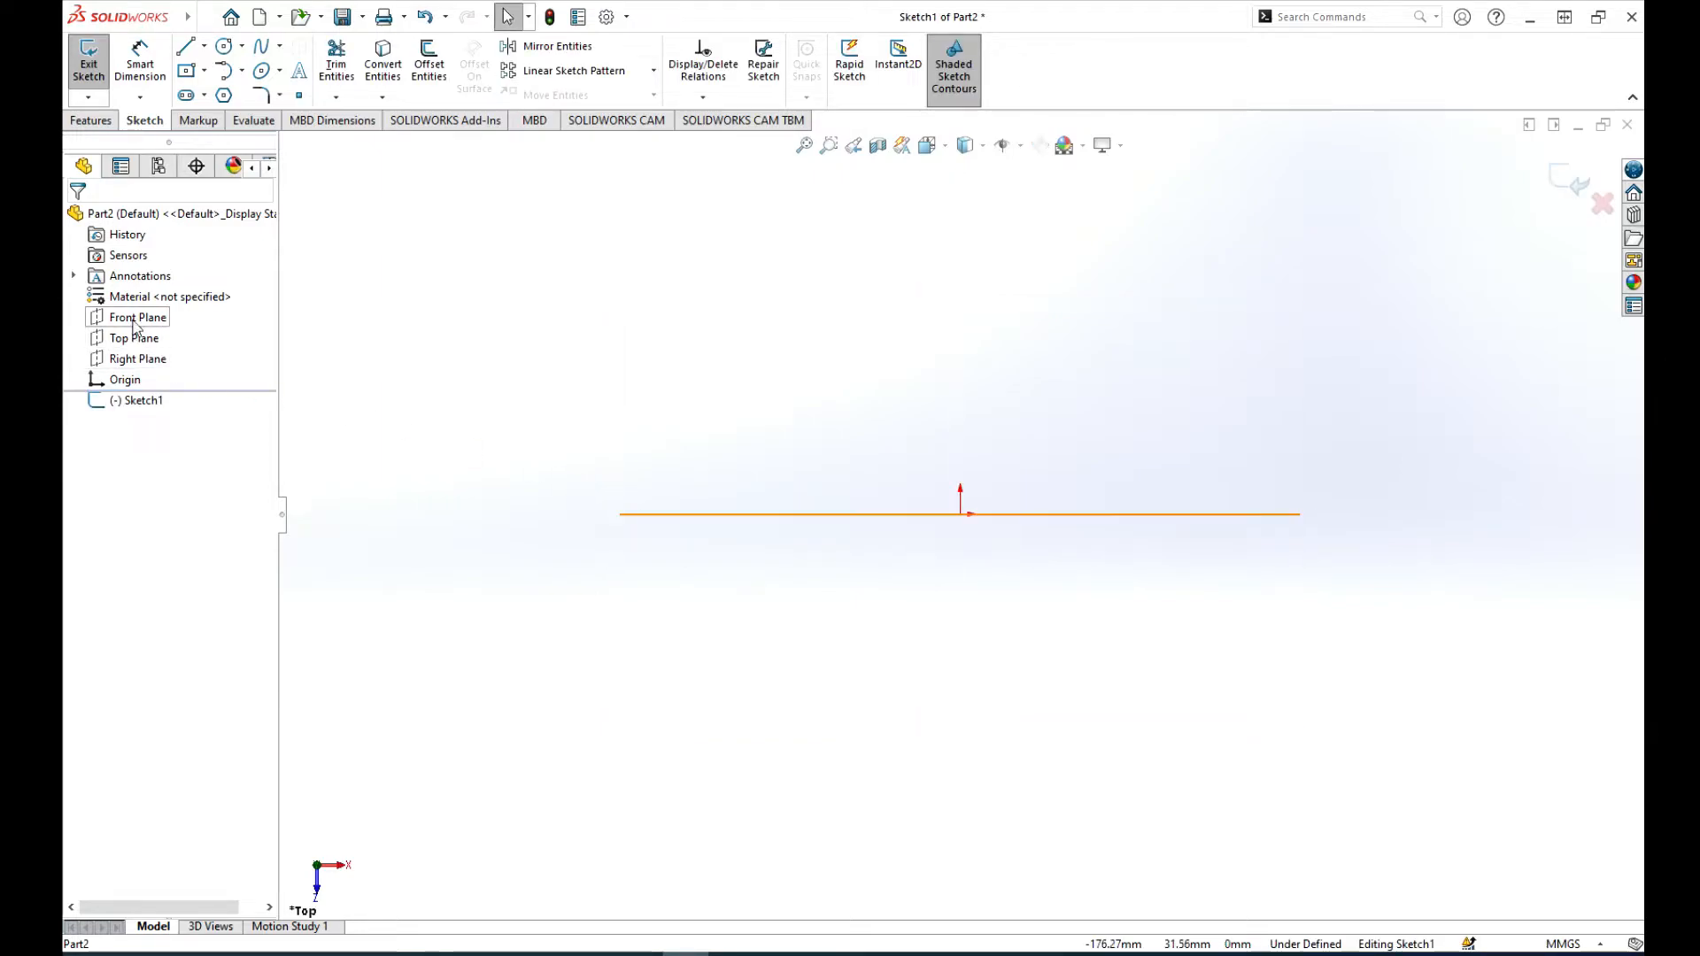
{"action": "left_click", "coordinate": [201, 74]}
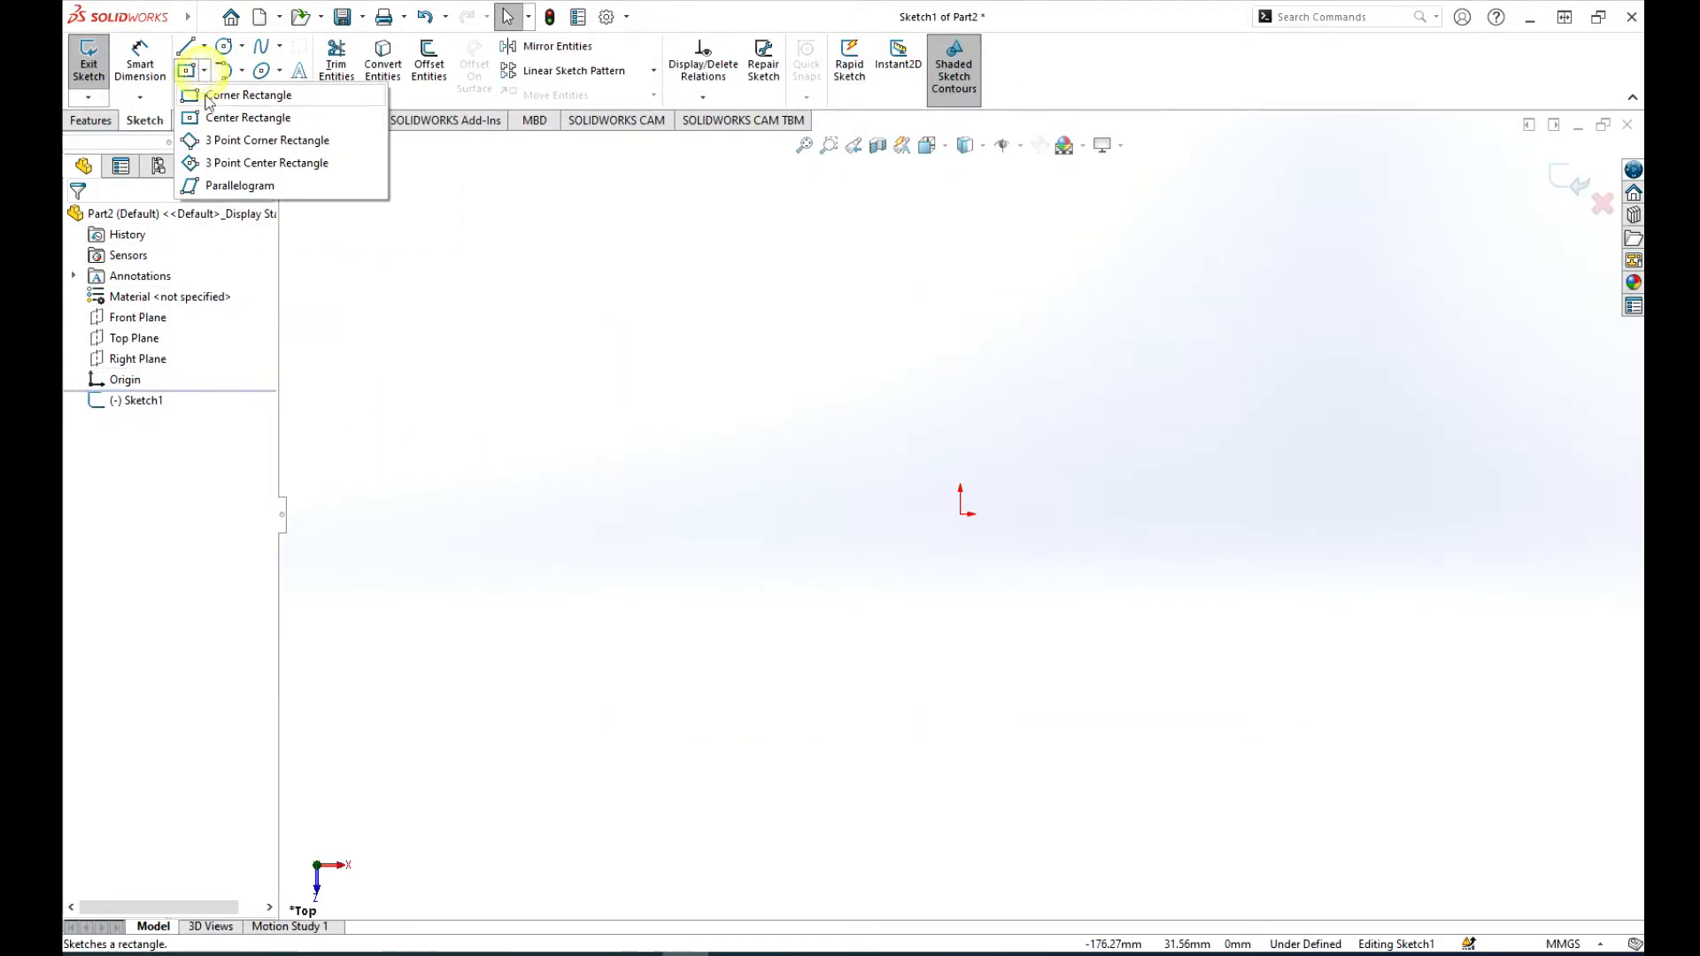
{"action": "left_click", "coordinate": [251, 125]}
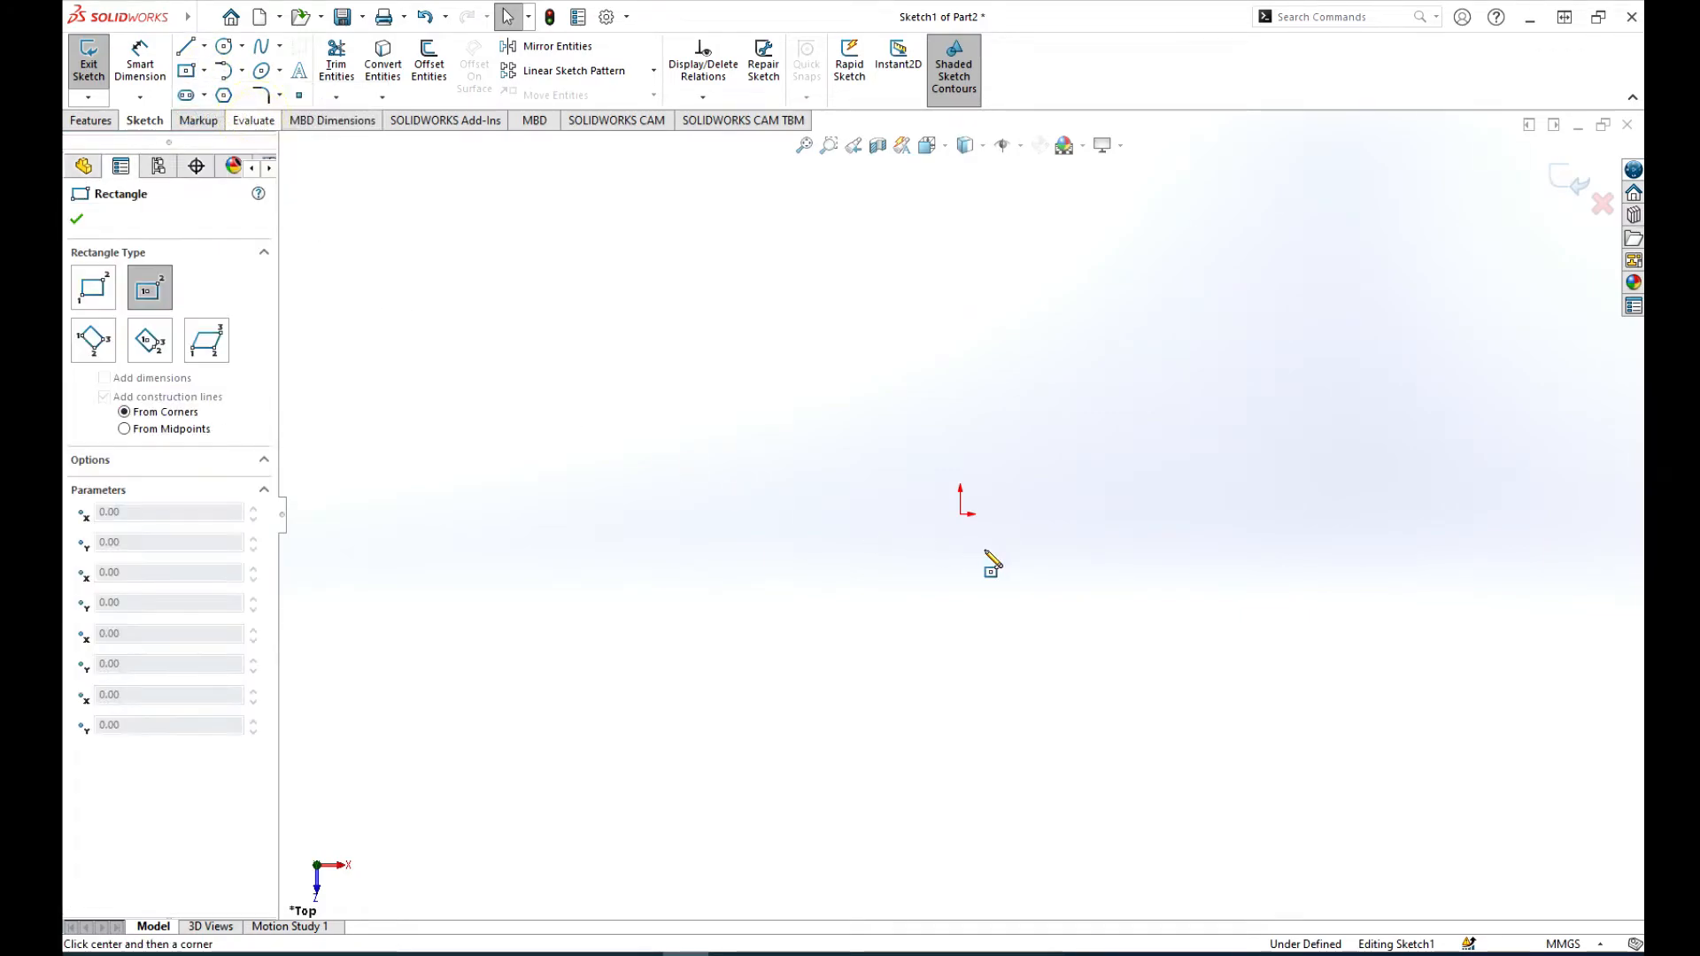
{"action": "left_click", "coordinate": [960, 513]}
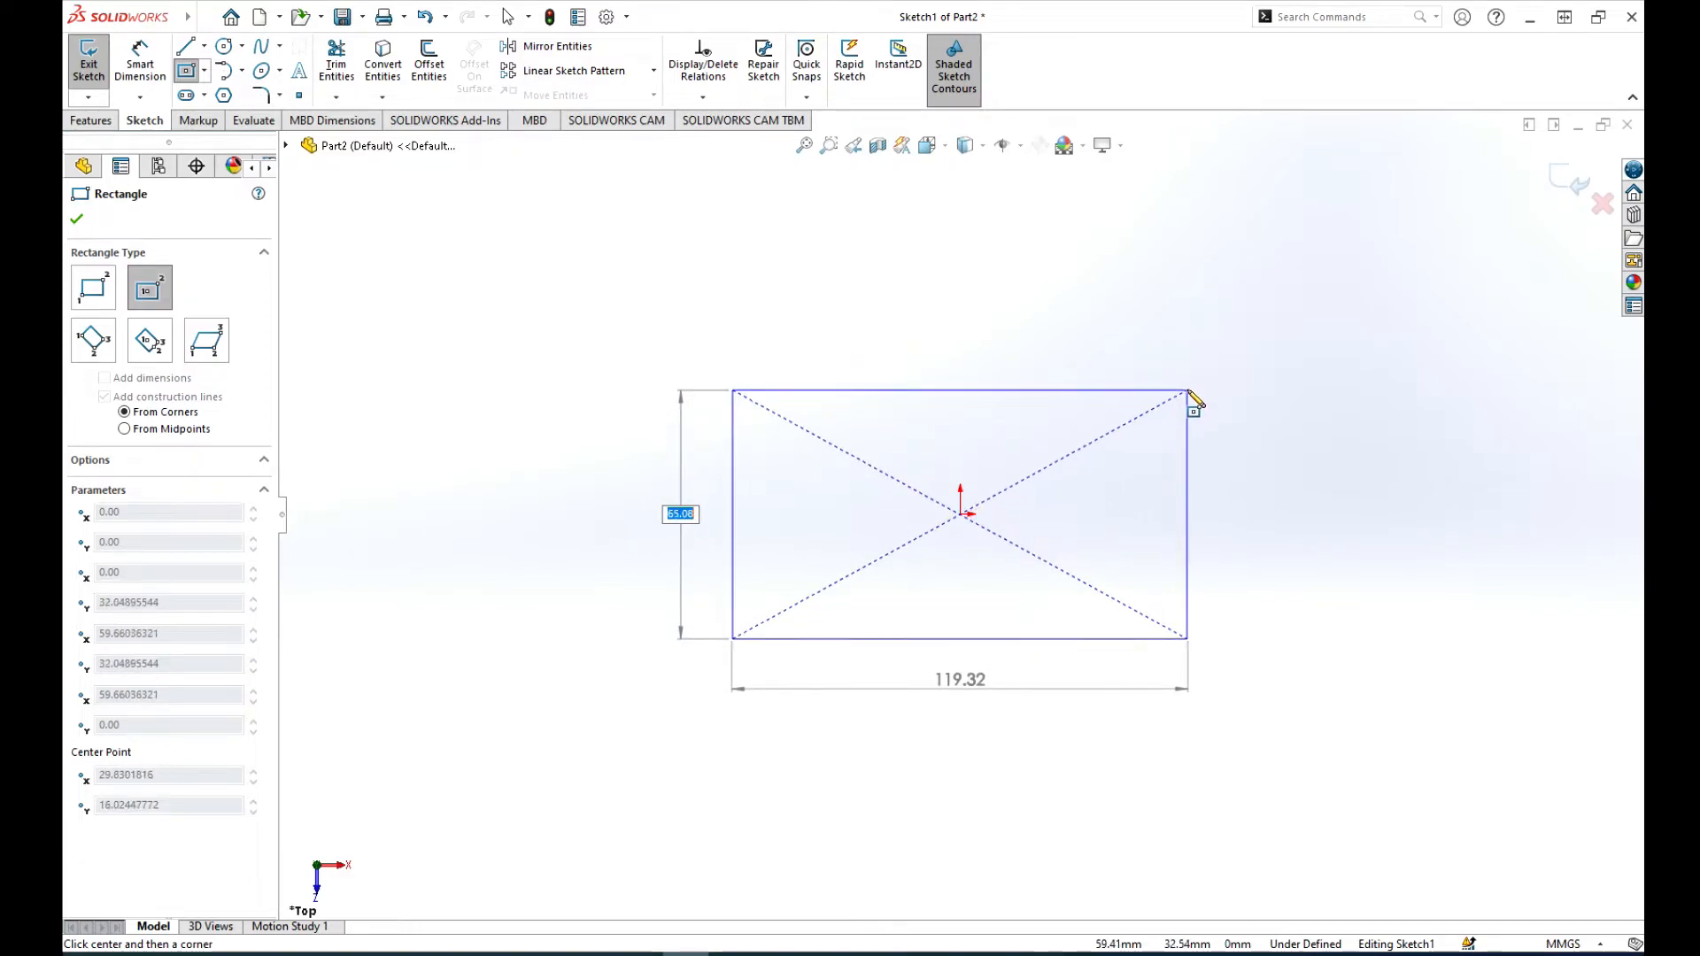
{"action": "left_click", "coordinate": [1189, 395]}
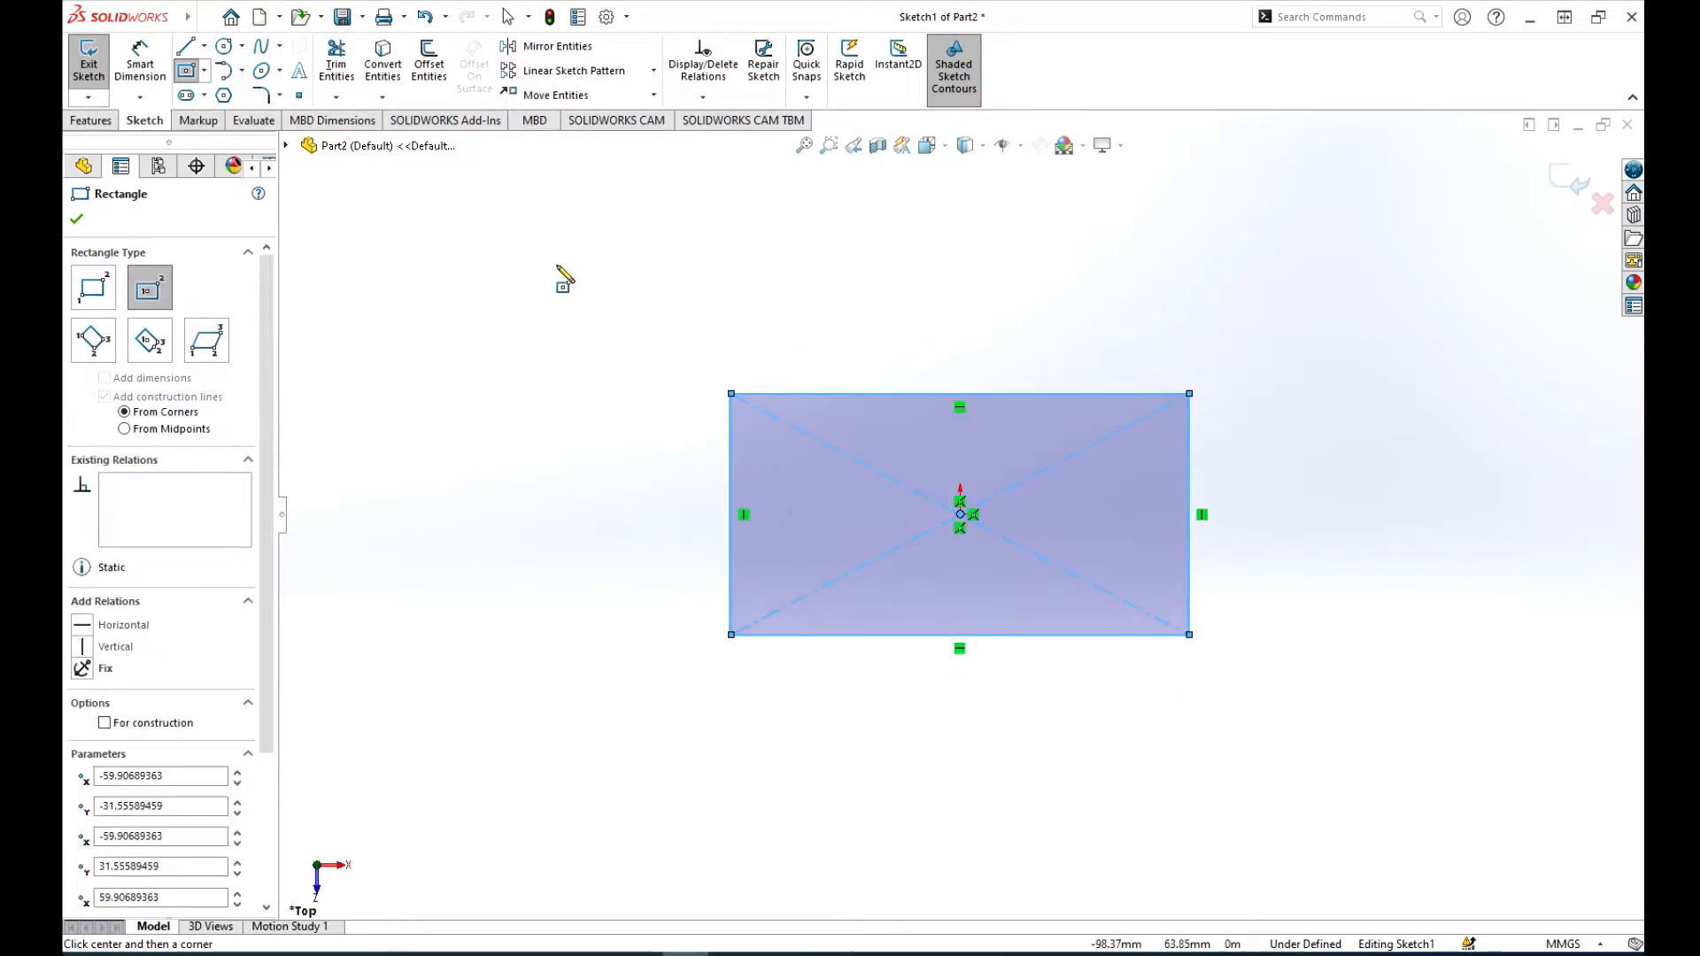
{"action": "left_click", "coordinate": [77, 220]}
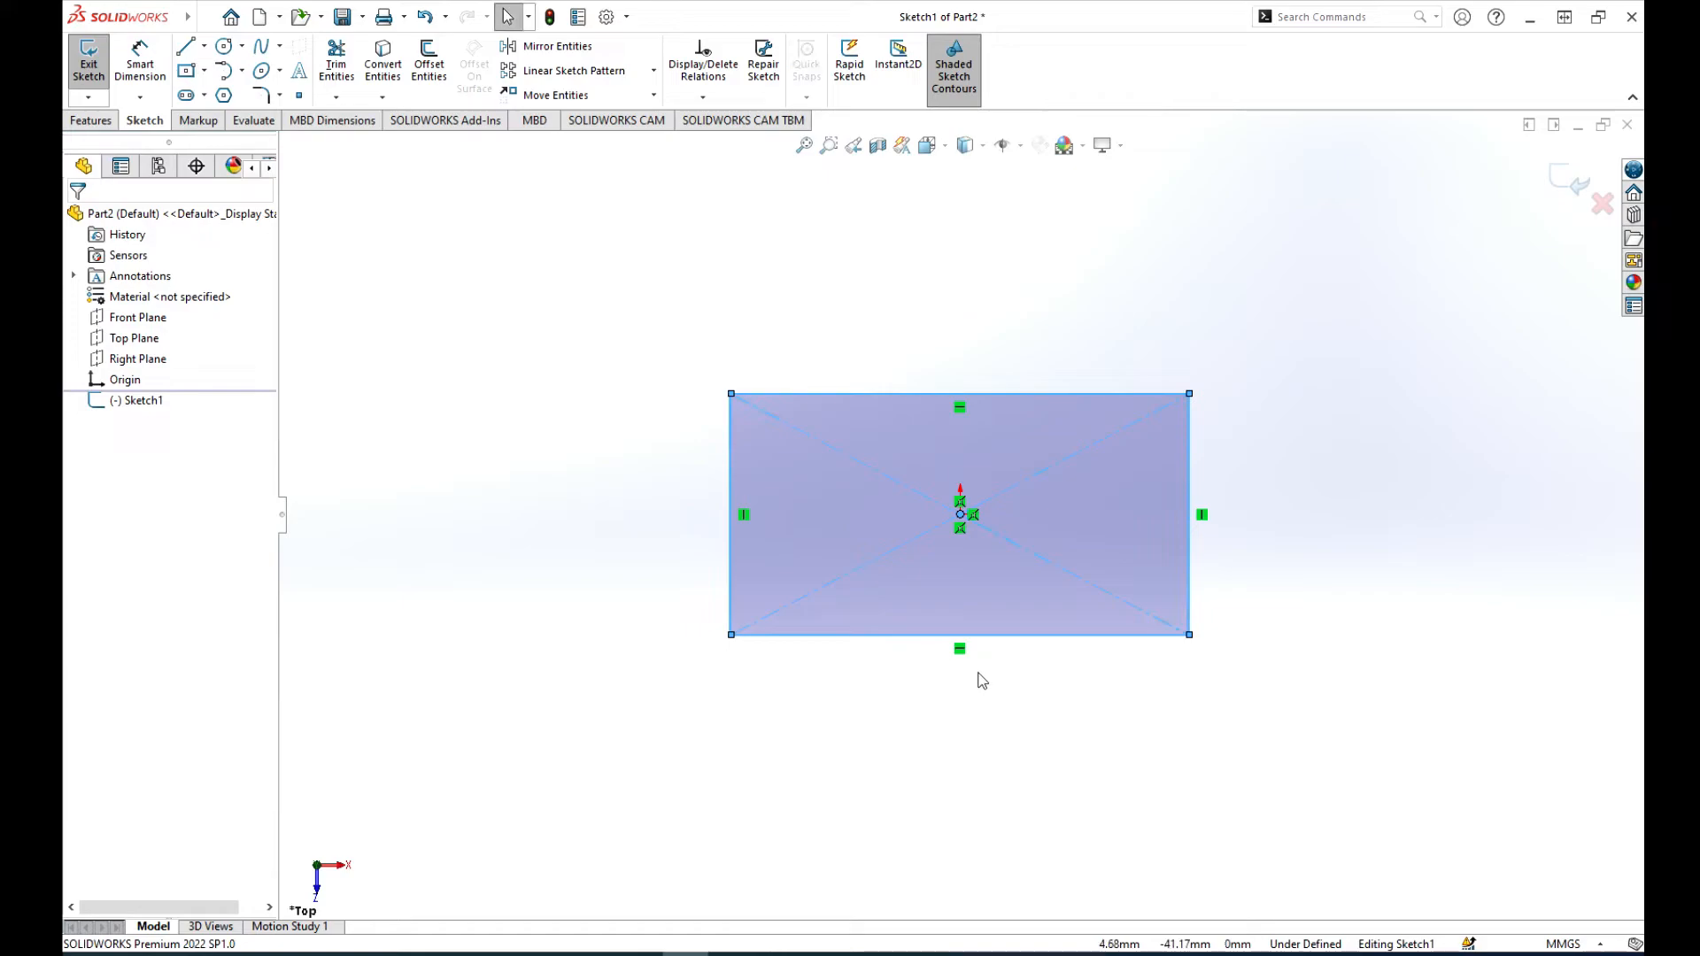
{"action": "key", "text": "z"}
{"action": "key", "text": "z"}
{"action": "scroll", "coordinate": [1165, 650], "scroll_direction": "down", "scroll_amount": 2}
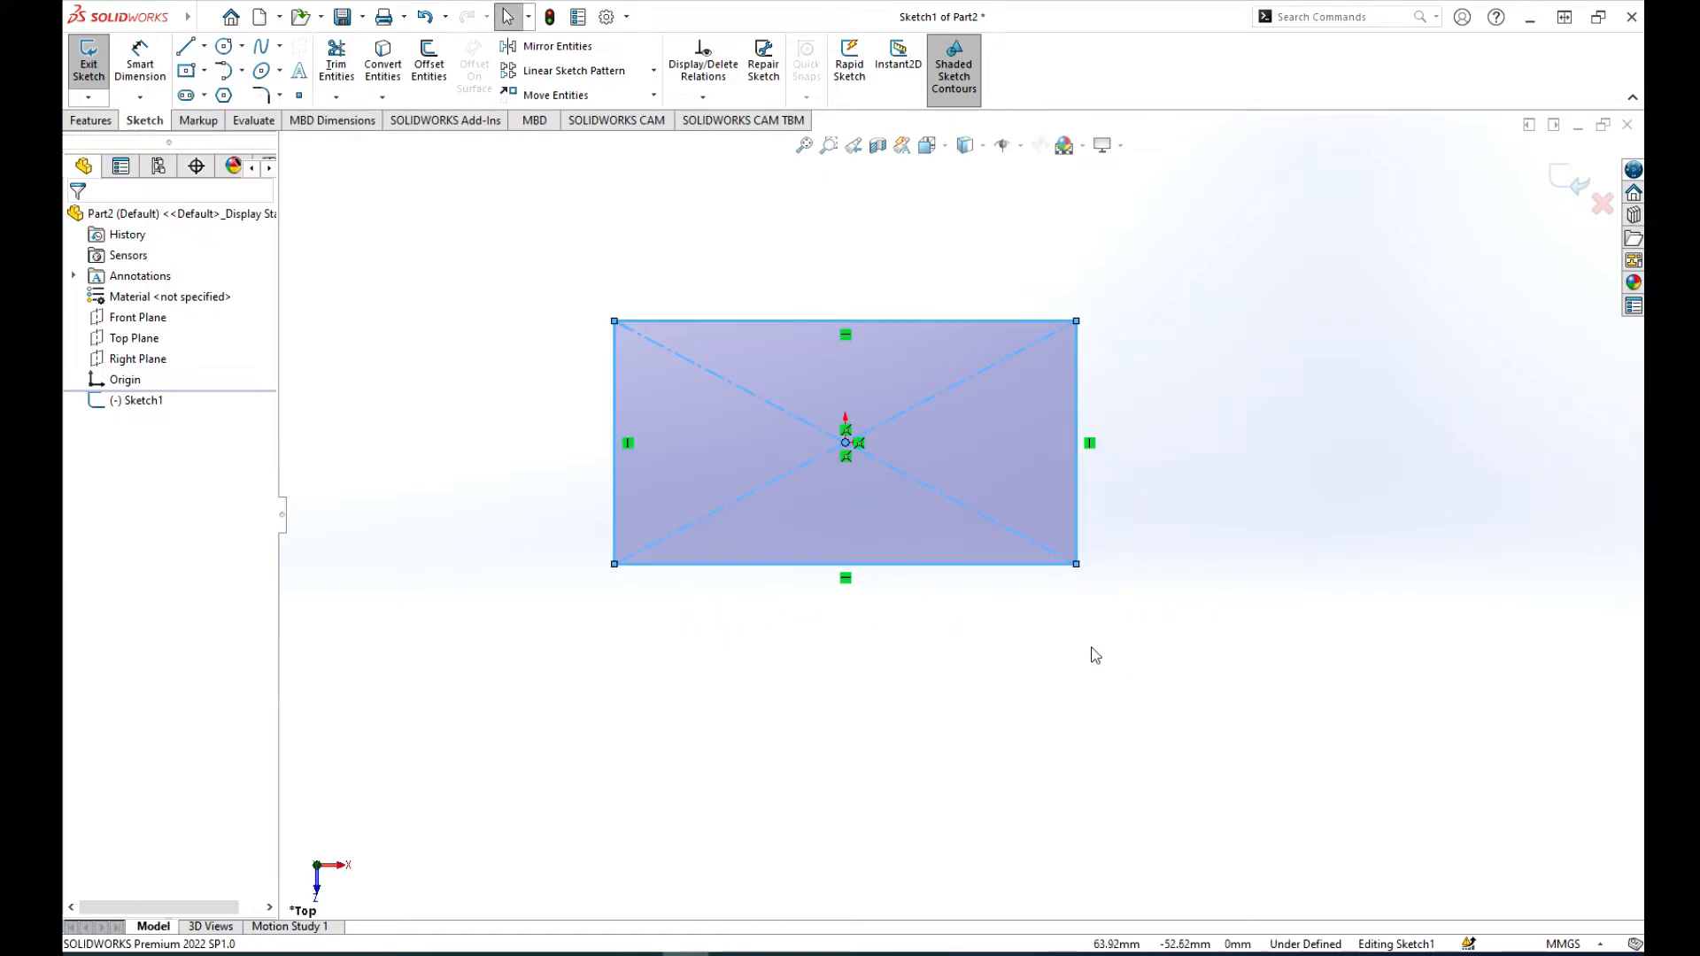
{"action": "left_click", "coordinate": [1579, 183]}
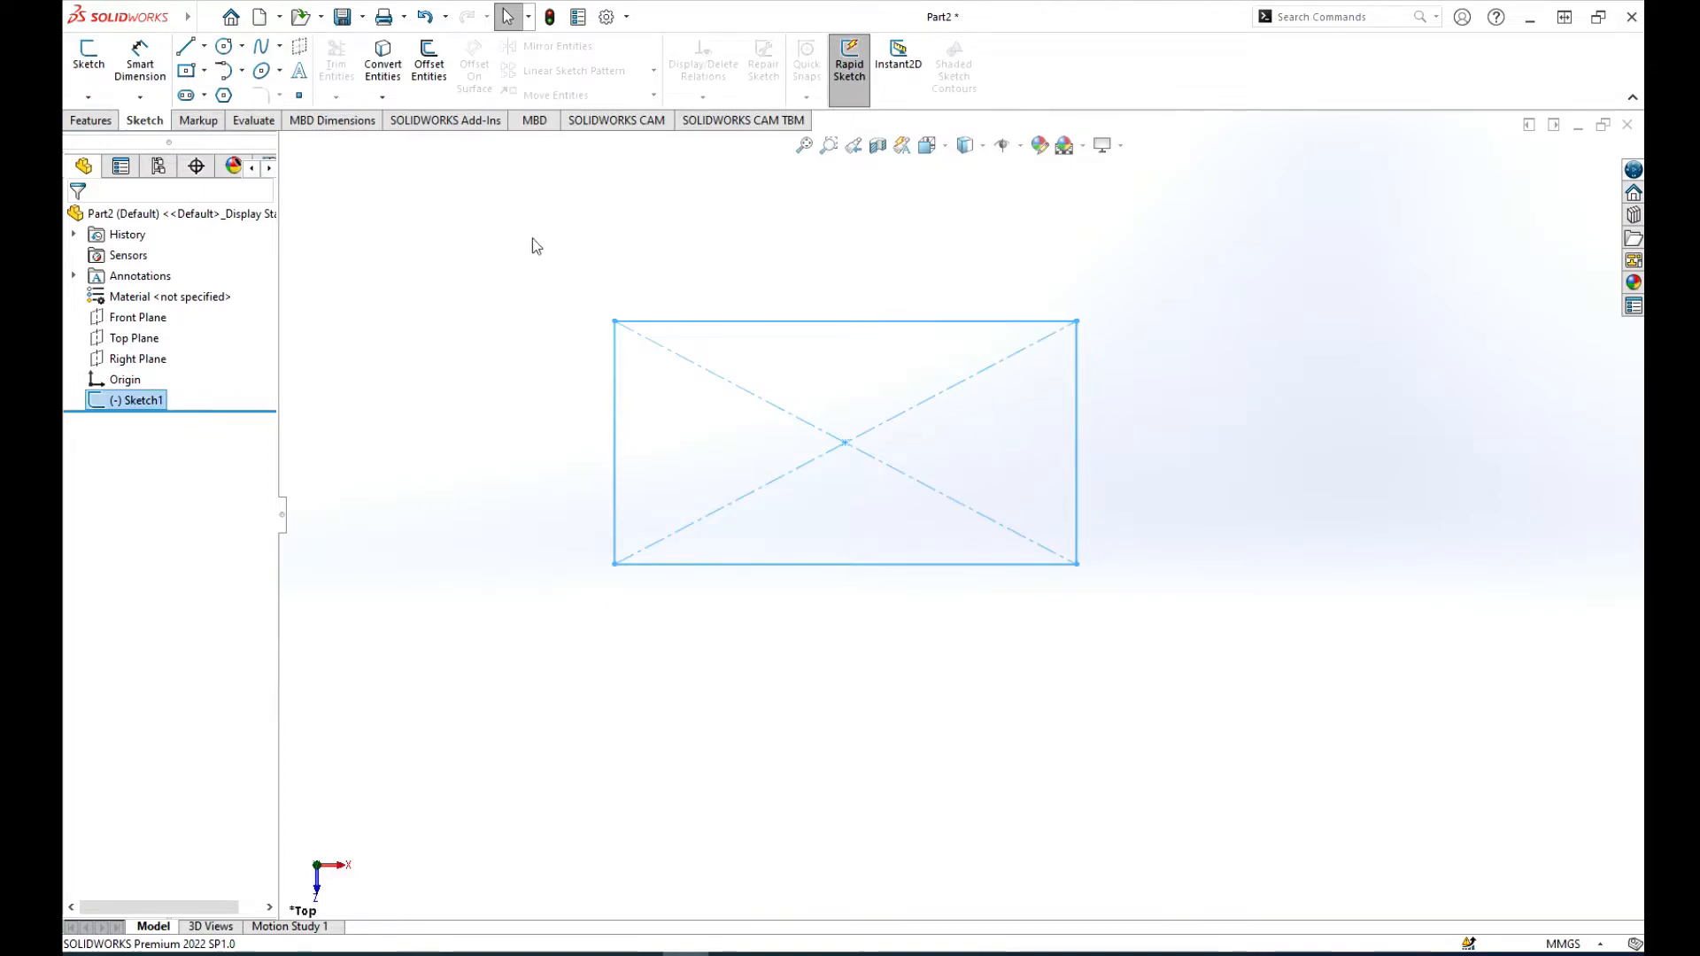
Step: Create a reference plane offset 100 mm from the Top Plane
{"action": "left_click", "coordinate": [89, 120]}
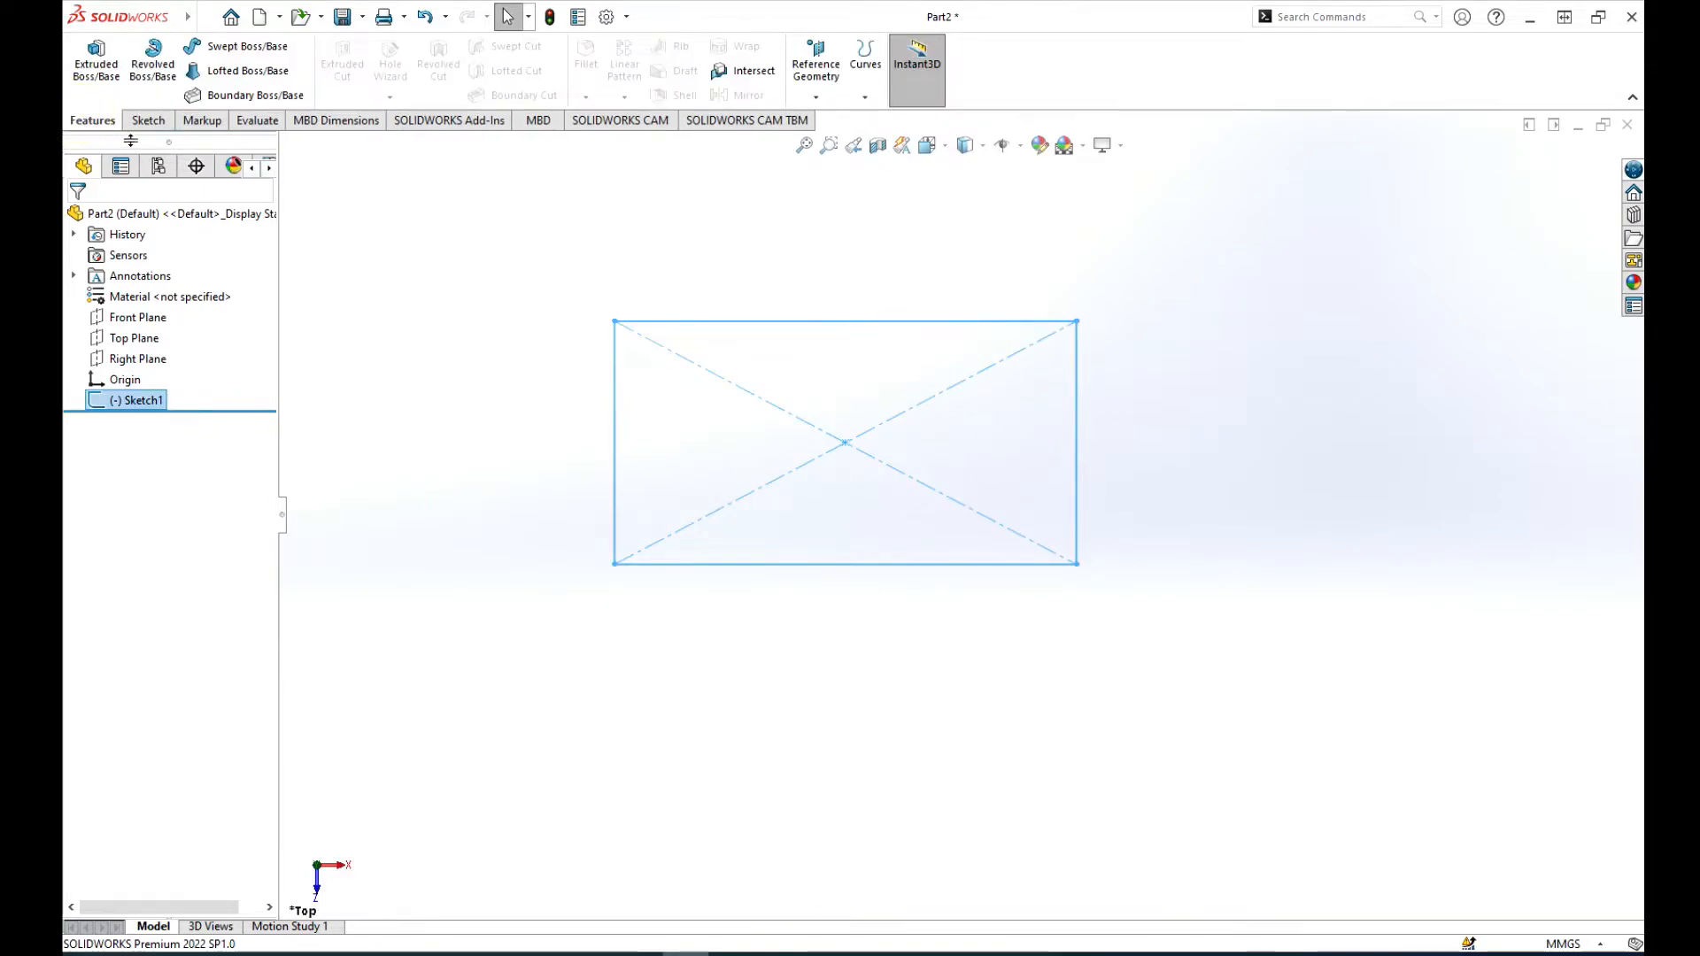
{"action": "left_click", "coordinate": [815, 96]}
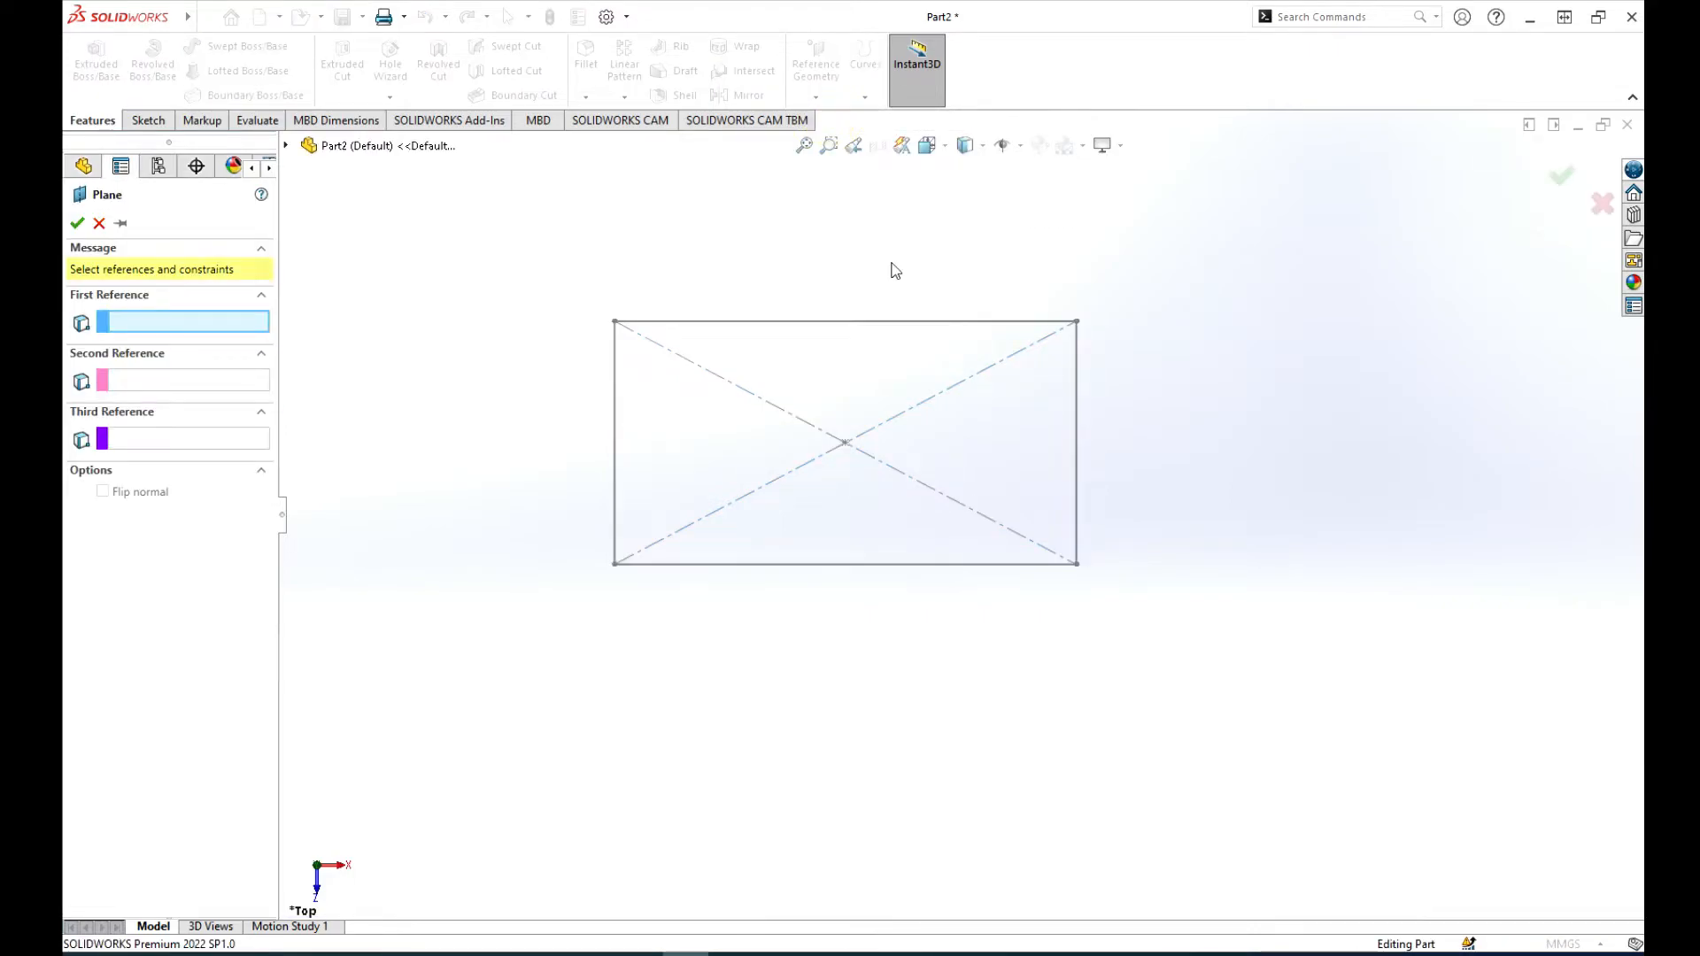
{"action": "left_click", "coordinate": [285, 145]}
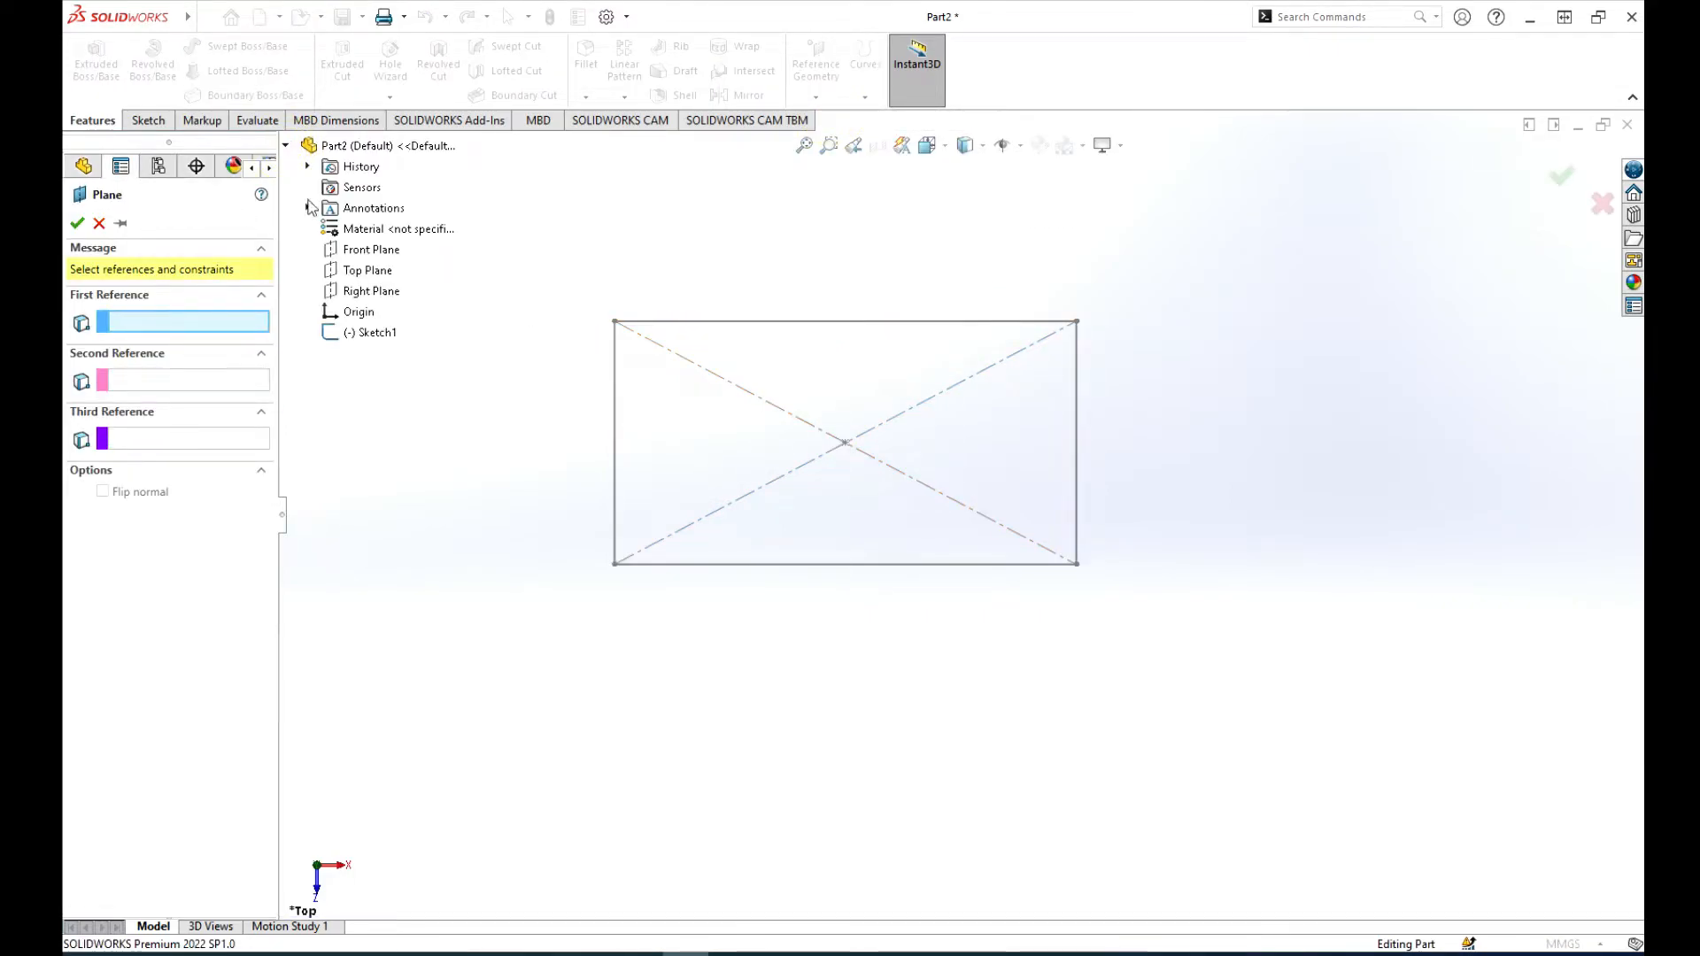
{"action": "left_click", "coordinate": [355, 275]}
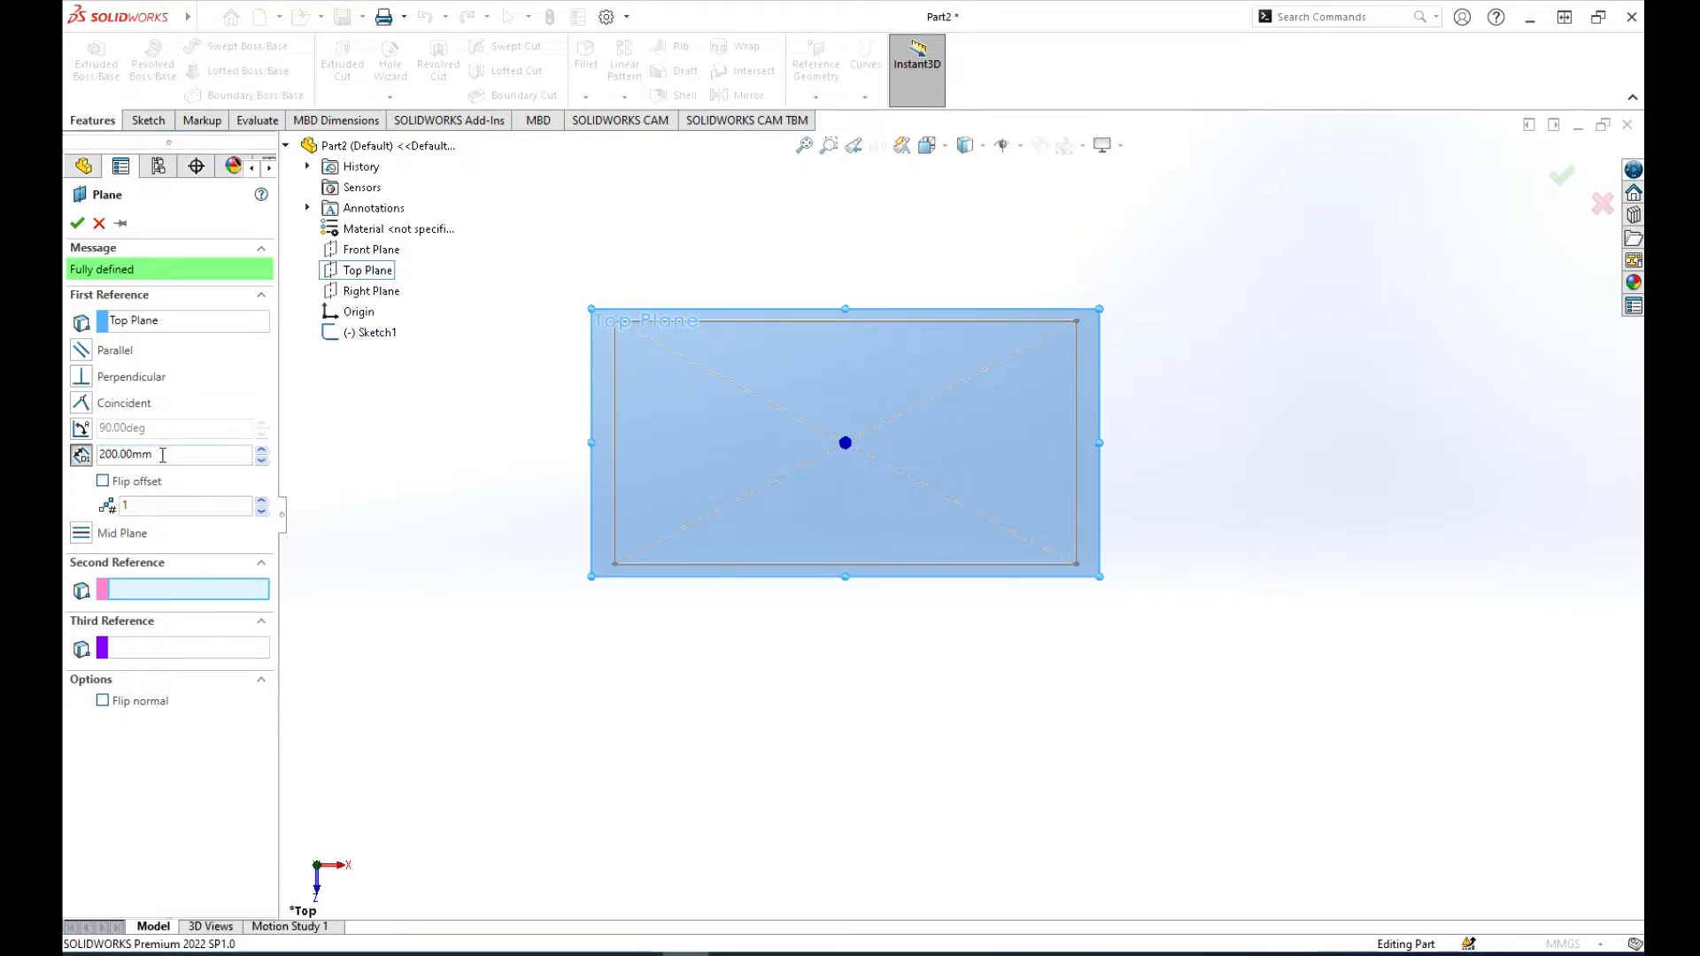
{"action": "left_click_drag", "start_coordinate": [162, 455], "coordinate": [55, 459]}
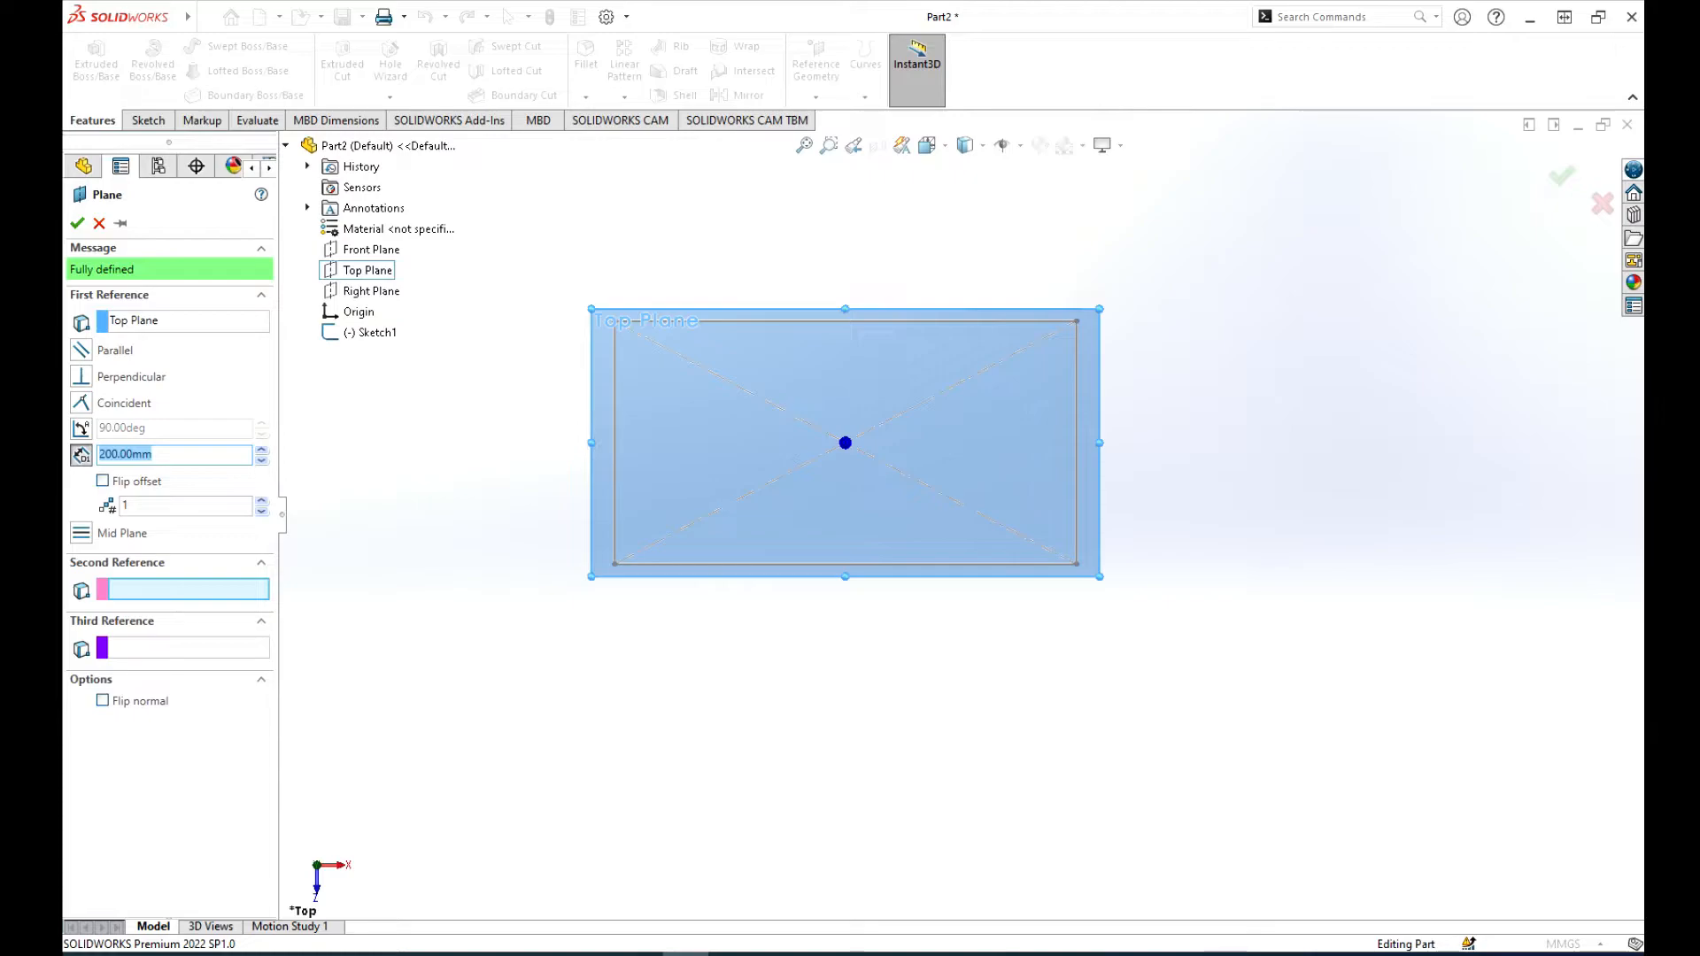
{"action": "type", "text": "100"}
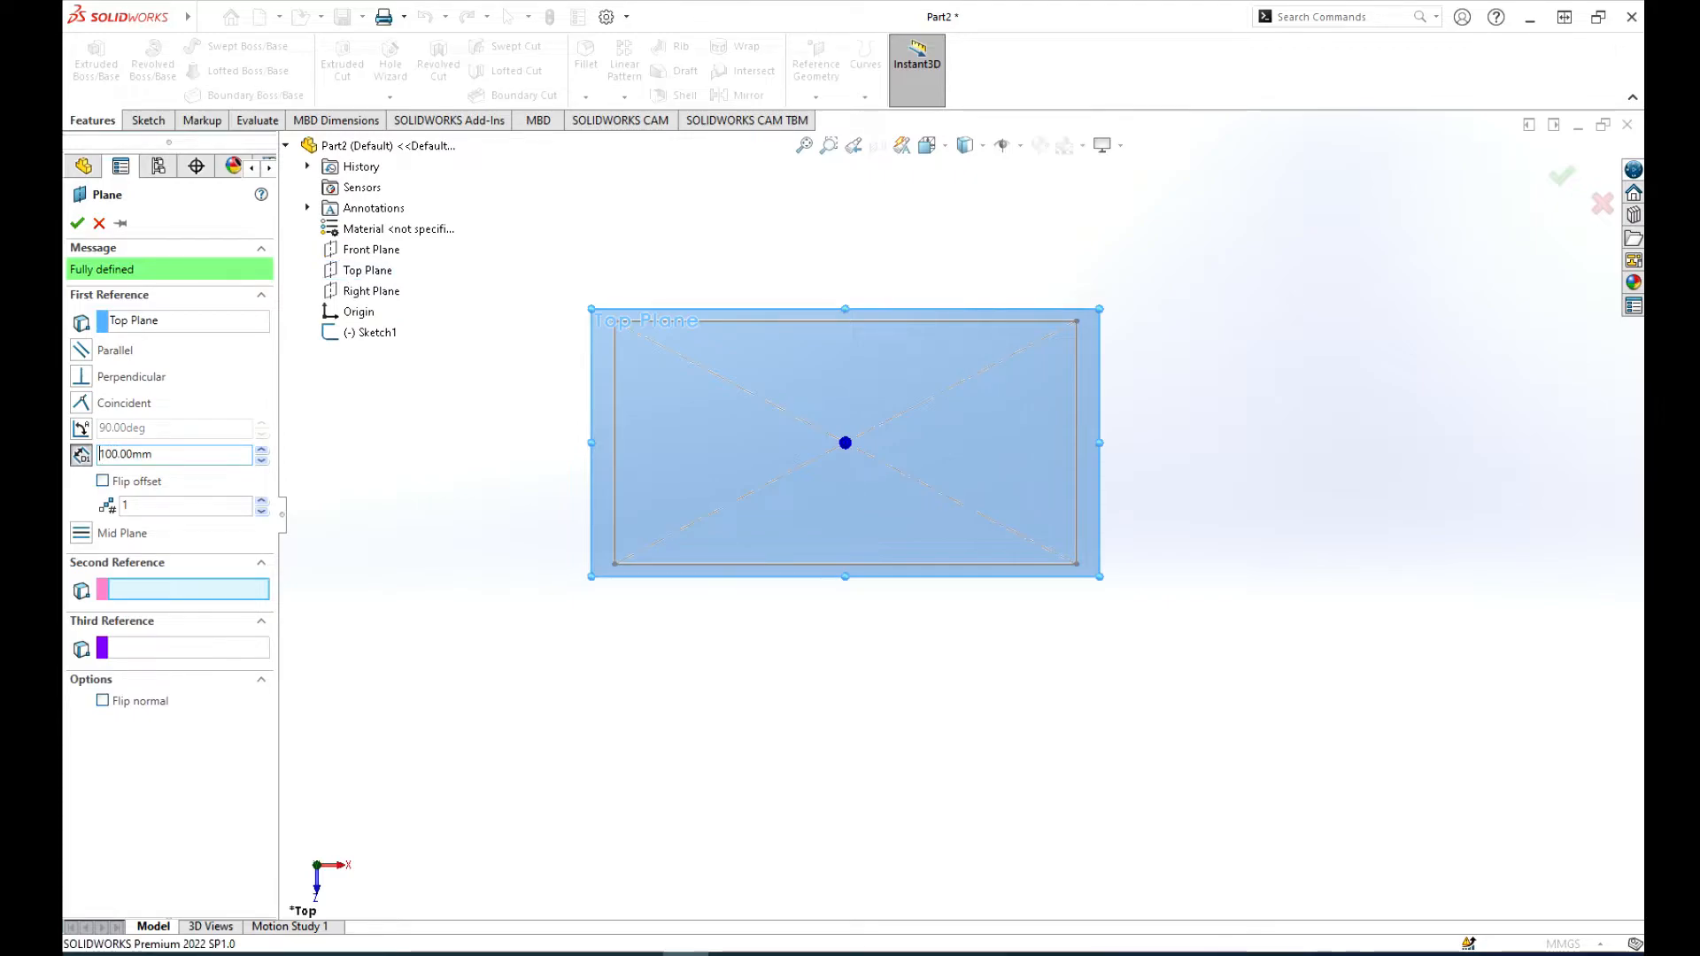
{"action": "left_click", "coordinate": [78, 221]}
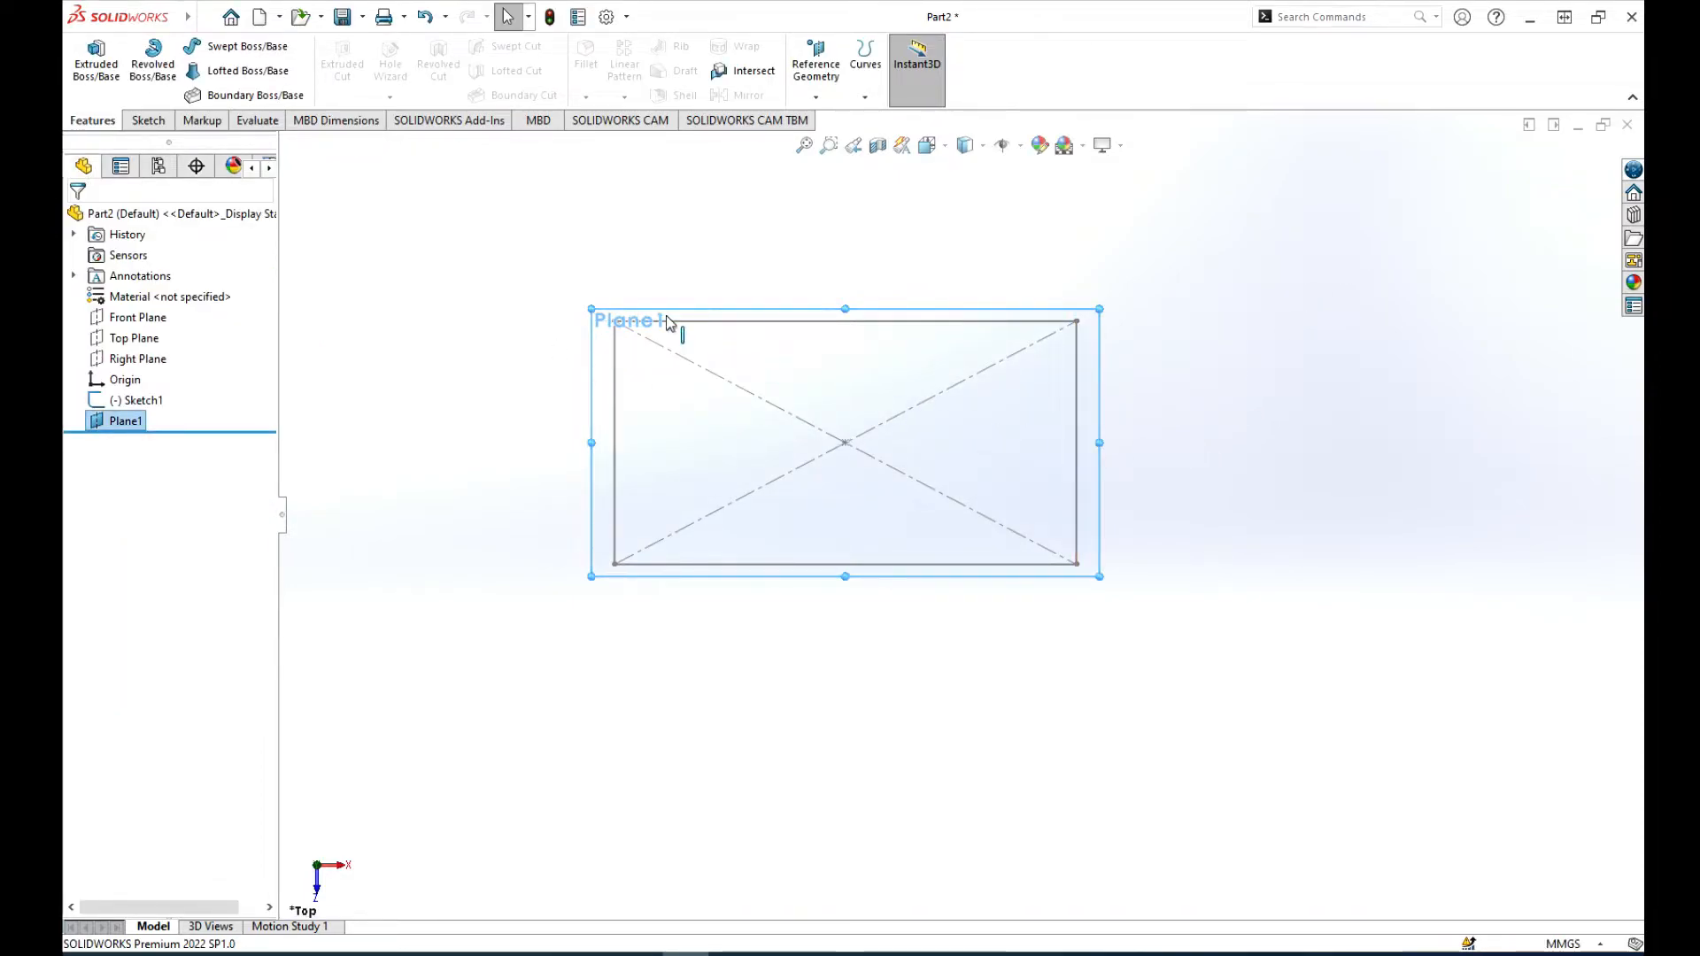
Step: Start a new sketch on the reference plane offset 100 mm from the Top Plane
{"action": "left_click", "coordinate": [133, 119]}
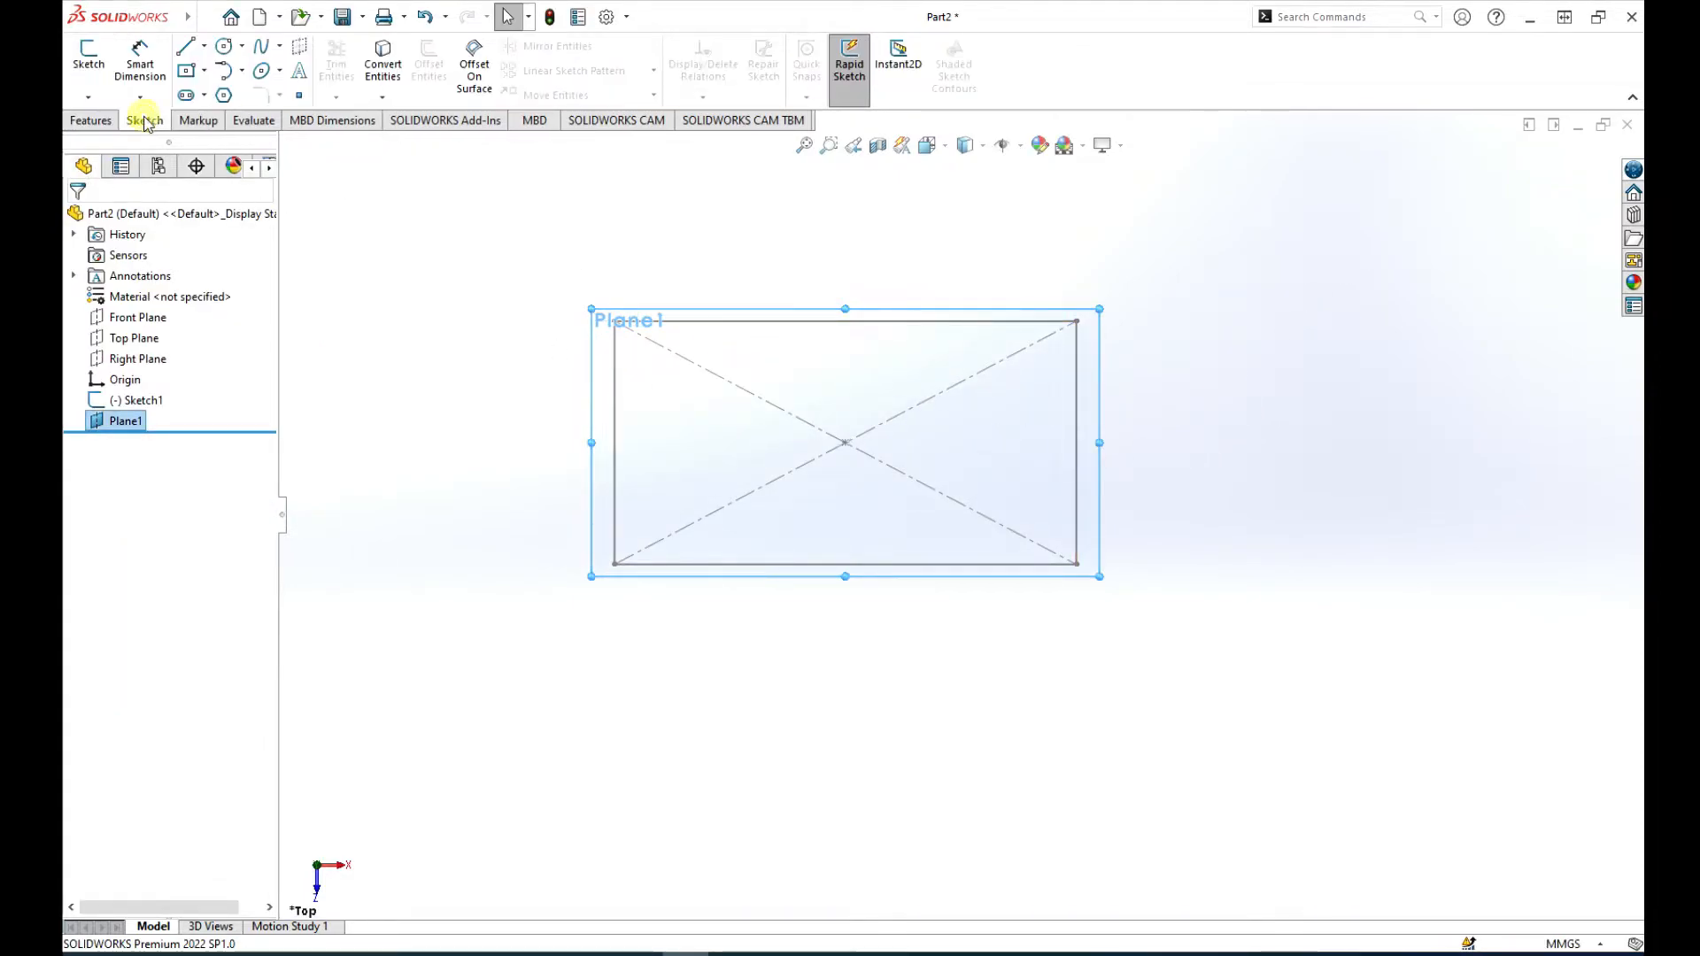
{"action": "left_click", "coordinate": [90, 57]}
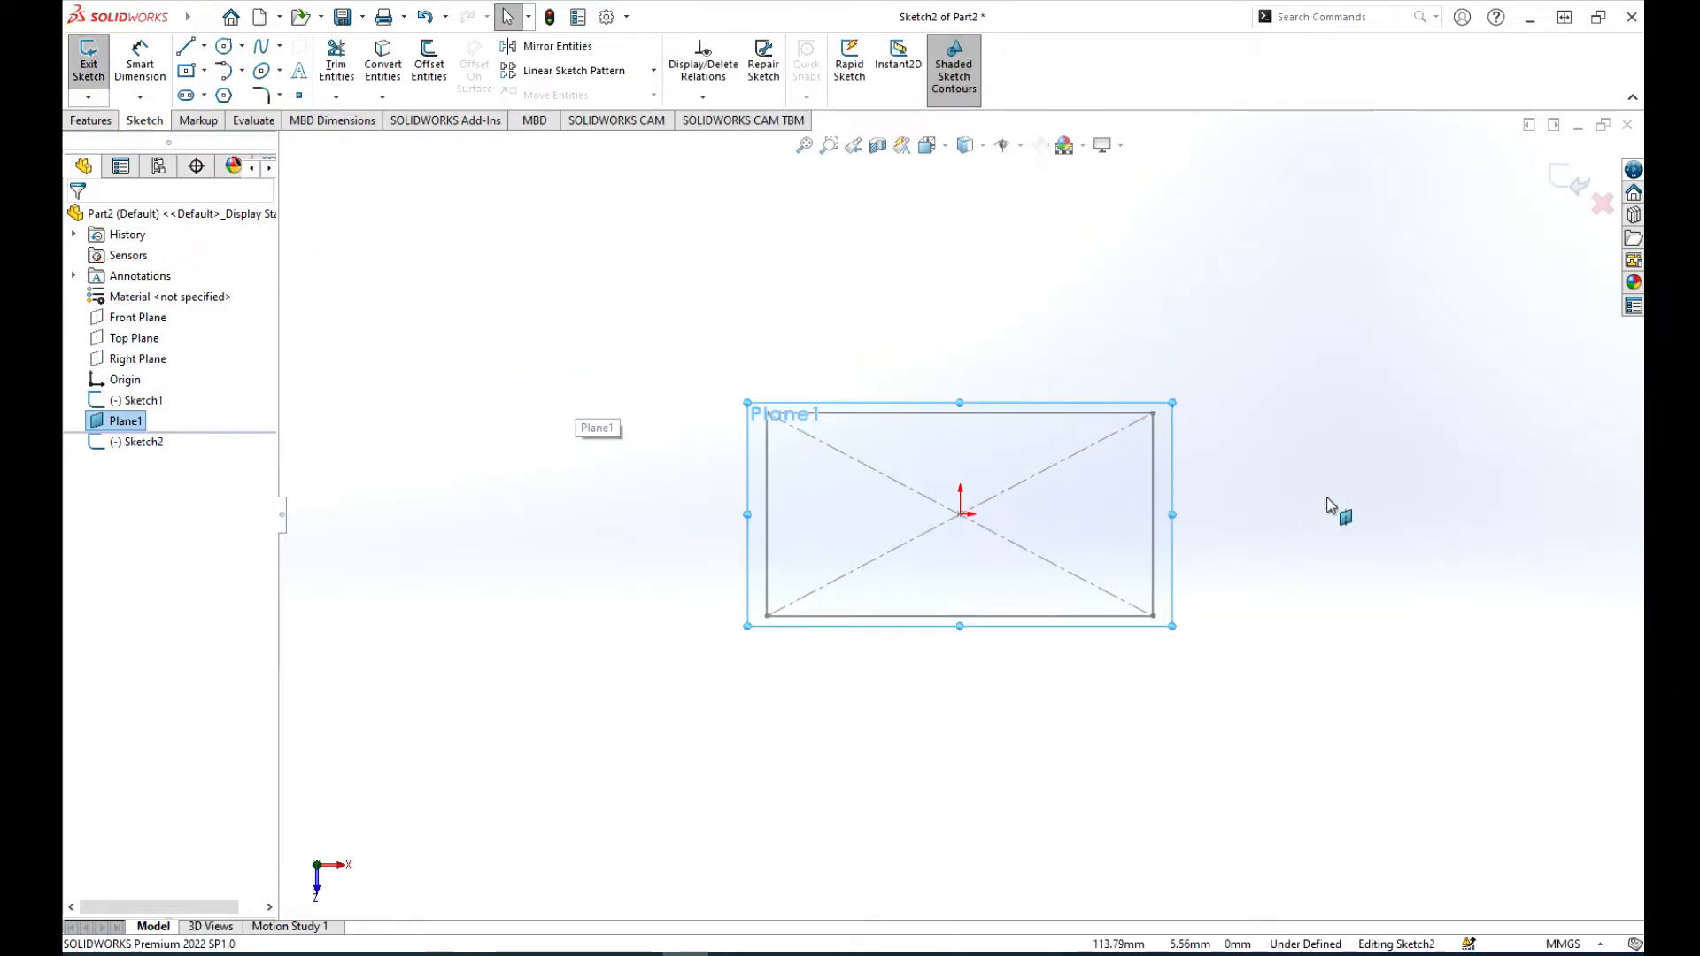
{"action": "scroll", "coordinate": [1333, 504], "scroll_direction": "down", "scroll_amount": 4}
{"action": "scroll", "coordinate": [956, 513], "scroll_direction": "up", "scroll_amount": 4}
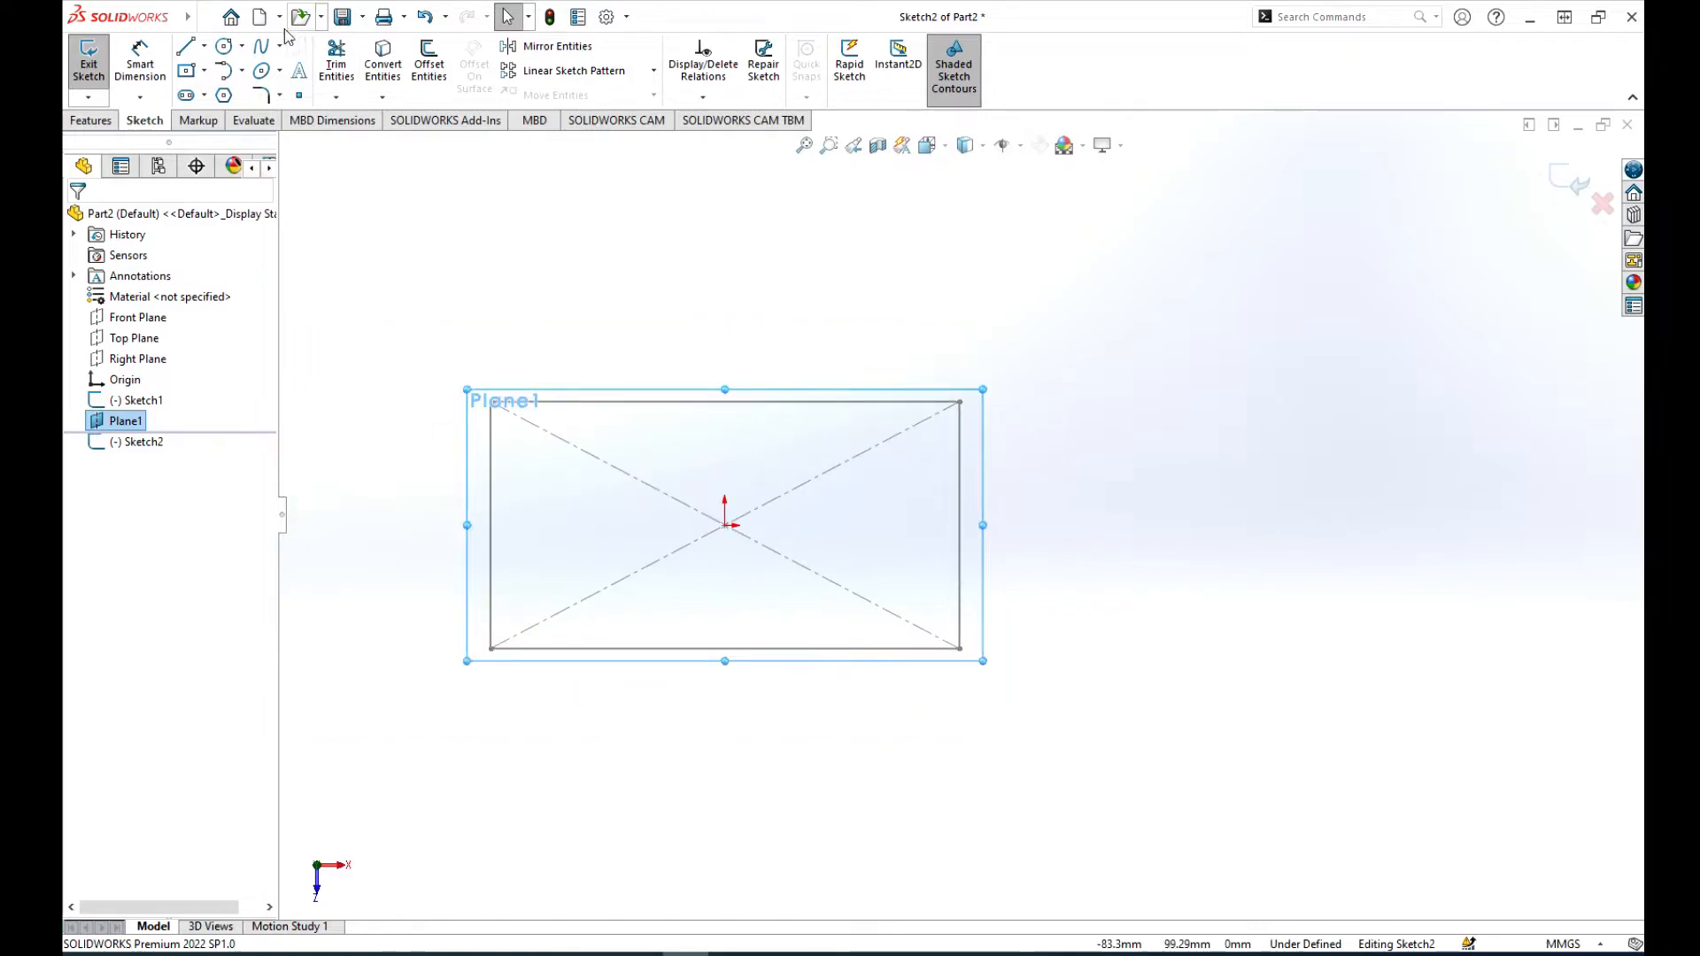
{"action": "left_click", "coordinate": [225, 49]}
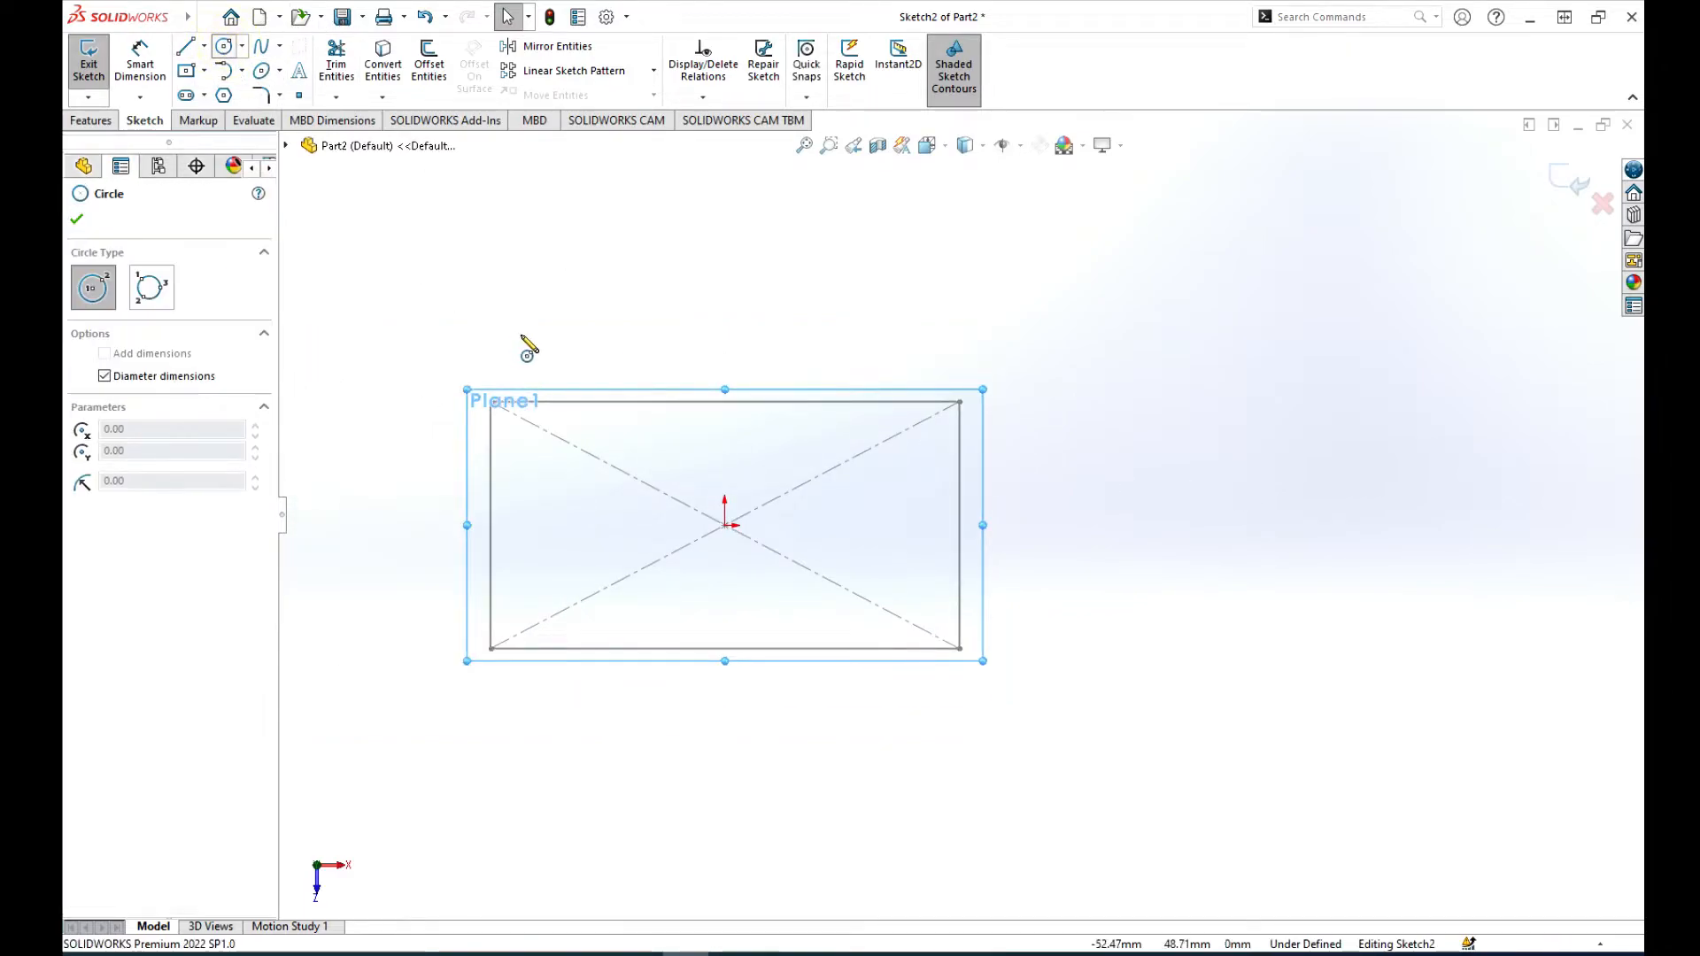
{"action": "left_click", "coordinate": [725, 525]}
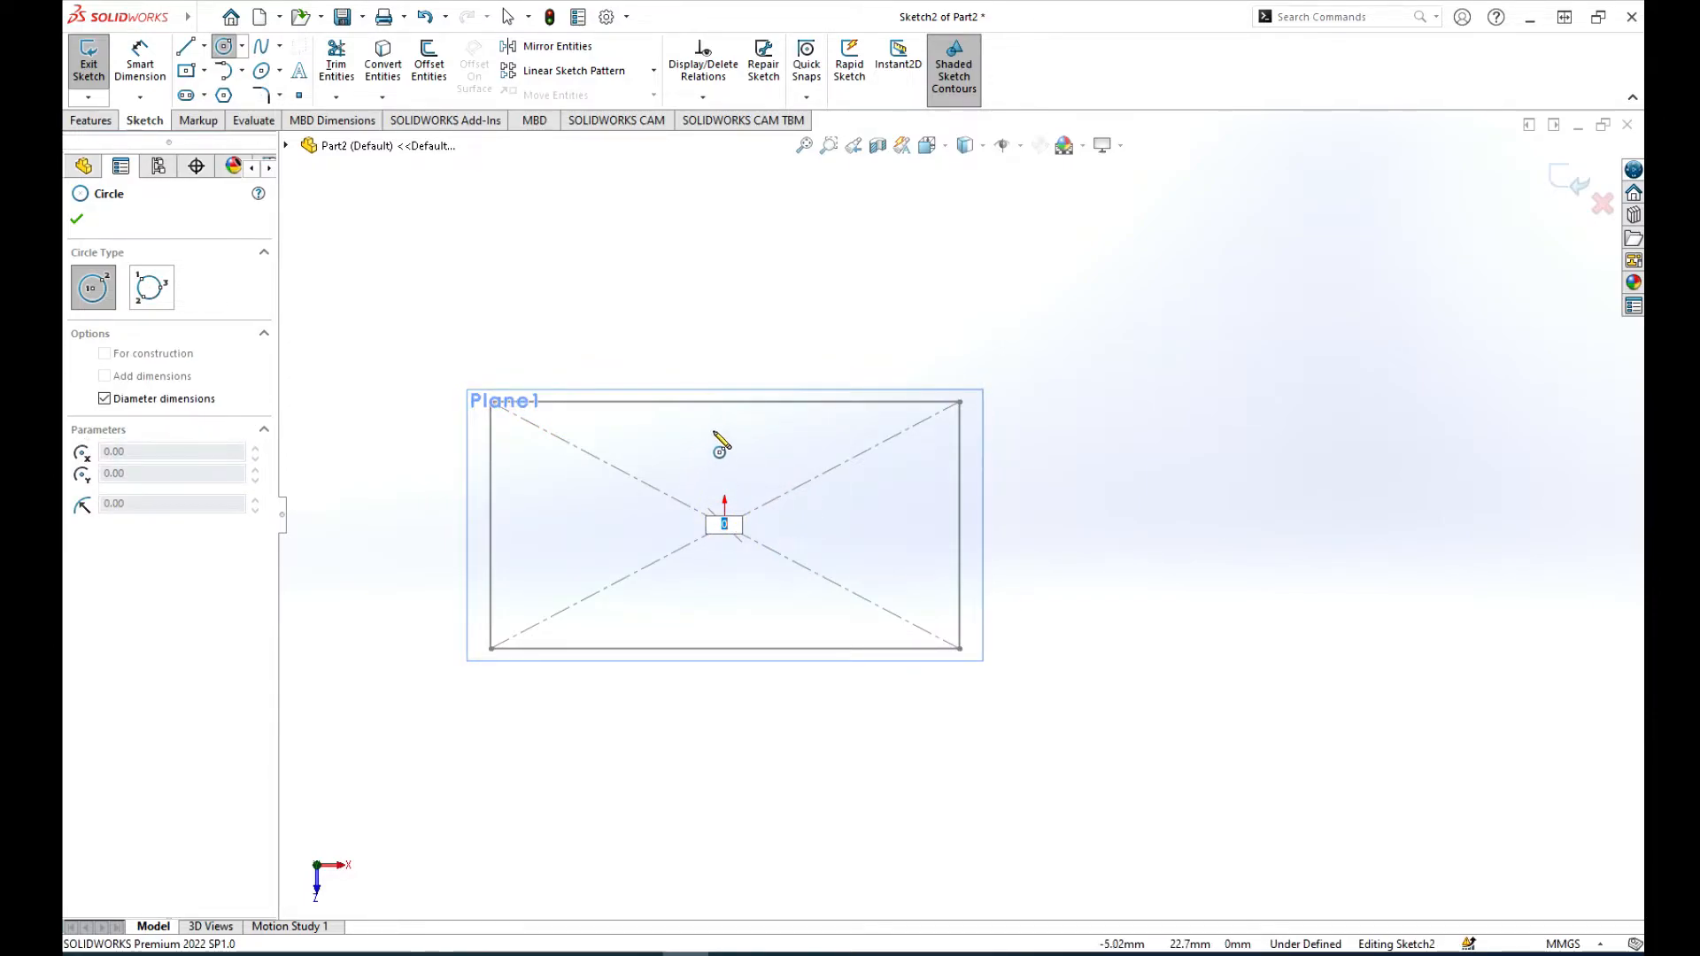
{"action": "left_click", "coordinate": [761, 483]}
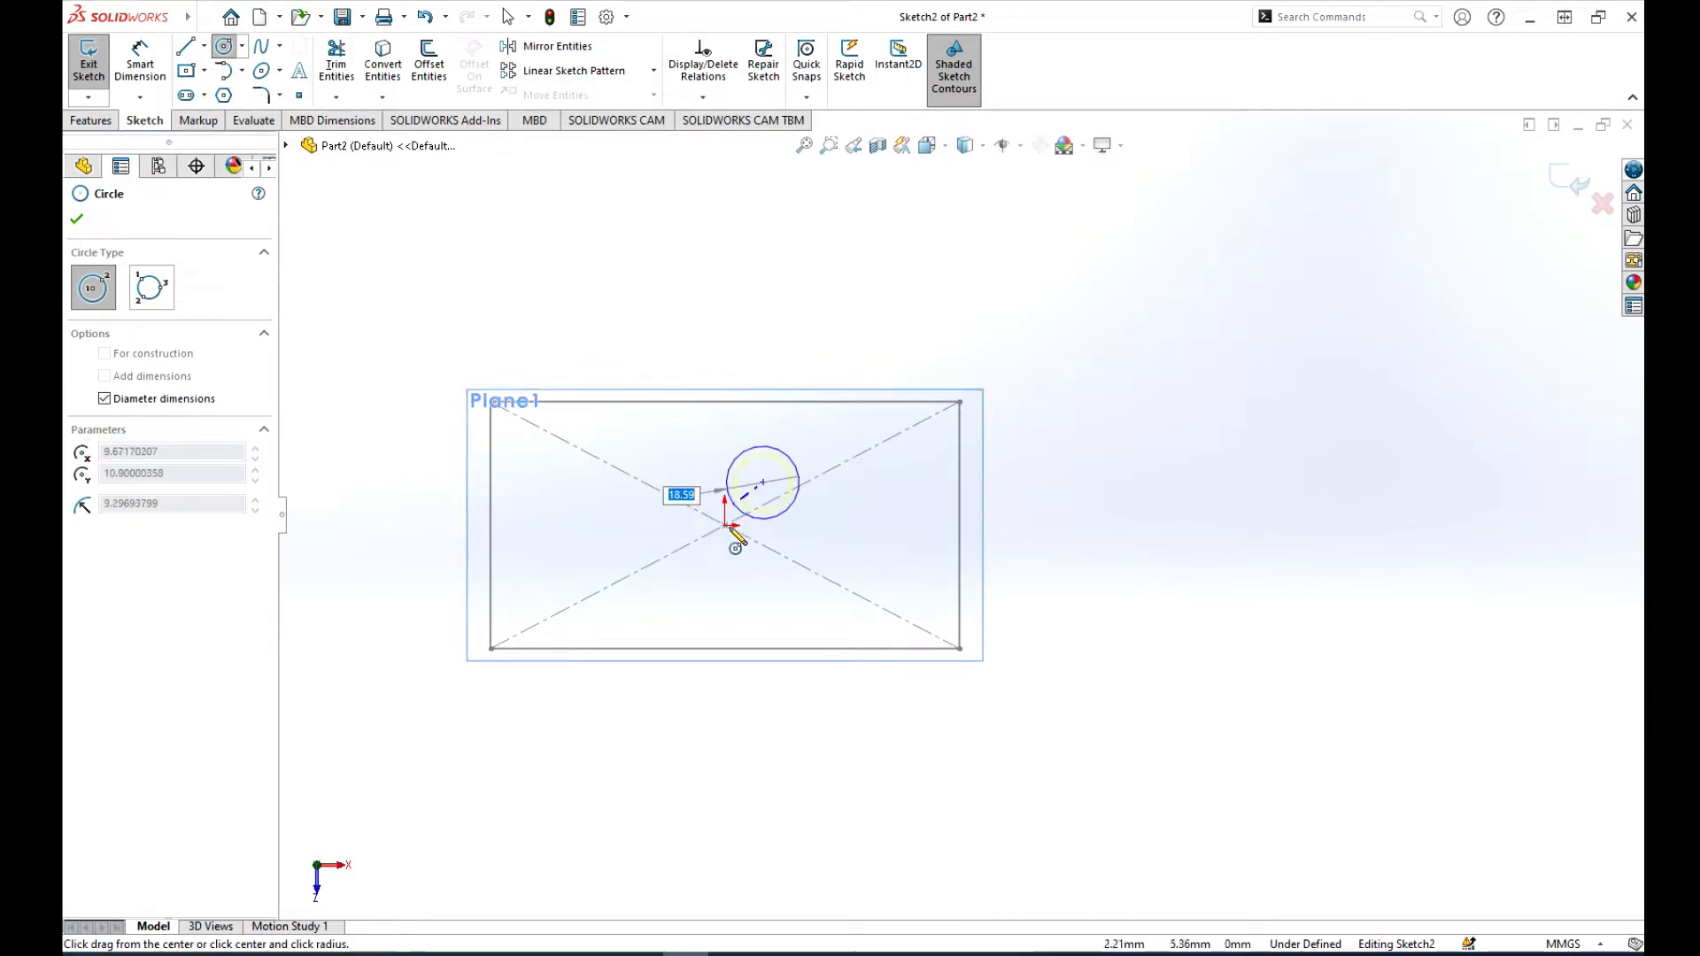
{"action": "key", "text": "Escape"}
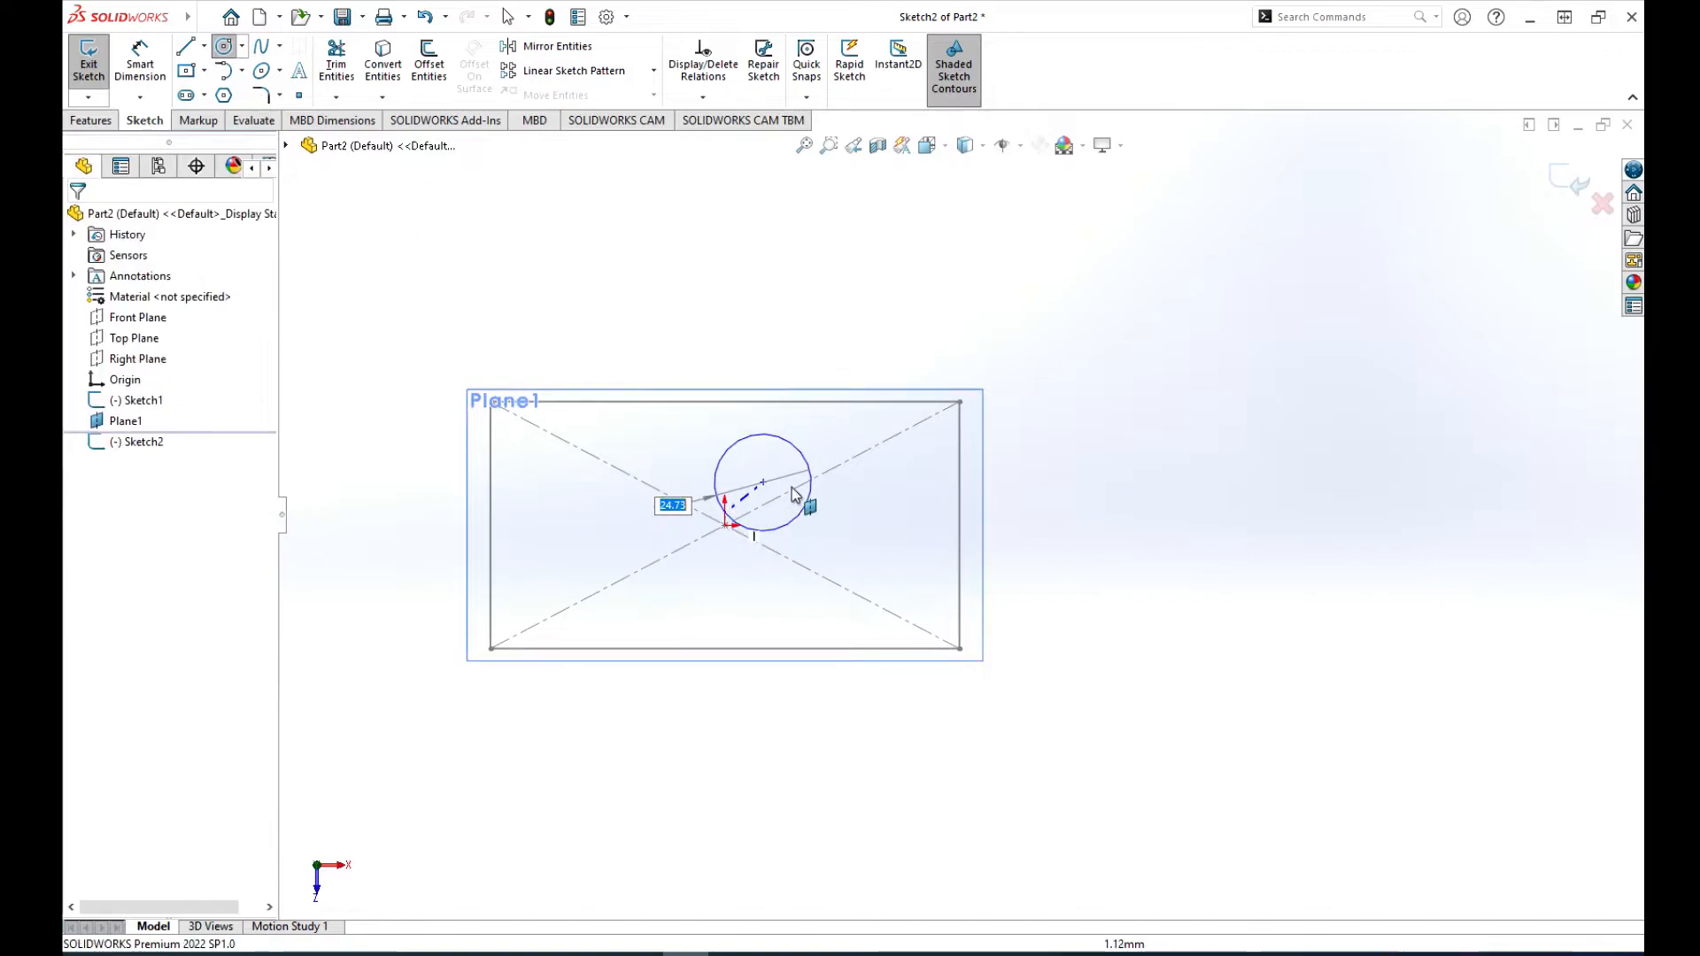
{"action": "mouse_move", "coordinate": [131, 9]}
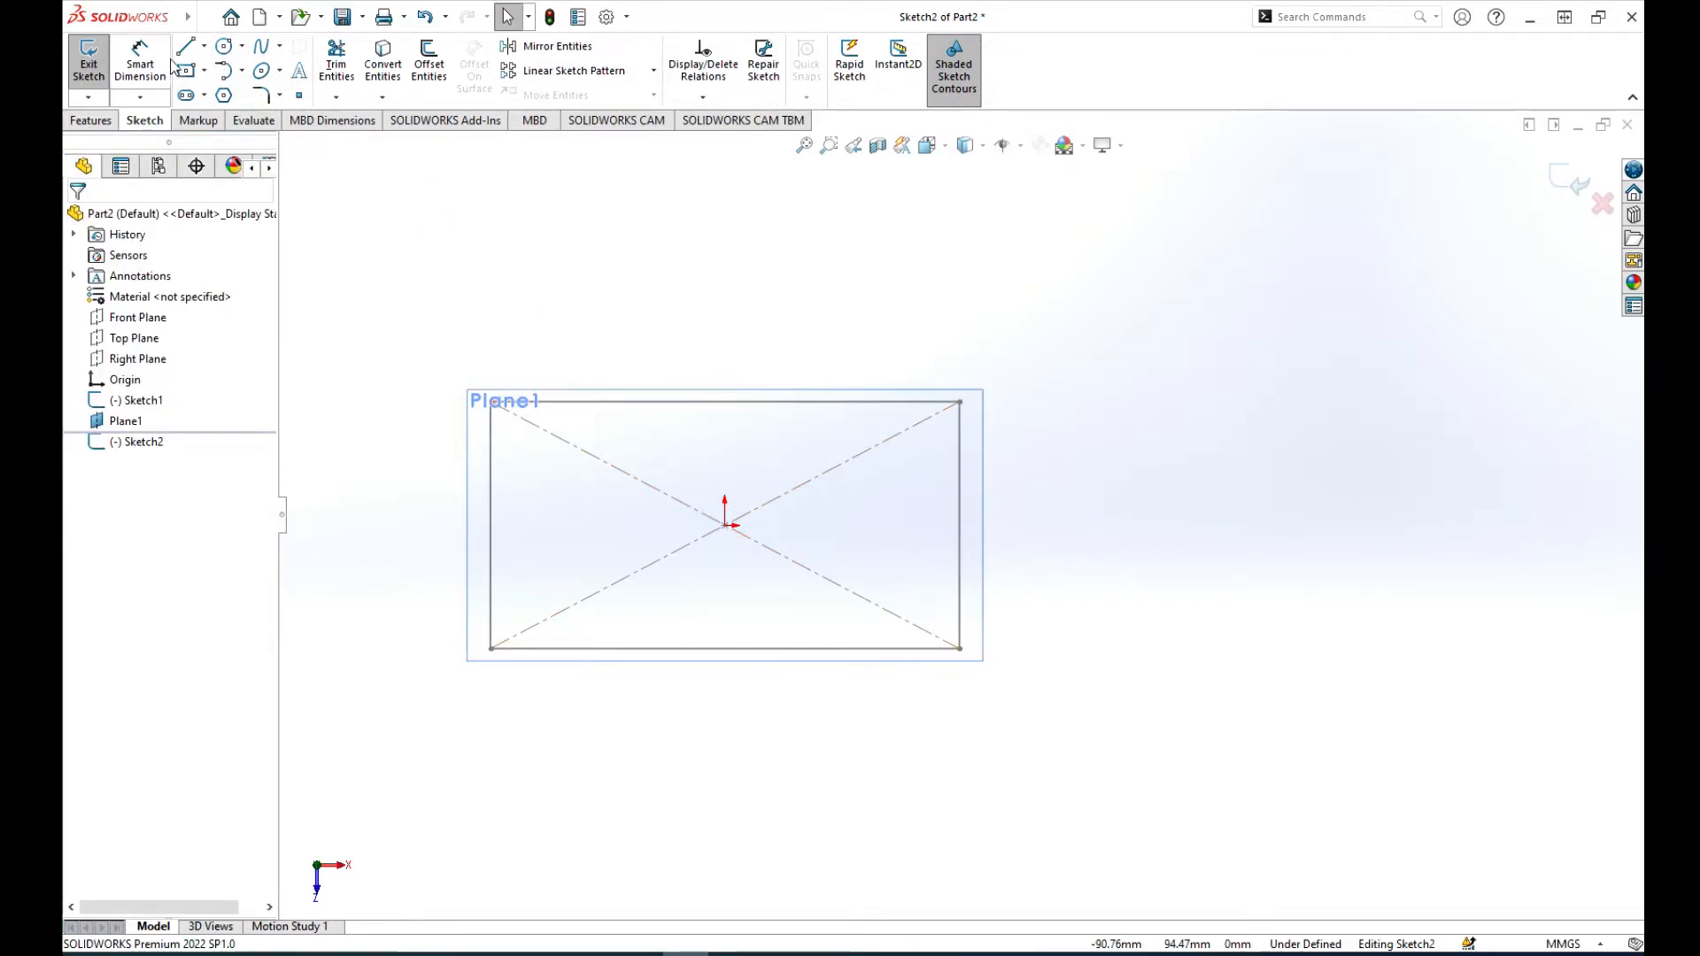
{"action": "left_click", "coordinate": [224, 46]}
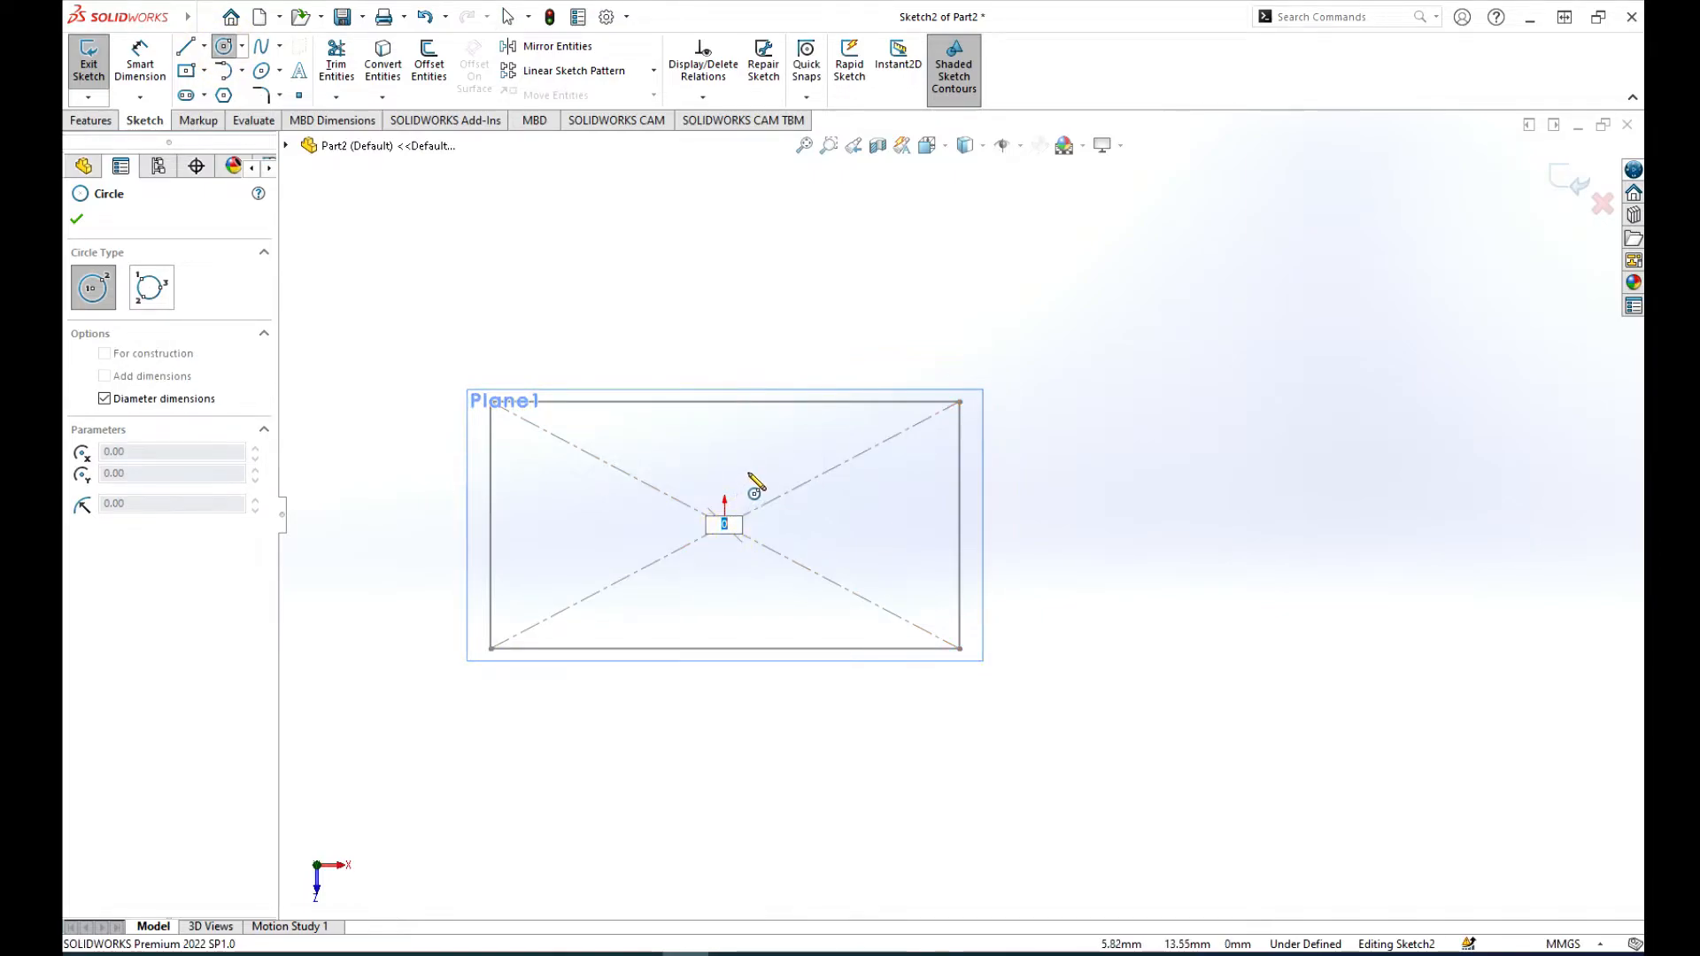
{"action": "key", "text": "Escape"}
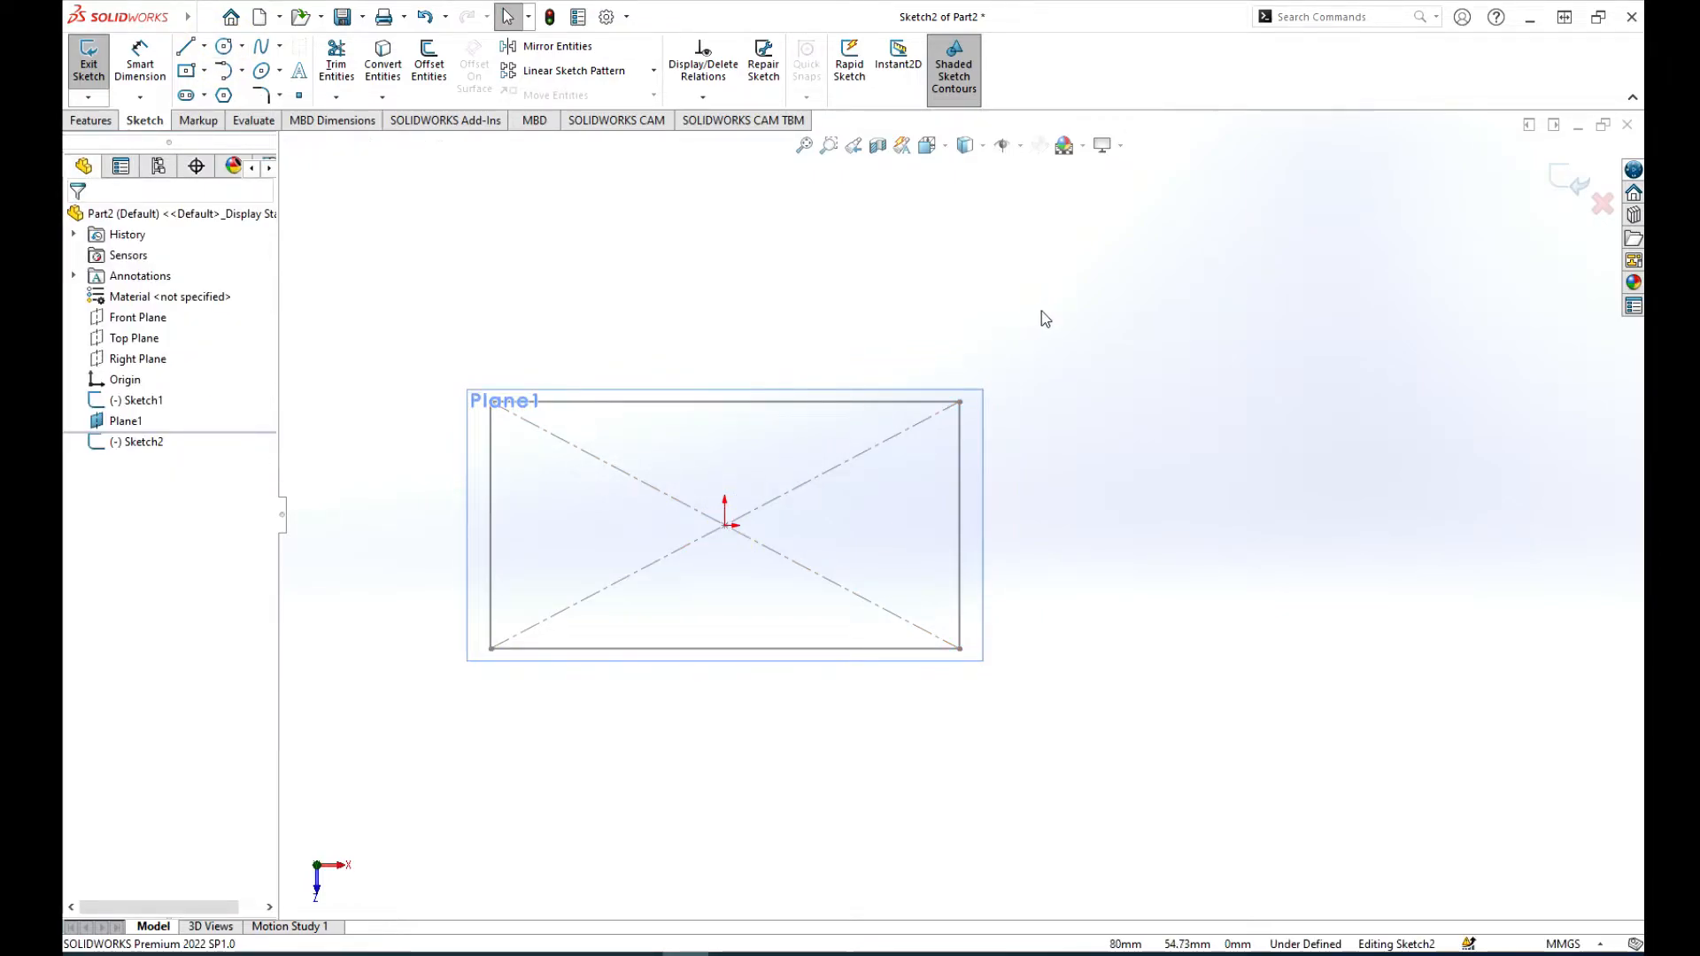
Step: Sketch a circle of about 22.5 mm radius centred on the origin on the offset plane, and exit the sketch
{"action": "mouse_move", "coordinate": [1226, 342]}
{"action": "middle_mouse_down"}
{"action": "mouse_move", "coordinate": [1196, 300]}
{"action": "mouse_move", "coordinate": [1237, 182]}
{"action": "mouse_move", "coordinate": [1234, 405]}
{"action": "middle_mouse_up"}
{"action": "scroll", "coordinate": [919, 455], "scroll_direction": "up", "scroll_amount": 3}
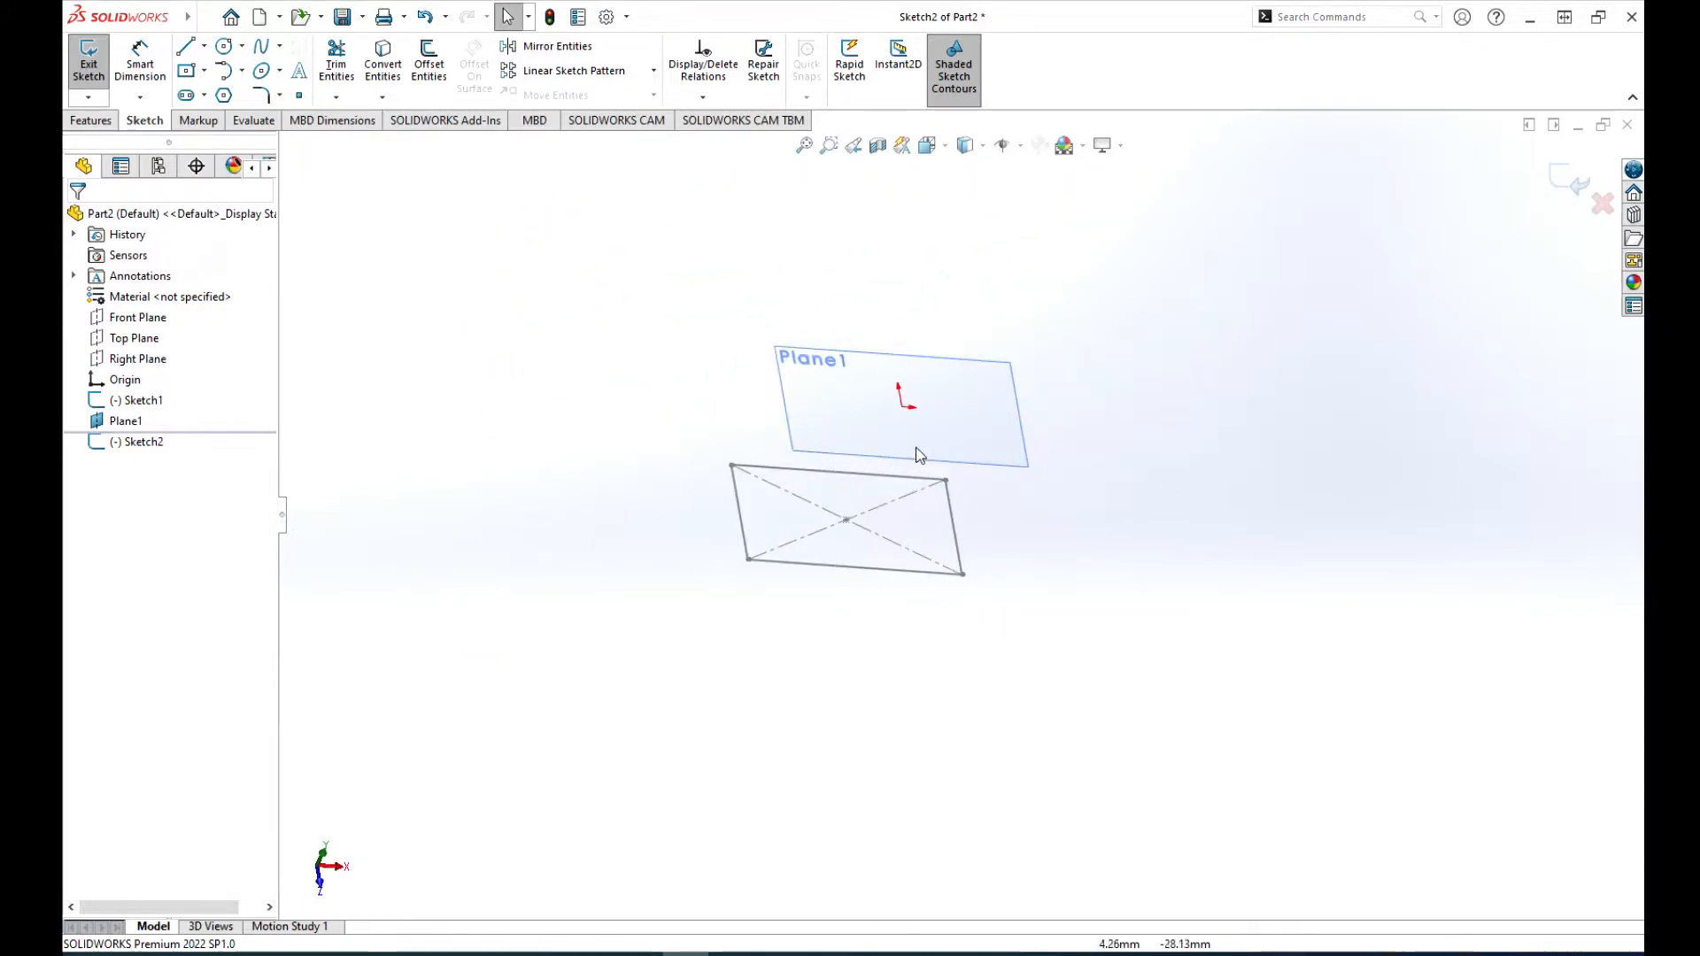
{"action": "scroll", "coordinate": [919, 453], "scroll_direction": "down", "scroll_amount": 4}
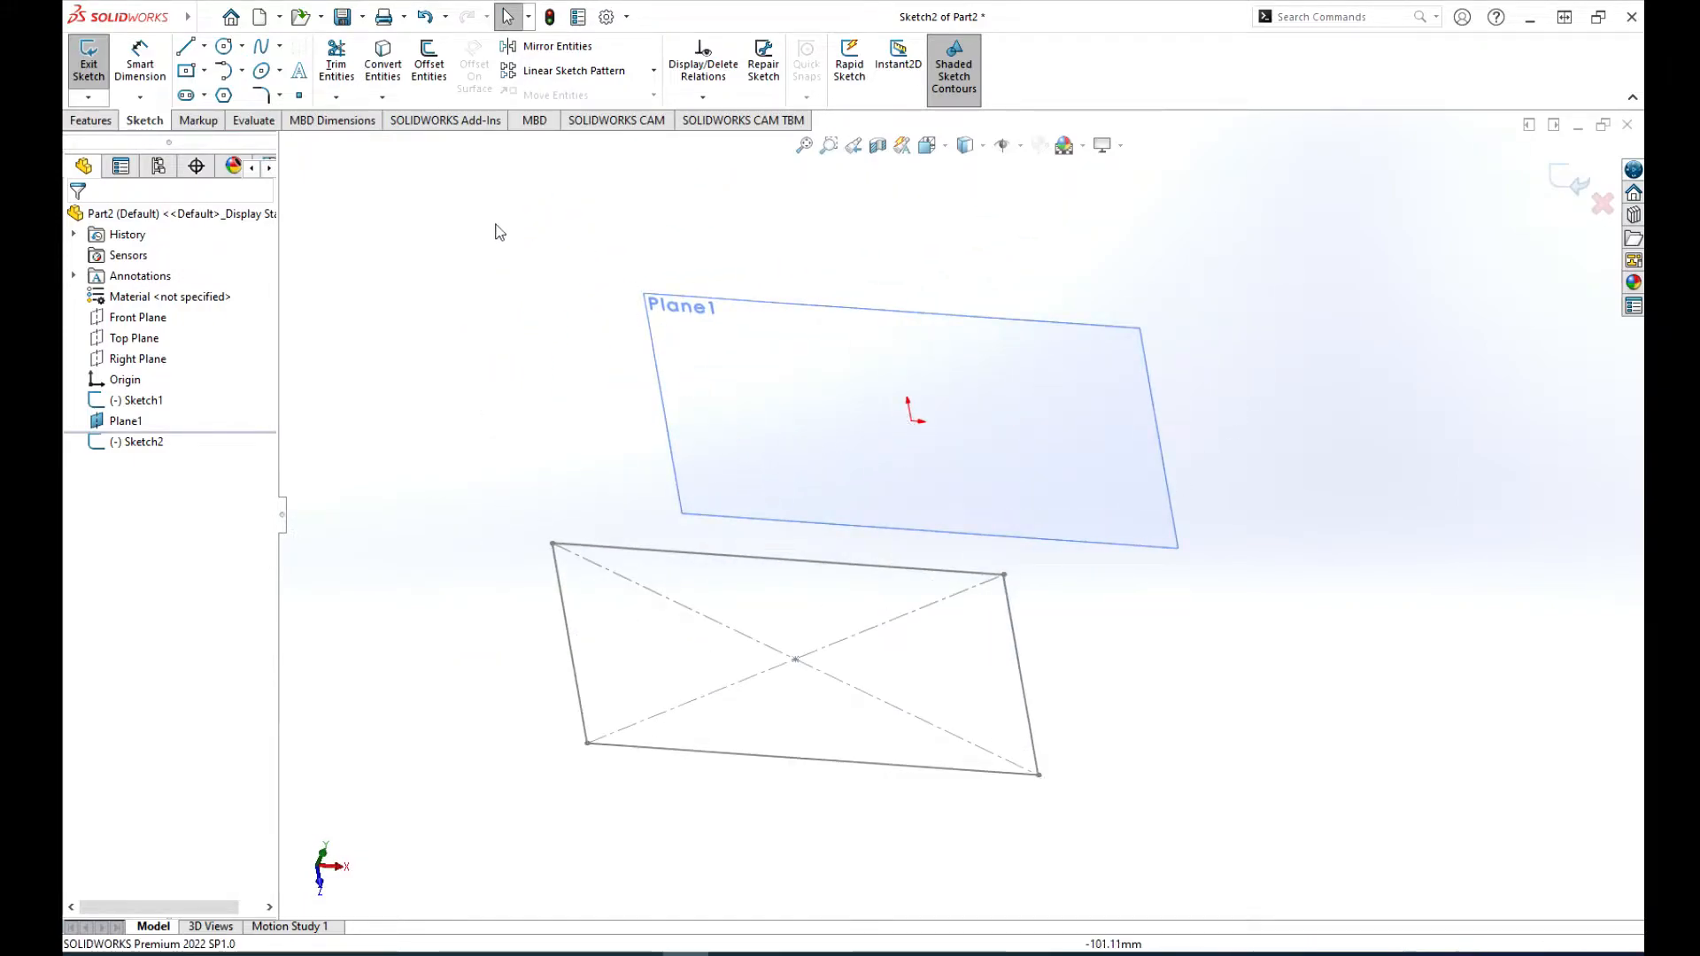
{"action": "left_click", "coordinate": [841, 445]}
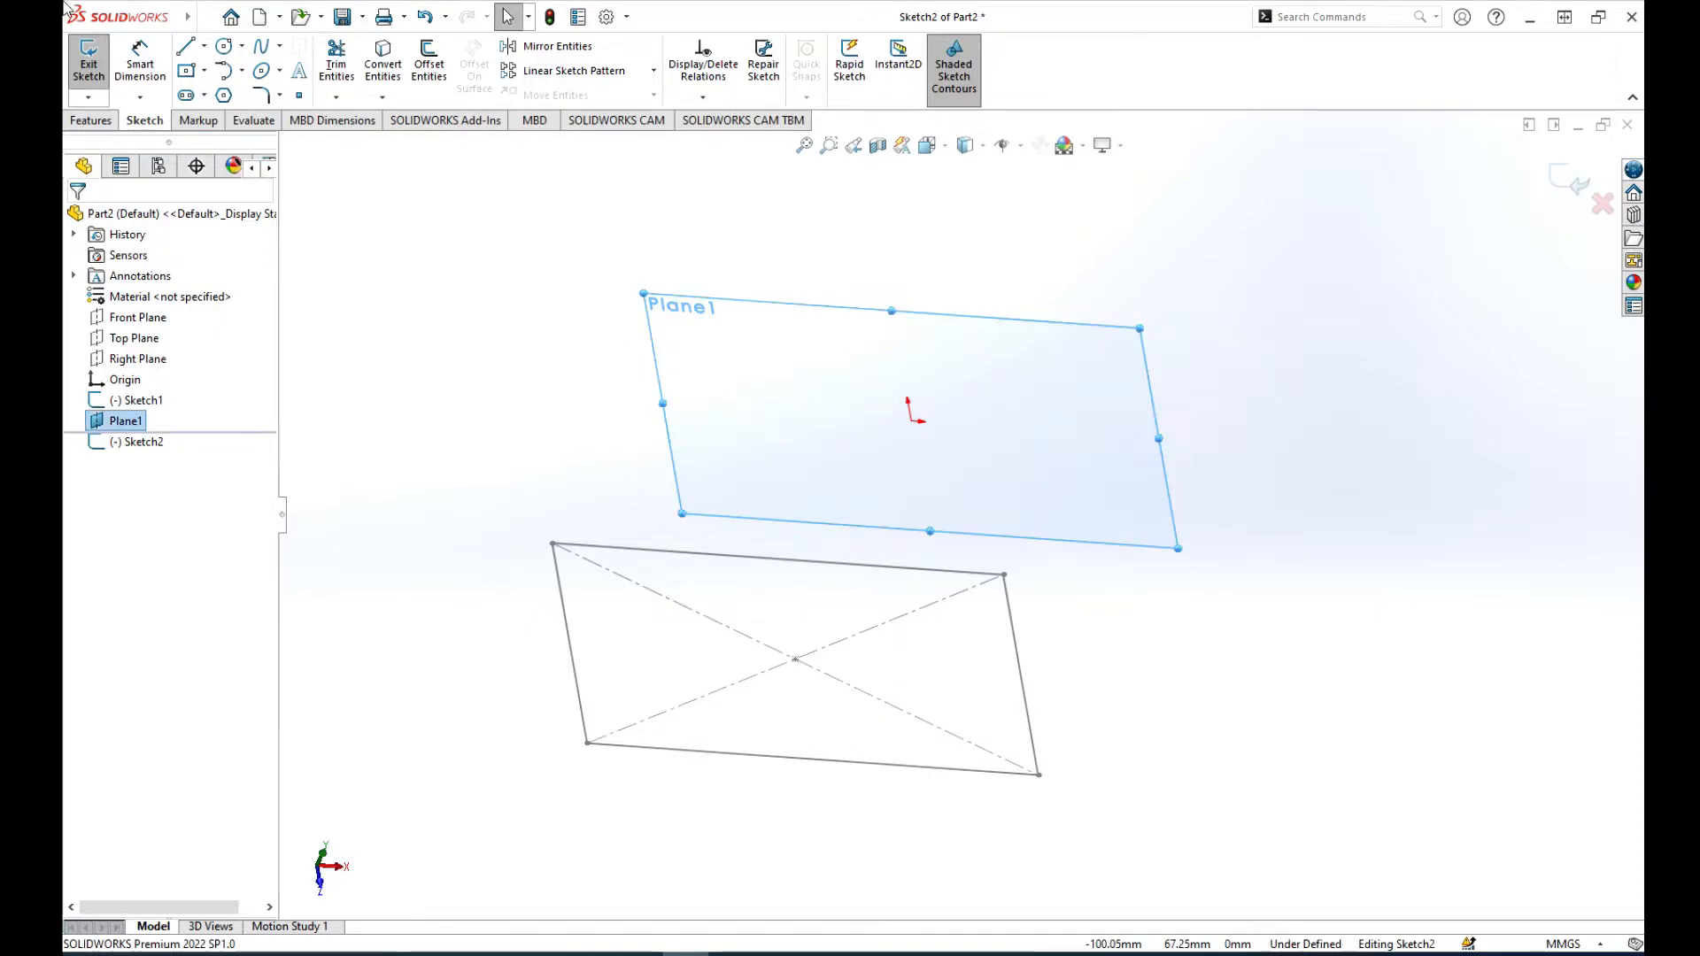
{"action": "mouse_move", "coordinate": [107, 16]}
{"action": "left_click", "coordinate": [205, 18]}
{"action": "left_click", "coordinate": [549, 230]}
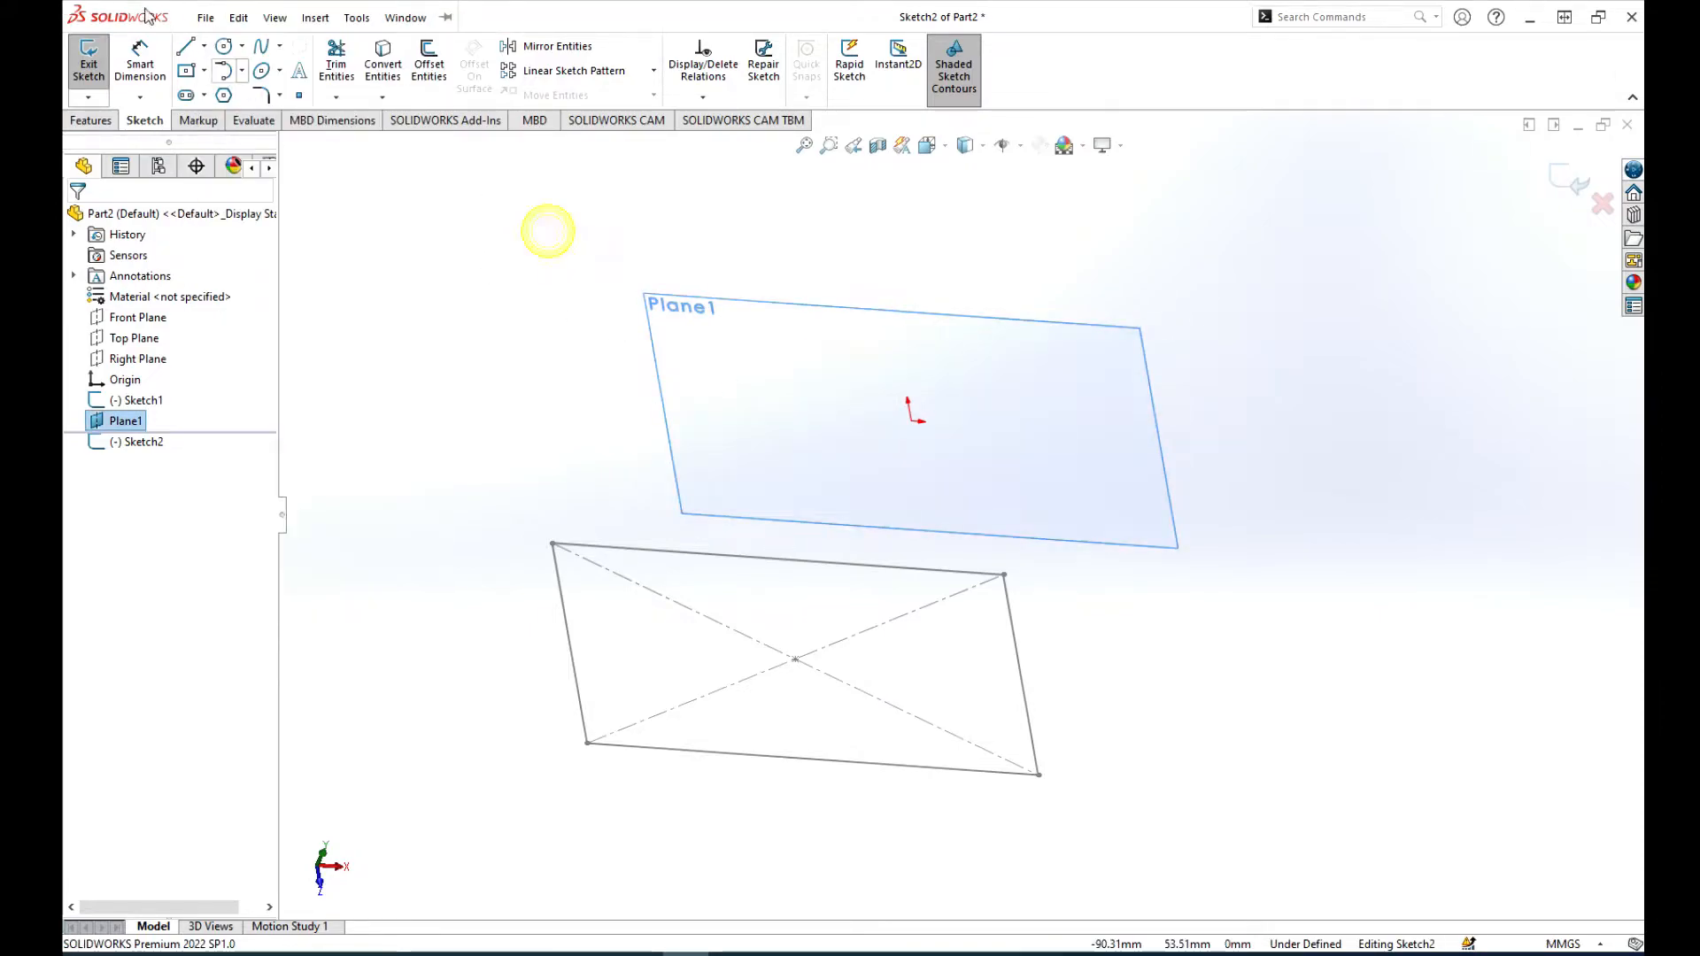
{"action": "left_click", "coordinate": [225, 46]}
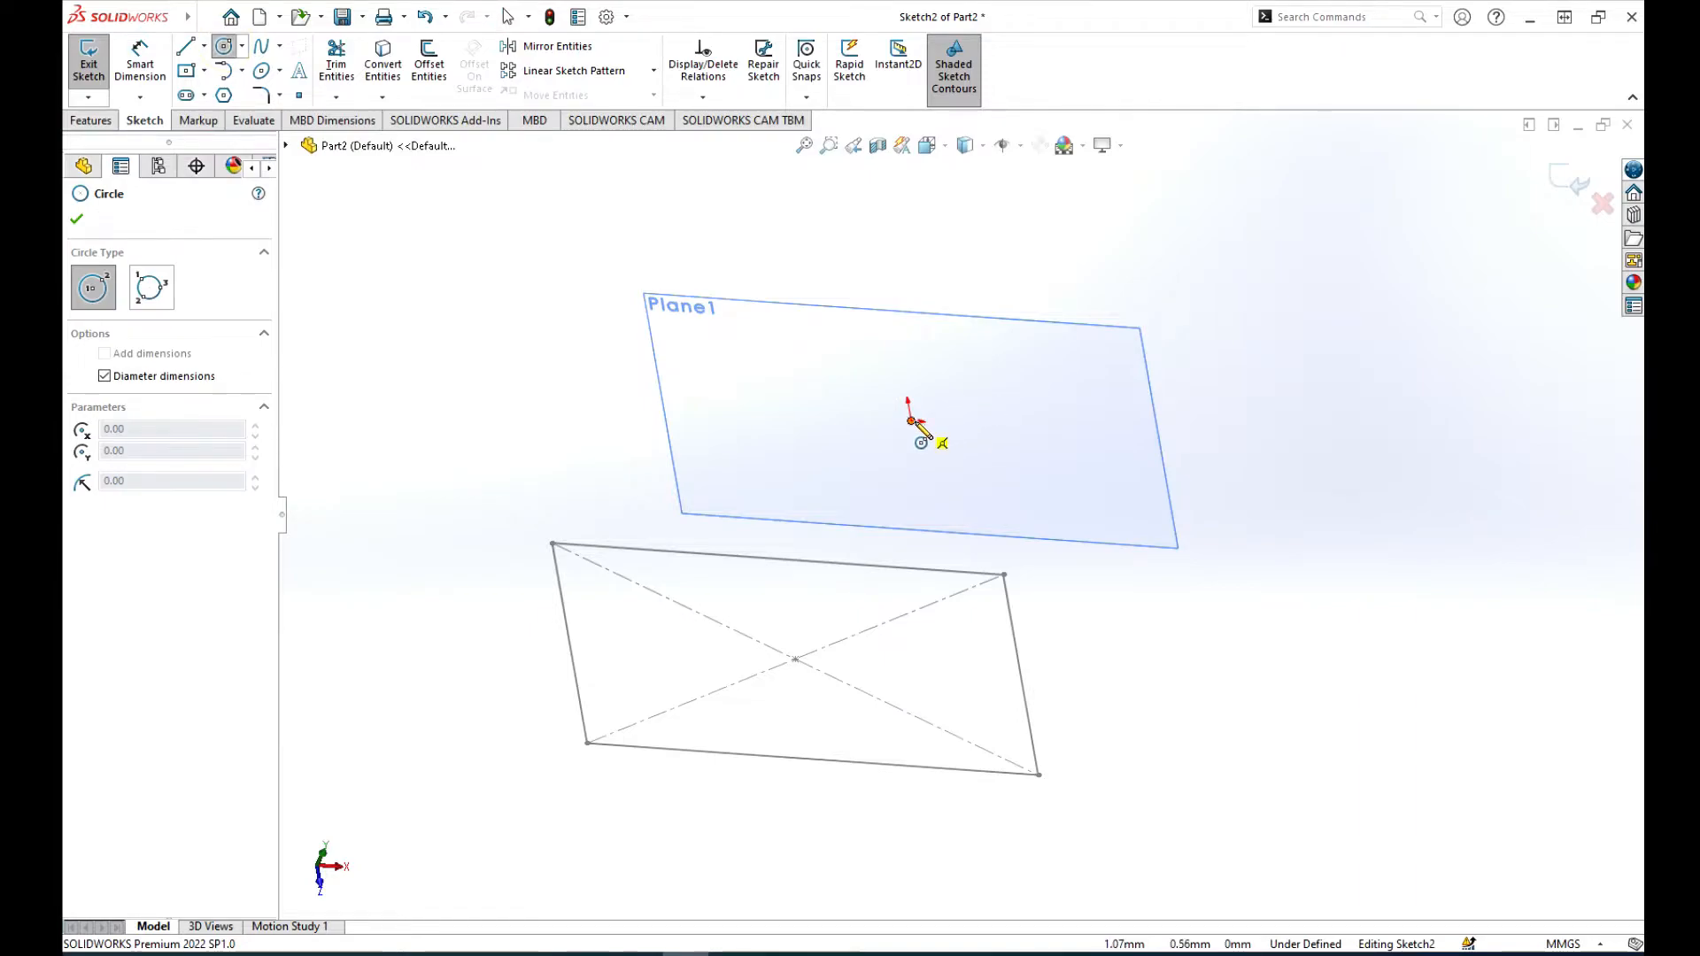
{"action": "left_click", "coordinate": [912, 420]}
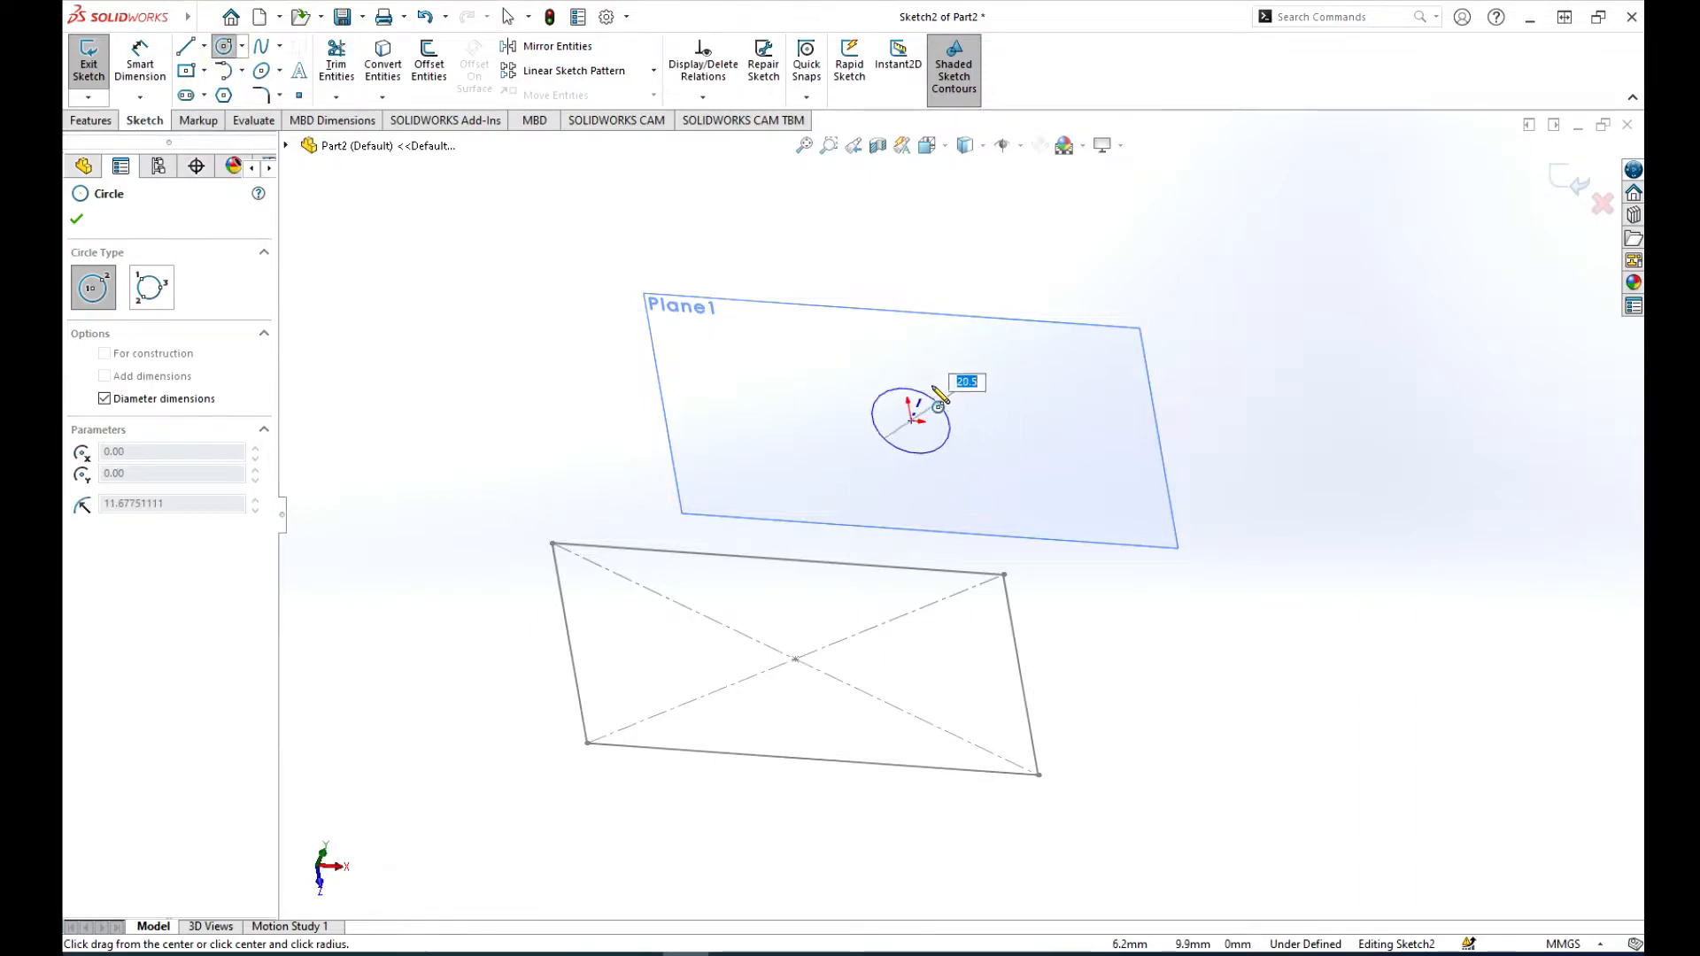
{"action": "left_click", "coordinate": [947, 366]}
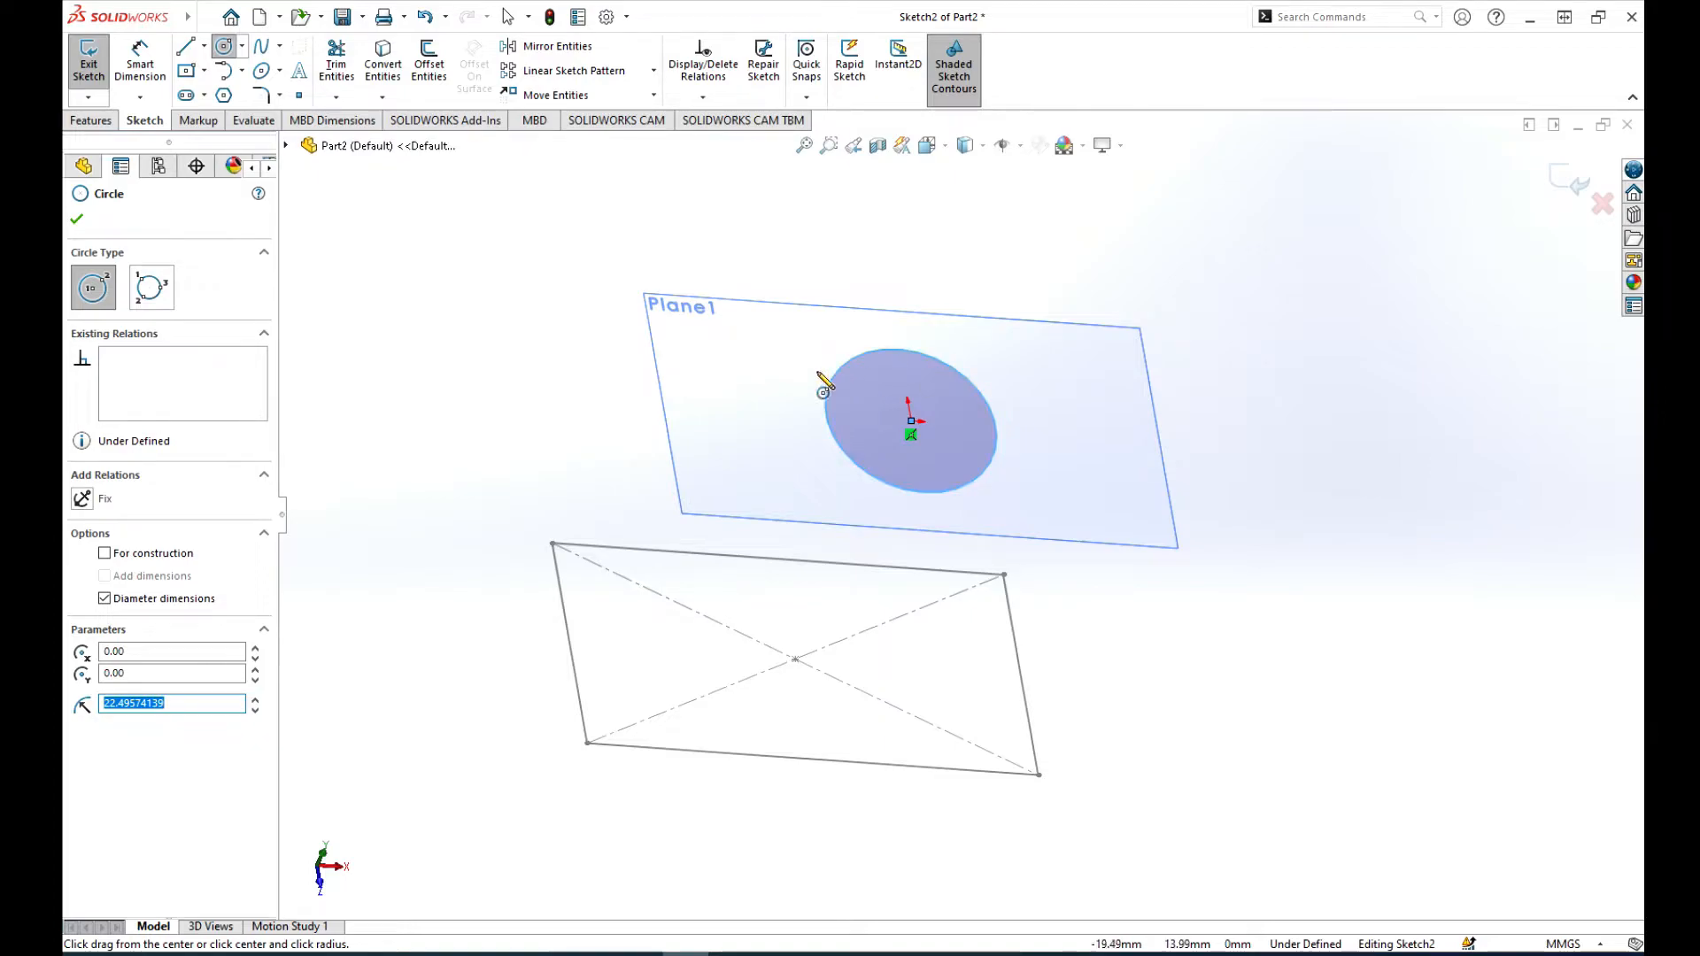
{"action": "left_click", "coordinate": [78, 221]}
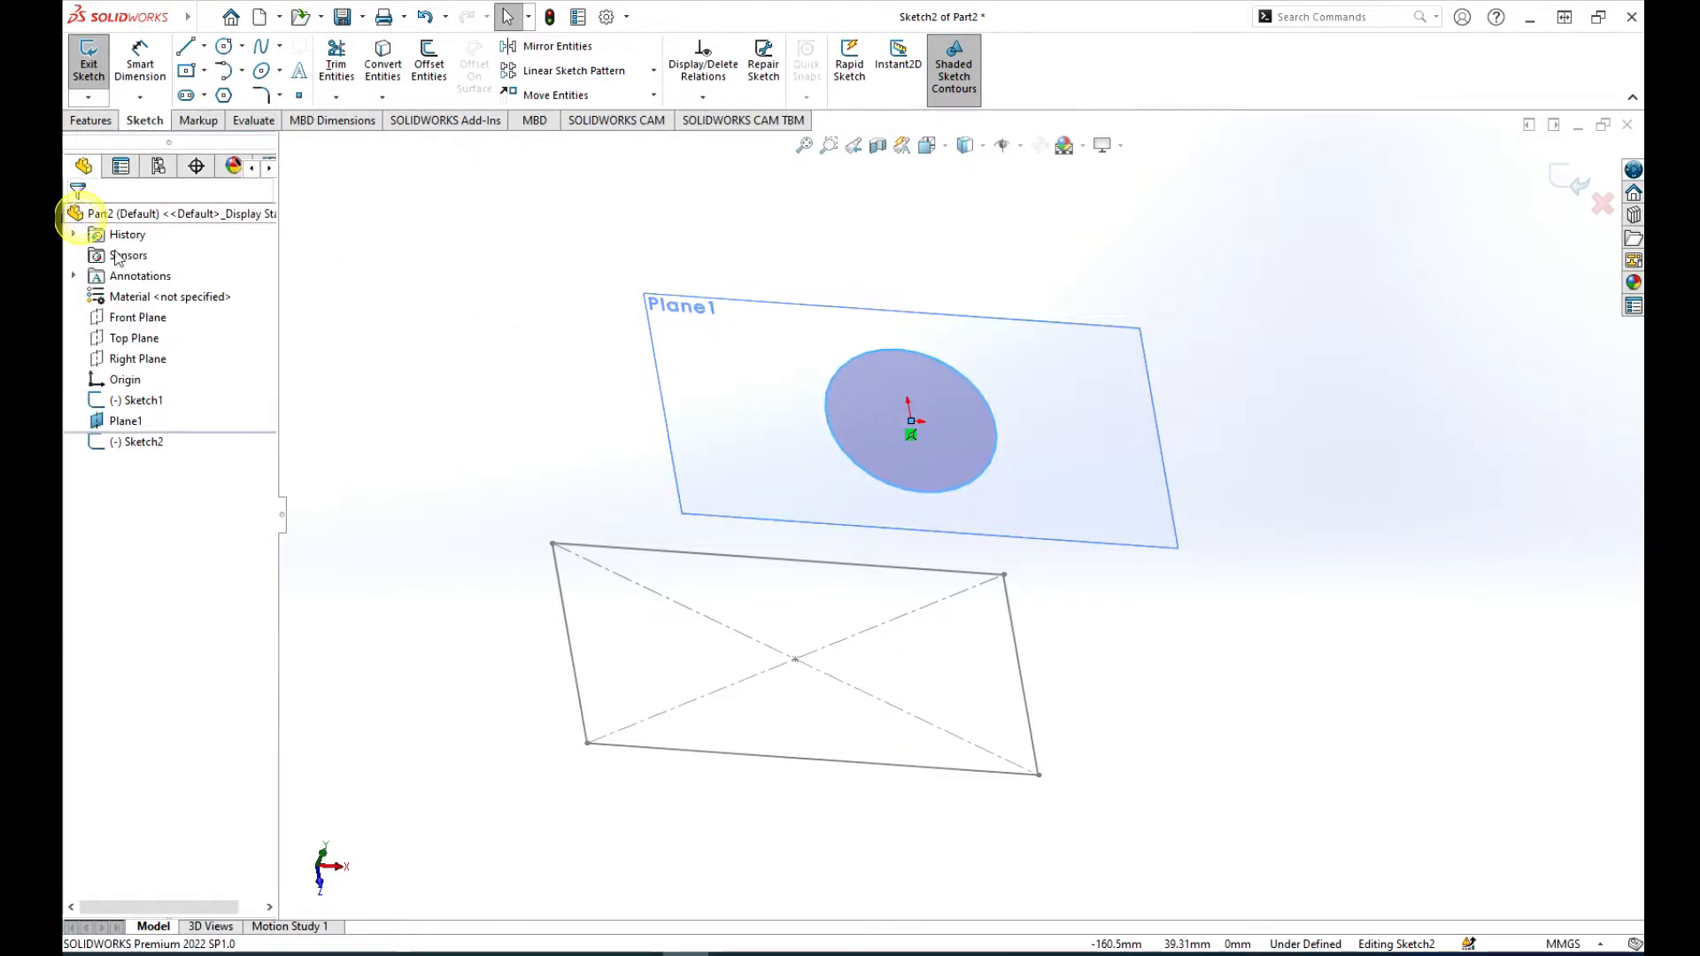
{"action": "left_click", "coordinate": [1565, 182]}
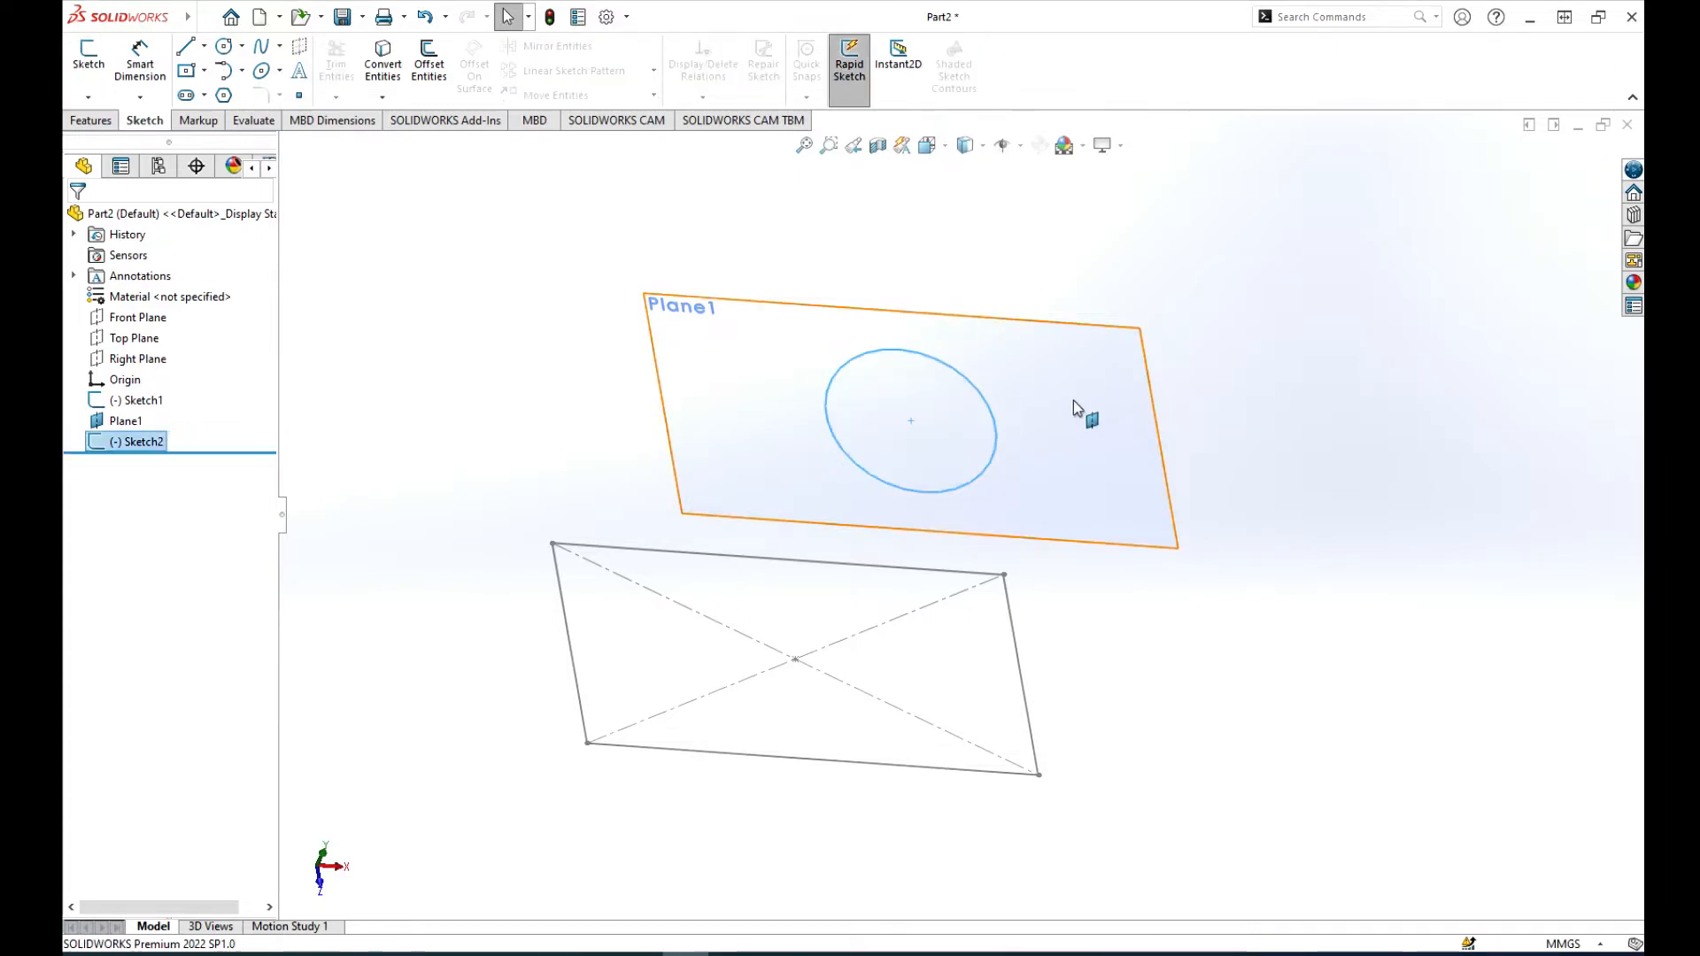
Step: Hide the offset reference plane, leaving only the rectangle and circle sketches displayed
{"action": "left_click", "coordinate": [122, 425]}
{"action": "left_click", "coordinate": [169, 390]}
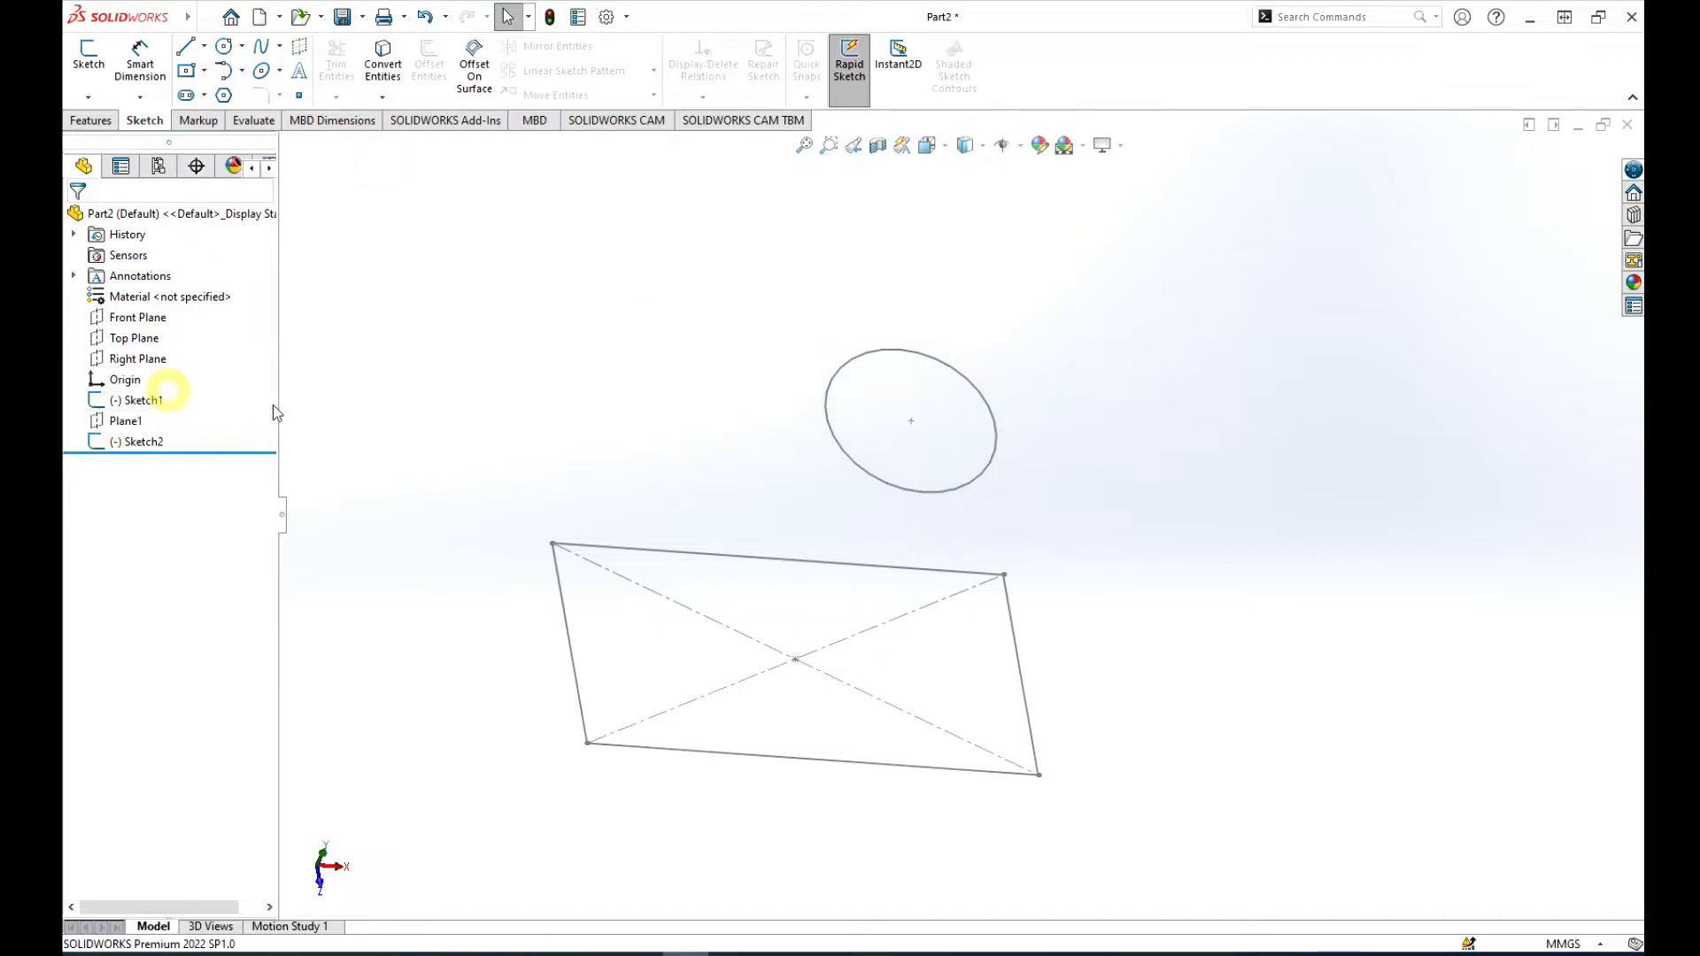
{"action": "middle_click_drag", "start_coordinate": [784, 373], "coordinate": [807, 421]}
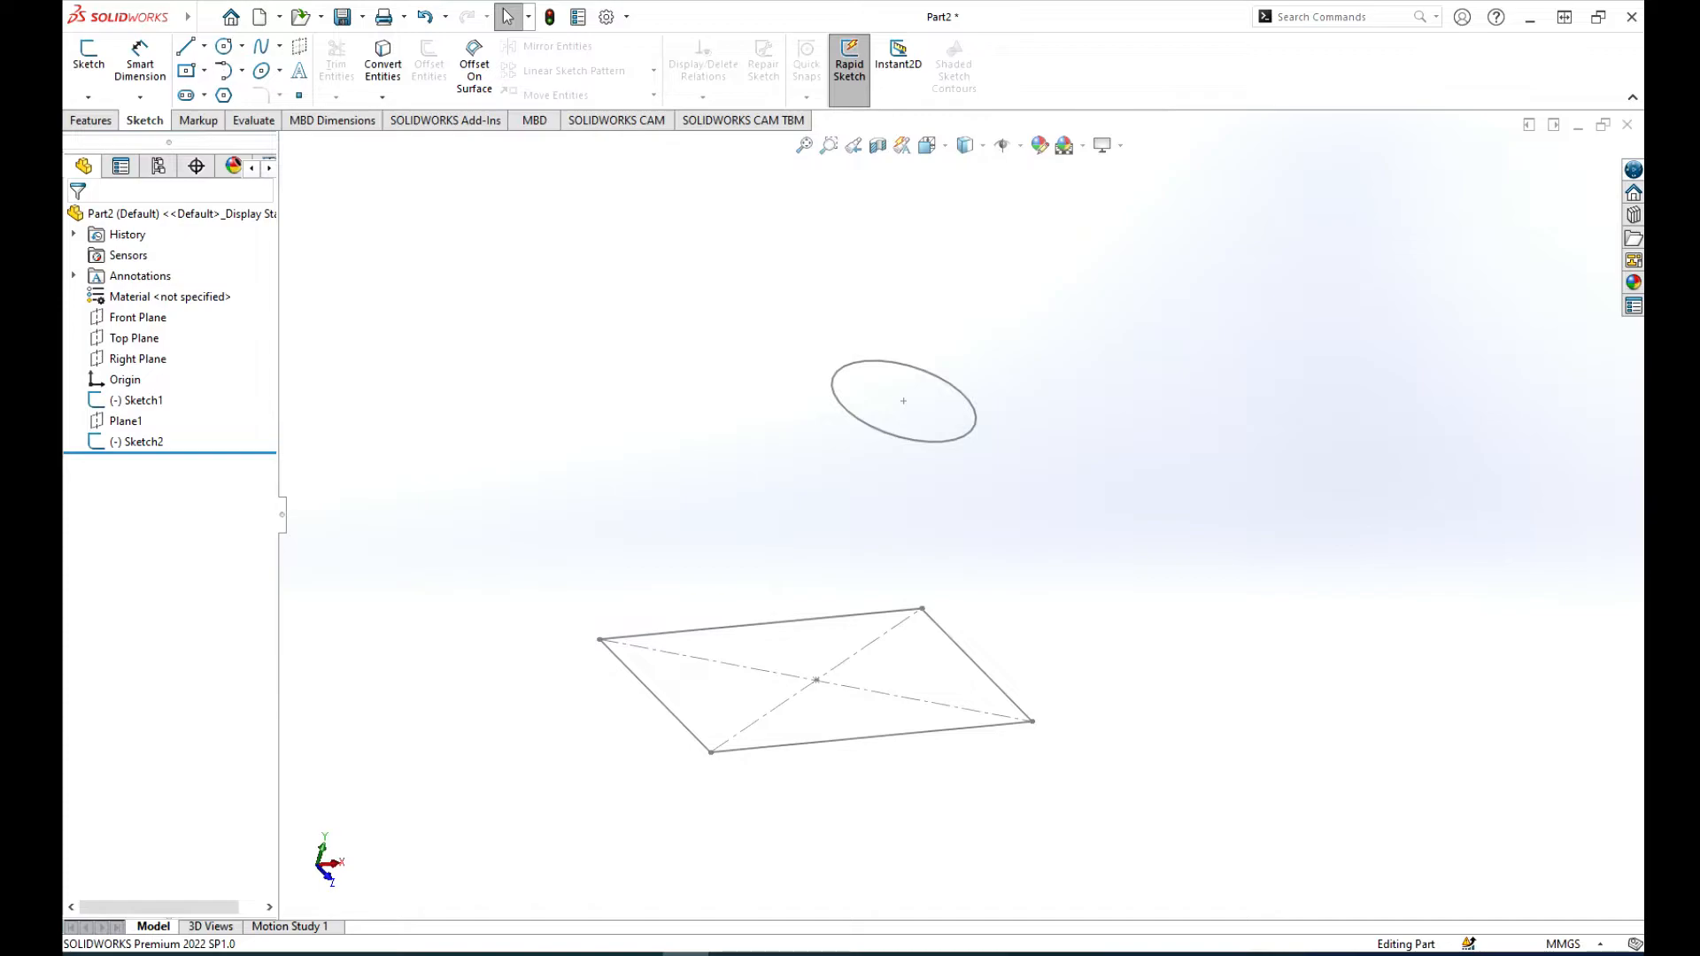
Step: Create a Lofted Boss/Base using the rectangle sketch and the circle sketch as profiles
{"action": "left_click", "coordinate": [90, 121]}
{"action": "left_click", "coordinate": [230, 70]}
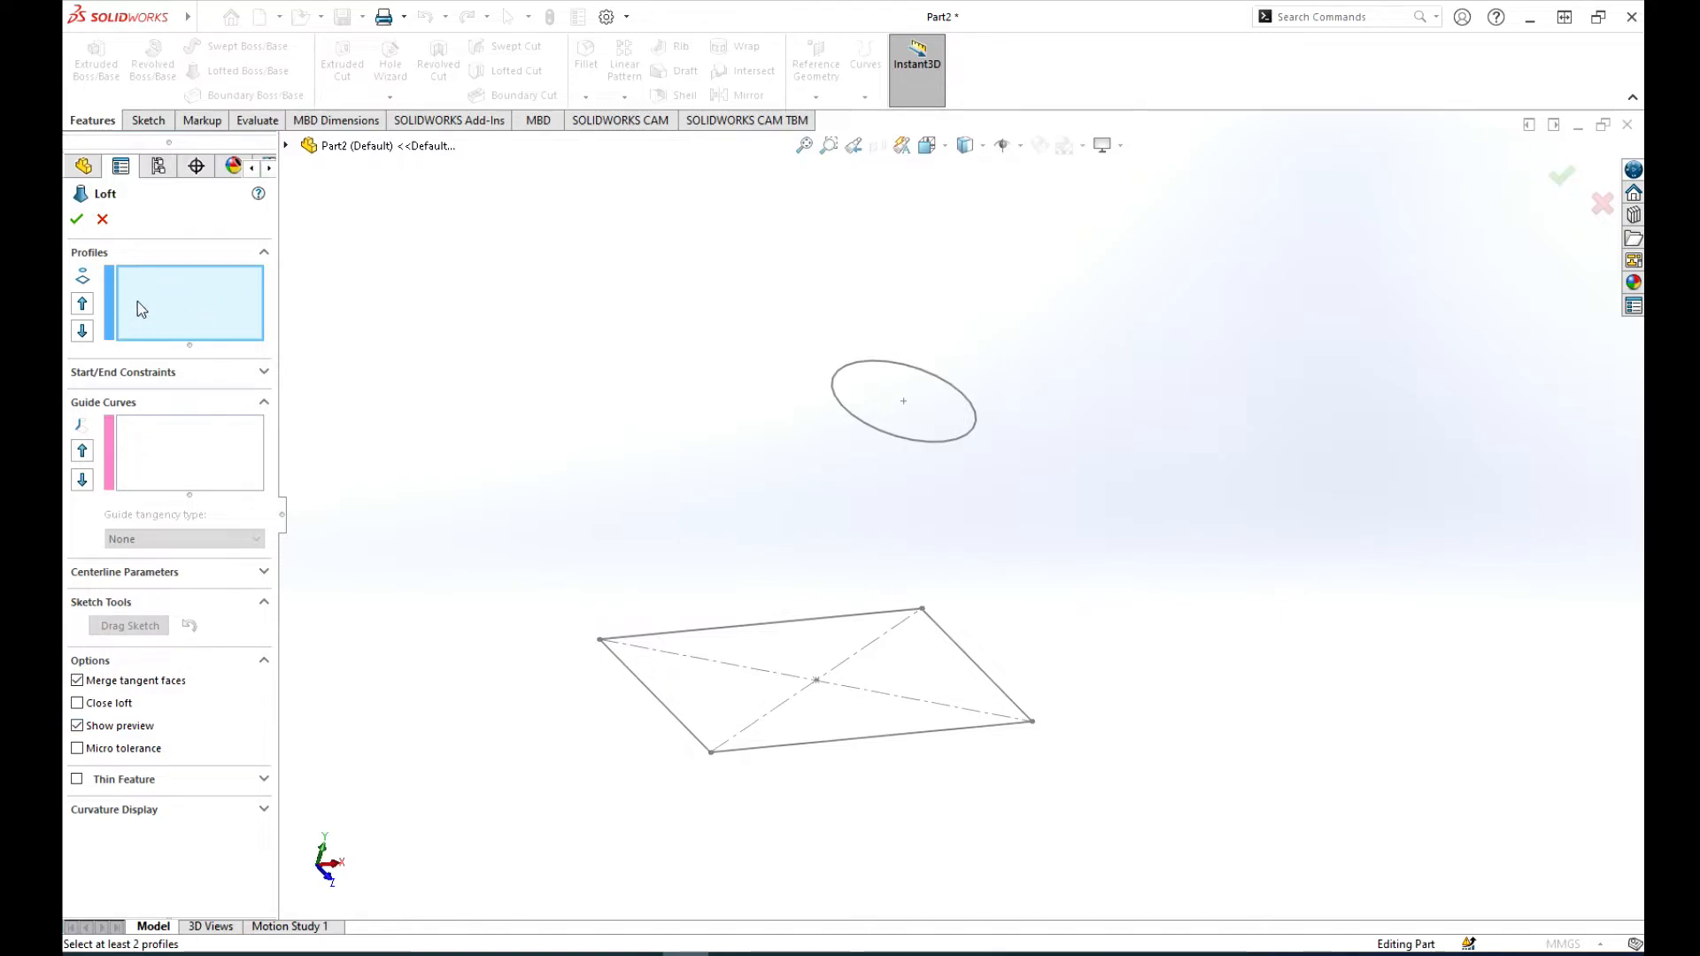
{"action": "left_click", "coordinate": [600, 643]}
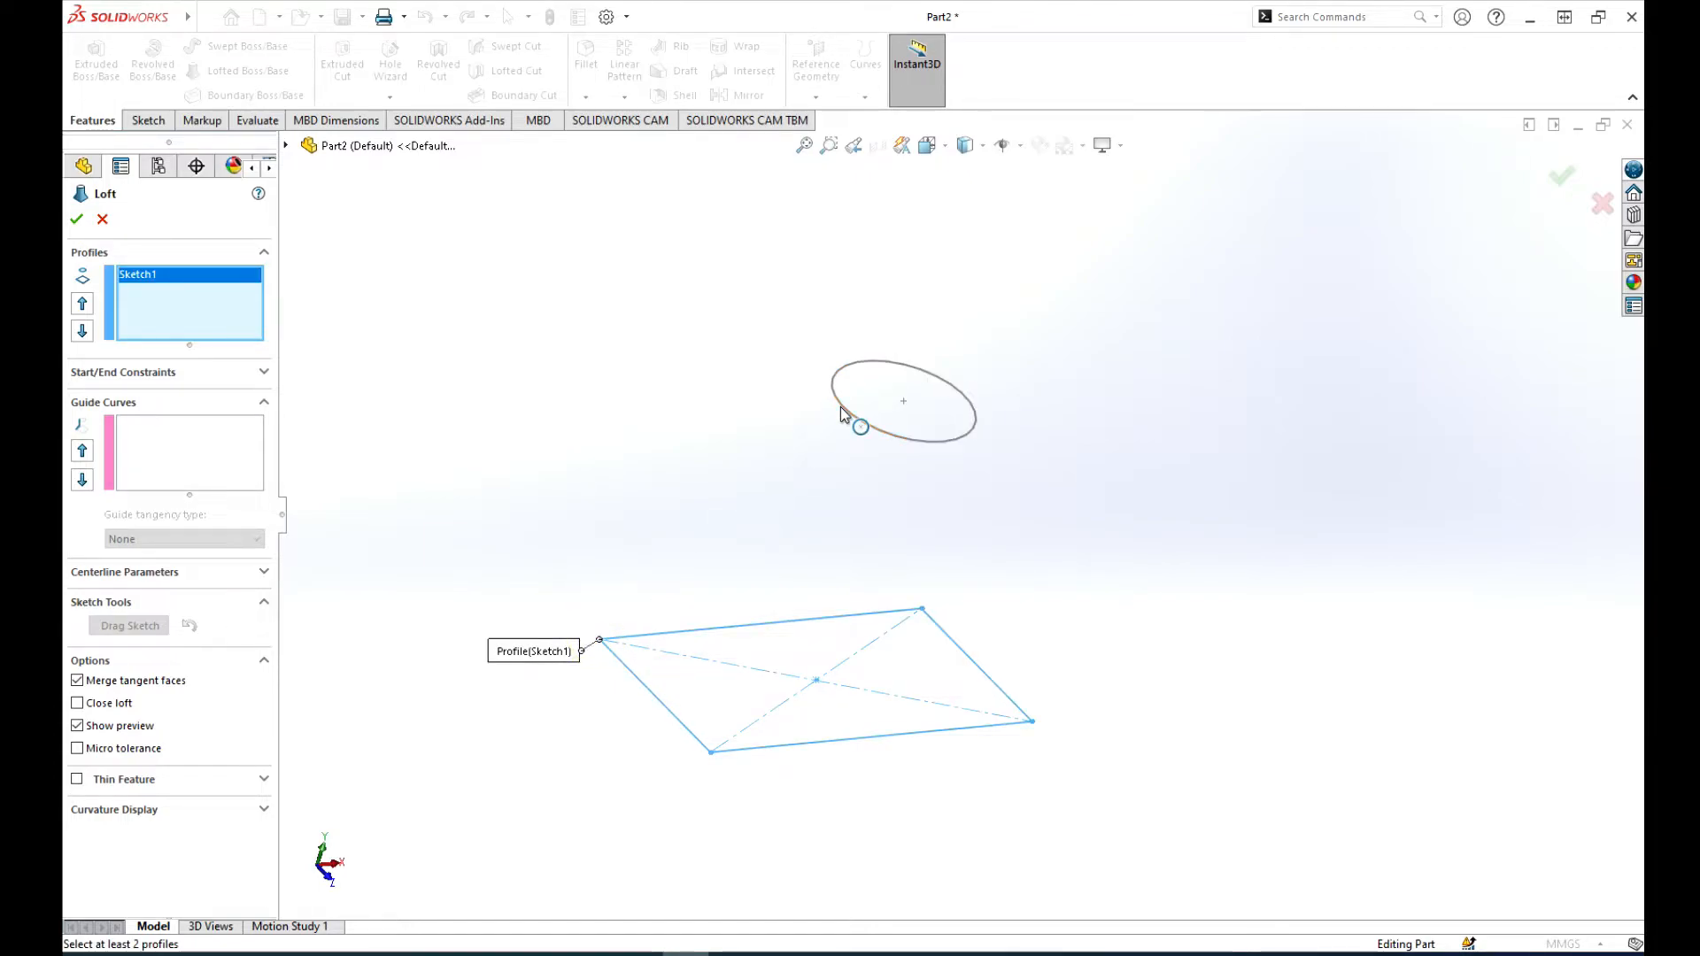
{"action": "left_click", "coordinate": [841, 406]}
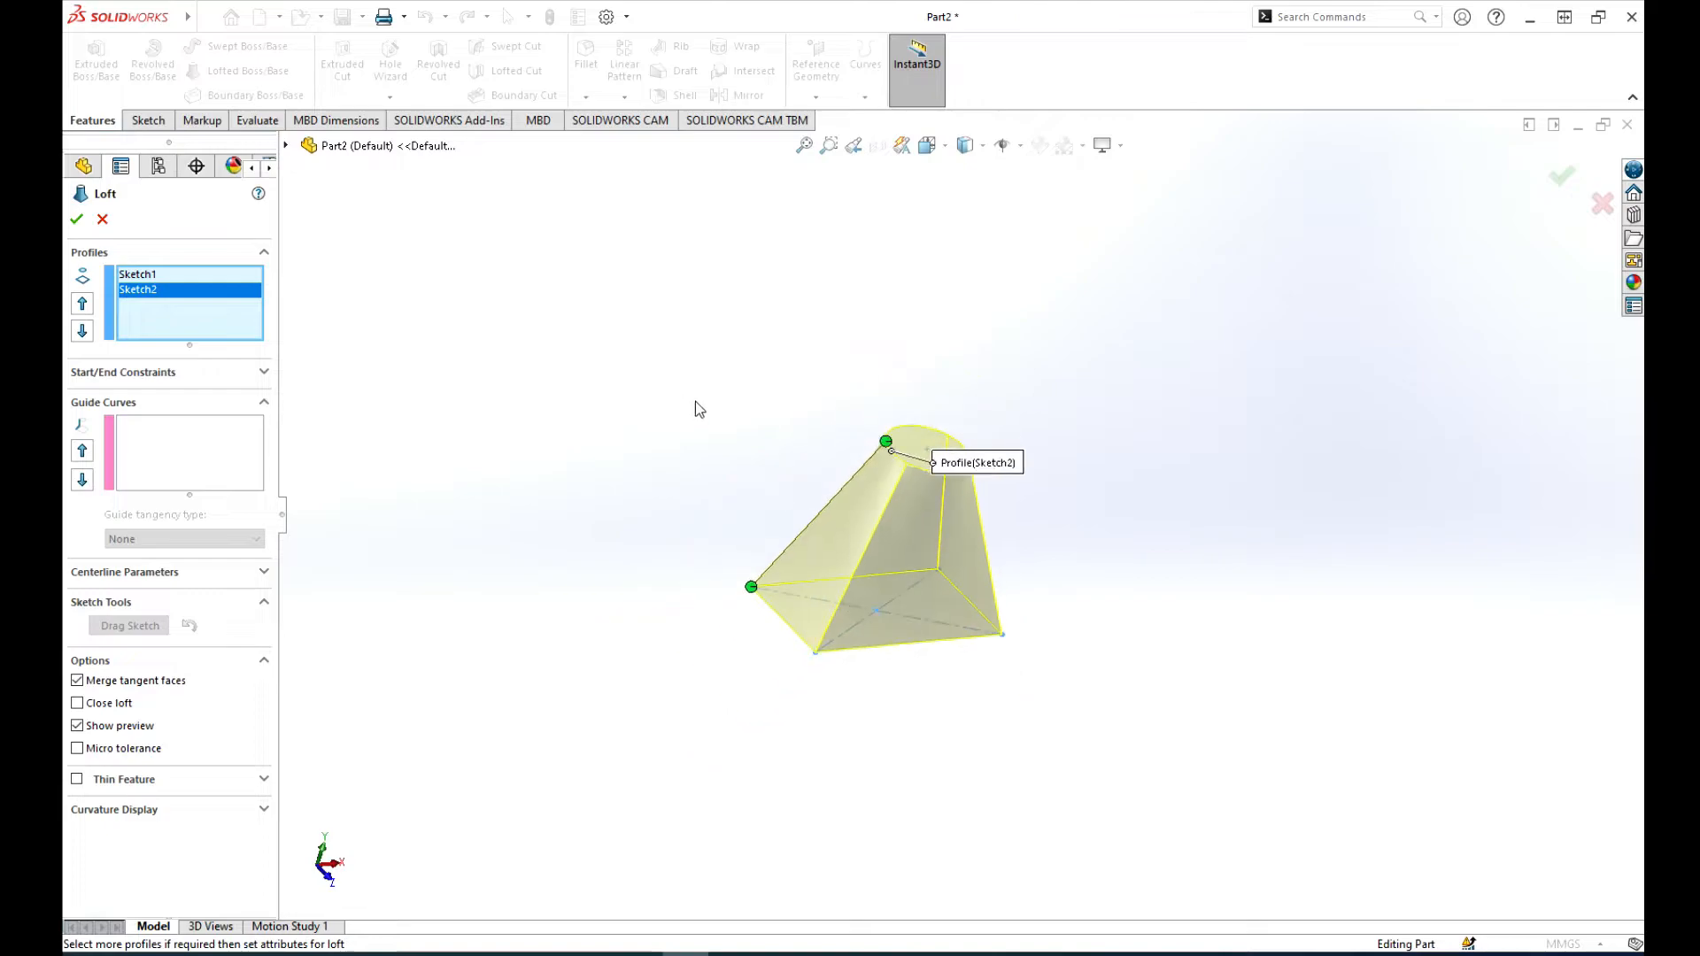
{"action": "middle_click_drag", "start_coordinate": [1039, 487], "coordinate": [1078, 433]}
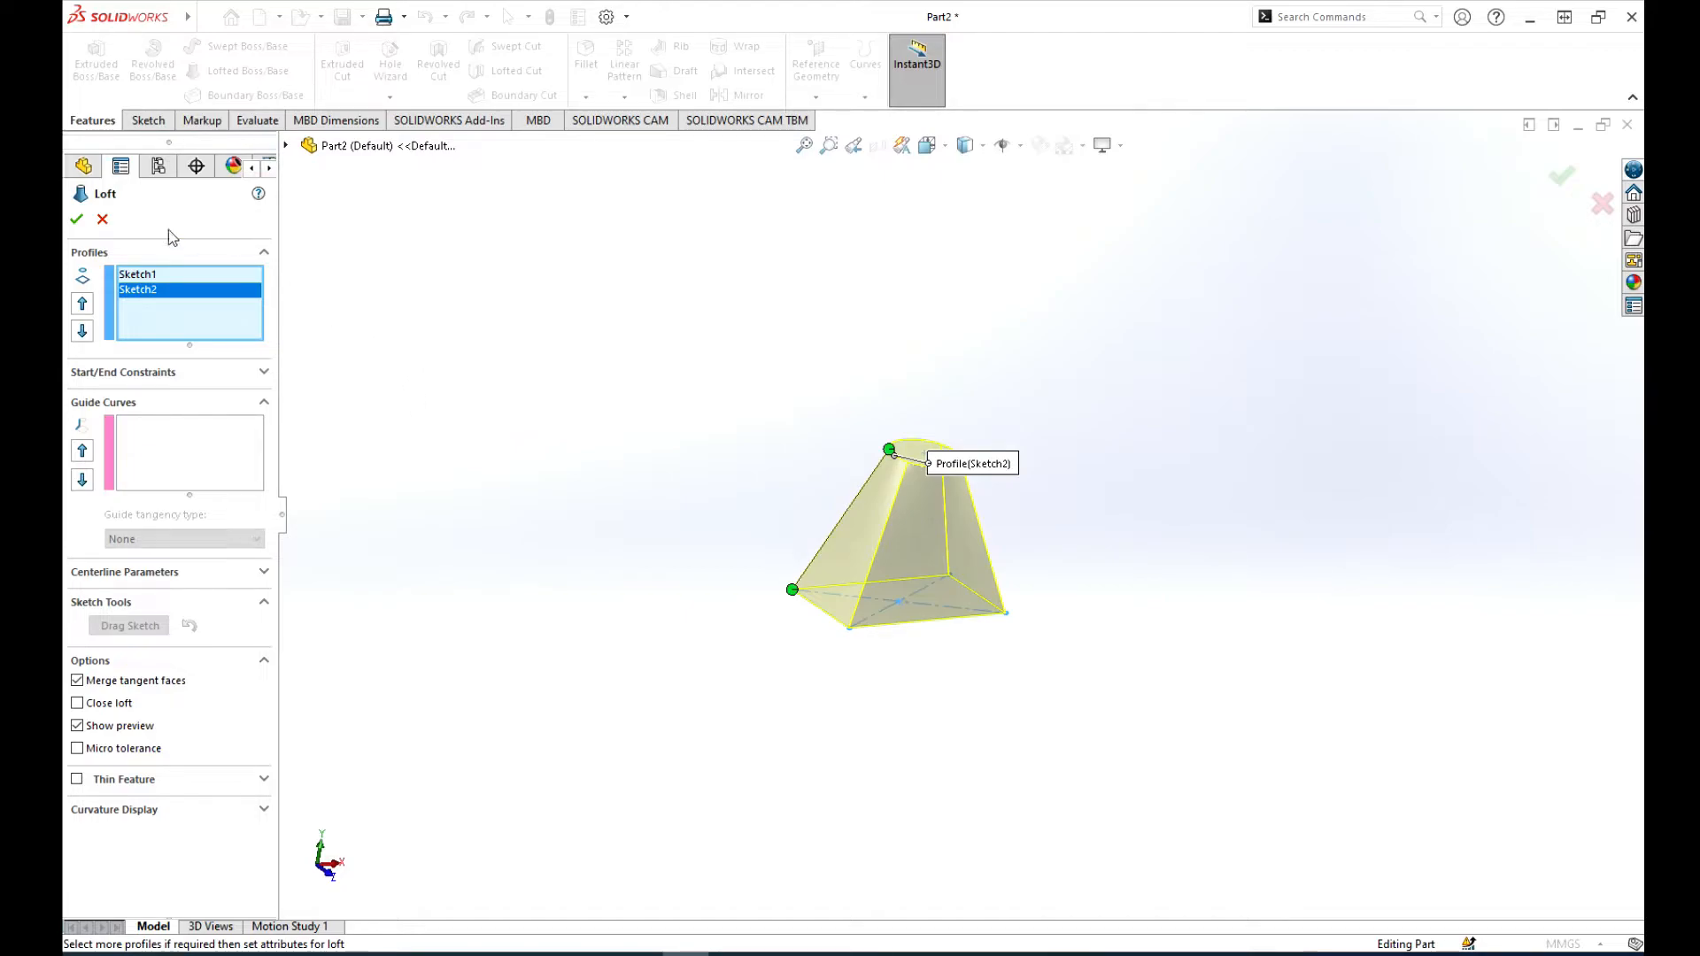
{"action": "left_click", "coordinate": [77, 220]}
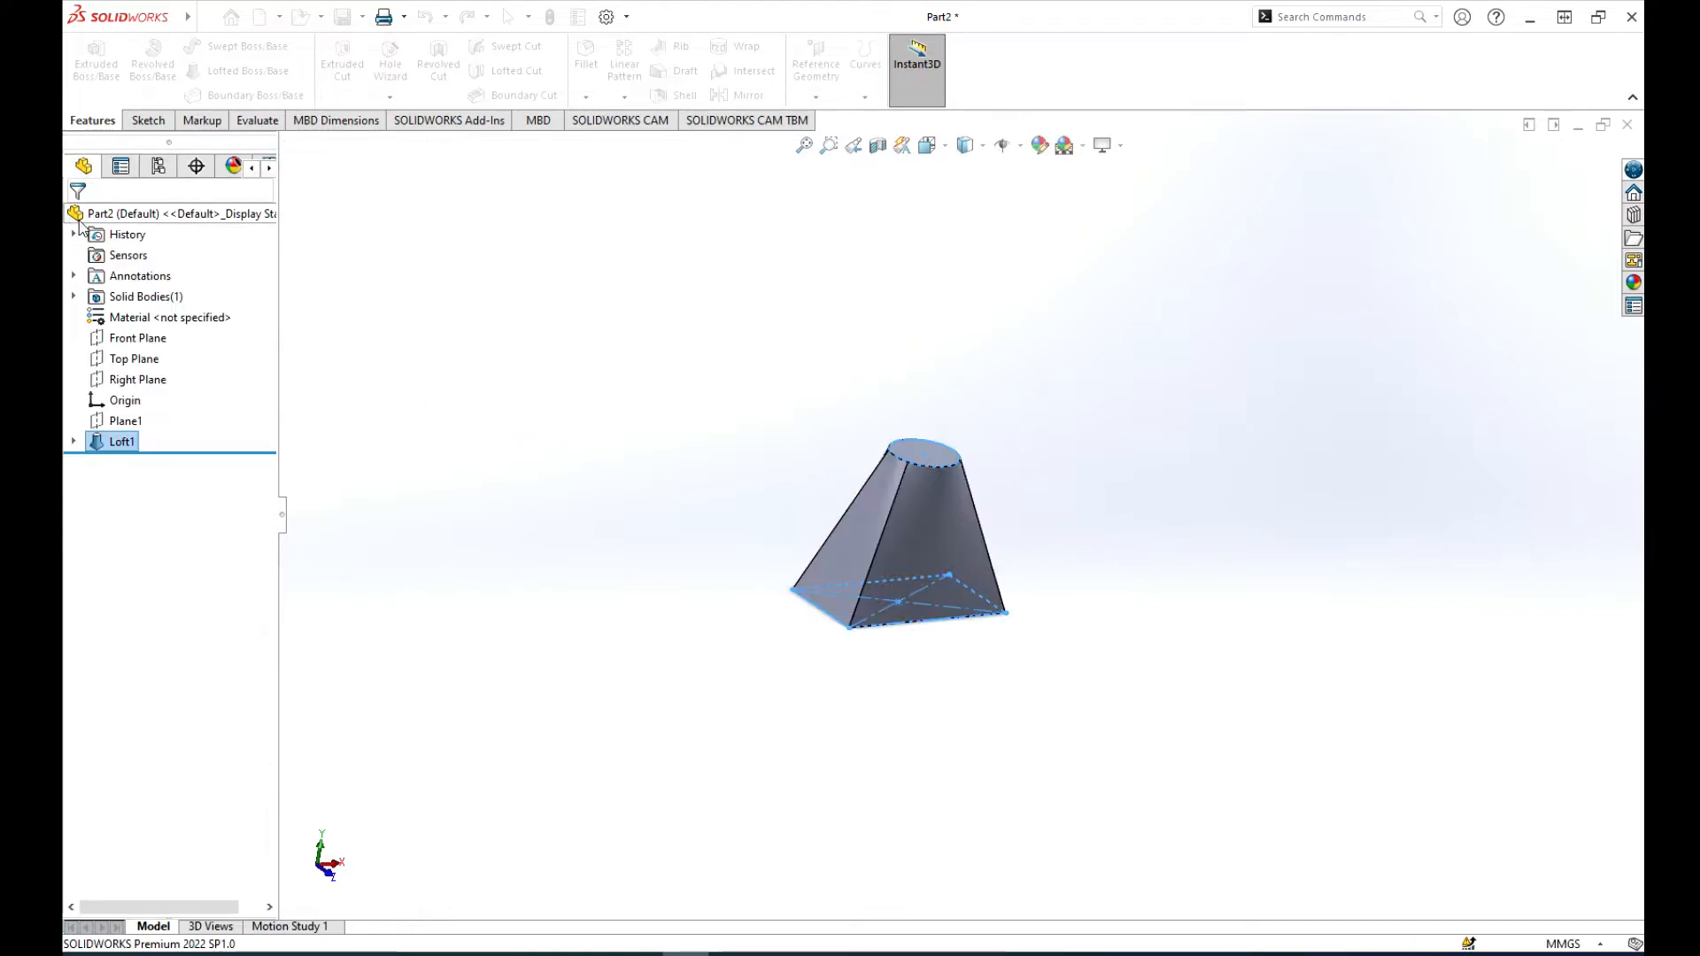
{"action": "scroll", "coordinate": [991, 612], "scroll_direction": "down", "scroll_amount": 6}
{"action": "scroll", "coordinate": [967, 609], "scroll_direction": "up", "scroll_amount": 5}
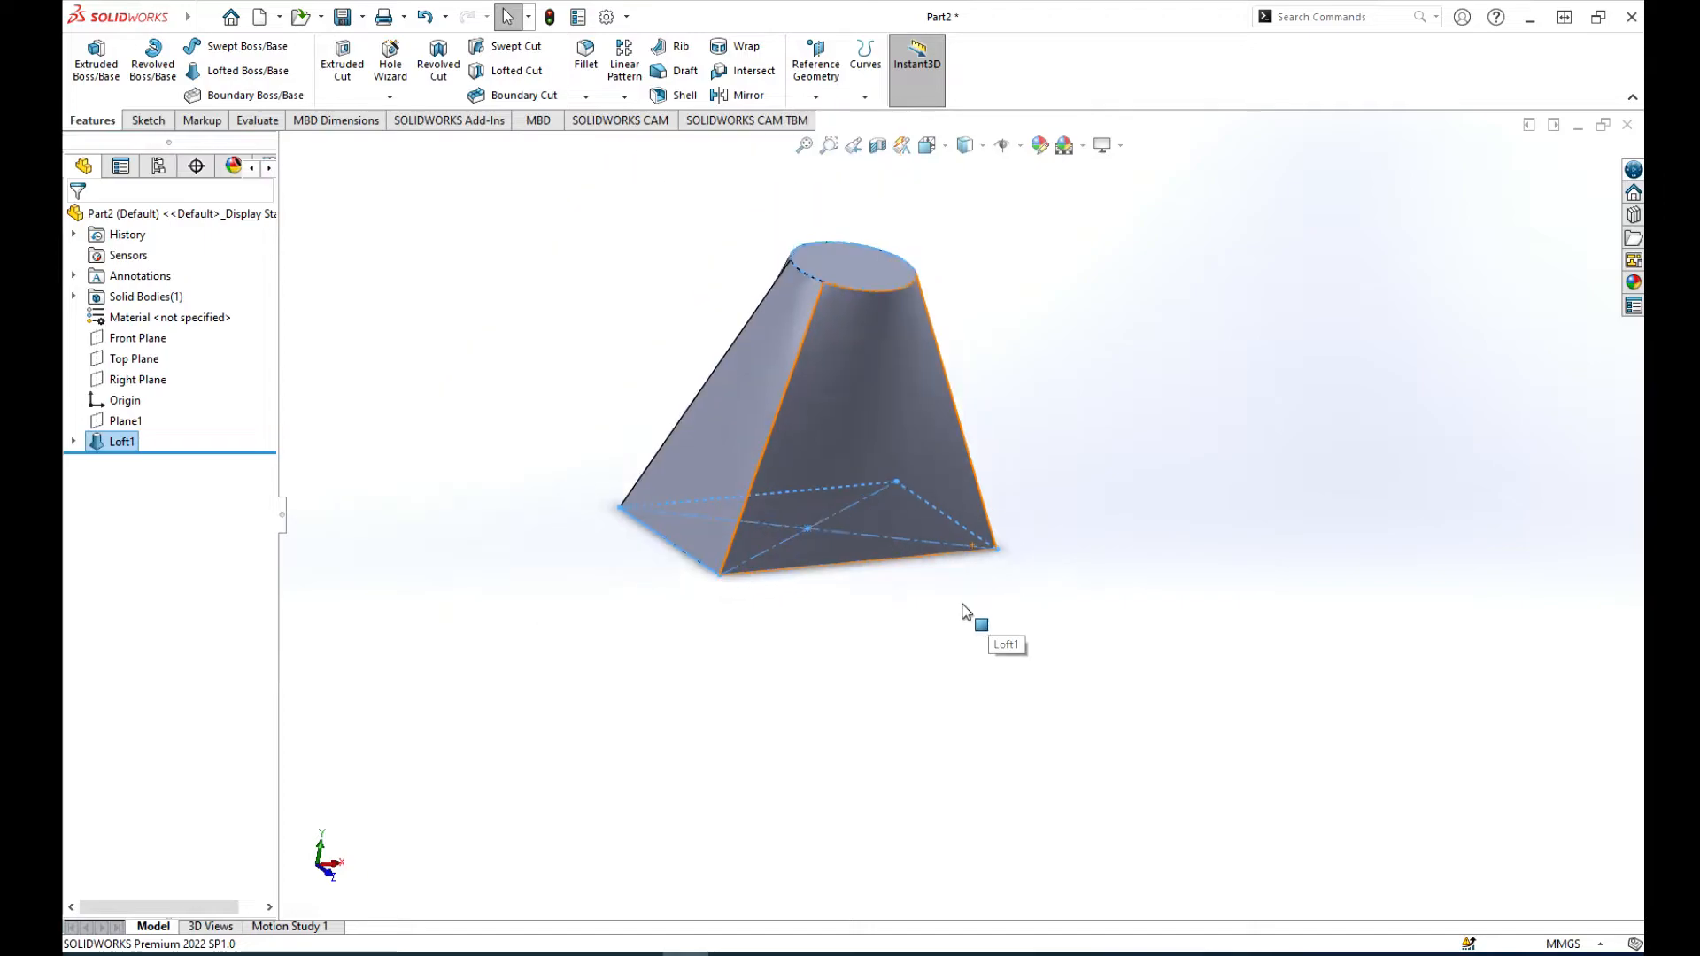
{"action": "left_click", "coordinate": [1124, 503]}
{"action": "middle_click_drag", "start_coordinate": [1127, 509], "coordinate": [1119, 566]}
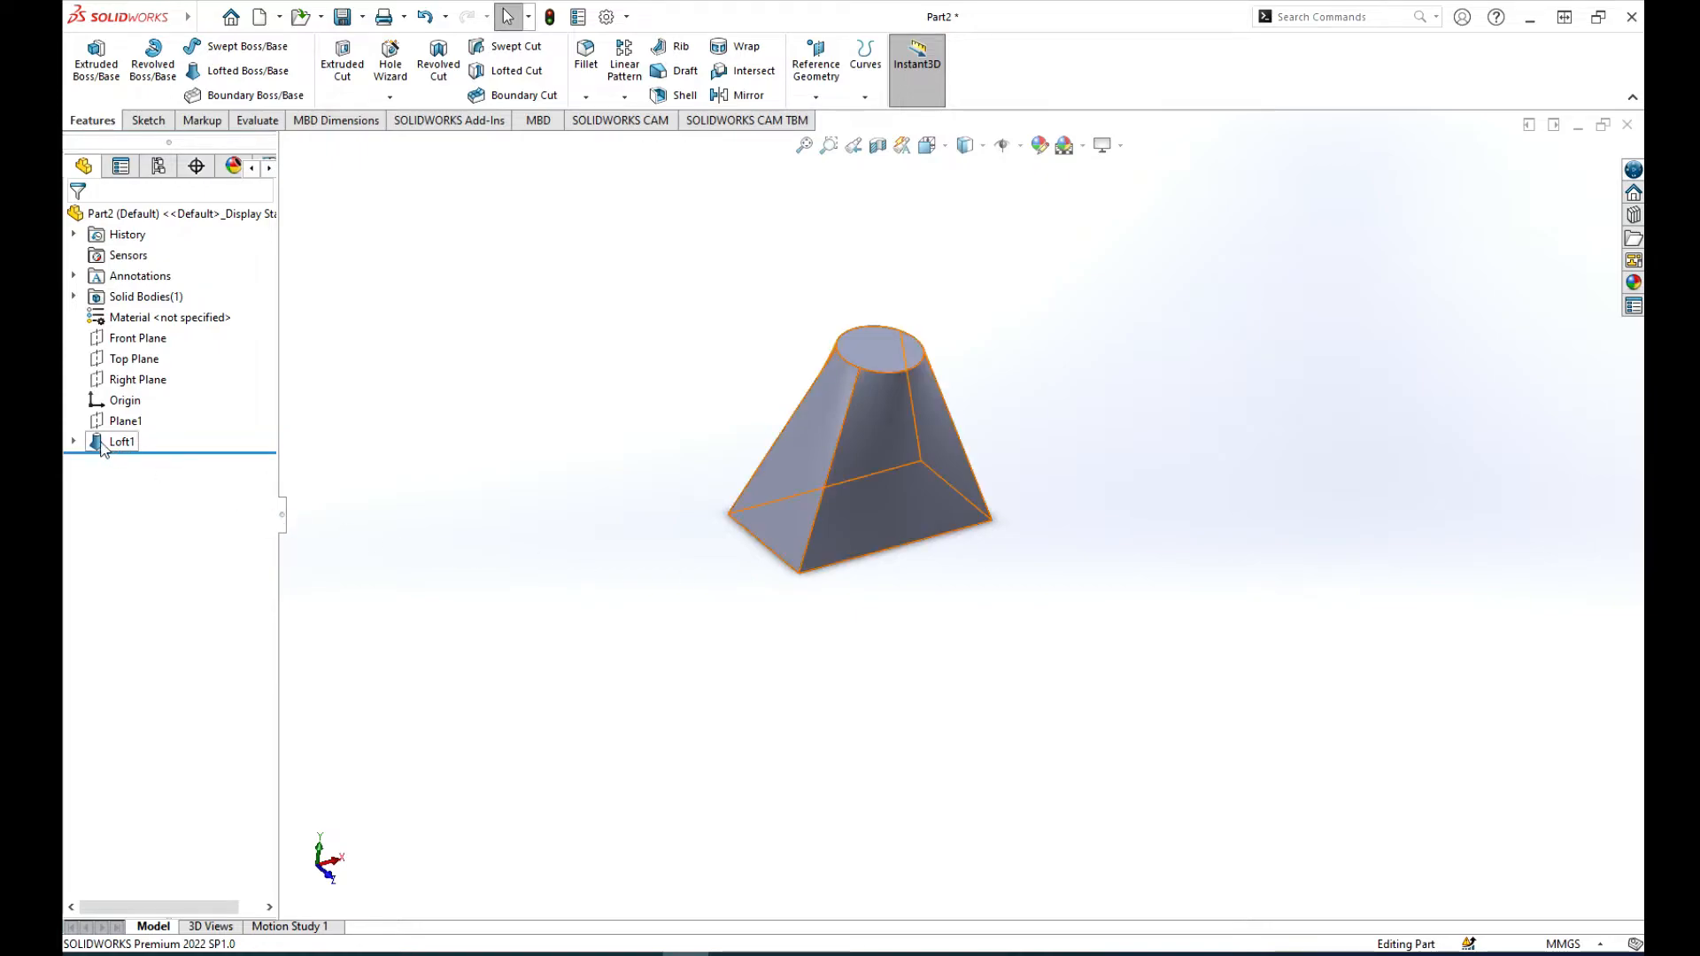
Step: Edit the loft's base sketch, enlarge the centre rectangle to about 185 by 110 mm, and exit to rebuild the loft
{"action": "left_click", "coordinate": [74, 441]}
{"action": "left_click", "coordinate": [158, 464]}
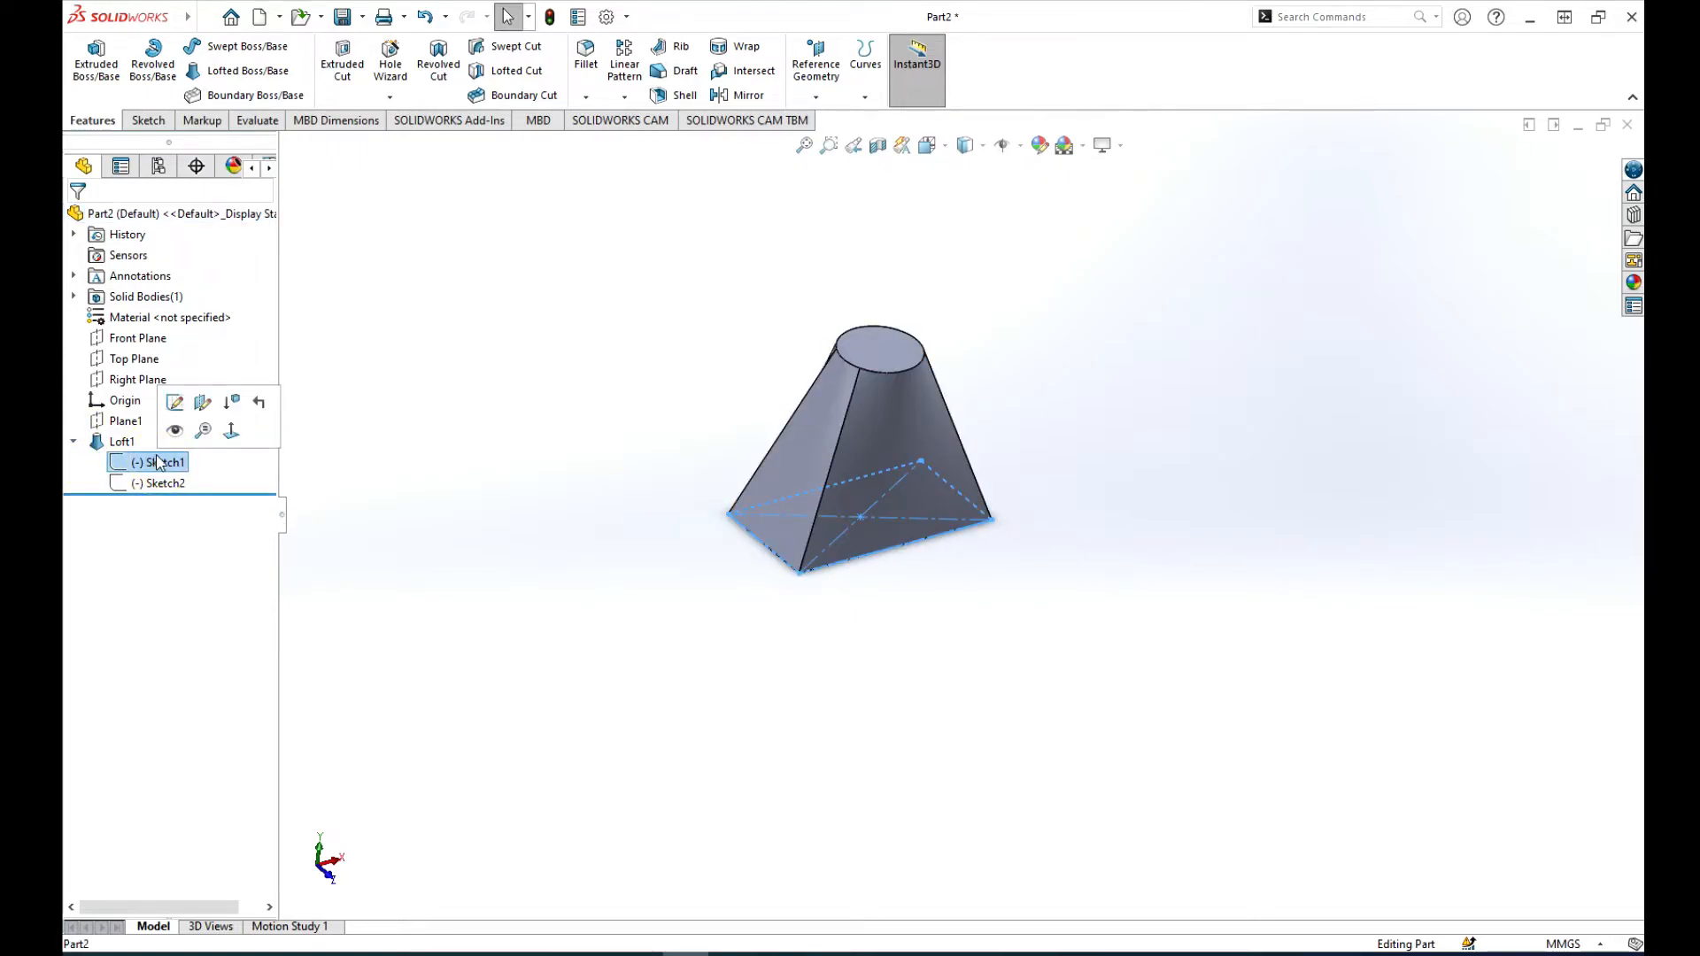
{"action": "left_click", "coordinate": [160, 484]}
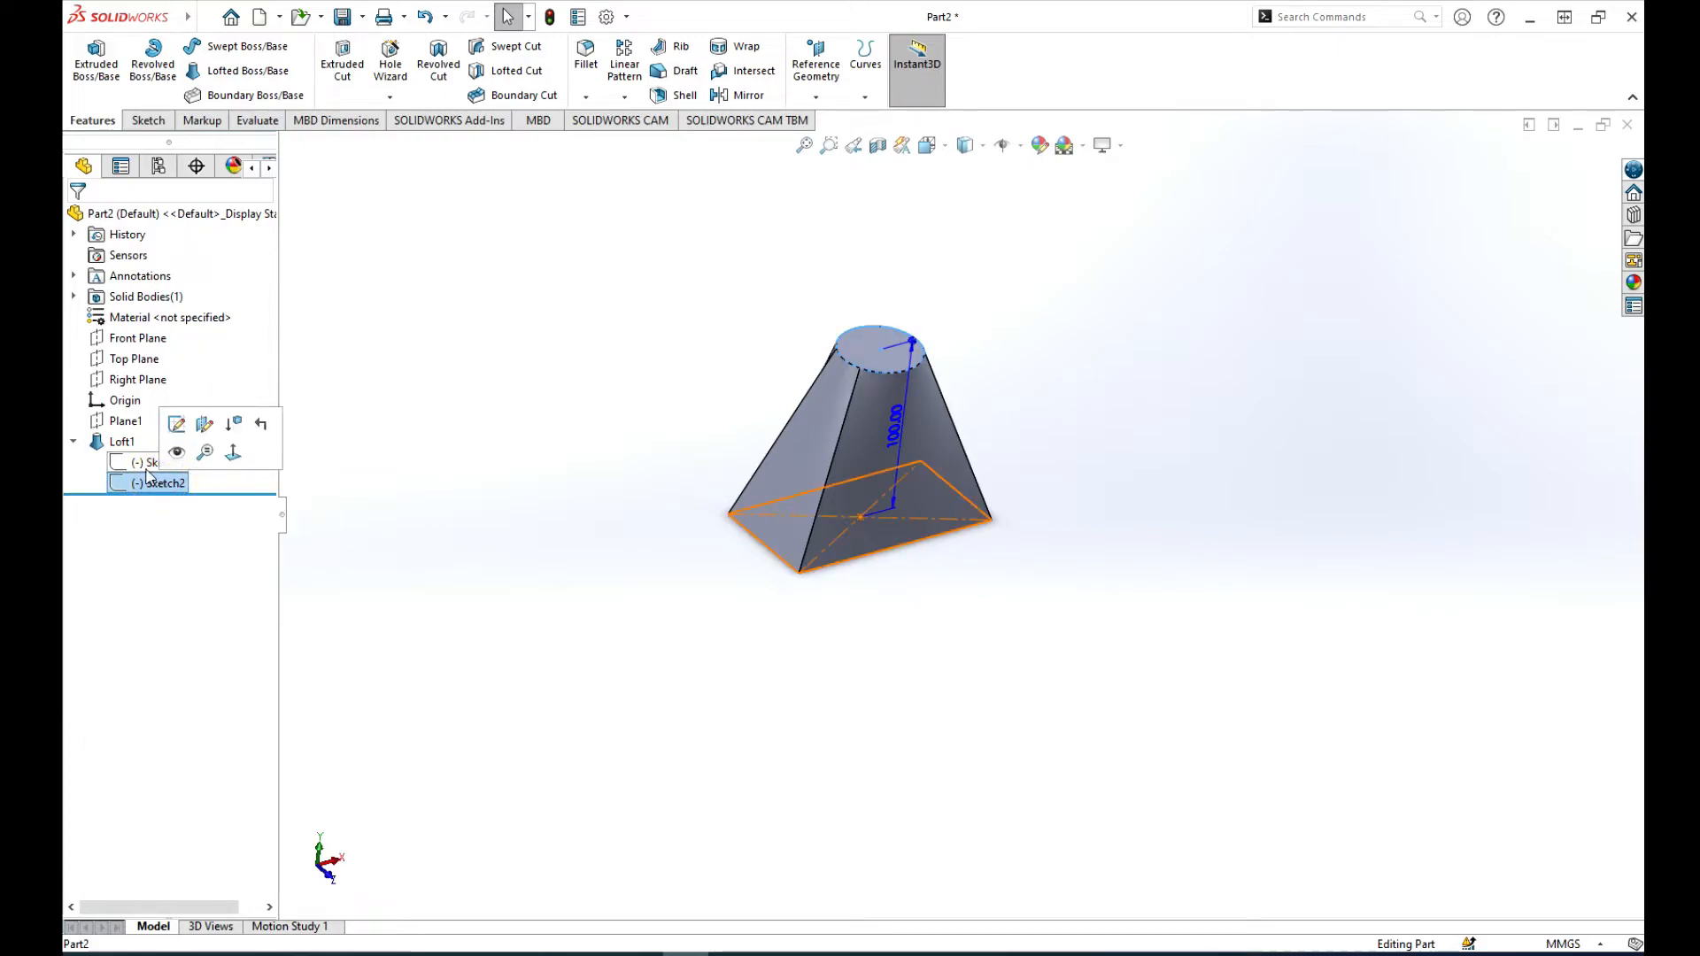
{"action": "left_click", "coordinate": [159, 462]}
{"action": "left_click", "coordinate": [159, 416]}
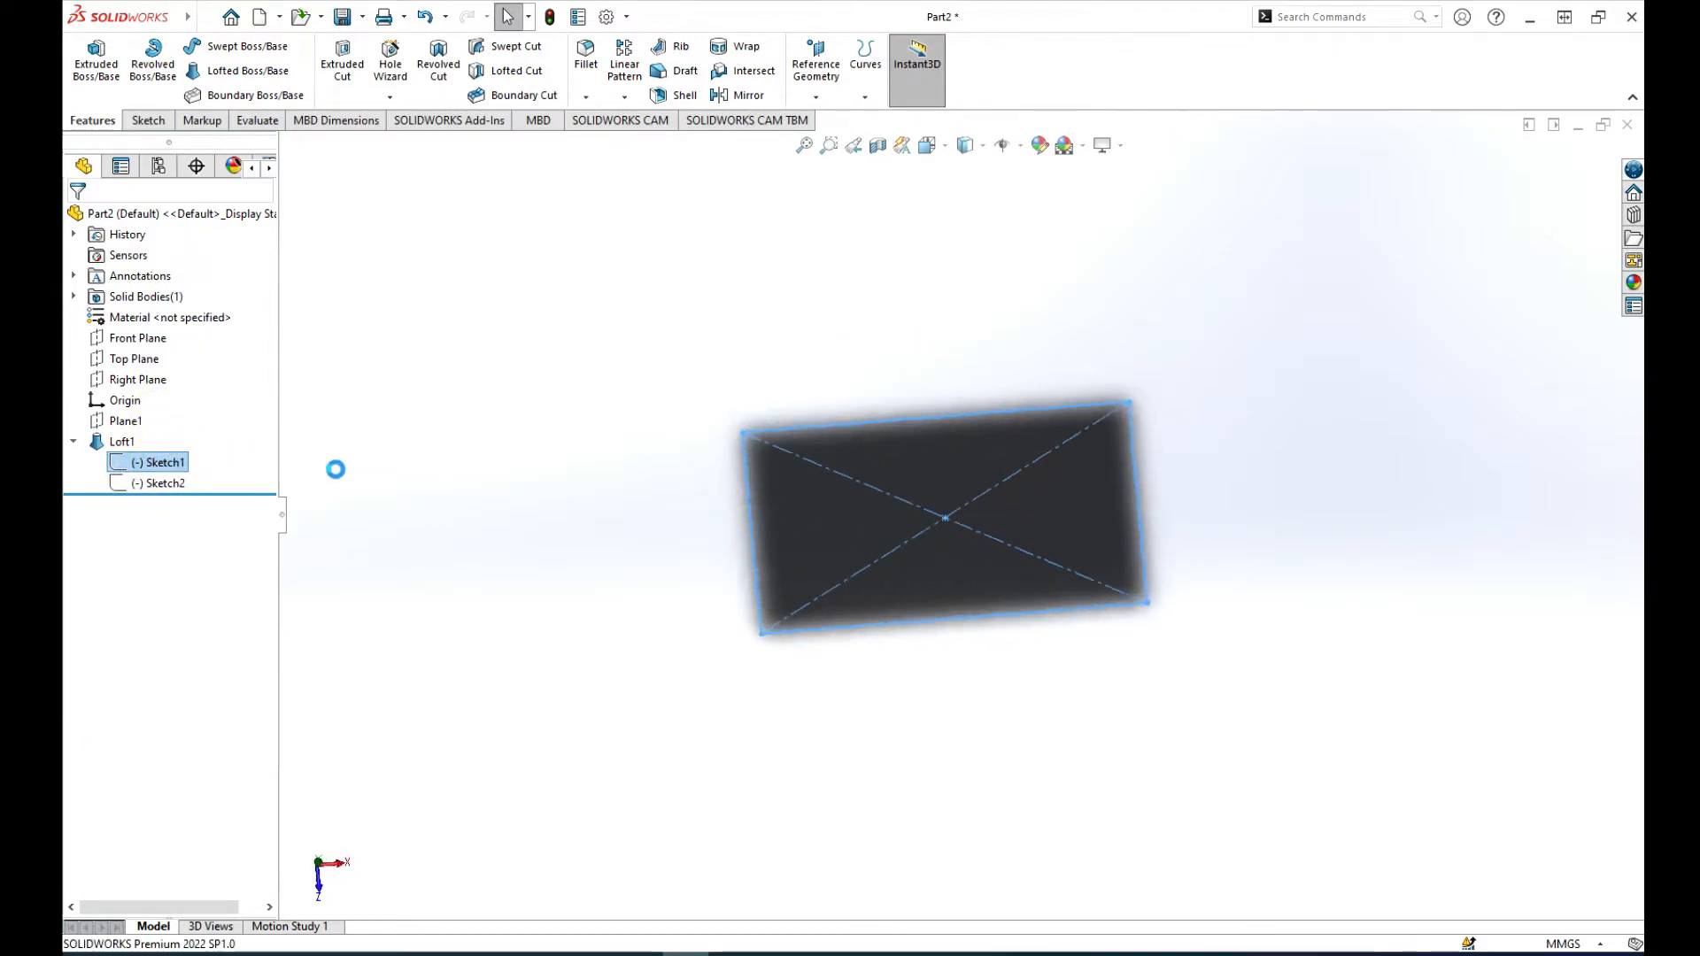
{"action": "scroll", "coordinate": [1123, 520], "scroll_direction": "up", "scroll_amount": 1}
{"action": "scroll", "coordinate": [1123, 520], "scroll_direction": "down", "scroll_amount": 2}
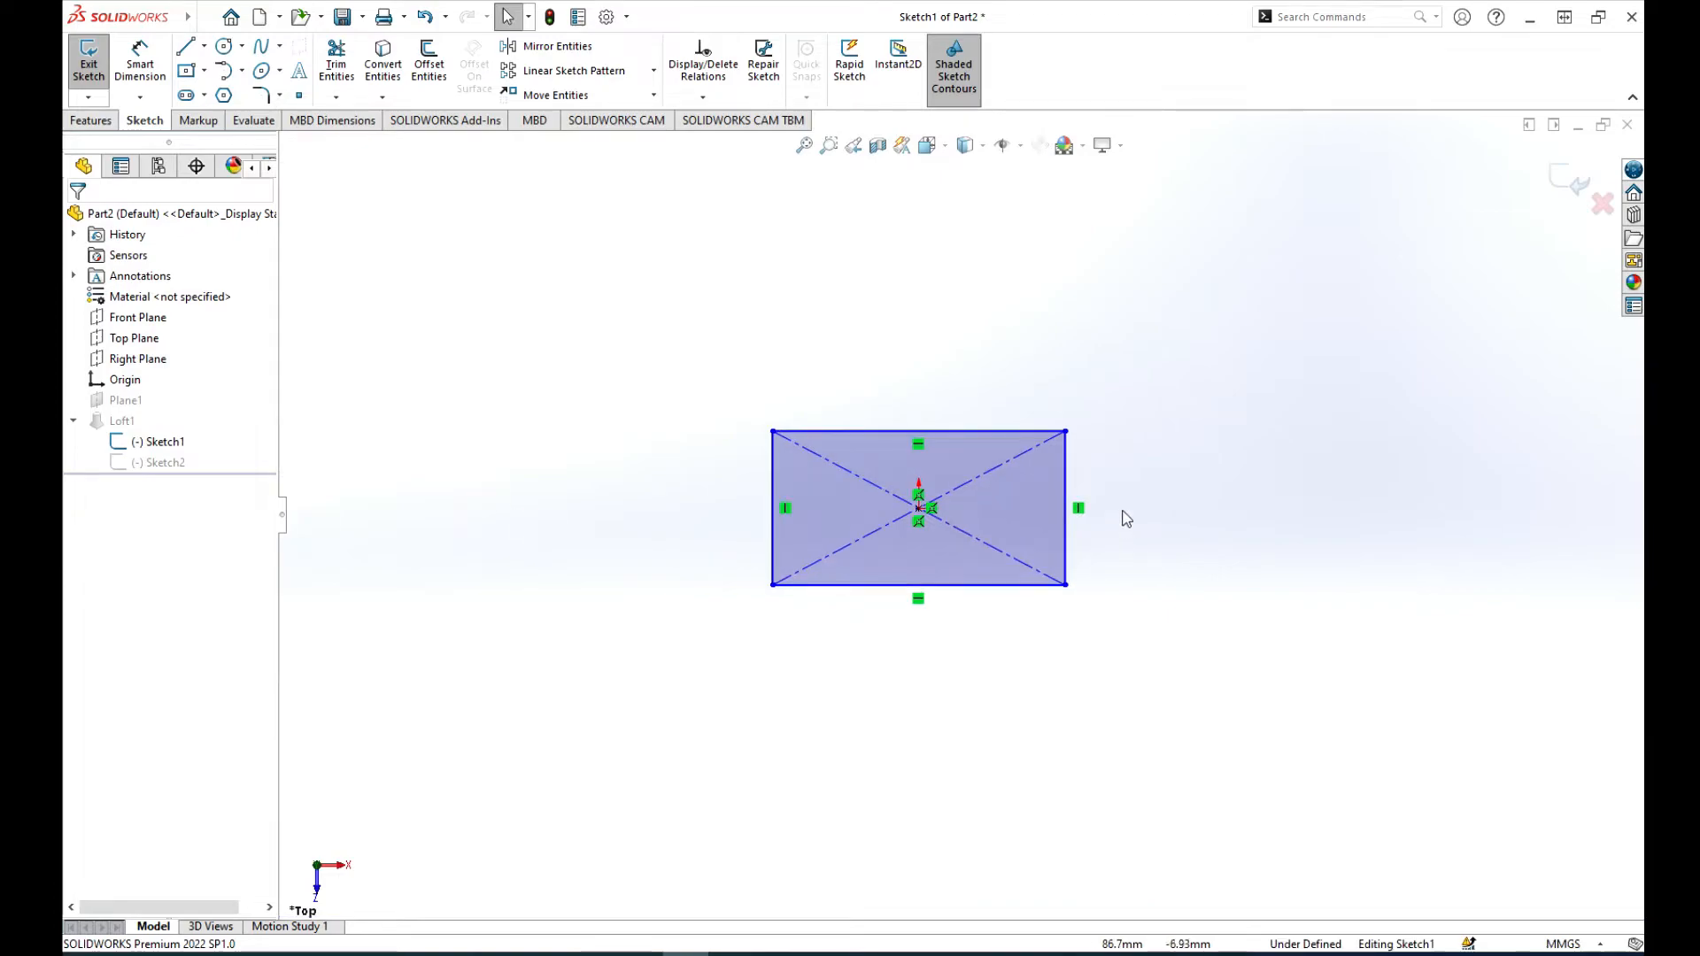
{"action": "left_click_drag", "start_coordinate": [1045, 408], "coordinate": [1144, 346]}
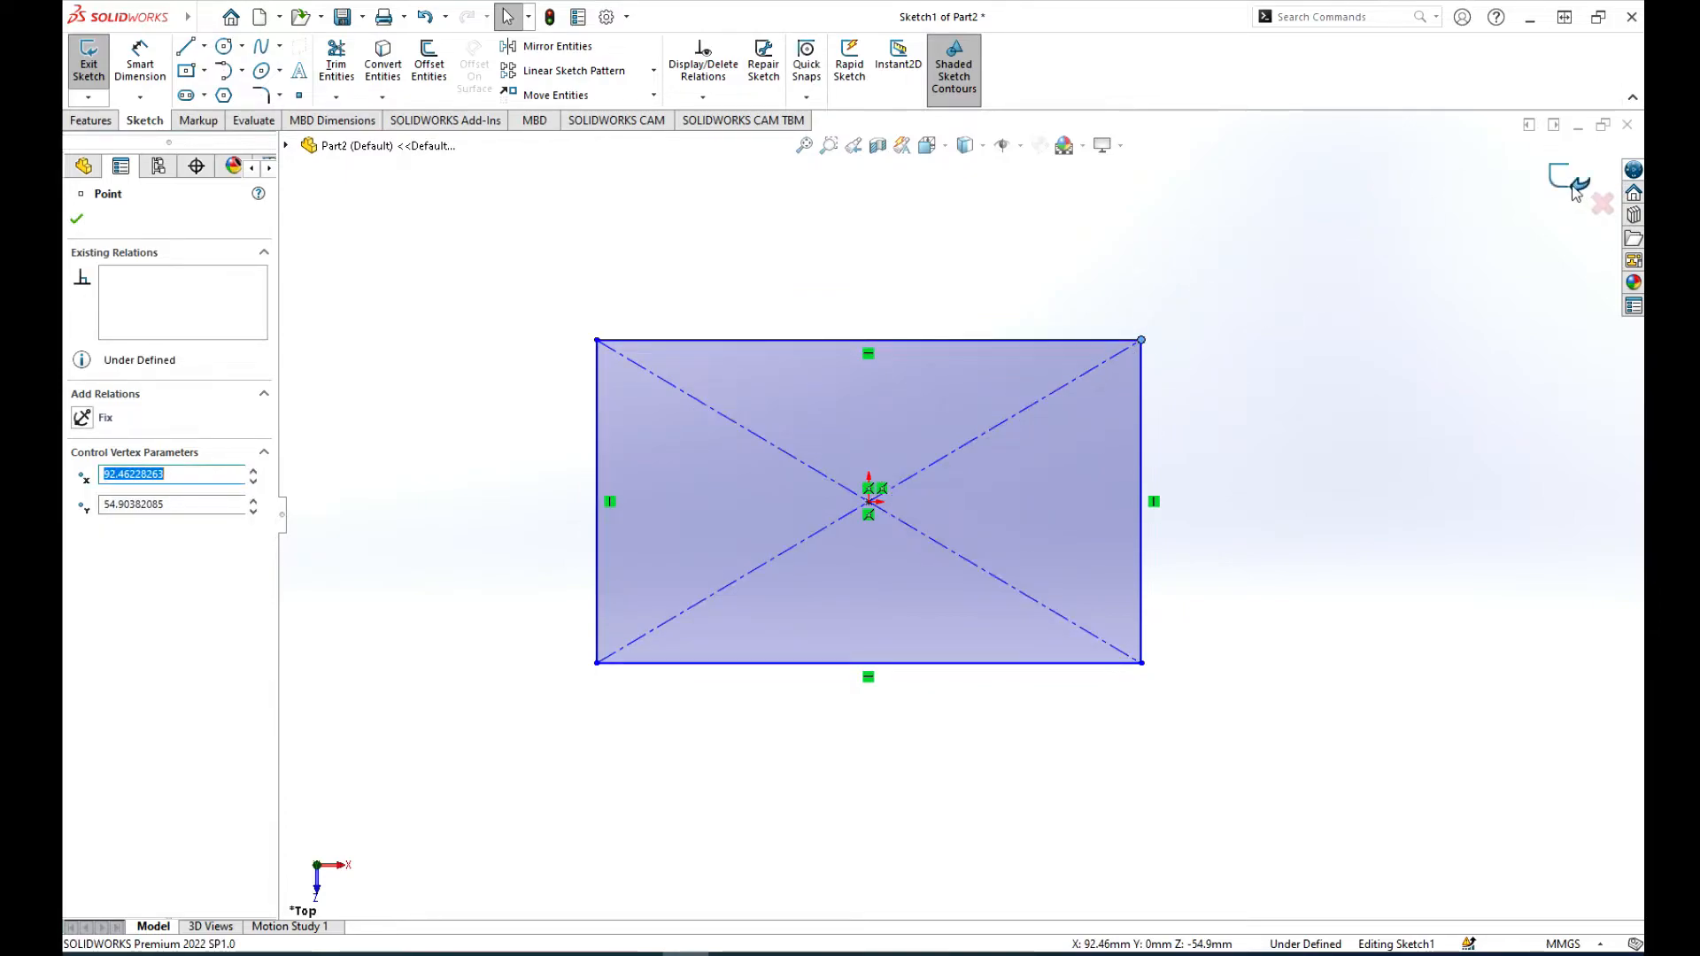
{"action": "left_click", "coordinate": [1573, 188]}
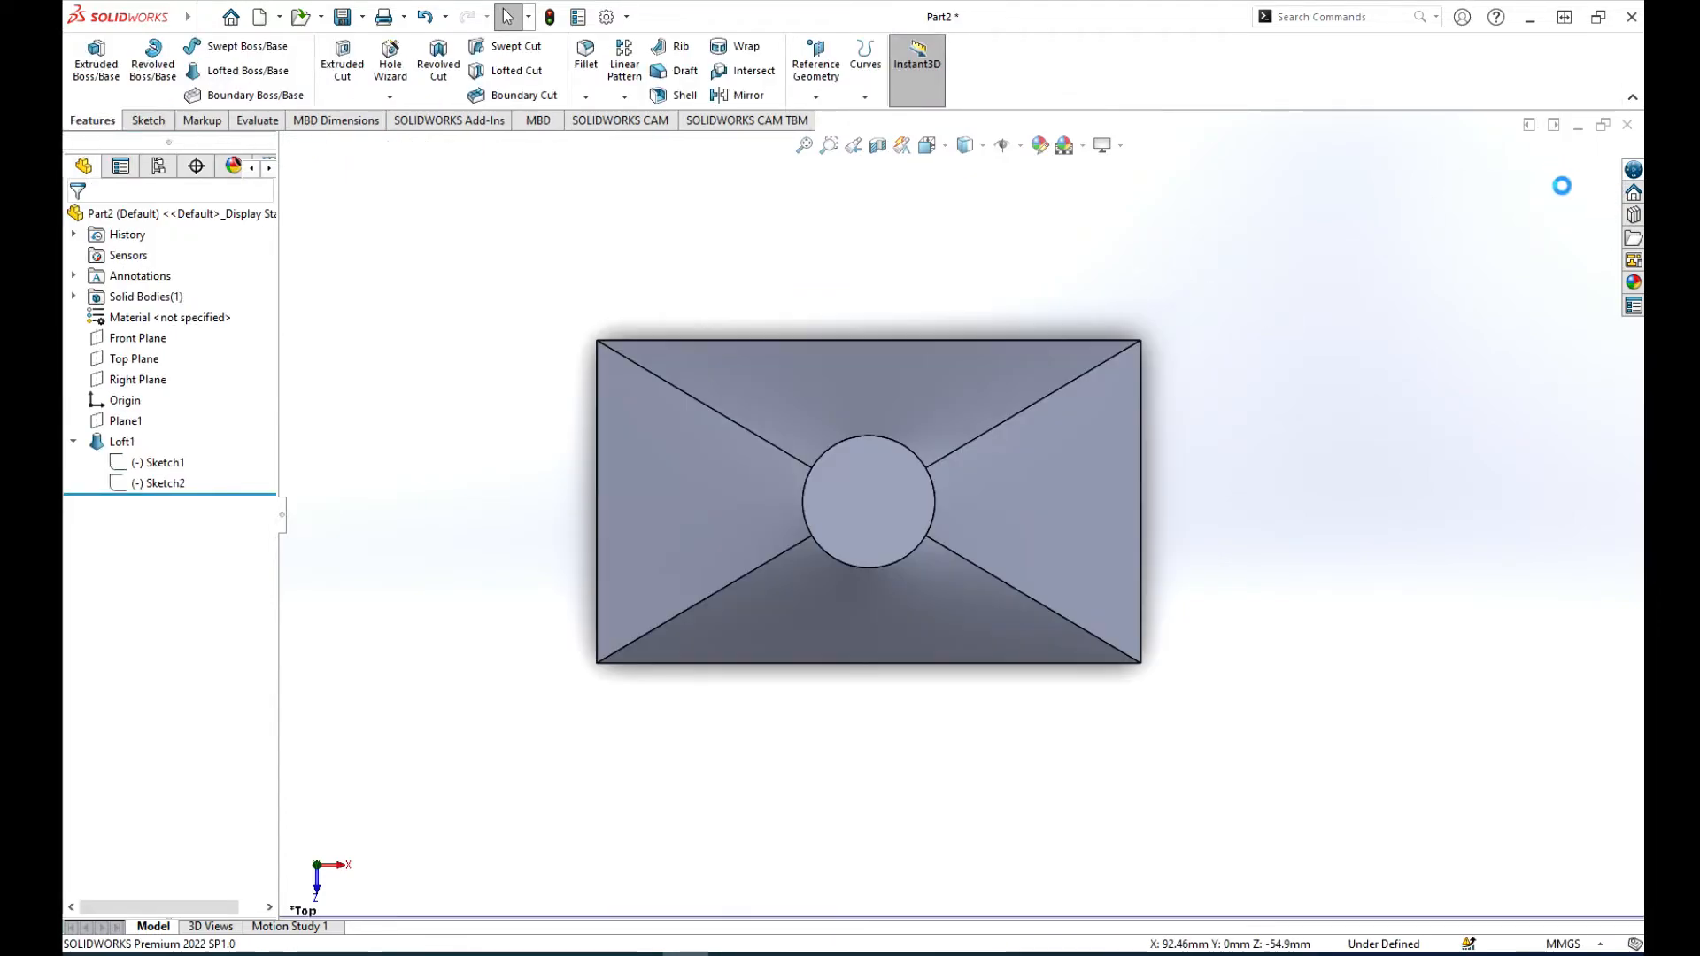
{"action": "scroll", "coordinate": [999, 392], "scroll_direction": "up", "scroll_amount": 3}
{"action": "scroll", "coordinate": [1154, 432], "scroll_direction": "up", "scroll_amount": 1}
{"action": "middle_click_drag", "start_coordinate": [1154, 430], "coordinate": [1169, 292]}
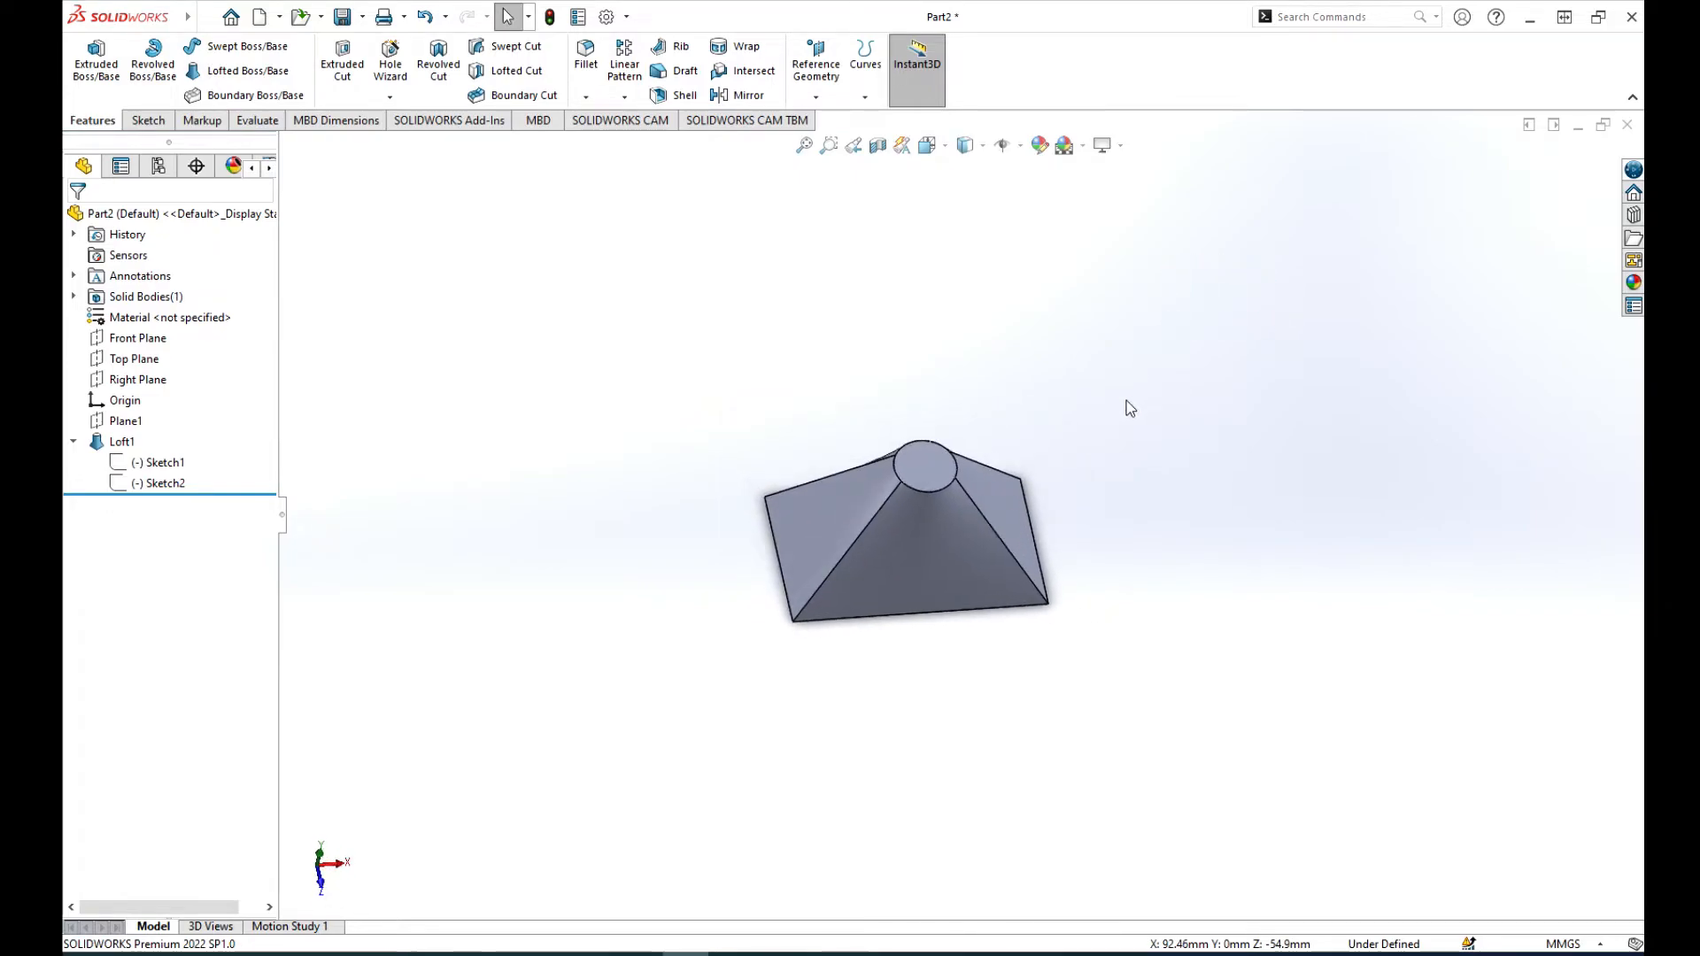
Step: Edit the loft feature and set both its start and end constraints to Normal To Profile
{"action": "mouse_move", "coordinate": [1117, 396]}
{"action": "middle_mouse_down"}
{"action": "mouse_move", "coordinate": [1166, 315]}
{"action": "mouse_move", "coordinate": [1110, 427]}
{"action": "middle_mouse_up"}
{"action": "scroll", "coordinate": [1060, 534], "scroll_direction": "down", "scroll_amount": 3}
{"action": "scroll", "coordinate": [1055, 526], "scroll_direction": "up", "scroll_amount": 3}
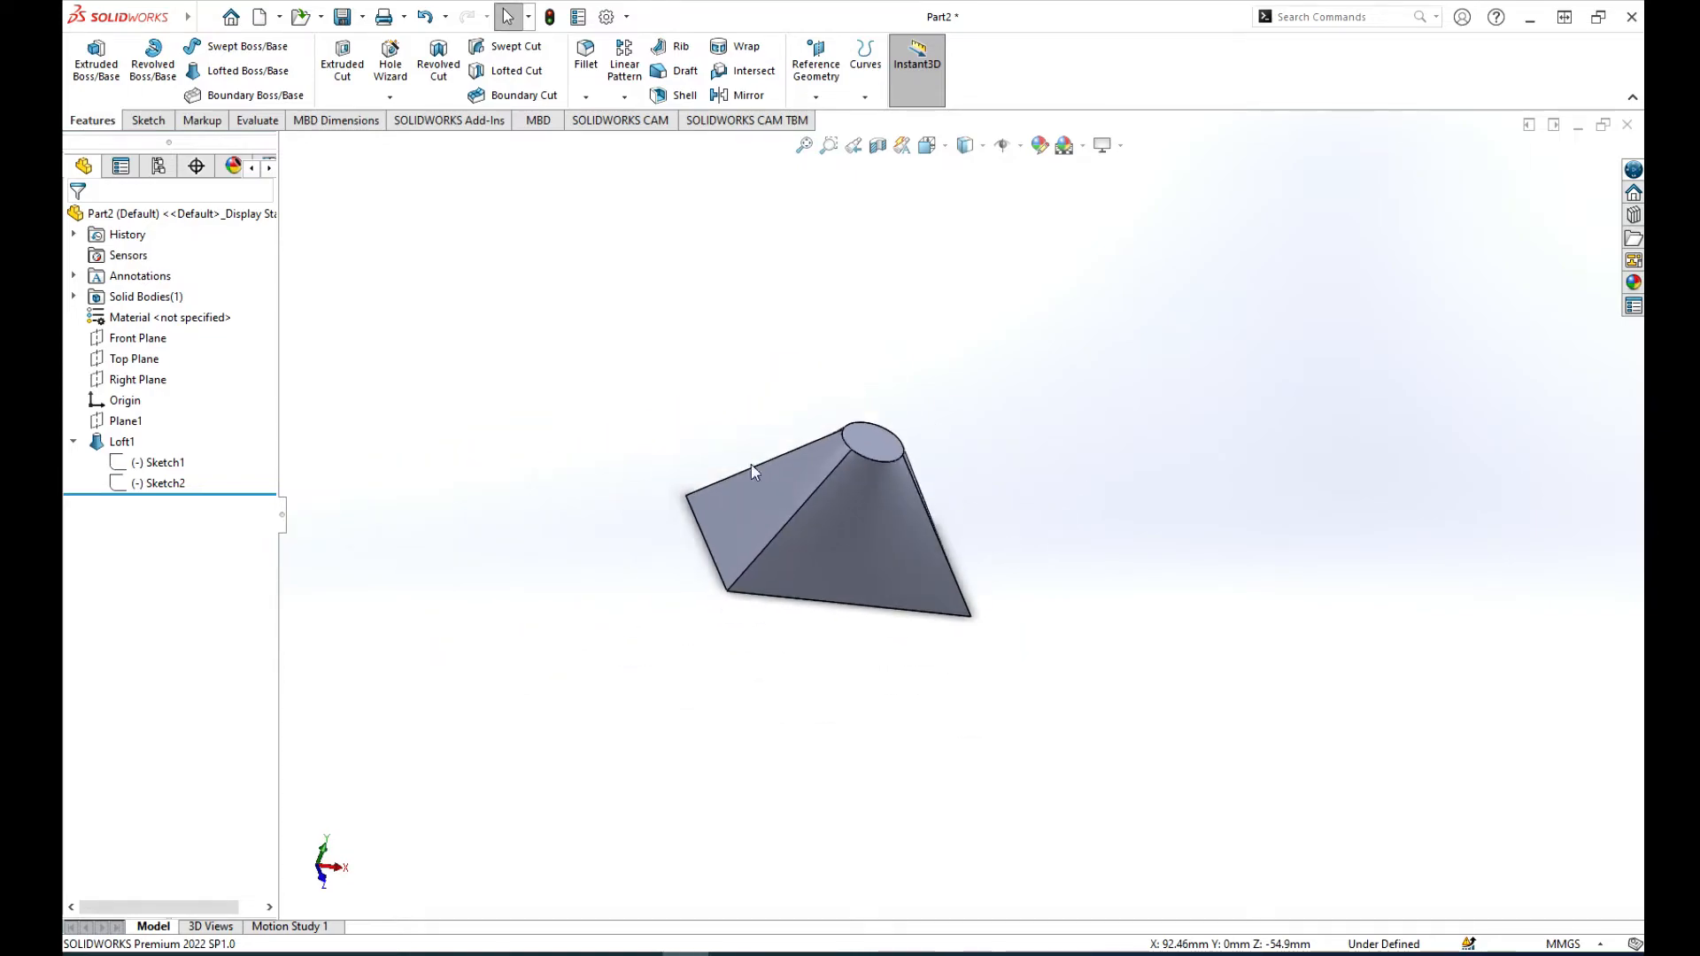
{"action": "left_click", "coordinate": [107, 441]}
{"action": "left_click", "coordinate": [121, 387]}
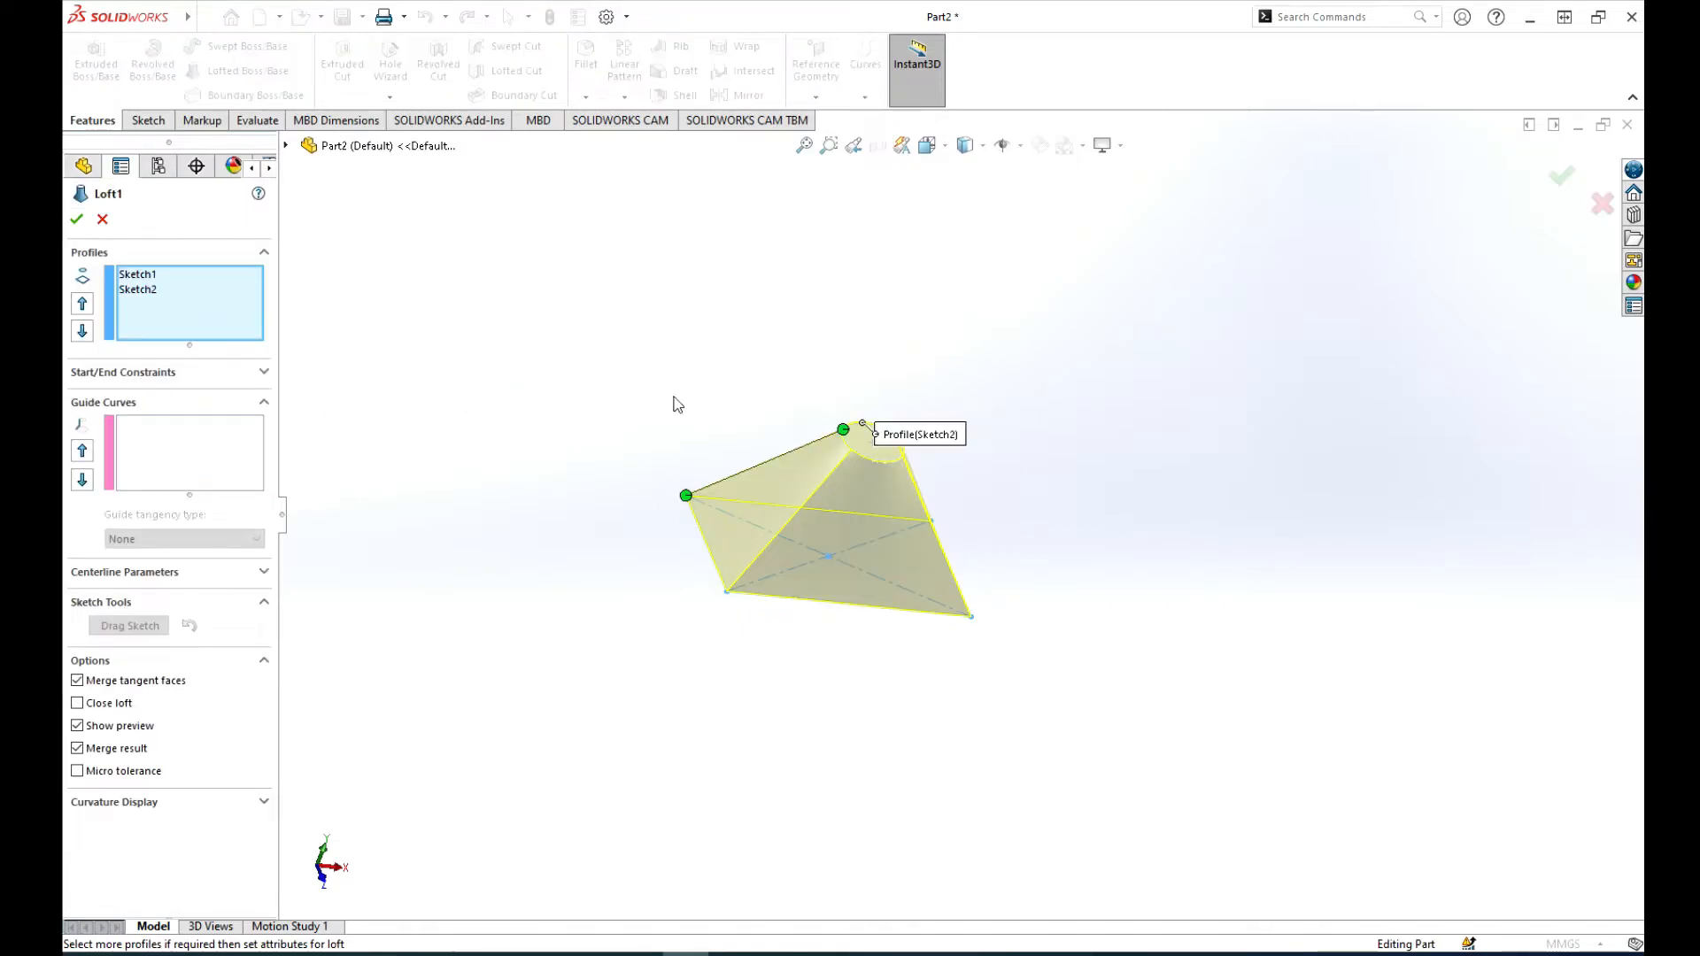
{"action": "mouse_move", "coordinate": [807, 366]}
{"action": "middle_mouse_down"}
{"action": "mouse_move", "coordinate": [740, 413]}
{"action": "mouse_move", "coordinate": [709, 319]}
{"action": "mouse_move", "coordinate": [813, 352]}
{"action": "middle_mouse_up"}
{"action": "scroll", "coordinate": [864, 531], "scroll_direction": "down", "scroll_amount": 4}
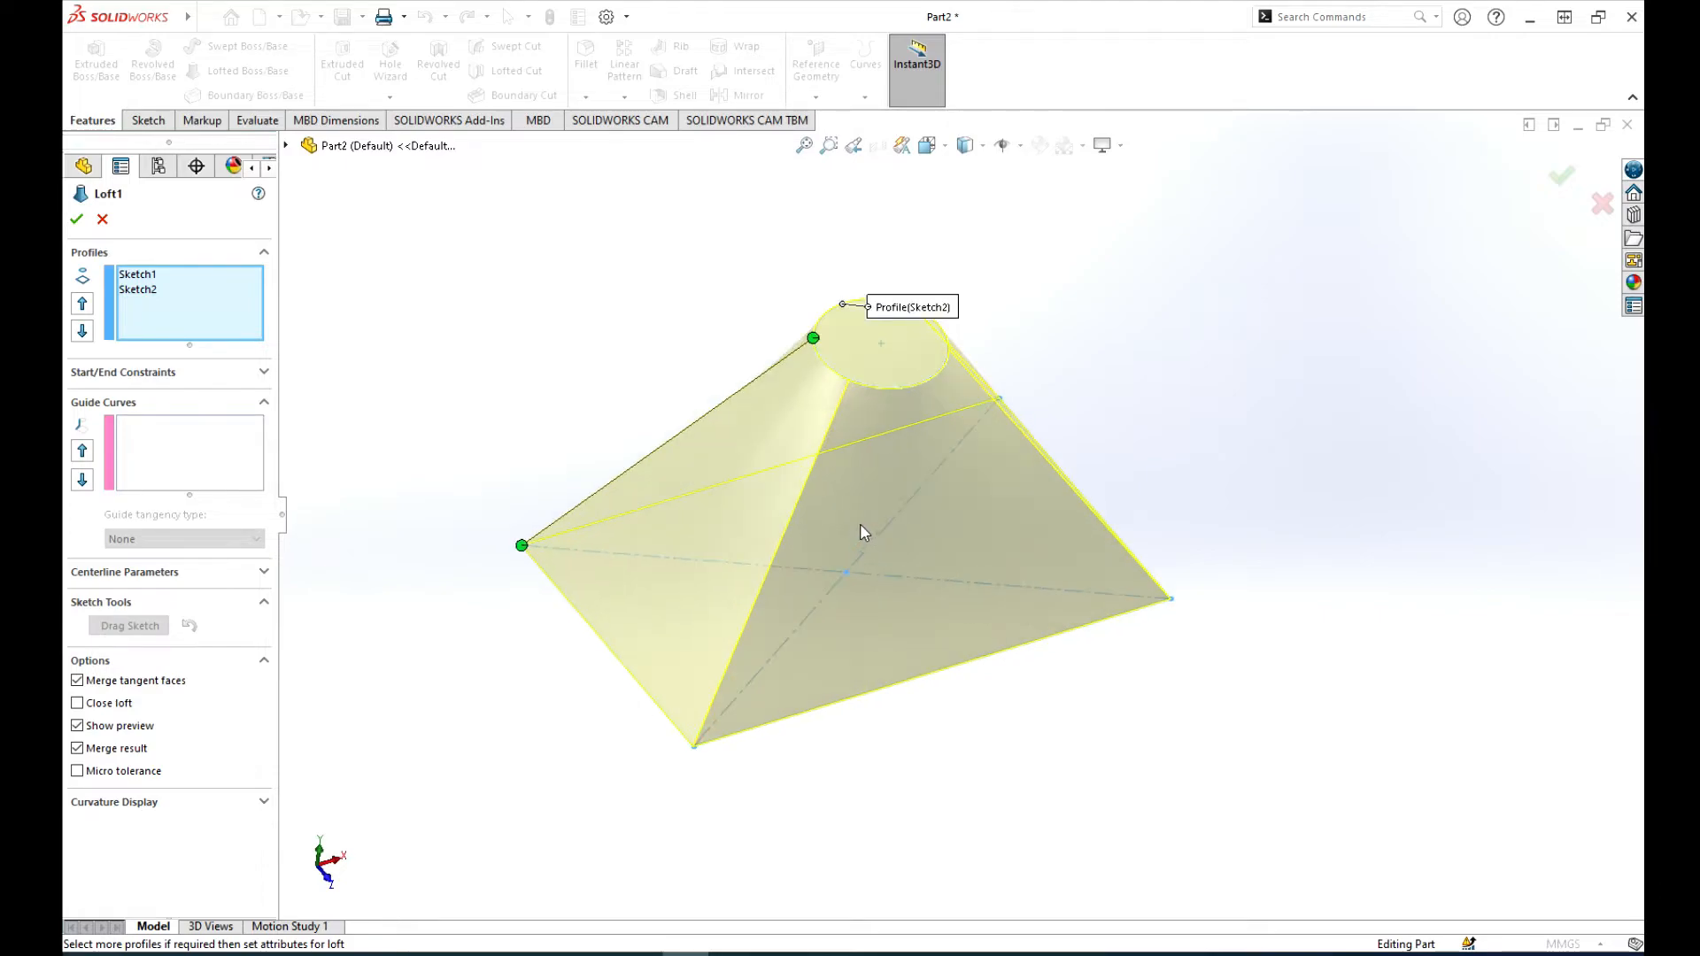
{"action": "scroll", "coordinate": [852, 488], "scroll_direction": "up", "scroll_amount": 1}
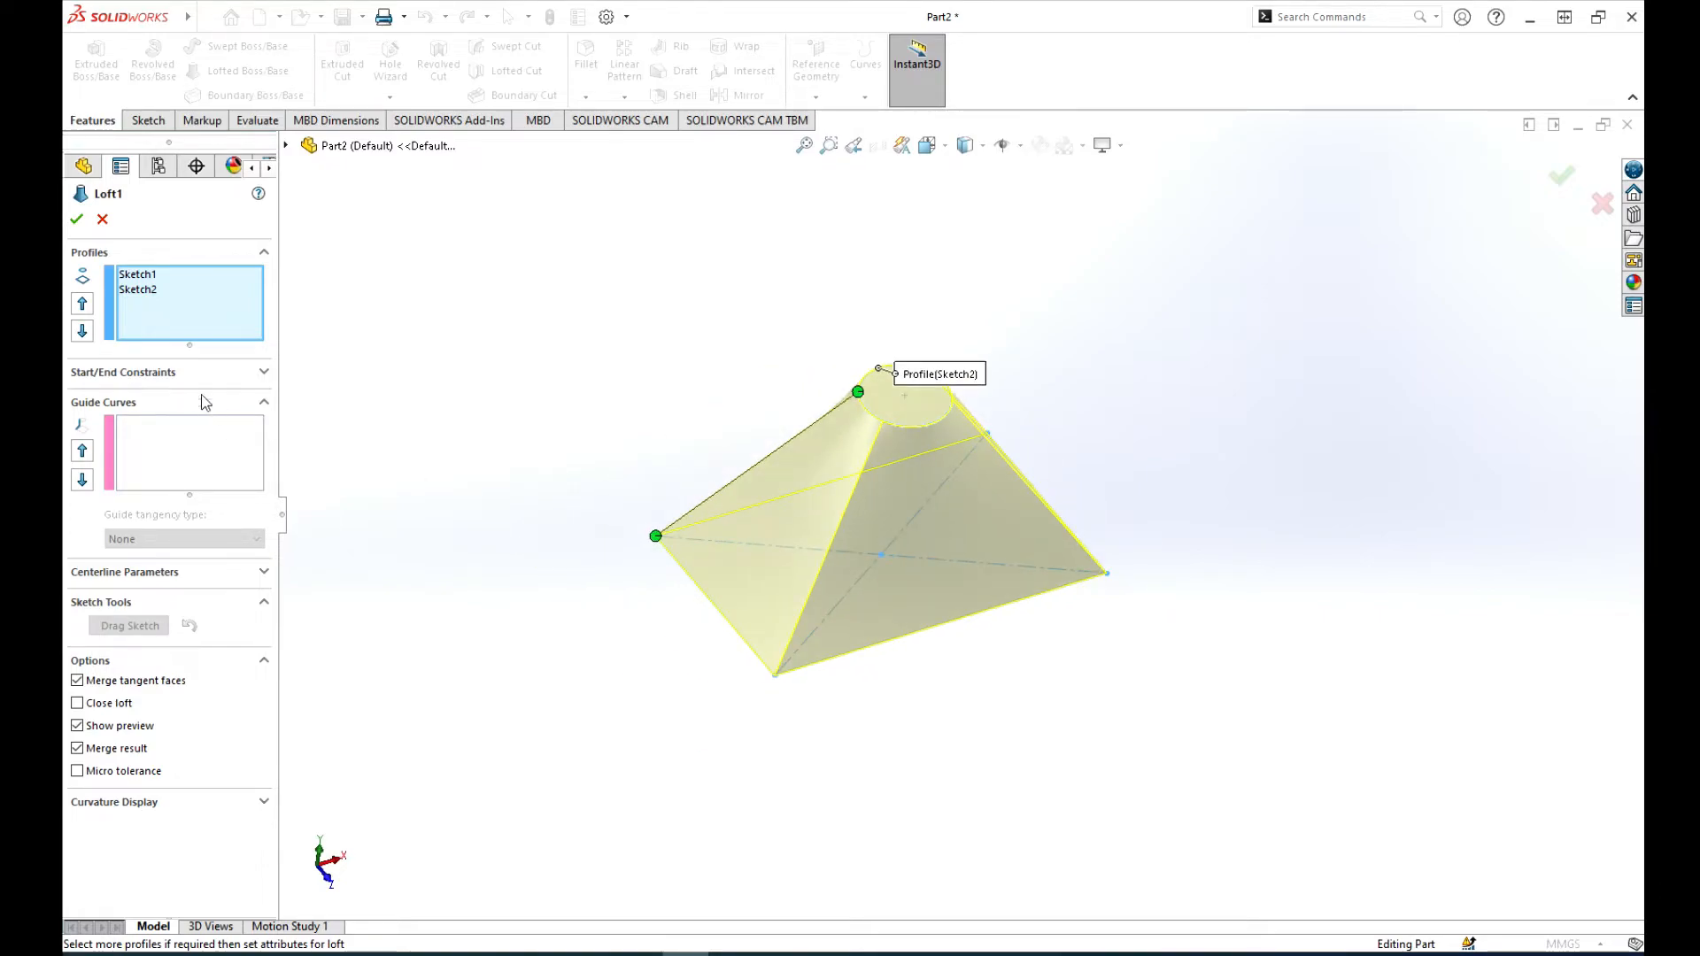
{"action": "left_click", "coordinate": [256, 375]}
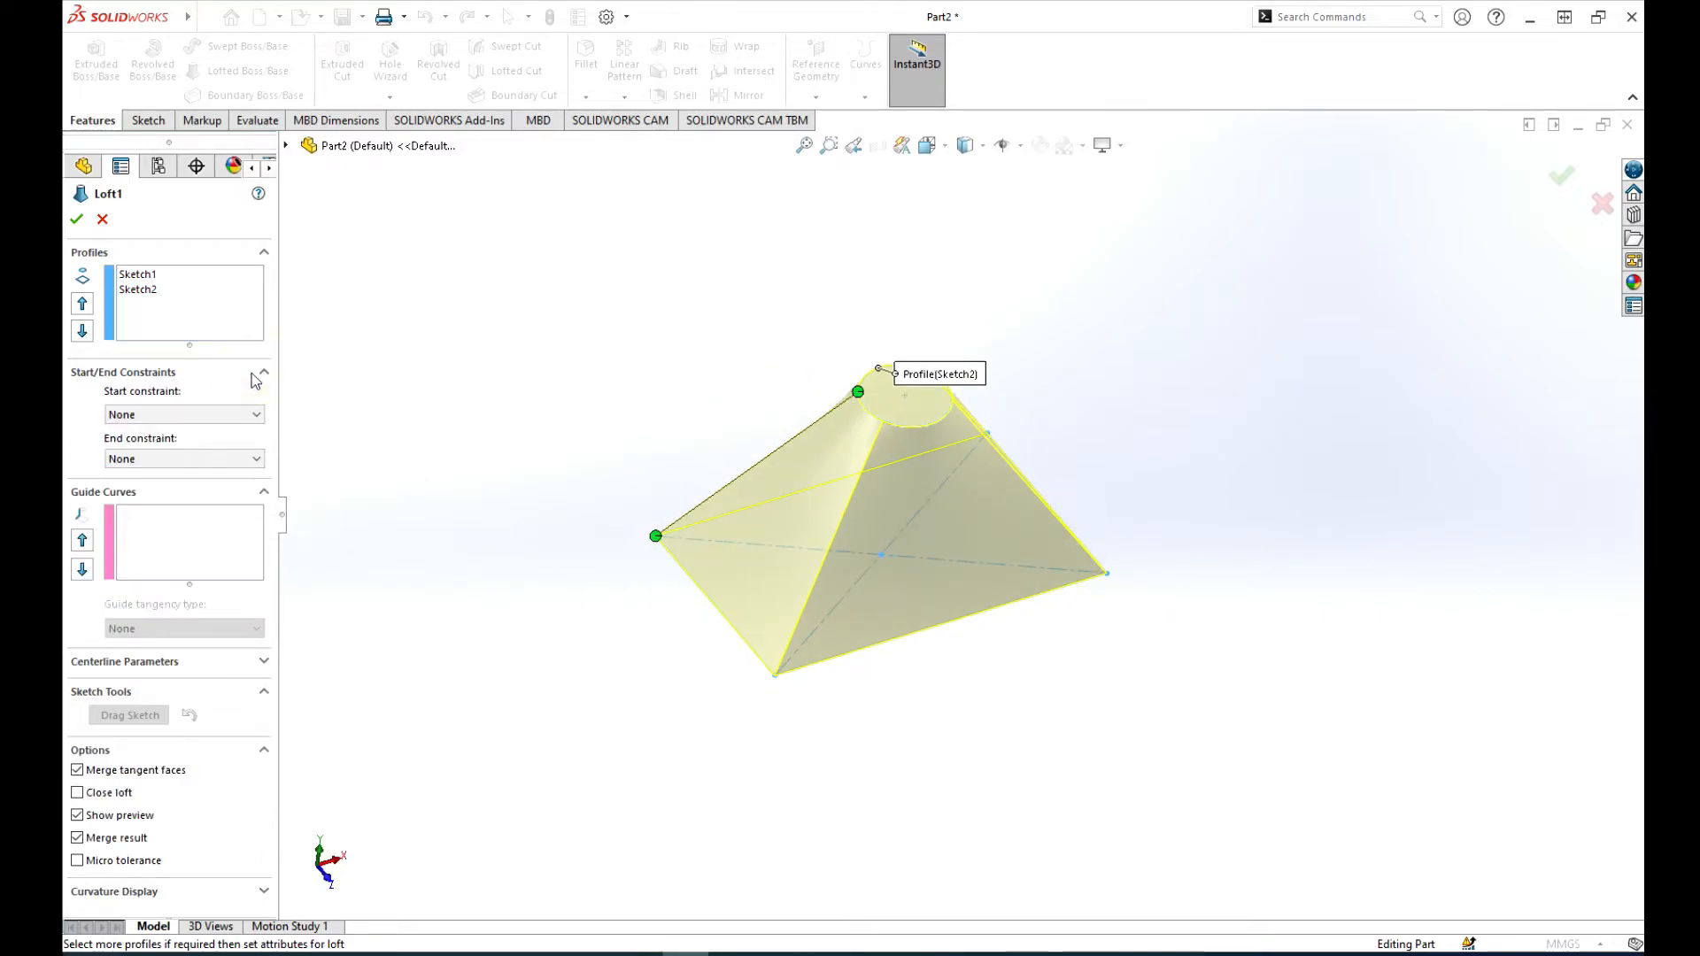
{"action": "left_click", "coordinate": [221, 414]}
{"action": "left_click", "coordinate": [149, 456]}
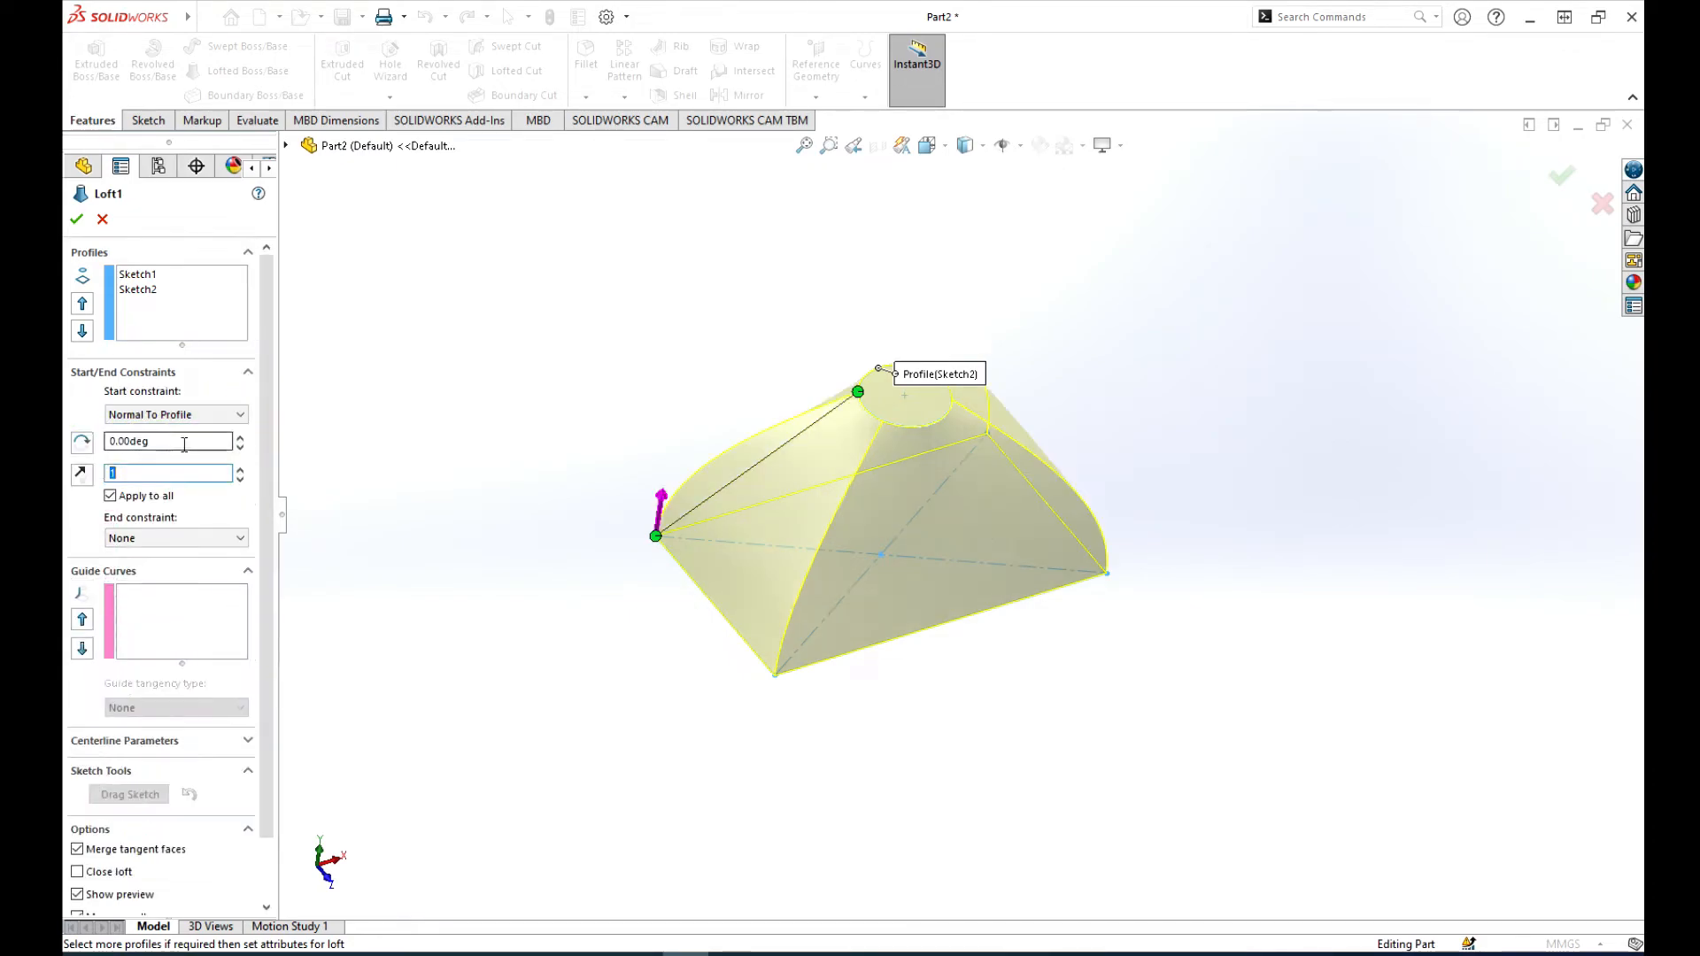
{"action": "left_click", "coordinate": [167, 537]}
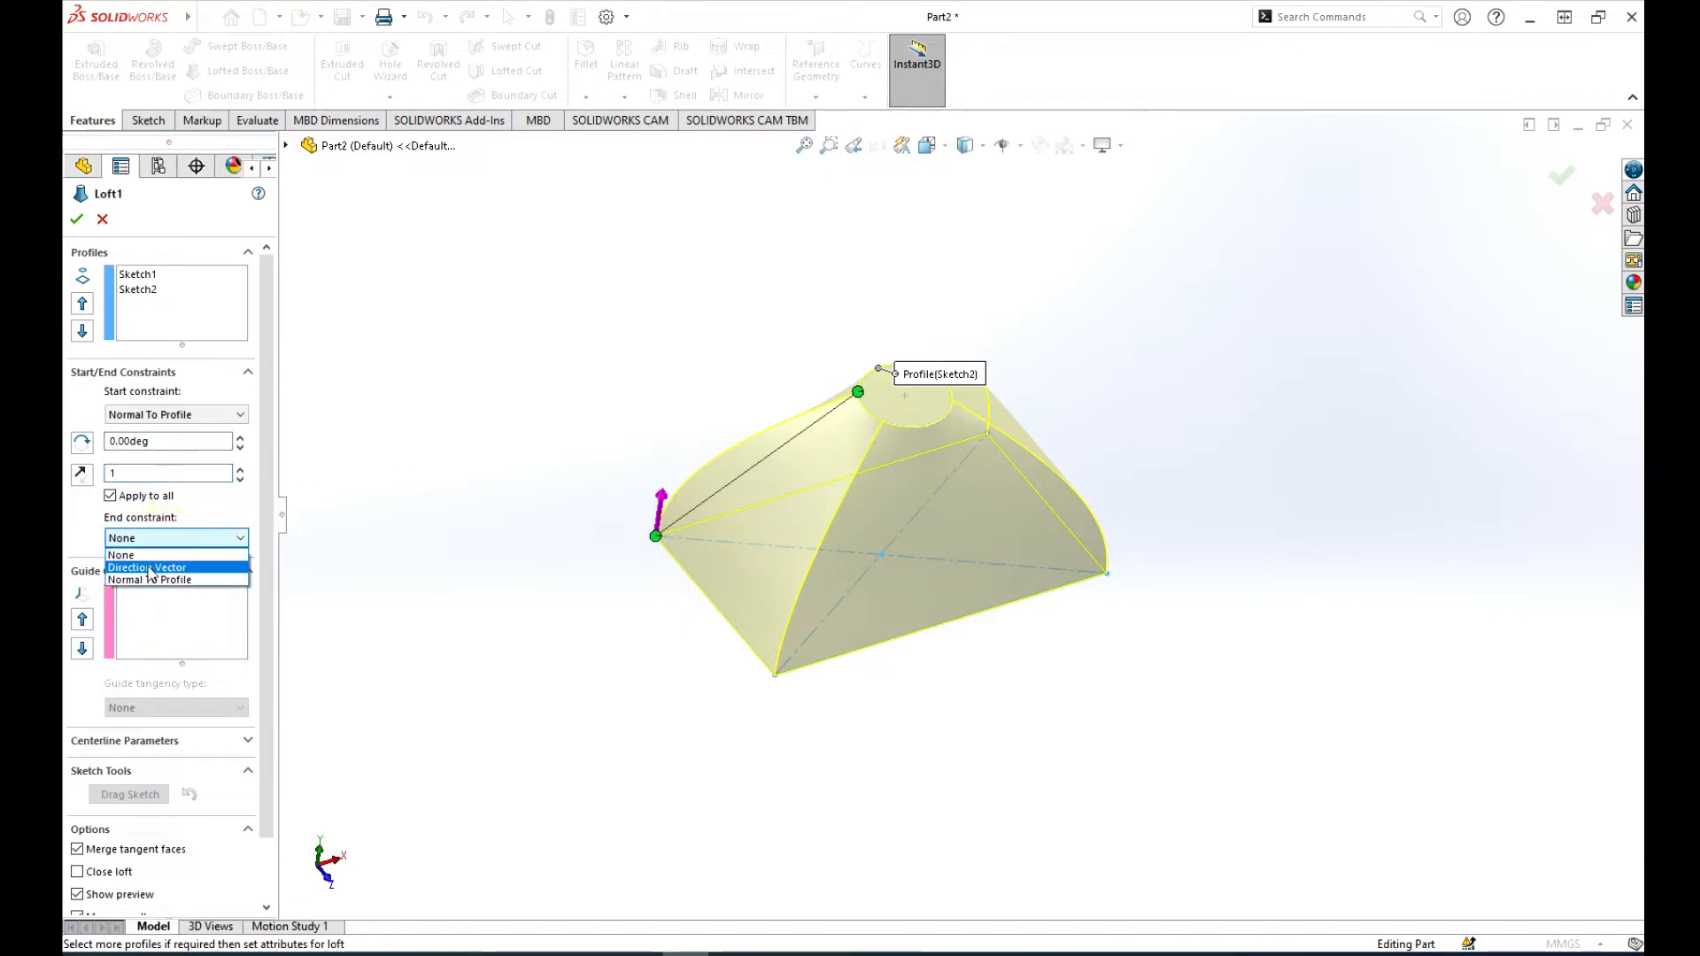
{"action": "left_click", "coordinate": [144, 579]}
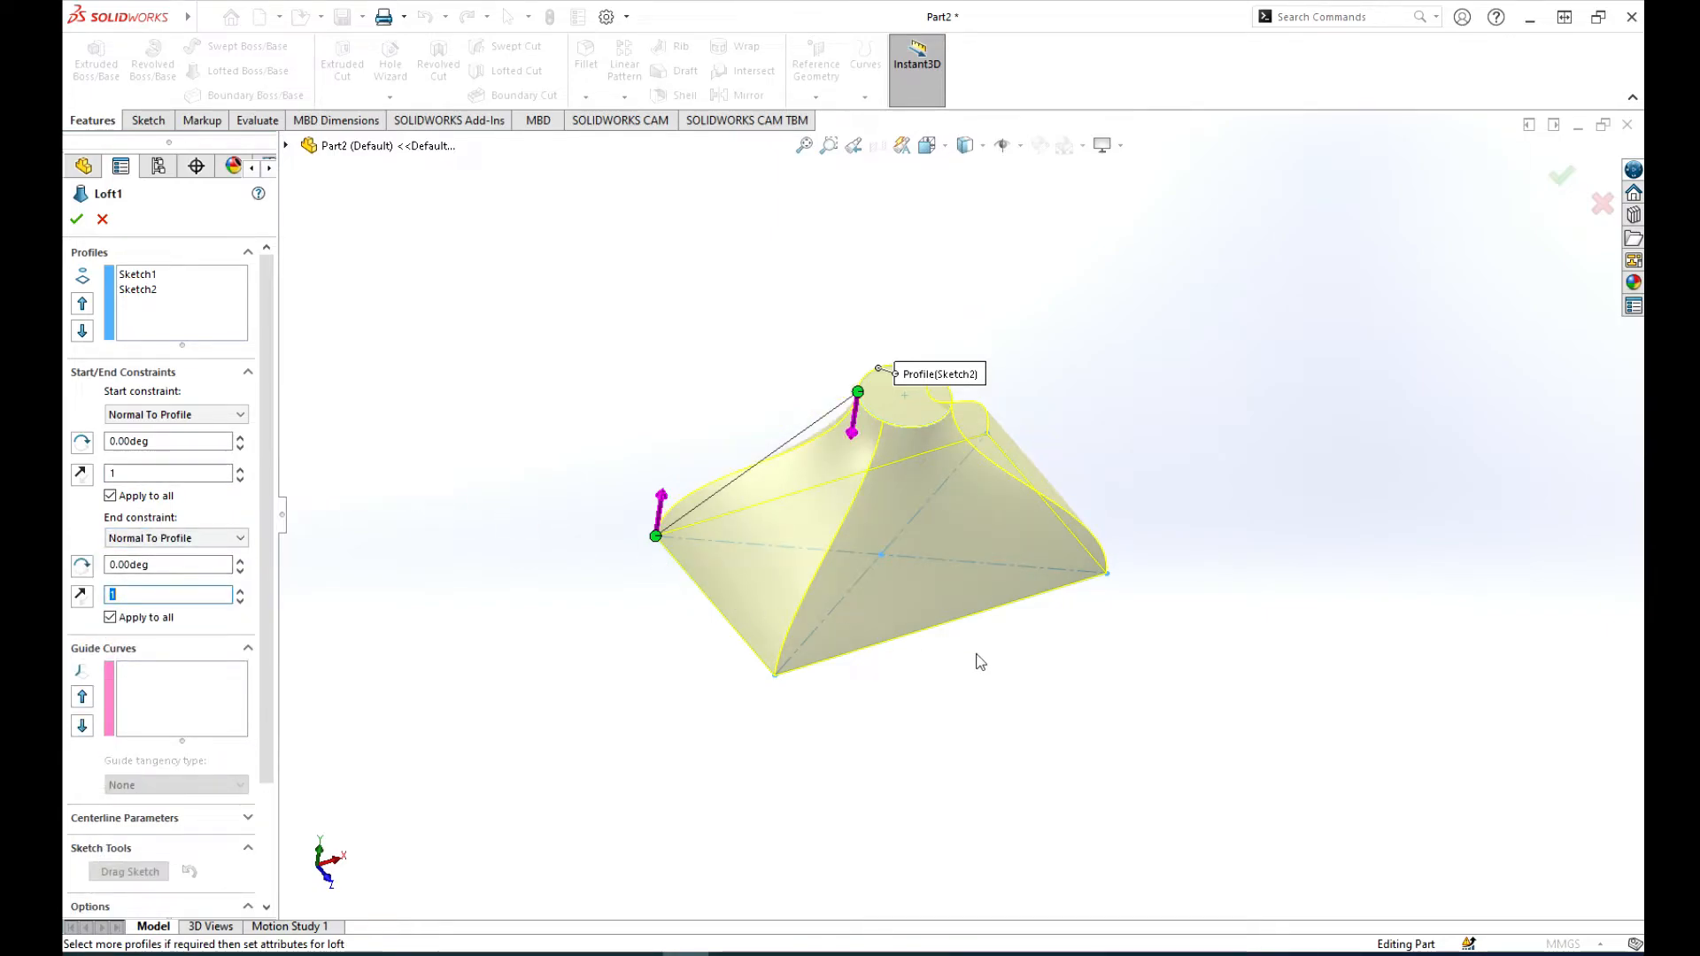
Step: Raise the loft's start tangent length to 8 to exaggerate the bulge above the rectangular base
{"action": "middle_click_drag", "start_coordinate": [885, 679], "coordinate": [1070, 800]}
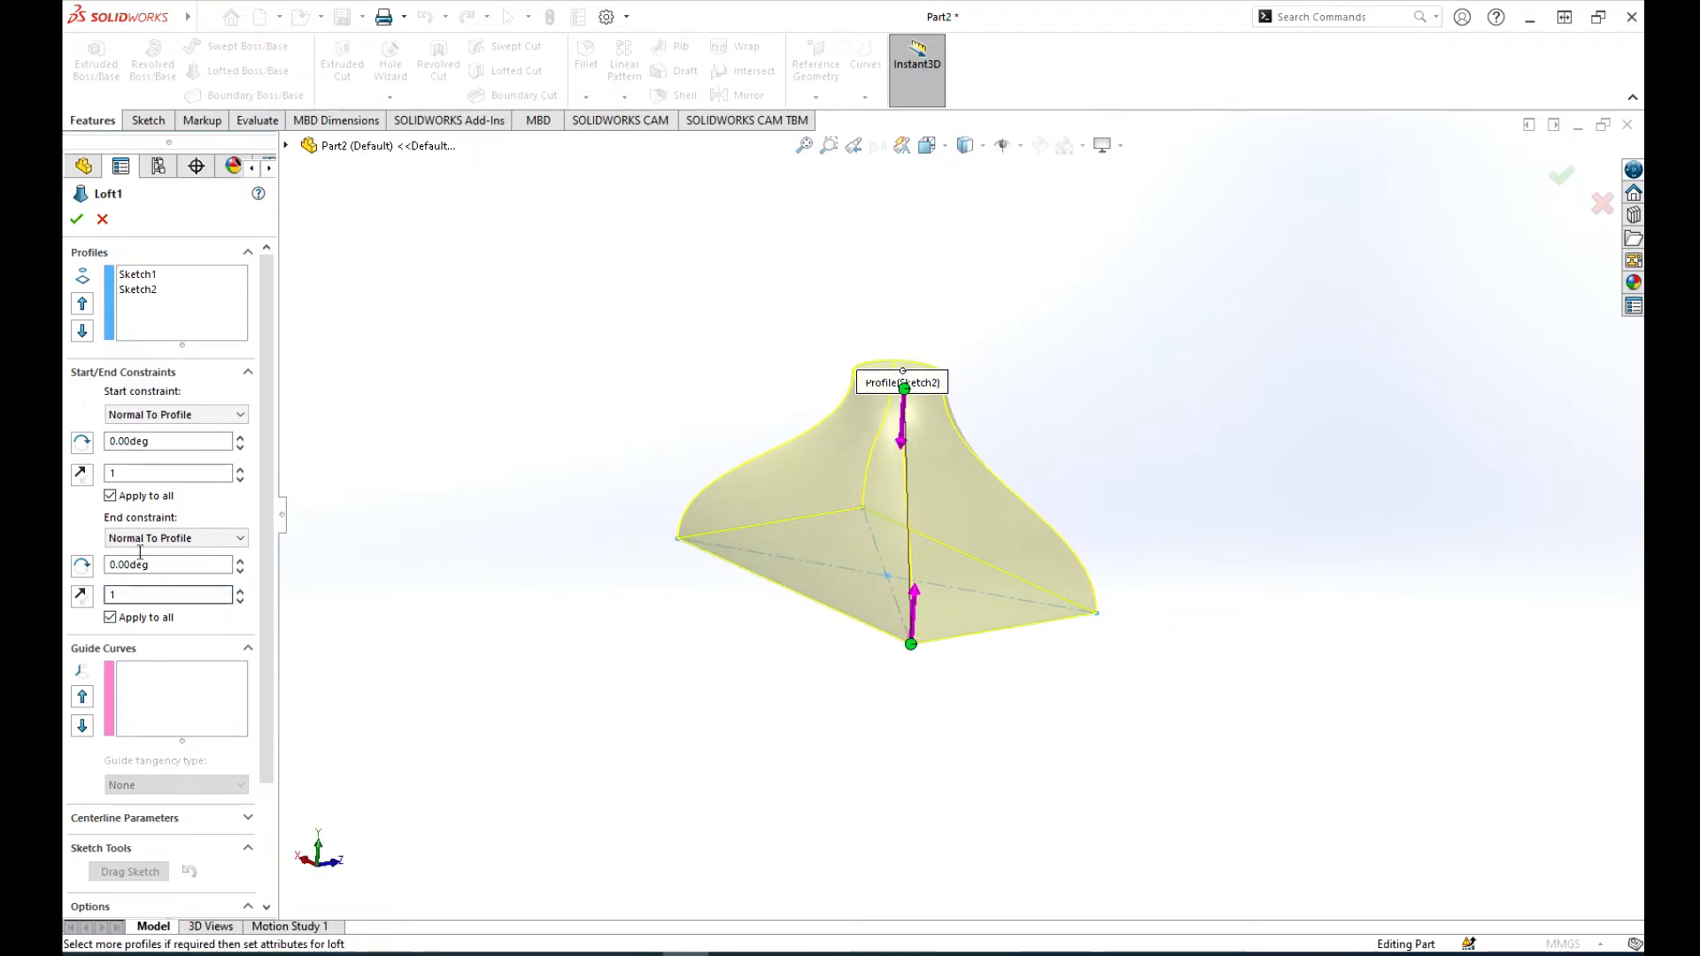
{"action": "left_click", "coordinate": [239, 471]}
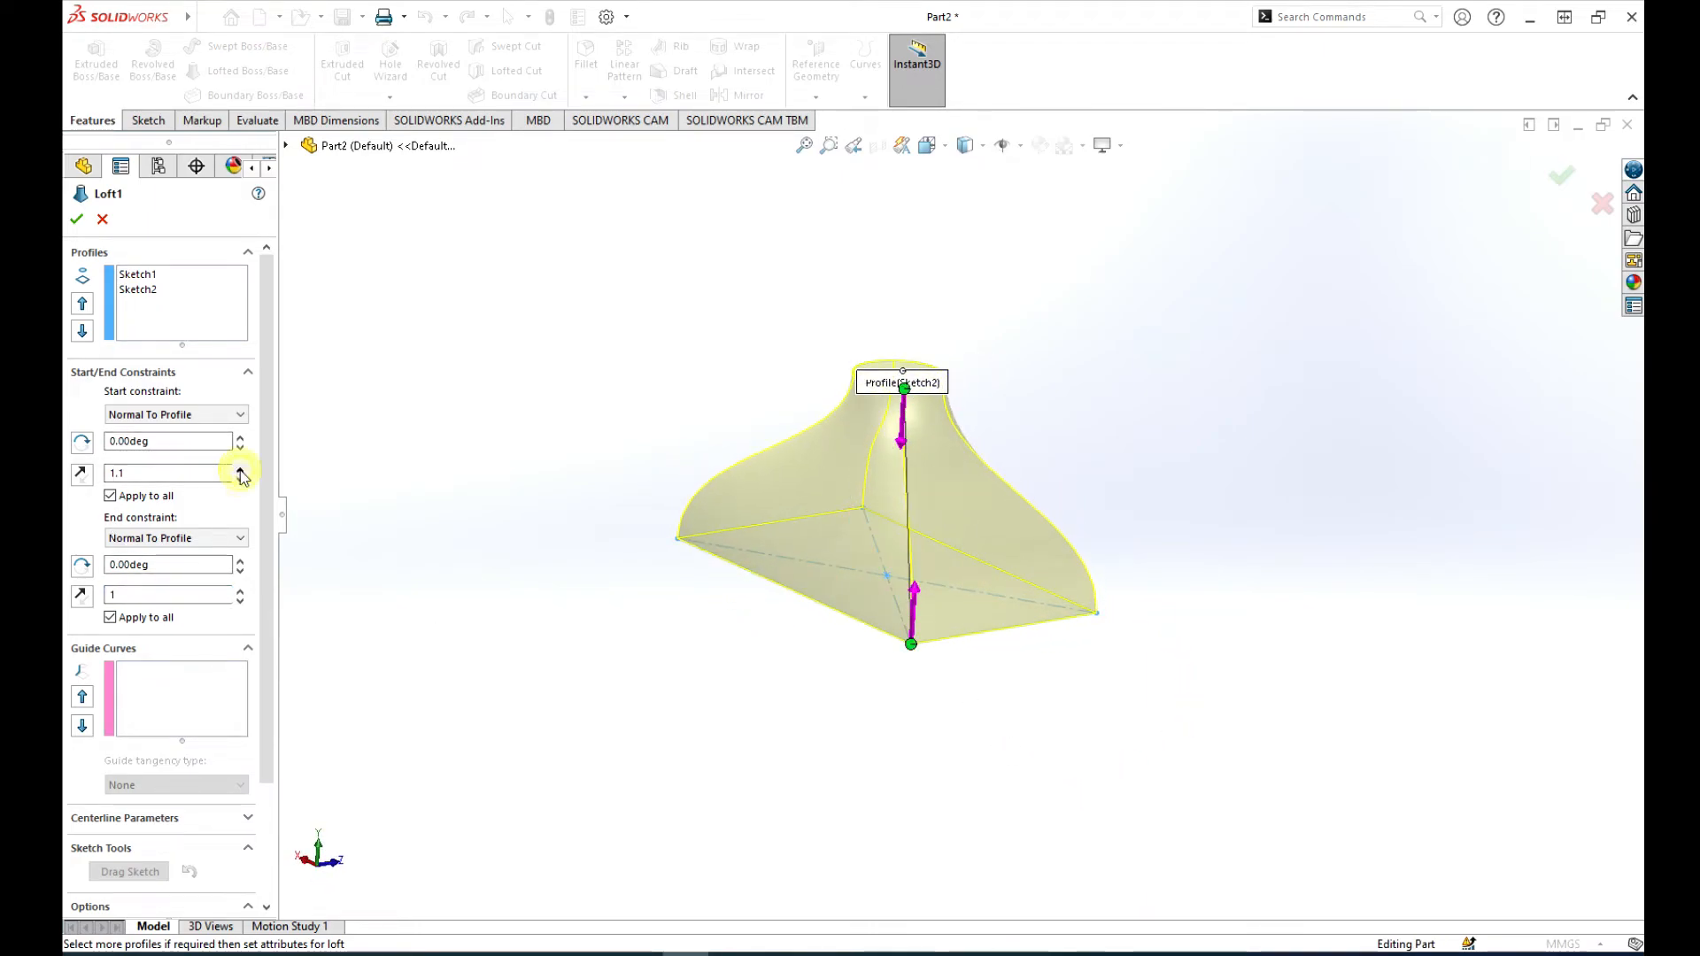
{"action": "left_click", "coordinate": [240, 470]}
{"action": "left_click", "coordinate": [240, 470]}
{"action": "left_click", "coordinate": [239, 470]}
{"action": "left_click", "coordinate": [239, 471]}
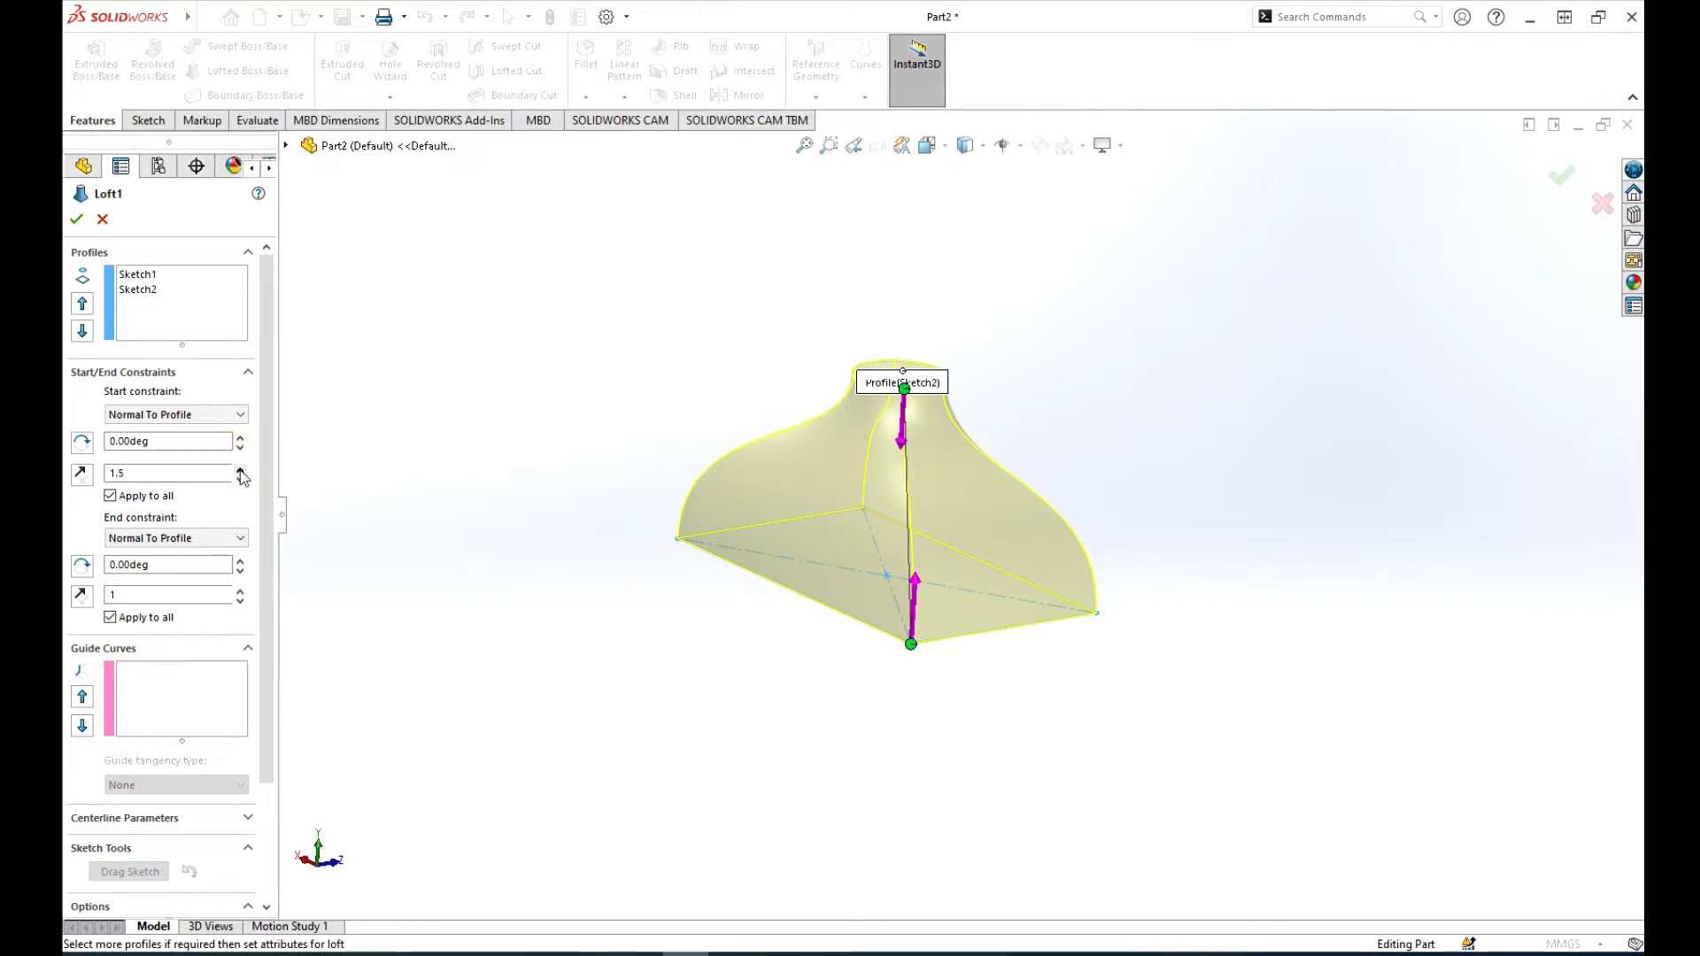
{"action": "left_click", "coordinate": [239, 470]}
{"action": "left_click", "coordinate": [239, 471]}
{"action": "left_click", "coordinate": [240, 471]}
{"action": "left_click", "coordinate": [240, 471]}
{"action": "left_click", "coordinate": [241, 472]}
{"action": "left_click", "coordinate": [240, 471]}
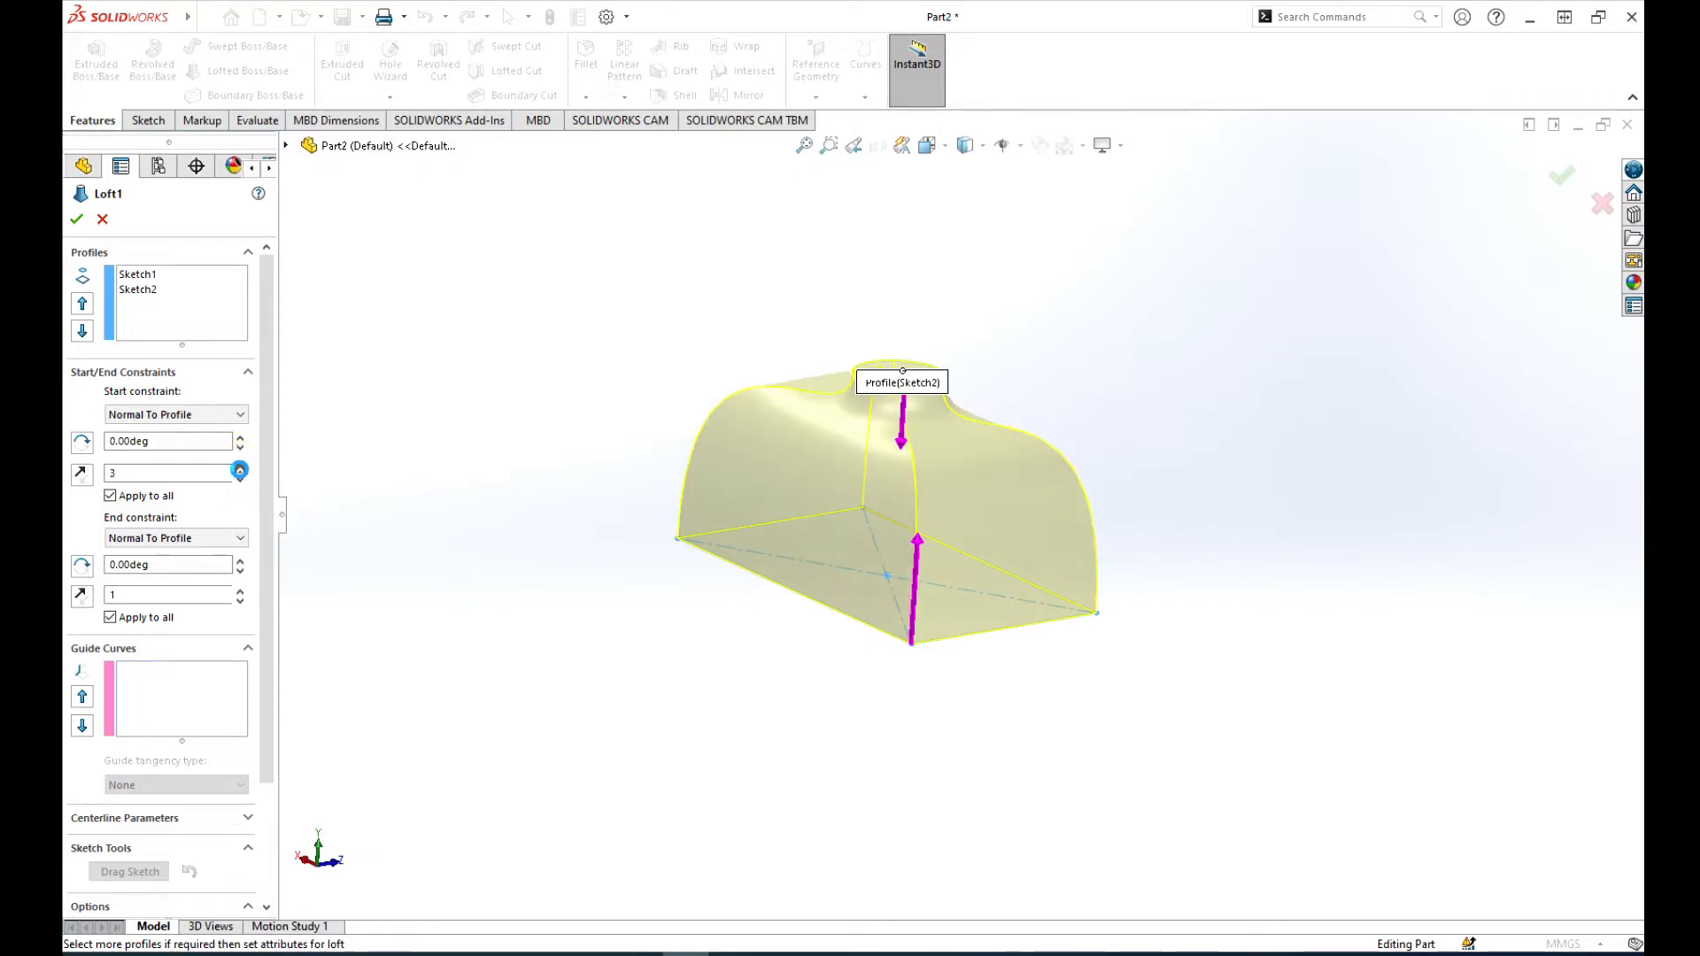
{"action": "left_click", "coordinate": [240, 471]}
{"action": "left_click", "coordinate": [240, 471]}
{"action": "left_click", "coordinate": [239, 470]}
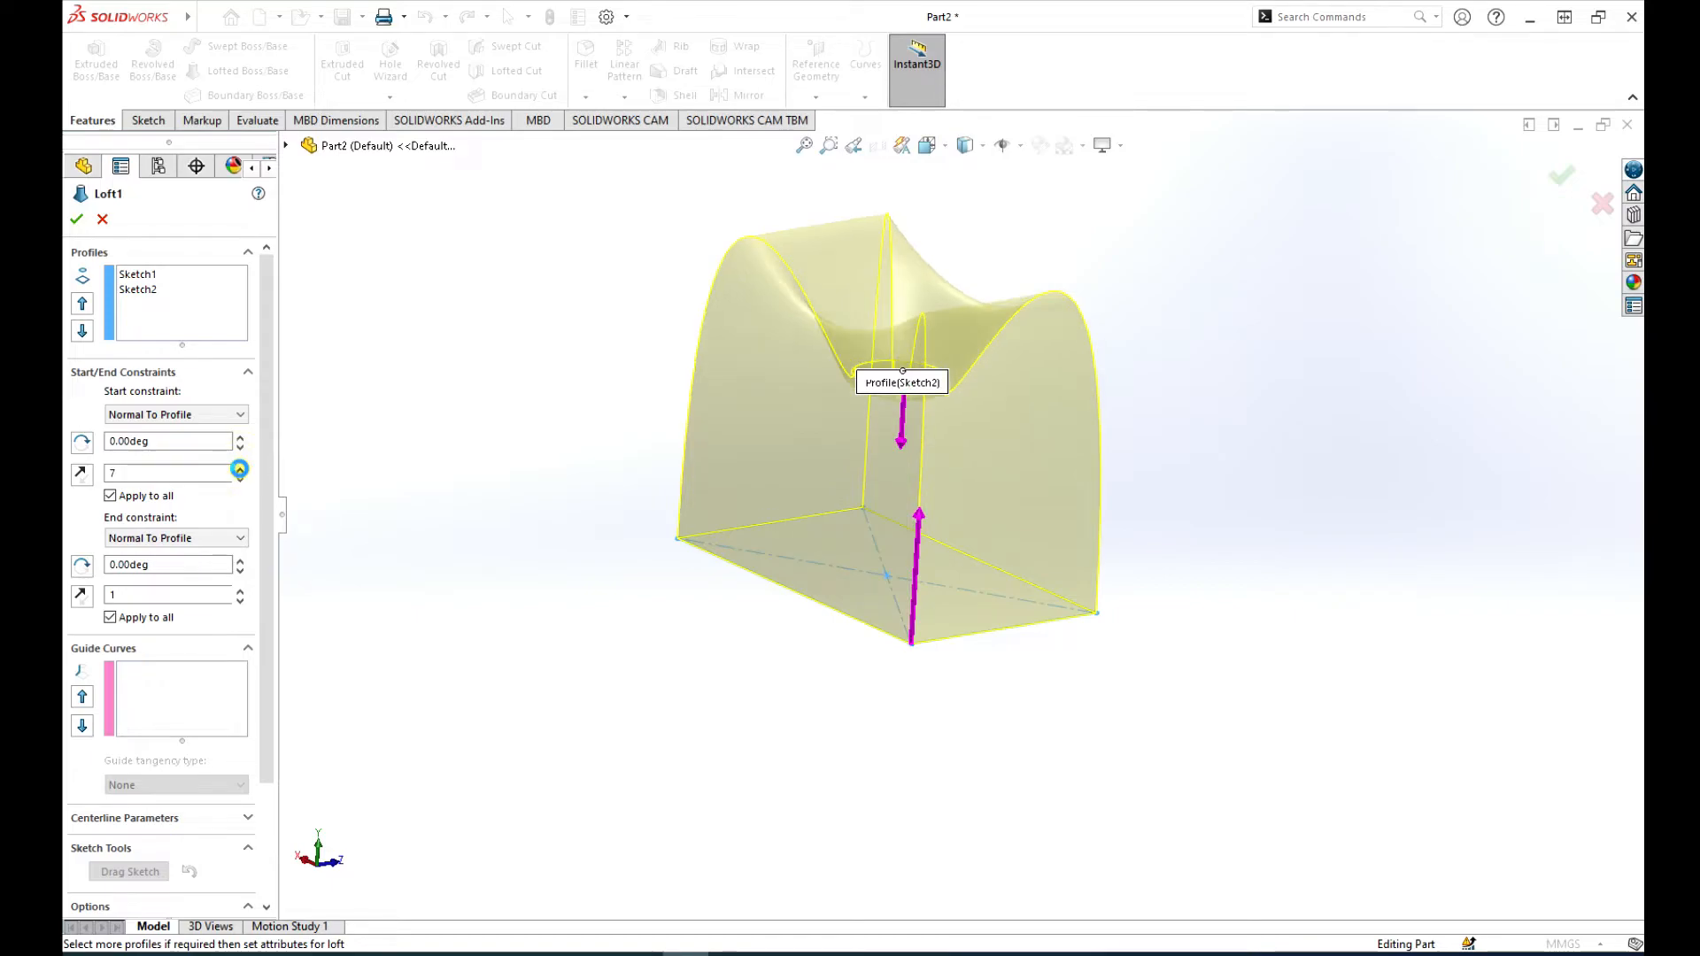
{"action": "left_click", "coordinate": [240, 471]}
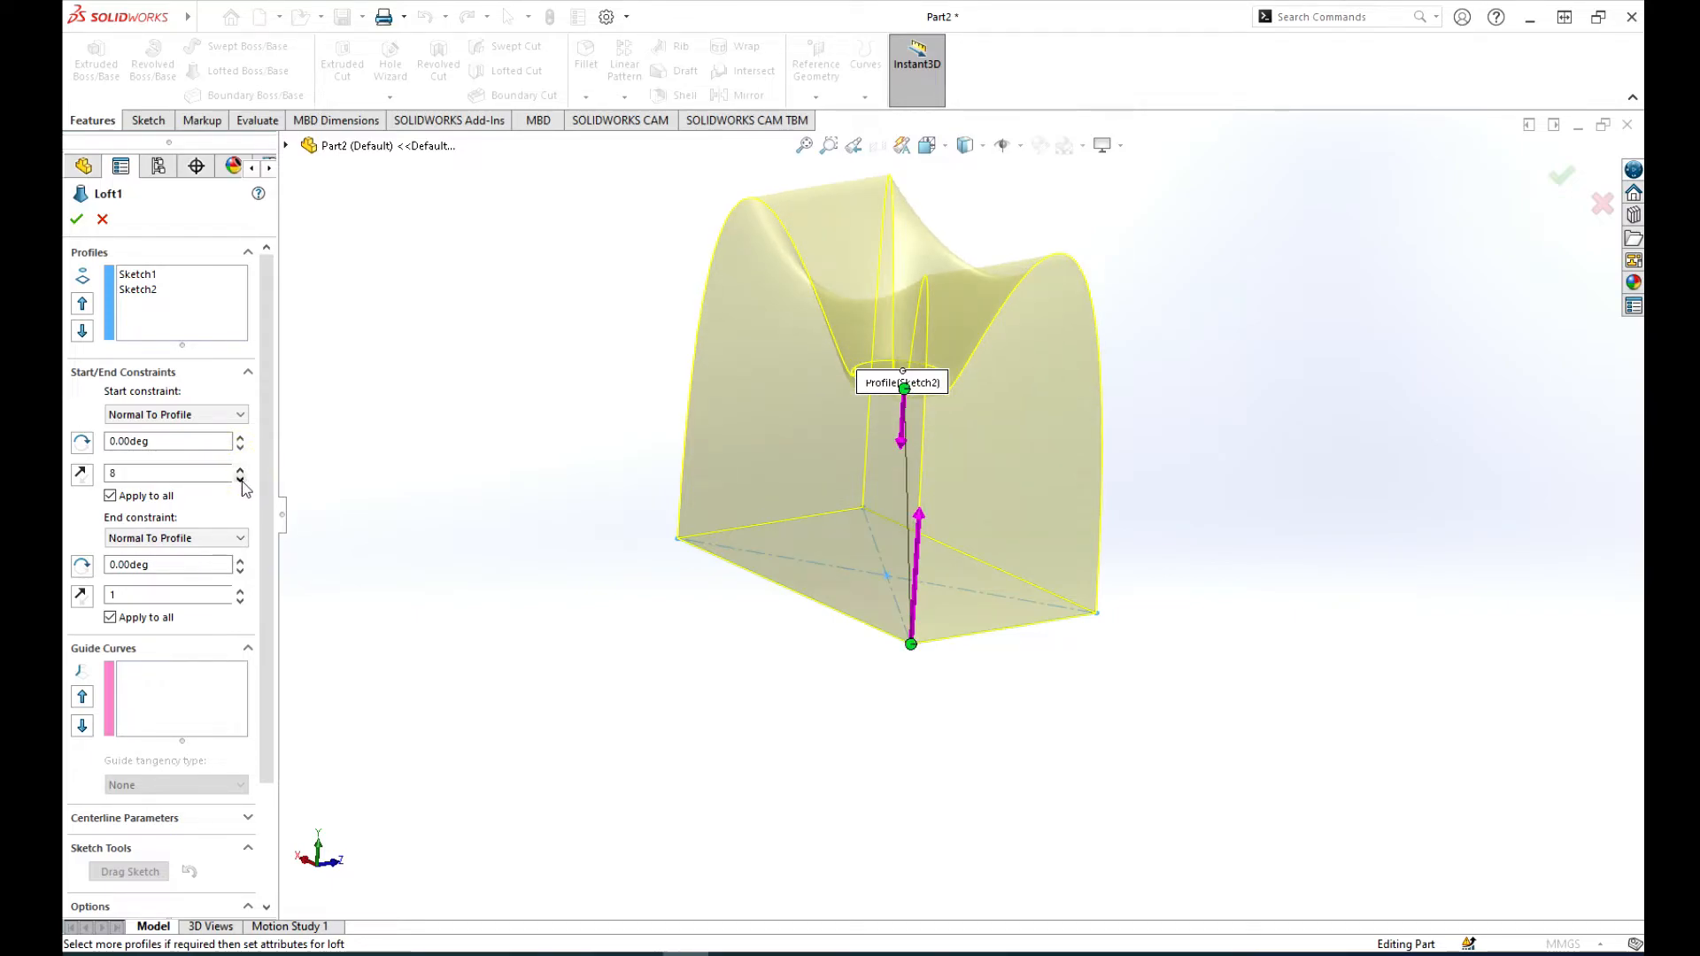
Step: Reduce the loft's start tangent length to 1.8
{"action": "left_click", "coordinate": [240, 479]}
{"action": "left_click", "coordinate": [240, 479]}
{"action": "left_click", "coordinate": [240, 479]}
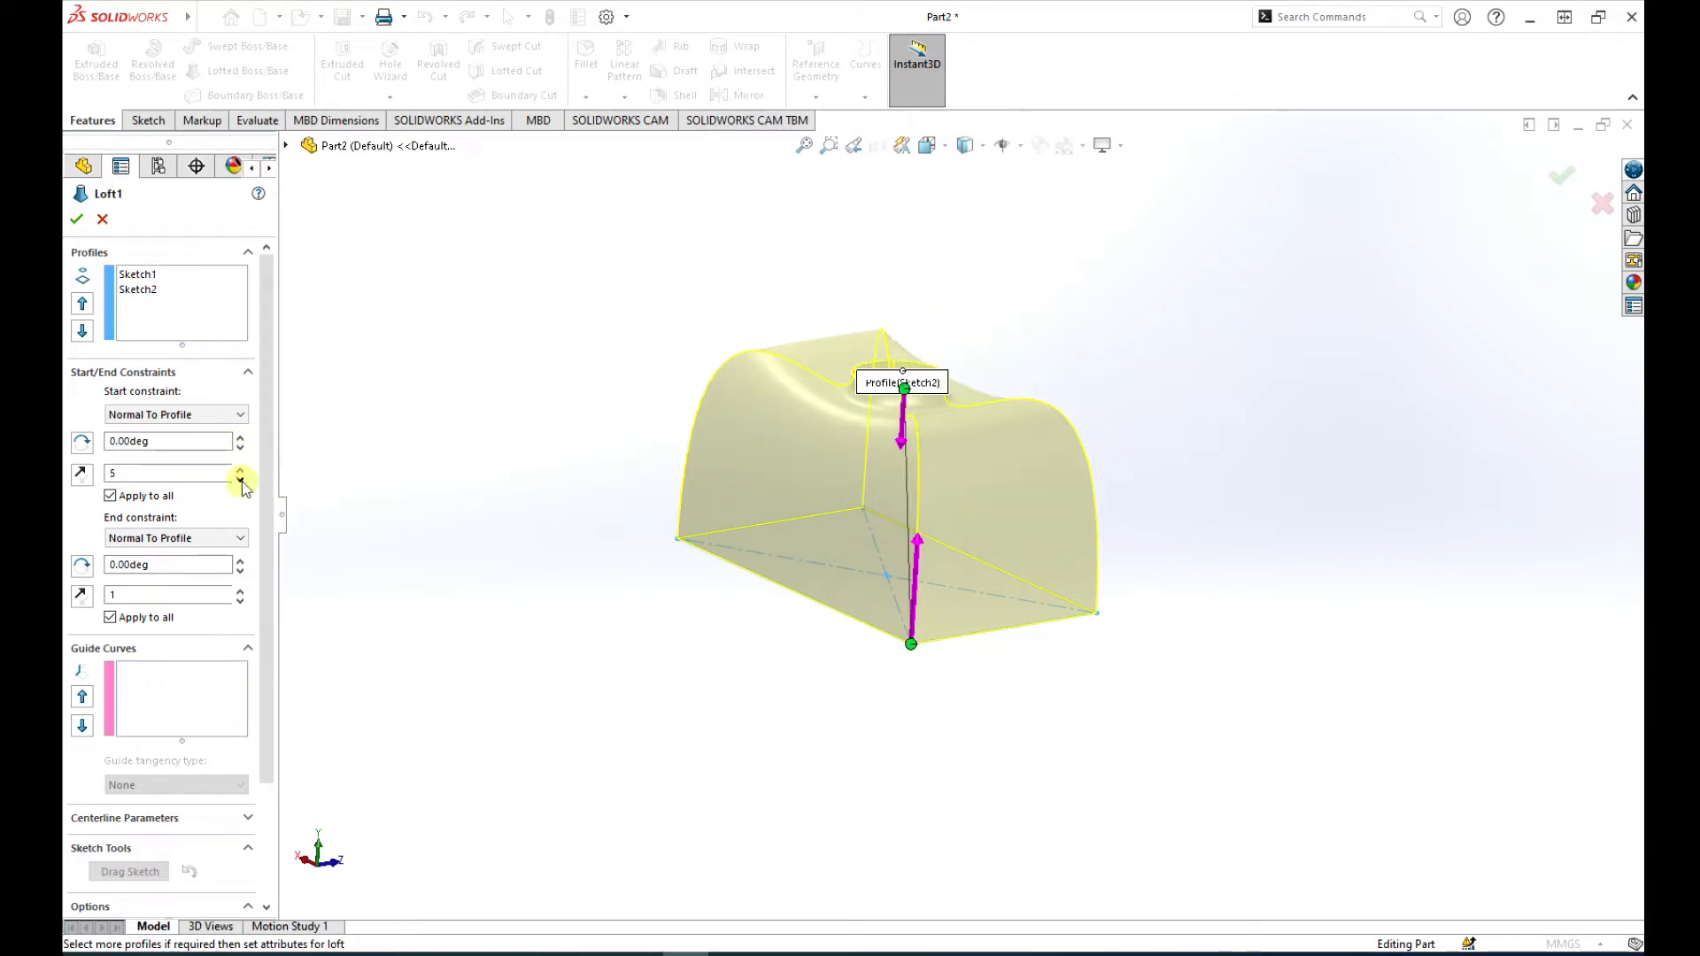
{"action": "left_click", "coordinate": [240, 480]}
{"action": "left_click", "coordinate": [240, 479]}
{"action": "left_click", "coordinate": [240, 479]}
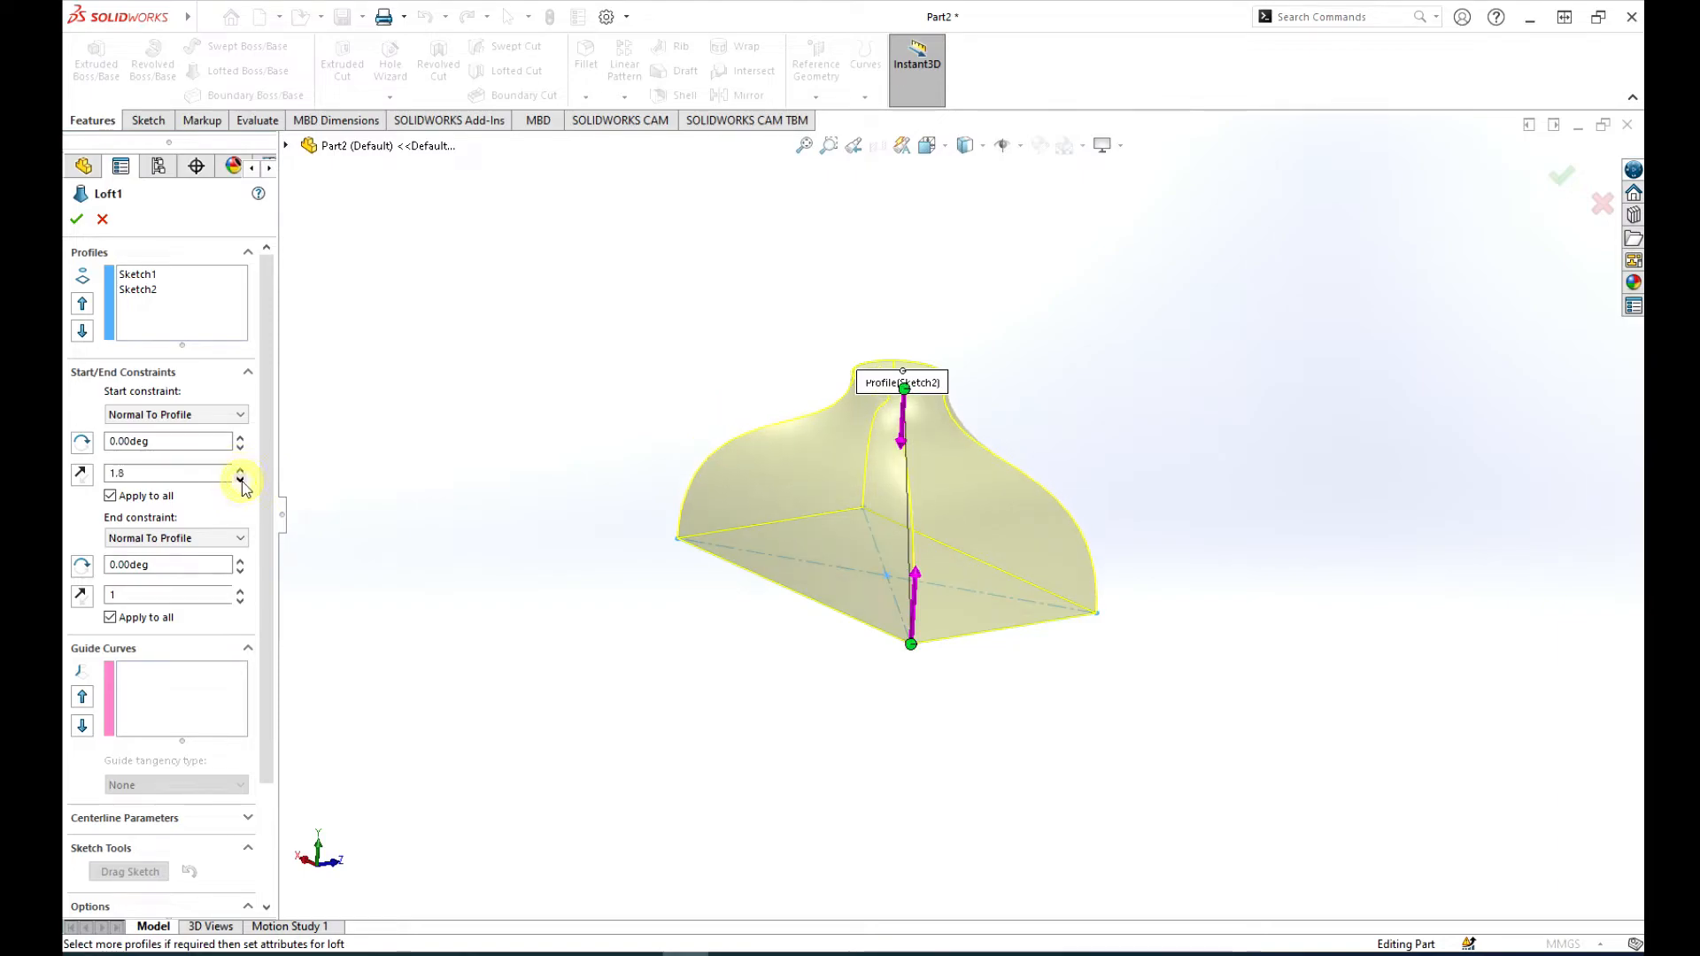
Step: Raise the loft's end tangent length at the circle profile to 5
{"action": "left_click", "coordinate": [240, 590]}
{"action": "left_click", "coordinate": [240, 589]}
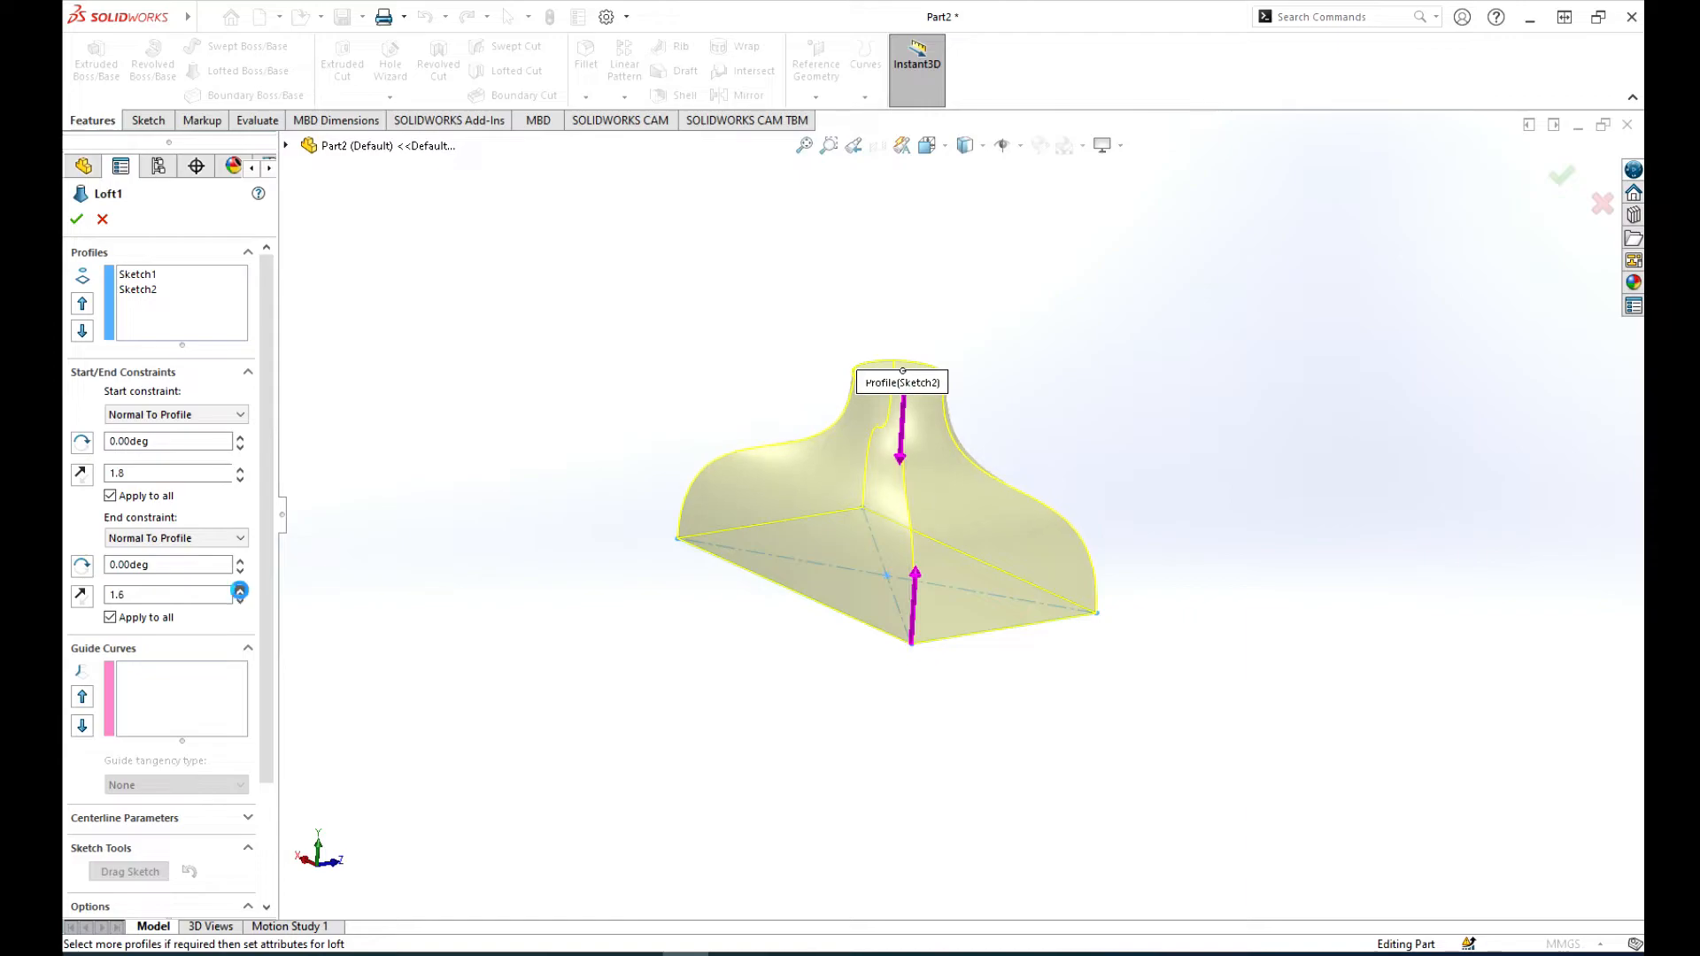
{"action": "left_click", "coordinate": [240, 590]}
{"action": "left_click", "coordinate": [240, 589]}
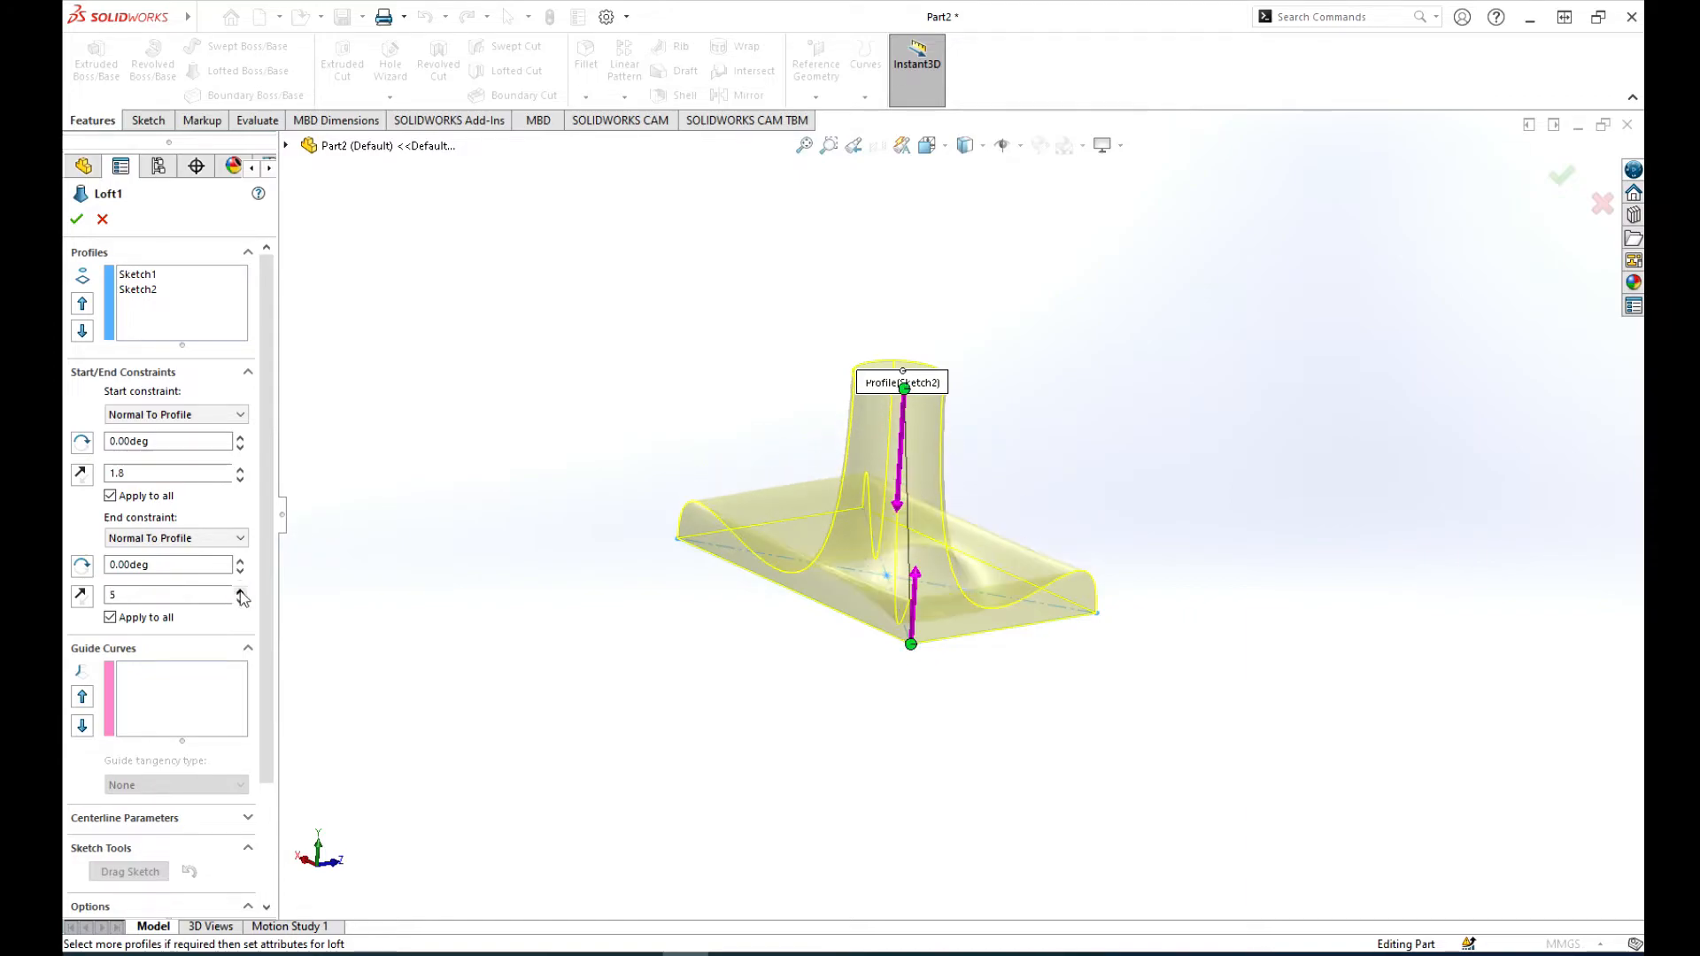
Step: Lower the loft's end tangent length gradually to 0.3
{"action": "left_click", "coordinate": [239, 602]}
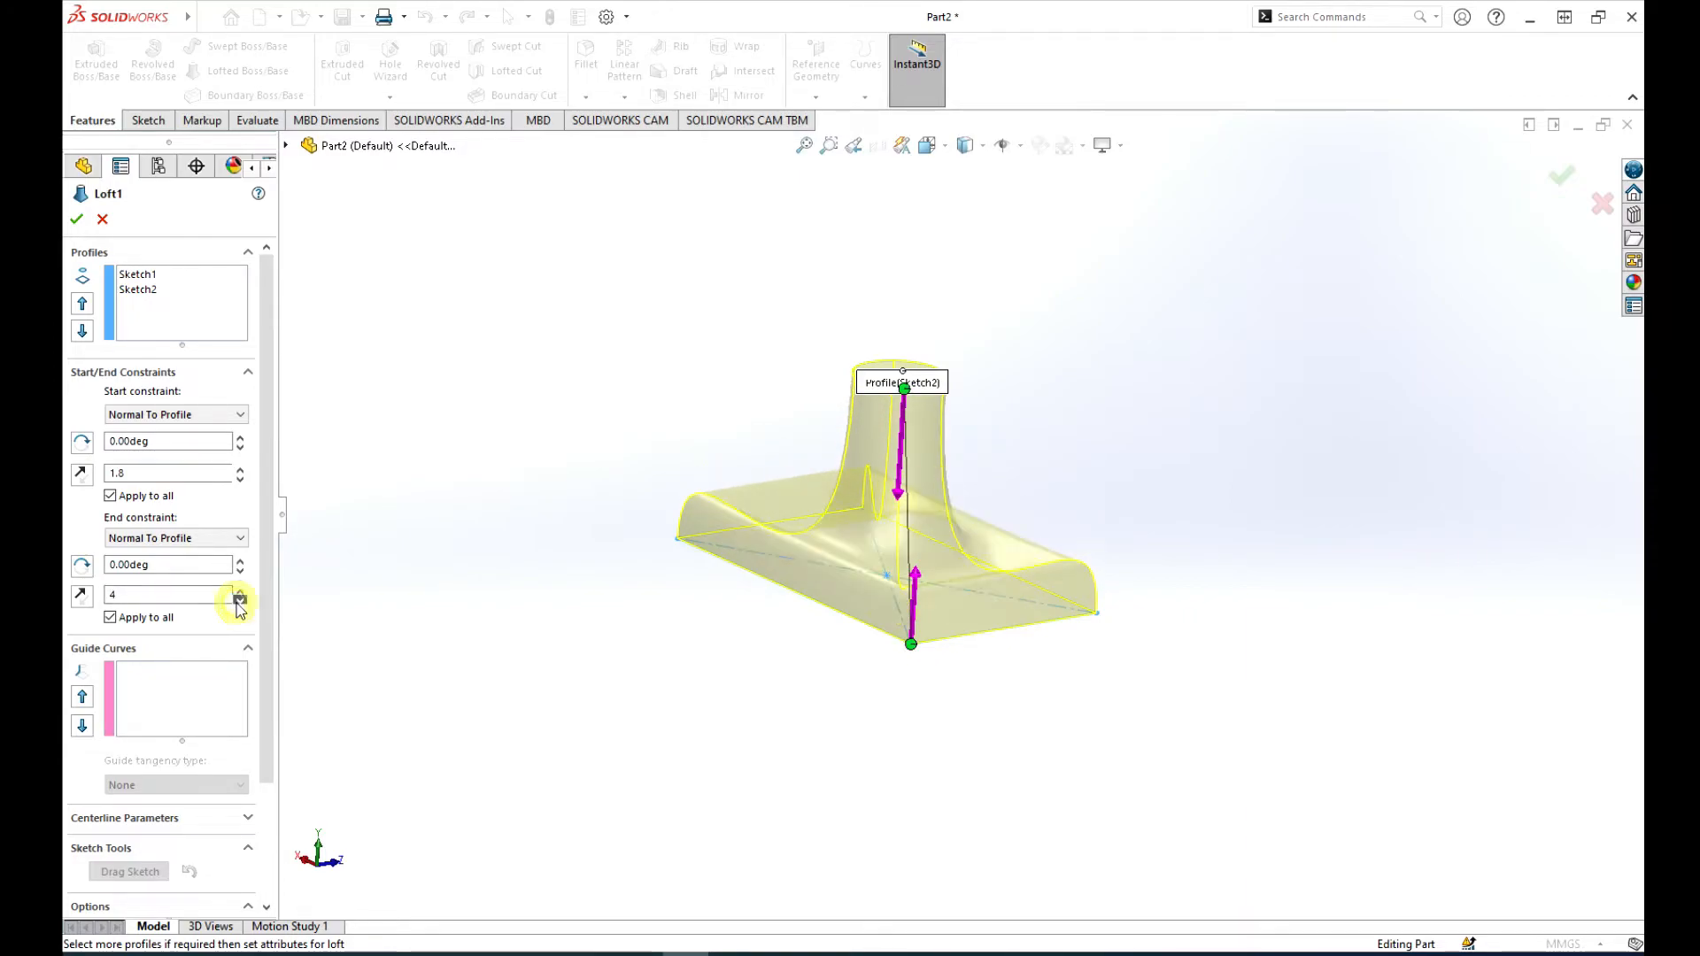
{"action": "left_click", "coordinate": [239, 602]}
{"action": "left_click", "coordinate": [239, 602]}
{"action": "left_click", "coordinate": [239, 601]}
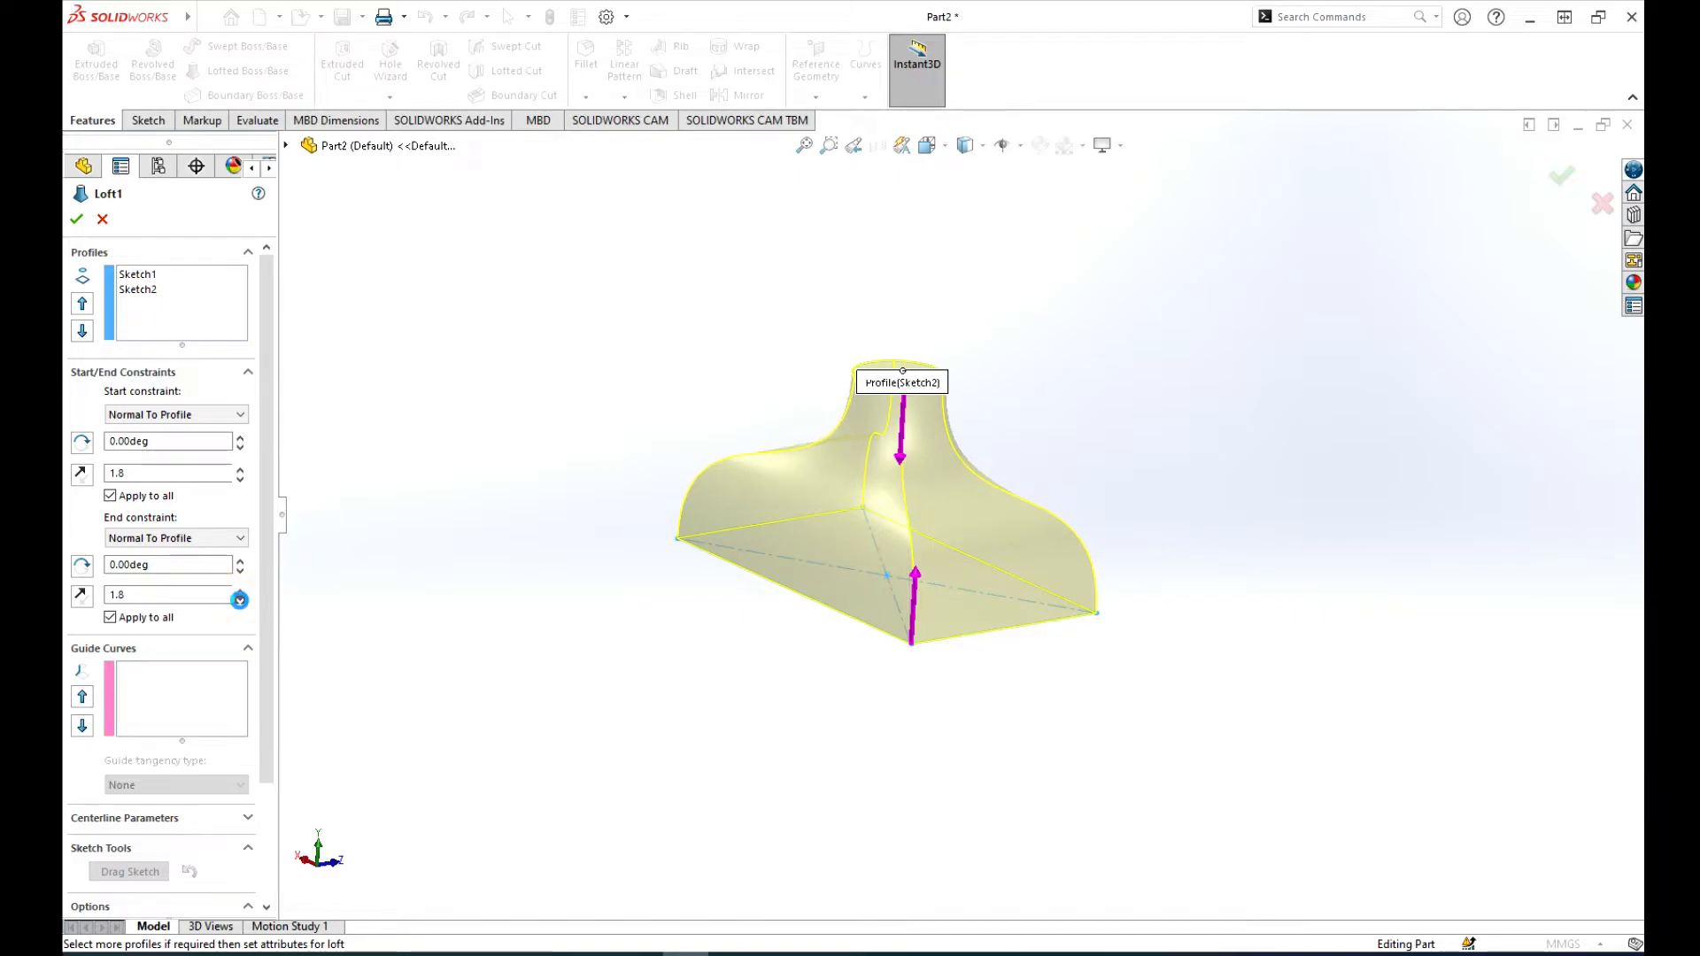
{"action": "left_click", "coordinate": [239, 601]}
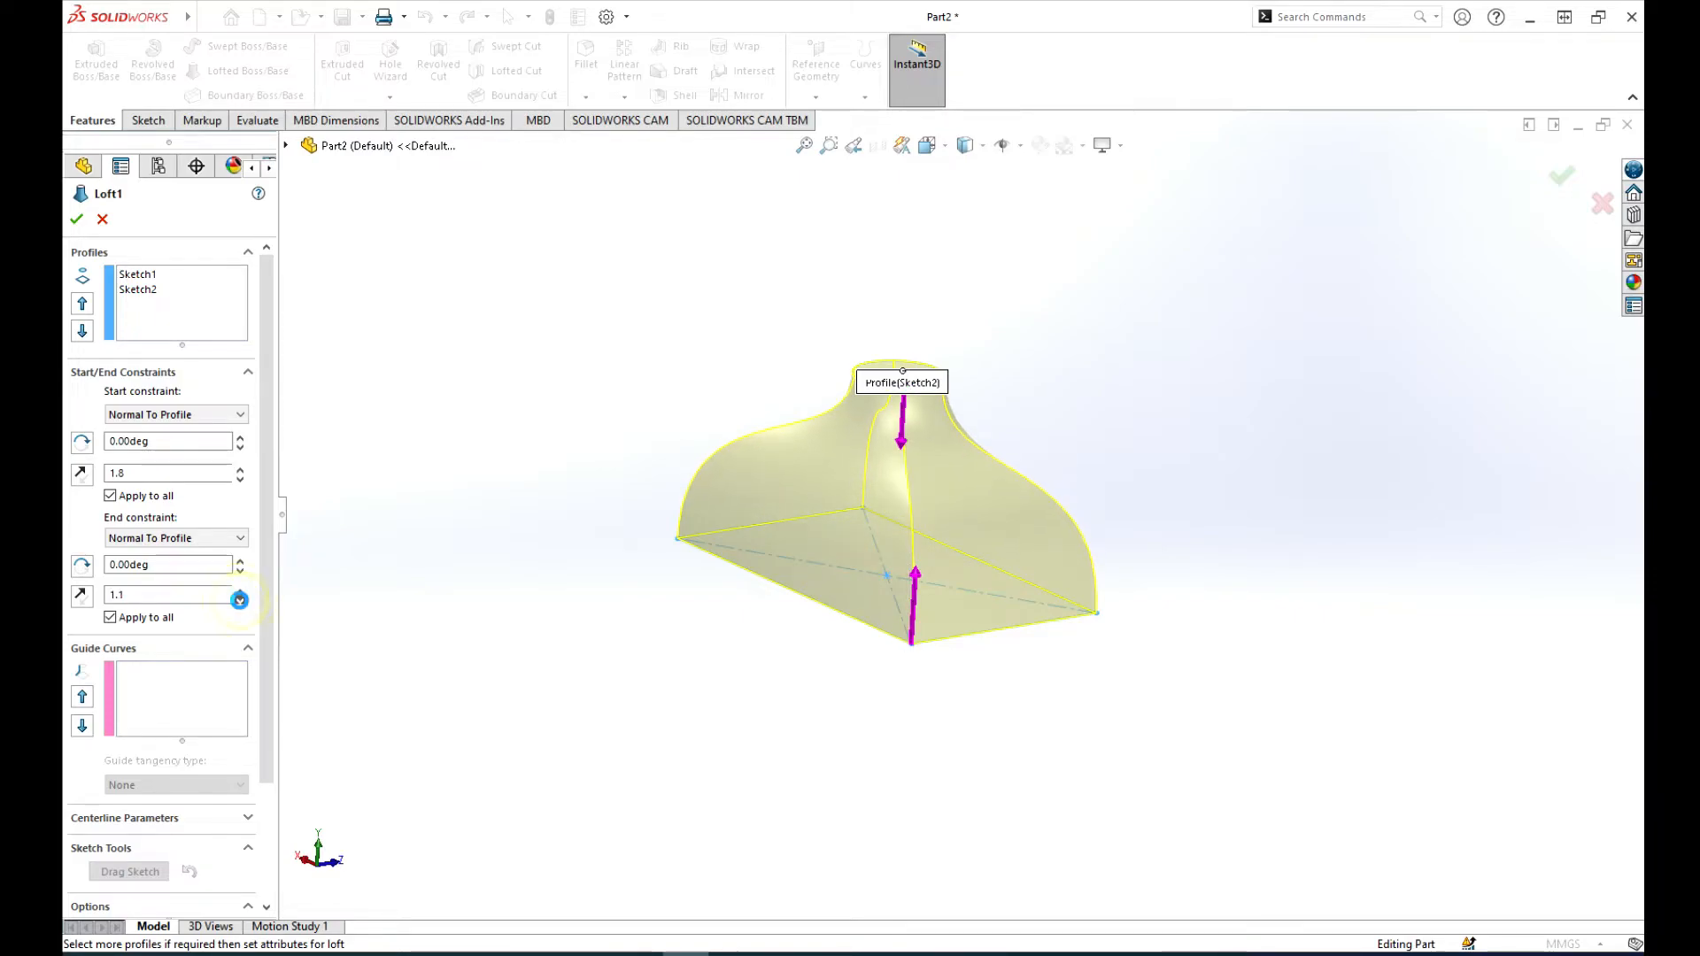
{"action": "left_click", "coordinate": [239, 601]}
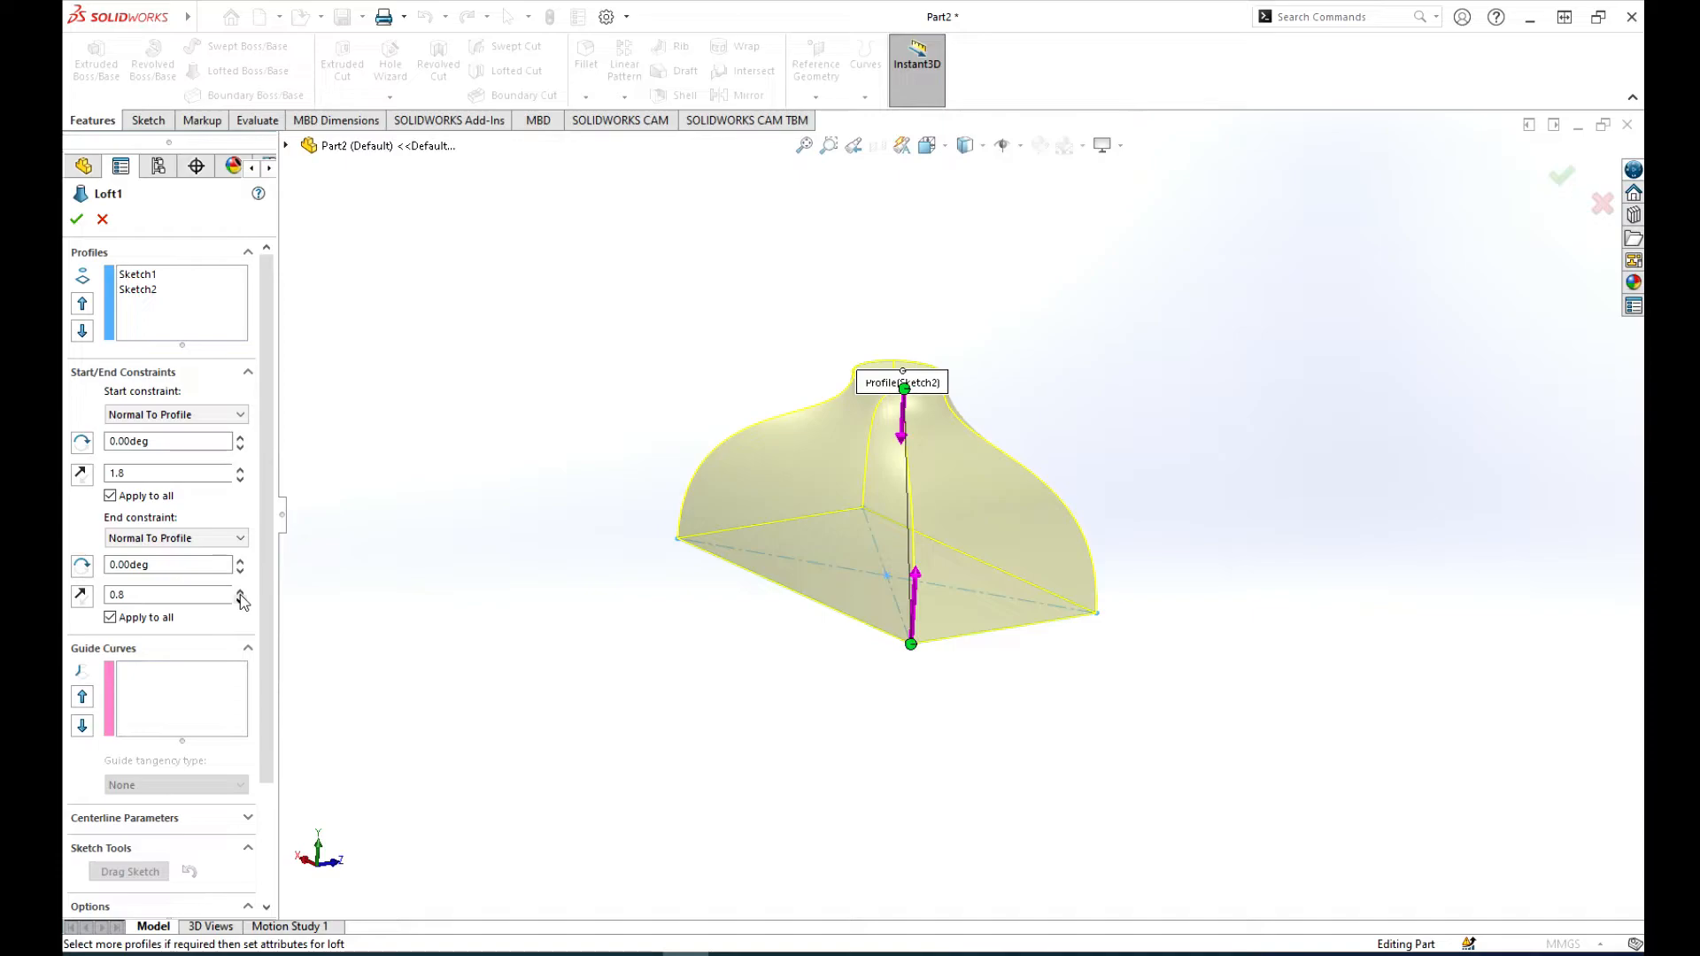
{"action": "left_click", "coordinate": [239, 601]}
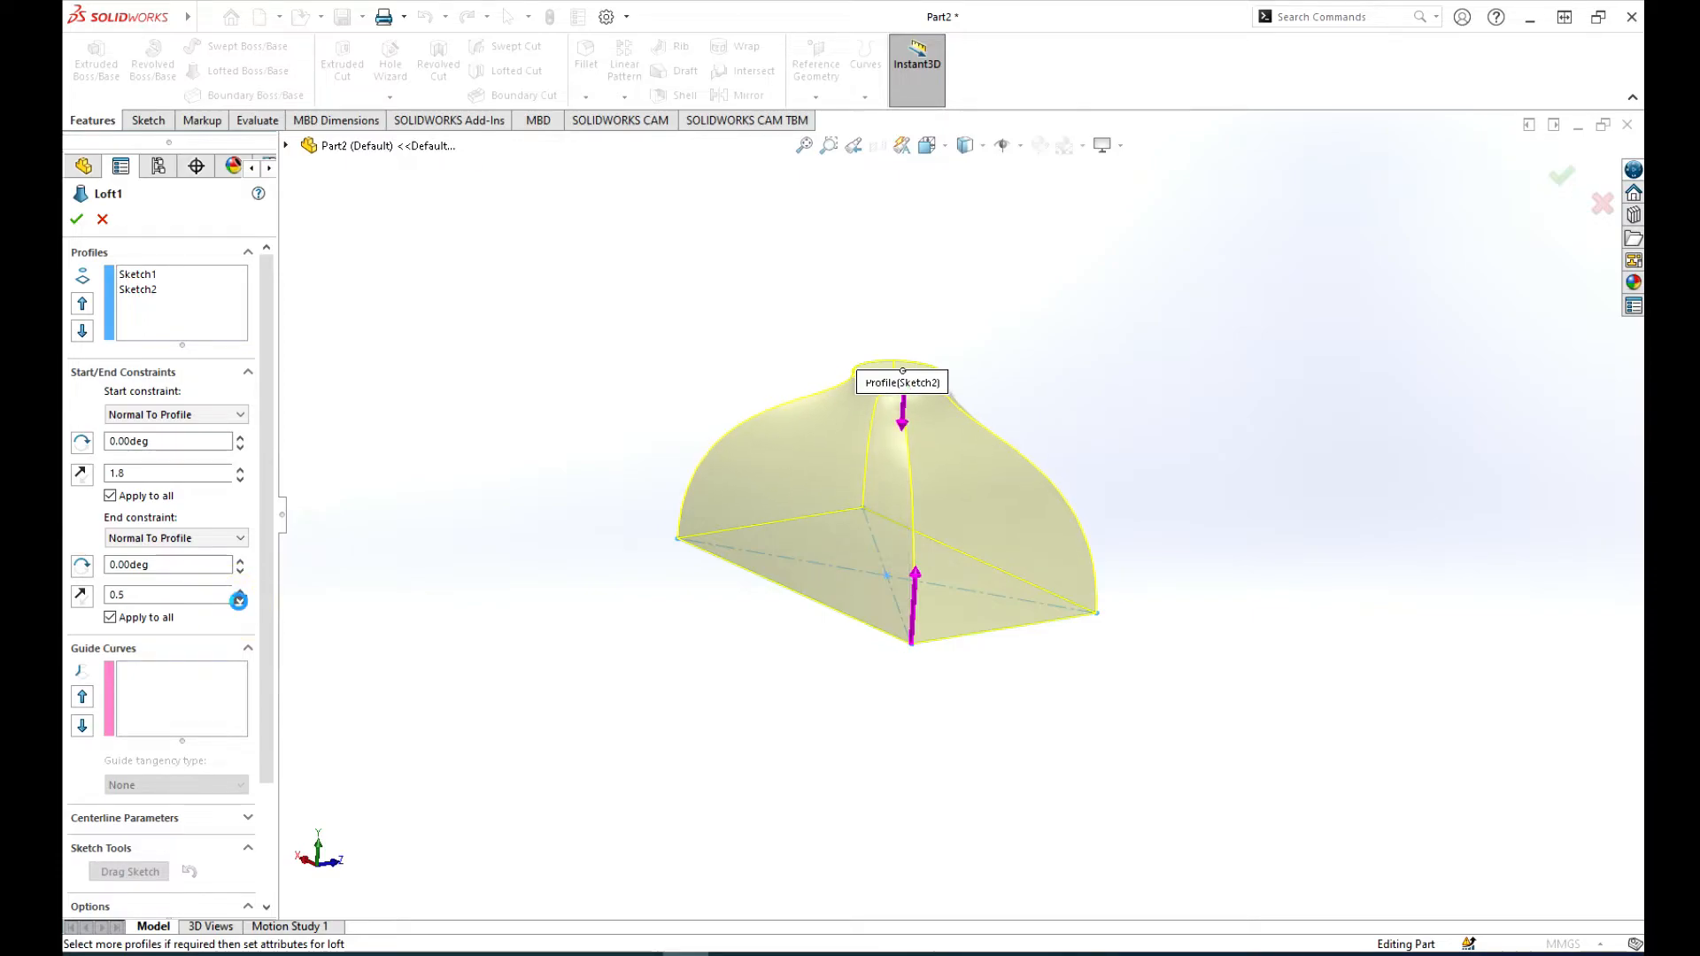
{"action": "left_click", "coordinate": [239, 601]}
{"action": "left_click", "coordinate": [239, 601]}
Step: Set both the end and start tangent lengths of the loft to 1
{"action": "double_click", "coordinate": [130, 597]}
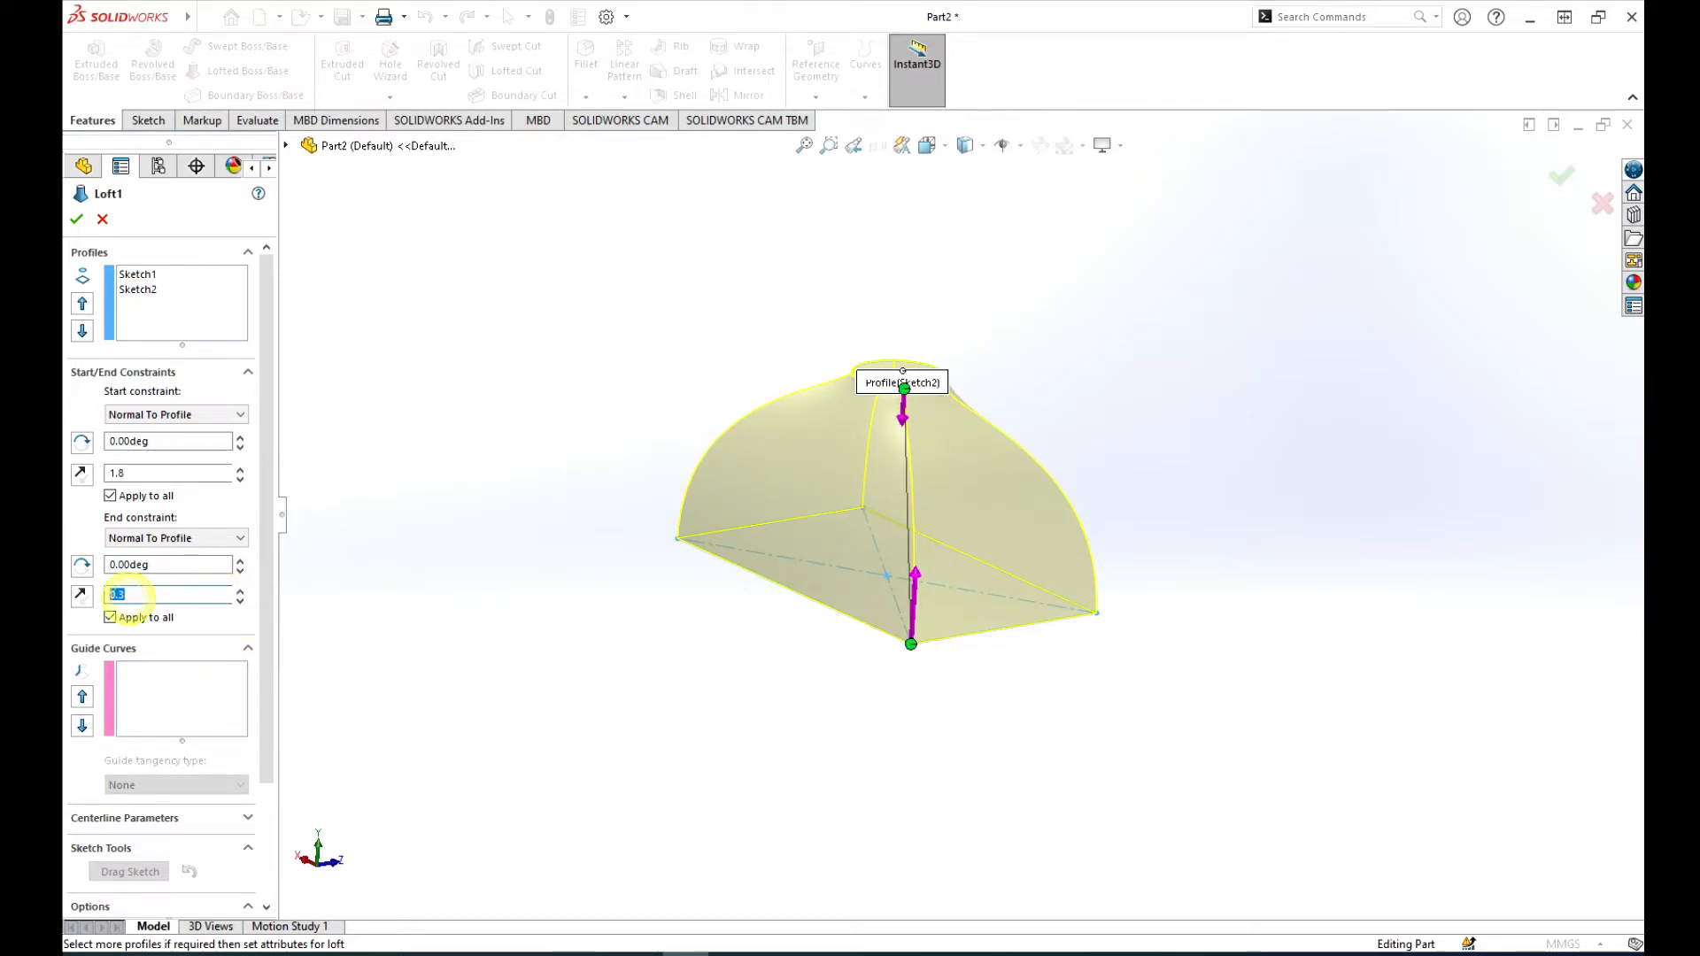
{"action": "type", "text": "1"}
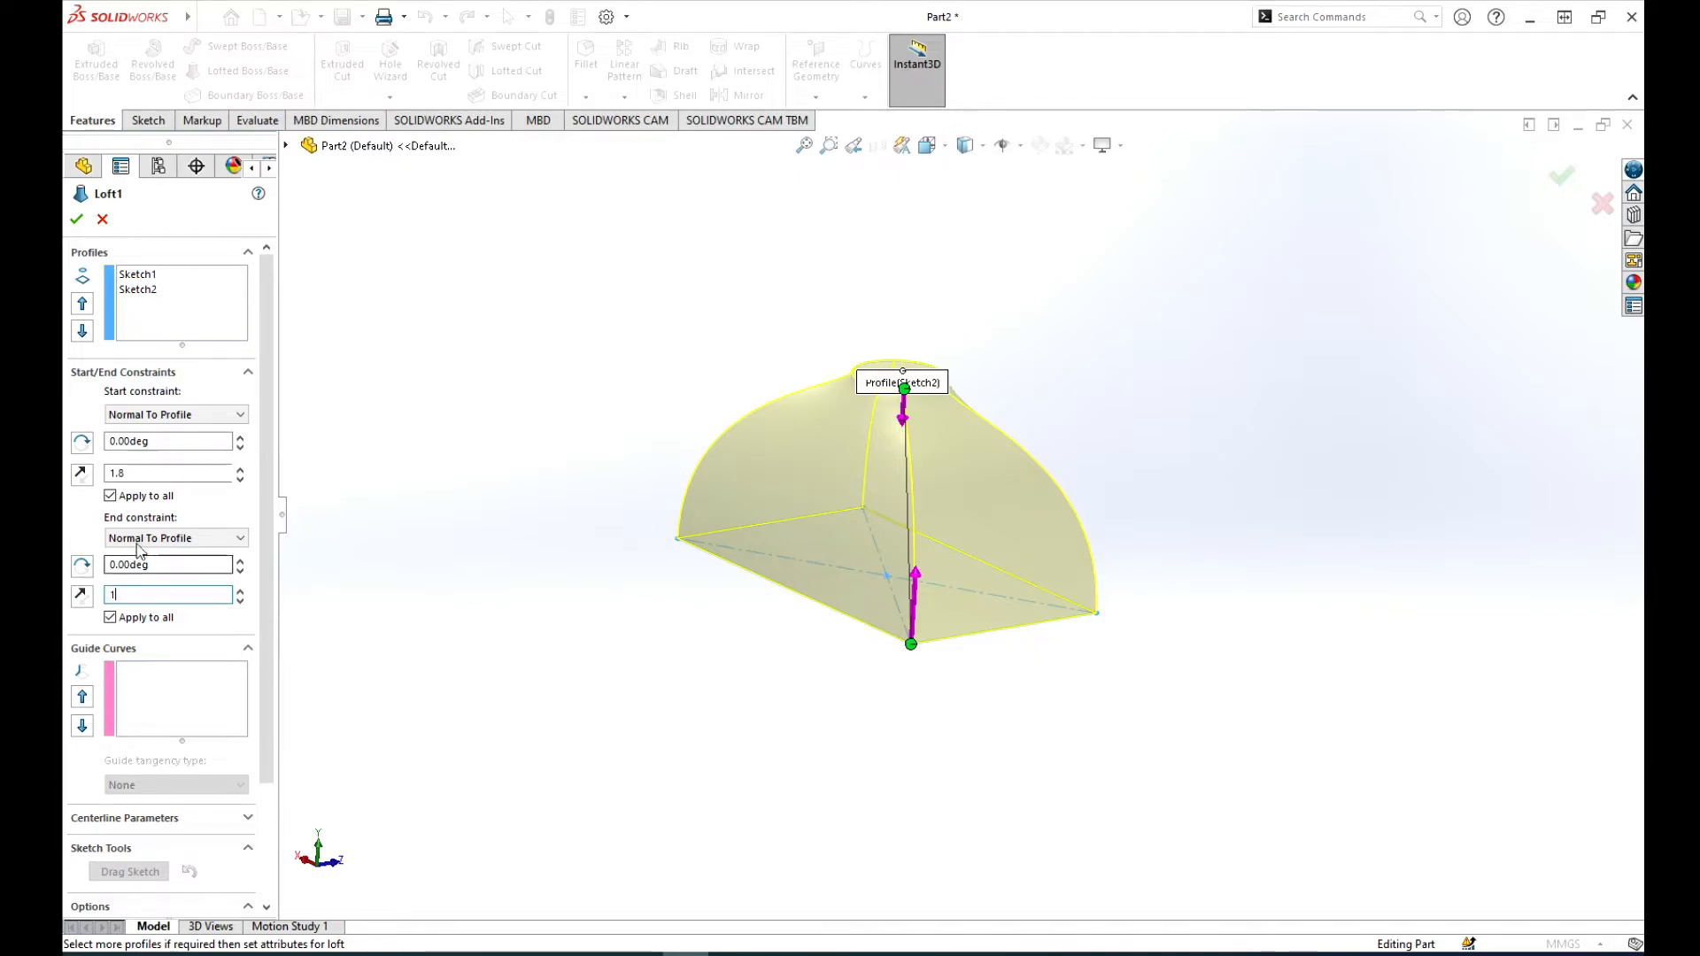
{"action": "double_click", "coordinate": [124, 473]}
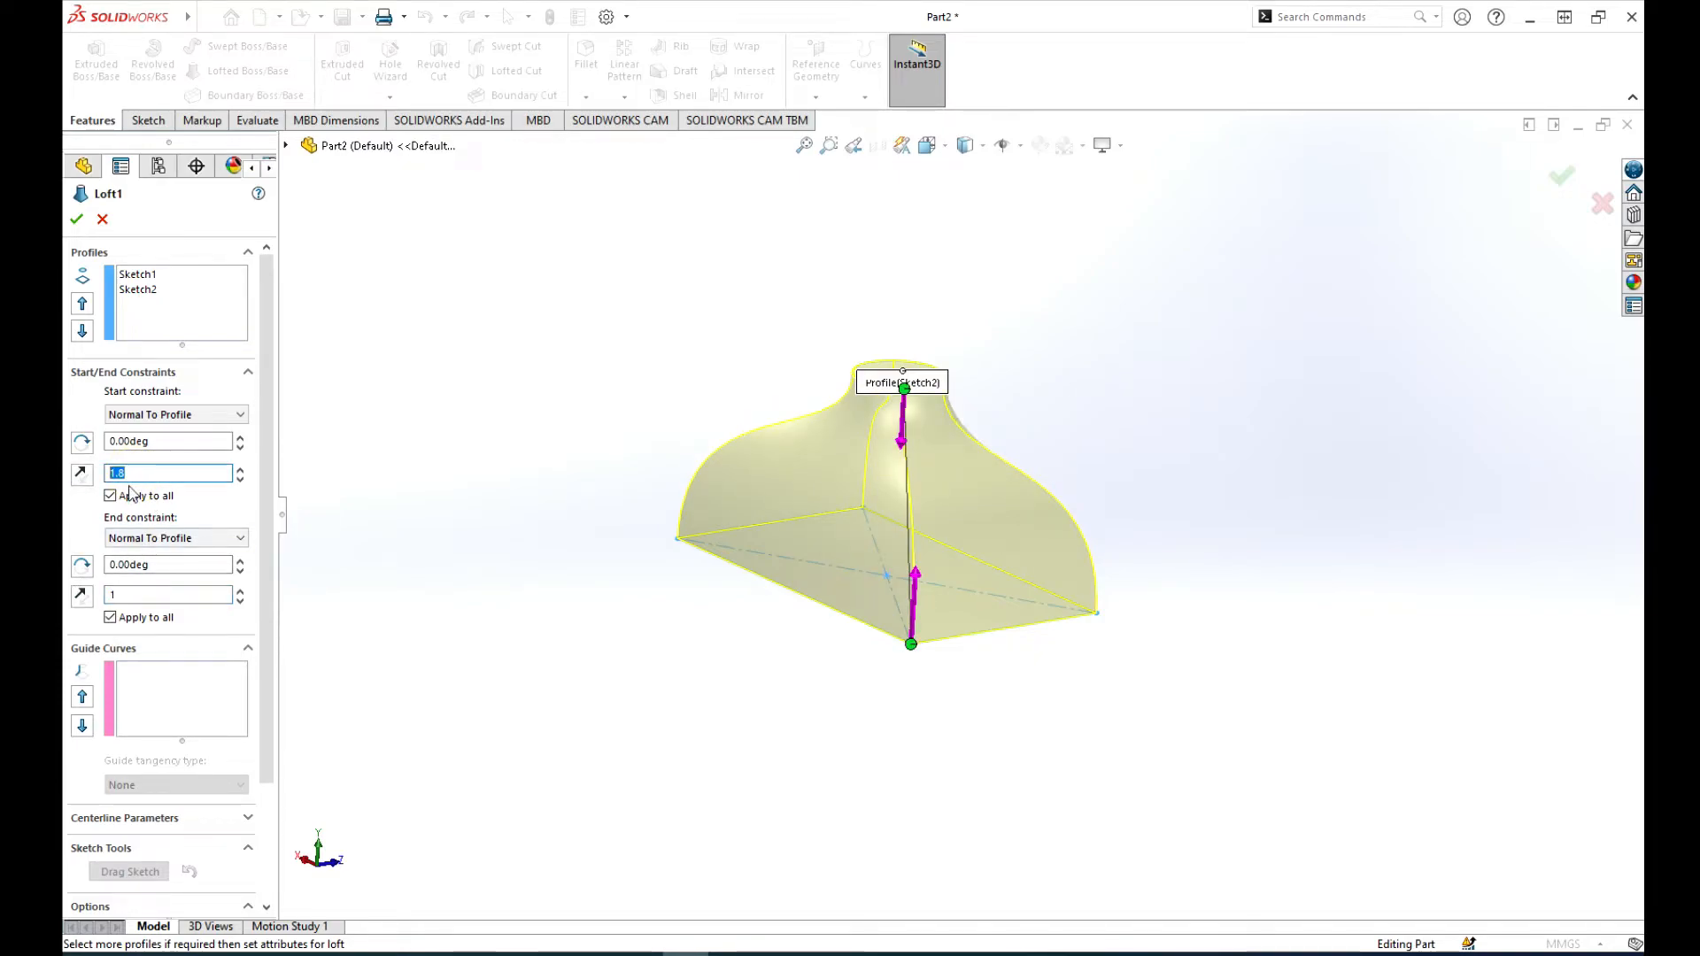
{"action": "type", "text": "1"}
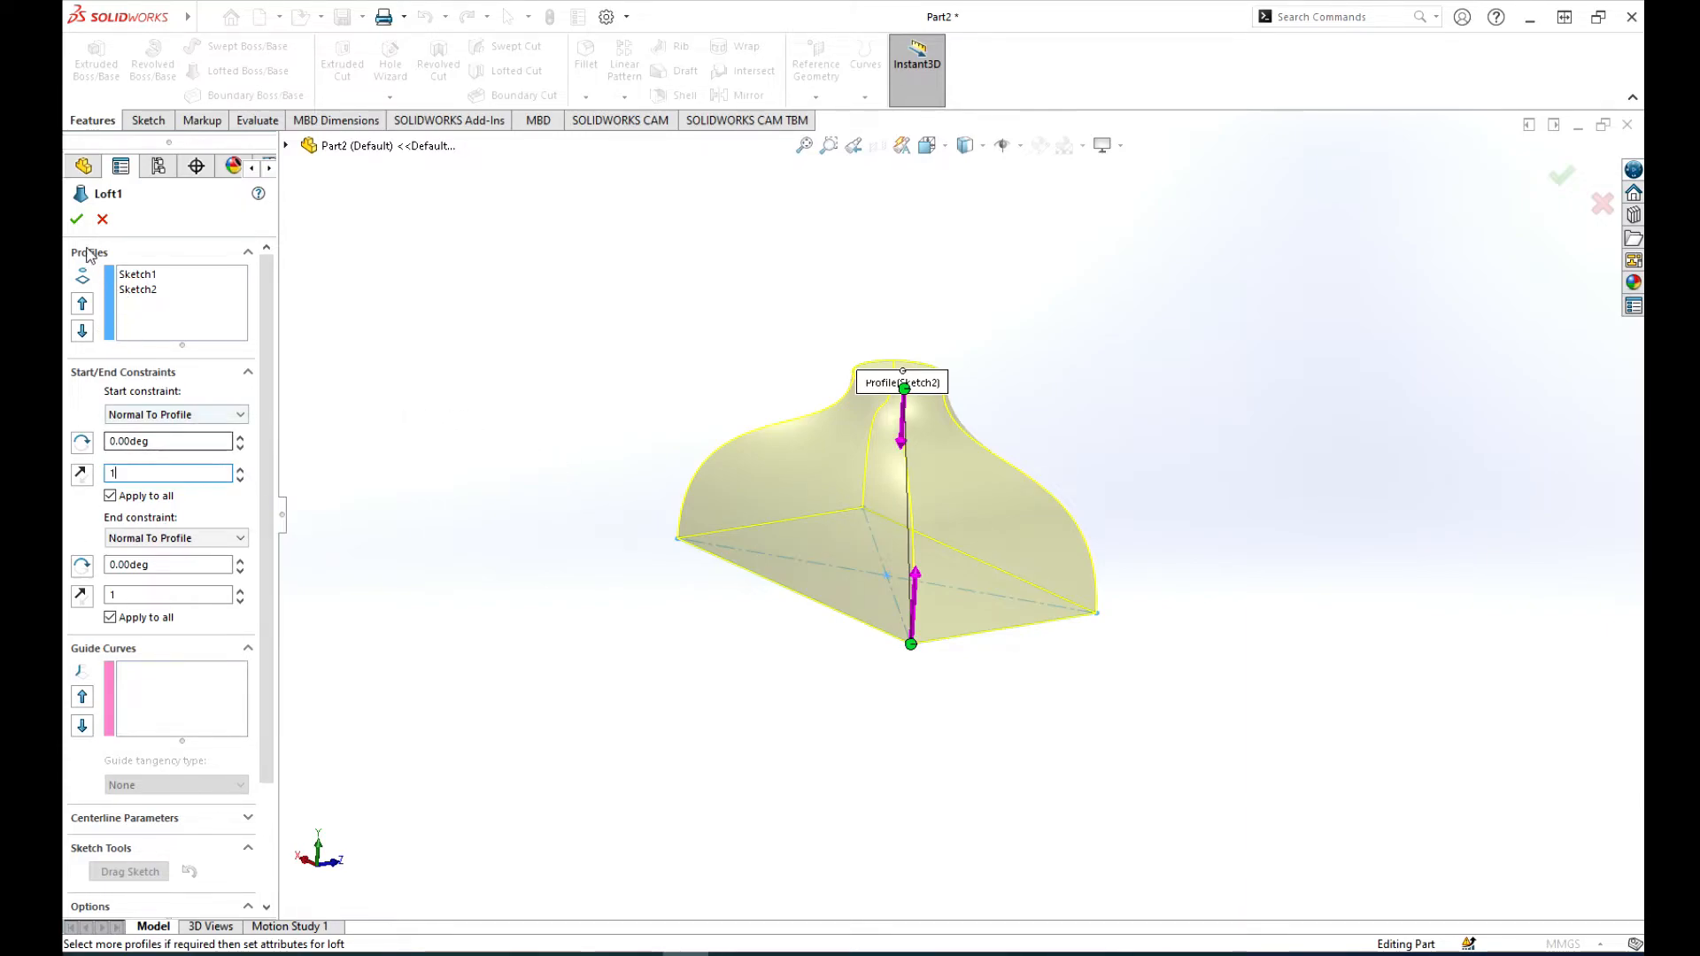
Step: Move the loft connector's point along the circle profile to twist the loft, and accept the edited feature
{"action": "middle_click_drag", "start_coordinate": [1114, 605], "coordinate": [1004, 535]}
{"action": "scroll", "coordinate": [926, 423], "scroll_direction": "down", "scroll_amount": 5}
{"action": "scroll", "coordinate": [890, 426], "scroll_direction": "up", "scroll_amount": 4}
{"action": "scroll", "coordinate": [858, 596], "scroll_direction": "up", "scroll_amount": 1}
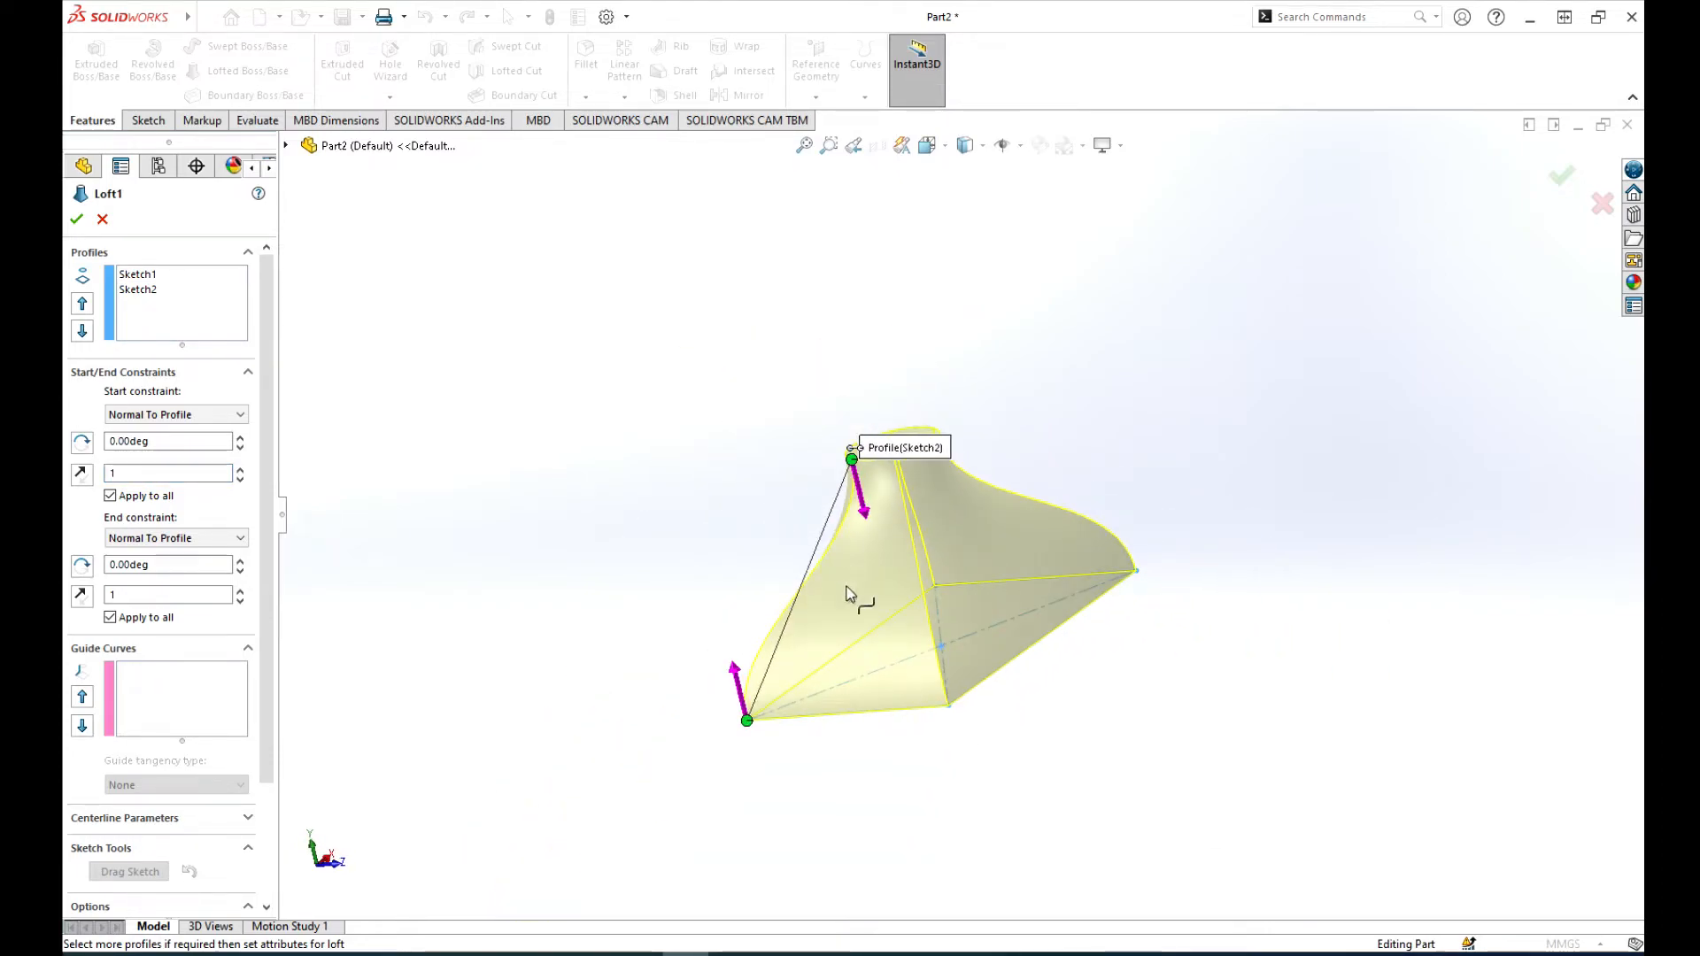
{"action": "scroll", "coordinate": [842, 652], "scroll_direction": "down", "scroll_amount": 3}
{"action": "scroll", "coordinate": [912, 562], "scroll_direction": "up", "scroll_amount": 4}
{"action": "scroll", "coordinate": [912, 561], "scroll_direction": "down", "scroll_amount": 5}
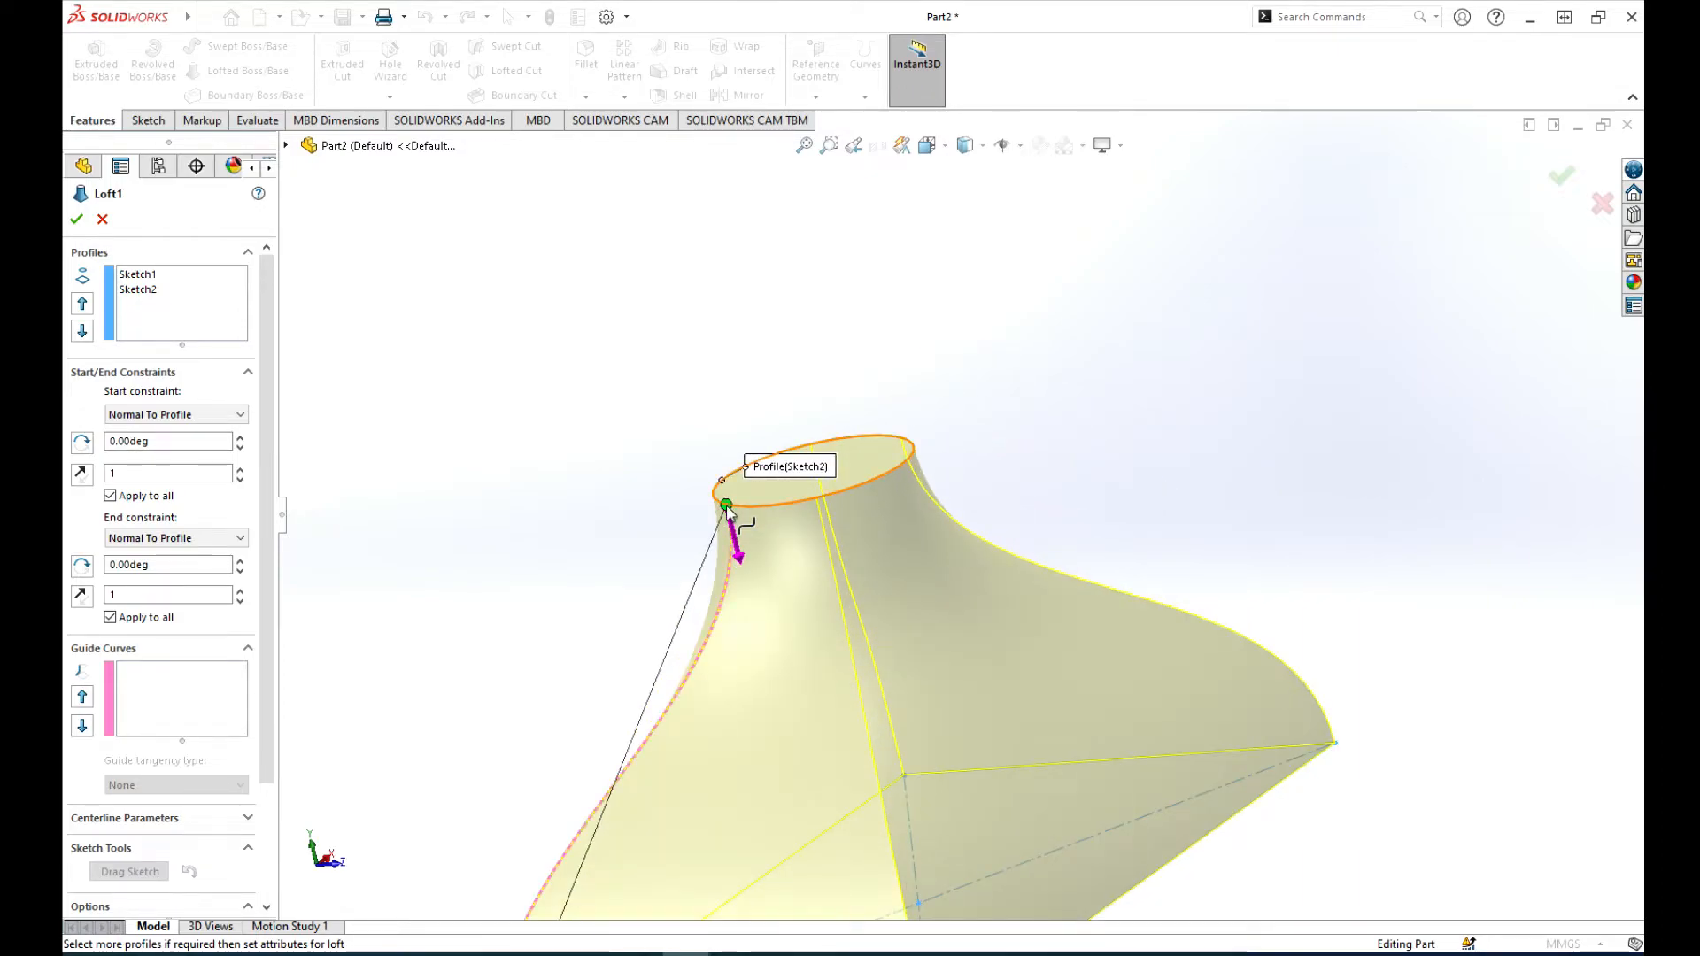
{"action": "left_click_drag", "start_coordinate": [777, 510], "coordinate": [794, 513]}
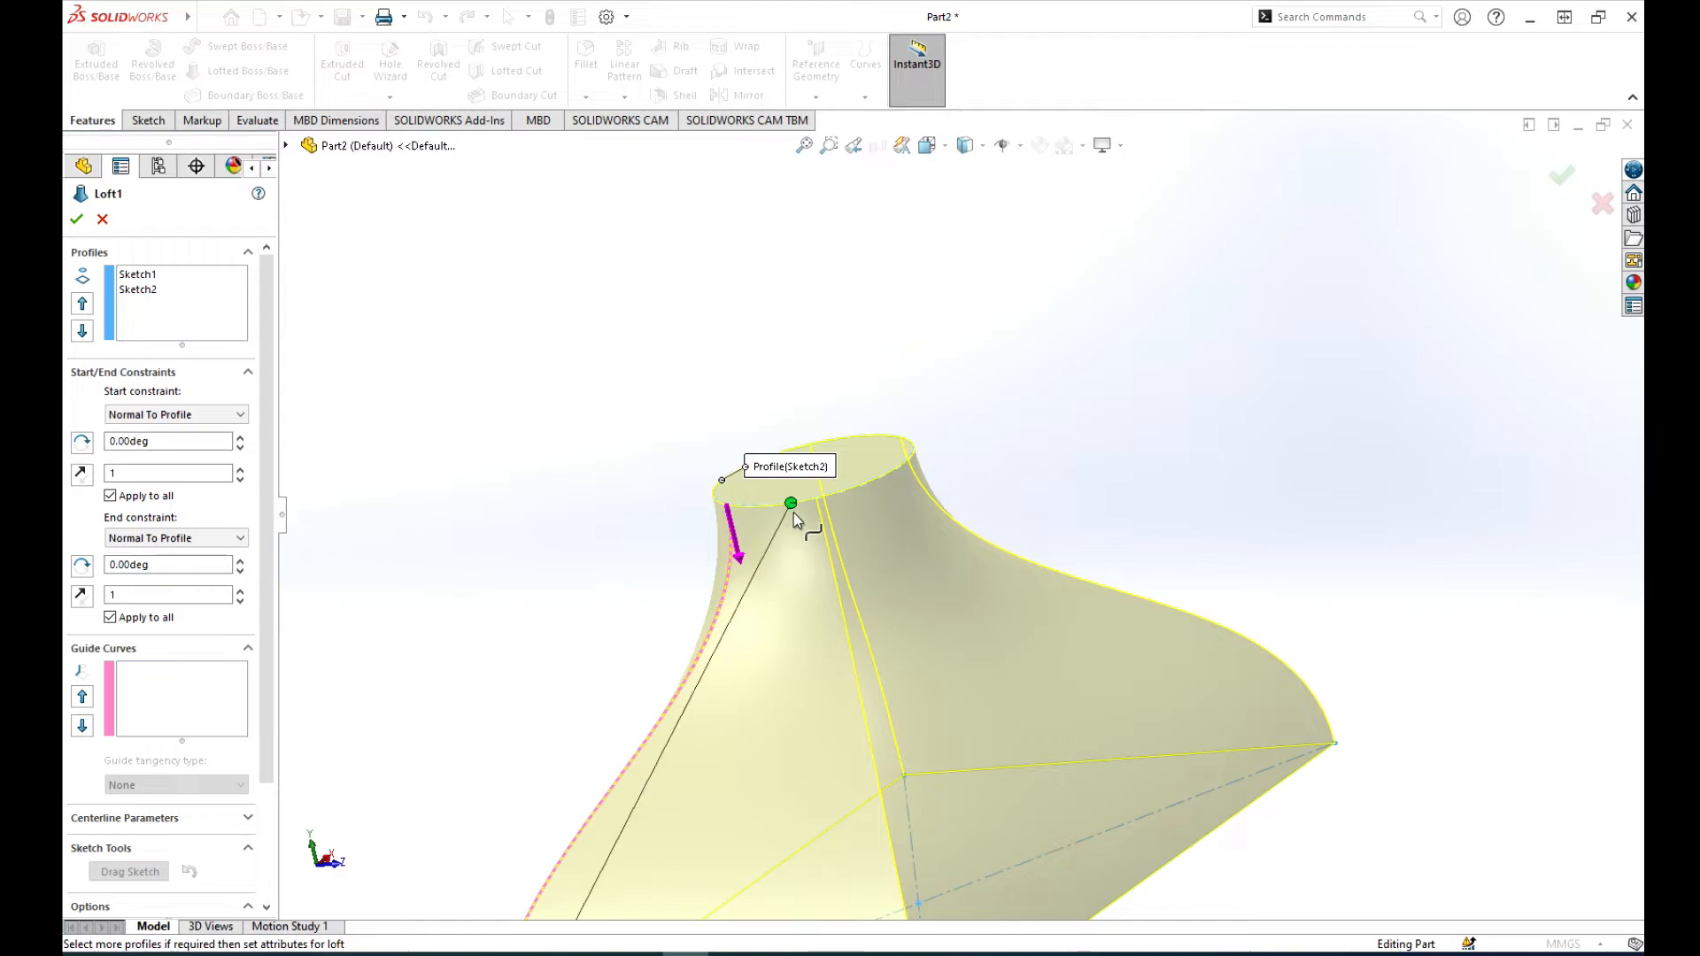
{"action": "scroll", "coordinate": [879, 528], "scroll_direction": "up", "scroll_amount": 4}
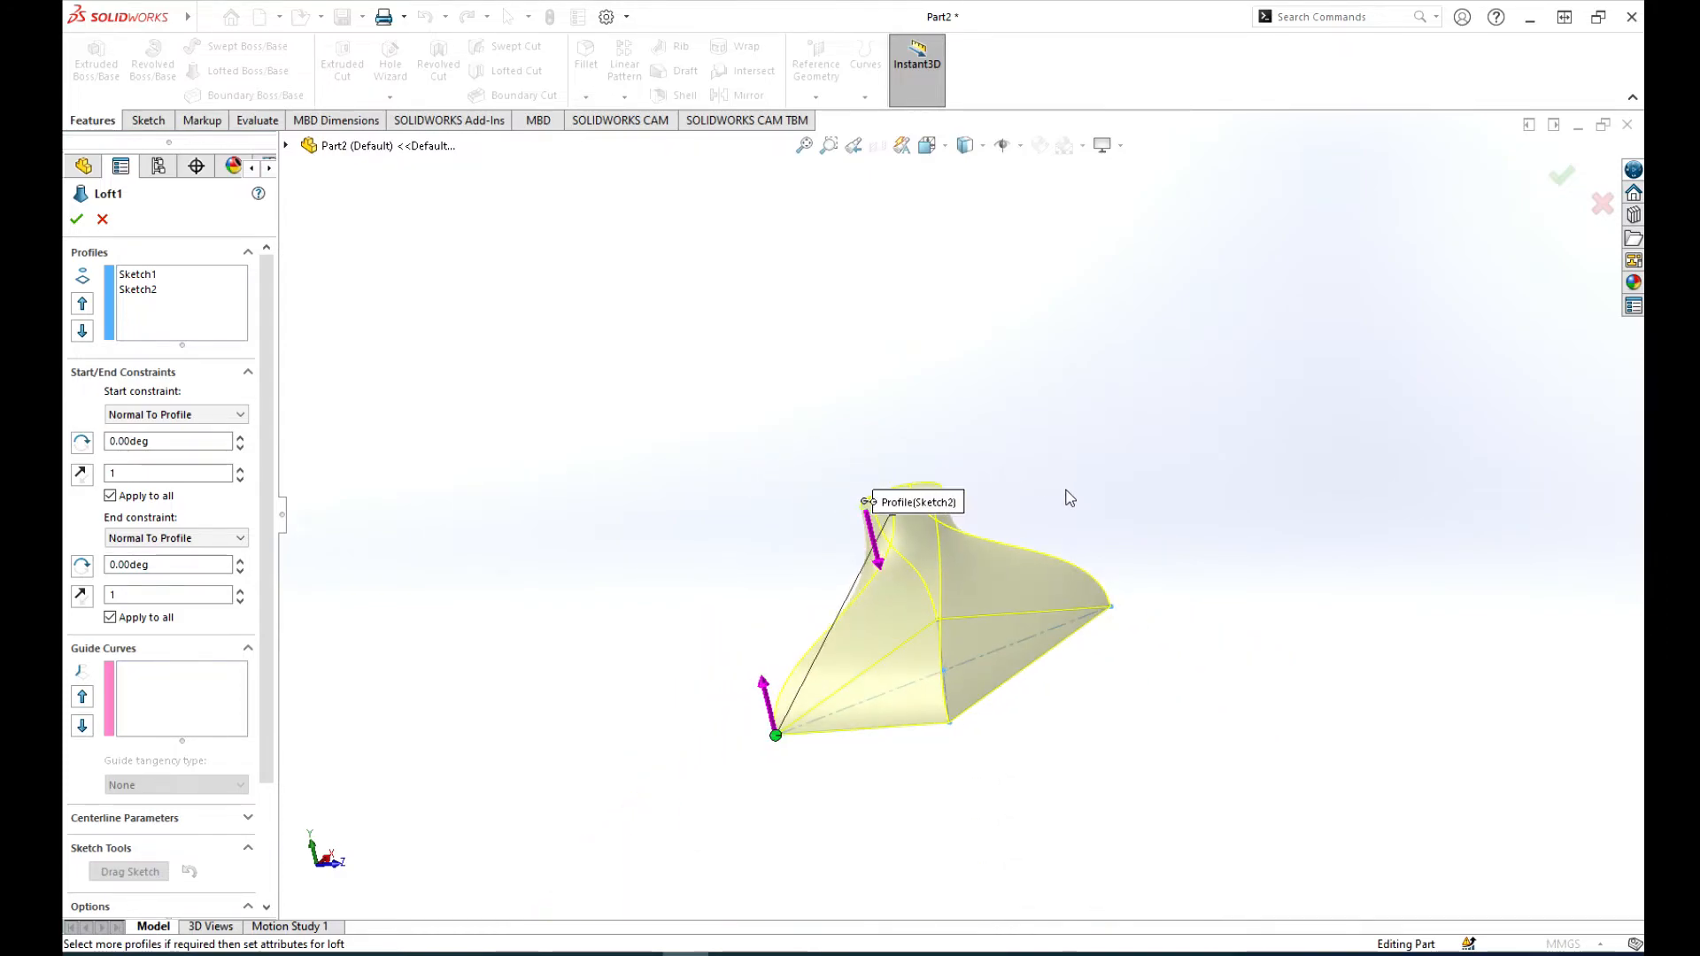
{"action": "mouse_move", "coordinate": [1053, 493]}
{"action": "middle_mouse_down"}
{"action": "mouse_move", "coordinate": [1207, 523]}
{"action": "mouse_move", "coordinate": [1261, 607]}
{"action": "mouse_move", "coordinate": [1234, 667]}
{"action": "mouse_move", "coordinate": [1088, 661]}
{"action": "mouse_move", "coordinate": [1051, 740]}
{"action": "mouse_move", "coordinate": [1169, 668]}
{"action": "mouse_move", "coordinate": [1272, 521]}
{"action": "mouse_move", "coordinate": [1161, 475]}
{"action": "mouse_move", "coordinate": [1055, 452]}
{"action": "mouse_move", "coordinate": [1047, 467]}
{"action": "middle_mouse_up"}
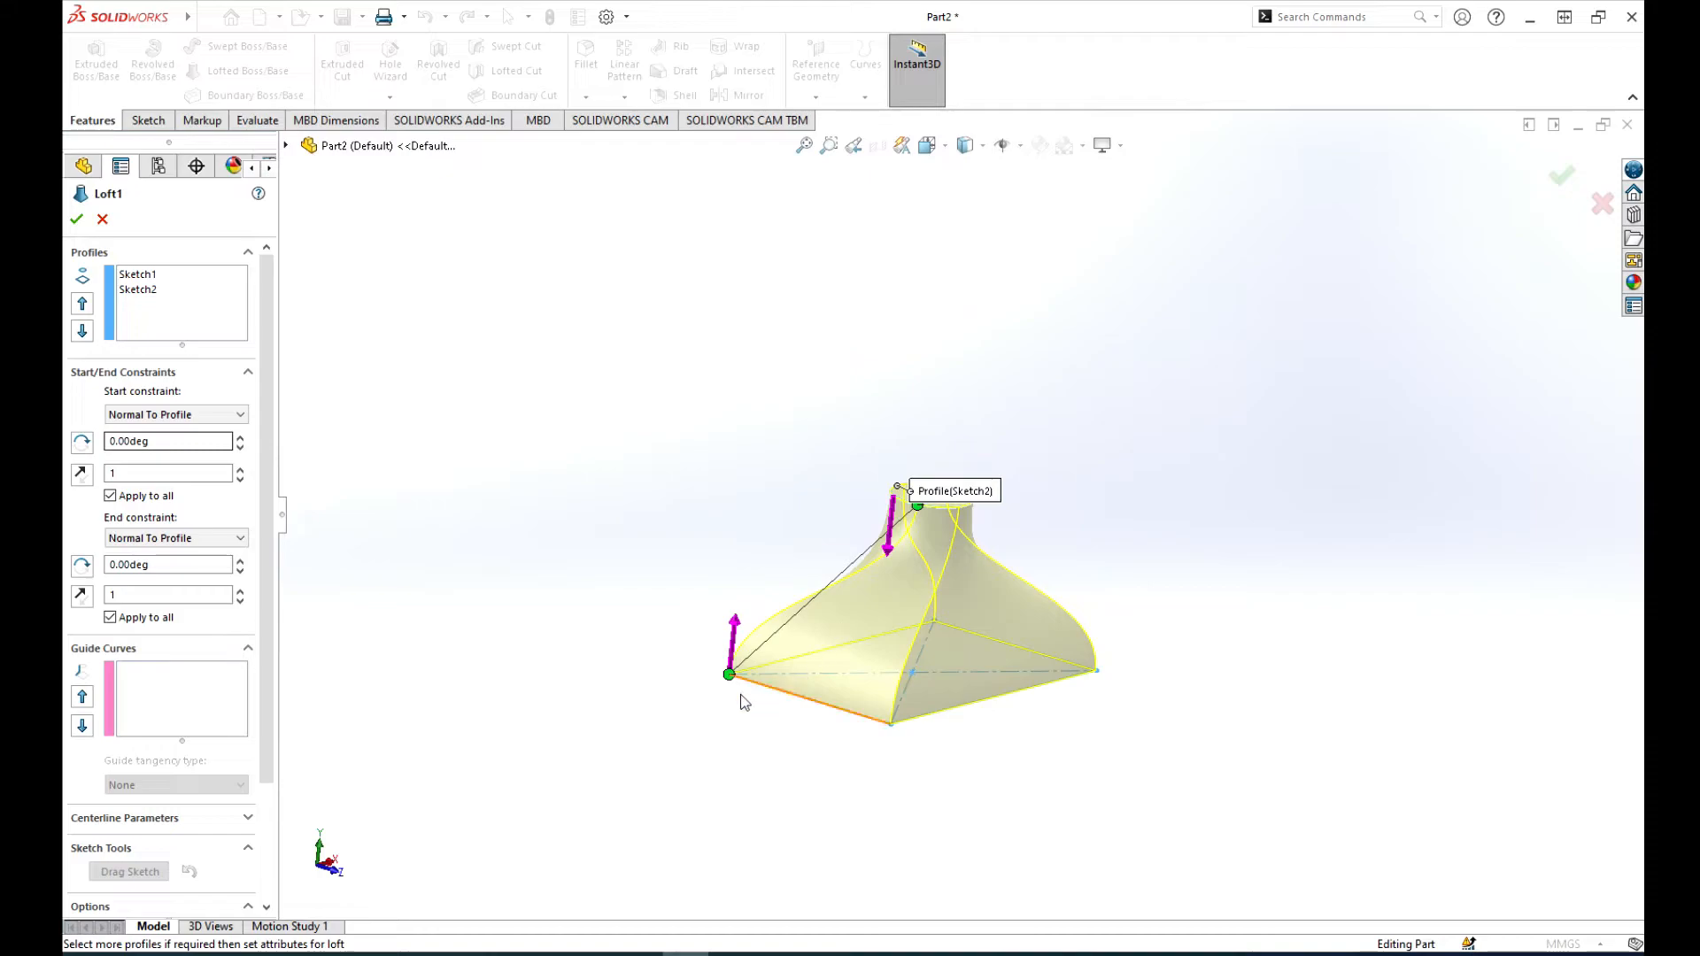
{"action": "left_click", "coordinate": [78, 219]}
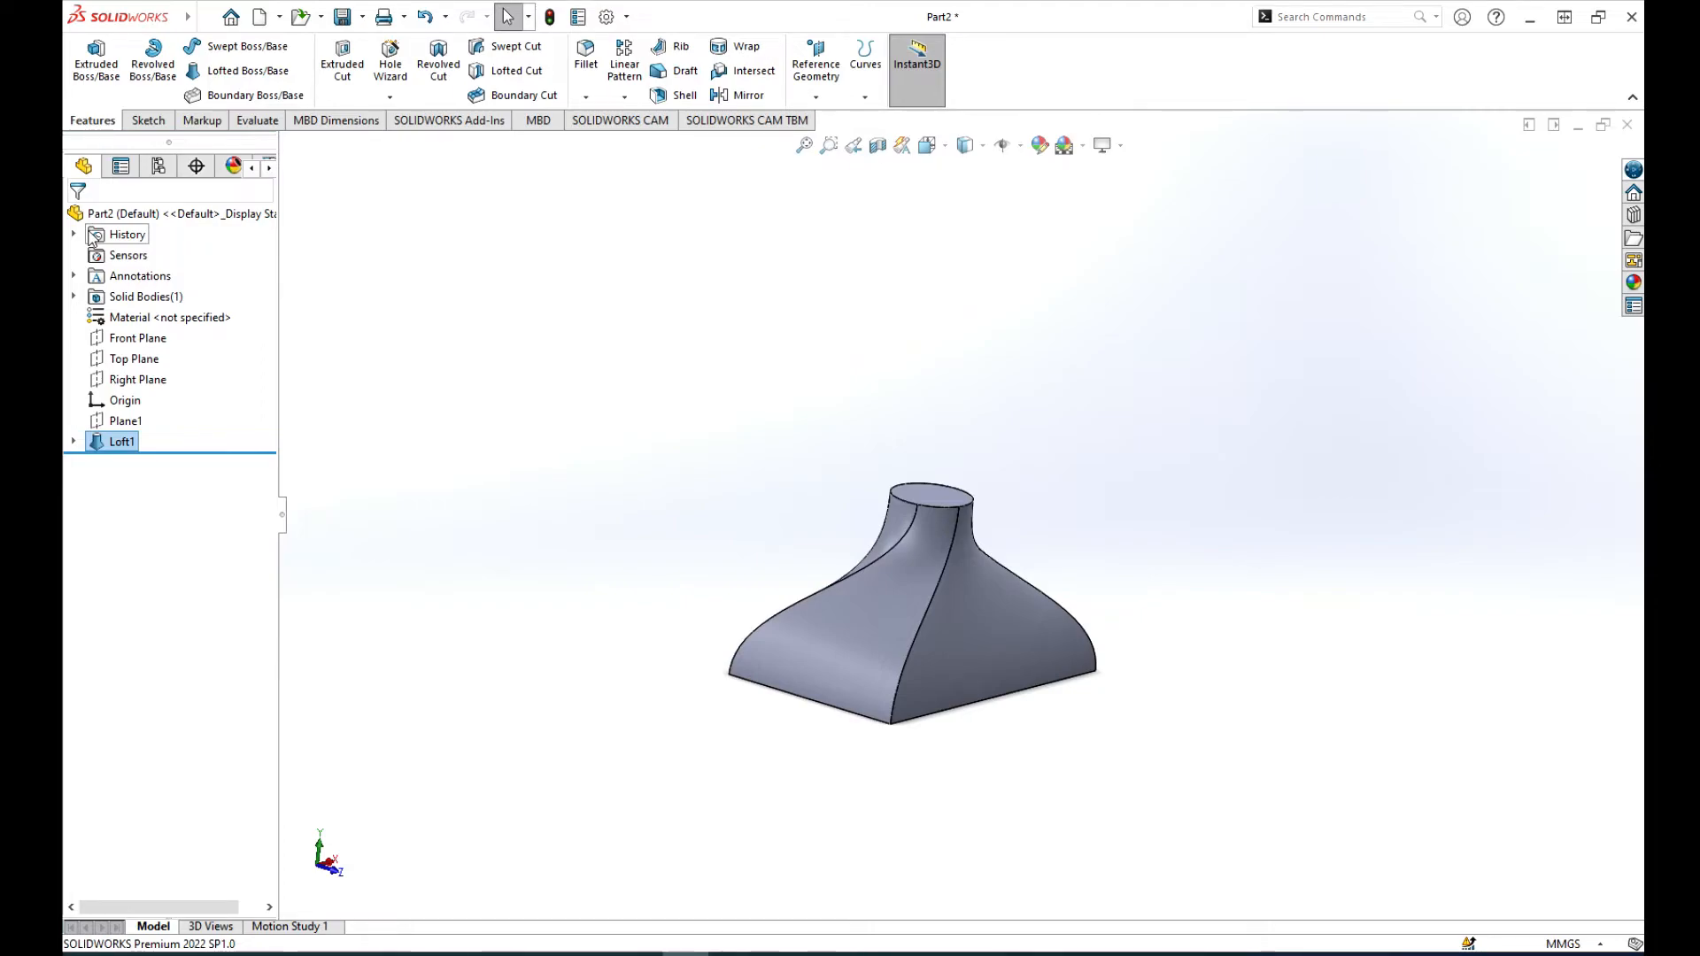
{"action": "scroll", "coordinate": [930, 504], "scroll_direction": "down", "scroll_amount": 4}
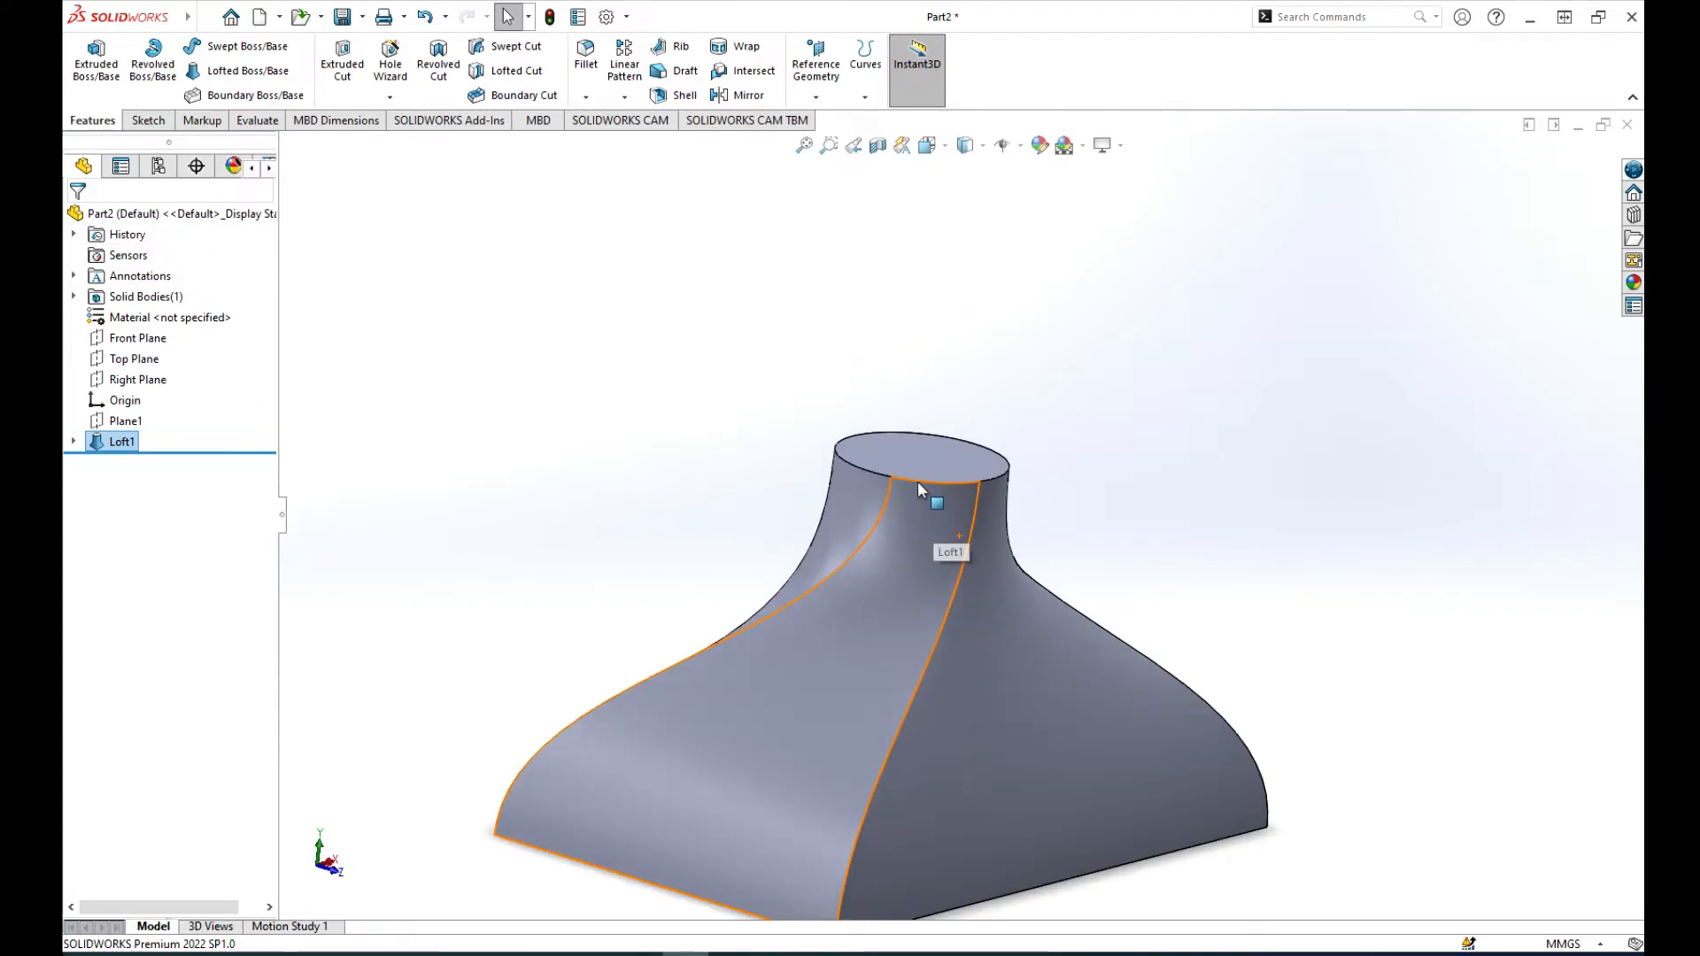
{"action": "scroll", "coordinate": [921, 487], "scroll_direction": "up", "scroll_amount": 4}
{"action": "scroll", "coordinate": [723, 507], "scroll_direction": "up", "scroll_amount": 2}
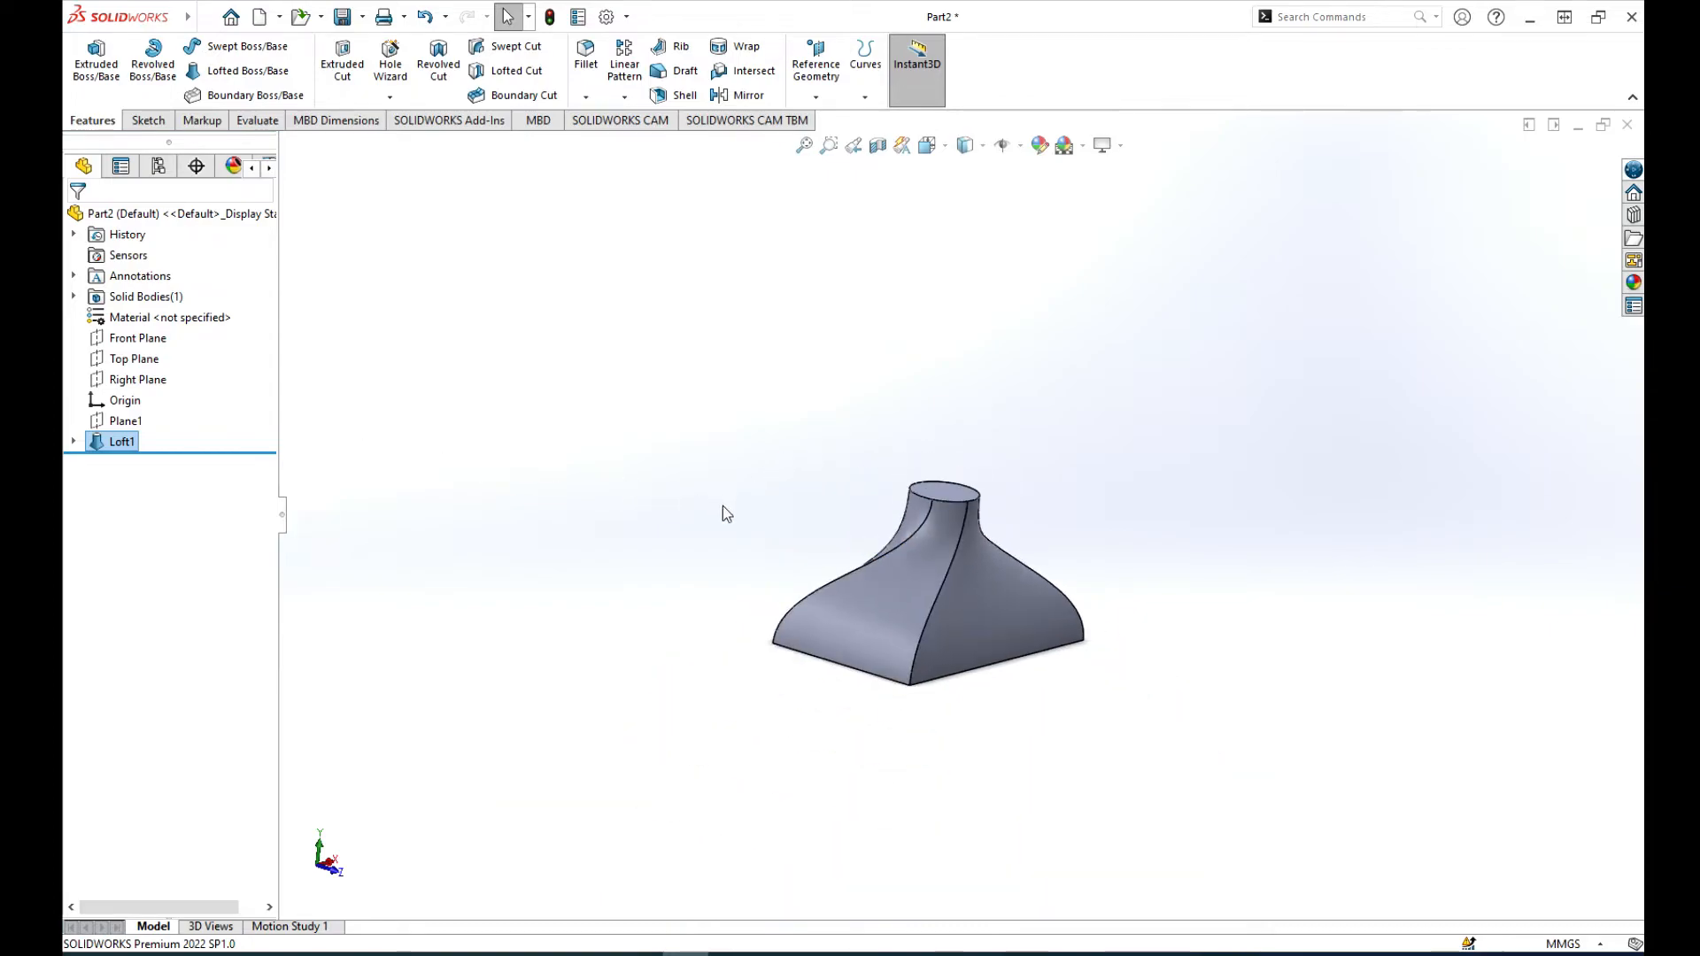
Step: Create a reference plane offset 200 mm above the Top Plane
{"action": "scroll", "coordinate": [1008, 664], "scroll_direction": "down", "scroll_amount": 2}
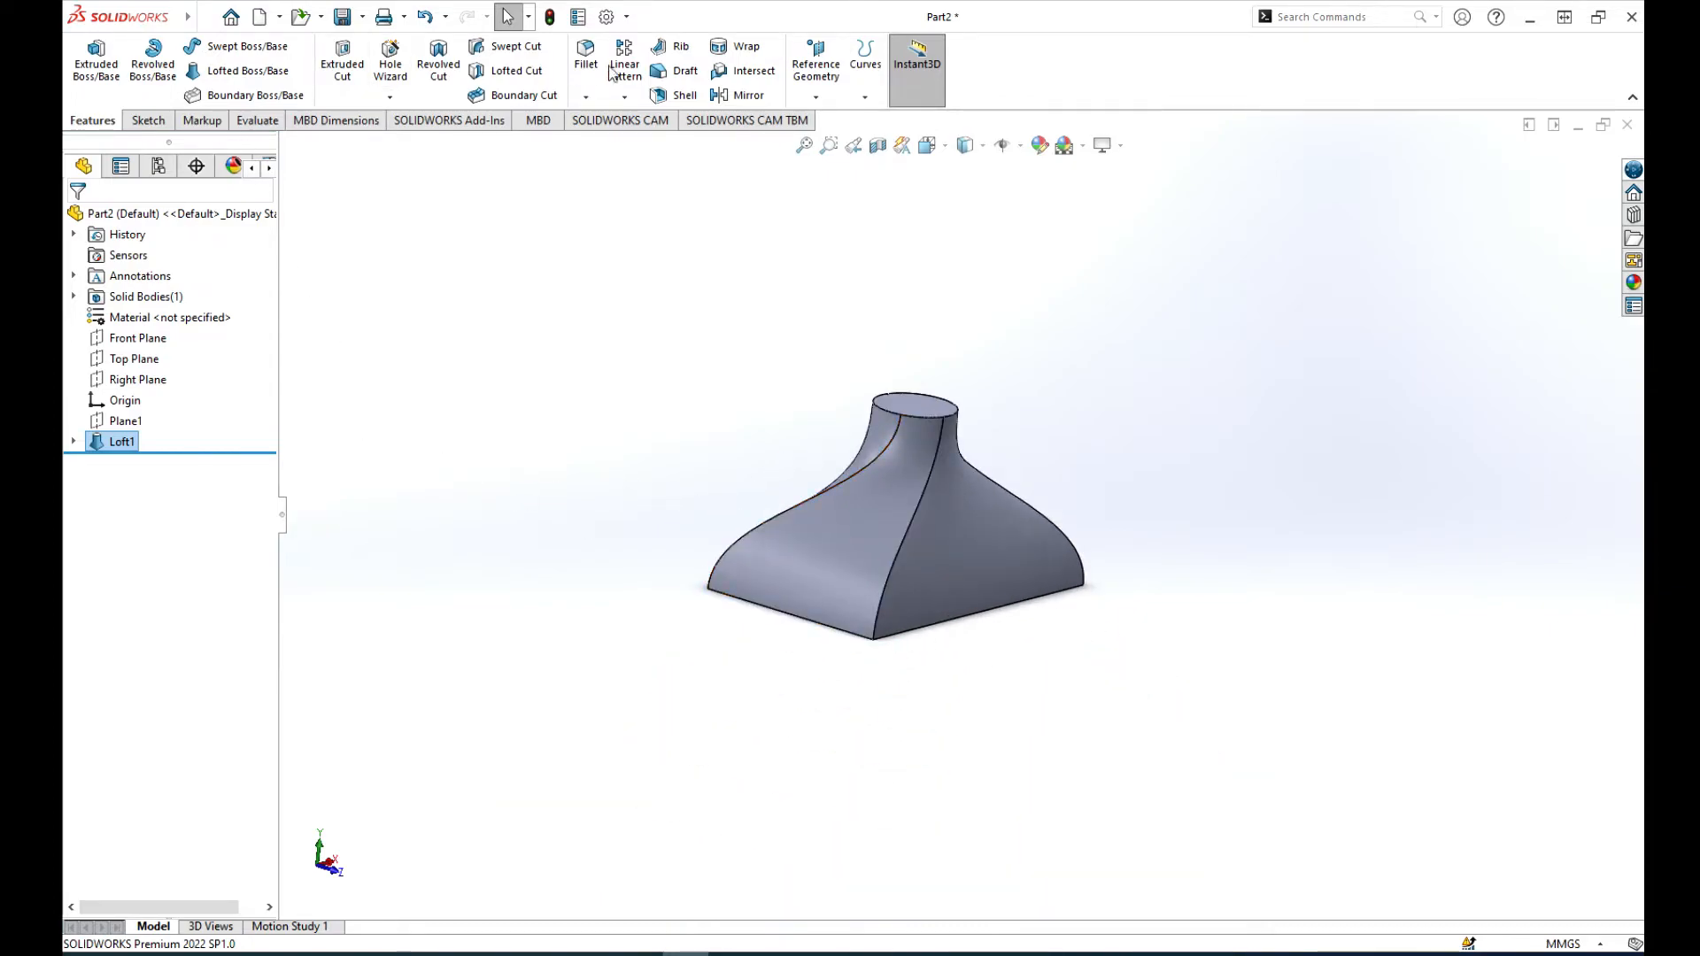
{"action": "left_click", "coordinate": [817, 97]}
{"action": "left_click", "coordinate": [836, 115]}
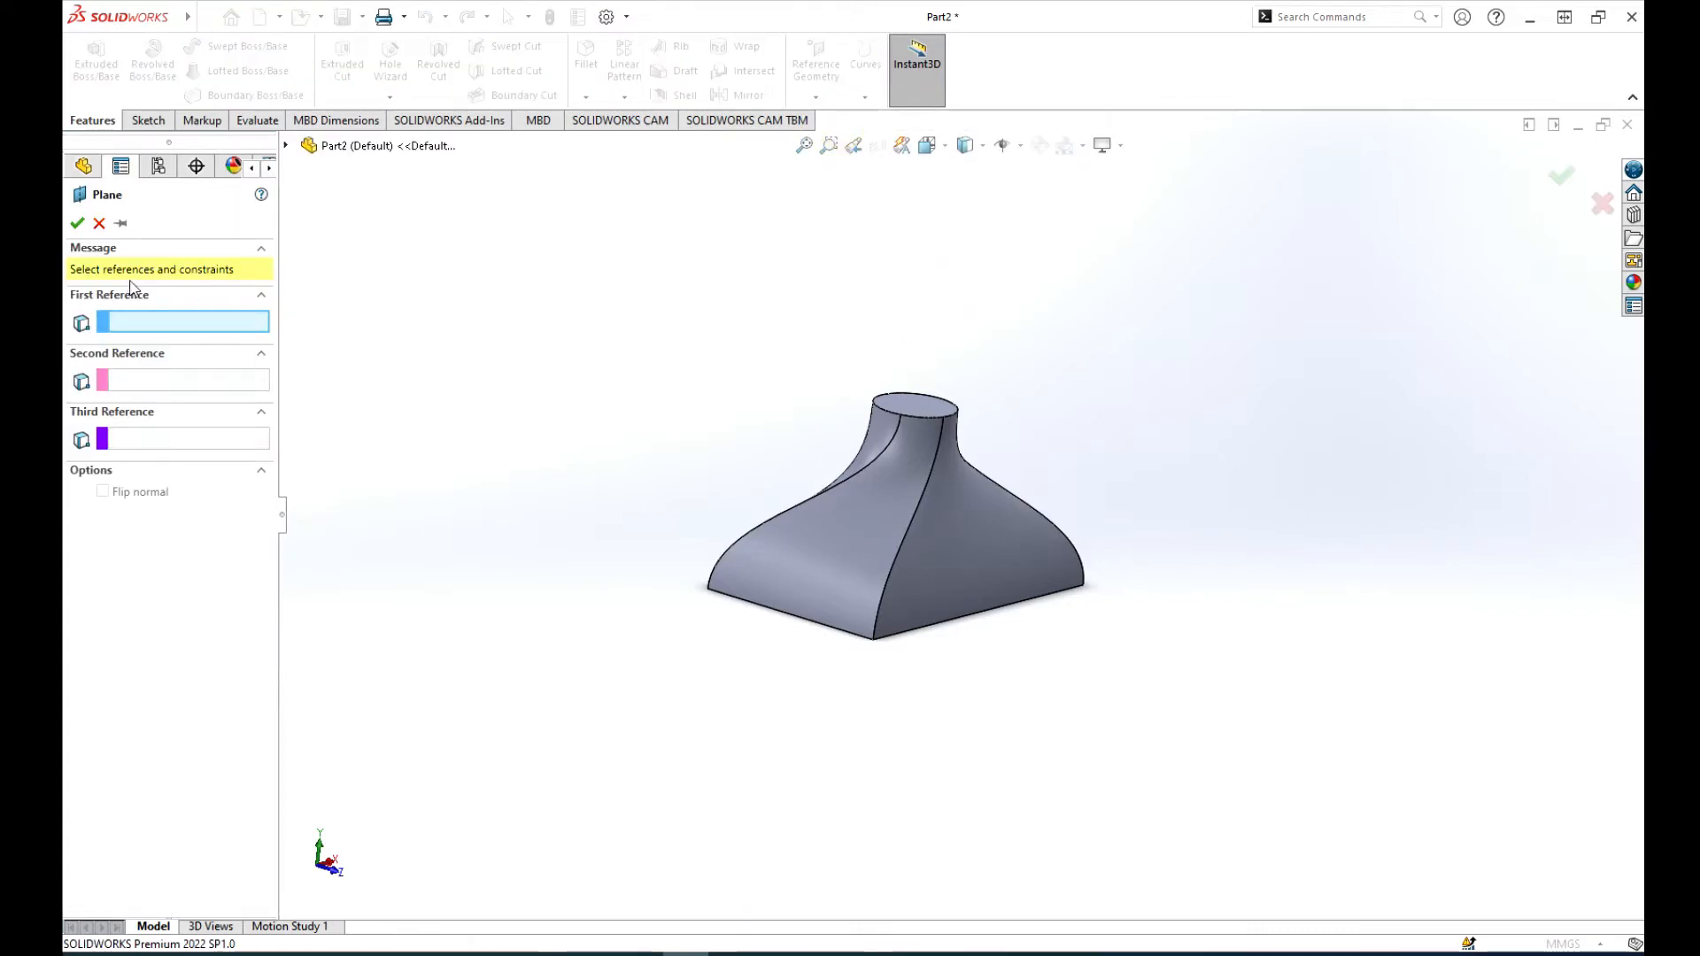
{"action": "left_click", "coordinate": [285, 145]}
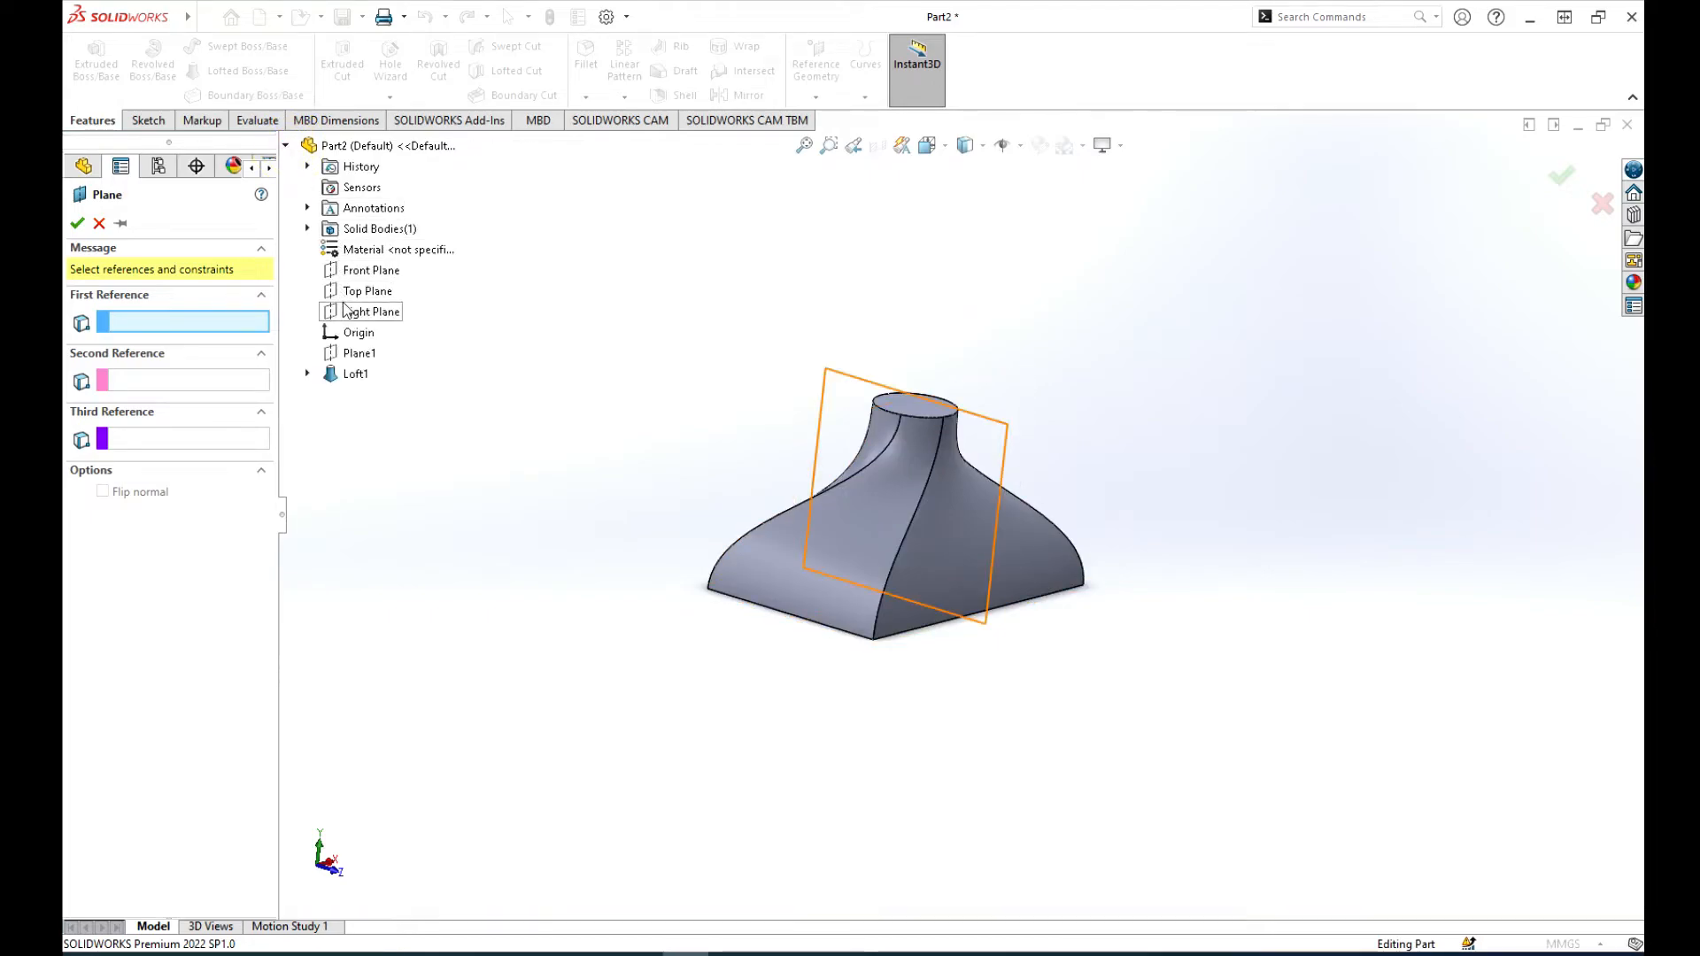
{"action": "left_click", "coordinate": [370, 292]}
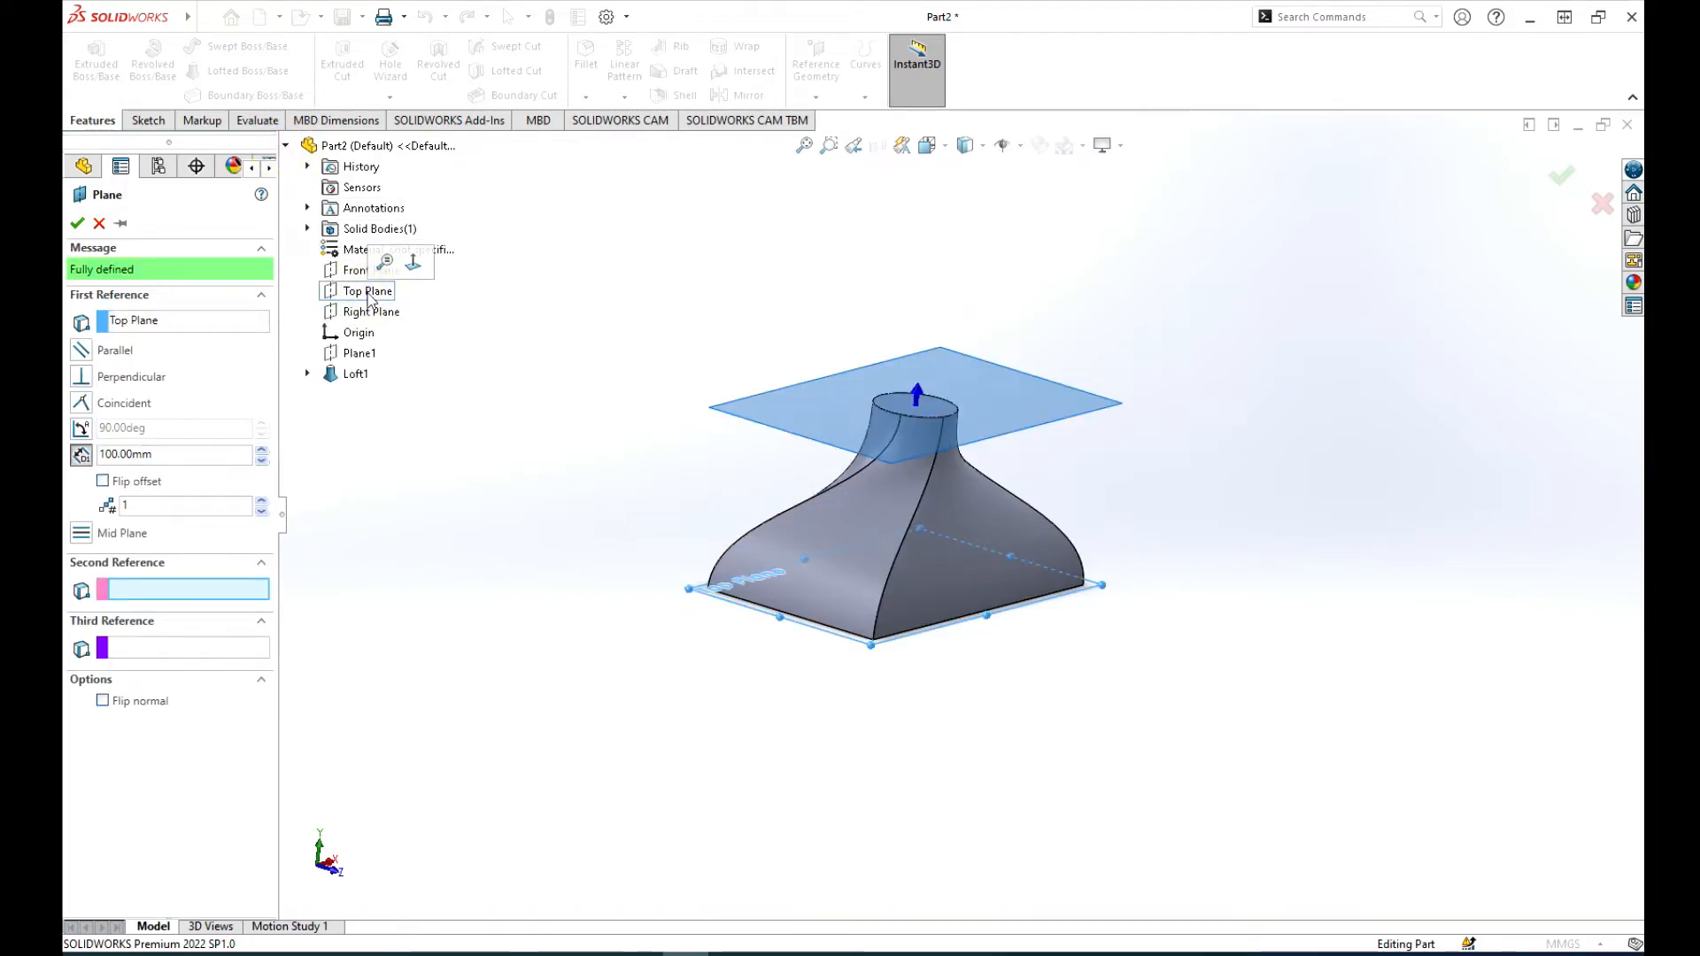
{"action": "double_click", "coordinate": [162, 455]}
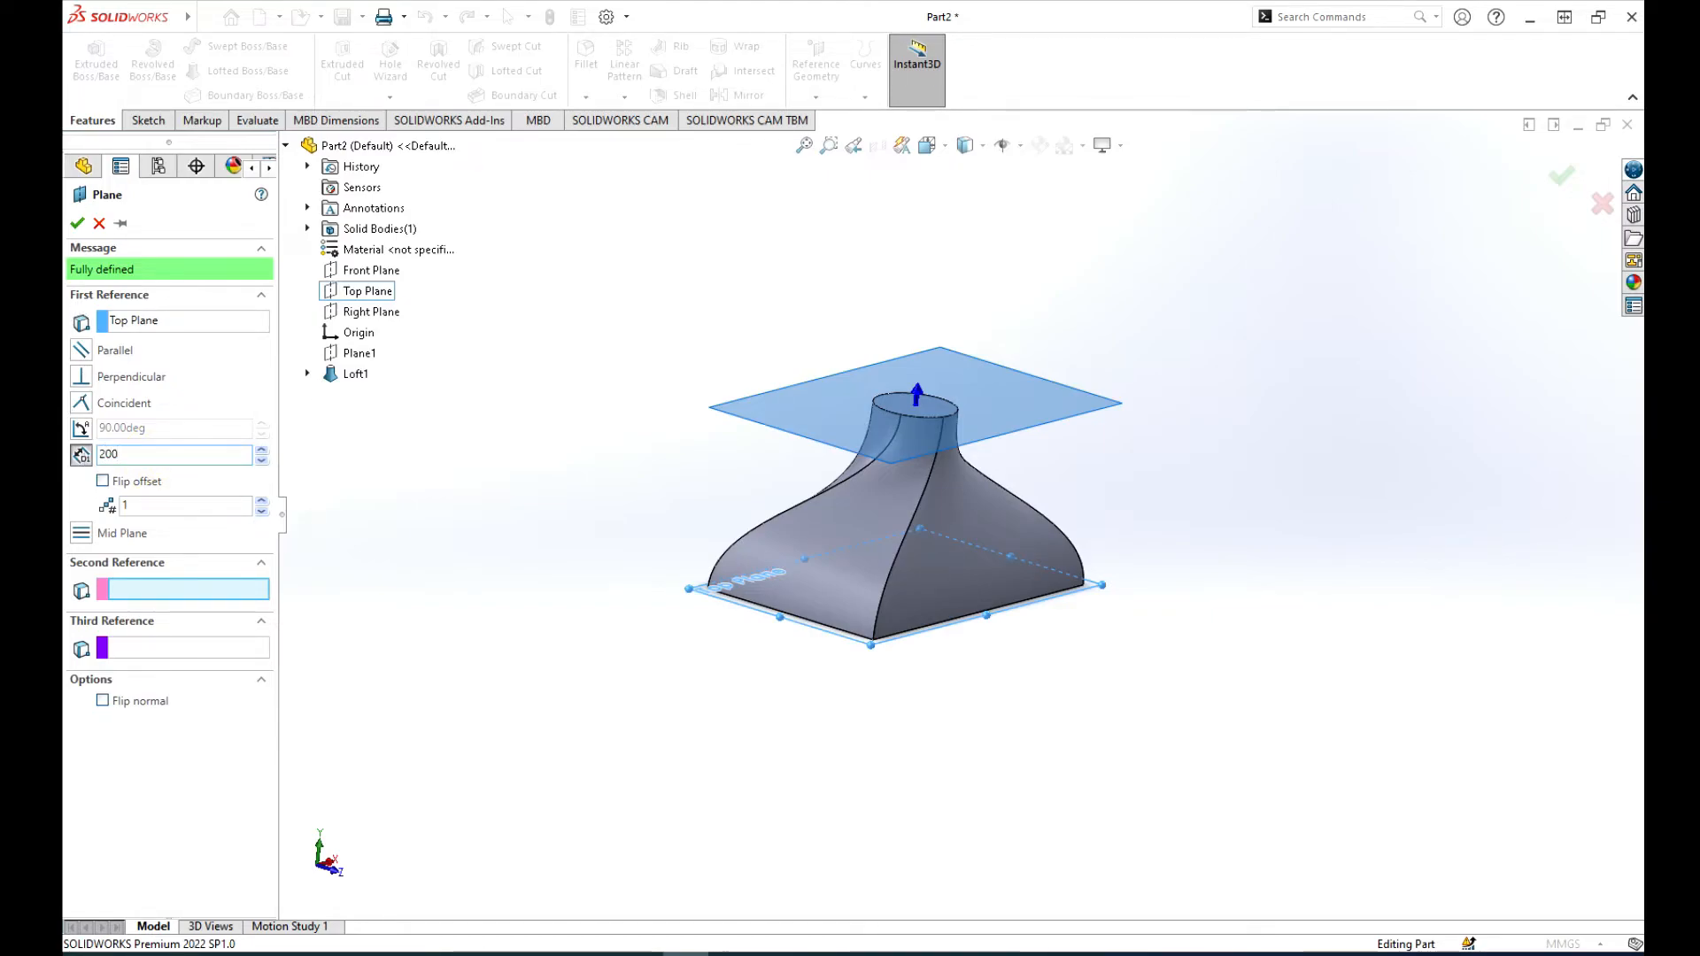
{"action": "left_click", "coordinate": [78, 224]}
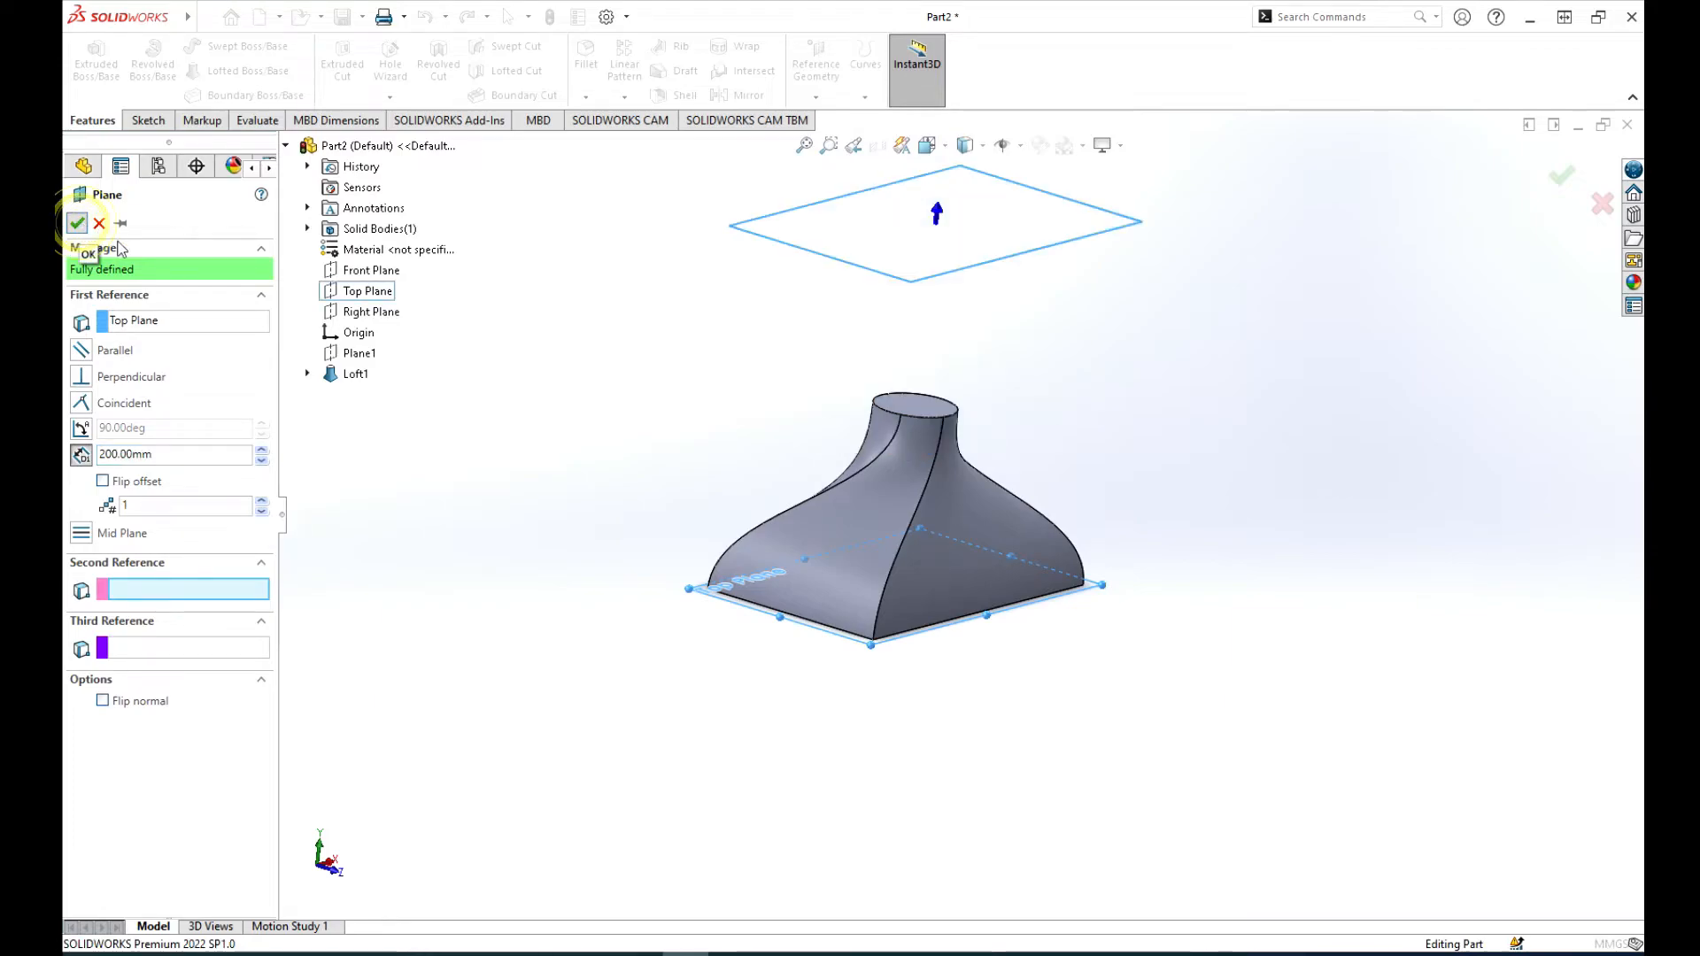
Step: Sketch a tilted ellipse centred on the origin on the new offset plane, with radii about 53 and 36 mm, and exit the sketch
{"action": "scroll", "coordinate": [889, 273], "scroll_direction": "up", "scroll_amount": 4}
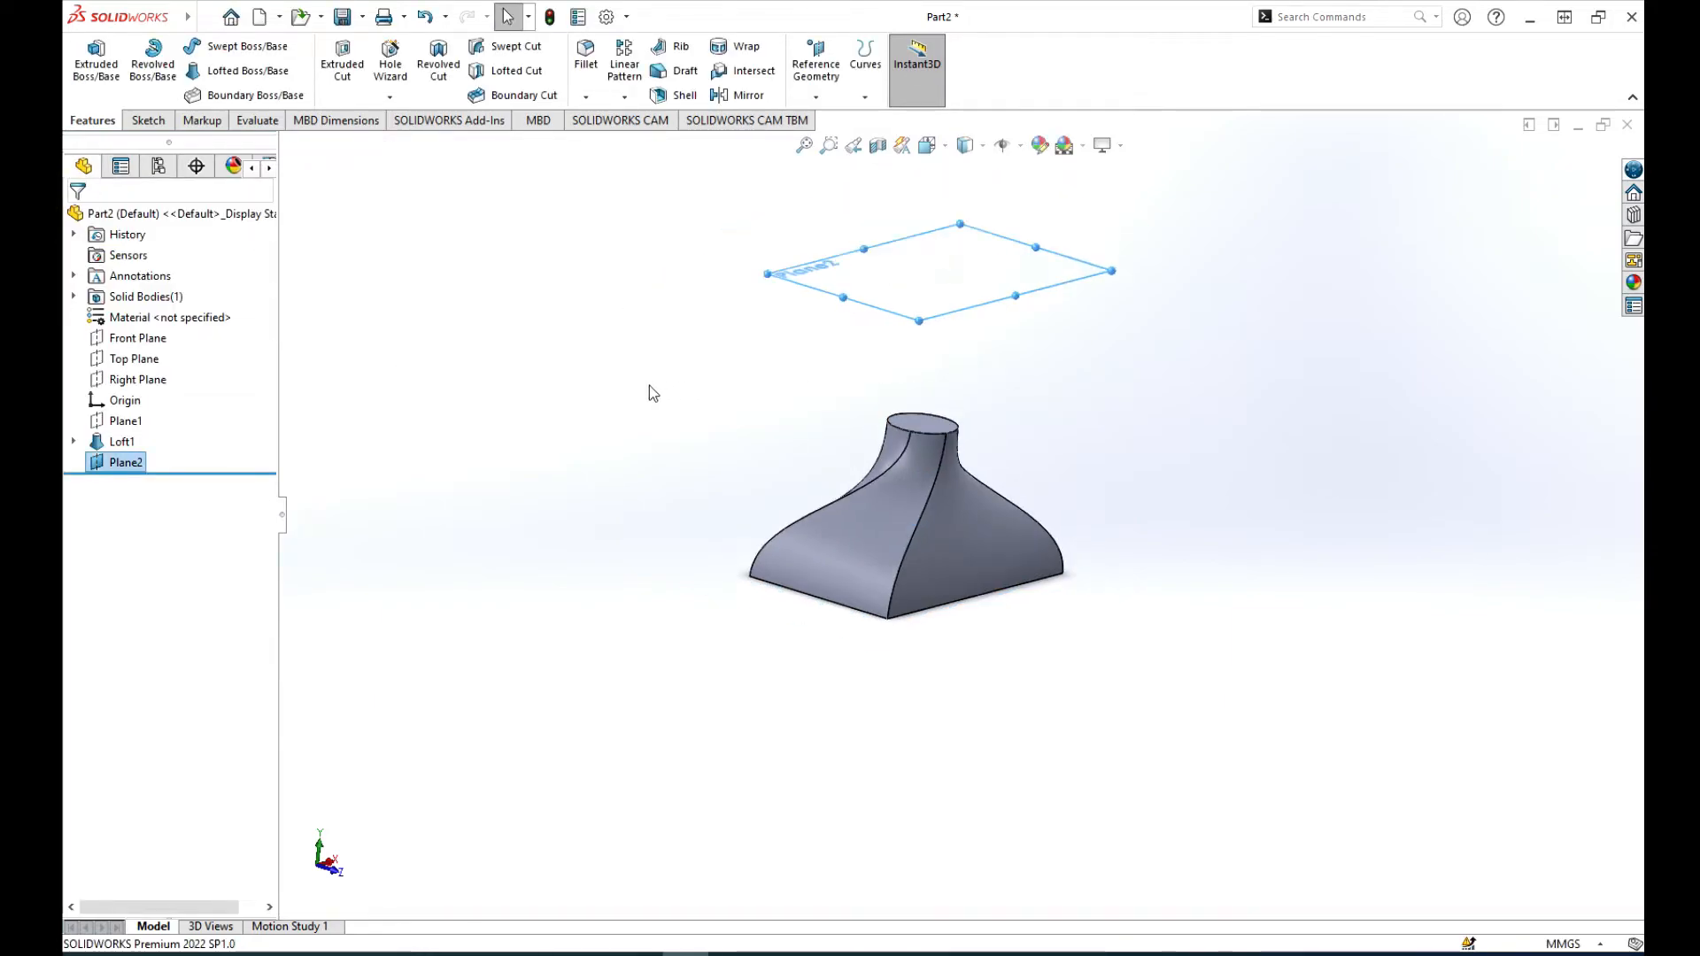
{"action": "middle_click_drag", "start_coordinate": [1153, 429], "coordinate": [1150, 573]}
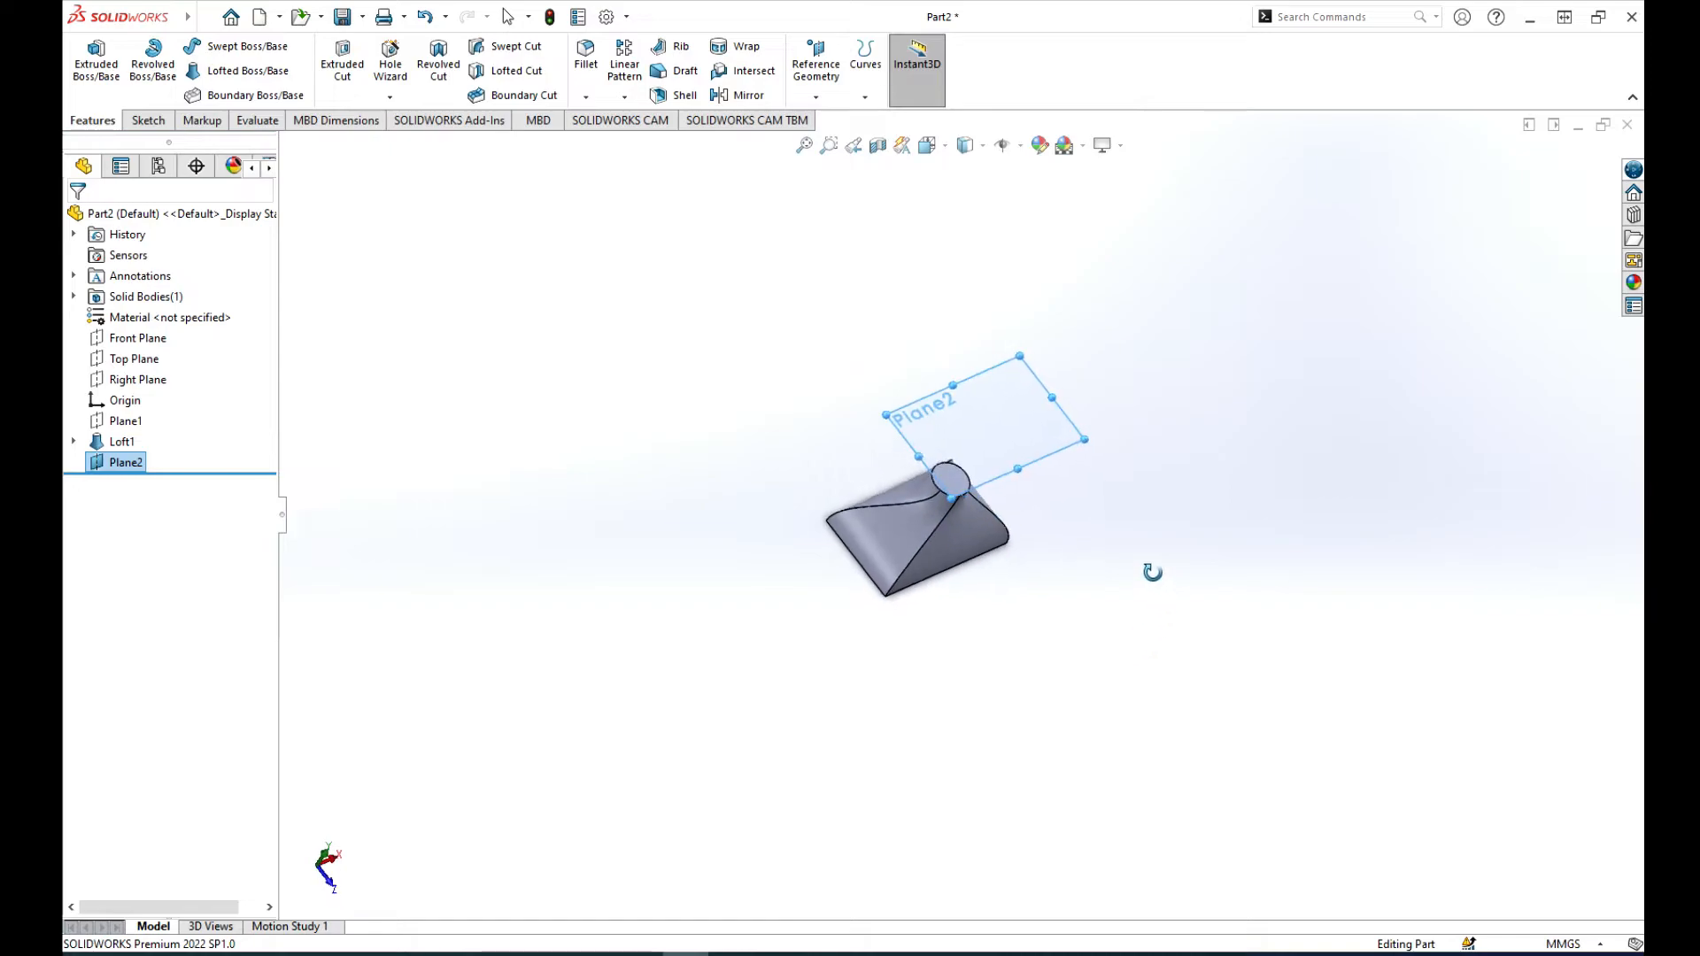
{"action": "left_click", "coordinate": [146, 119]}
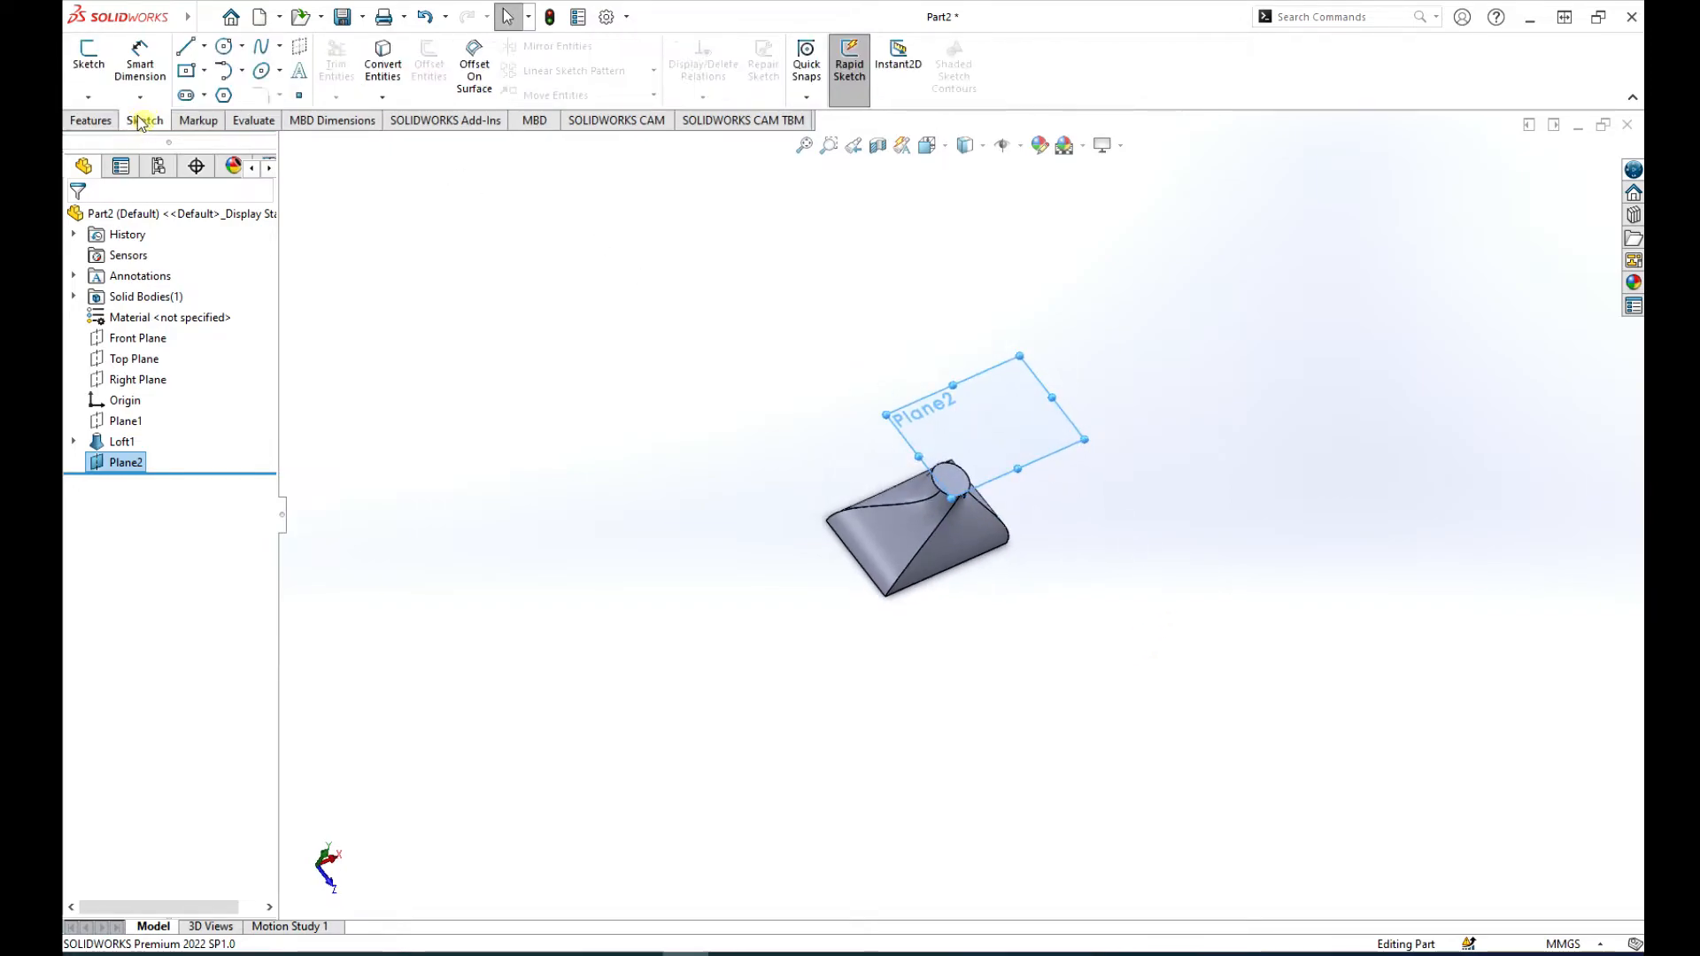
{"action": "left_click", "coordinate": [88, 55]}
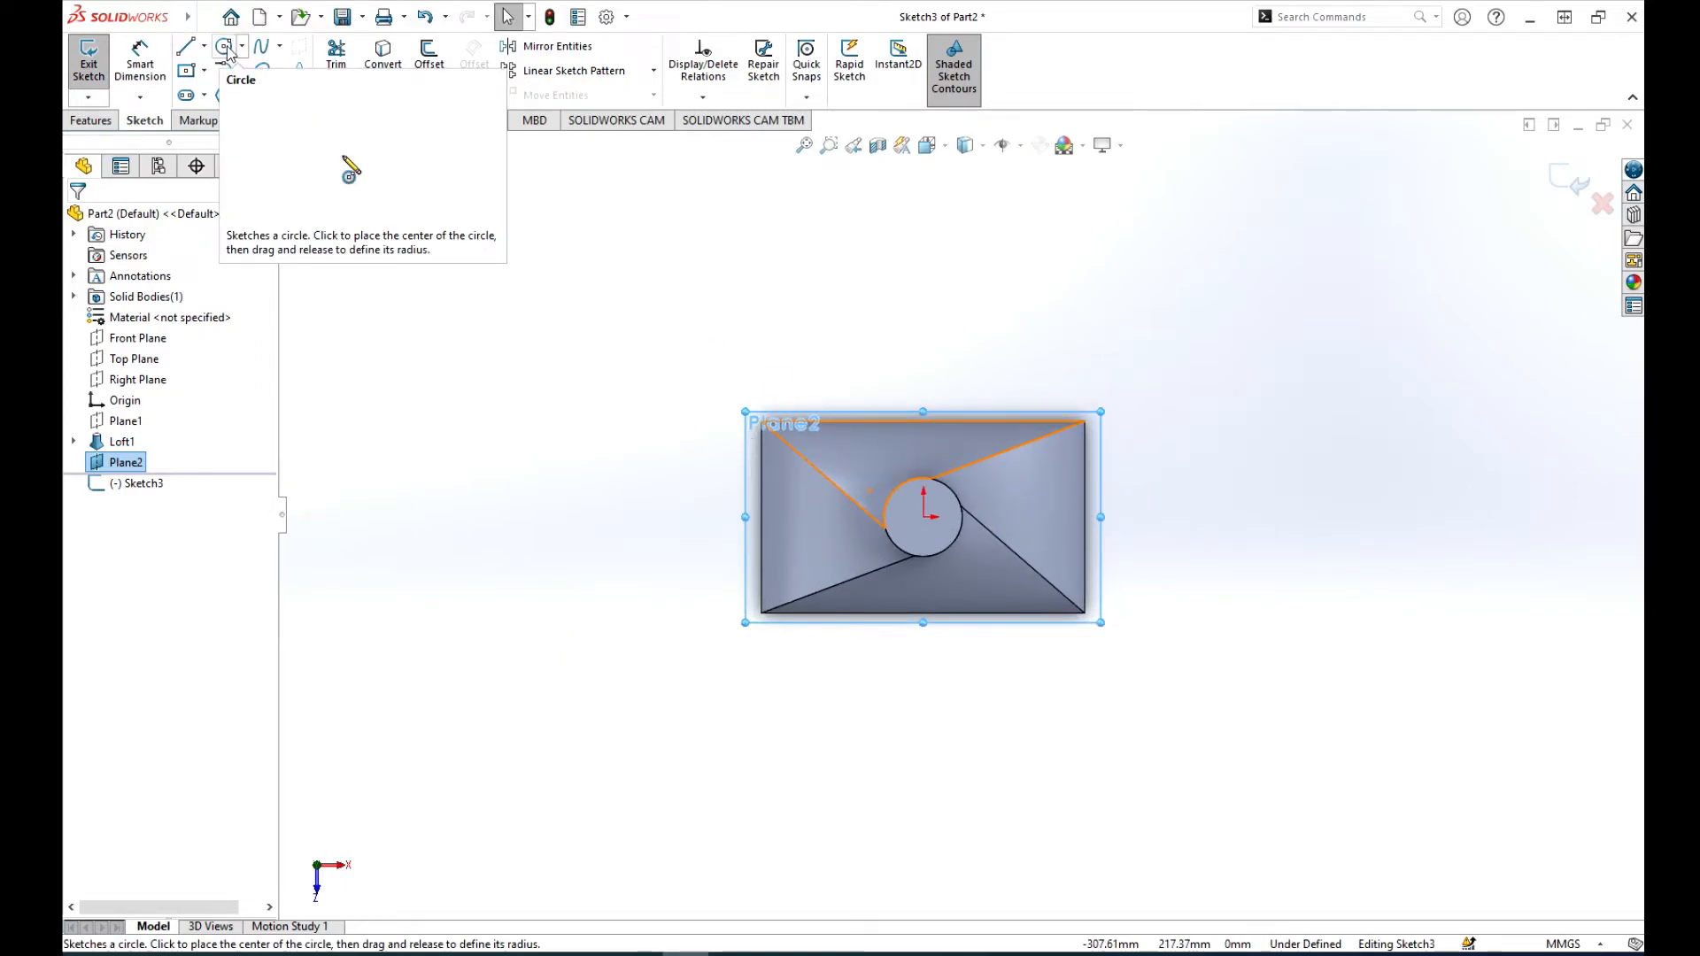
{"action": "left_click", "coordinate": [263, 73]}
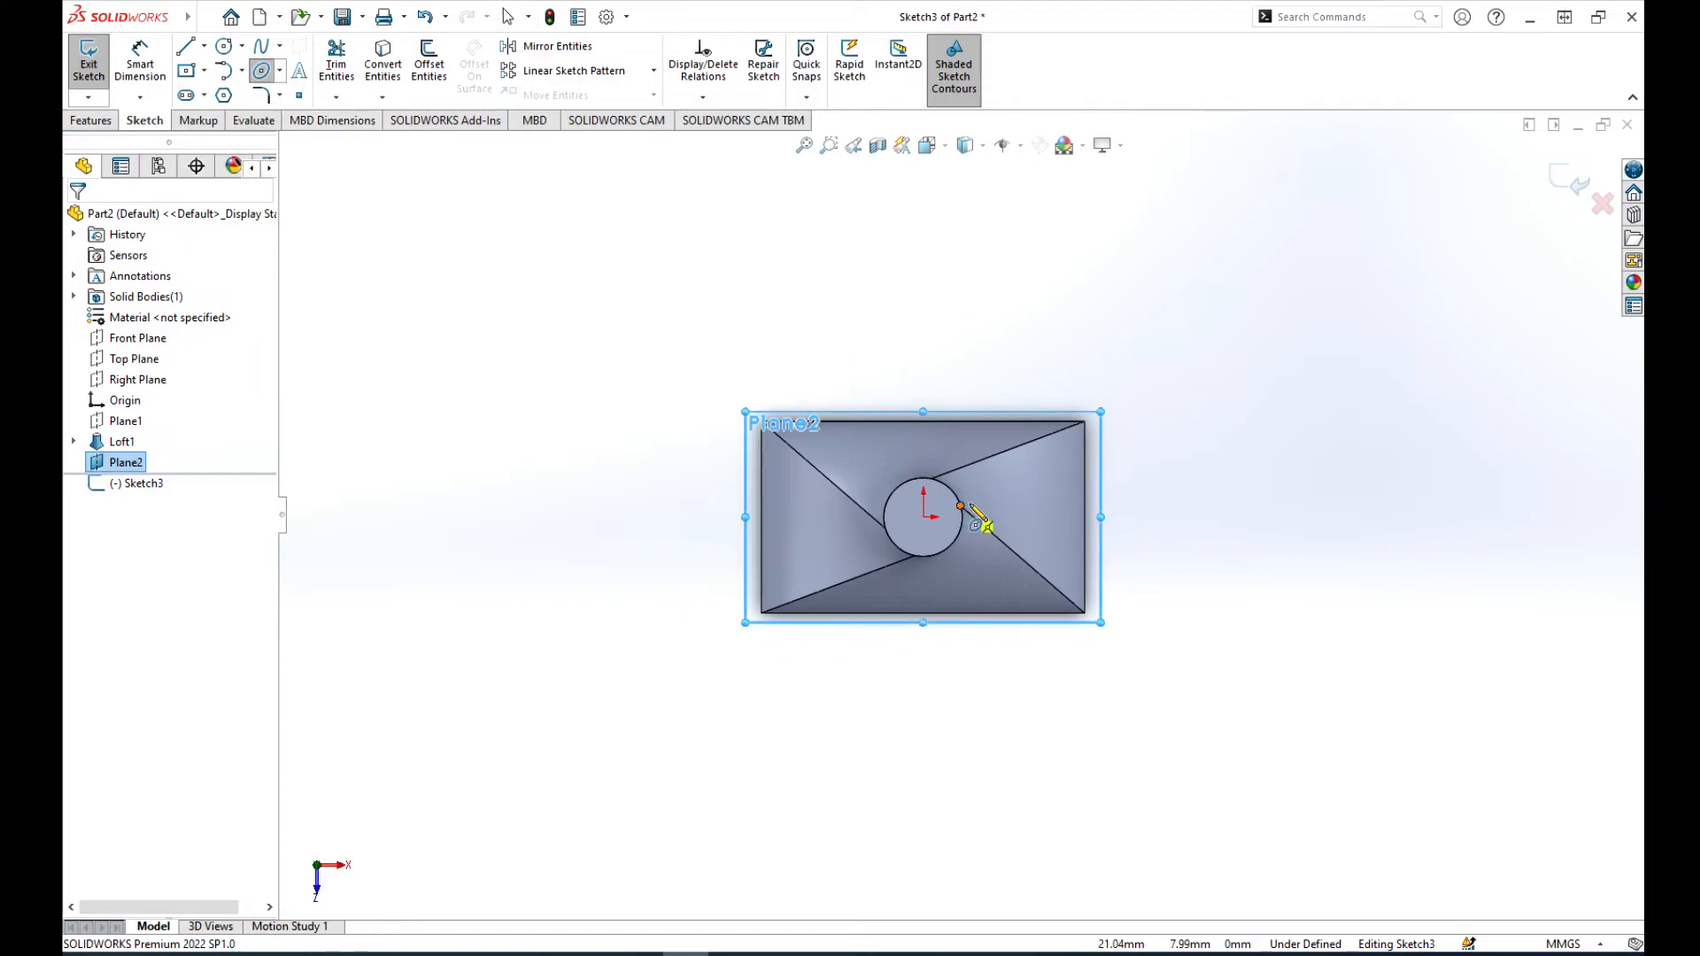
{"action": "left_click", "coordinate": [924, 518]}
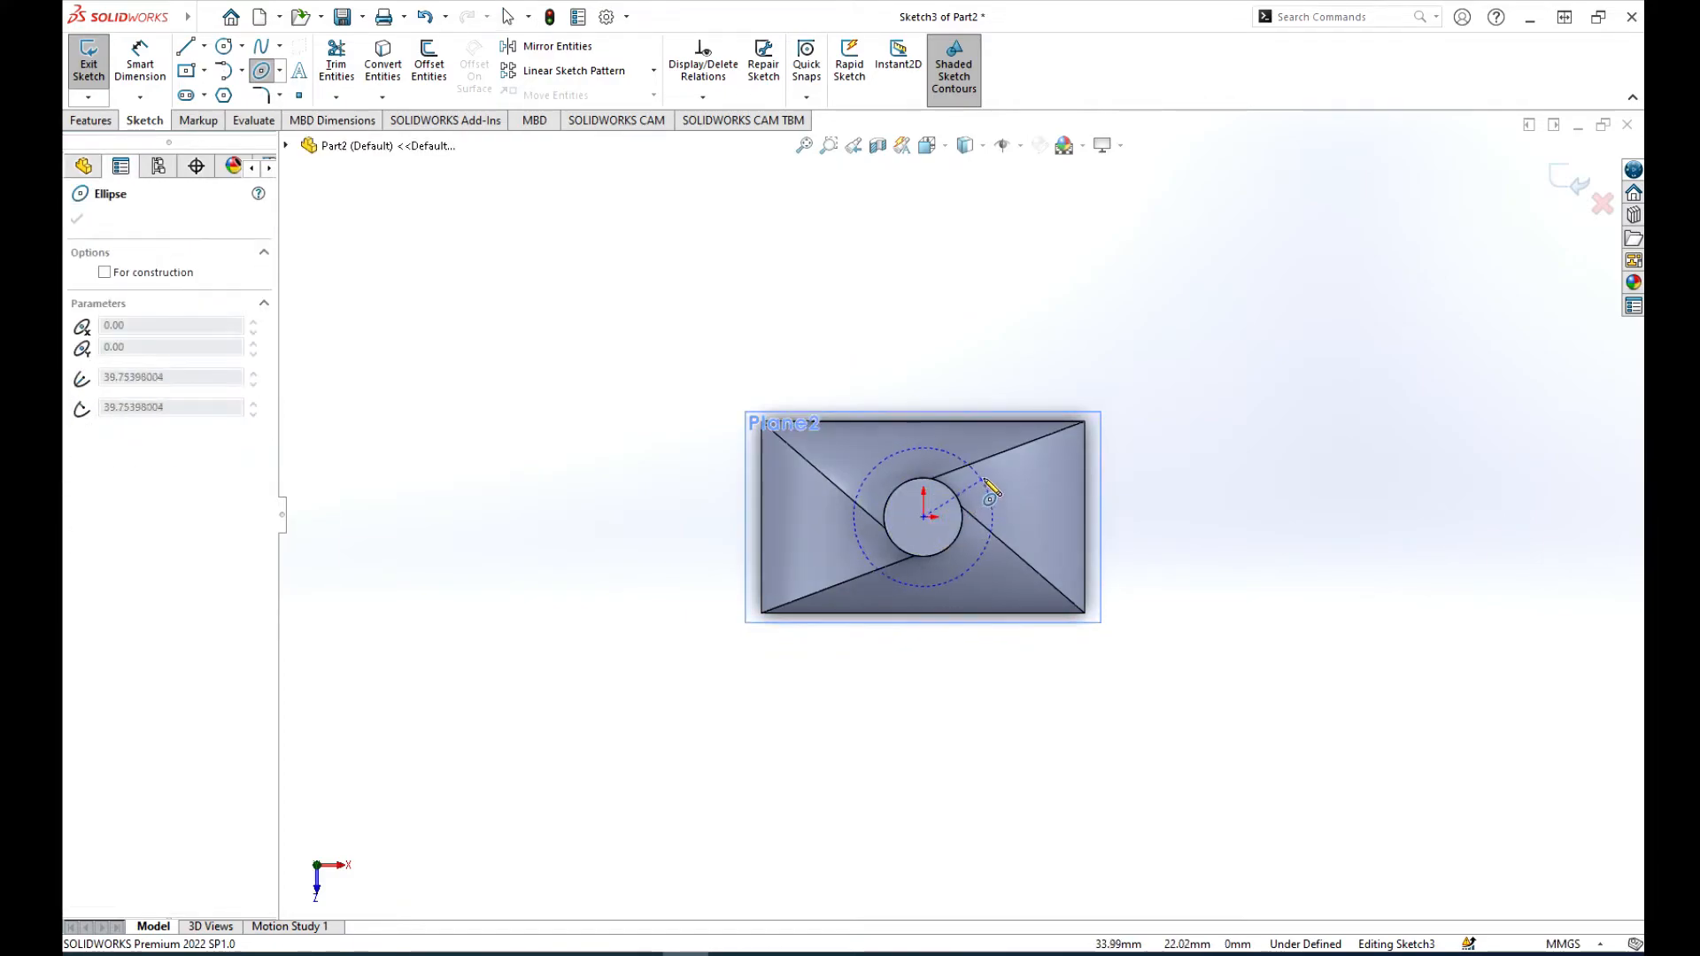
{"action": "left_click", "coordinate": [1007, 475]}
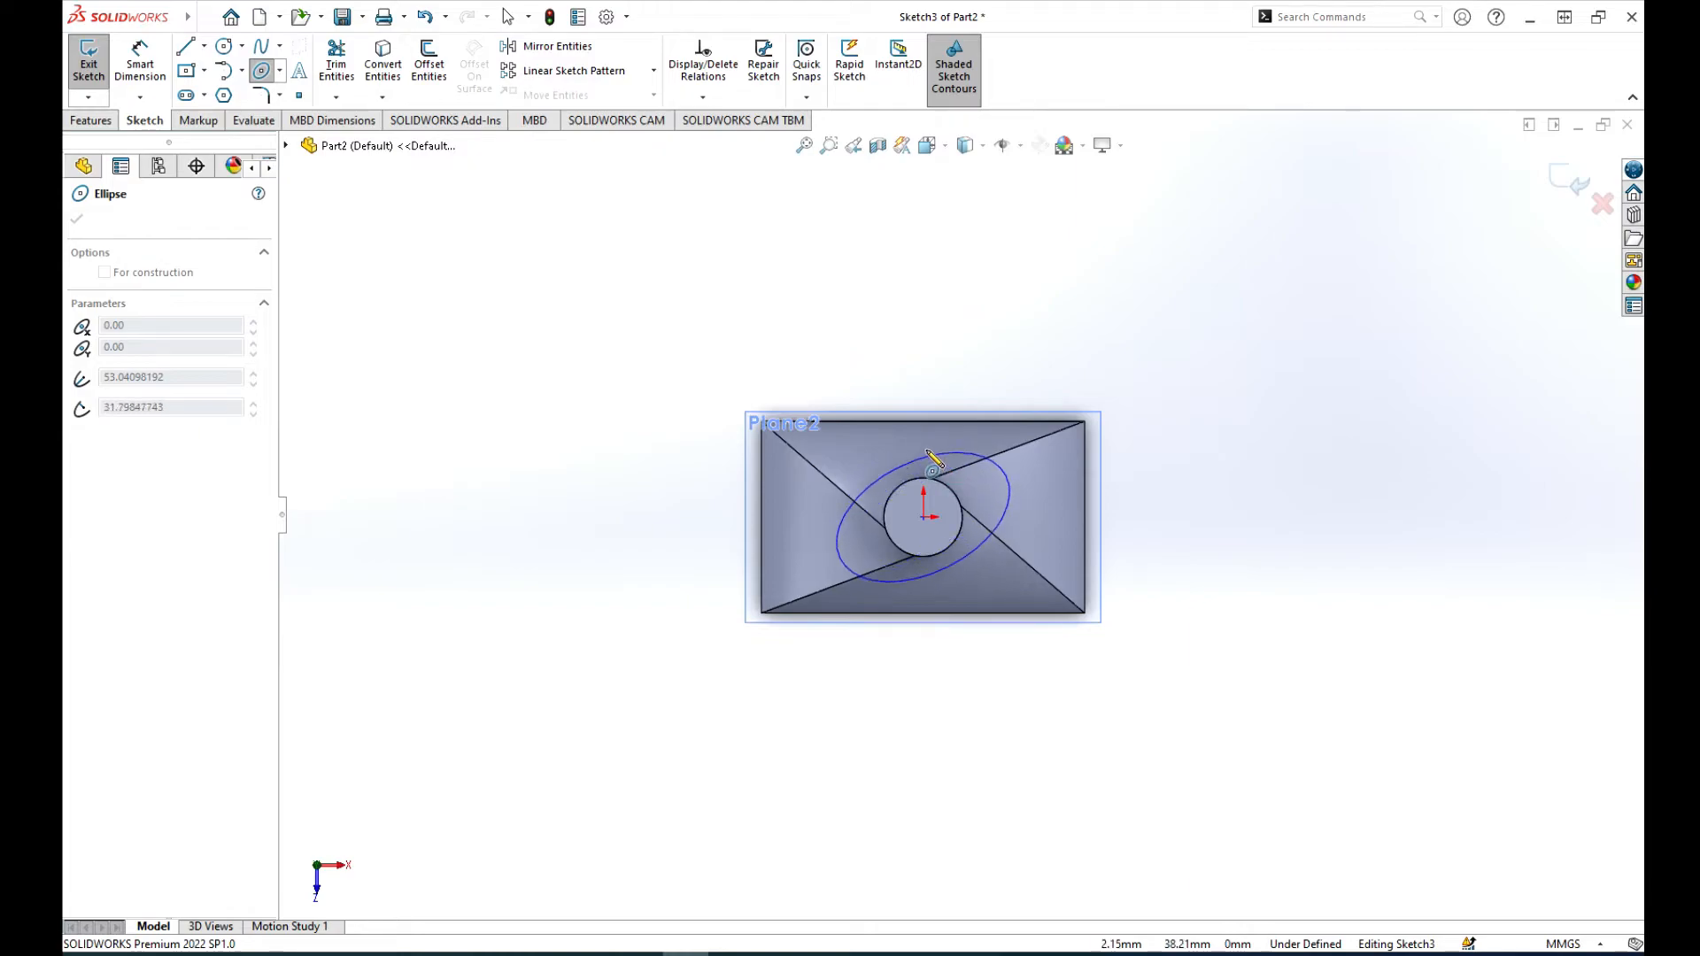
{"action": "left_click", "coordinate": [926, 446]}
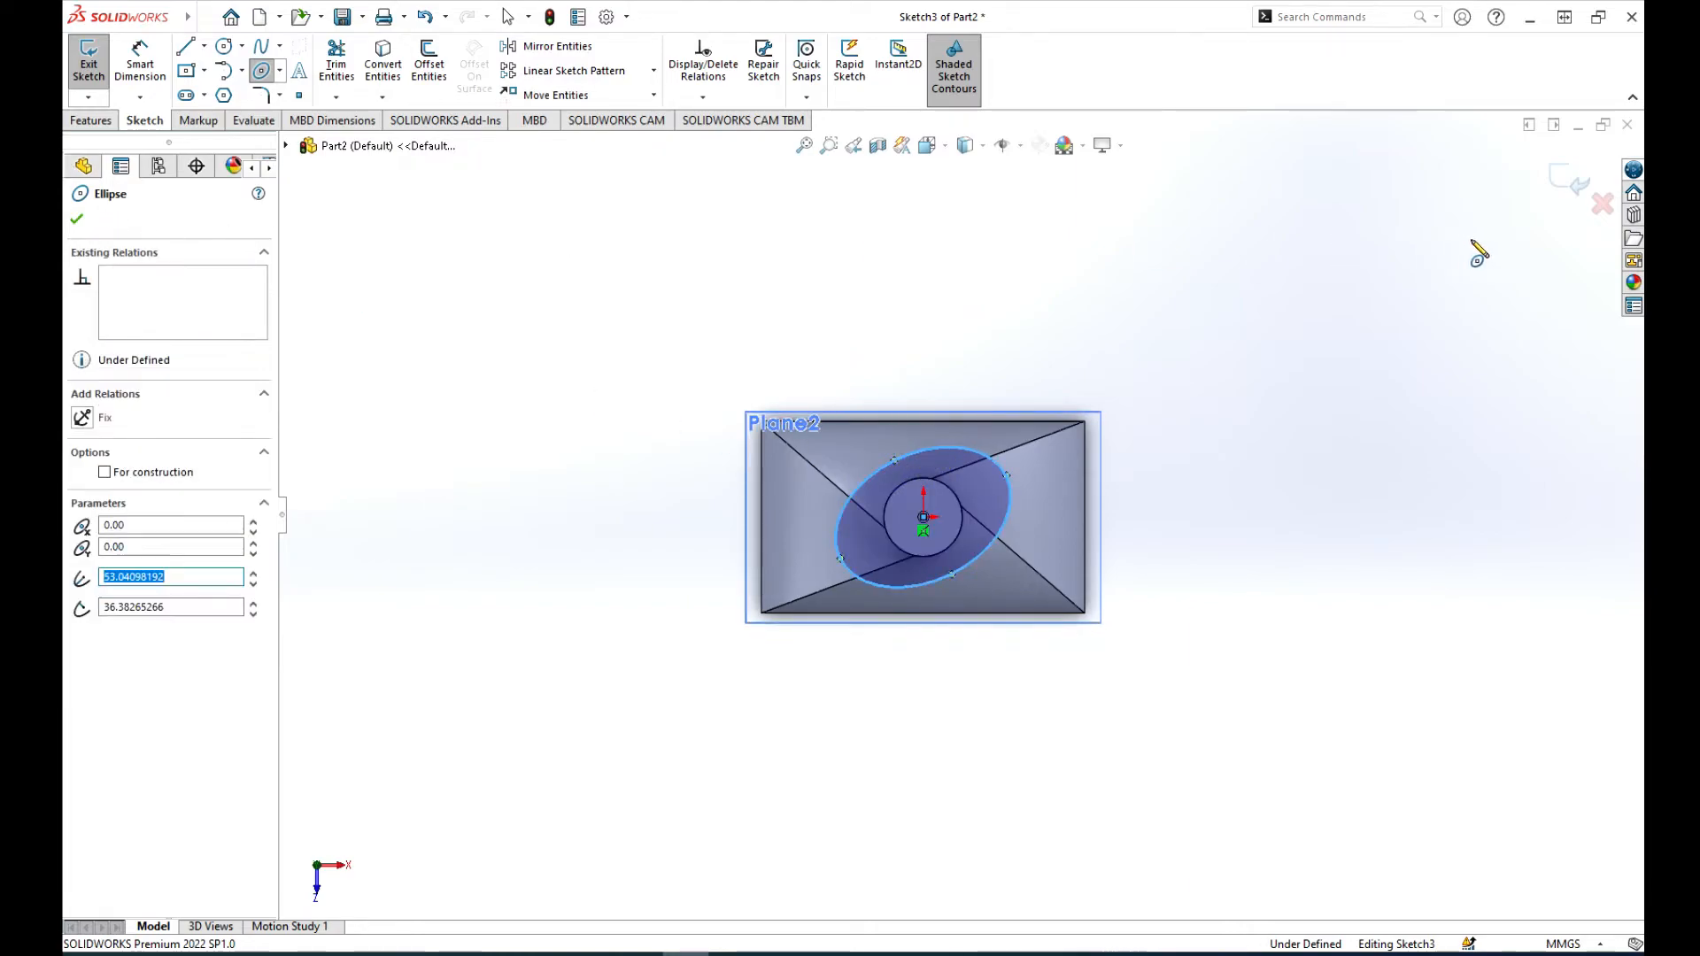
{"action": "left_click", "coordinate": [1566, 184]}
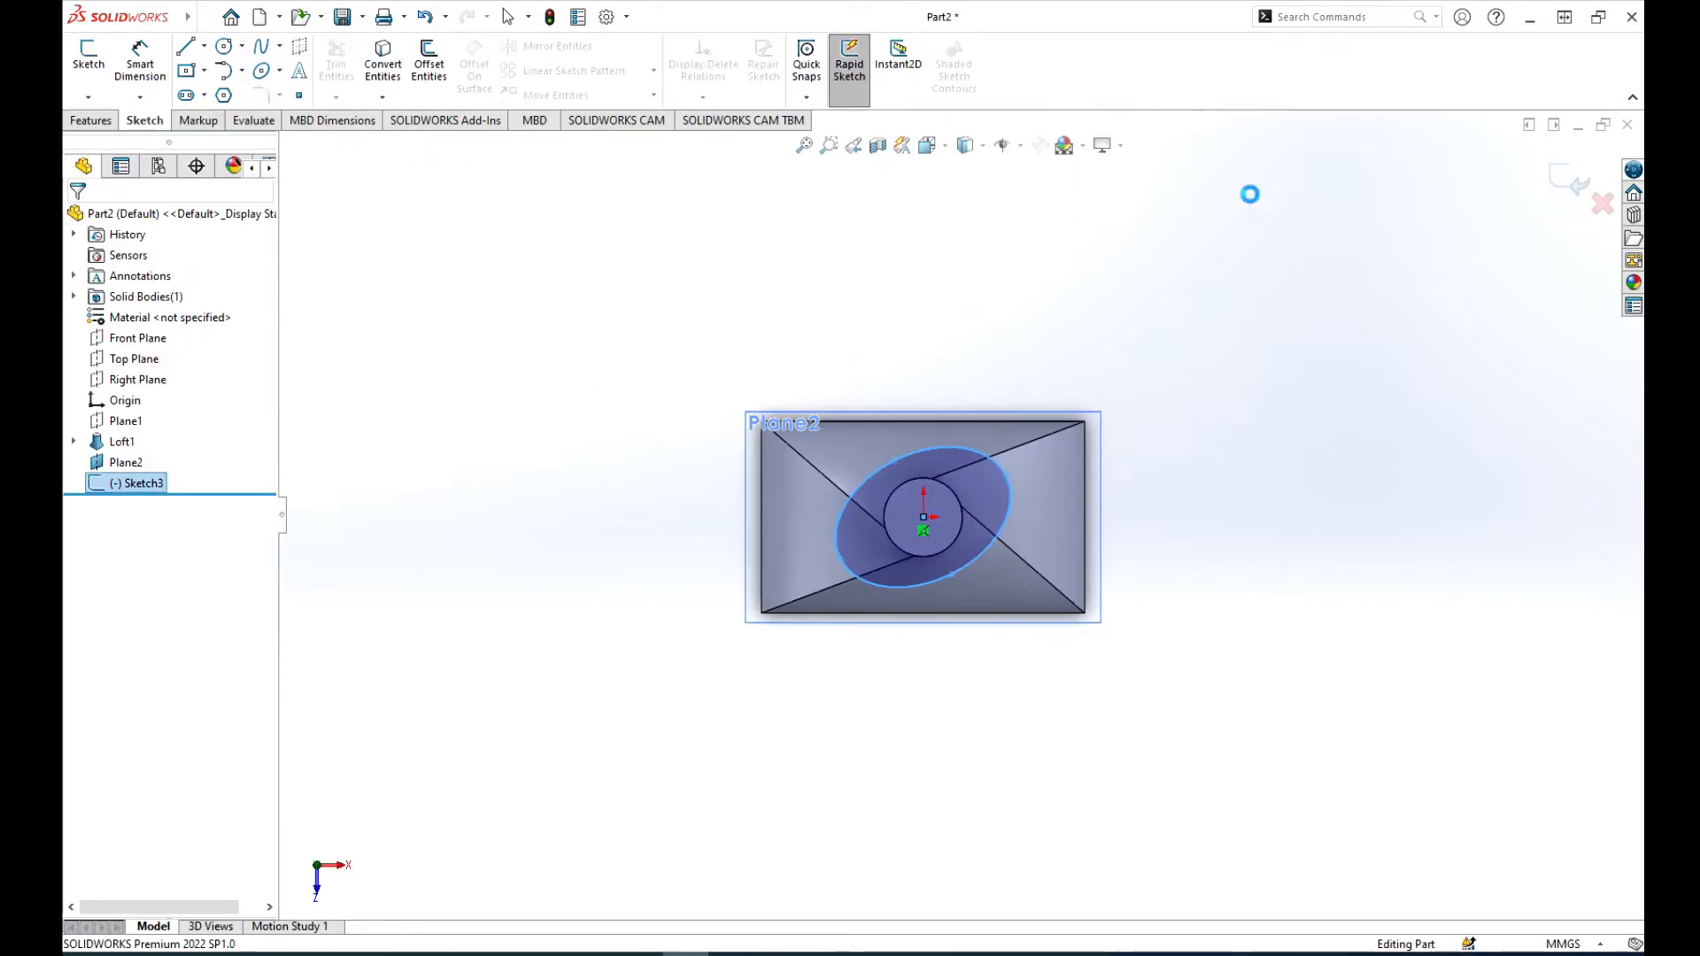
Step: Hide the offset plane above the loft while leaving the ellipse sketch shown
{"action": "mouse_move", "coordinate": [1097, 348]}
{"action": "middle_mouse_down"}
{"action": "mouse_move", "coordinate": [1139, 231]}
{"action": "mouse_move", "coordinate": [1320, 231]}
{"action": "mouse_move", "coordinate": [1151, 283]}
{"action": "middle_mouse_up"}
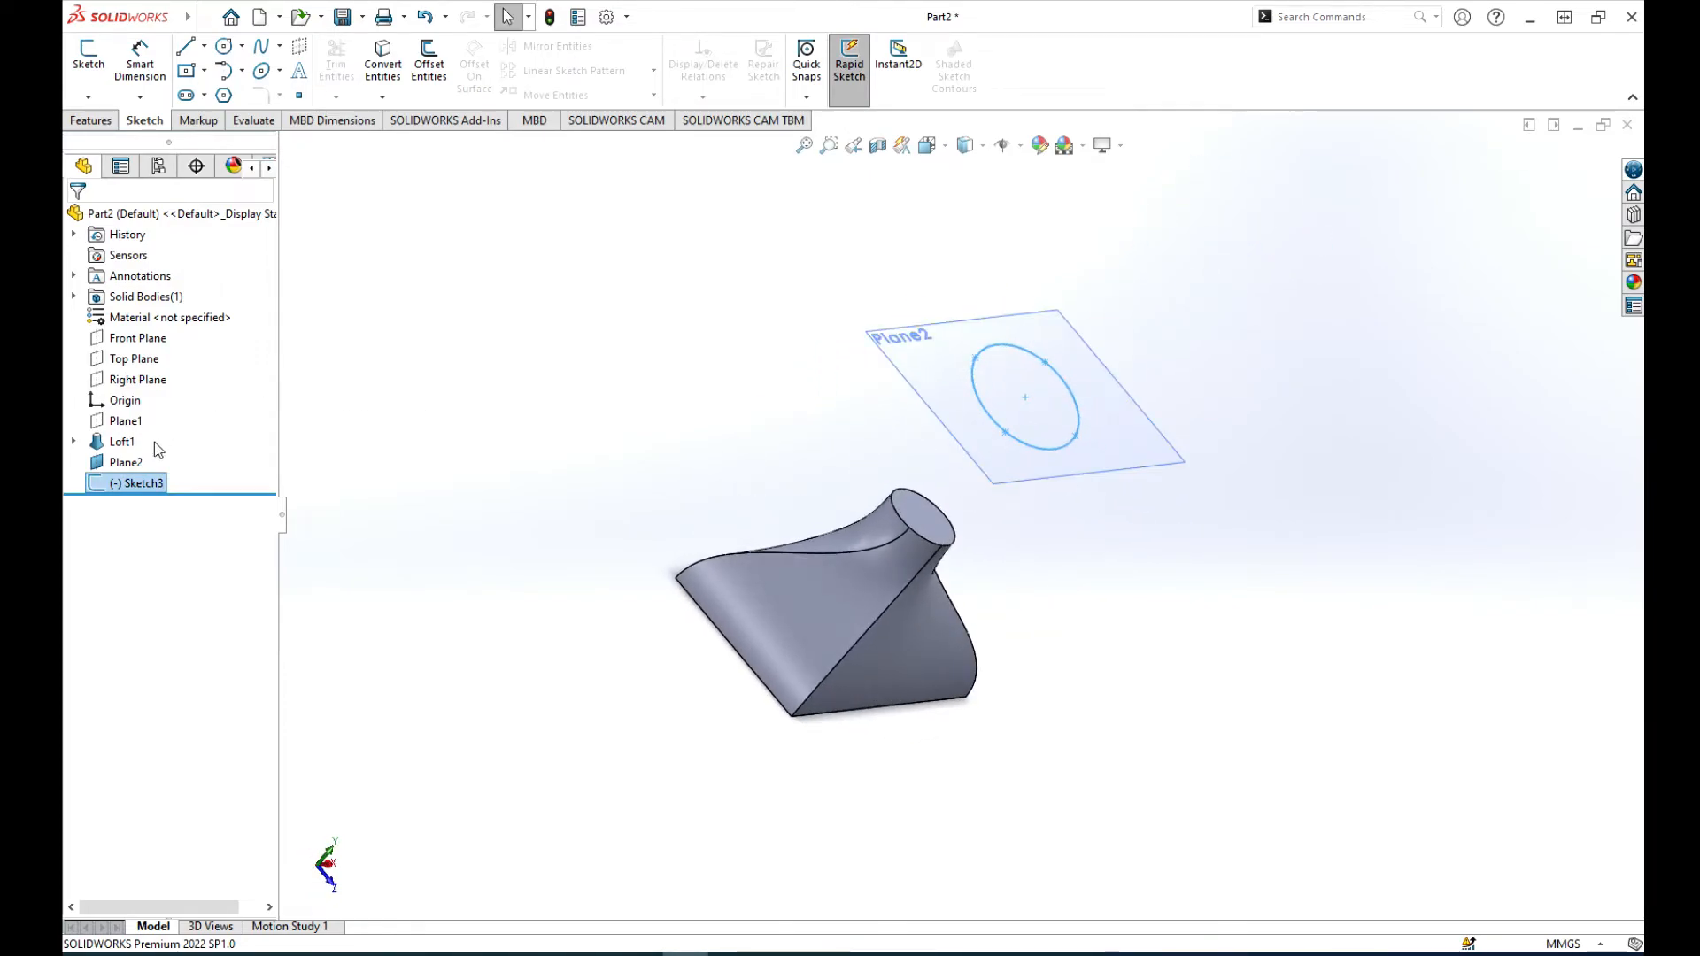
{"action": "right_click", "coordinate": [124, 485]}
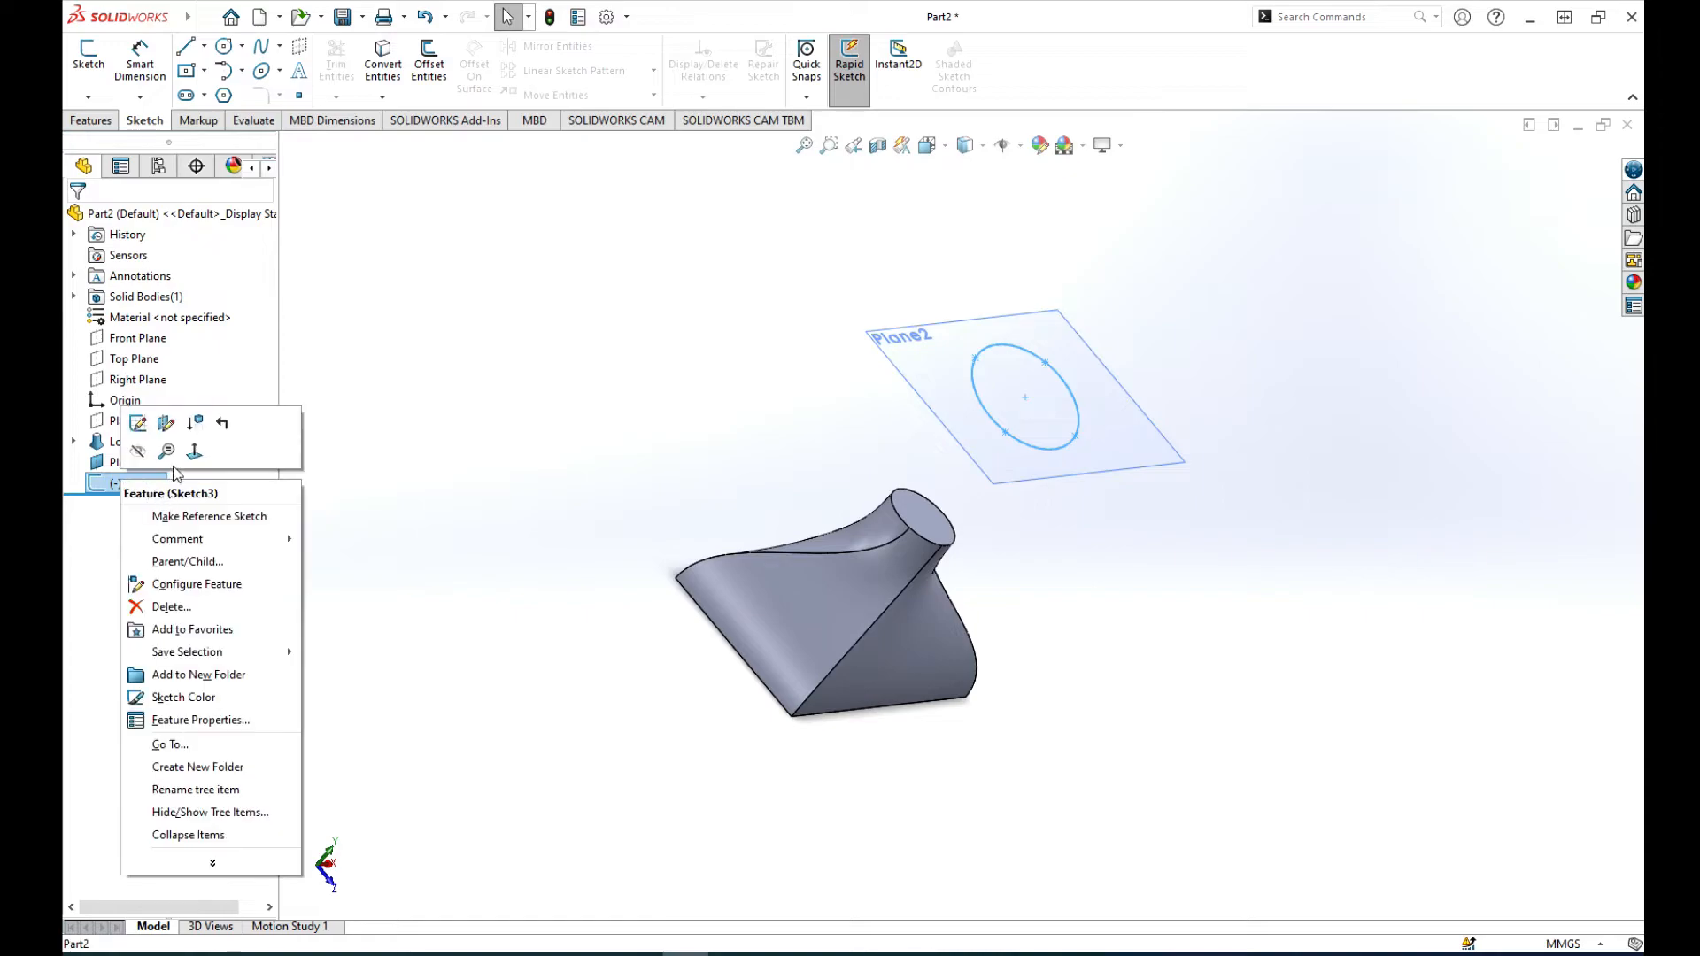
{"action": "left_click", "coordinate": [137, 451]}
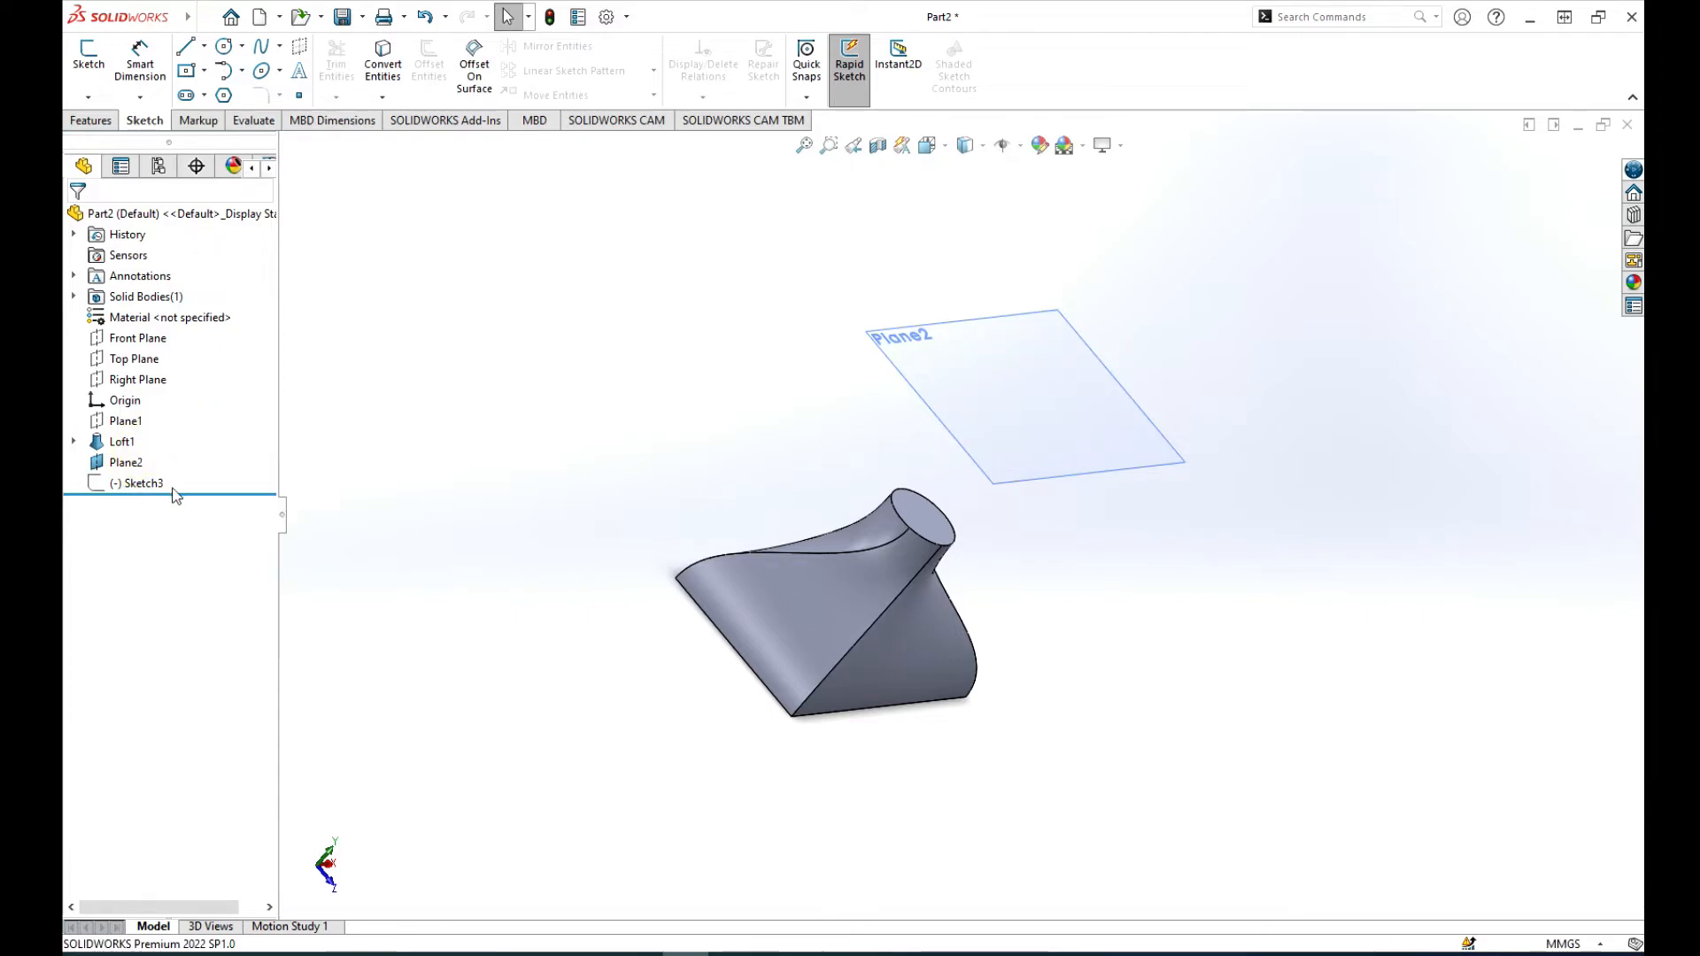
{"action": "left_click", "coordinate": [124, 461]}
{"action": "left_click", "coordinate": [156, 433]}
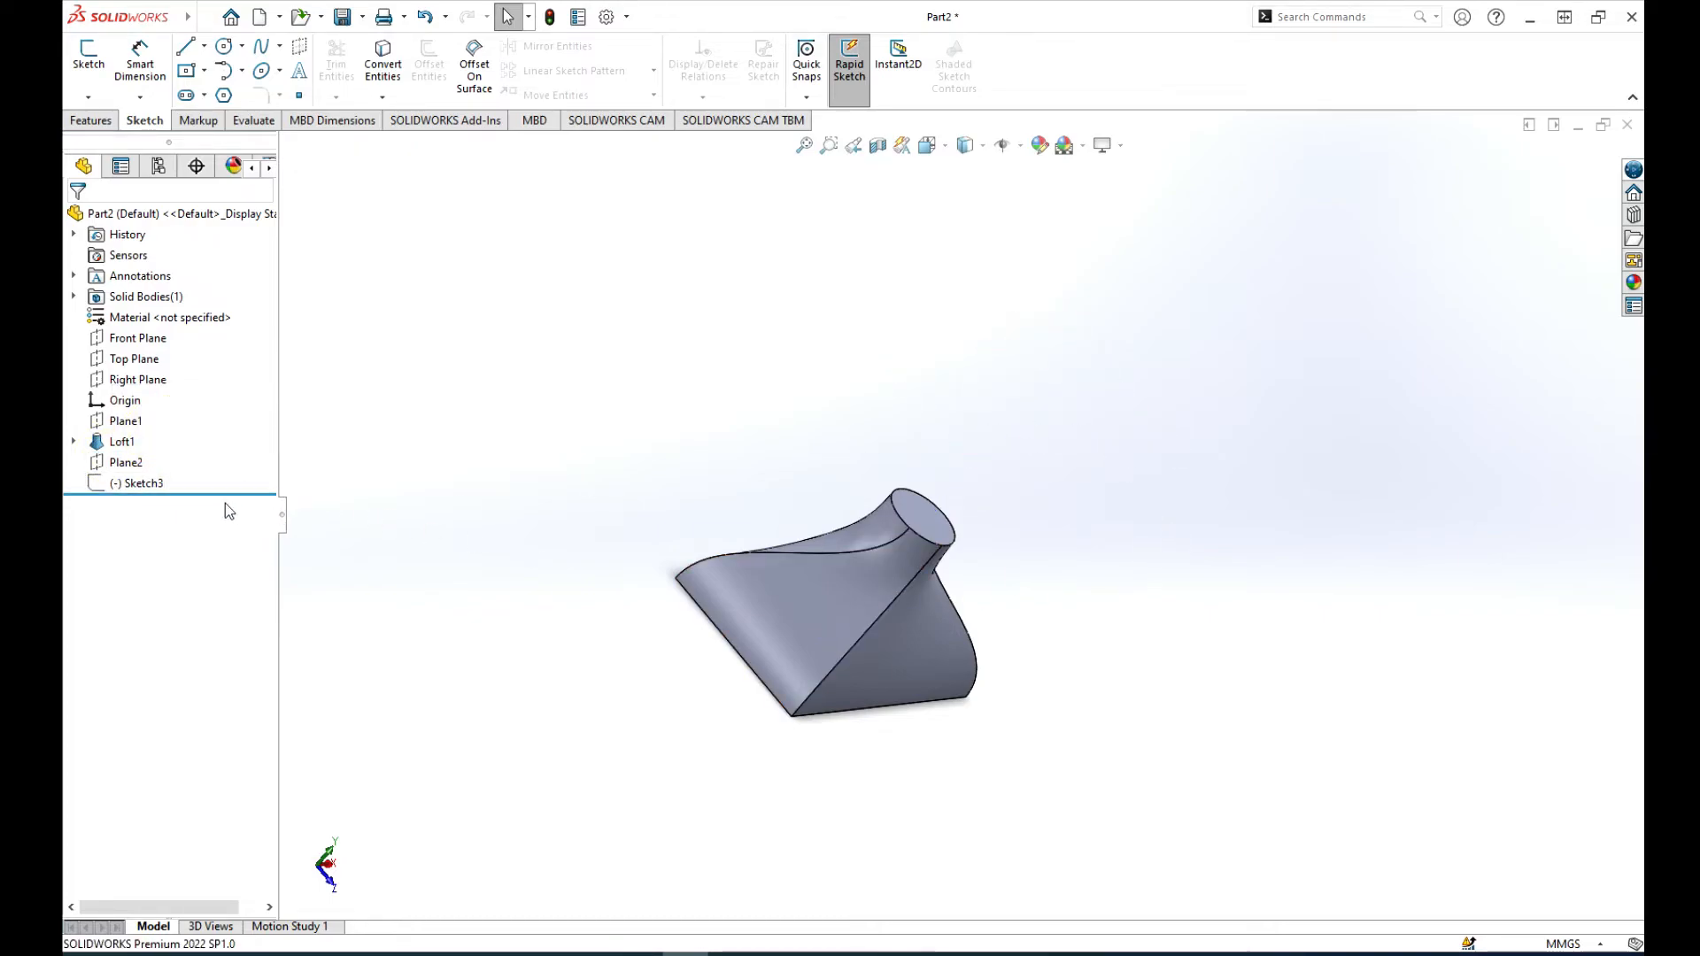
{"action": "left_click", "coordinate": [128, 483]}
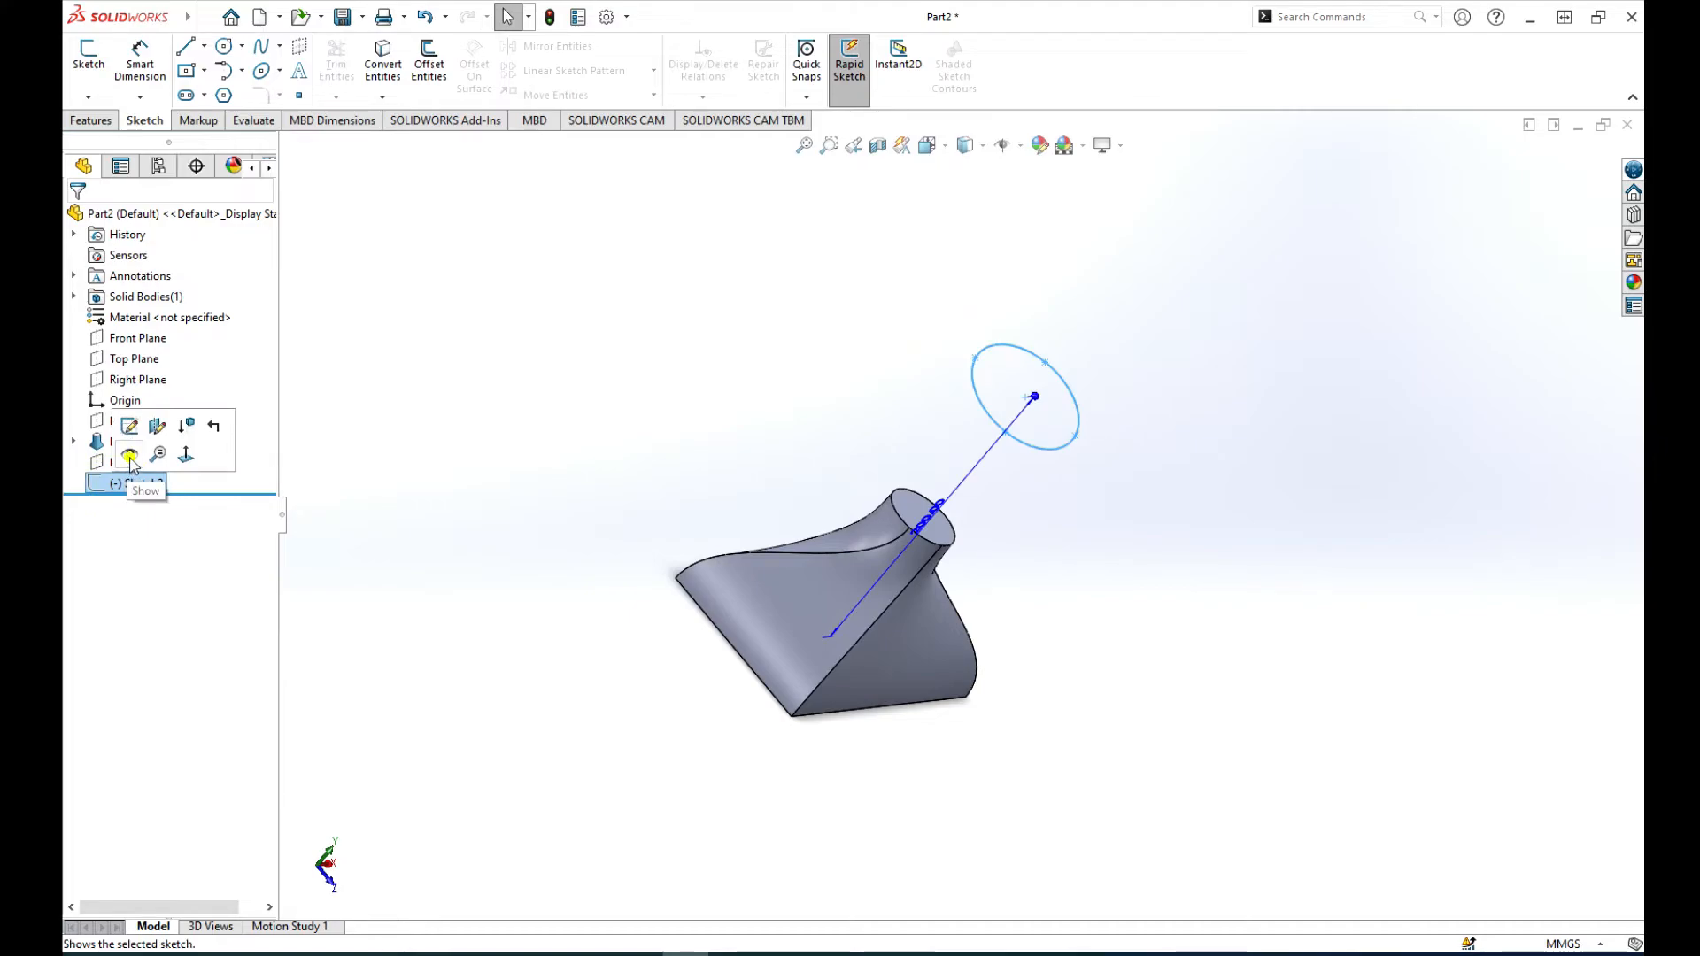
{"action": "left_click", "coordinate": [129, 456]}
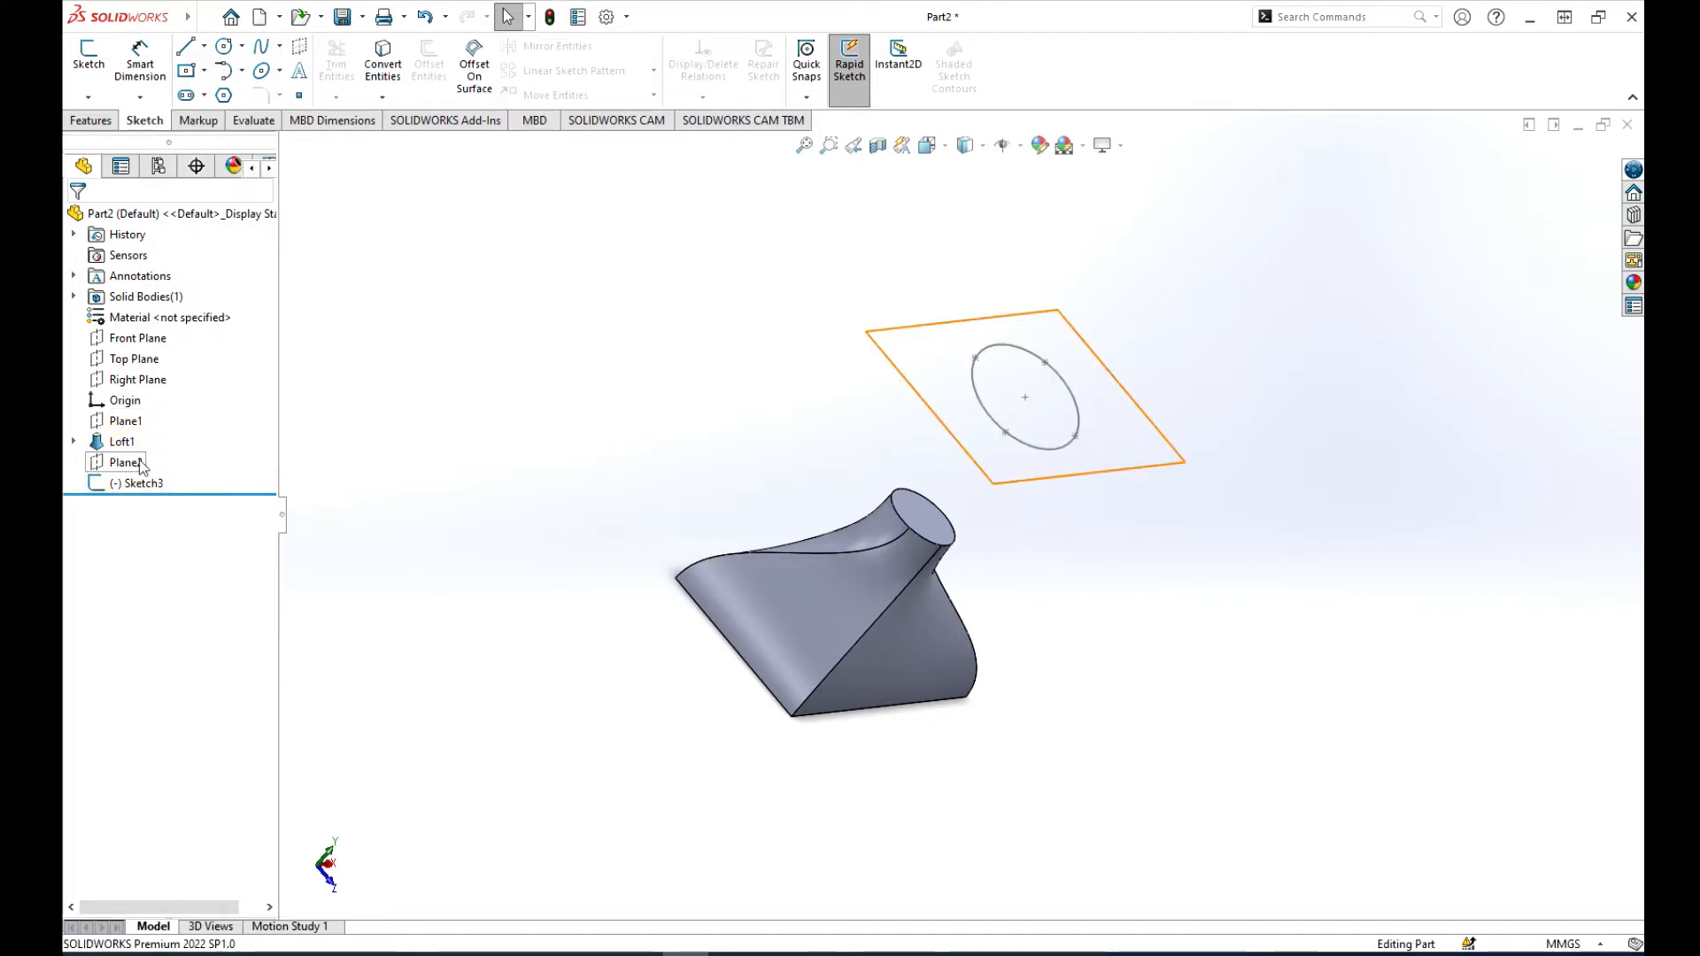
Step: Reorder the loft below the ellipse sketch in the feature tree and add the ellipse as its third profile
{"action": "left_click_drag", "start_coordinate": [115, 447], "coordinate": [120, 485]}
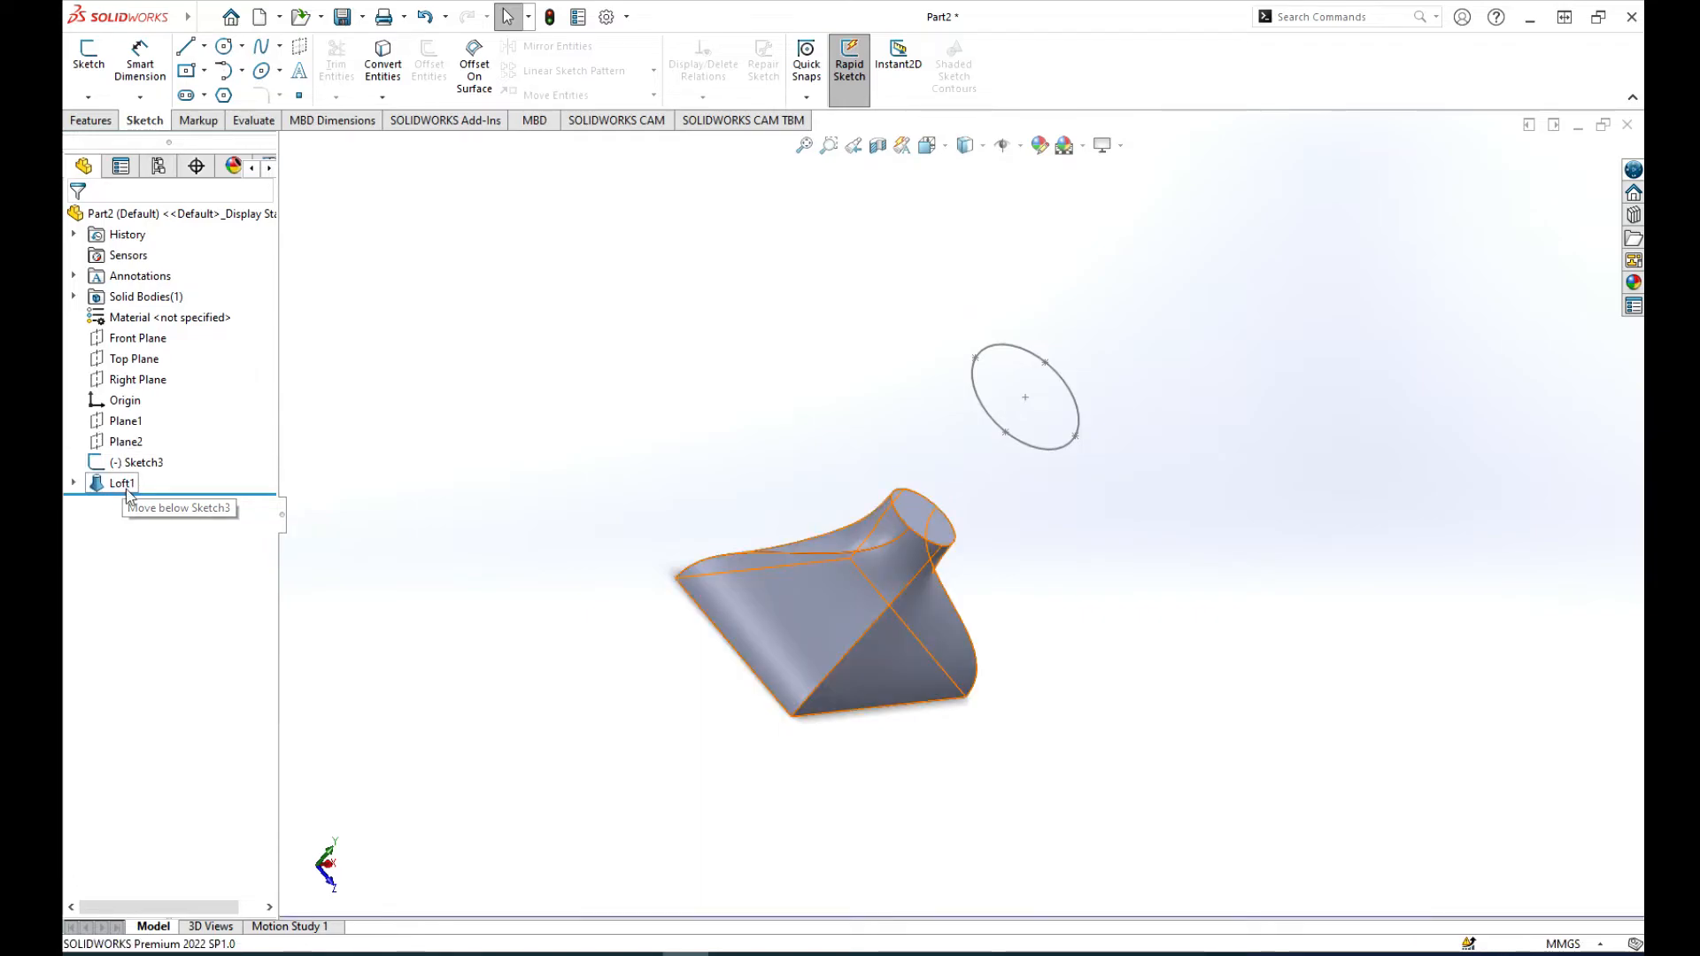
{"action": "left_click", "coordinate": [116, 485]}
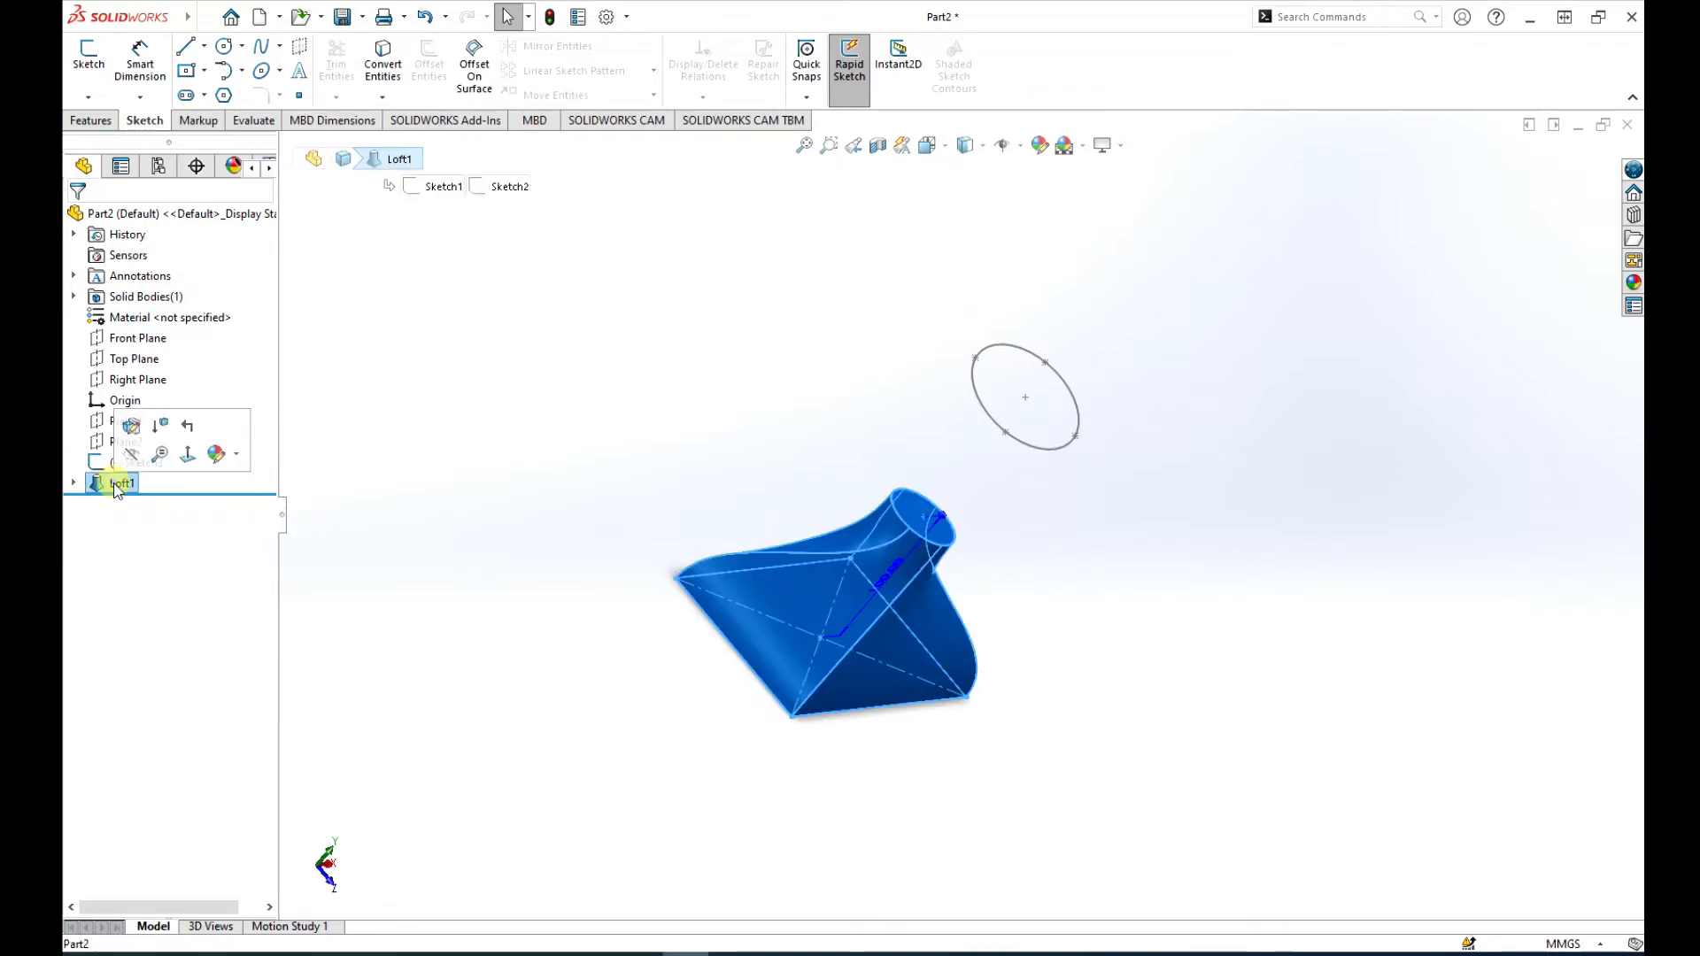
{"action": "left_click", "coordinate": [131, 426]}
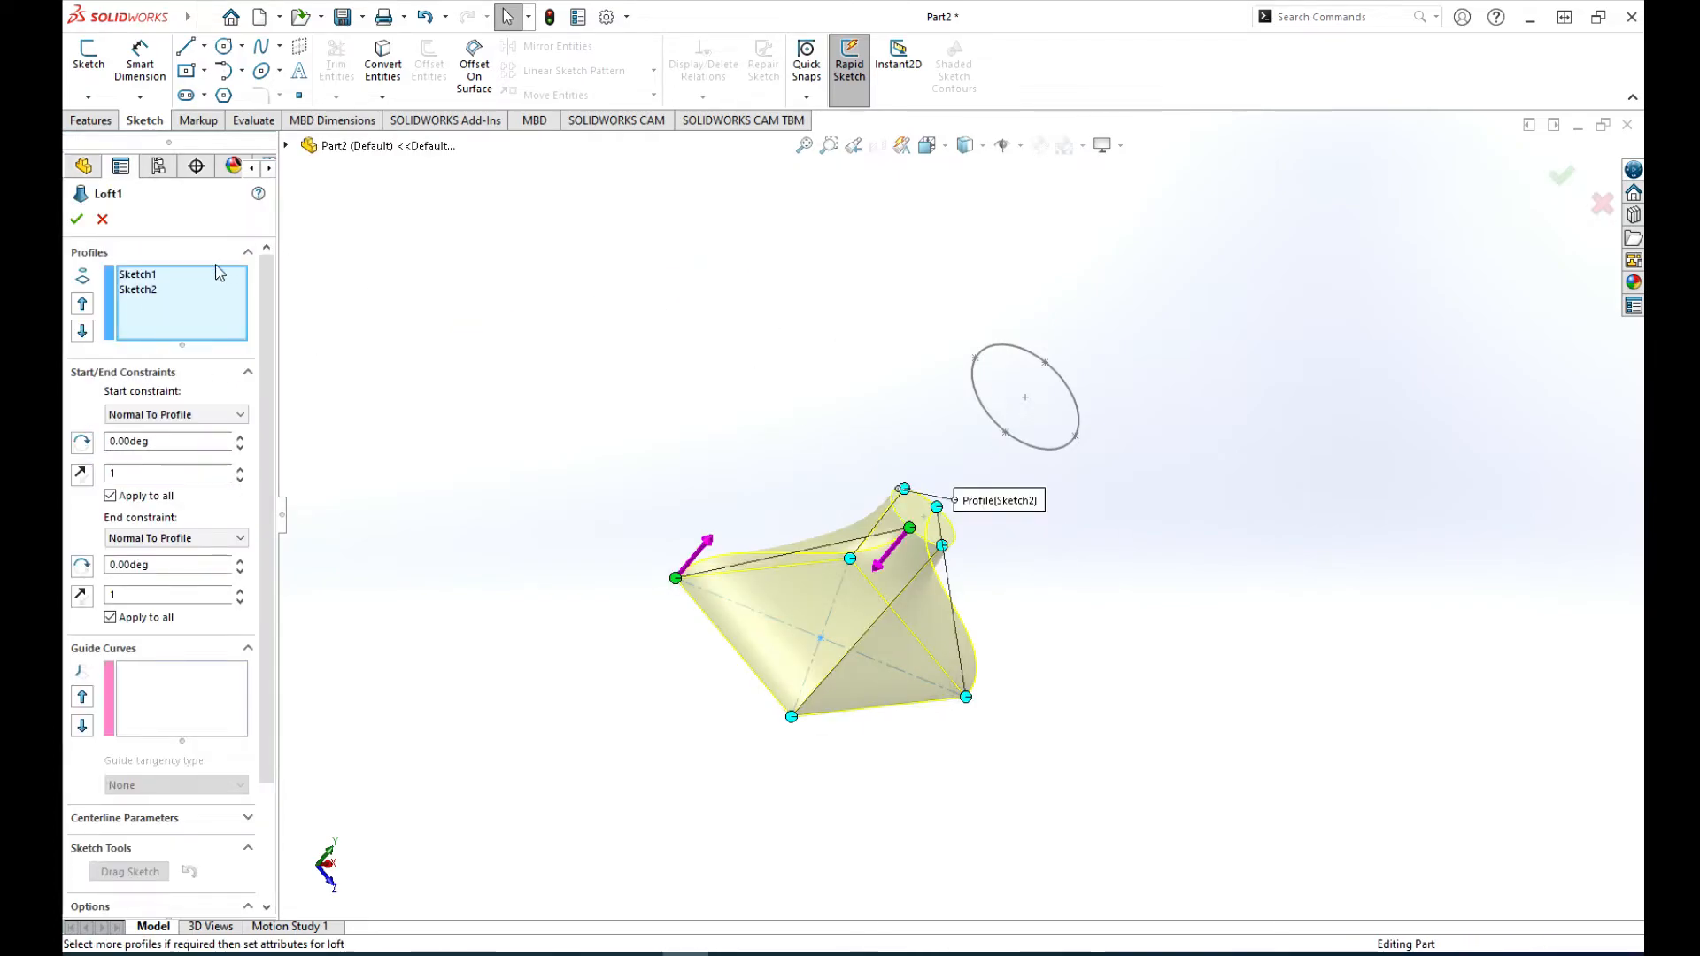
{"action": "left_click", "coordinate": [992, 422]}
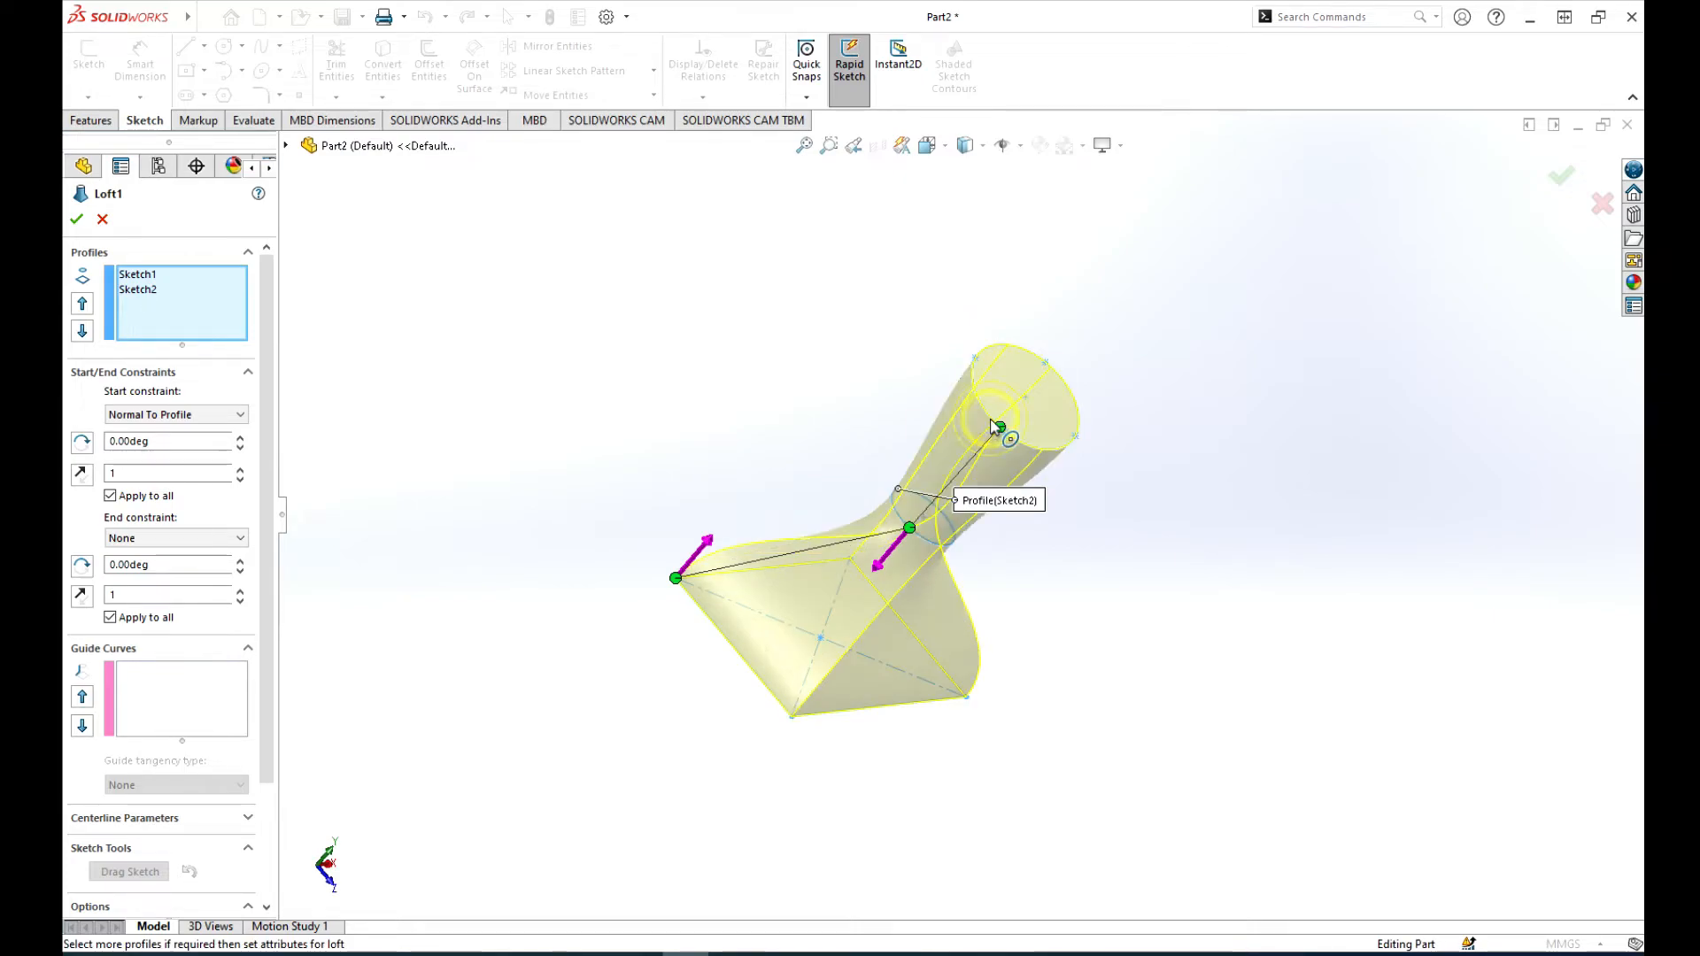
{"action": "left_click", "coordinate": [77, 221]}
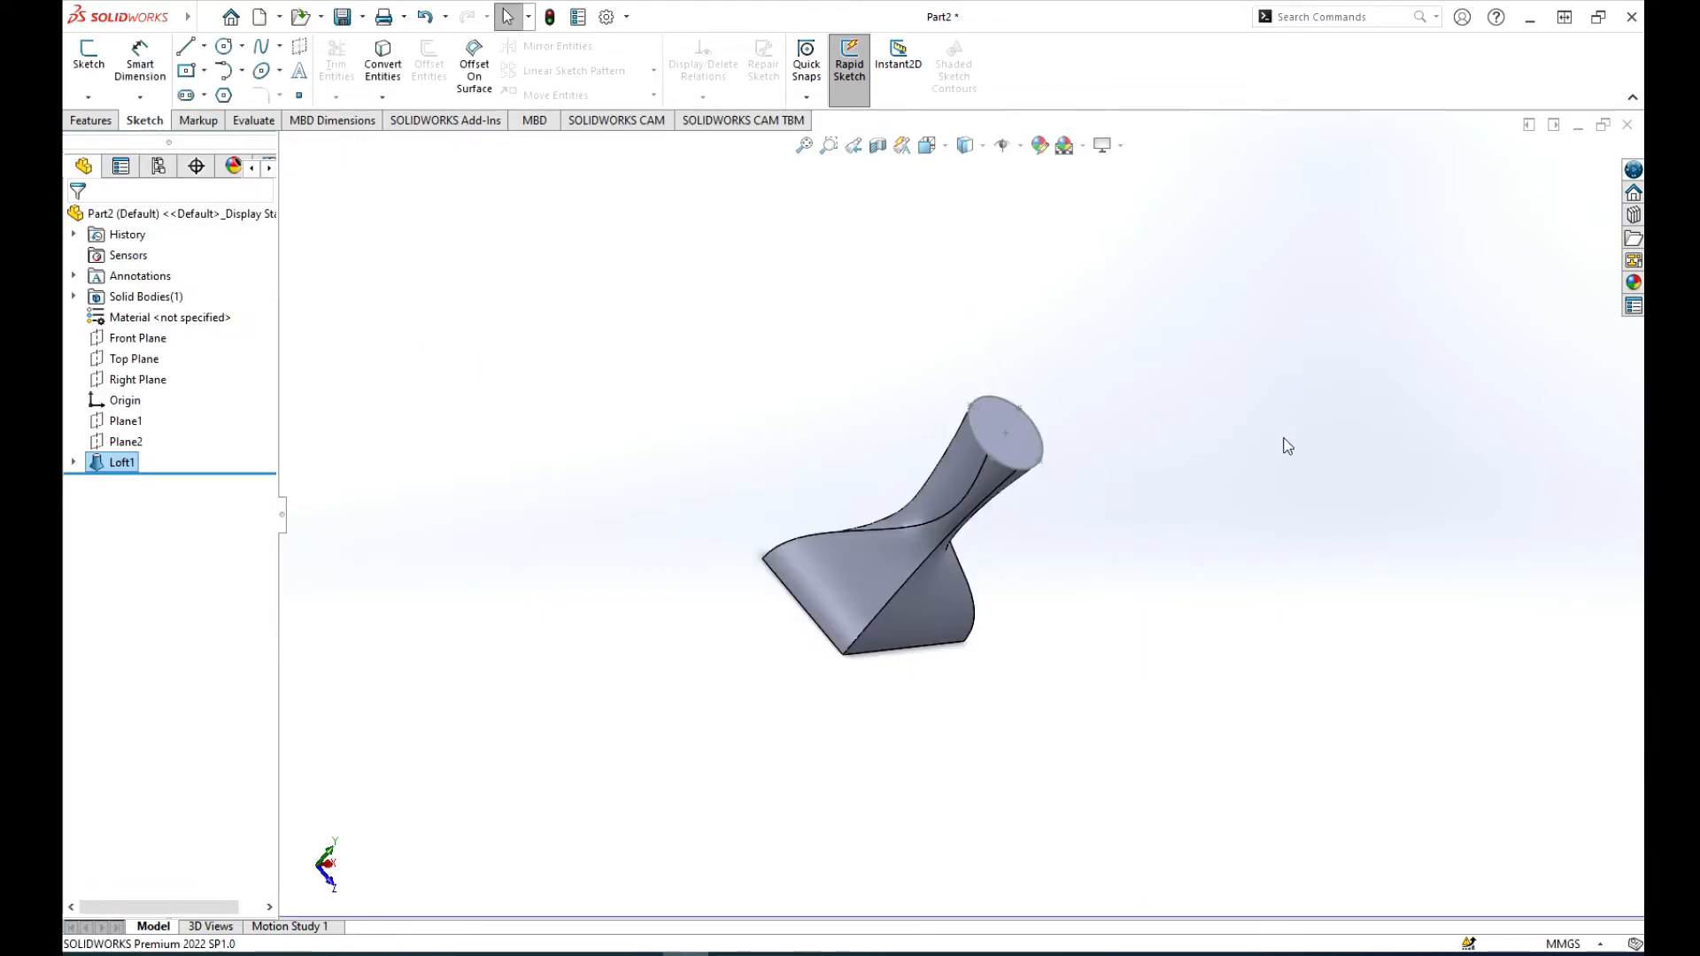
{"action": "middle_click_drag", "start_coordinate": [1218, 471], "coordinate": [1222, 543]}
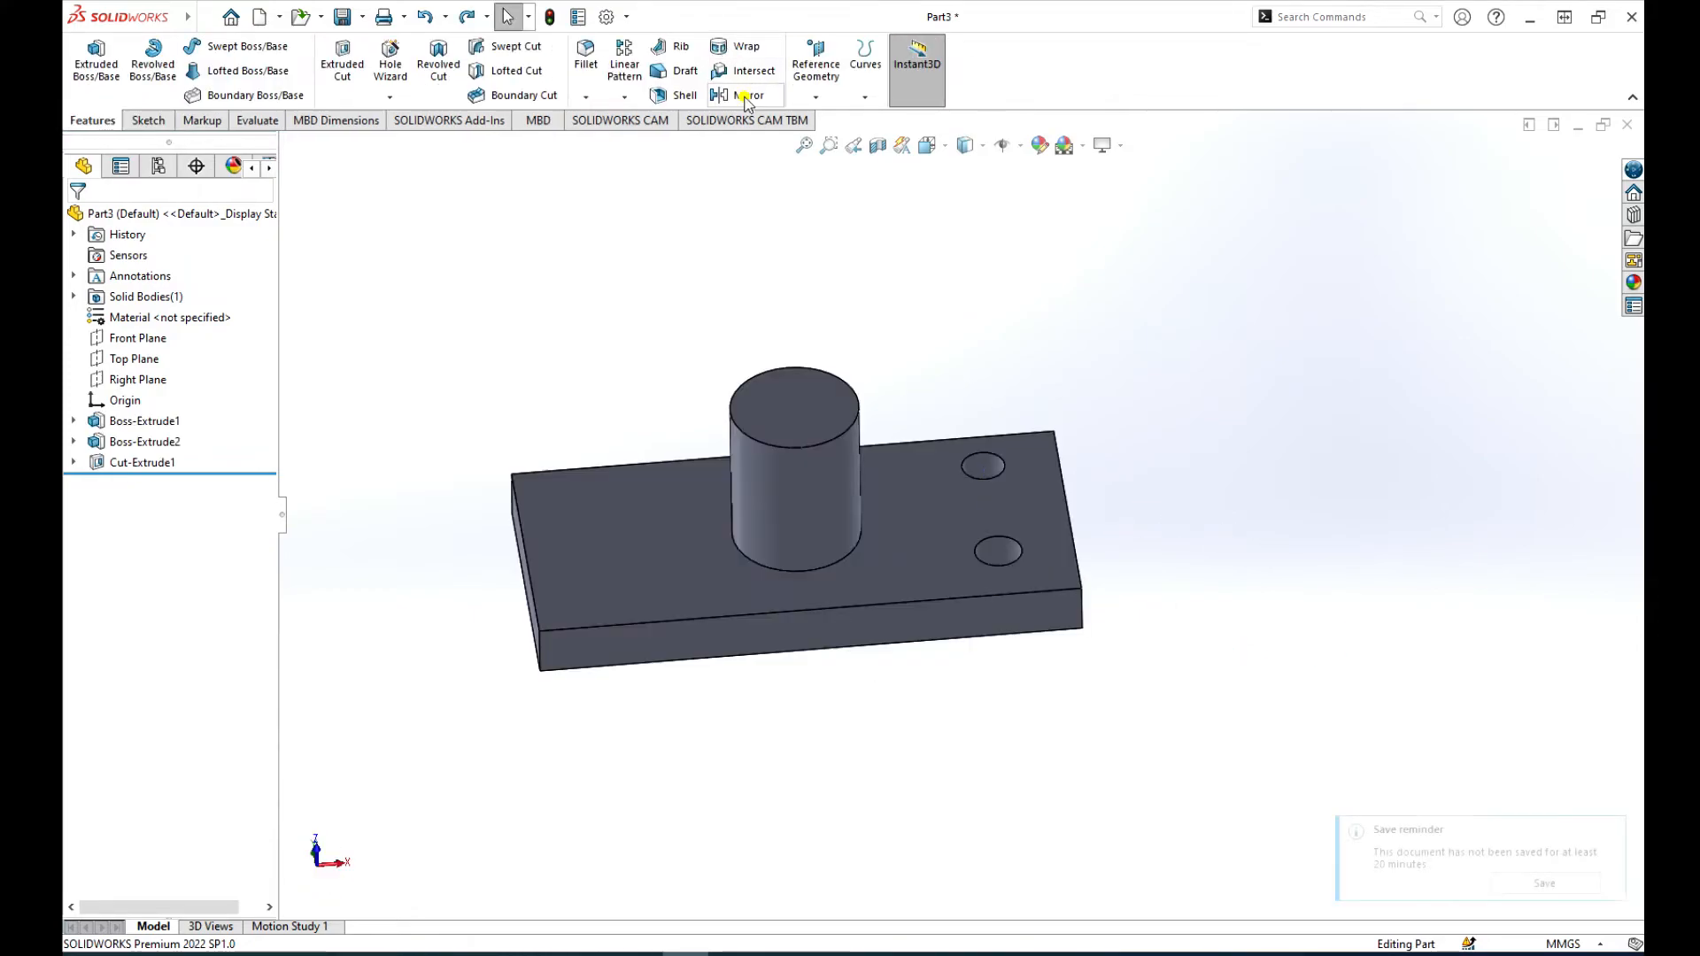
Step: Mirror the plate's two-hole cut feature about the Right Plane in Part3
{"action": "left_click", "coordinate": [747, 97]}
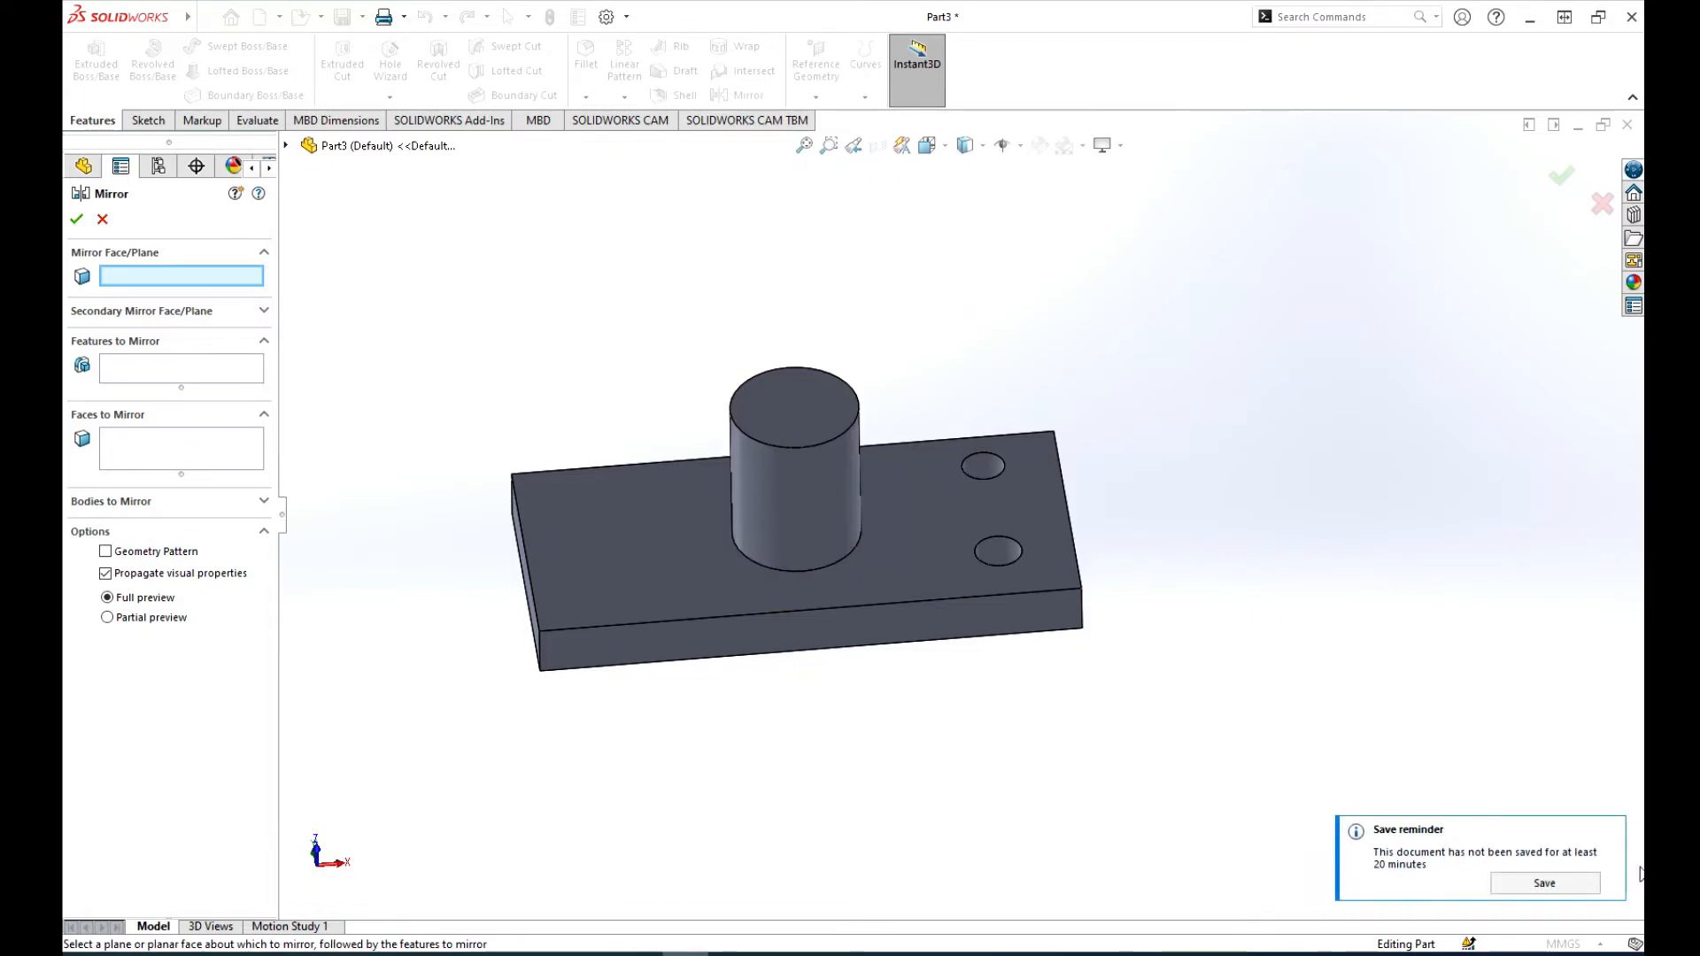
{"action": "left_click", "coordinate": [1609, 835]}
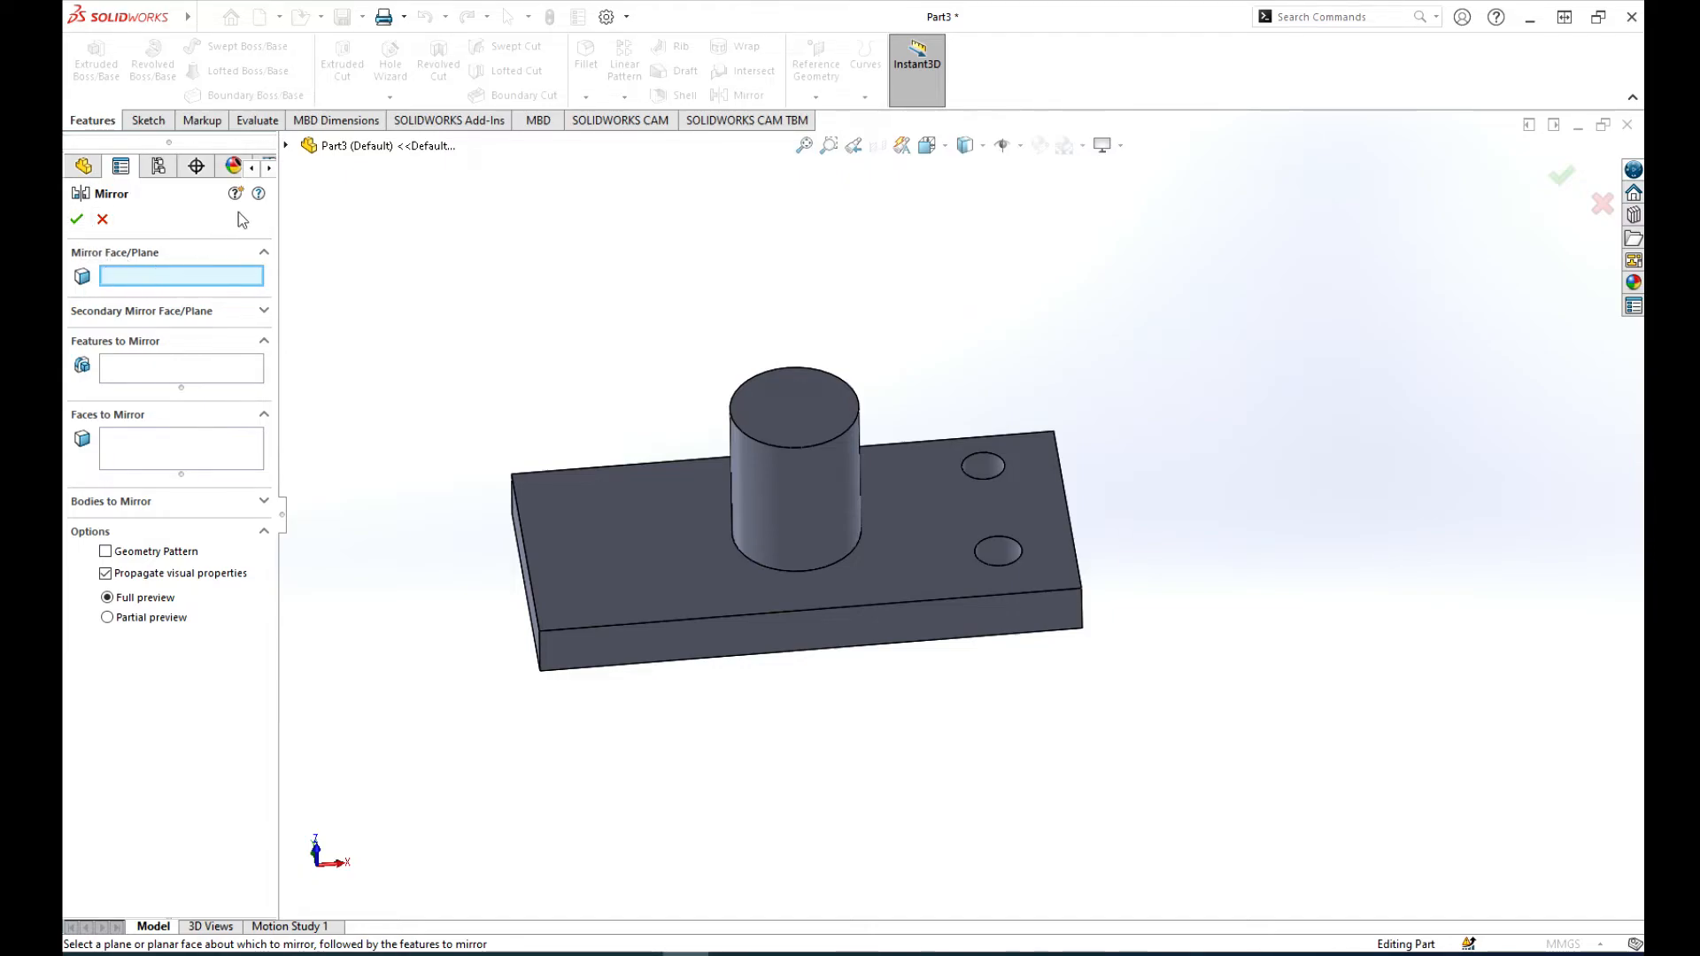
{"action": "left_click", "coordinate": [285, 145]}
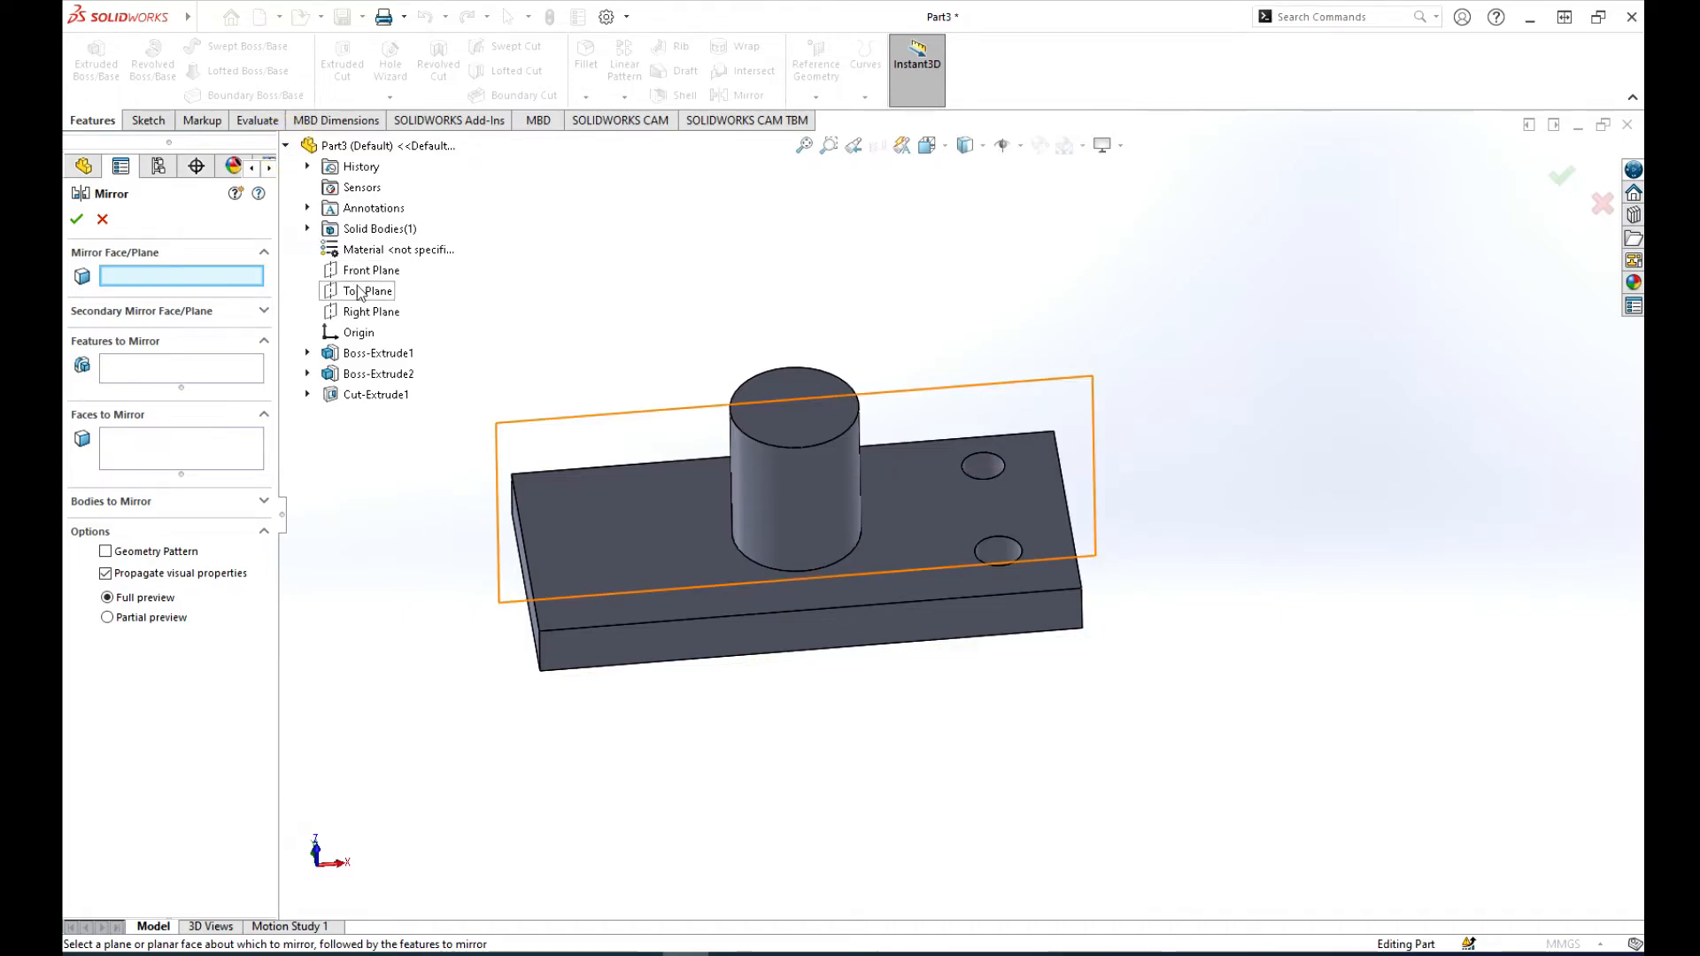
{"action": "left_click", "coordinate": [359, 315]}
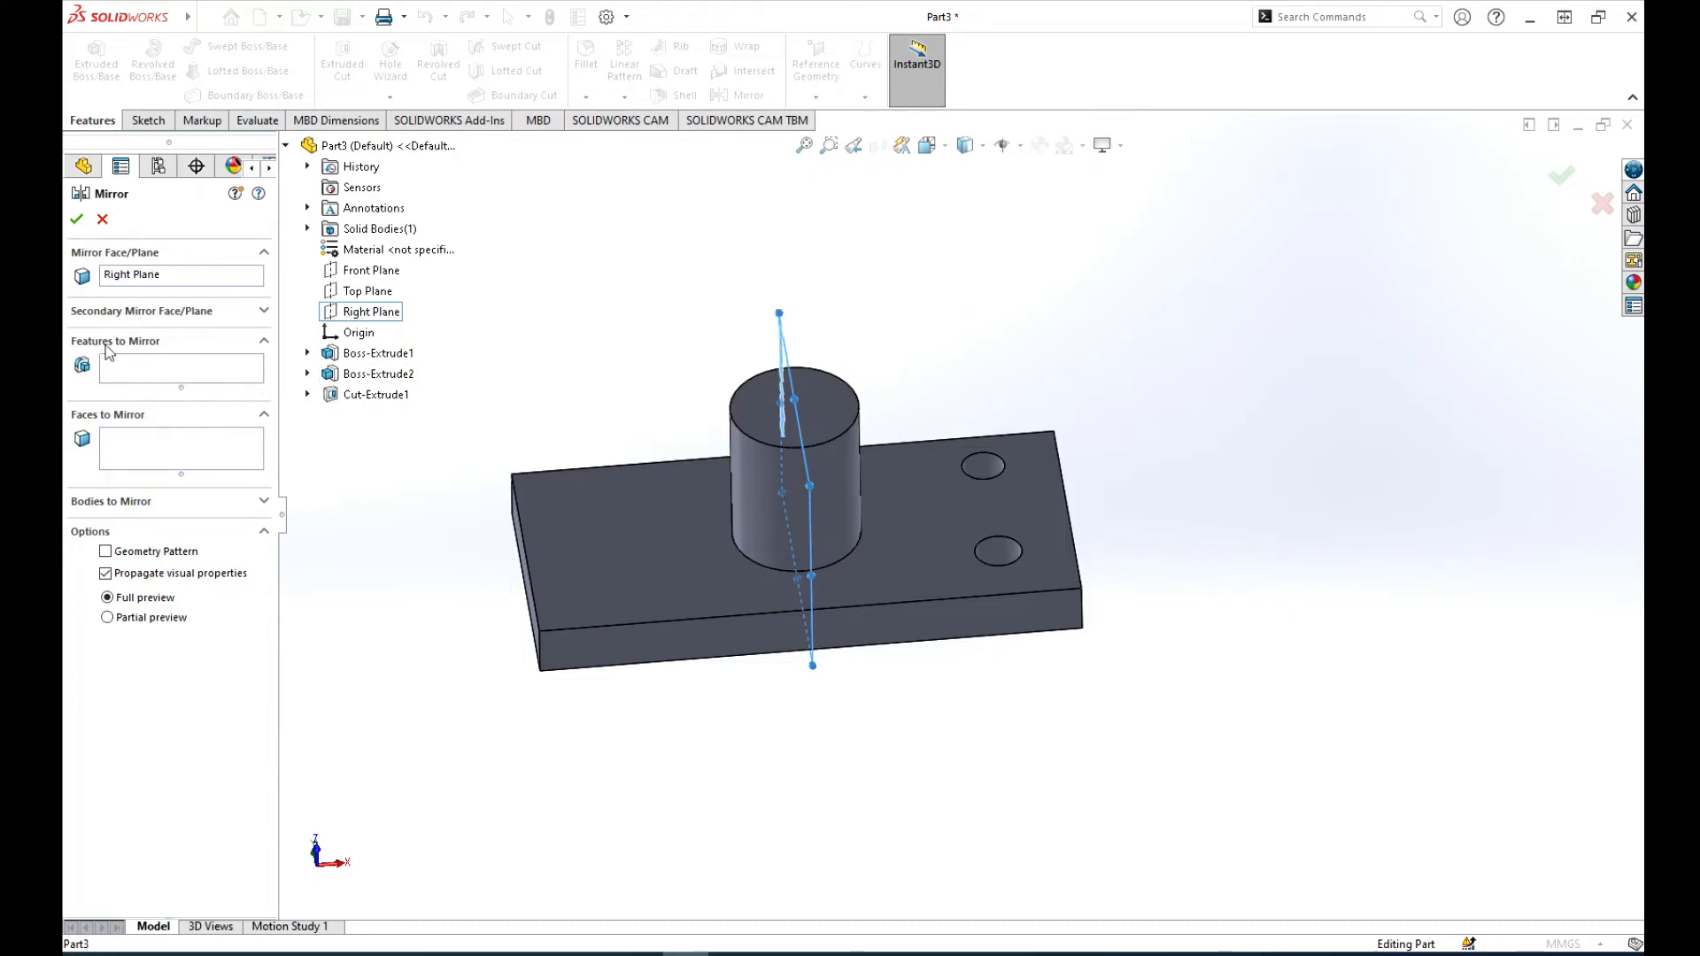
{"action": "left_click", "coordinate": [131, 372]}
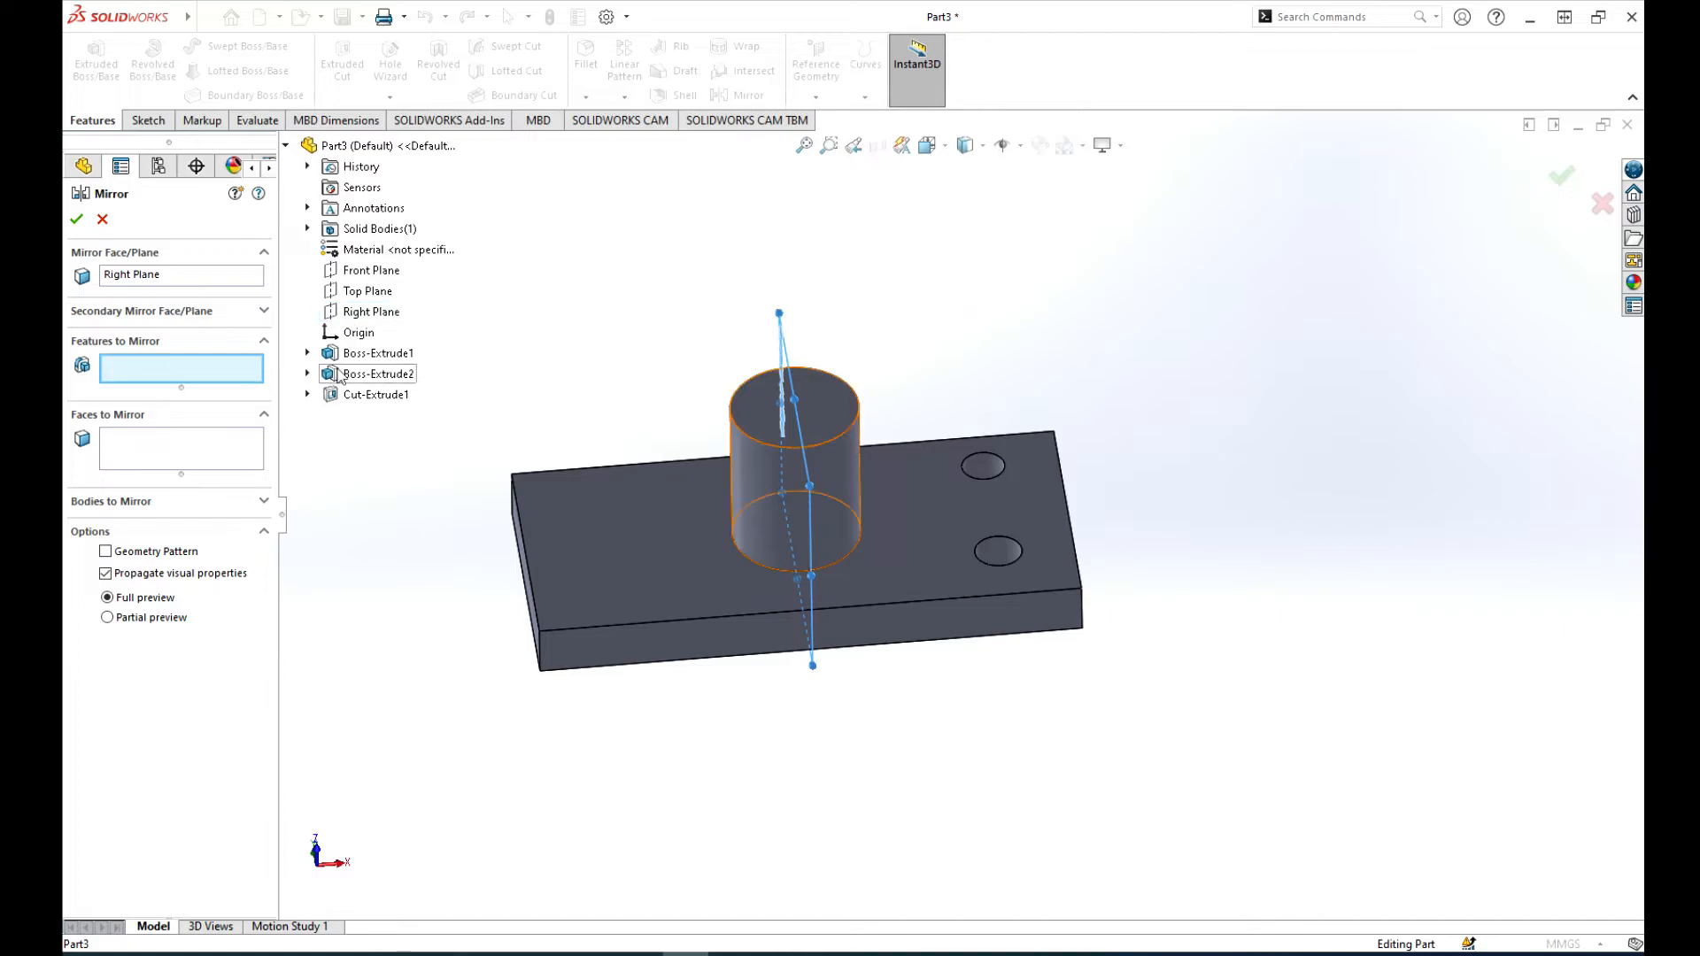
{"action": "left_click", "coordinate": [370, 396]}
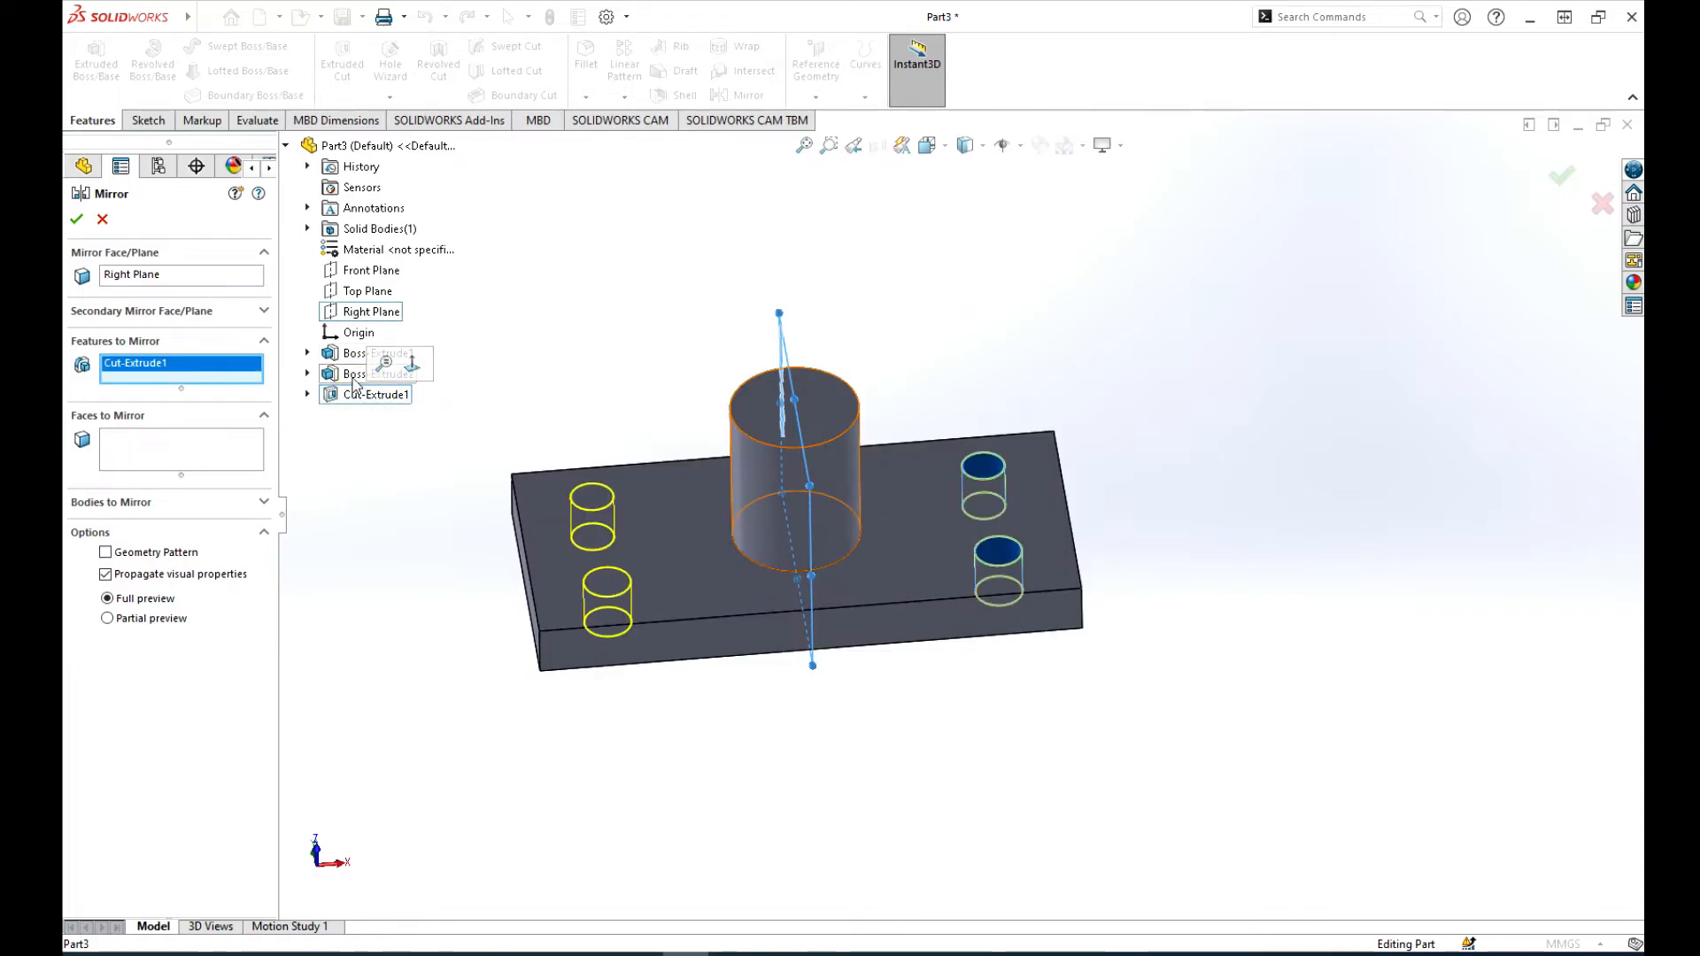
{"action": "left_click", "coordinate": [263, 416]}
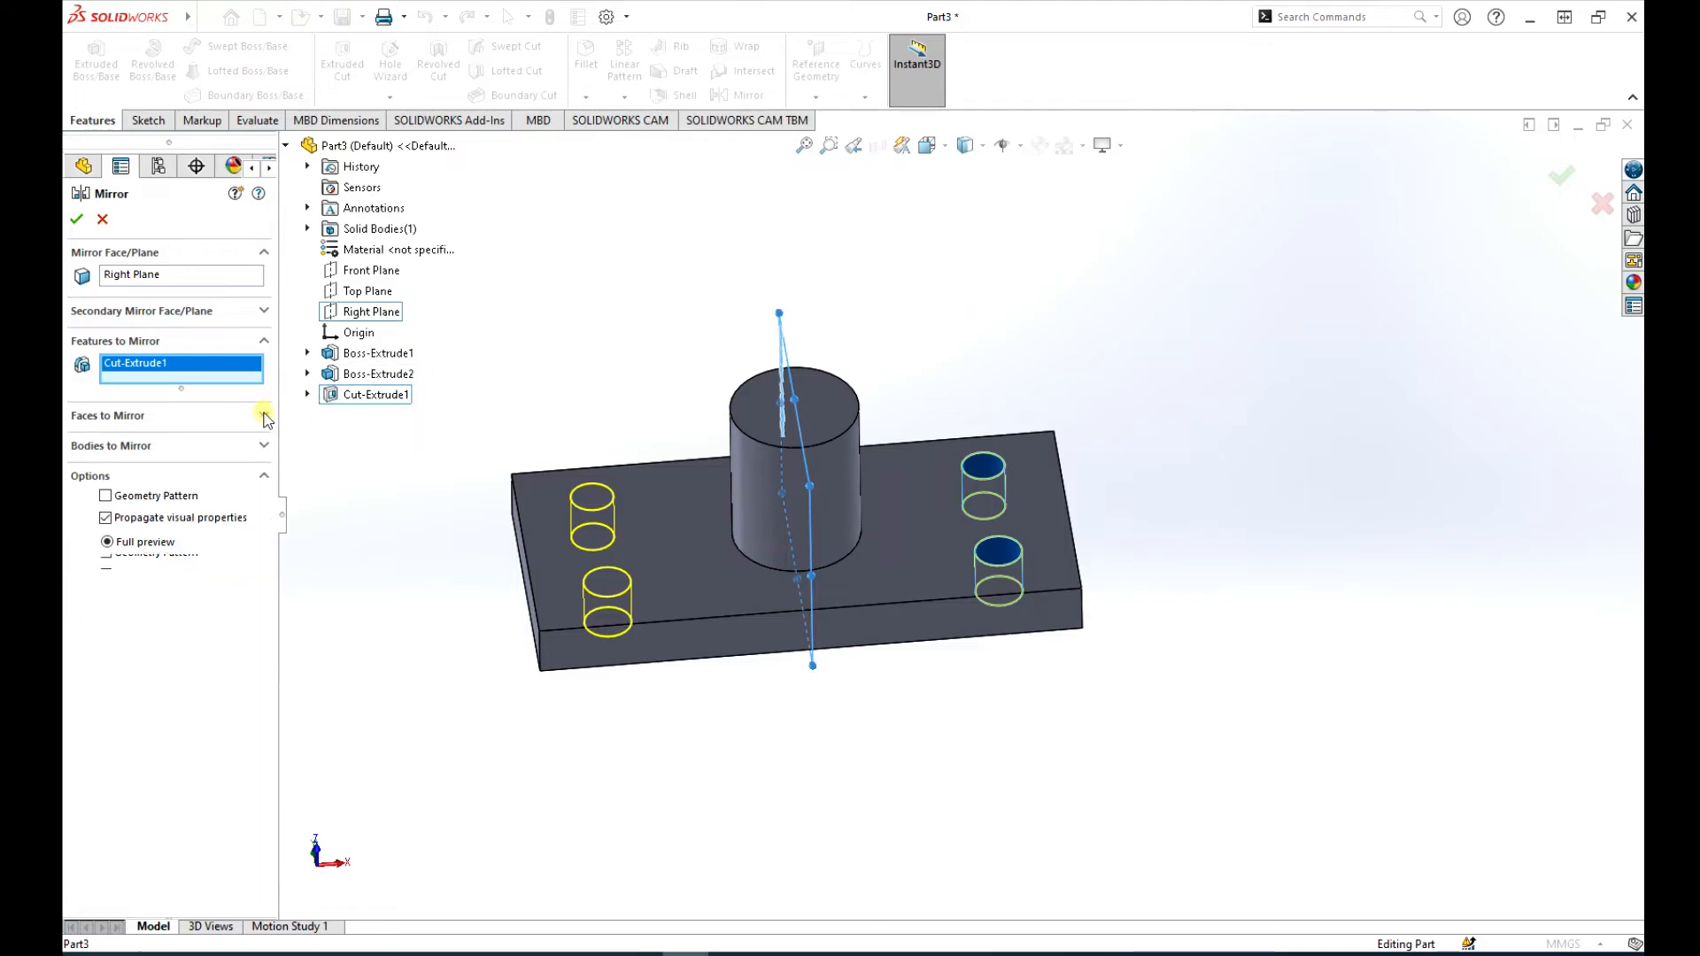
{"action": "left_click", "coordinate": [77, 222]}
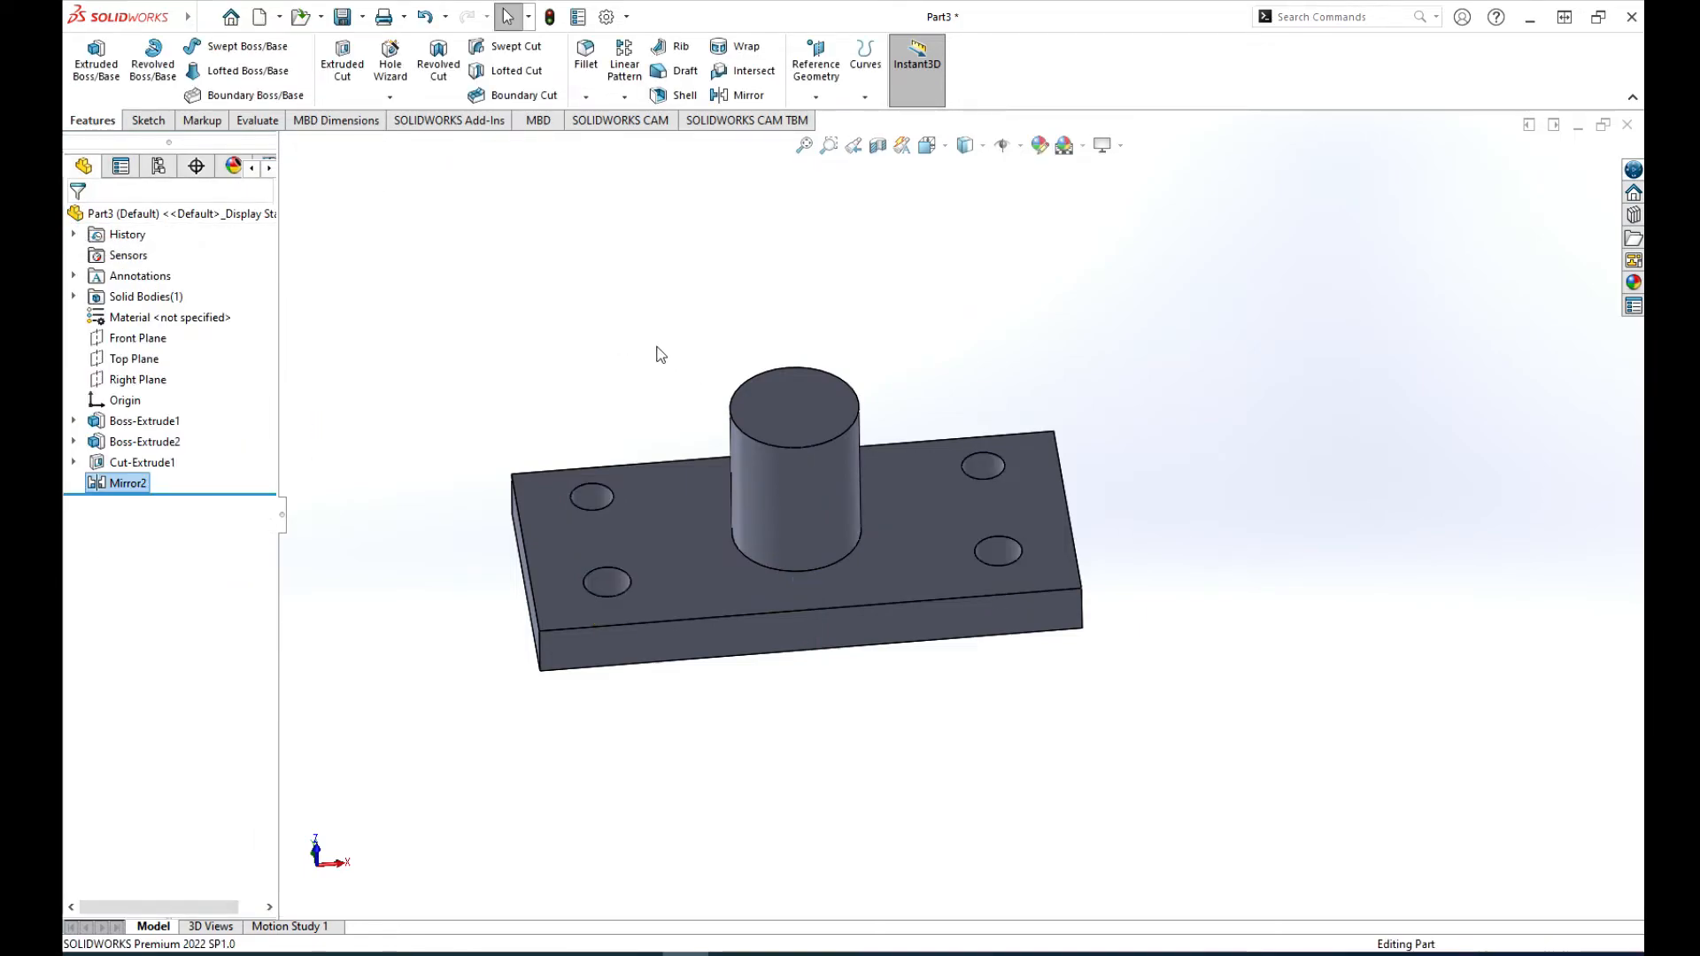
Step: Start a new mirror, clear the preselected Mirror2 feature, and set the plate's short end face beside the mirrored holes as the mirror face
{"action": "middle_click_drag", "start_coordinate": [656, 354], "coordinate": [620, 392]}
{"action": "scroll", "coordinate": [661, 403], "scroll_direction": "up", "scroll_amount": 3}
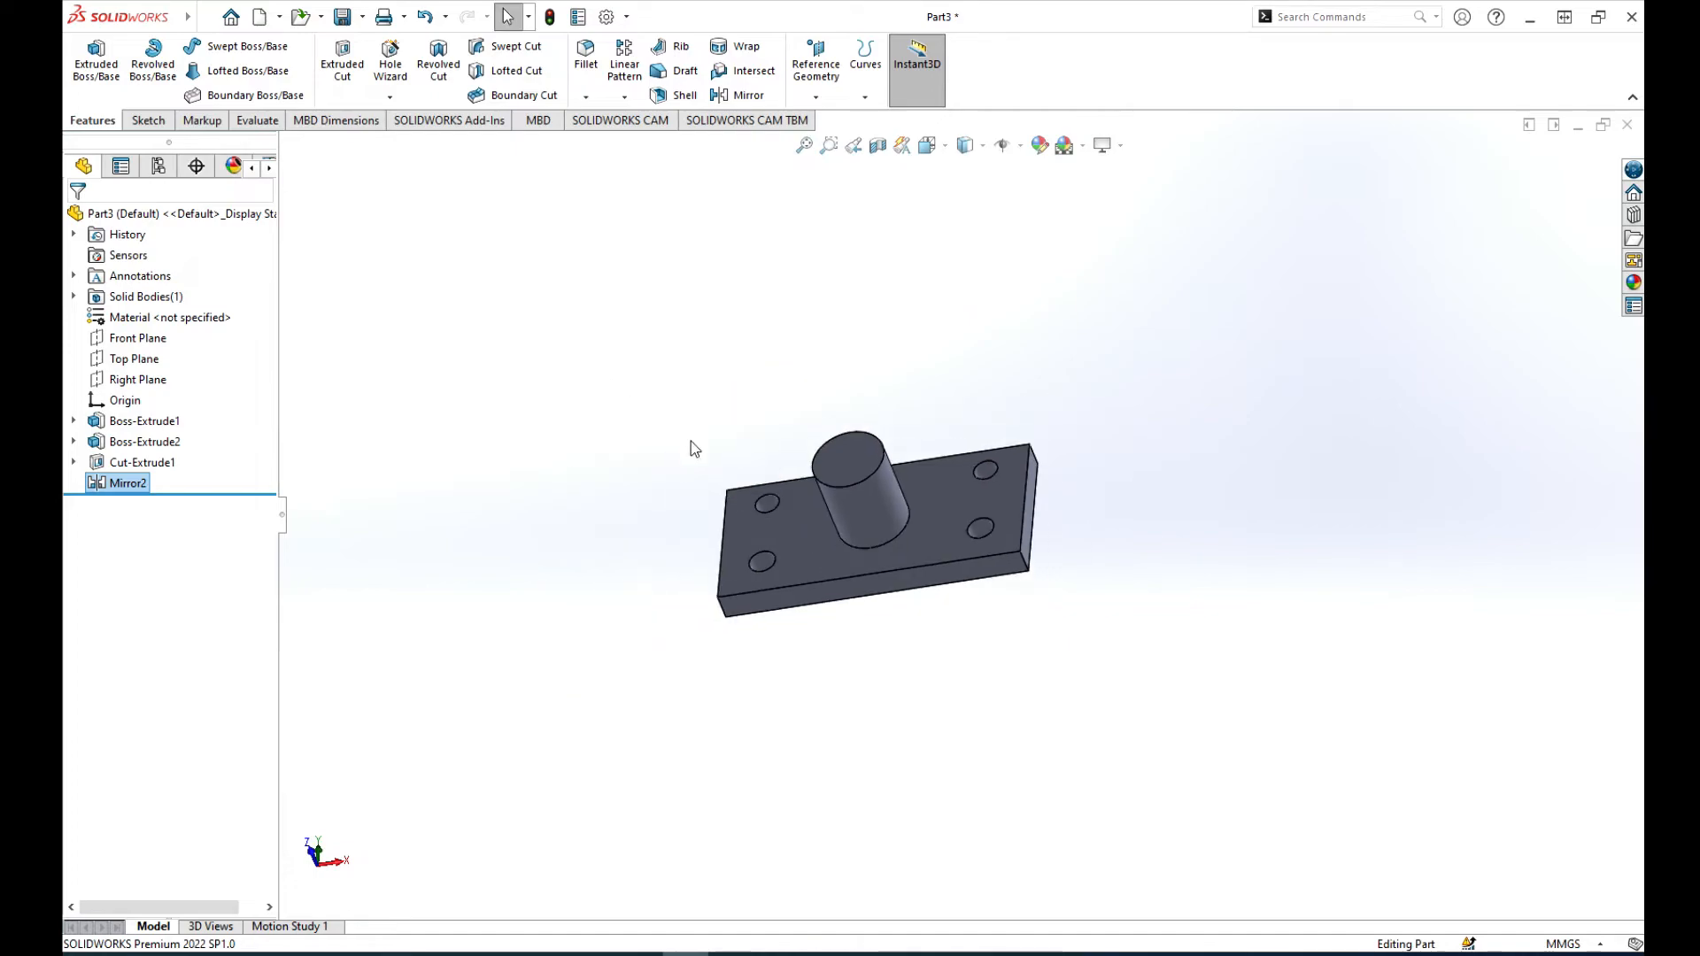
{"action": "scroll", "coordinate": [823, 544], "scroll_direction": "down", "scroll_amount": 3}
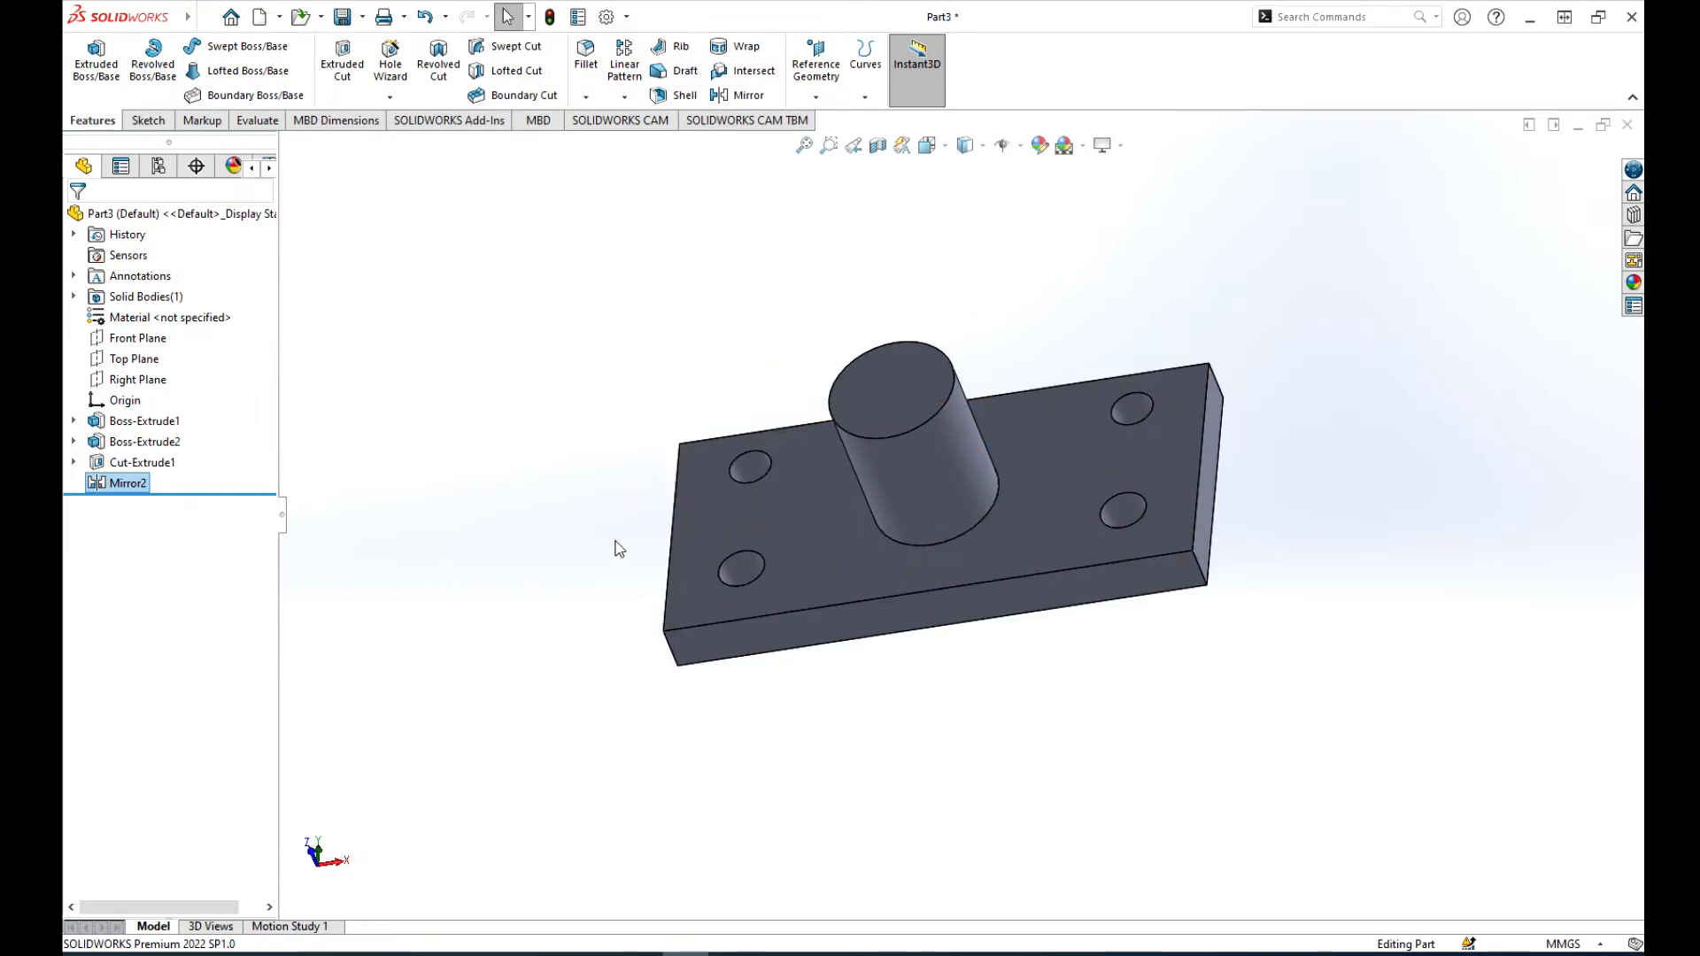
{"action": "middle_click_drag", "start_coordinate": [616, 541], "coordinate": [681, 492]}
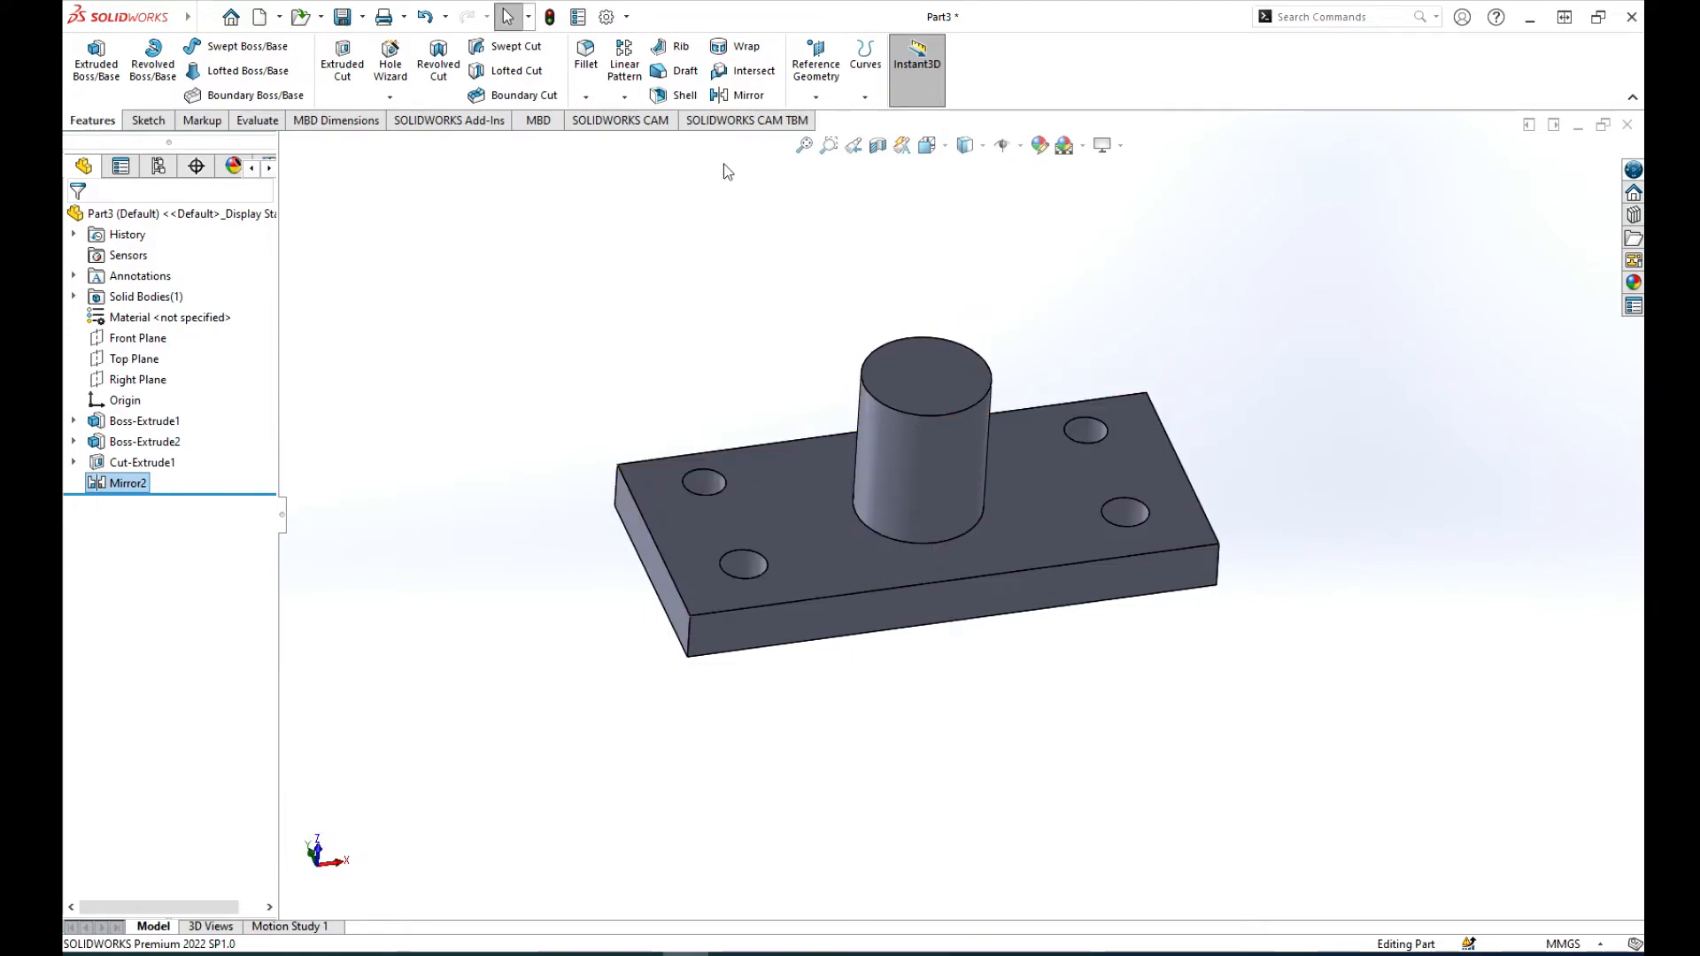
{"action": "left_click", "coordinate": [749, 95]}
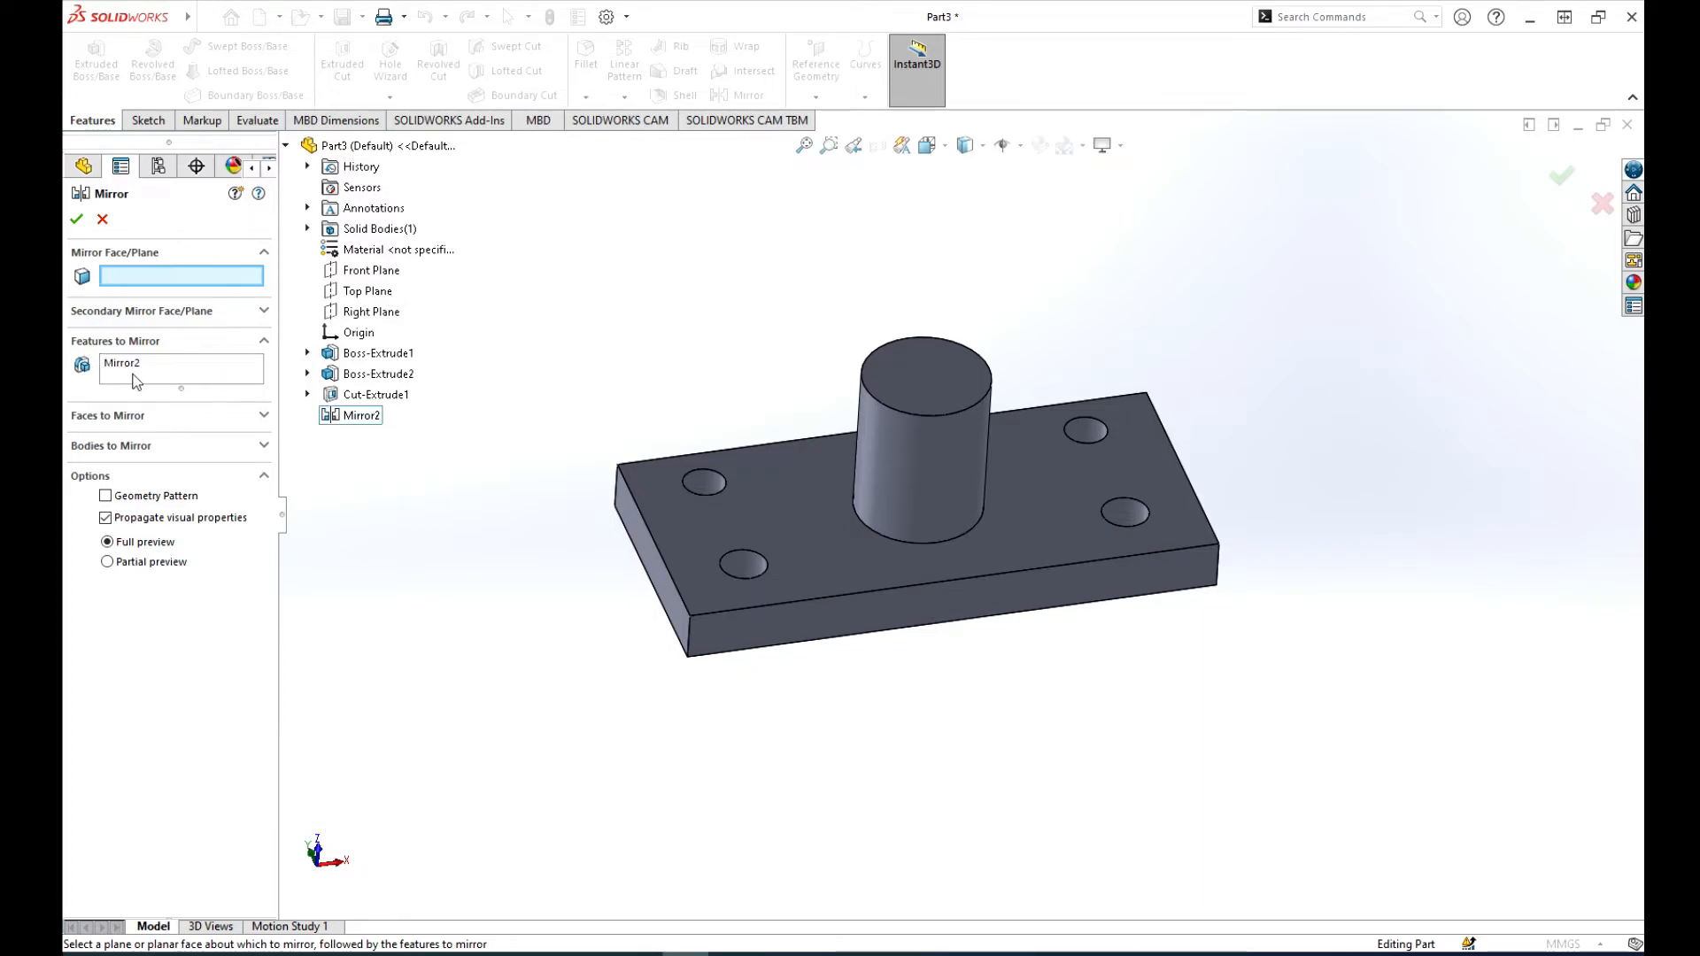
{"action": "left_click", "coordinate": [162, 371]}
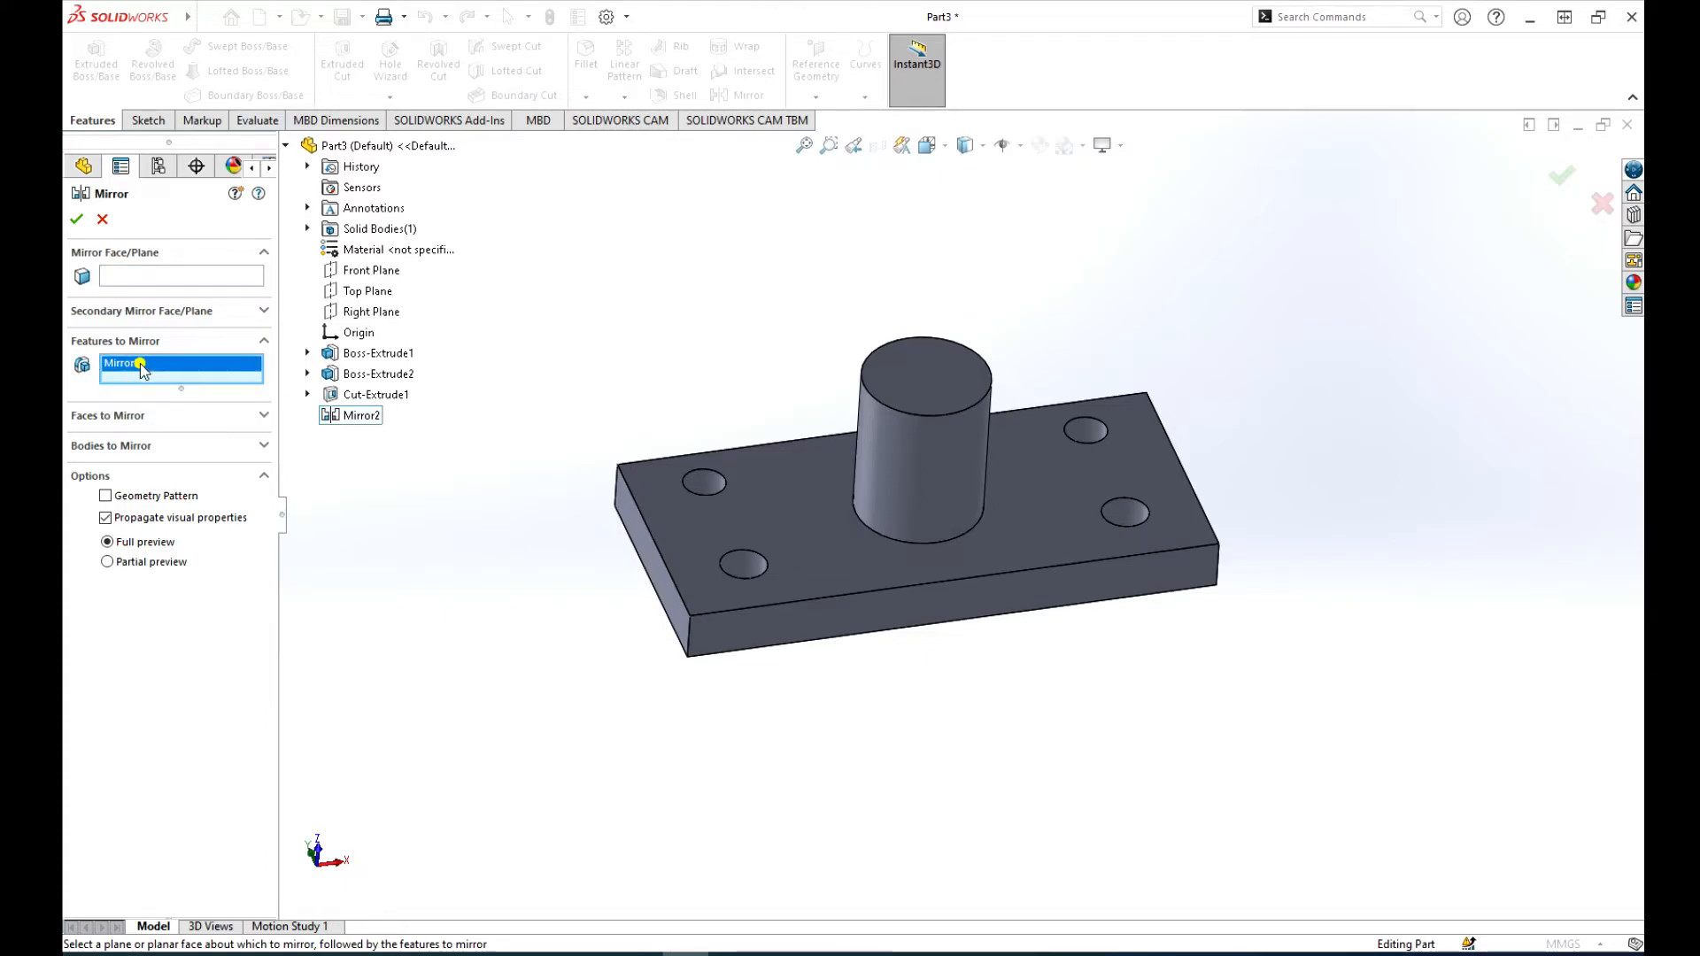
{"action": "right_click", "coordinate": [162, 366]}
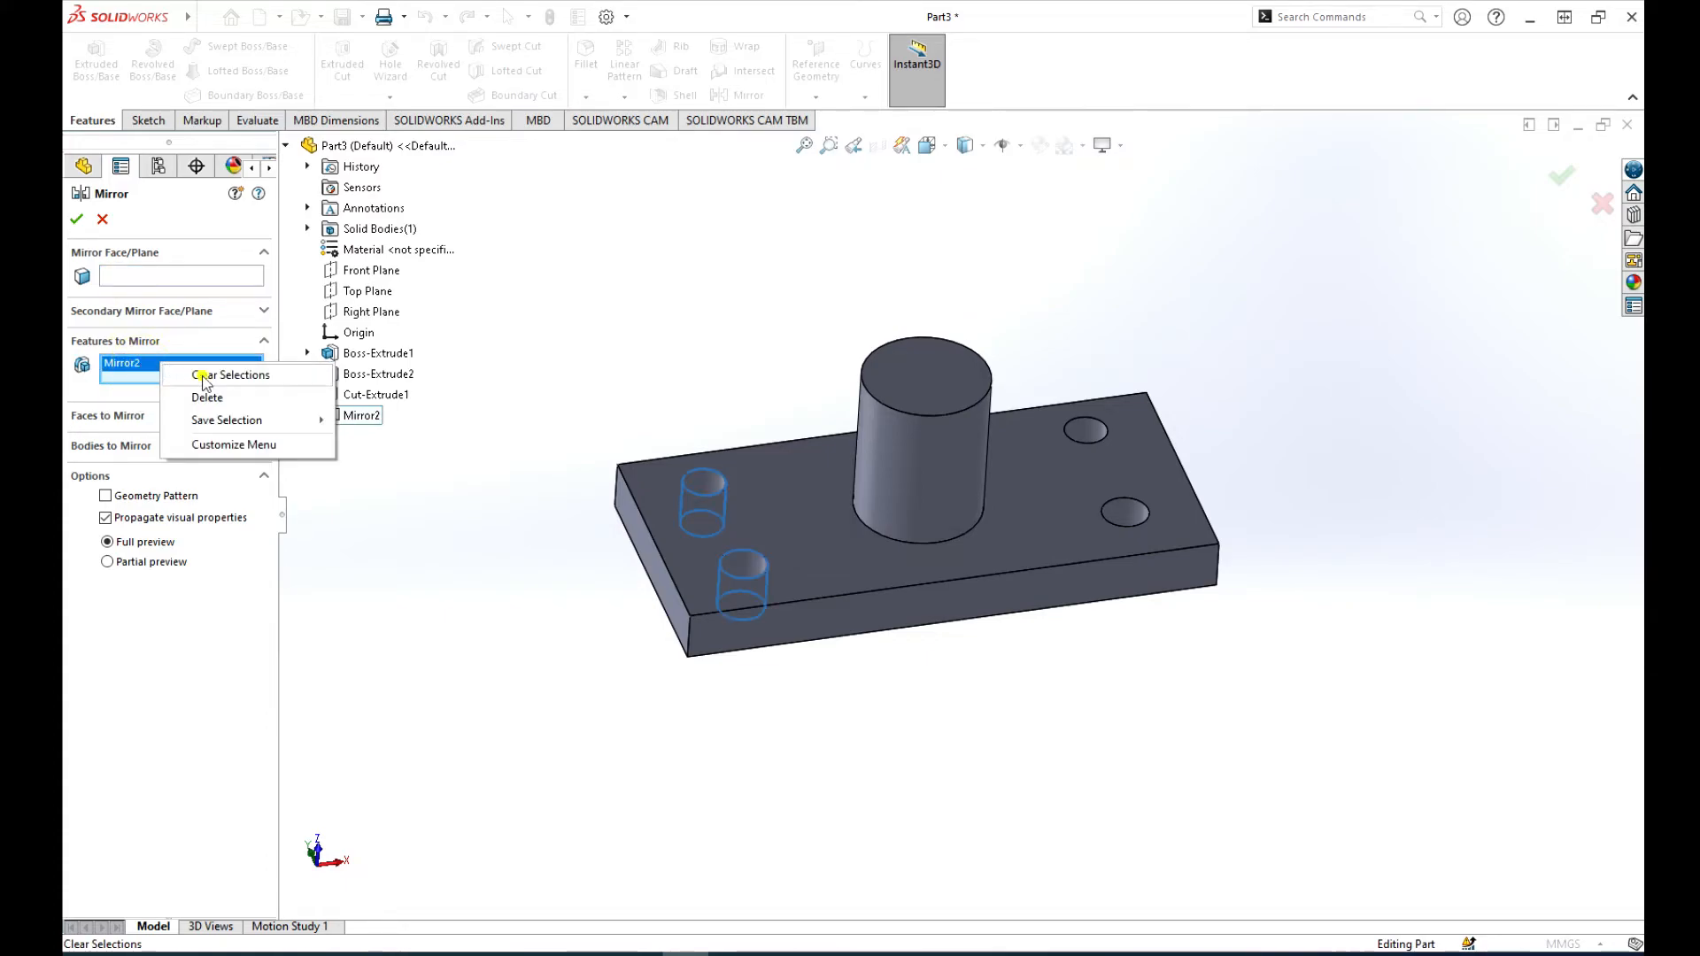
{"action": "left_click", "coordinate": [203, 378]}
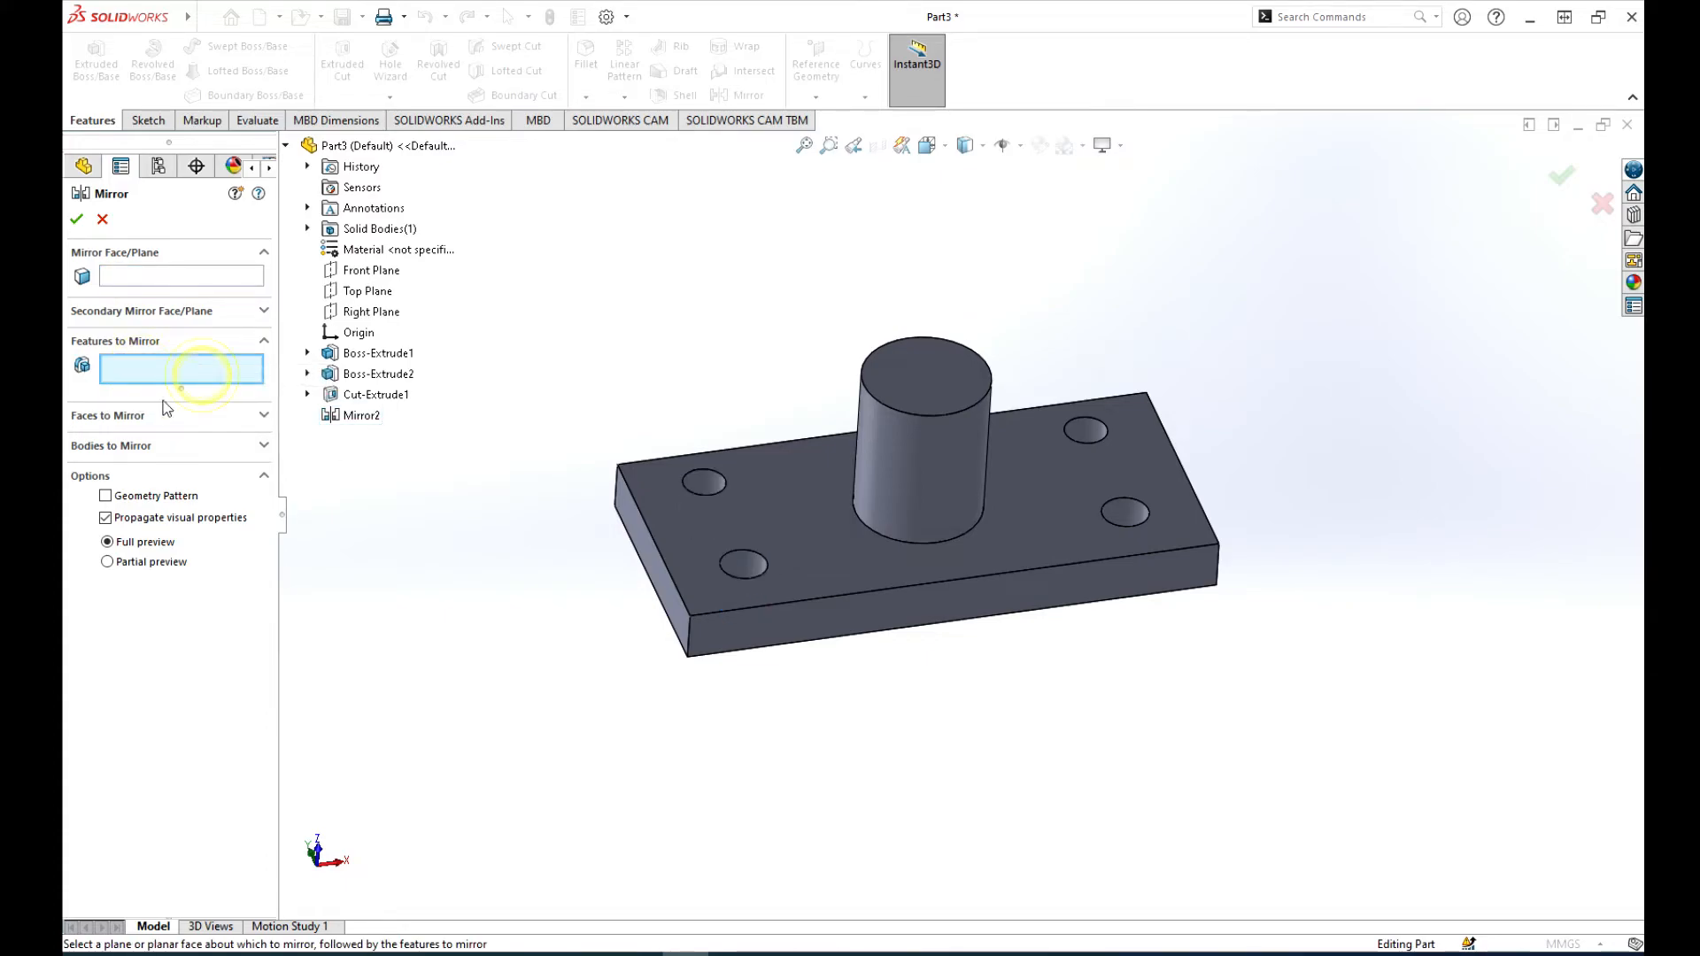
{"action": "left_click", "coordinate": [126, 276]}
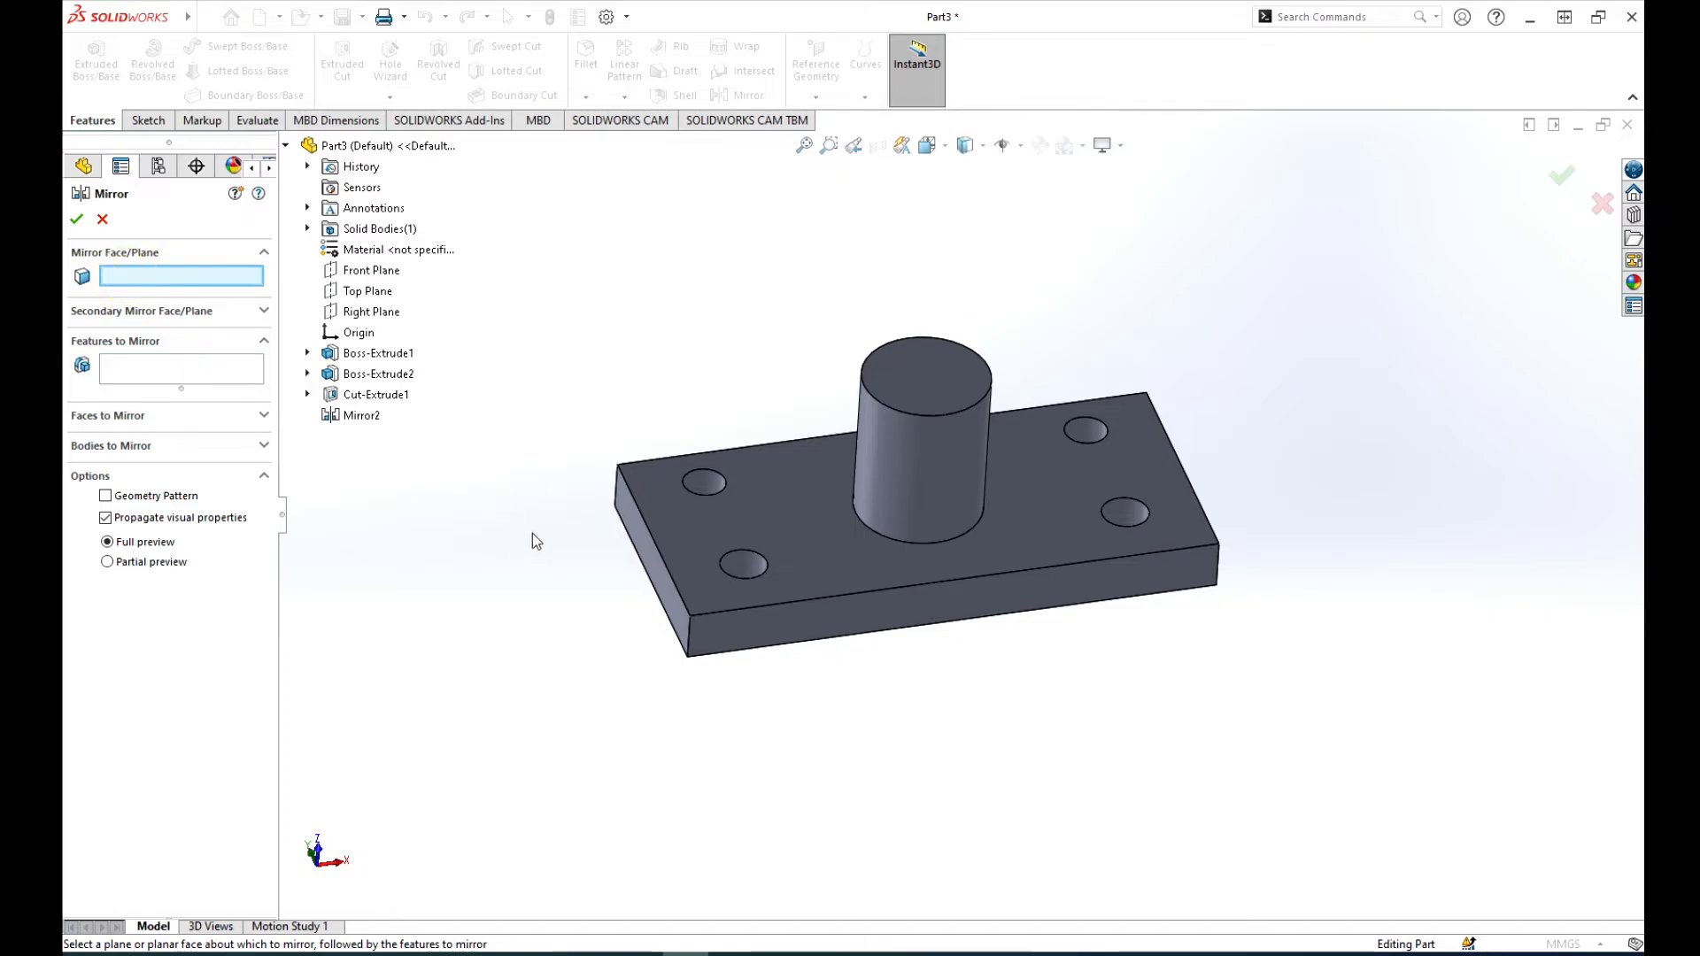
{"action": "left_click", "coordinate": [649, 562]}
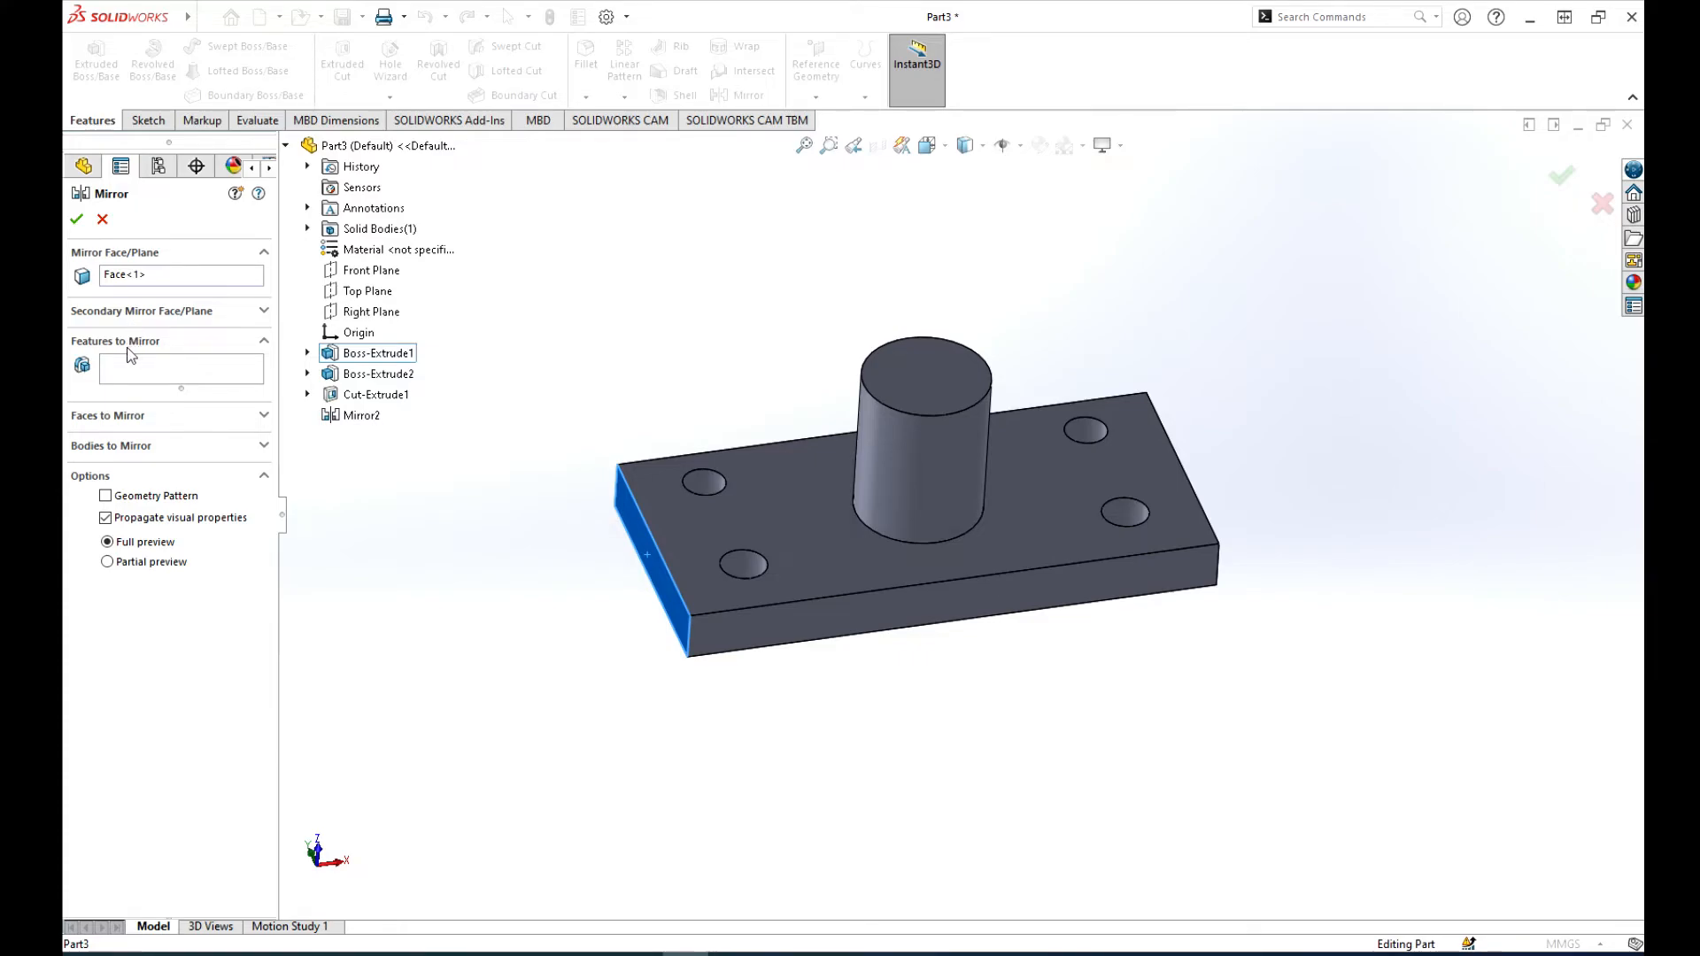
Step: Mirror the whole plate body with its boss and holes about the selected end face, with Merge solids on
{"action": "left_click", "coordinate": [265, 341]}
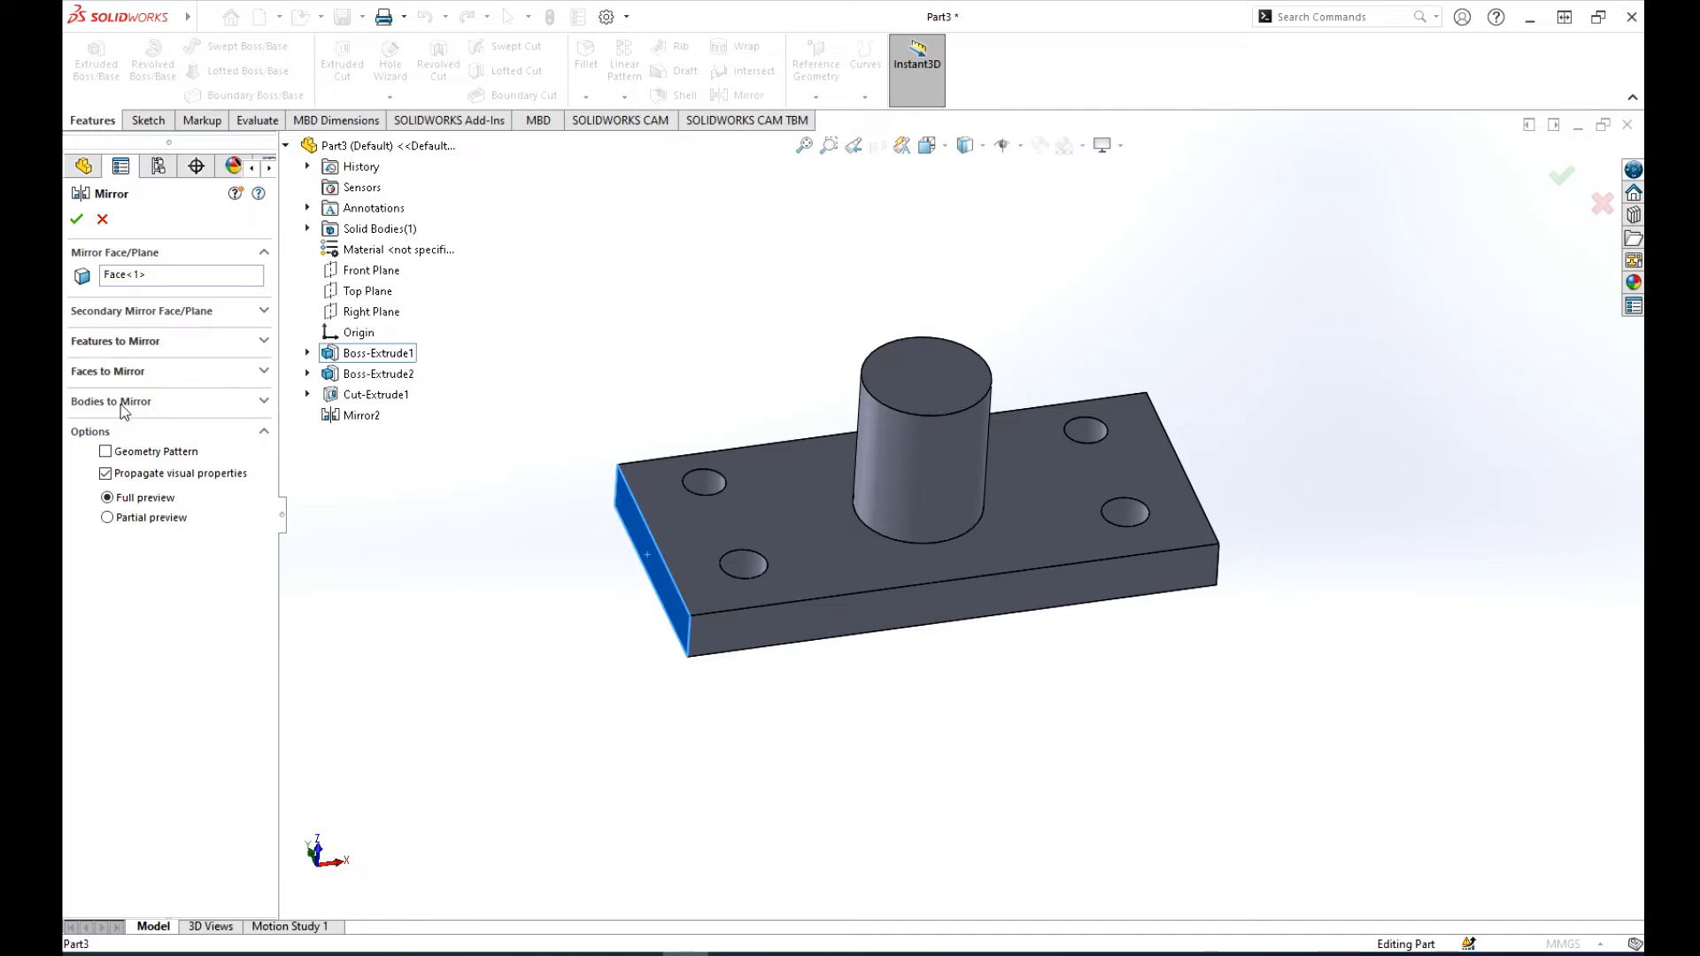
{"action": "left_click", "coordinate": [264, 403]}
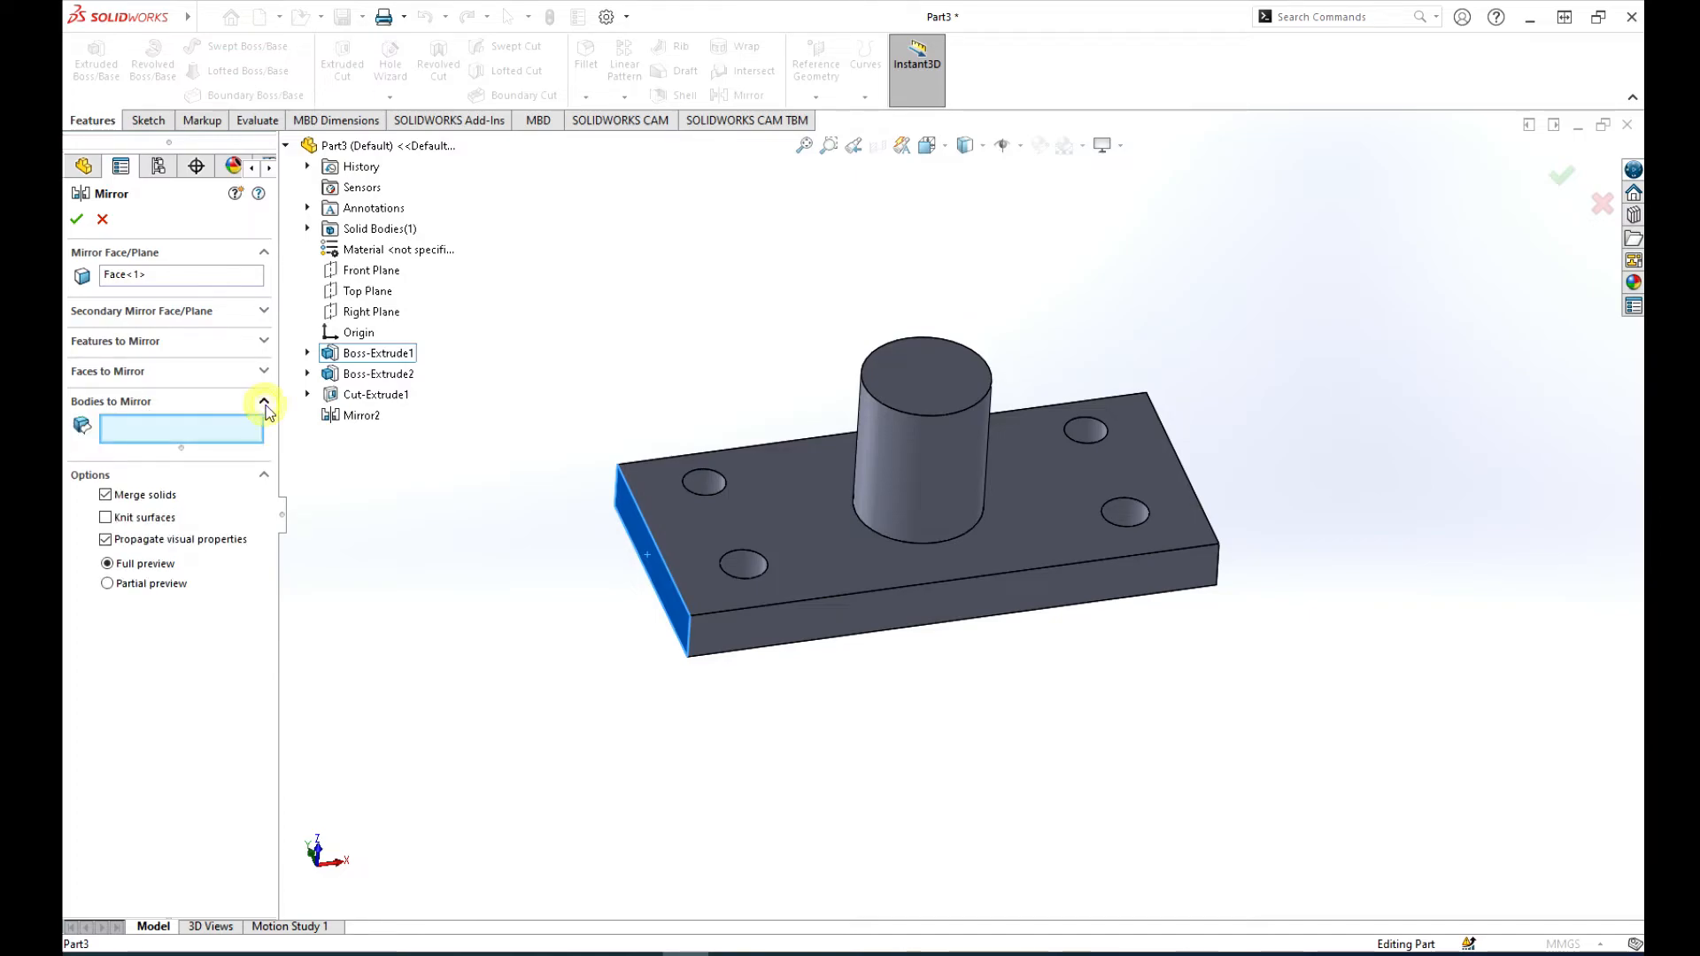
{"action": "left_click", "coordinate": [810, 558]}
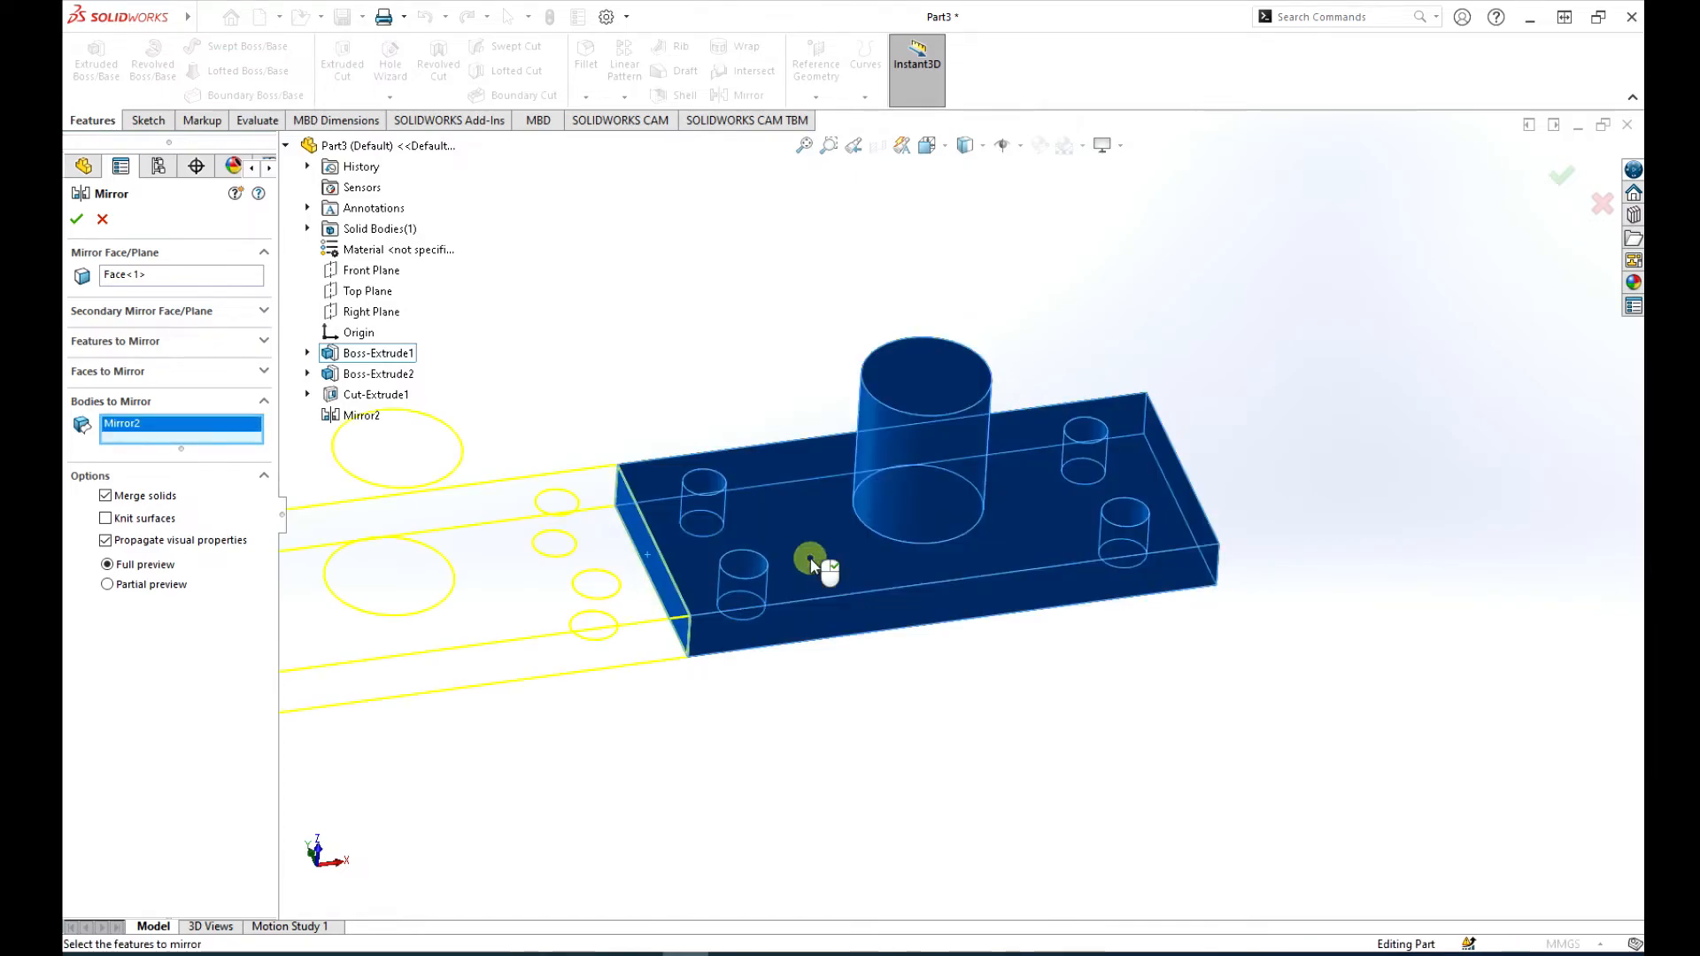
{"action": "scroll", "coordinate": [751, 434], "scroll_direction": "up", "scroll_amount": 4}
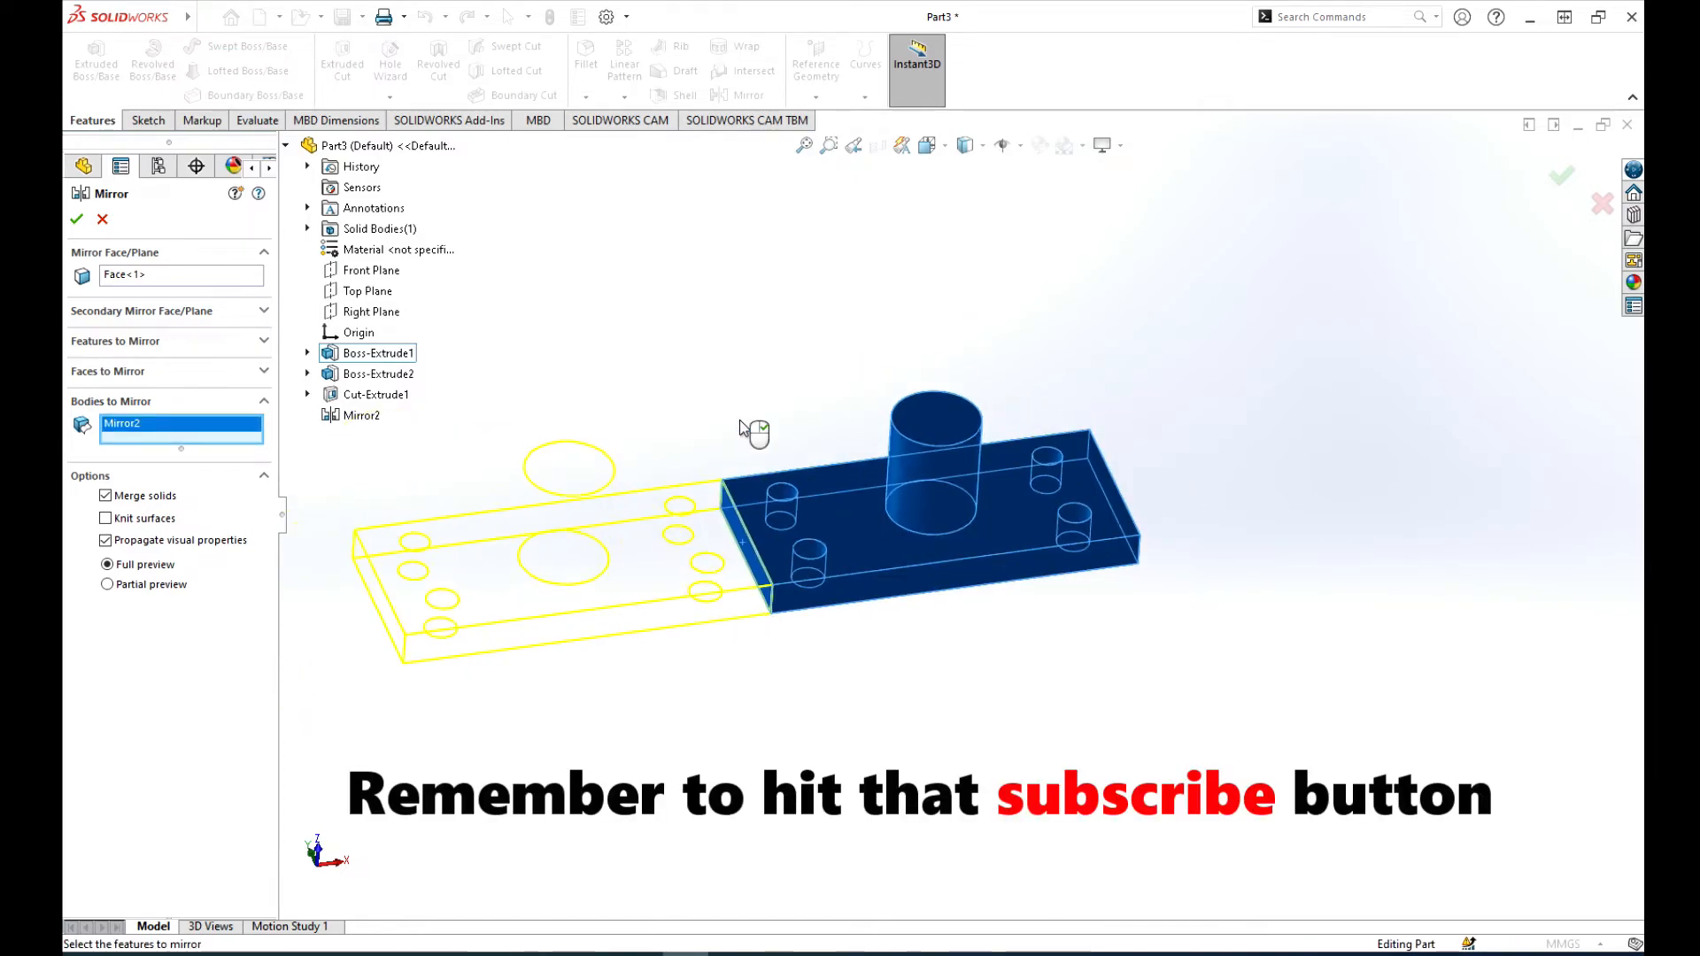
{"action": "left_click", "coordinate": [78, 220]}
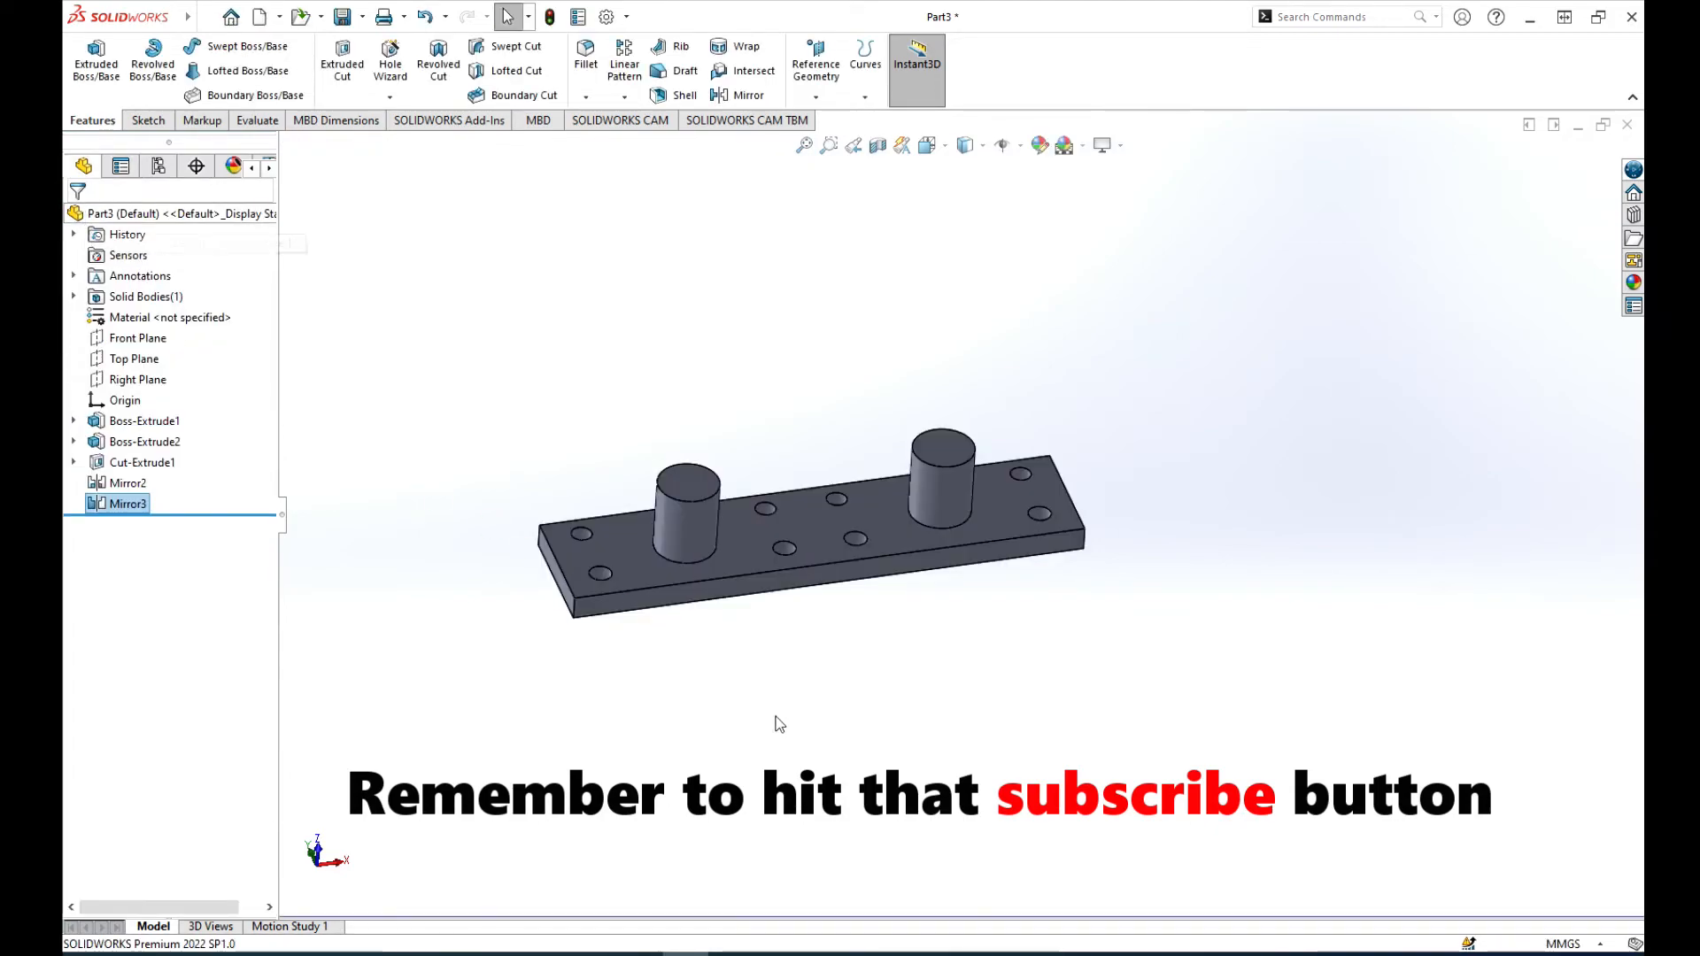
{"action": "middle_click_drag", "start_coordinate": [858, 732], "coordinate": [796, 671]}
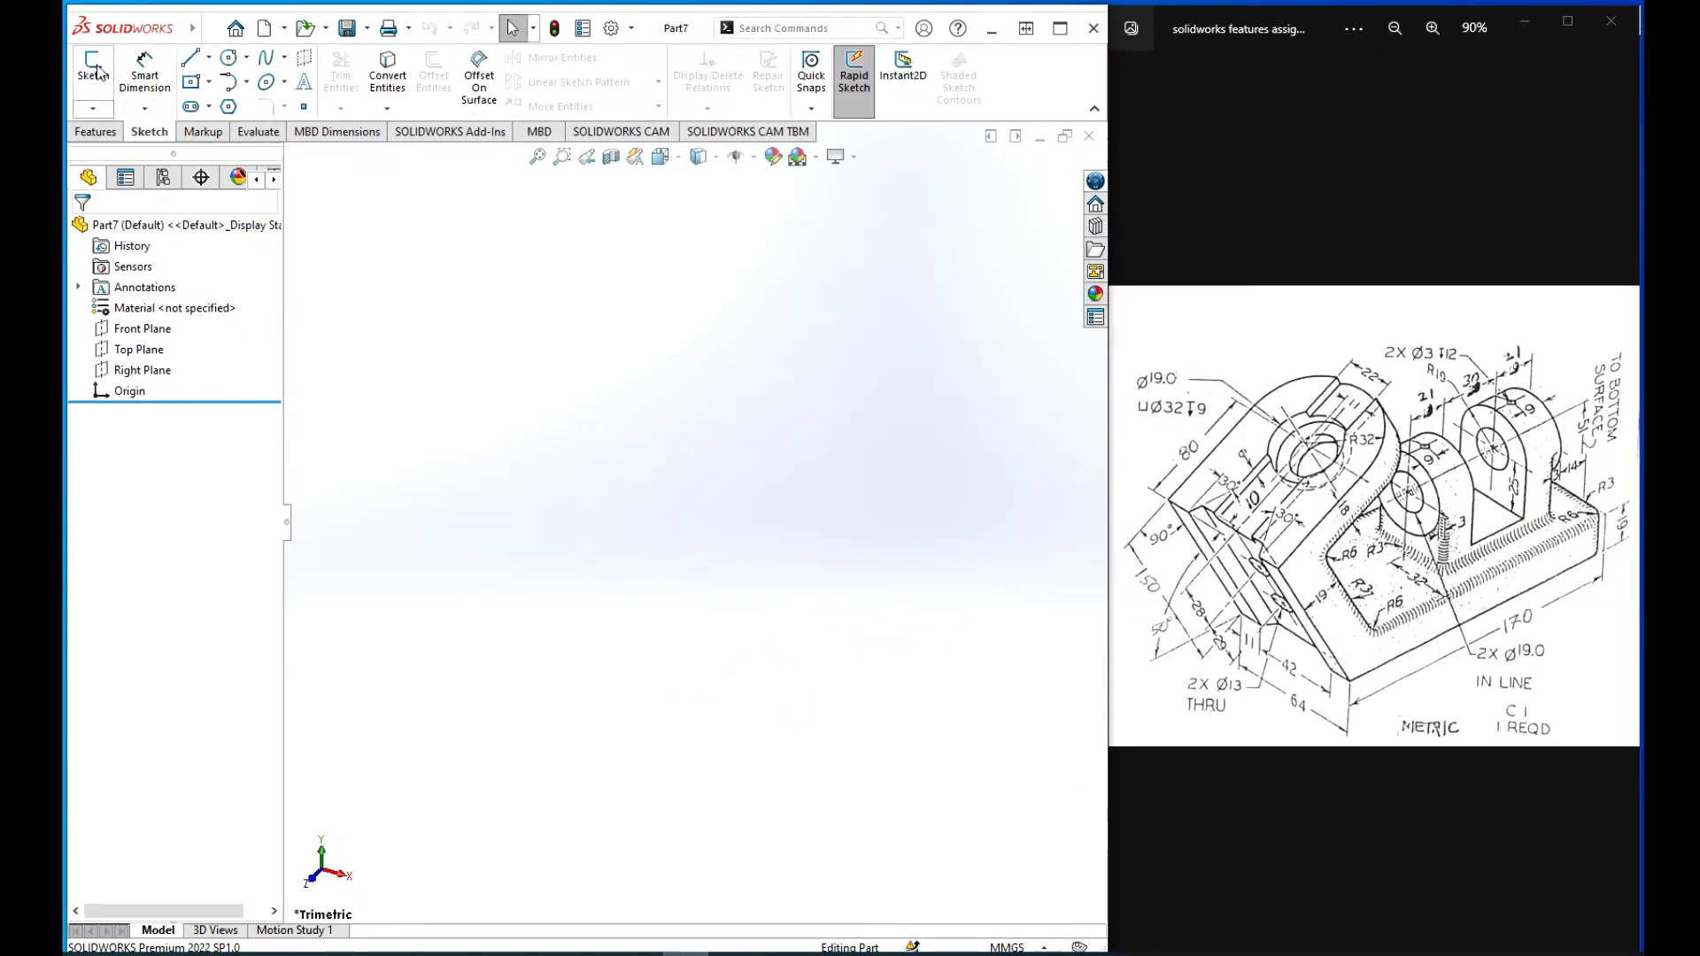
Step: Start a Front Plane sketch in Part7 and draw the base's bottom line about 104 mm from the origin, its vertical end, and its top line
{"action": "left_click", "coordinate": [92, 66]}
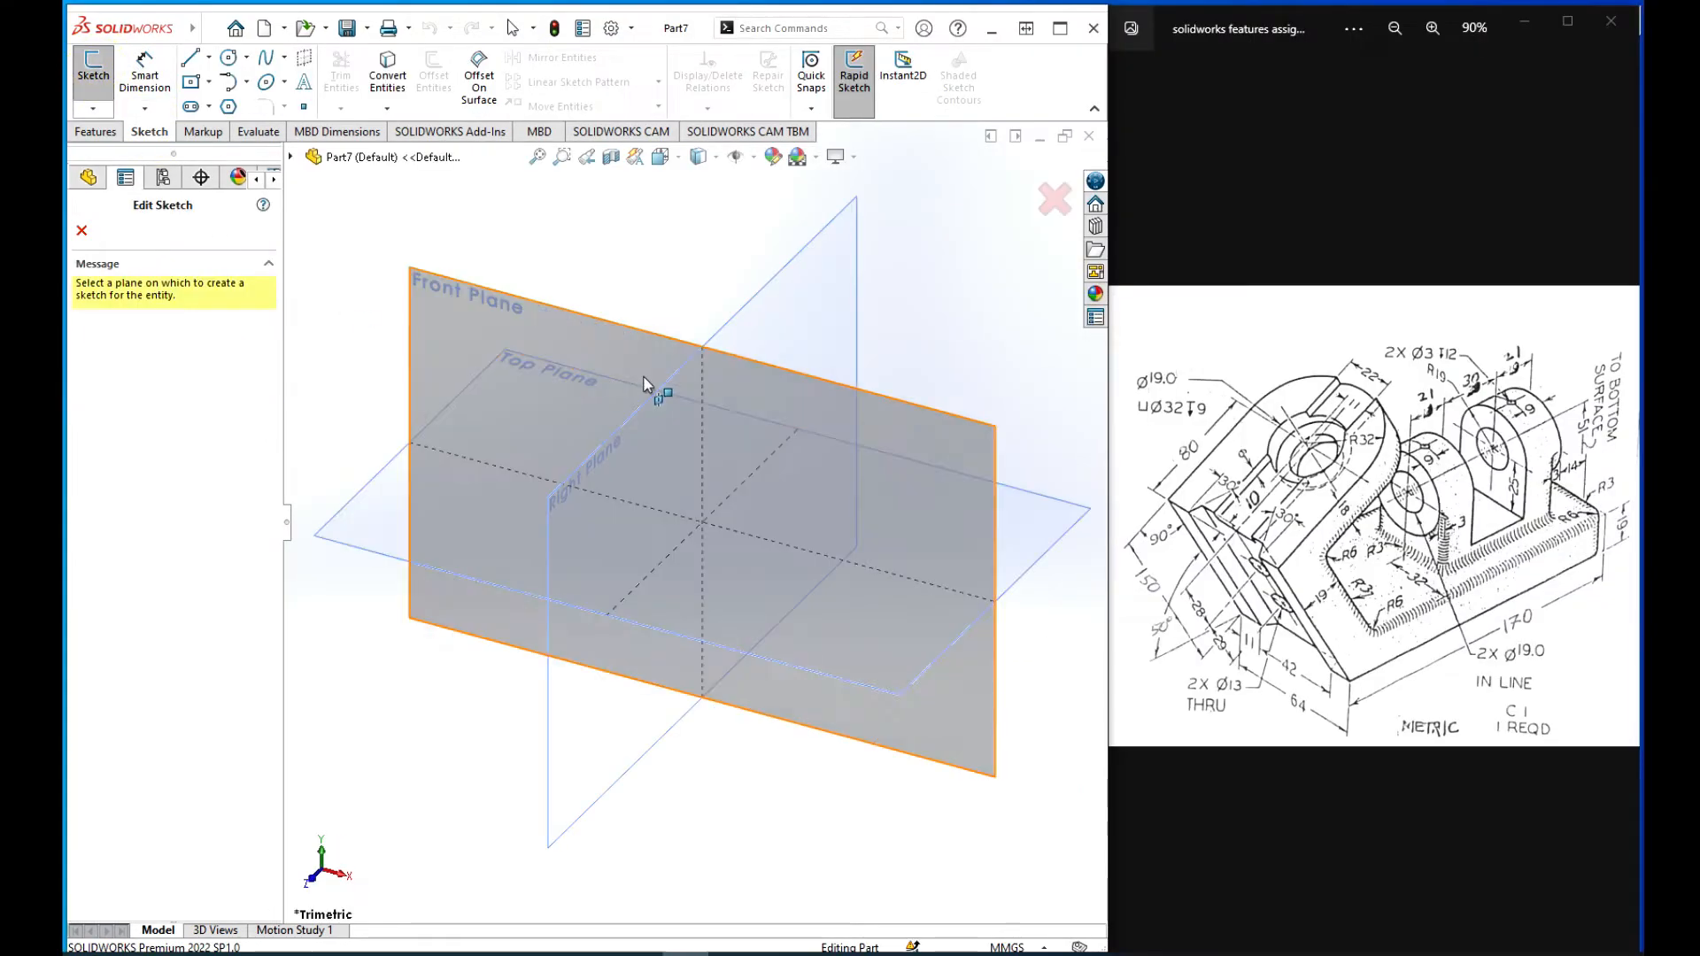
{"action": "left_click", "coordinate": [581, 335]}
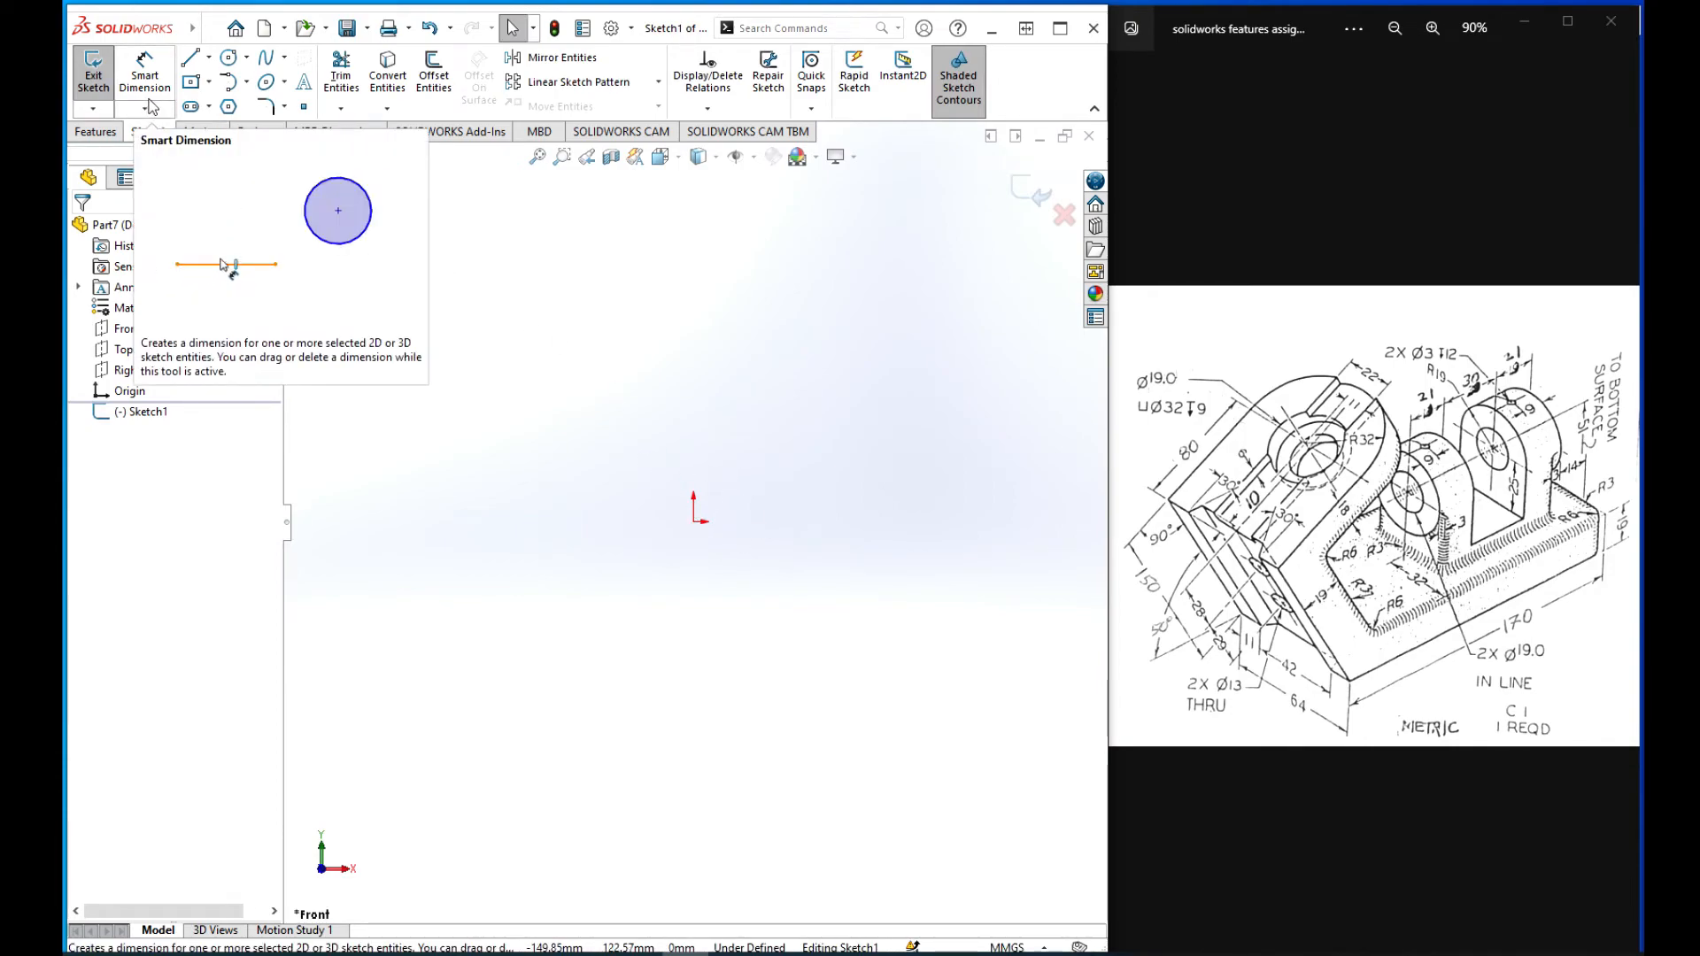
{"action": "left_click", "coordinate": [190, 58]}
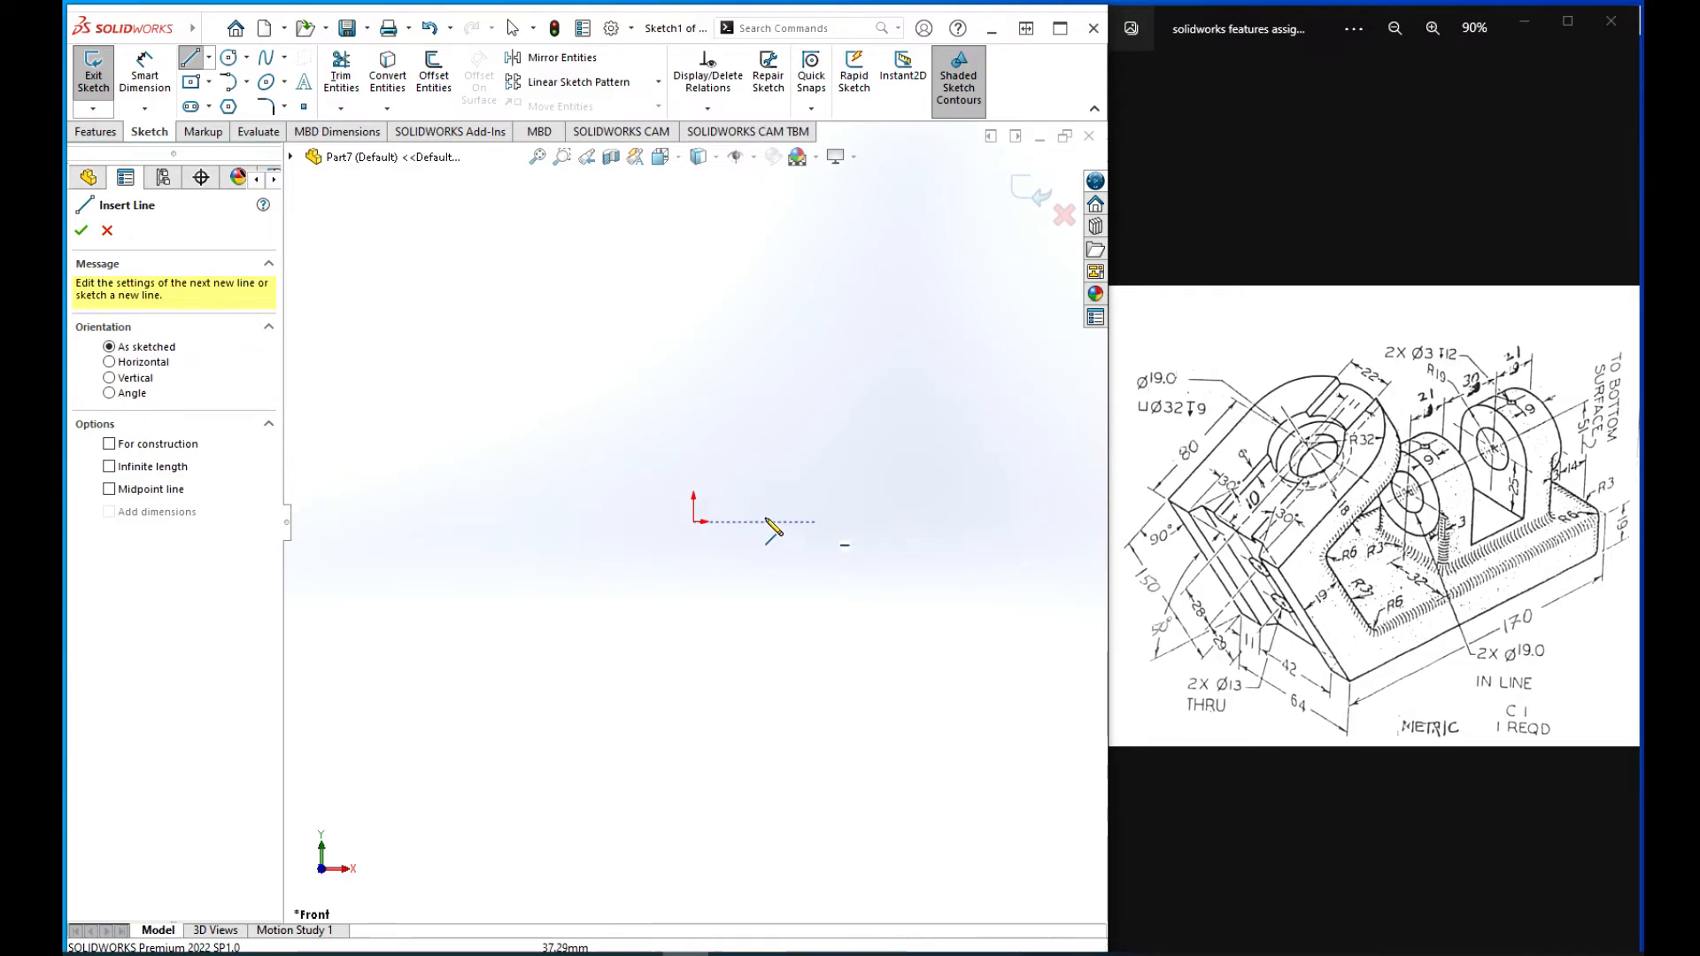
{"action": "left_click", "coordinate": [693, 522]}
{"action": "left_click", "coordinate": [865, 510]}
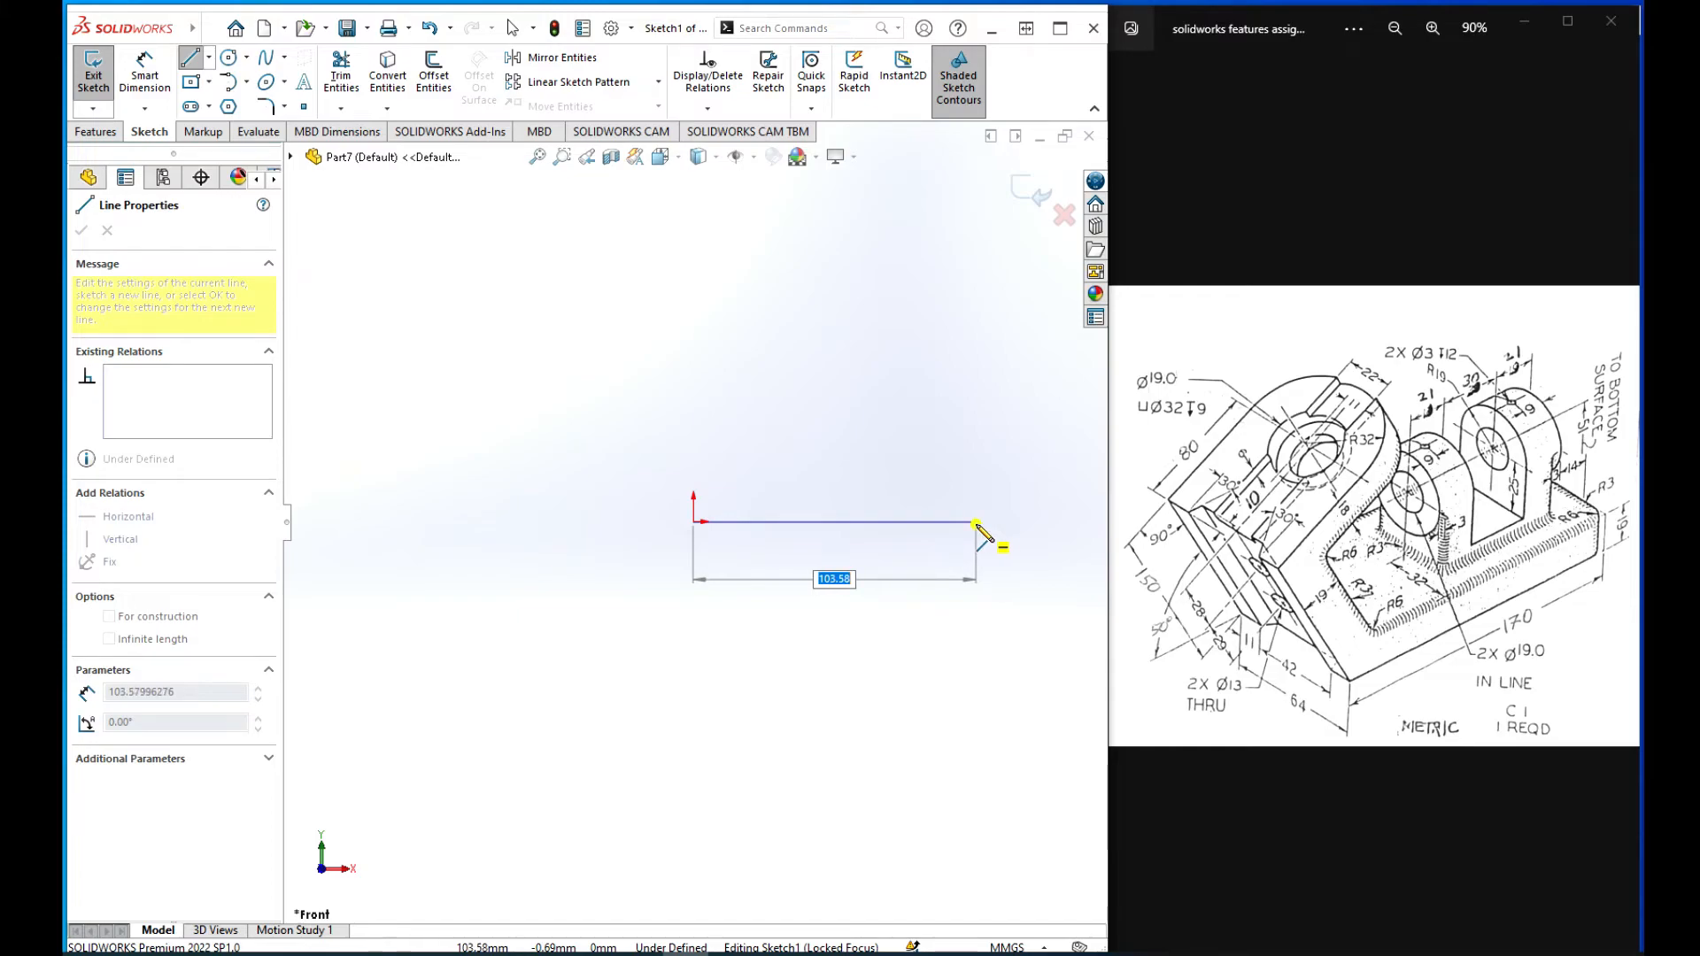
{"action": "left_click", "coordinate": [977, 521]}
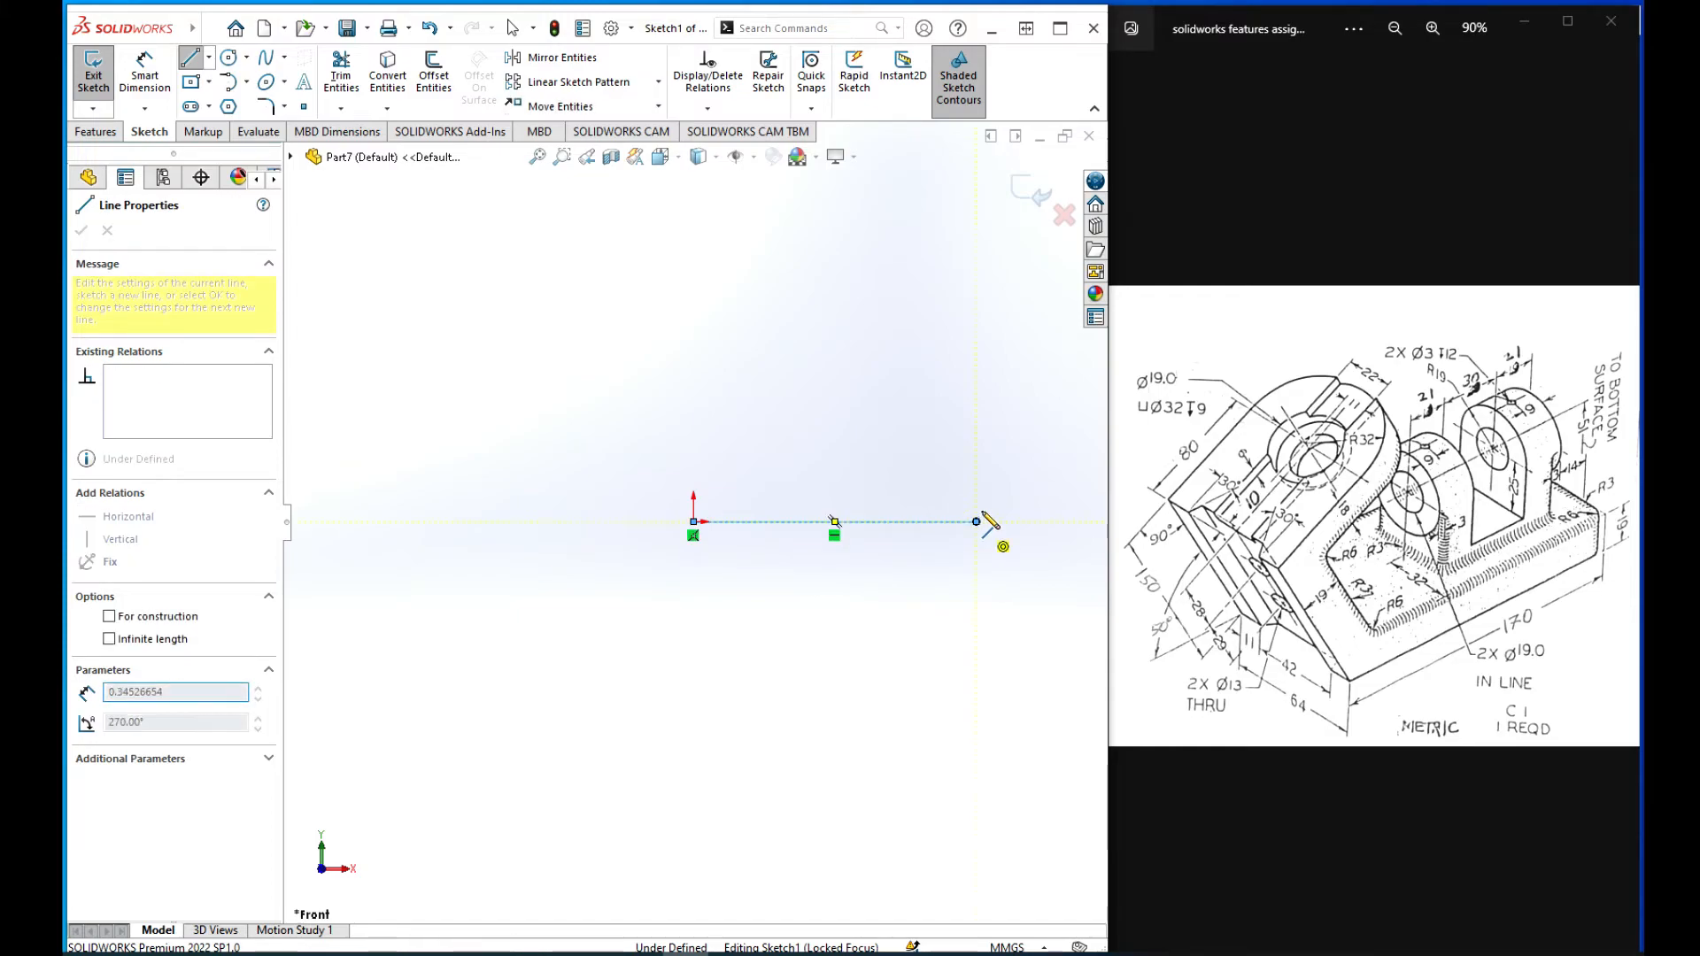
{"action": "left_click", "coordinate": [977, 464]}
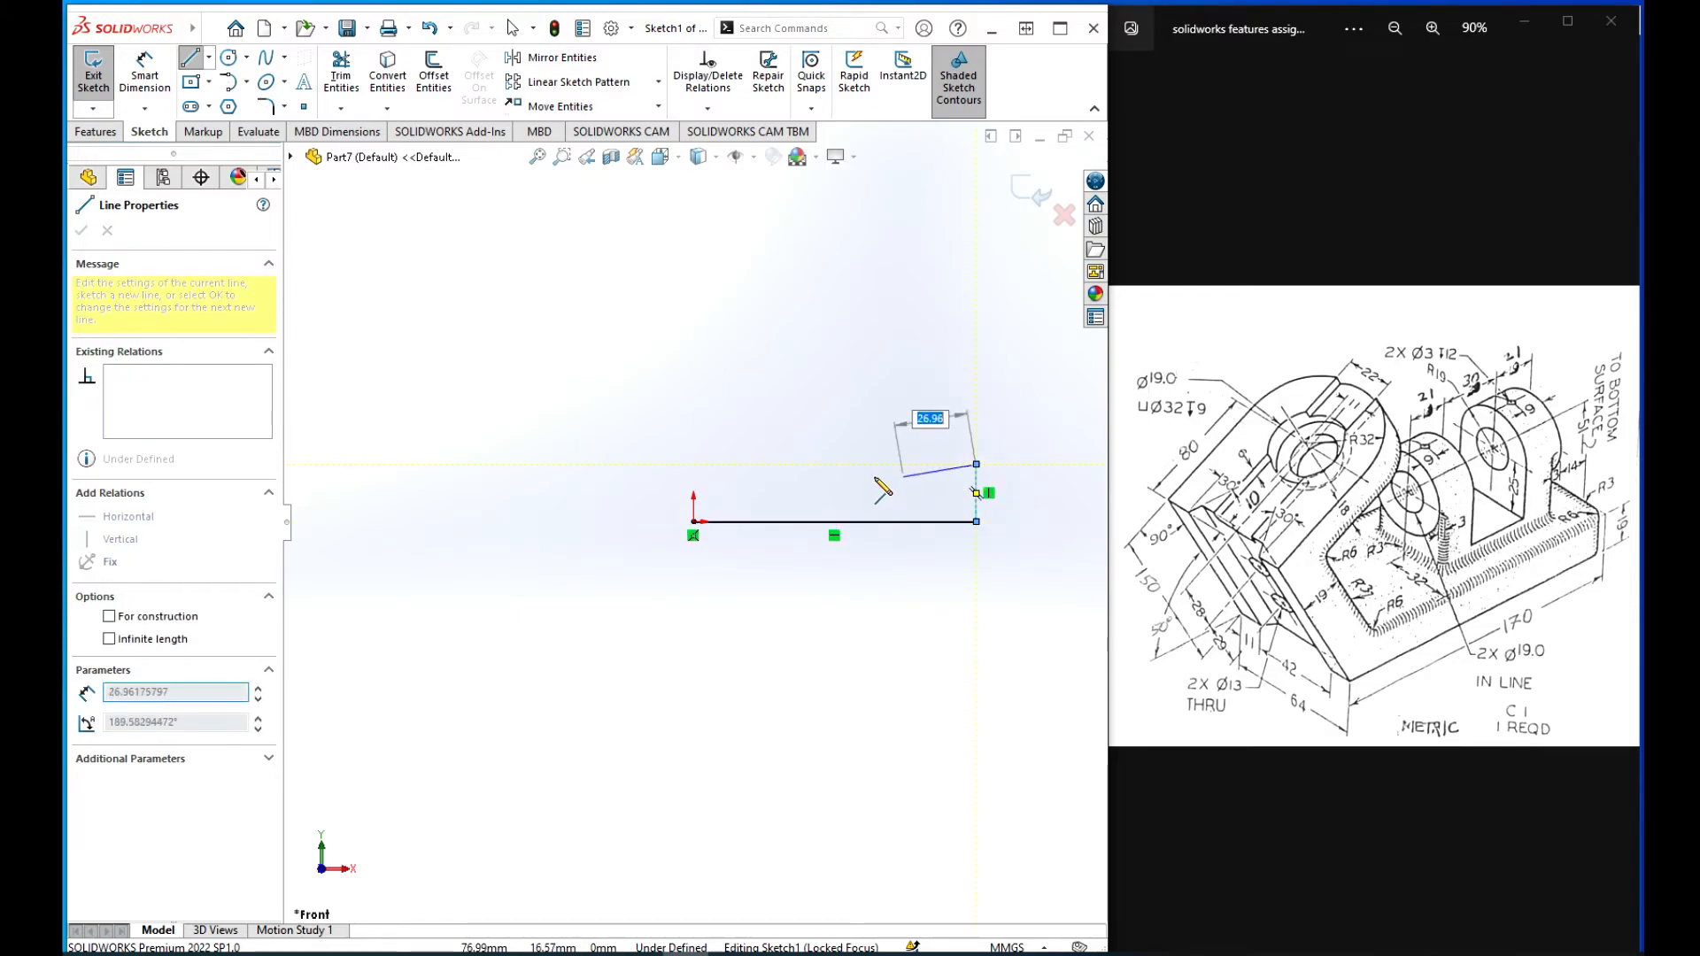
{"action": "left_click", "coordinate": [742, 464]}
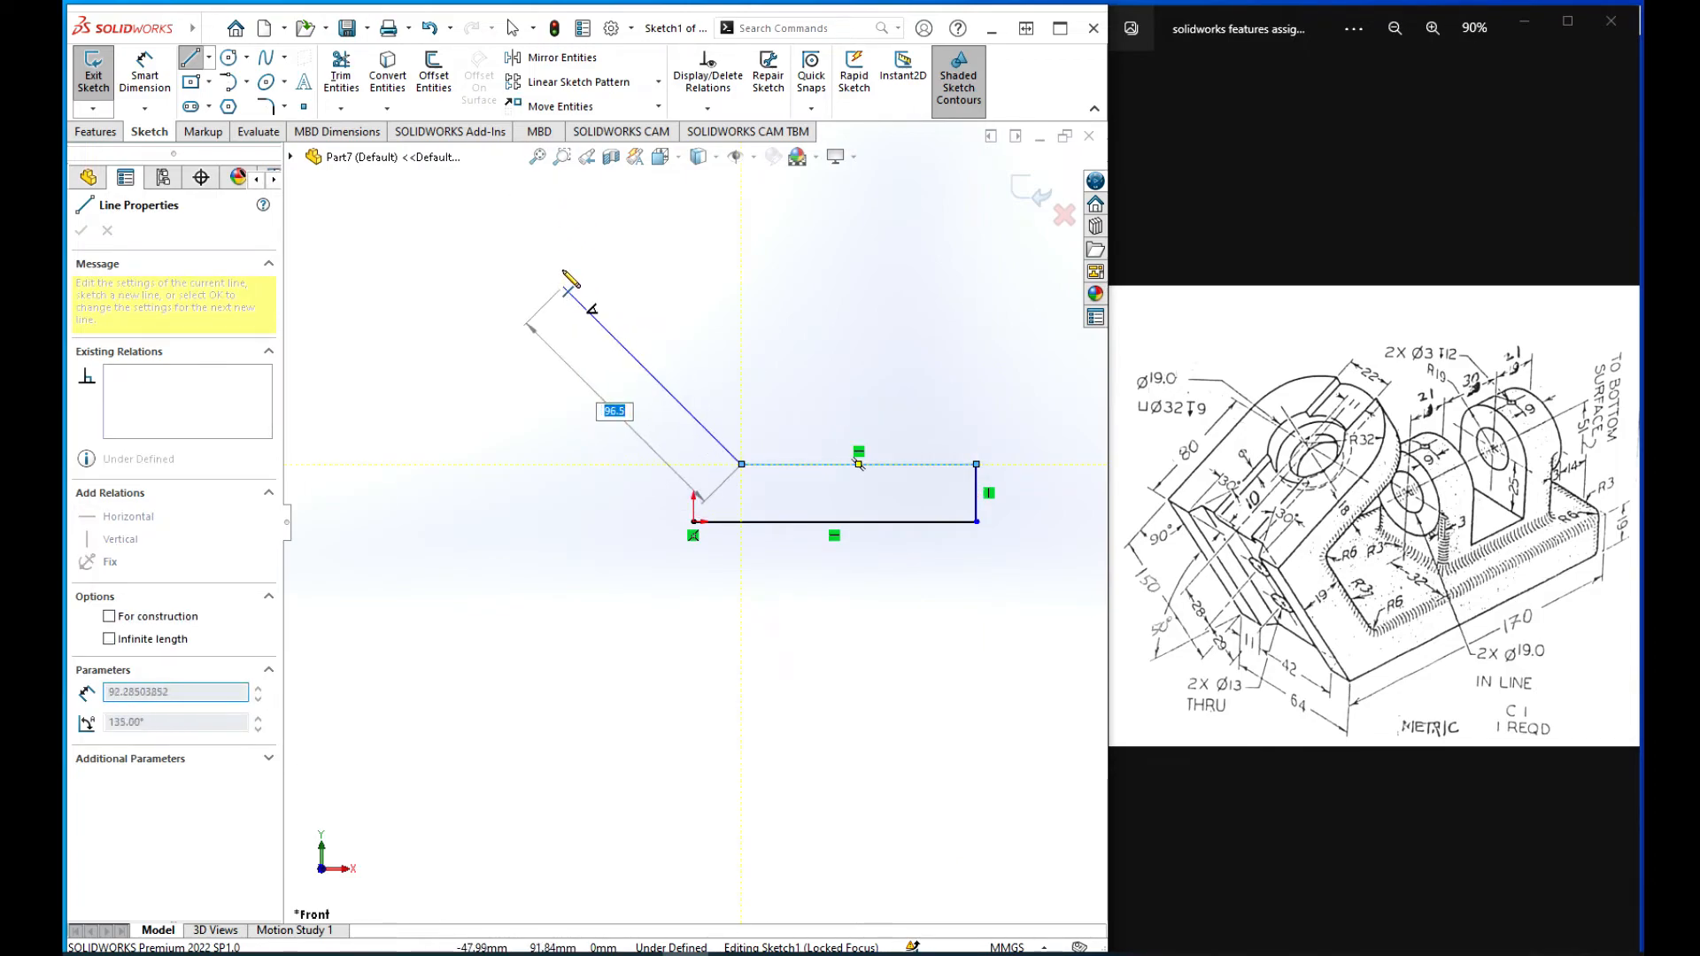
Step: Draw the slanted arm from the base's top line, with a perpendicular inner line about 116 mm and outer line about 184 mm, closing at the origin
{"action": "left_click", "coordinate": [554, 277]}
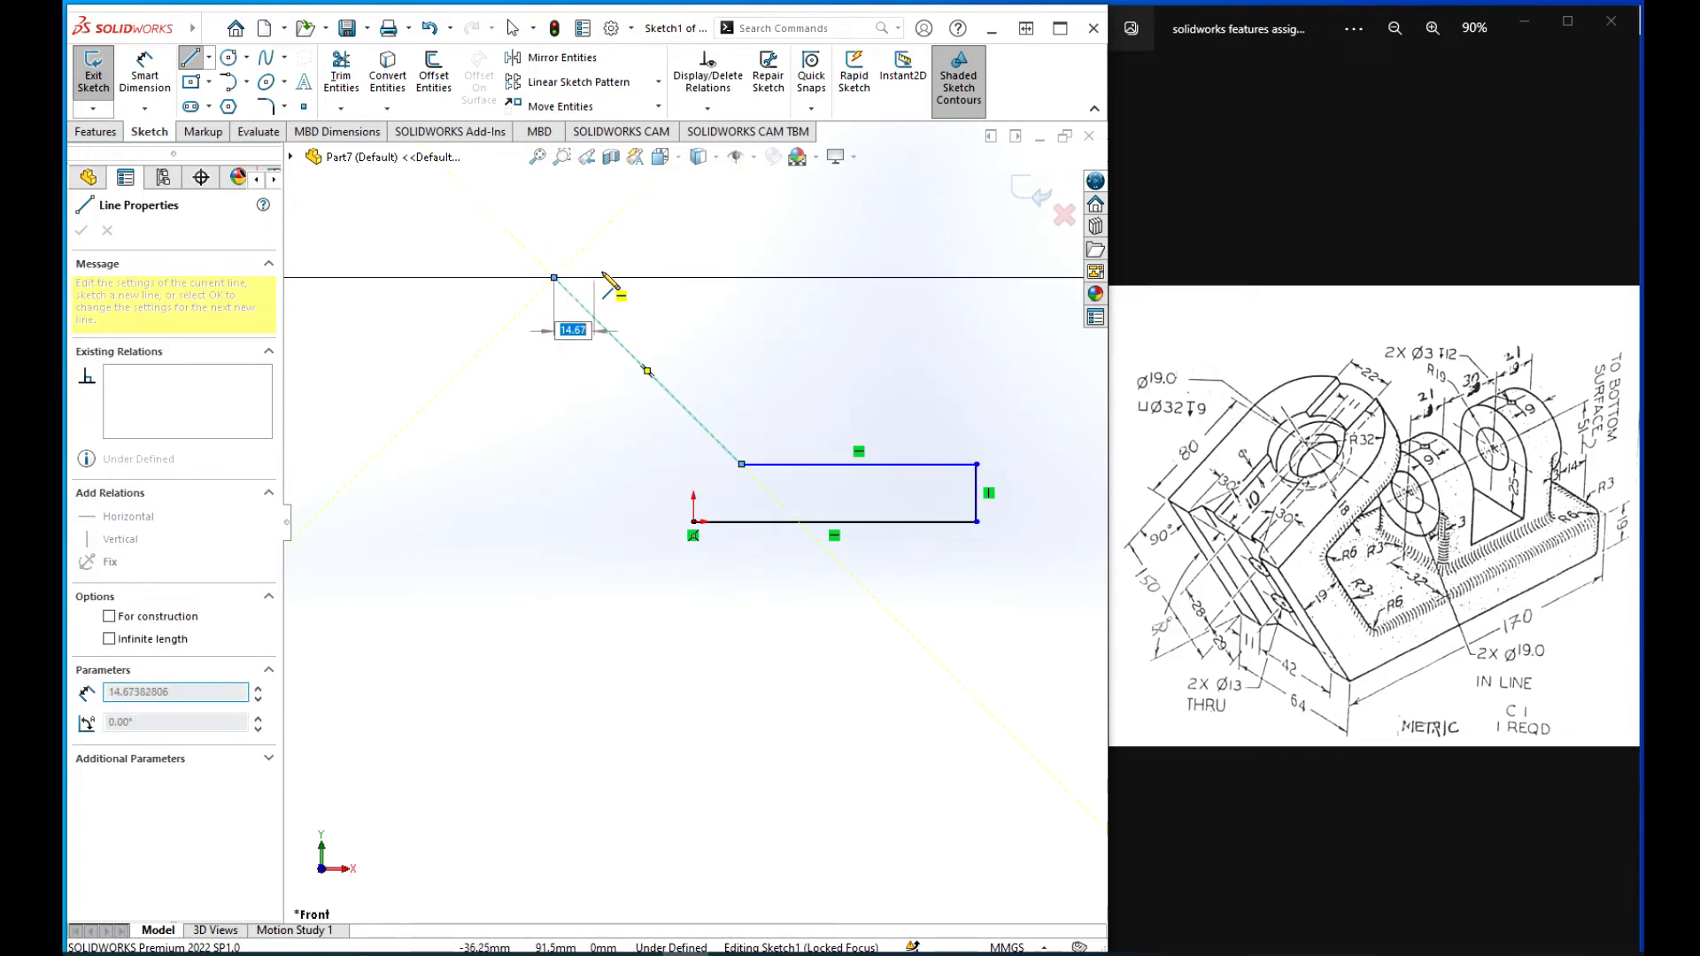
{"action": "scroll", "coordinate": [628, 253], "scroll_direction": "up", "scroll_amount": 4}
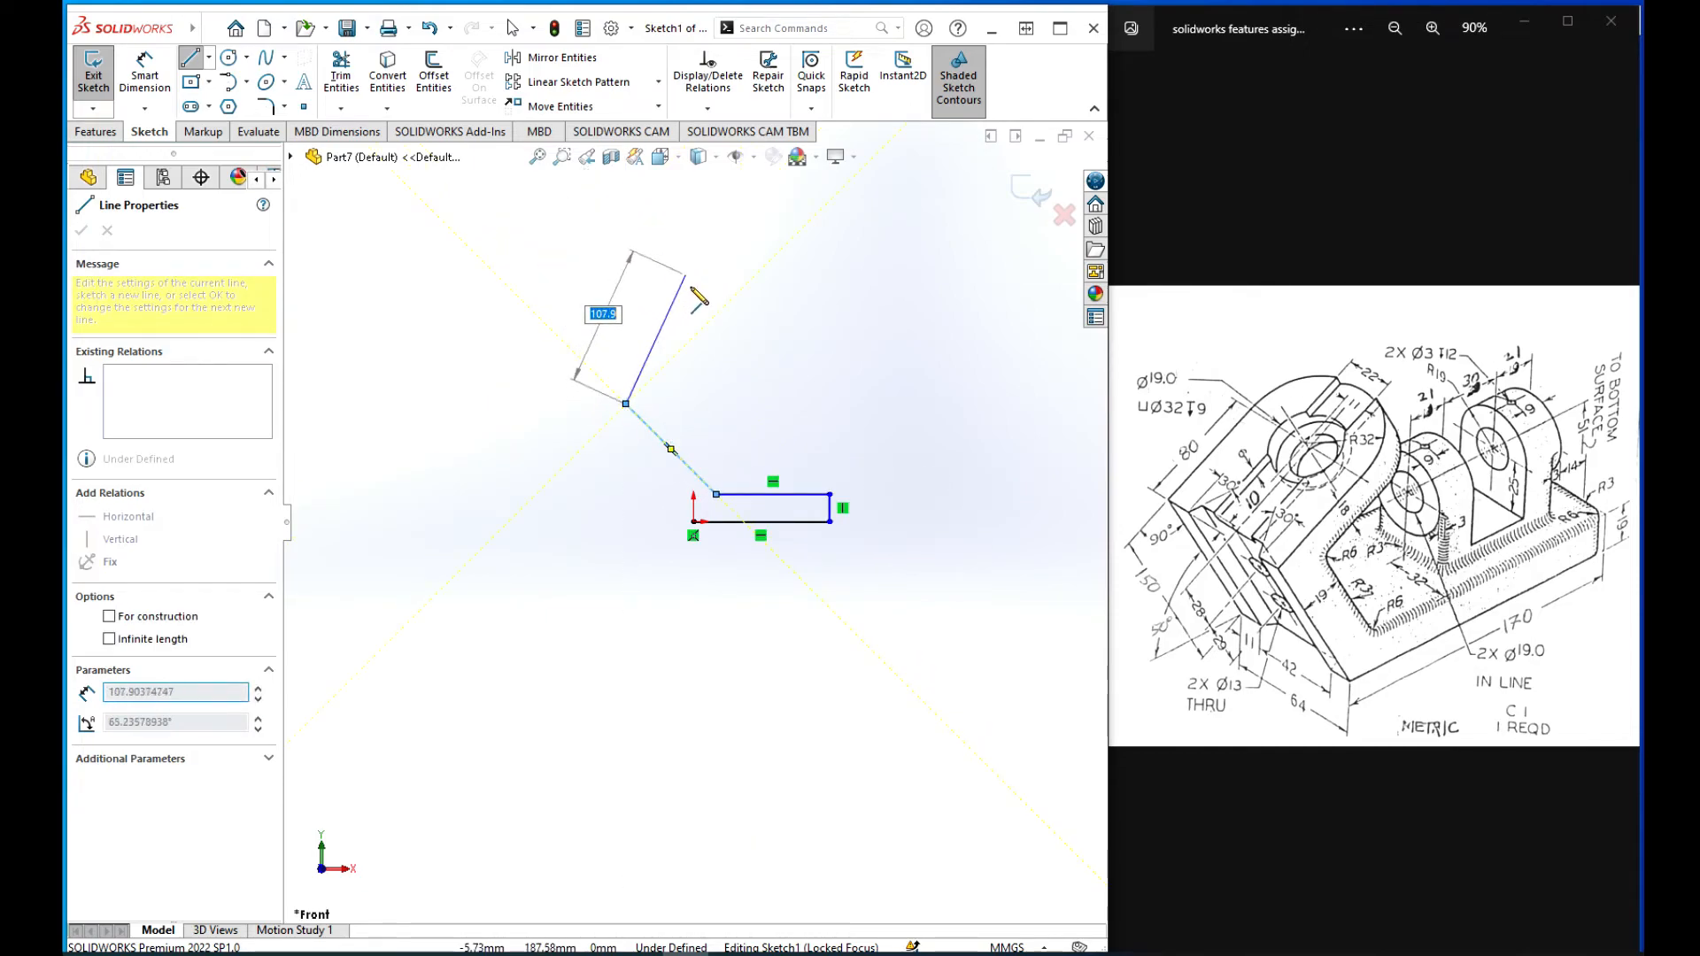
{"action": "left_click", "coordinate": [734, 298]}
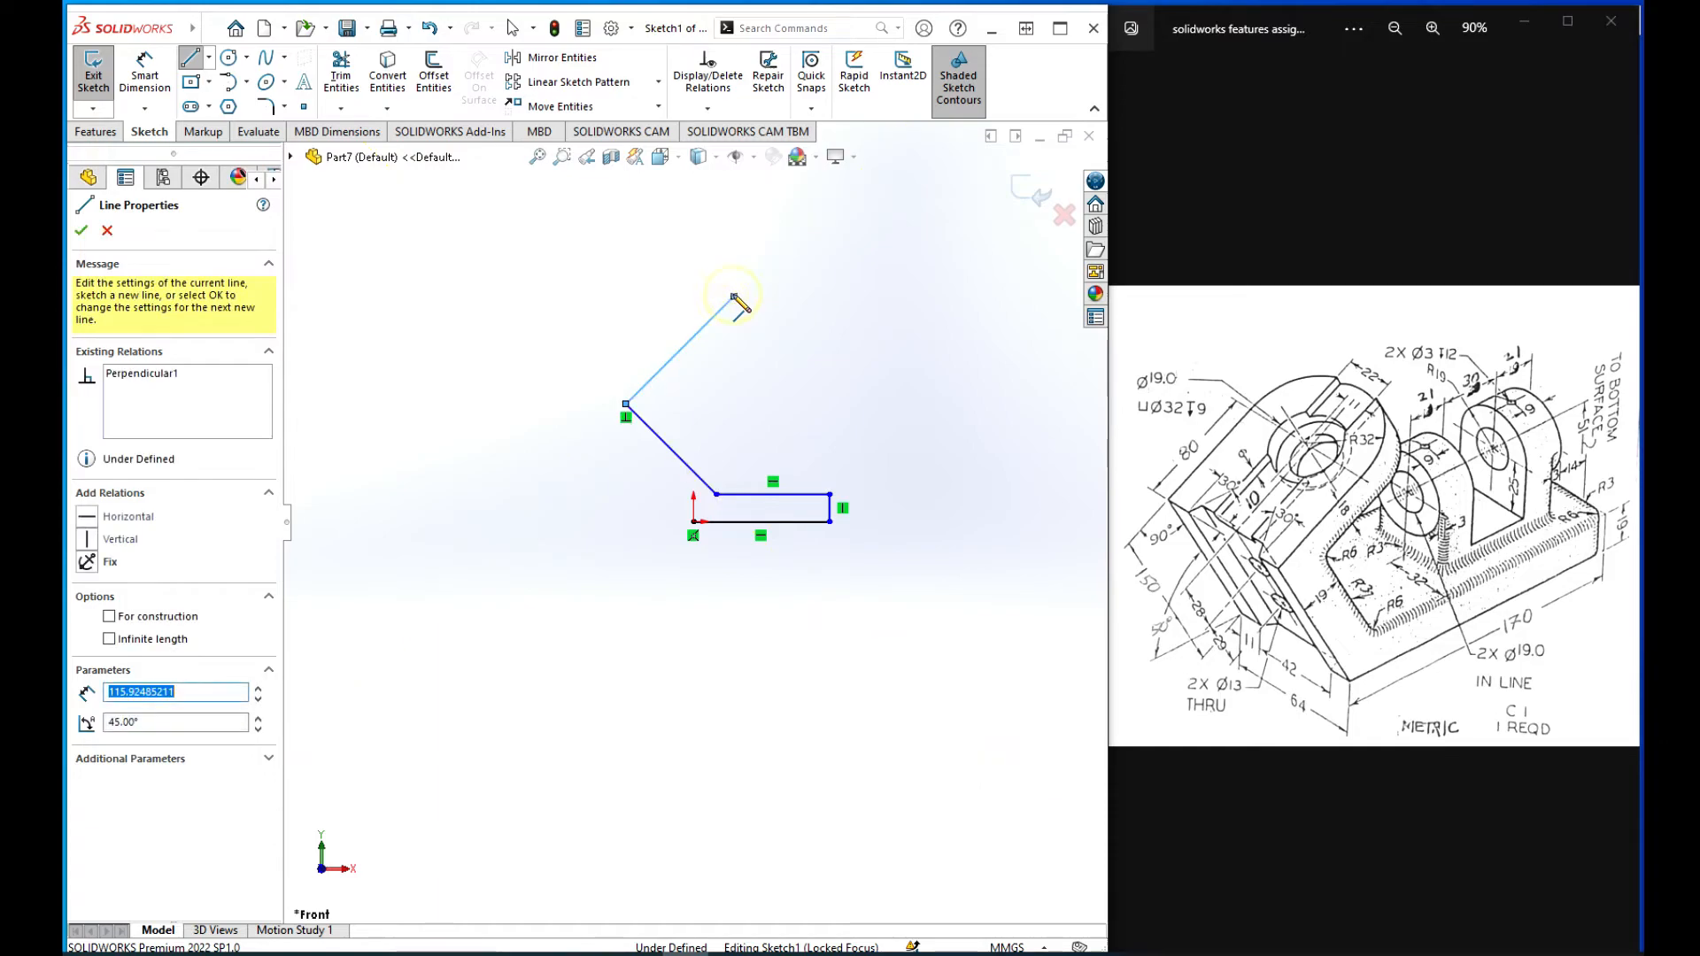
{"action": "left_click", "coordinate": [680, 242]}
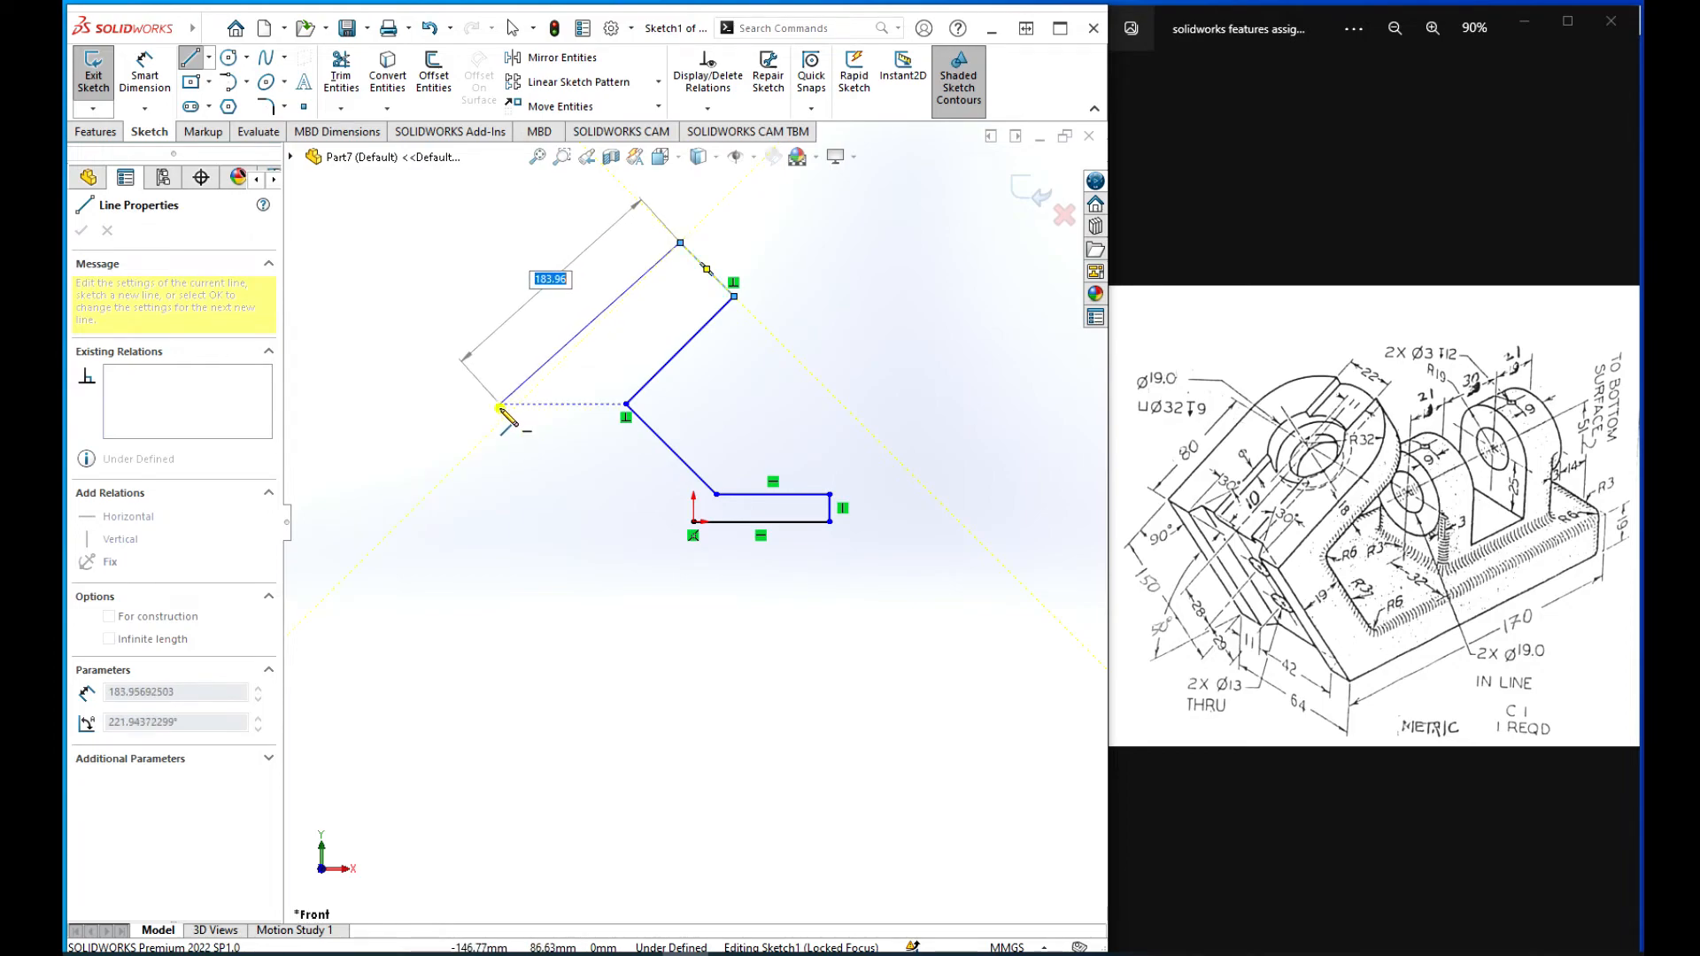
{"action": "left_click", "coordinate": [500, 404]}
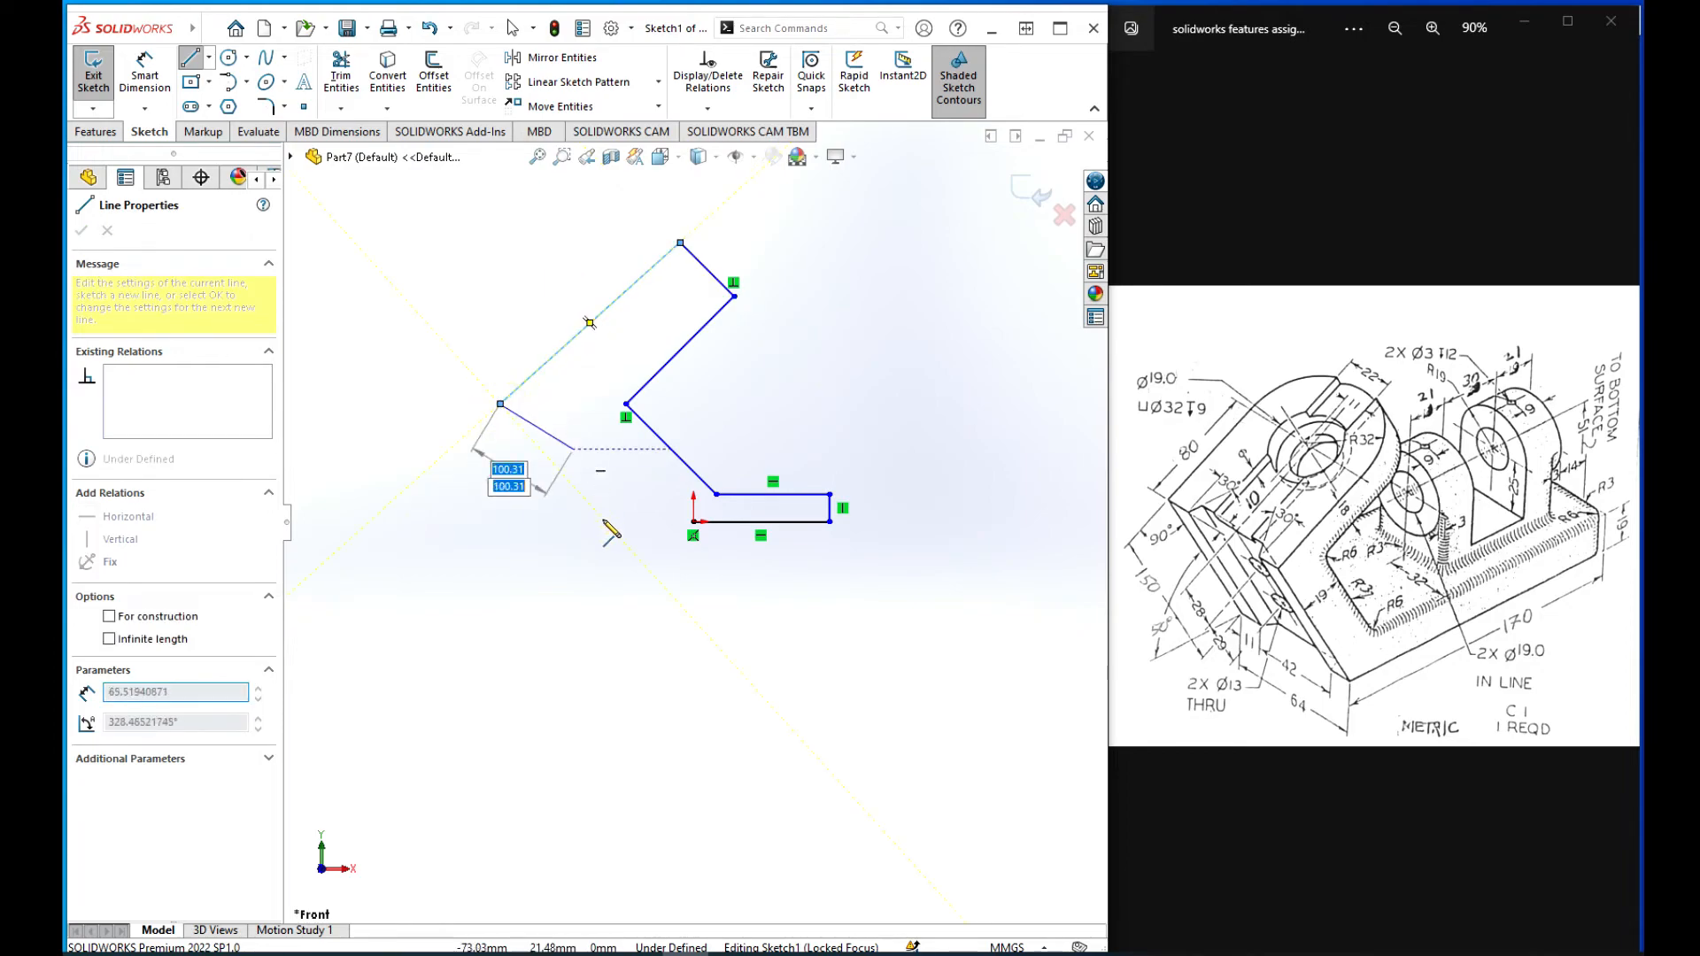
{"action": "left_click", "coordinate": [694, 524]}
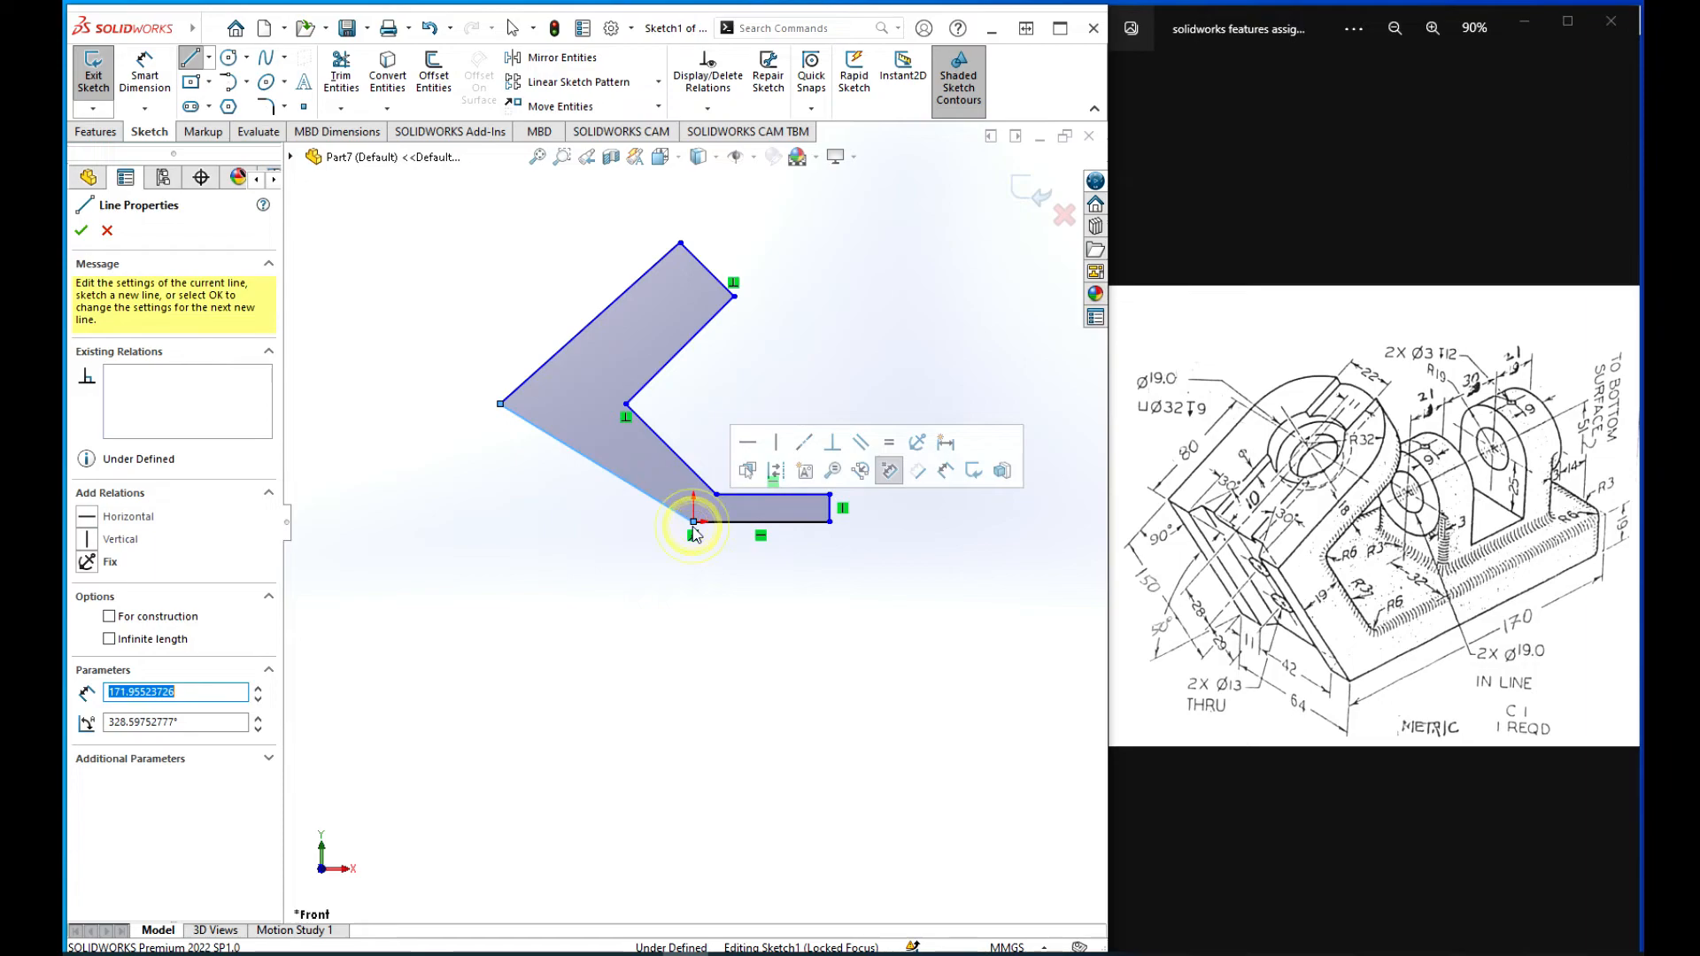
{"action": "left_click", "coordinate": [80, 231]}
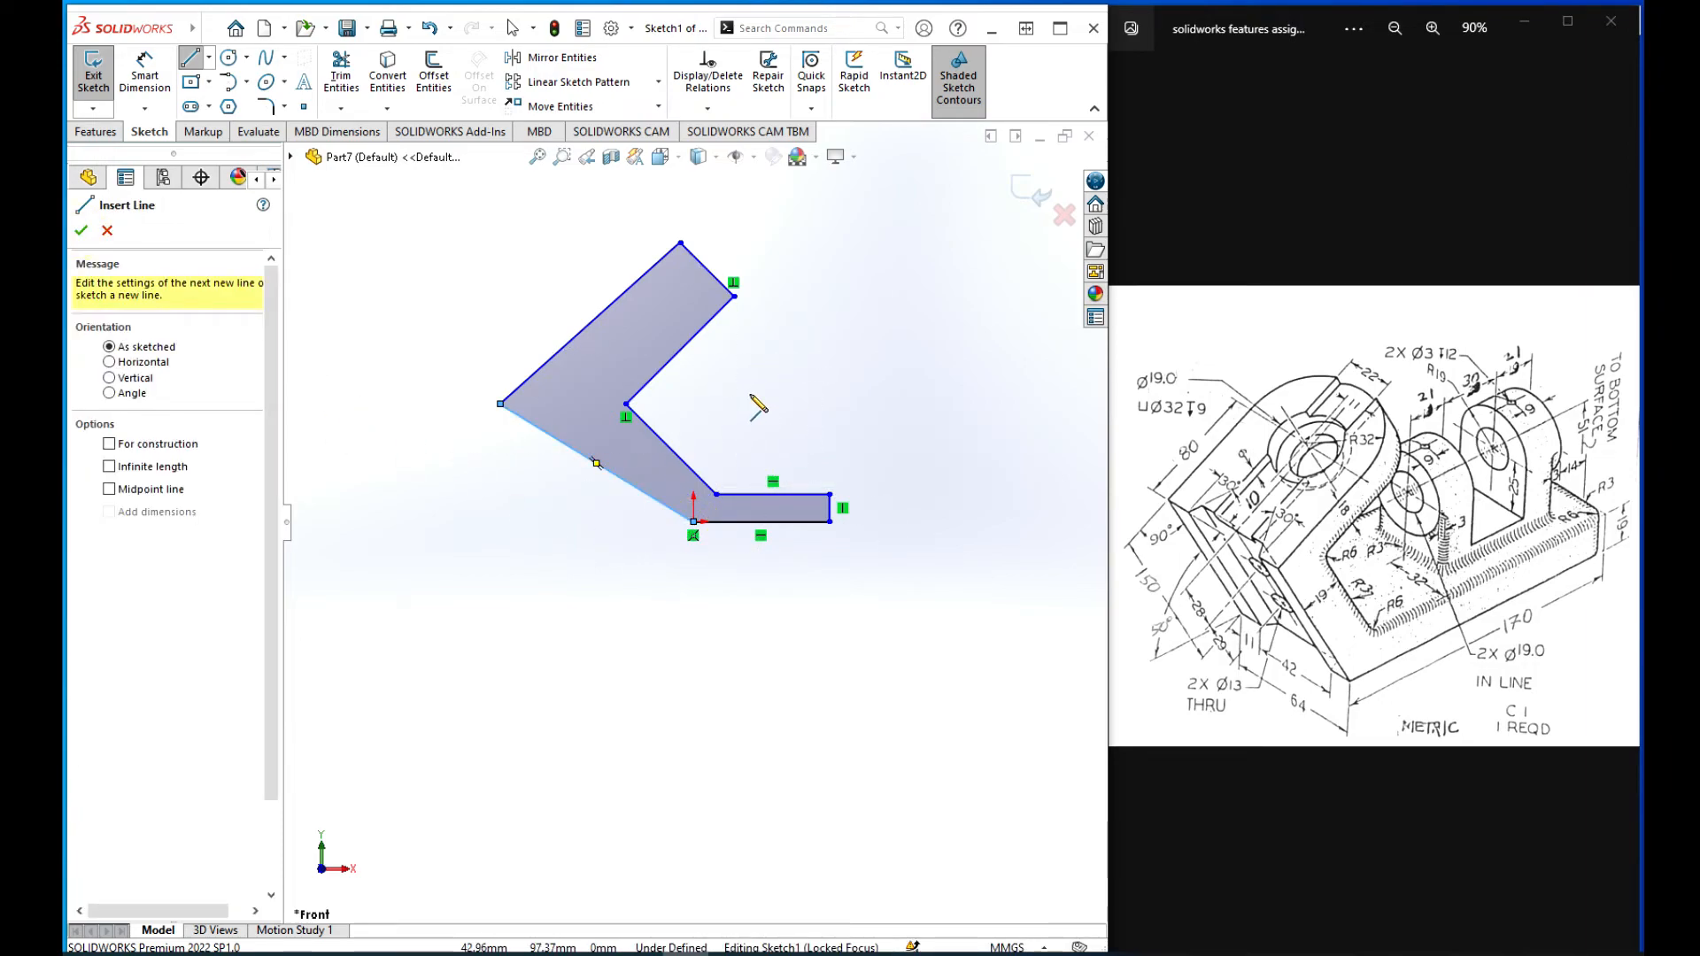
{"action": "key", "text": "Escape"}
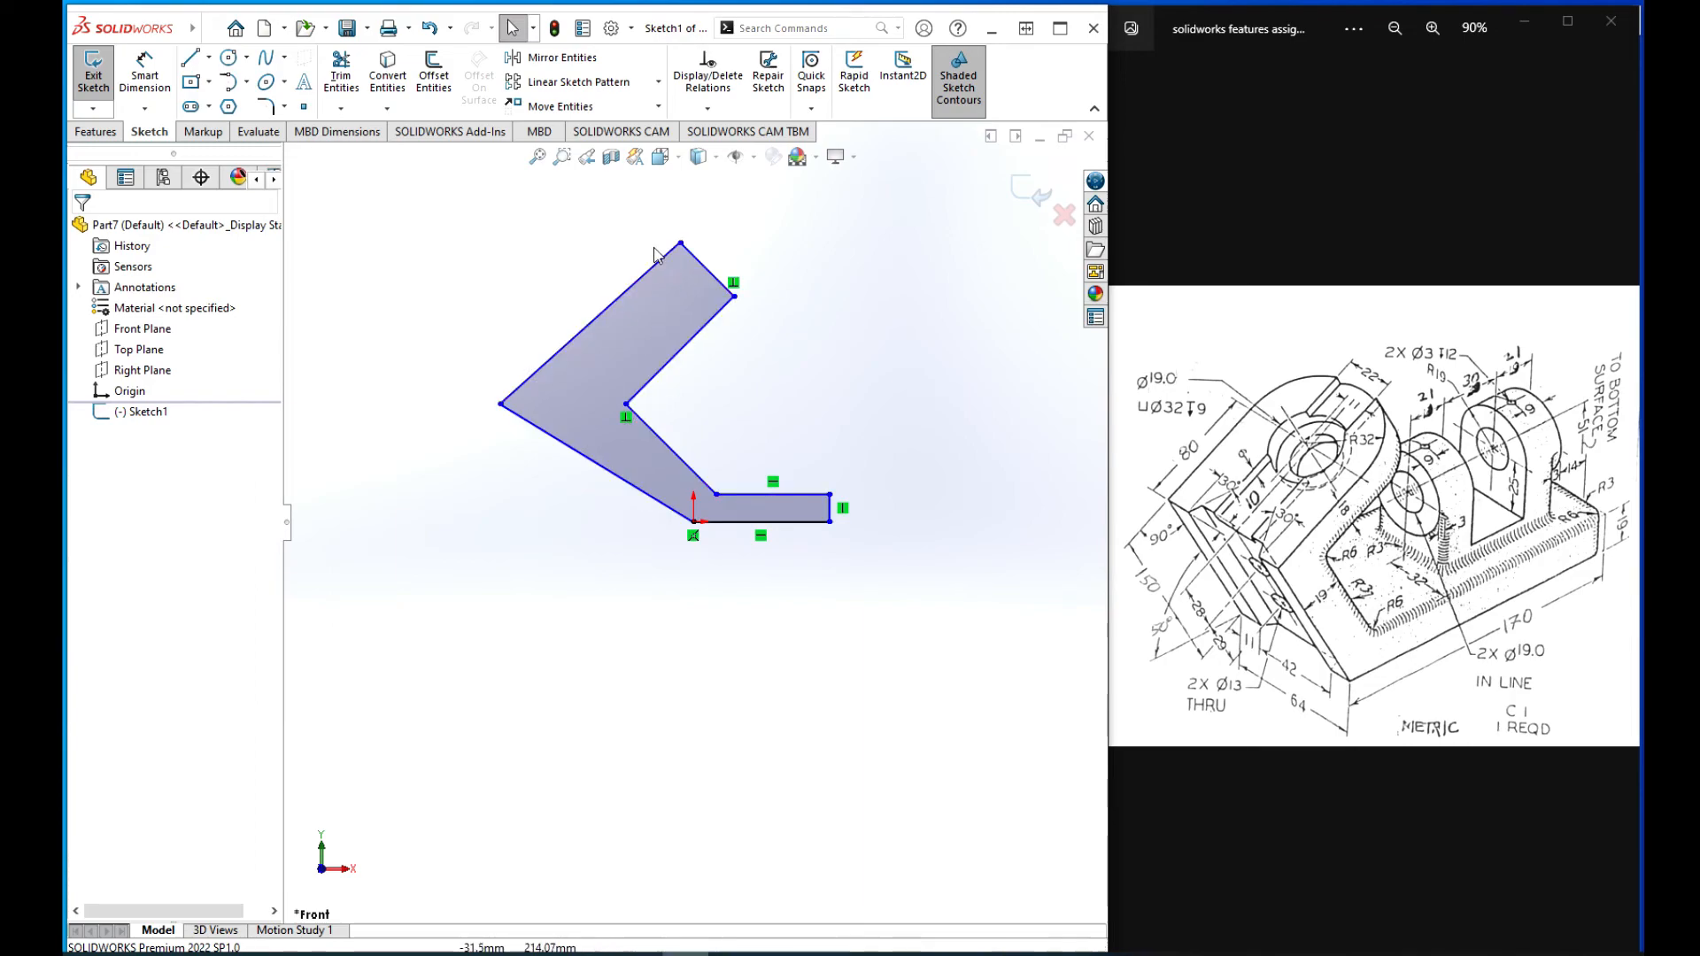
Step: Make the arm's short upper end line perpendicular to its long outer line
{"action": "left_click", "coordinate": [625, 293]}
{"action": "left_click", "coordinate": [706, 270]}
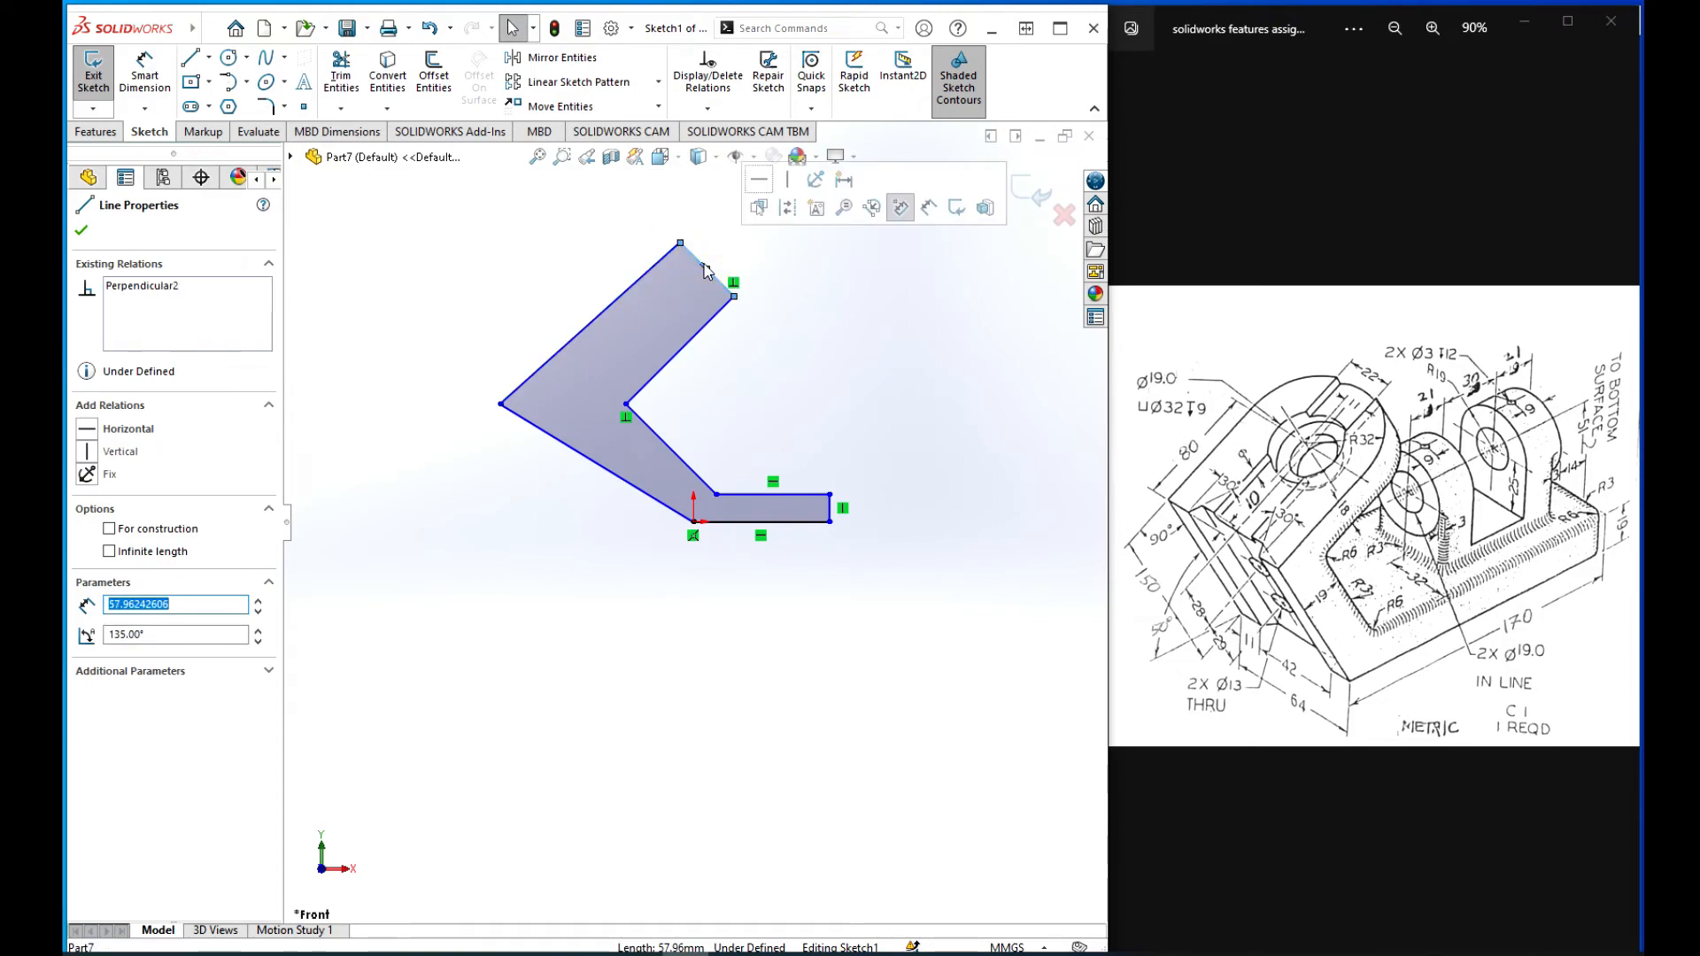
{"action": "left_click", "coordinate": [656, 261], "text": "ctrl"}
{"action": "left_click", "coordinate": [796, 188]}
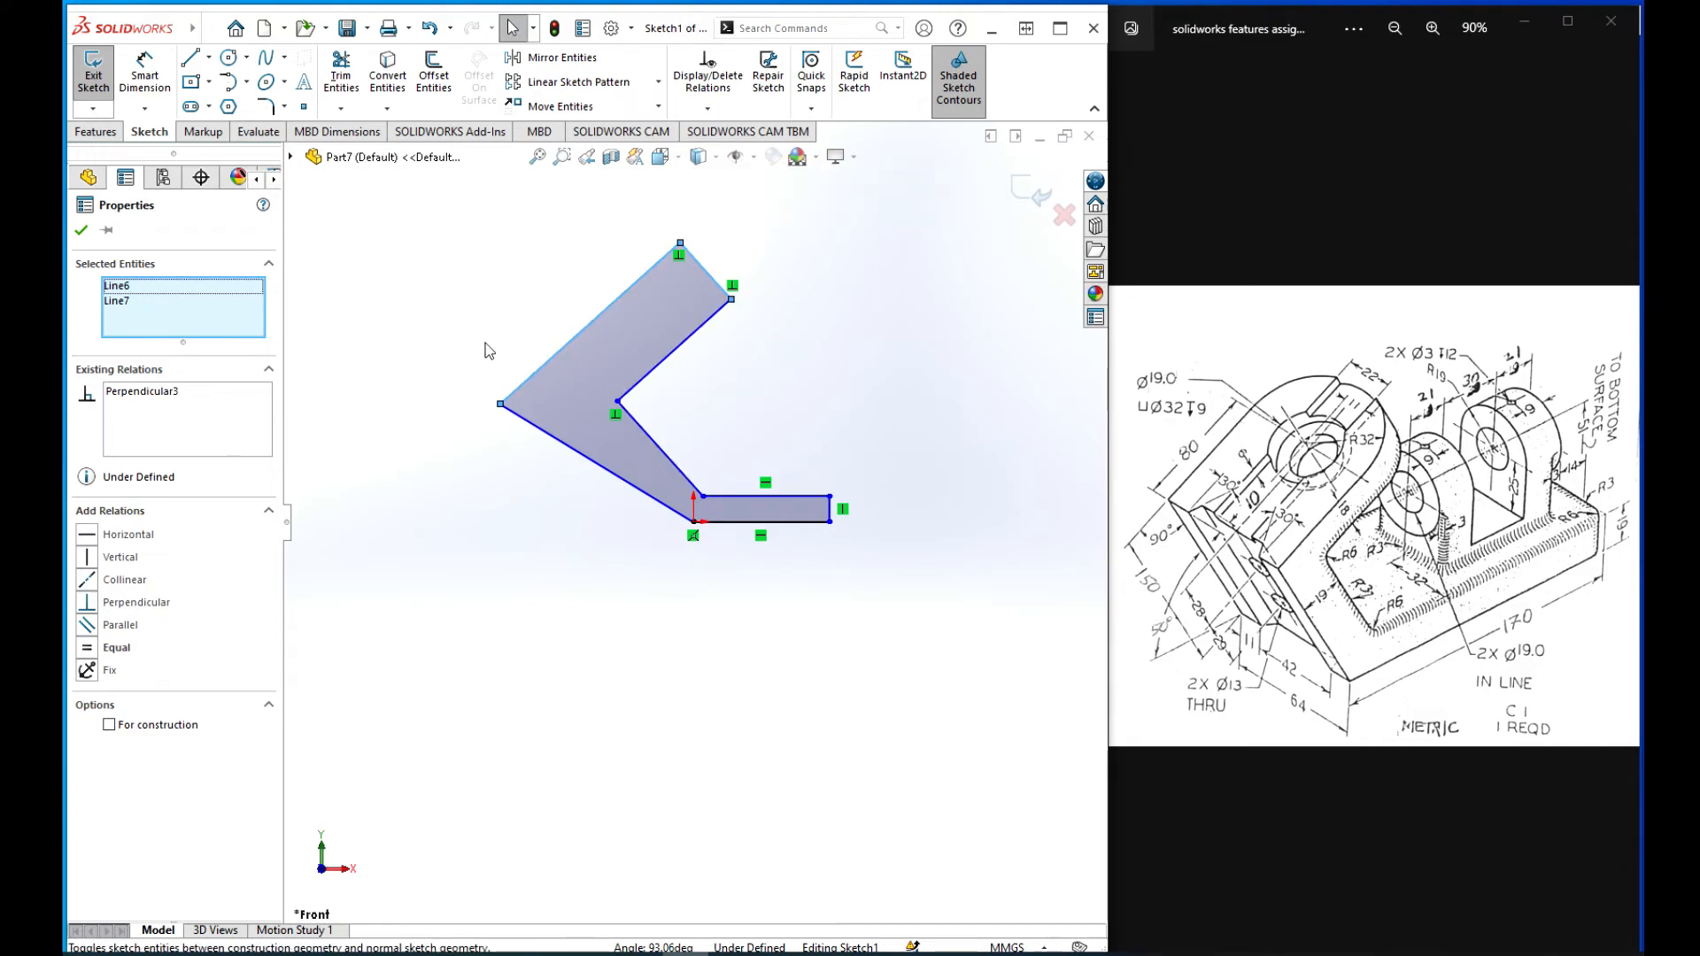
{"action": "left_click", "coordinate": [82, 235]}
Step: Make the arm's long outer line perpendicular to the slanted line running to the origin
{"action": "left_click", "coordinate": [567, 344]}
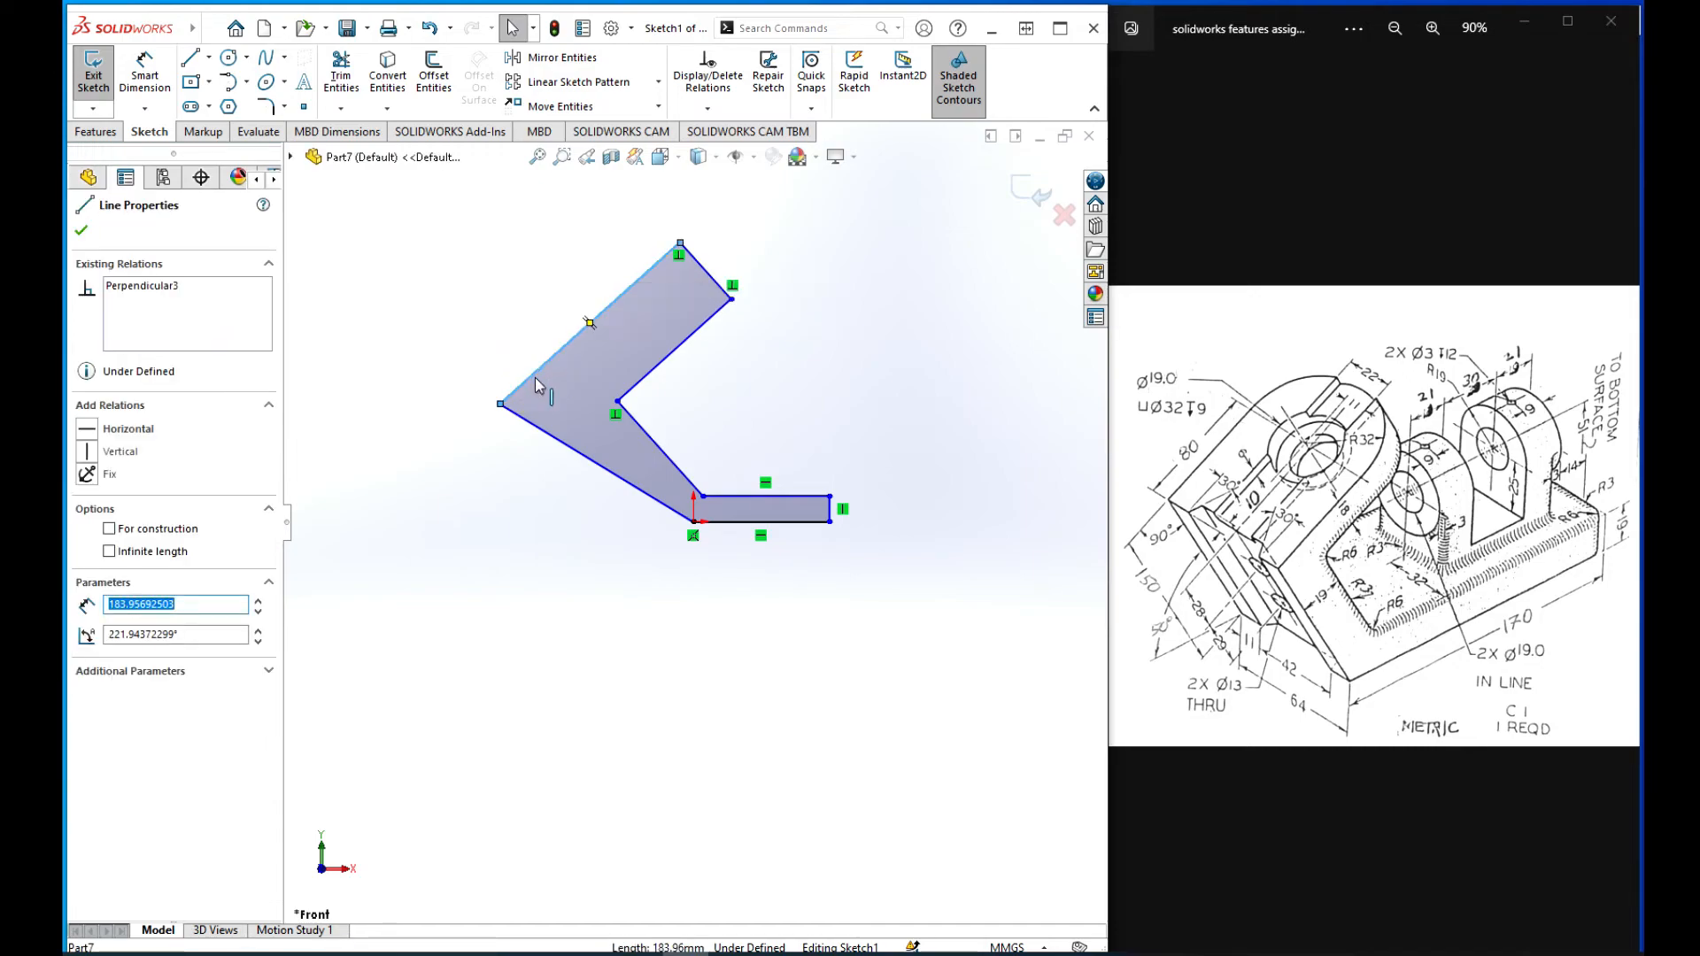
{"action": "left_click", "coordinate": [534, 424], "text": "ctrl"}
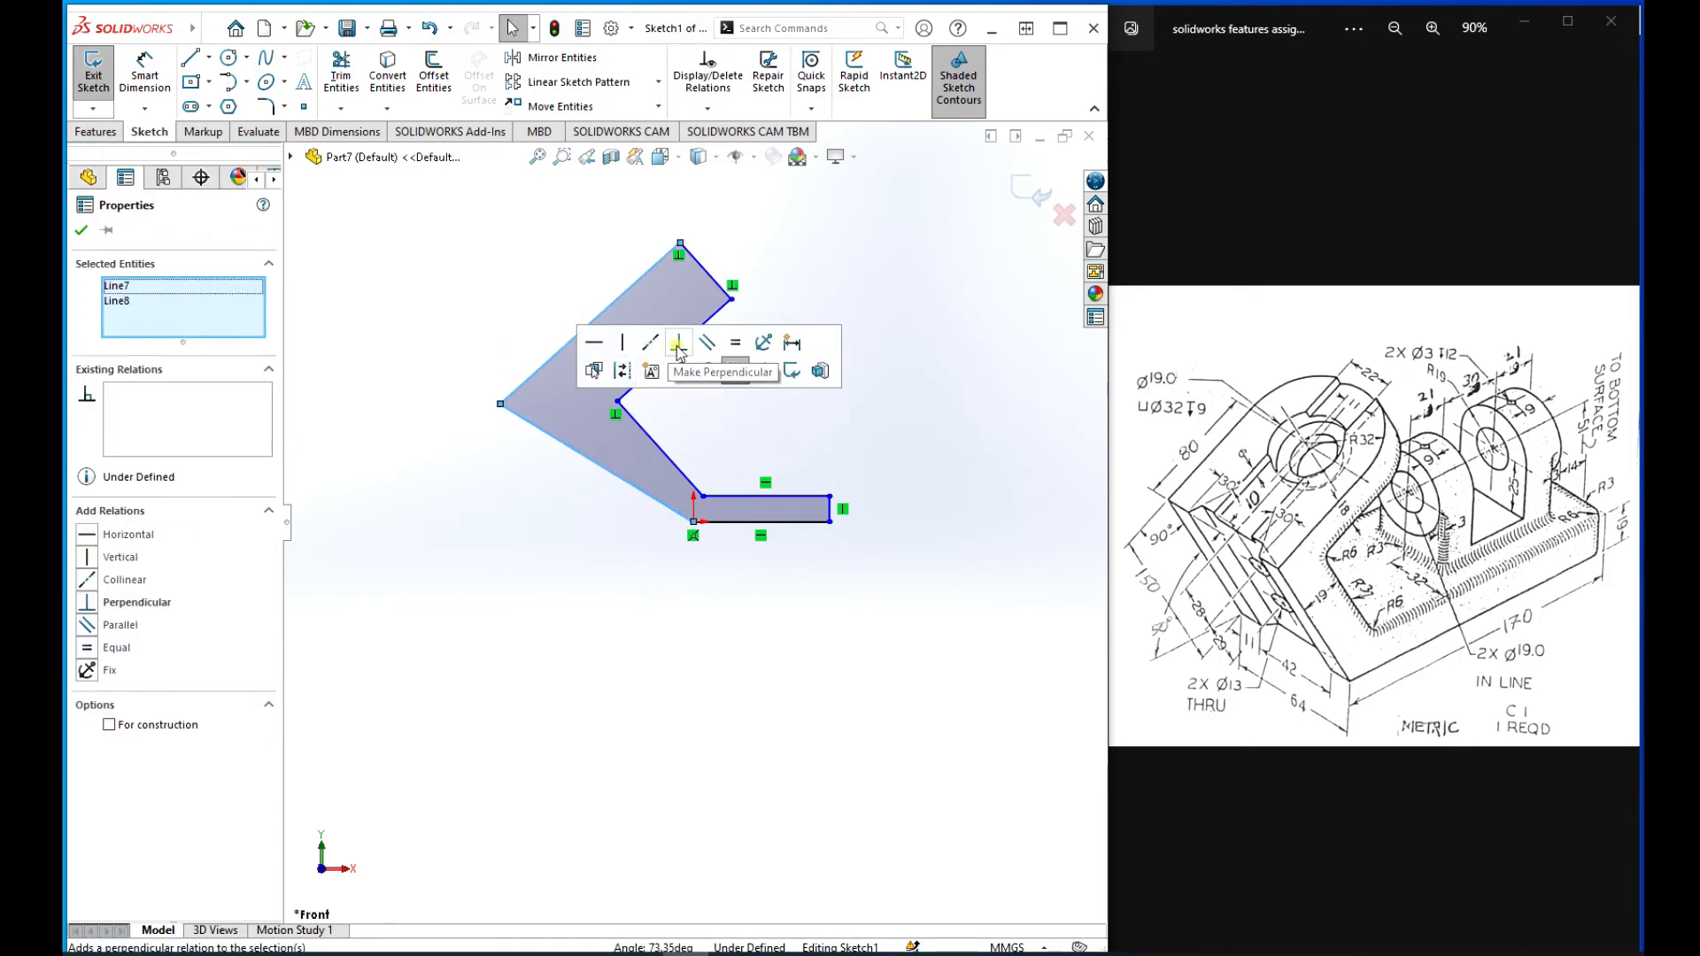
{"action": "left_click", "coordinate": [679, 348]}
{"action": "left_click", "coordinate": [81, 230]}
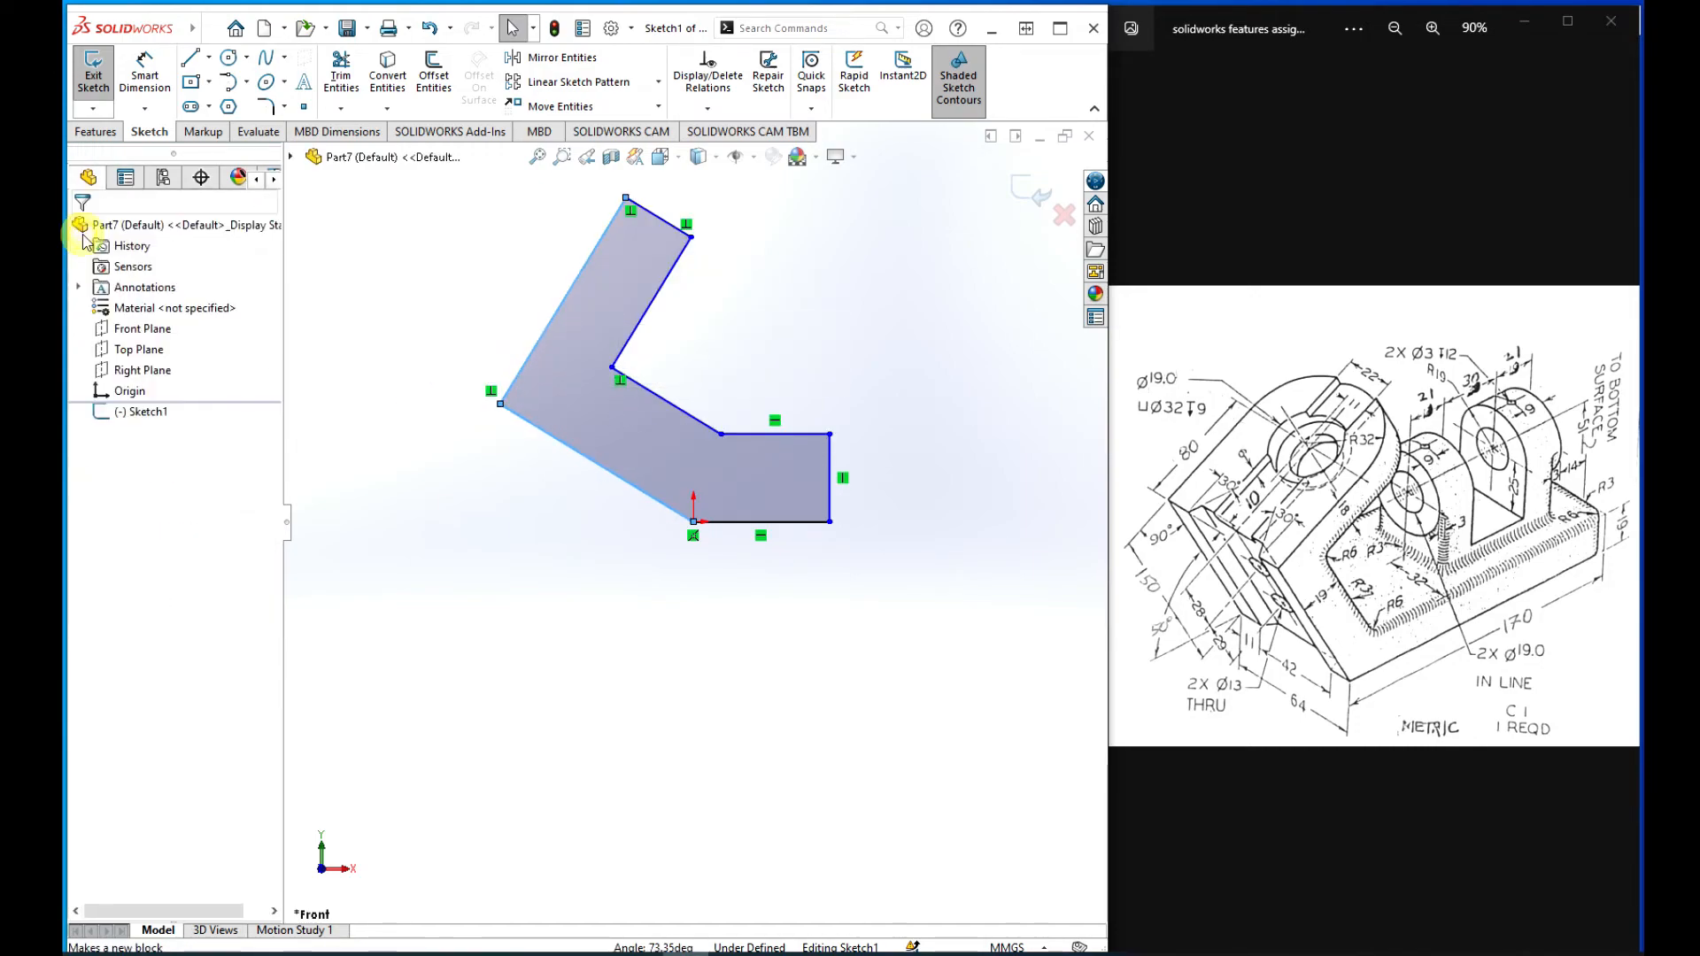
Step: Dimension the distance between the two slanted lines joining the arm and base as 19 mm
{"action": "scroll", "coordinate": [679, 446], "scroll_direction": "up", "scroll_amount": 3}
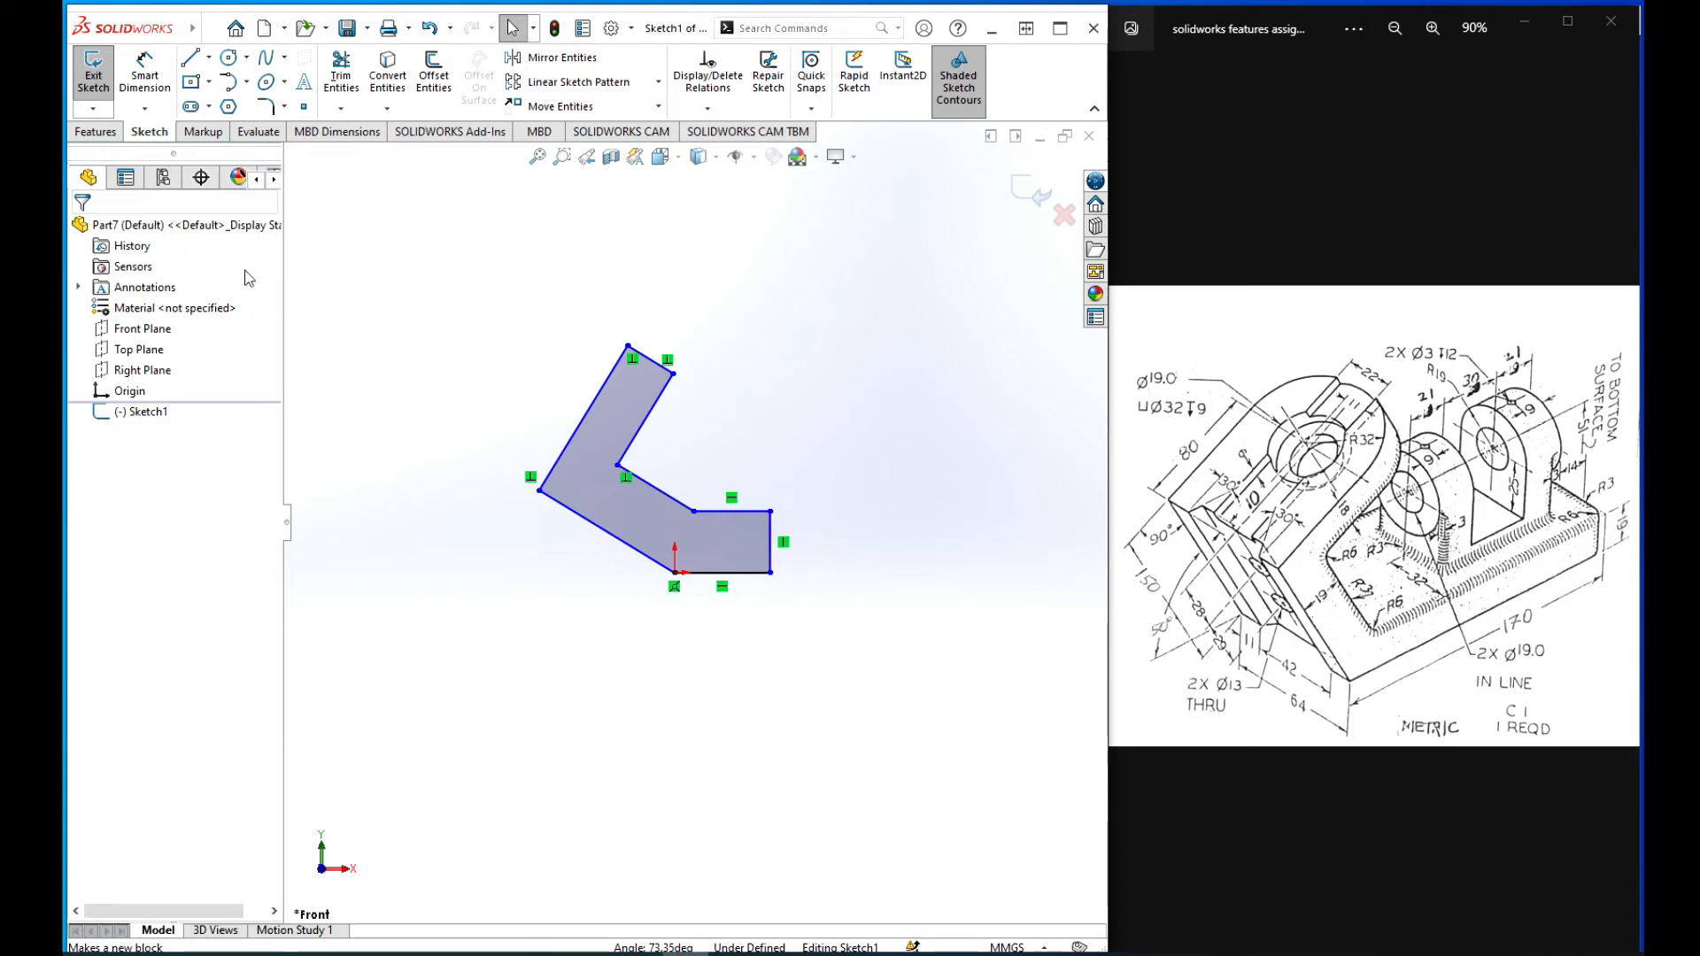
{"action": "left_click", "coordinate": [150, 79]}
{"action": "left_click", "coordinate": [662, 500]}
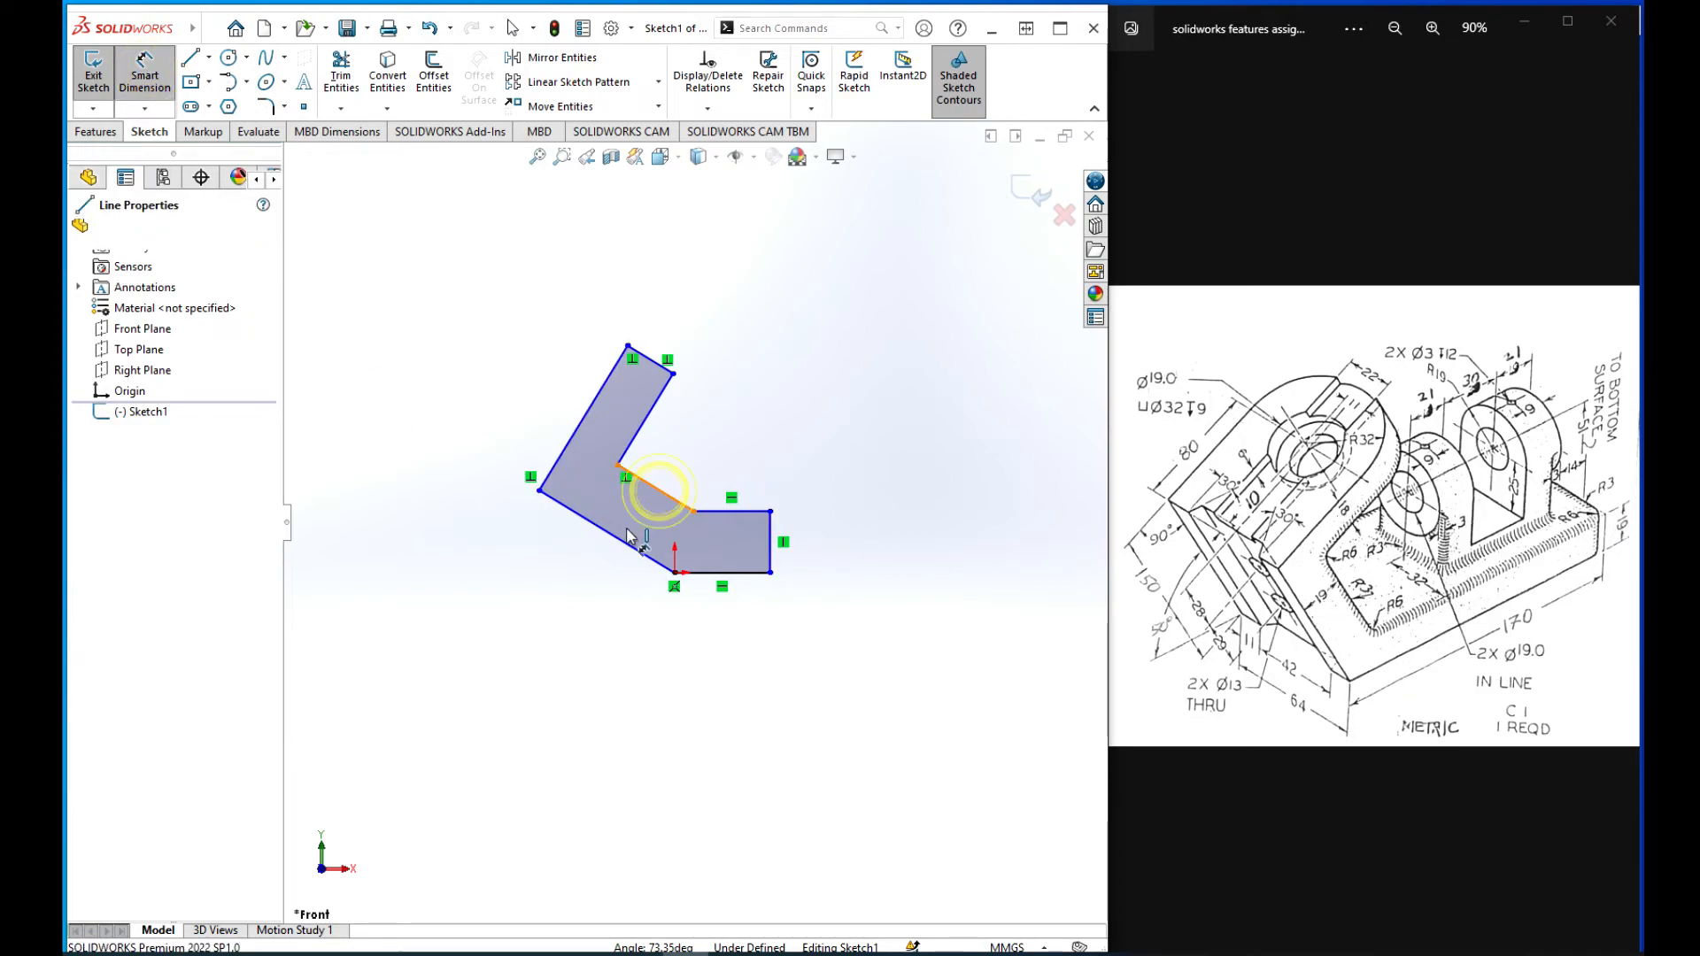
{"action": "left_click", "coordinate": [611, 532]}
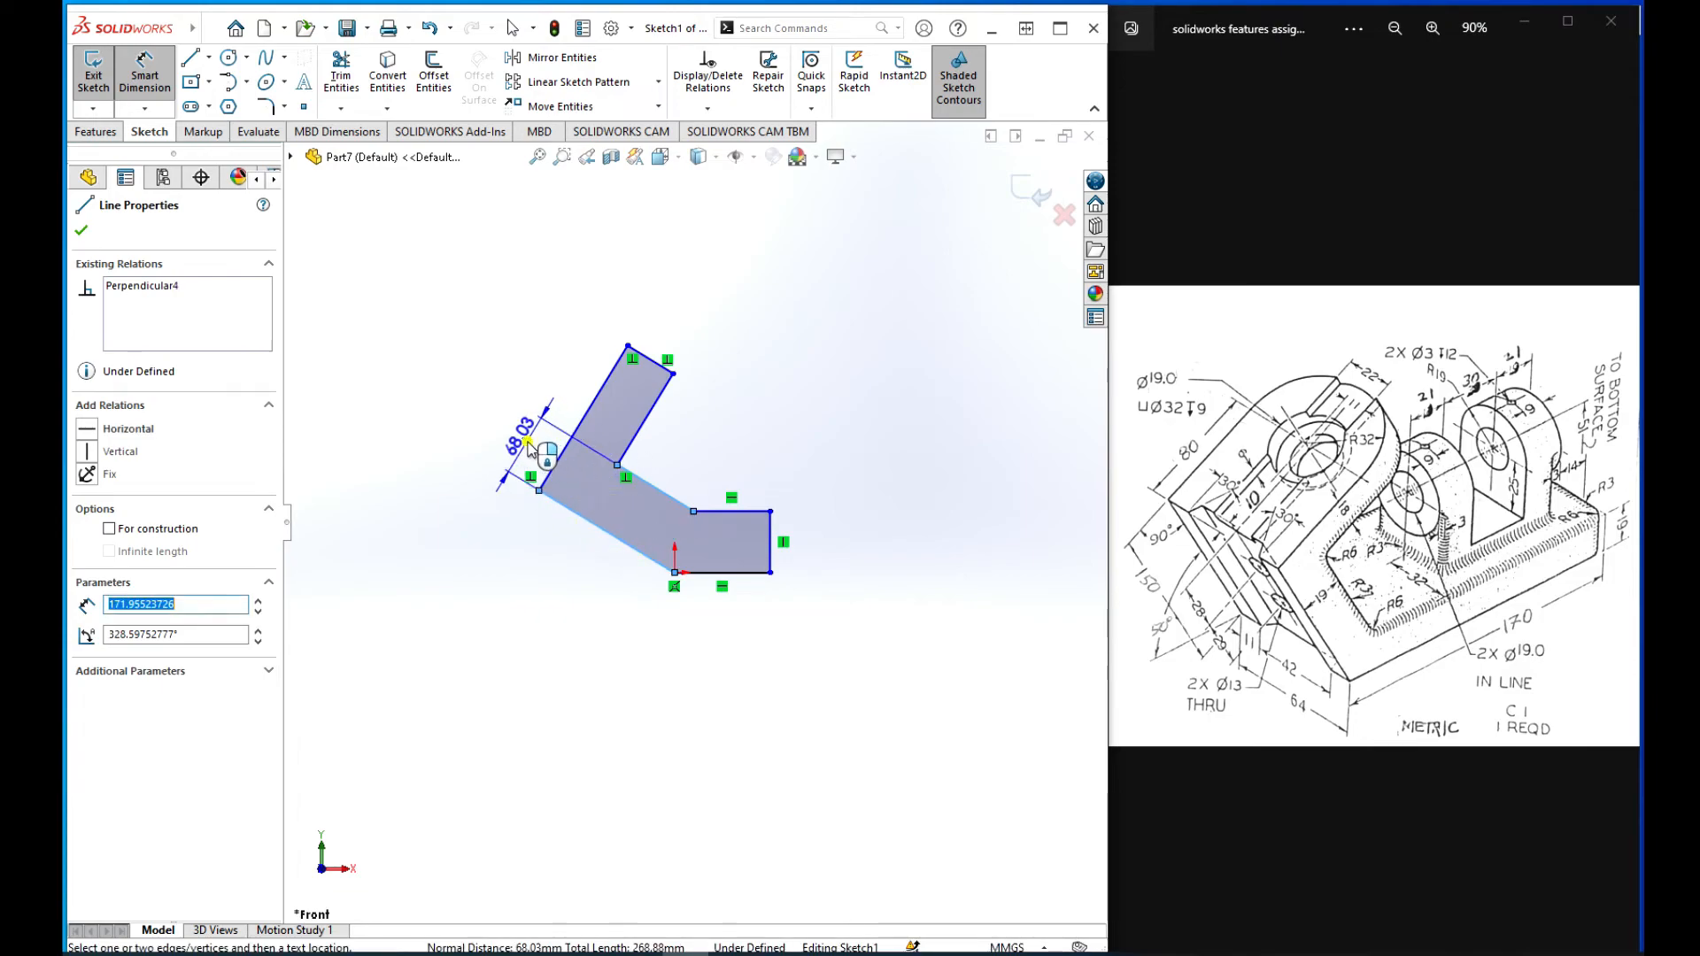
{"action": "left_click", "coordinate": [554, 447]}
{"action": "type", "text": "19"}
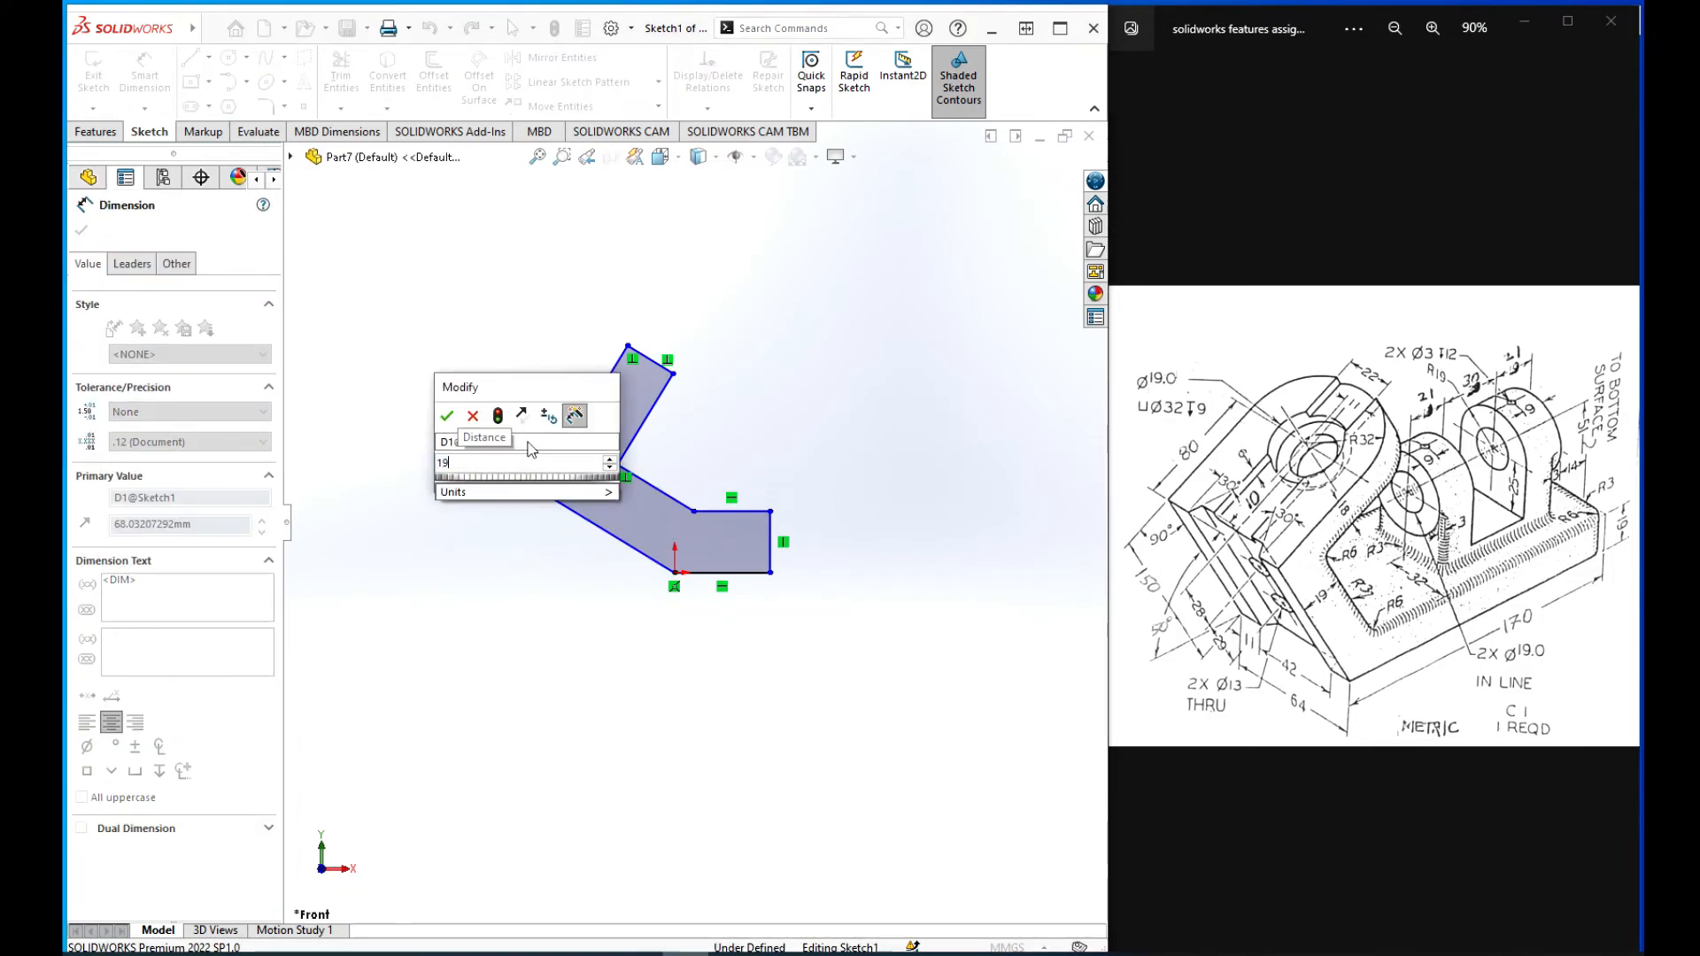
{"action": "key", "text": "Return"}
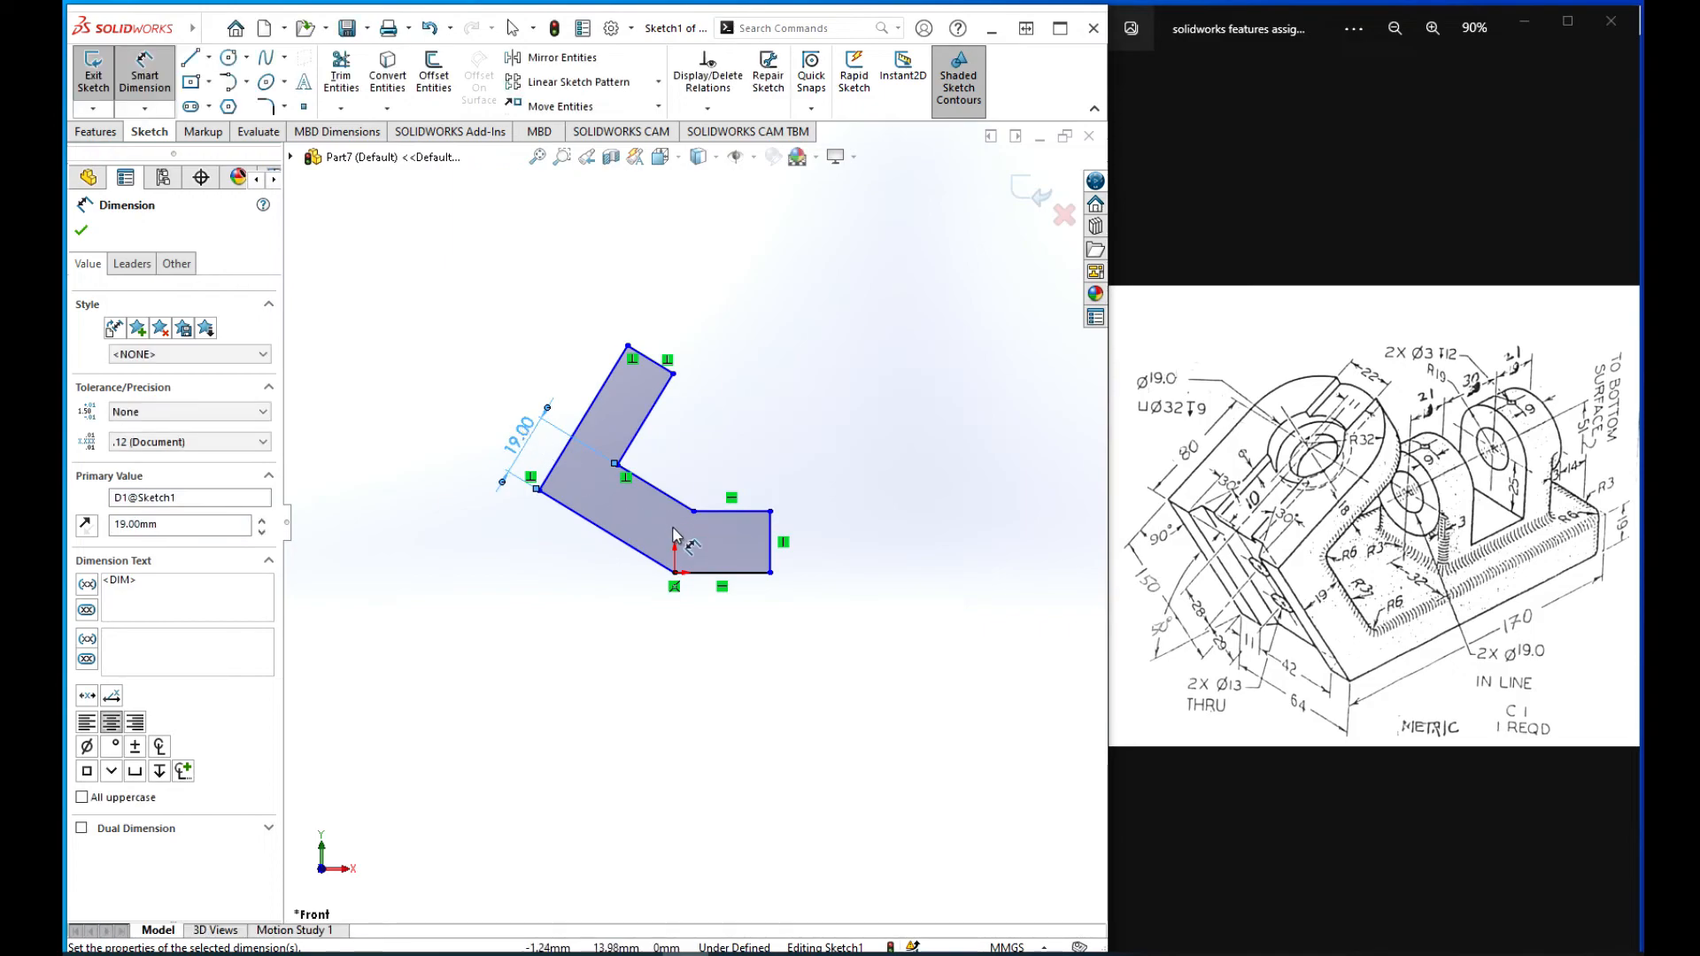
Step: Dimension the base's vertical end line as 19 mm and finish dimensioning
{"action": "left_click", "coordinate": [770, 542]}
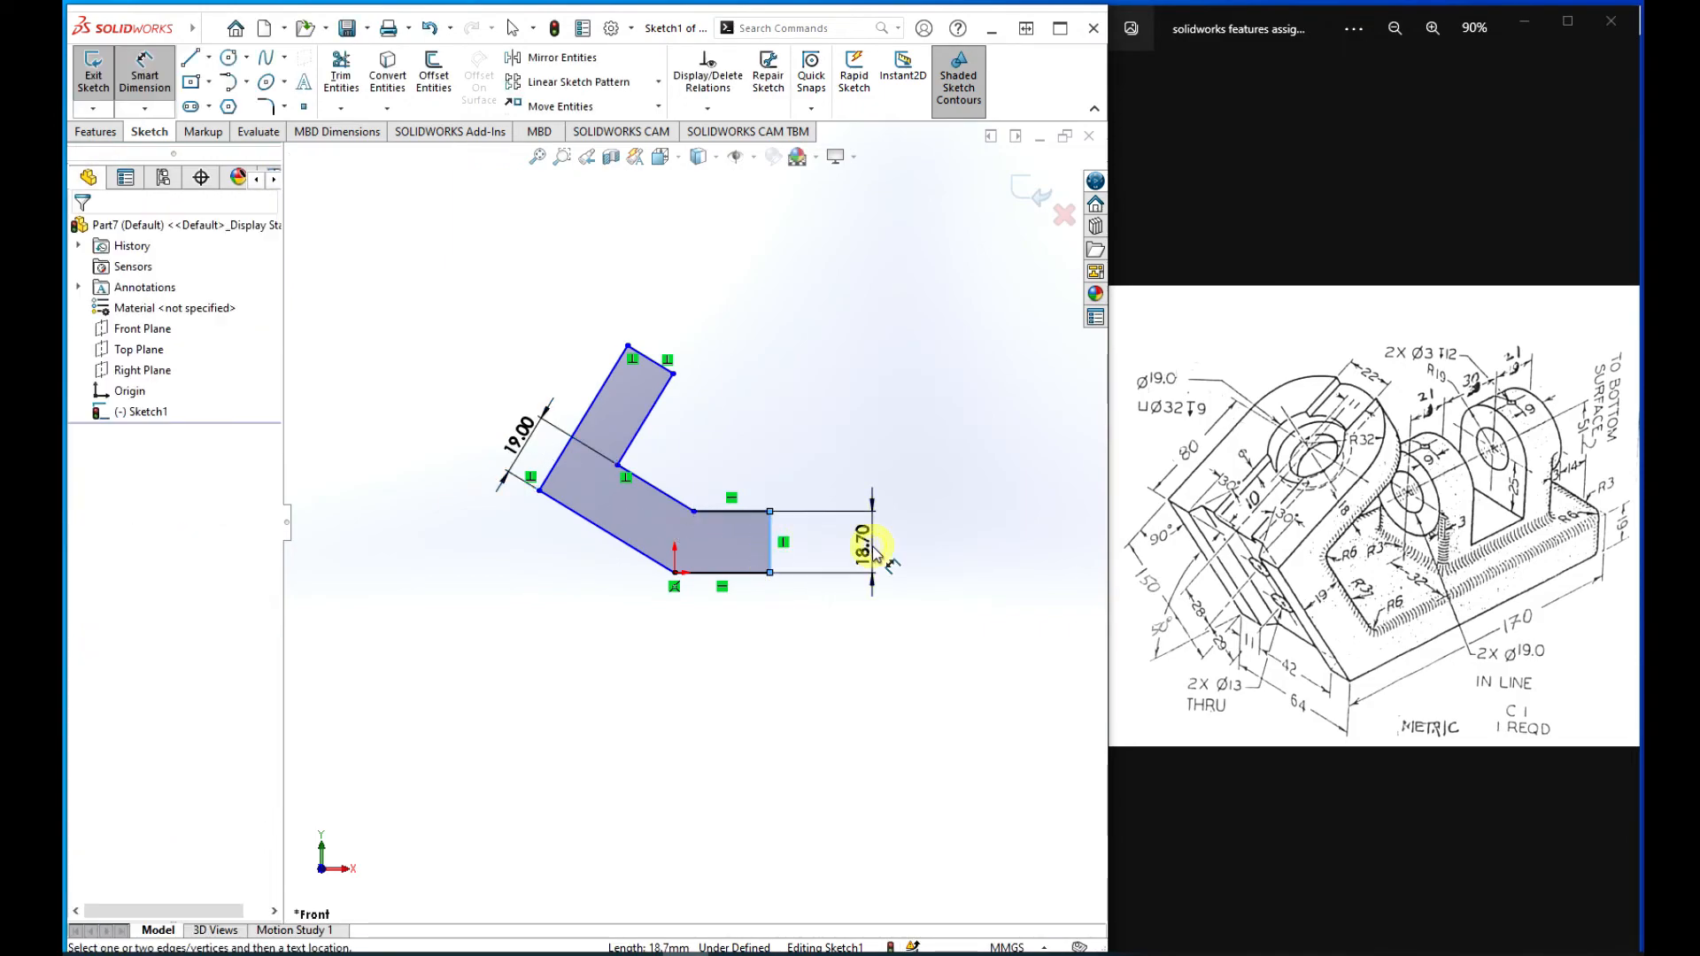
{"action": "left_click", "coordinate": [873, 547]}
{"action": "type", "text": "19"}
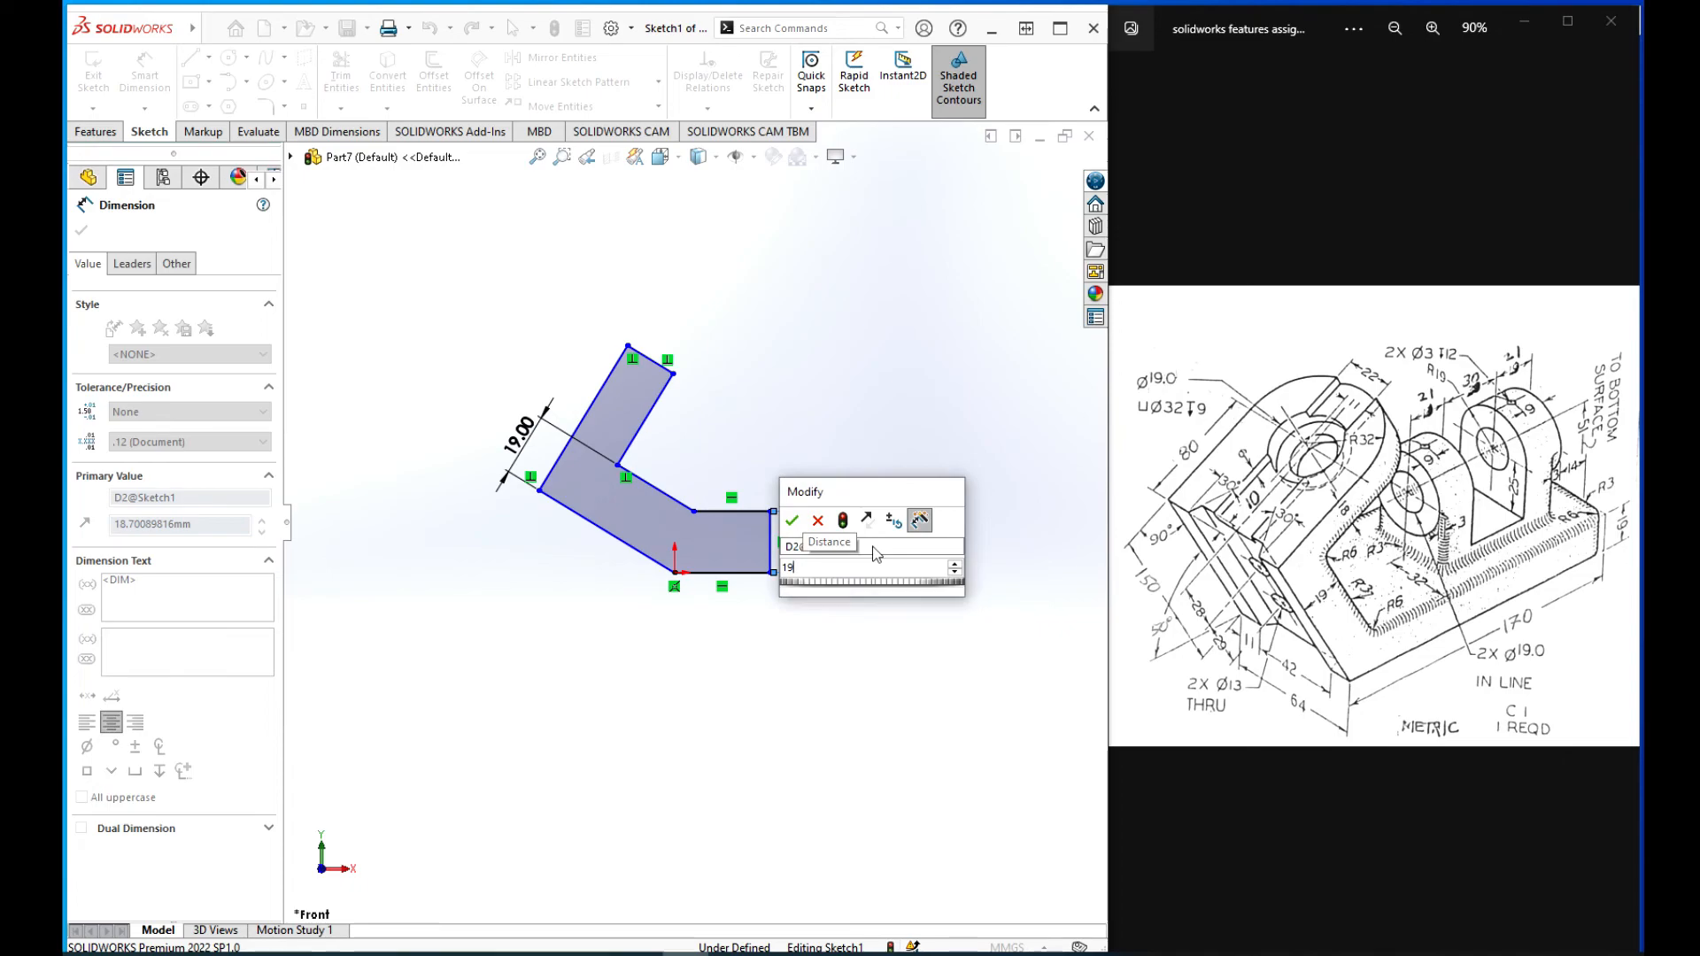
{"action": "key", "text": "Escape"}
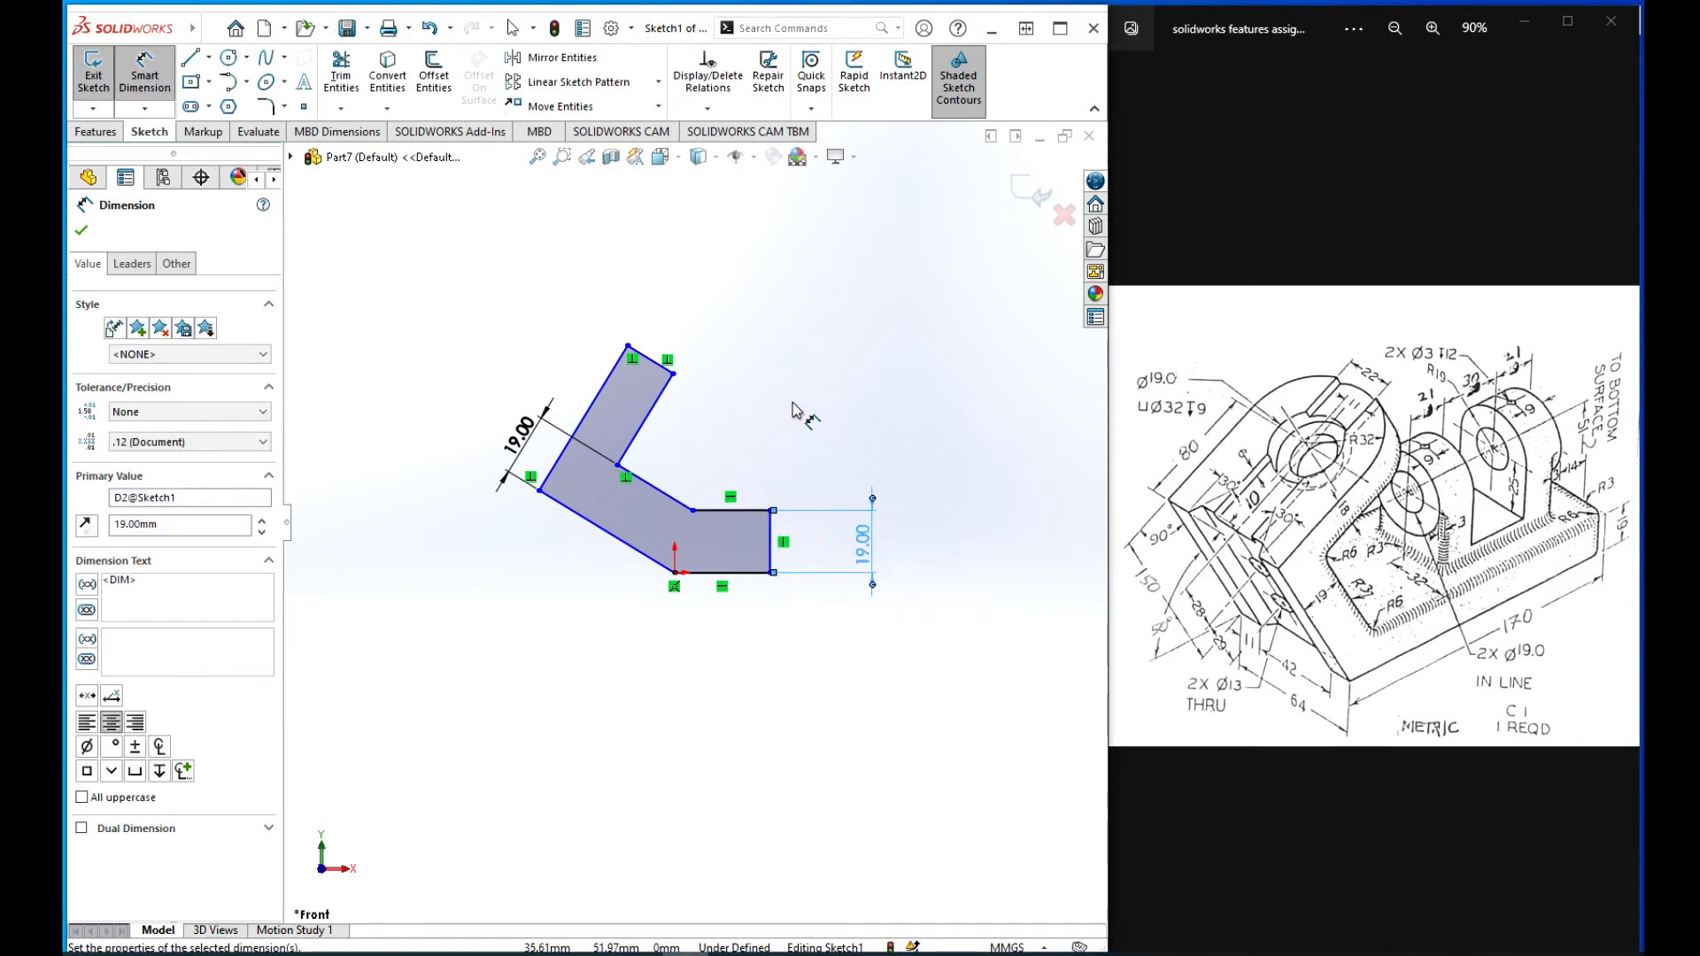
{"action": "left_click", "coordinate": [80, 230]}
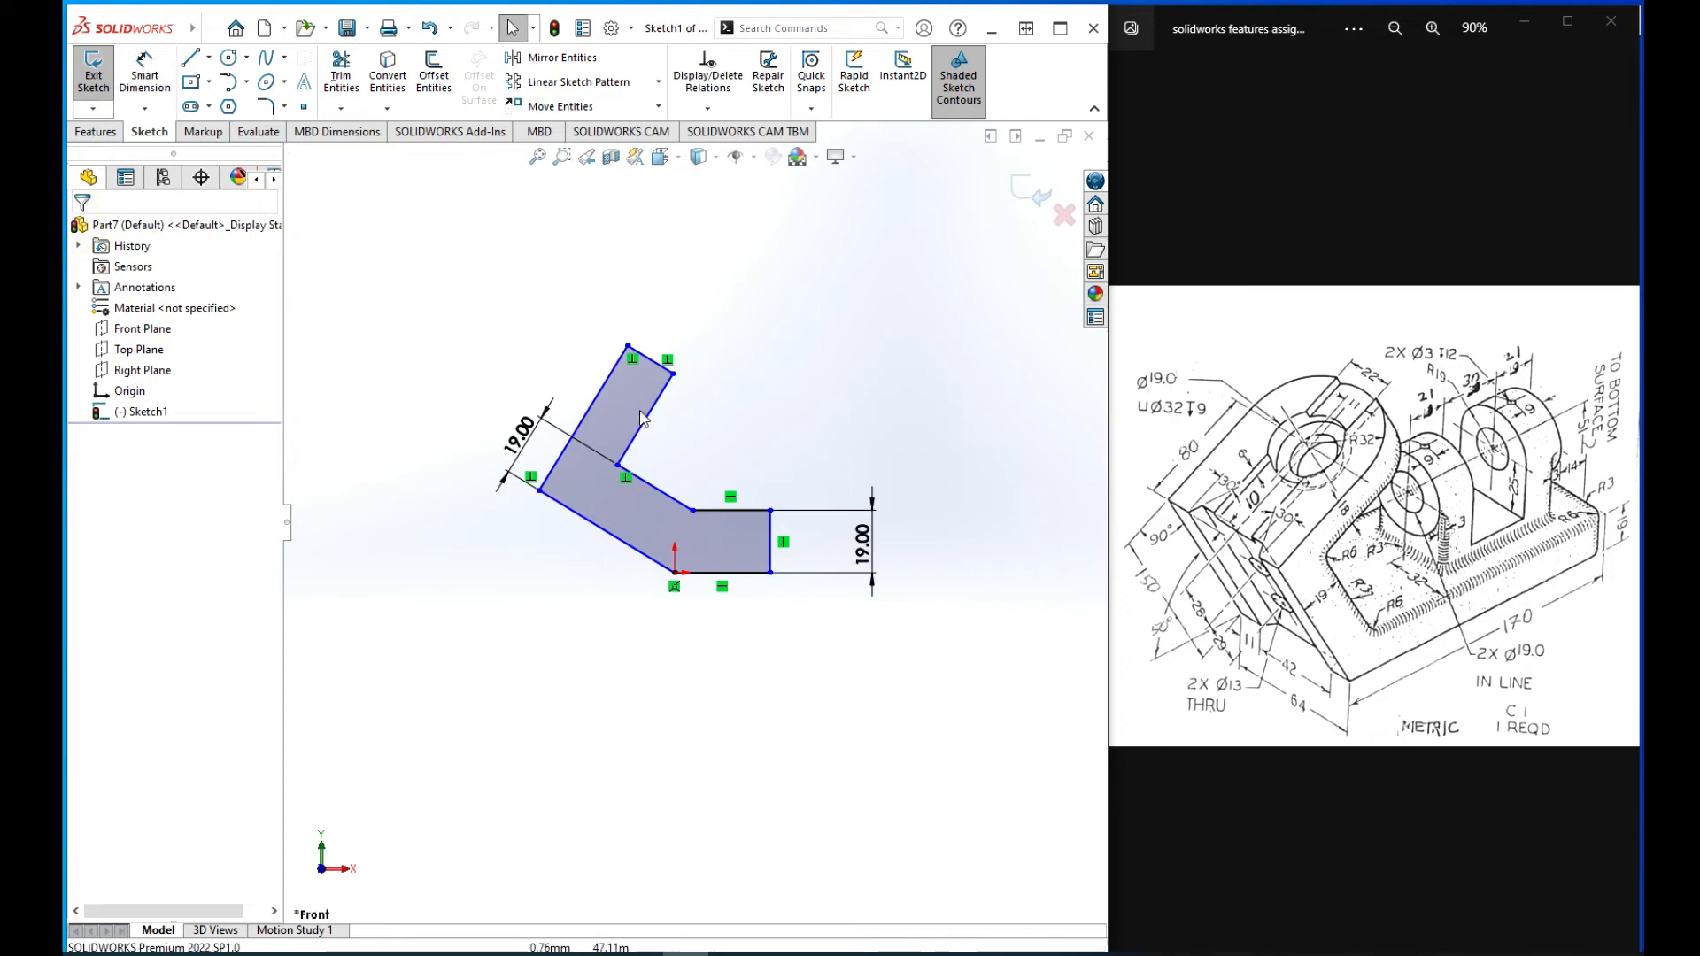
Step: Dimension the distance between the upper arm's two long parallel lines as 18 mm
{"action": "scroll", "coordinate": [629, 395], "scroll_direction": "up", "scroll_amount": 3}
{"action": "scroll", "coordinate": [797, 543], "scroll_direction": "down", "scroll_amount": 3}
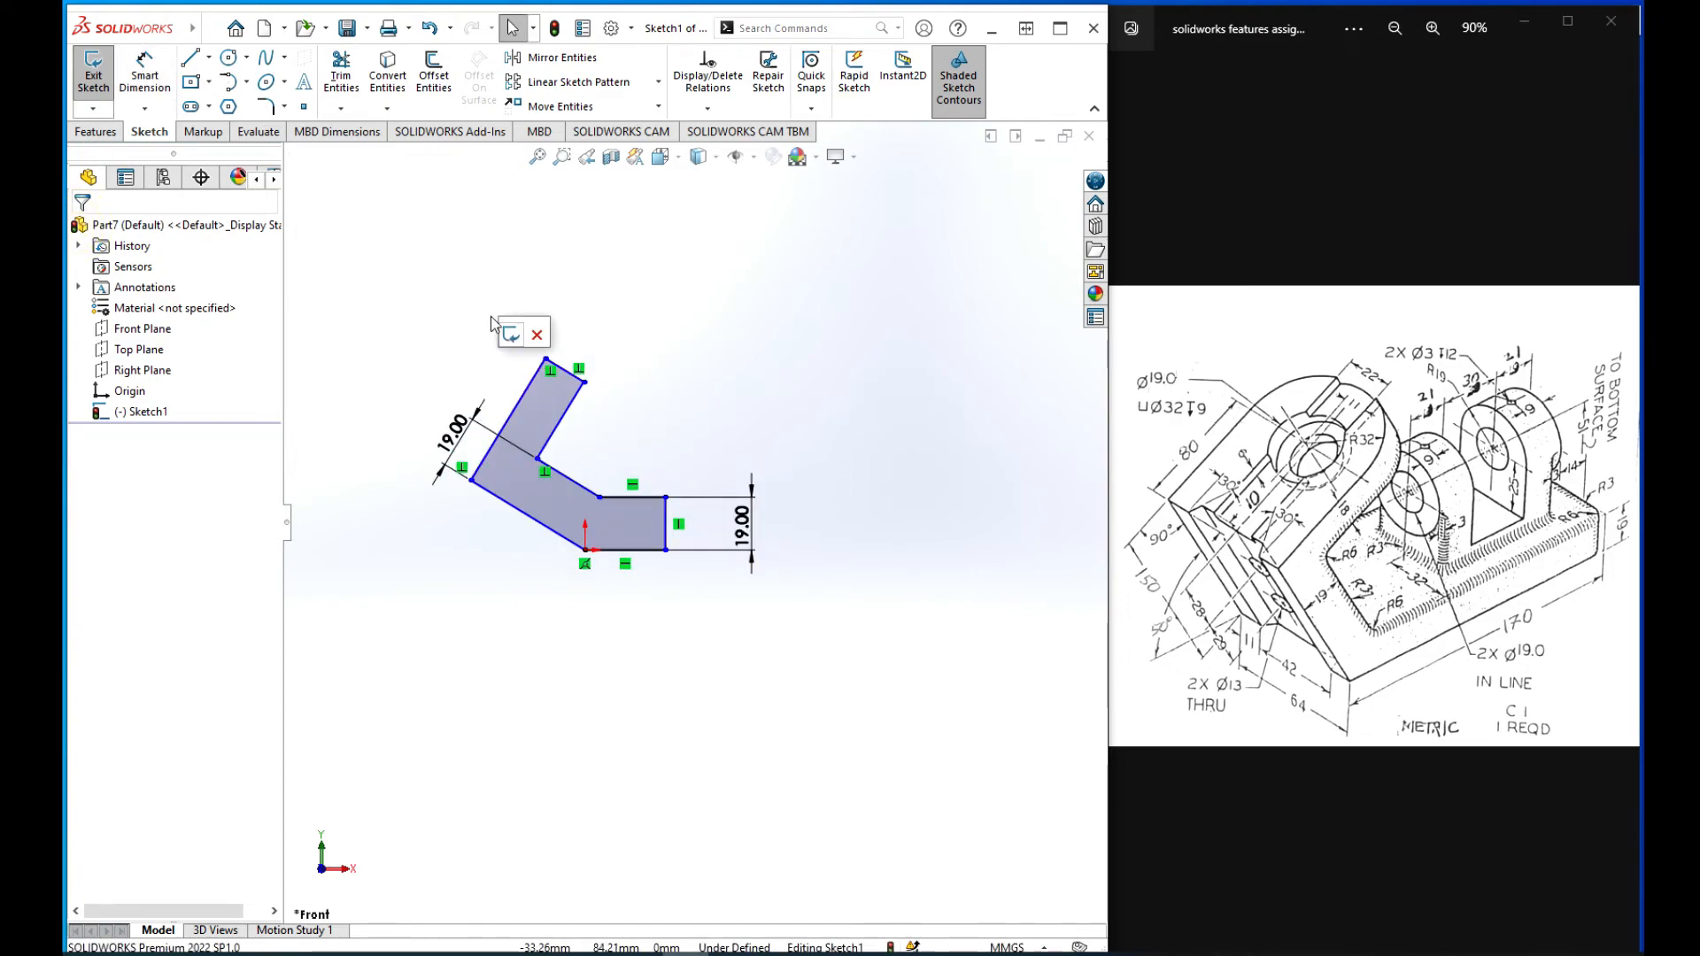
{"action": "left_click", "coordinate": [144, 62]}
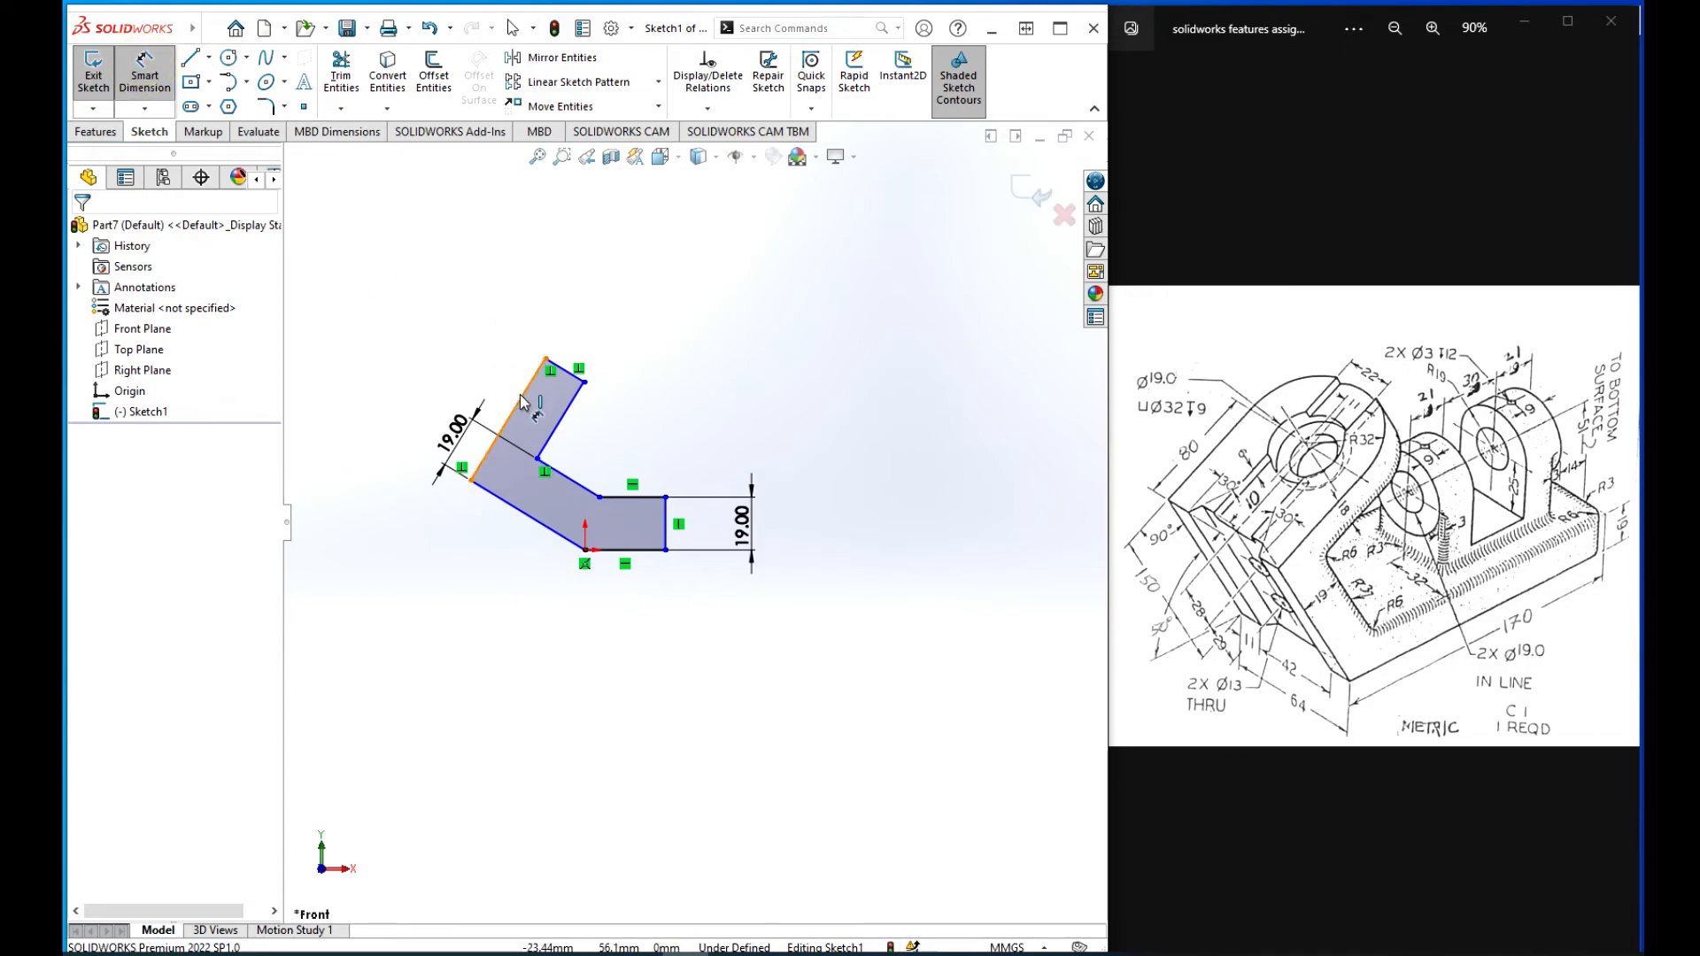
{"action": "left_click", "coordinate": [561, 420]}
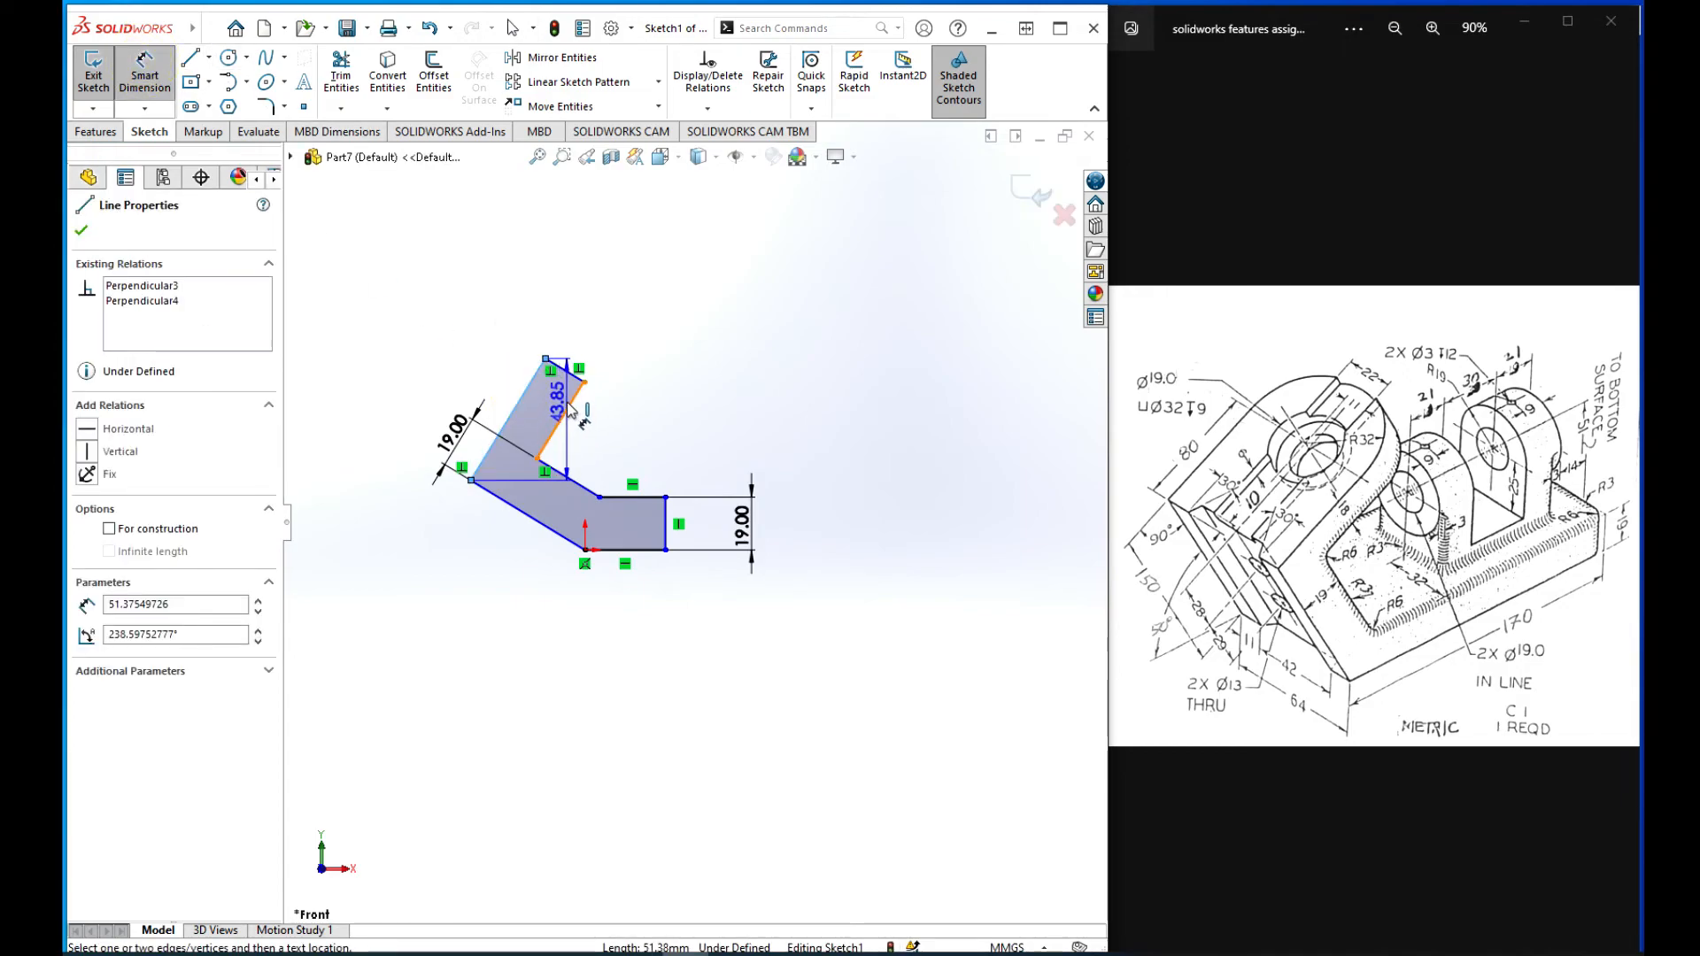
{"action": "left_click", "coordinate": [545, 360]}
{"action": "left_click", "coordinate": [589, 322]}
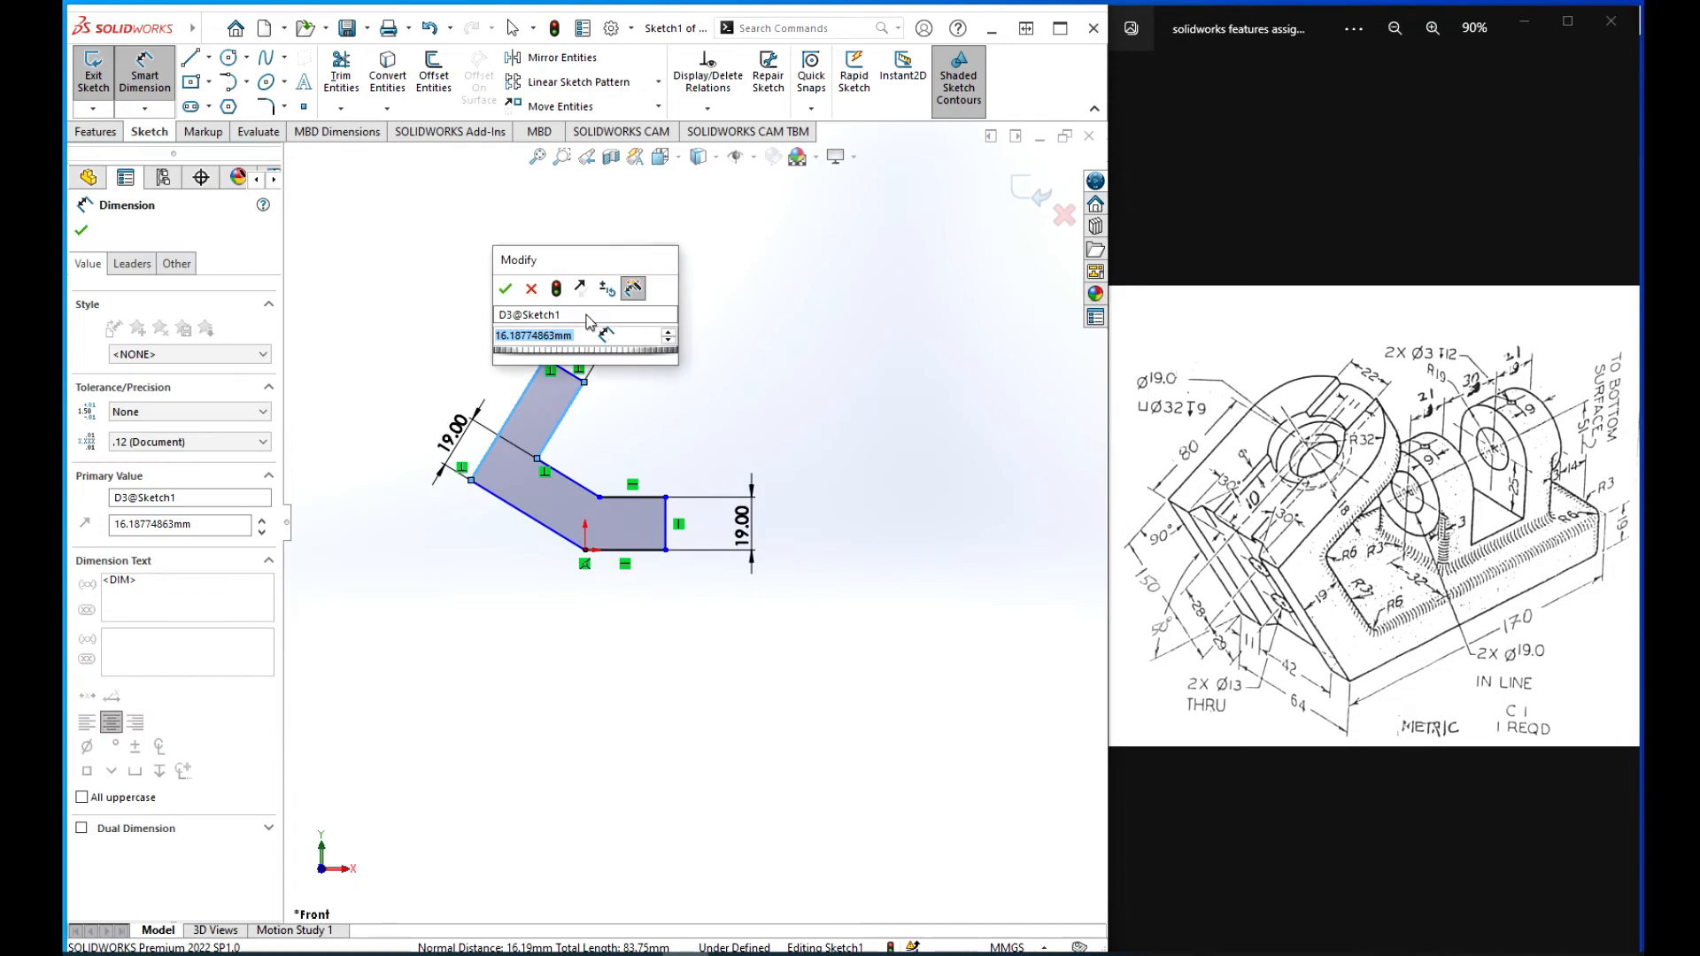
{"action": "type", "text": "1"}
{"action": "type", "text": "18"}
{"action": "key", "text": "Return"}
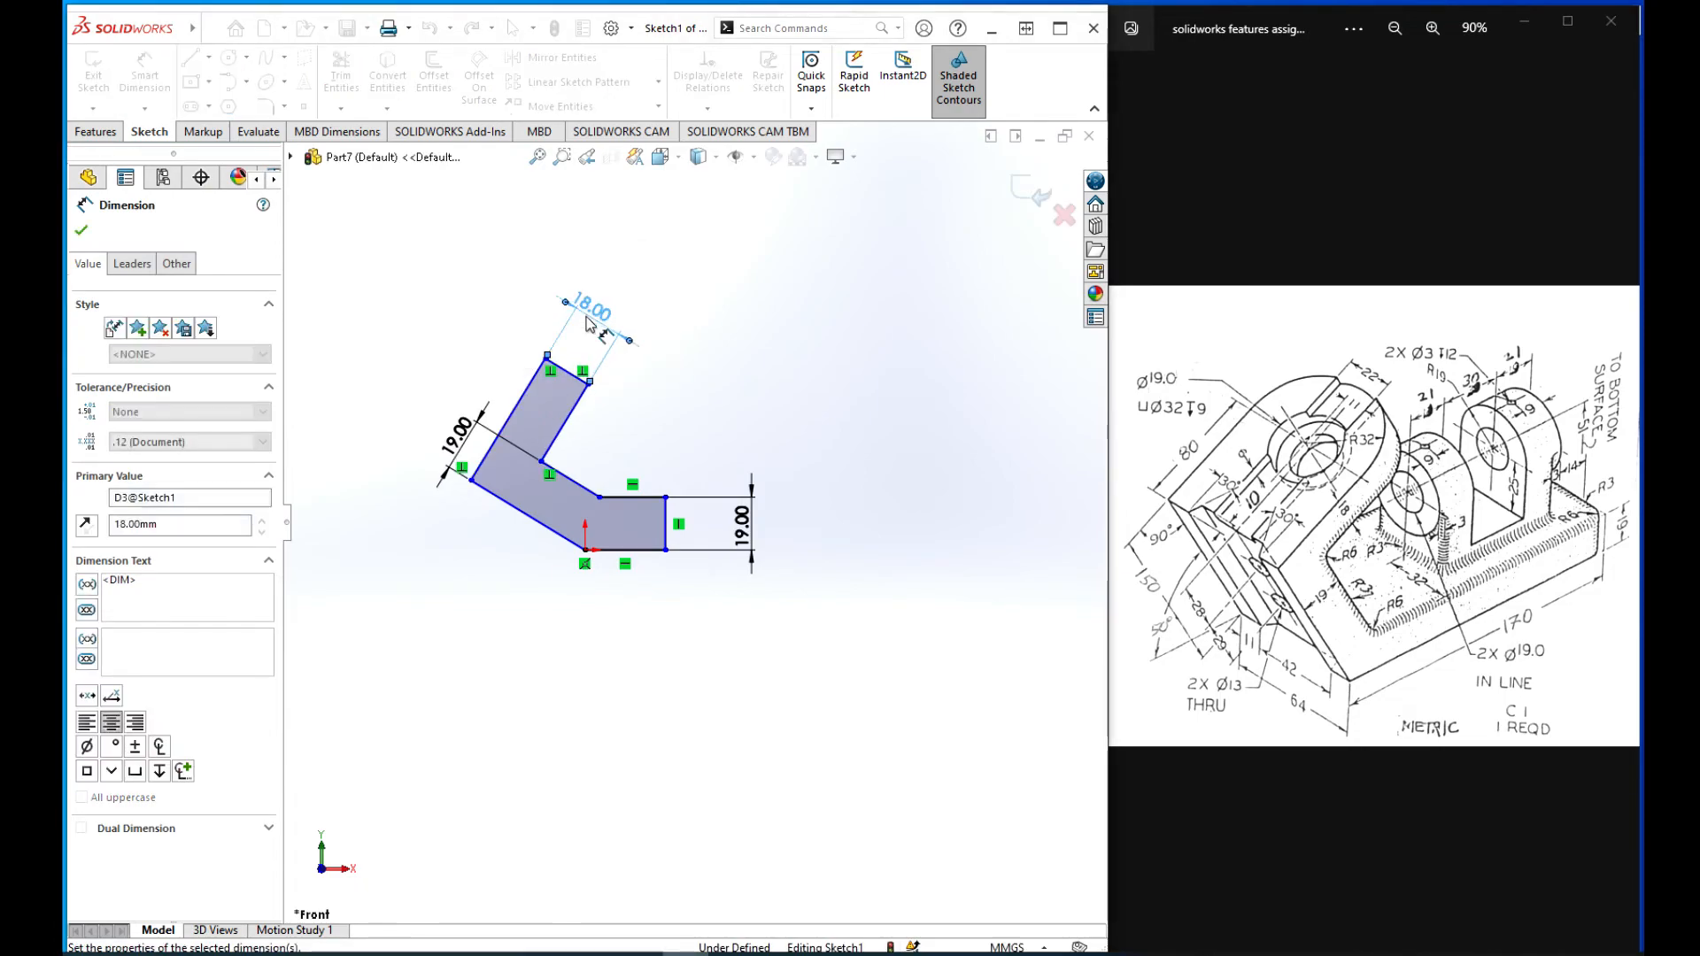
Step: Dimension the base's horizontal bottom line as 170 mm
{"action": "left_click", "coordinate": [642, 549]}
{"action": "left_click", "coordinate": [626, 660]}
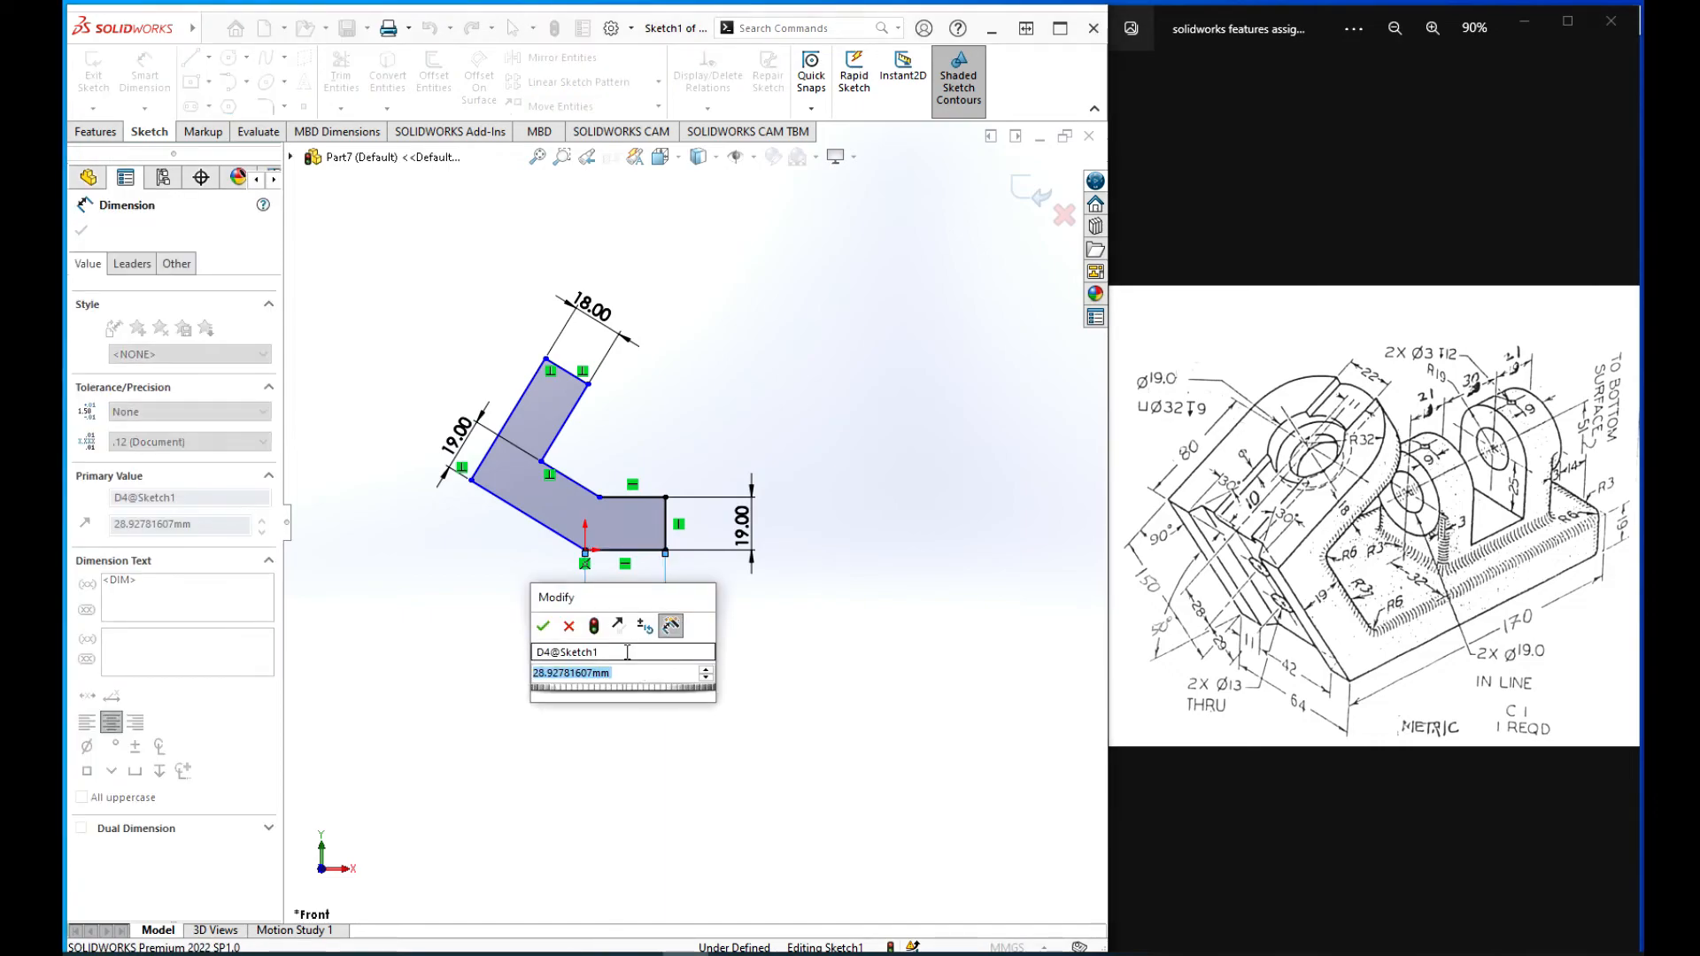
{"action": "type", "text": "170"}
{"action": "key", "text": "Return"}
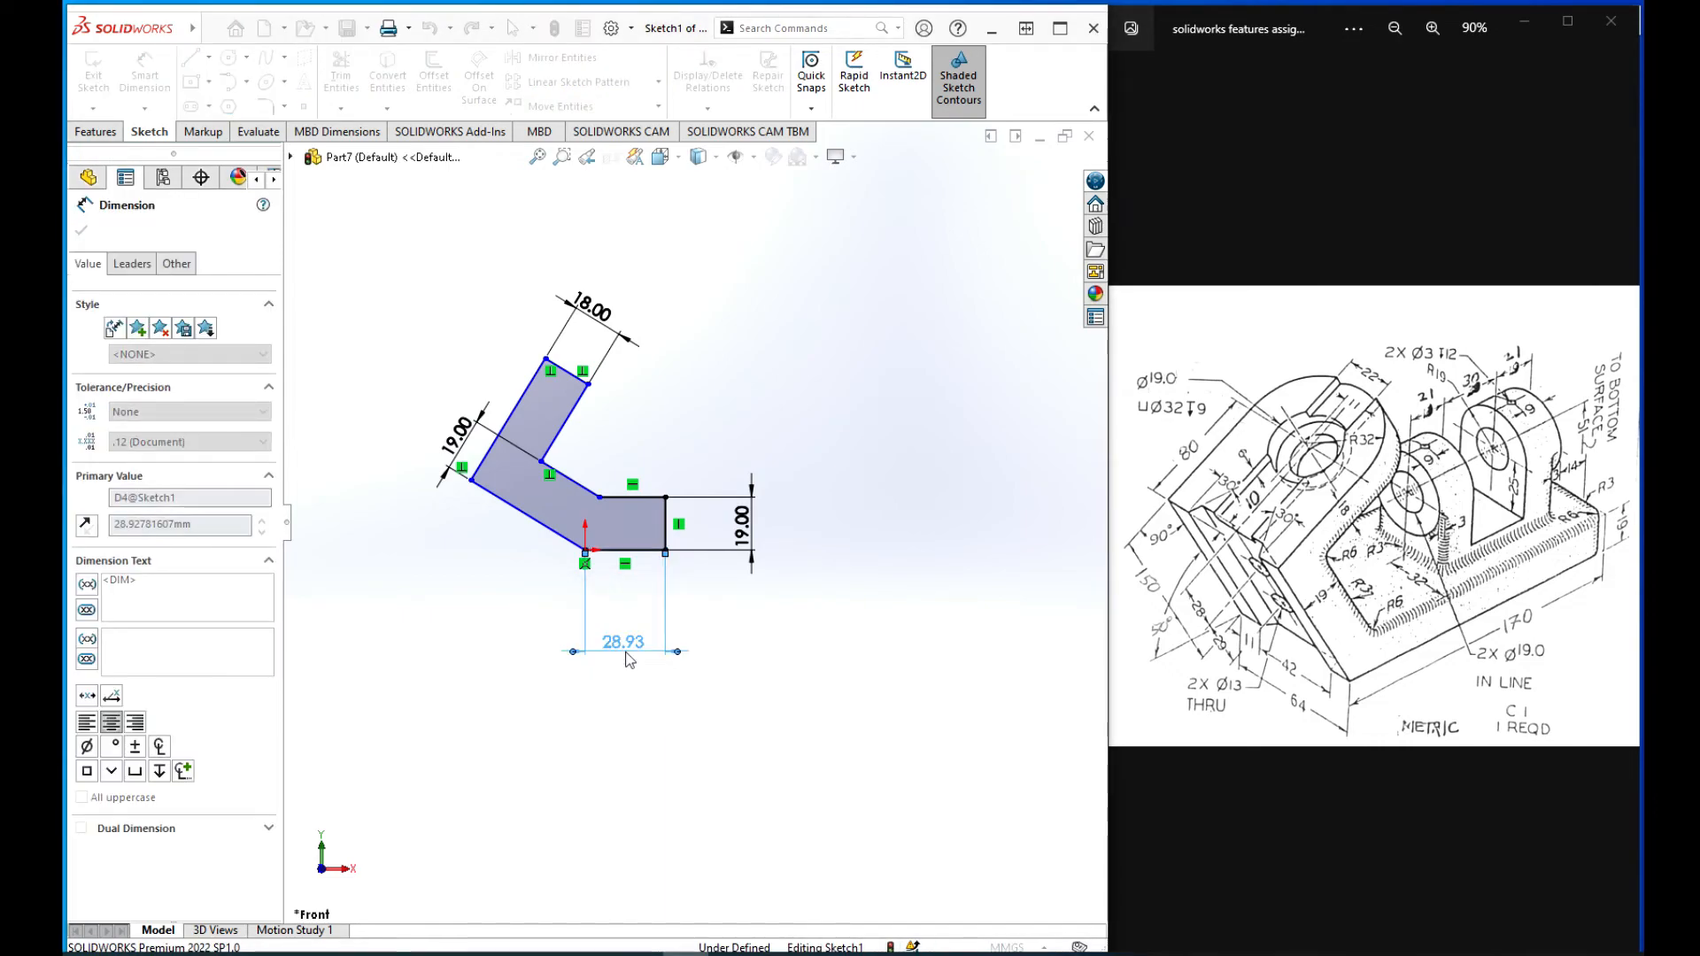
{"action": "scroll", "coordinate": [514, 634], "scroll_direction": "up", "scroll_amount": 4}
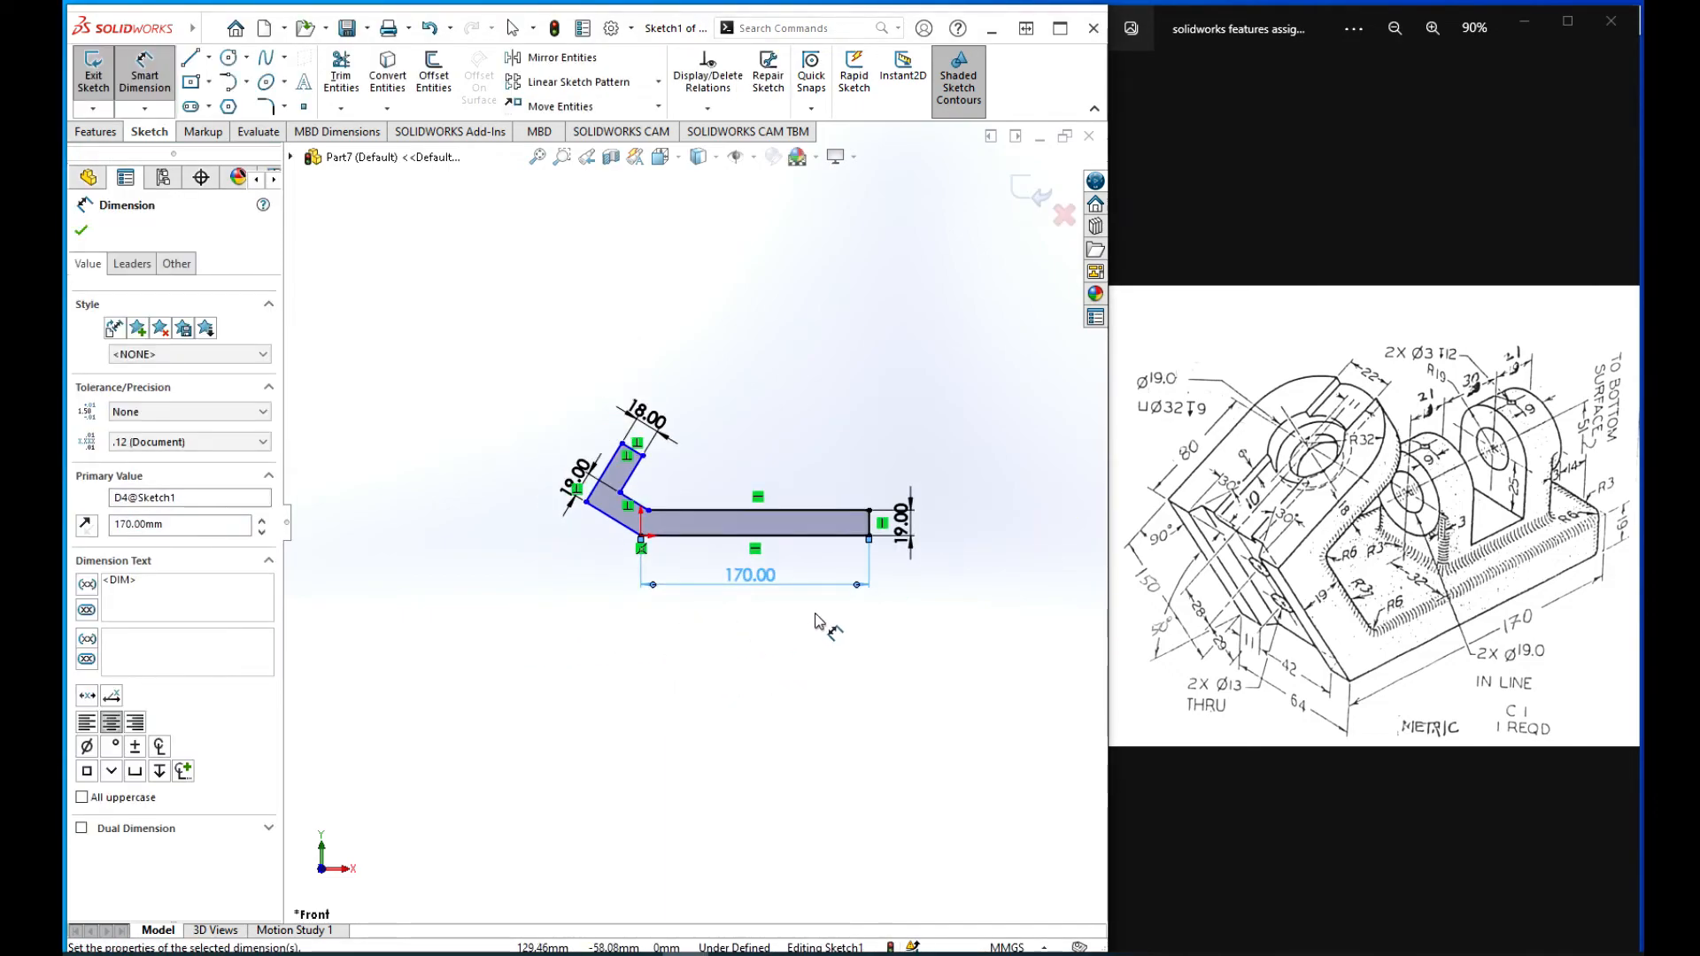
Step: Dimension the angle between the base's bottom line and the outer slanted line at the origin as 50 degrees
{"action": "scroll", "coordinate": [814, 613], "scroll_direction": "down", "scroll_amount": 2}
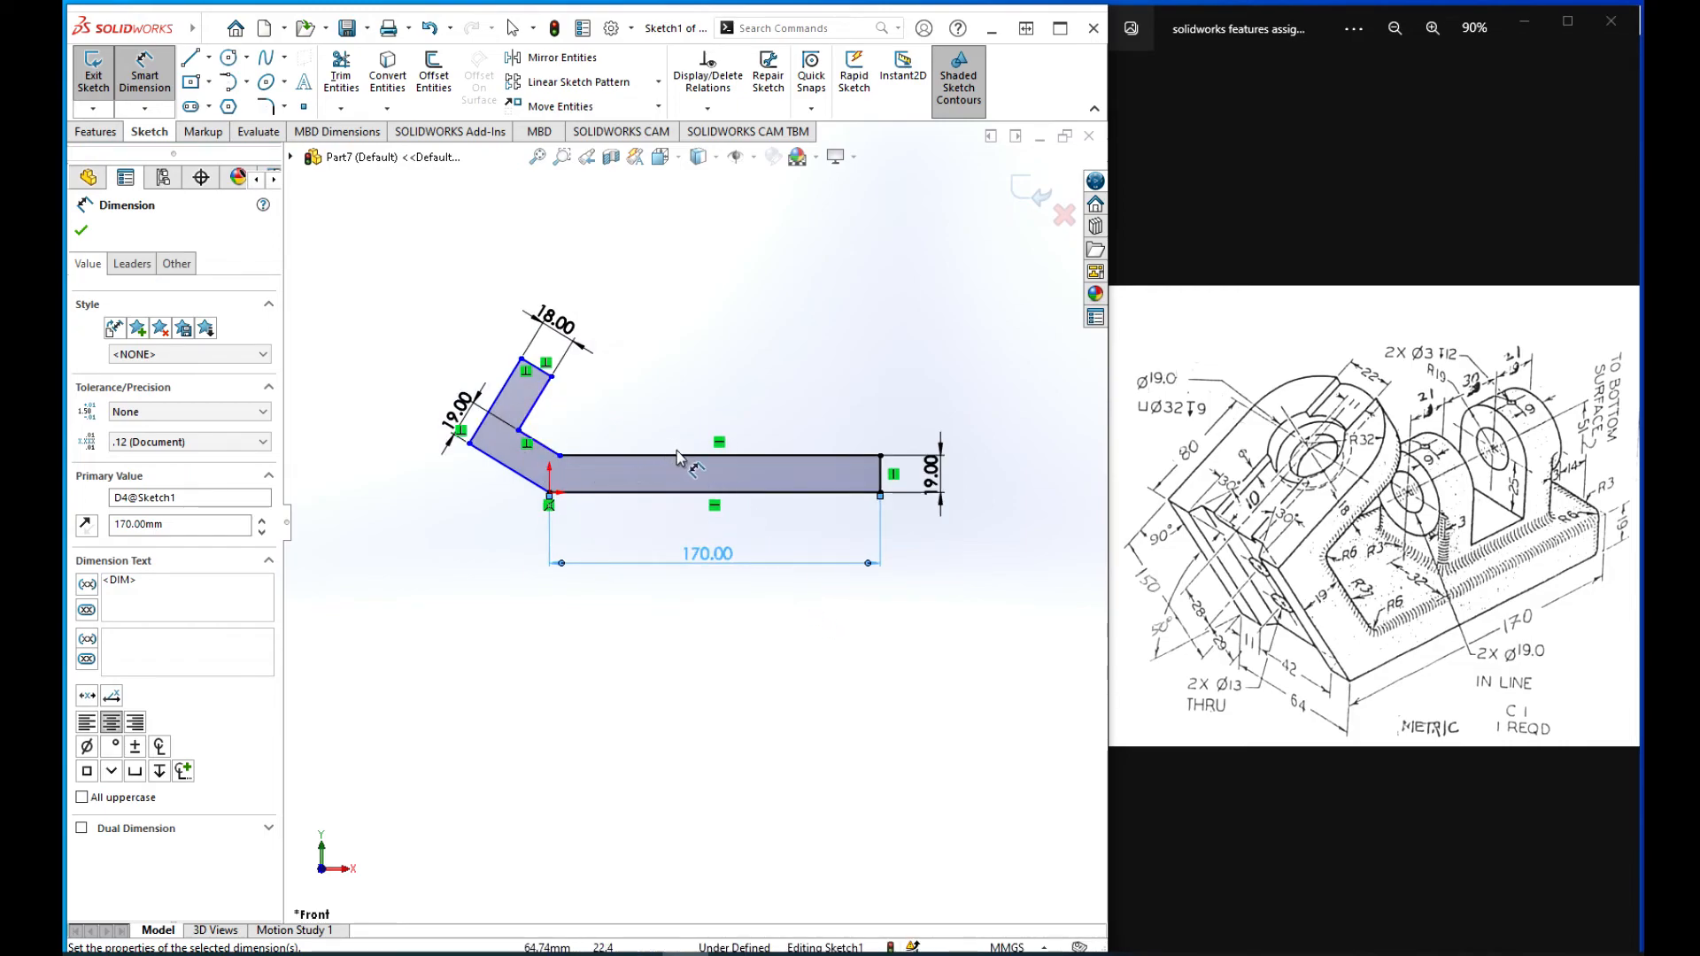
{"action": "scroll", "coordinate": [678, 457], "scroll_direction": "down", "scroll_amount": 2}
{"action": "scroll", "coordinate": [683, 460], "scroll_direction": "up", "scroll_amount": 1}
{"action": "scroll", "coordinate": [589, 524], "scroll_direction": "down", "scroll_amount": 2}
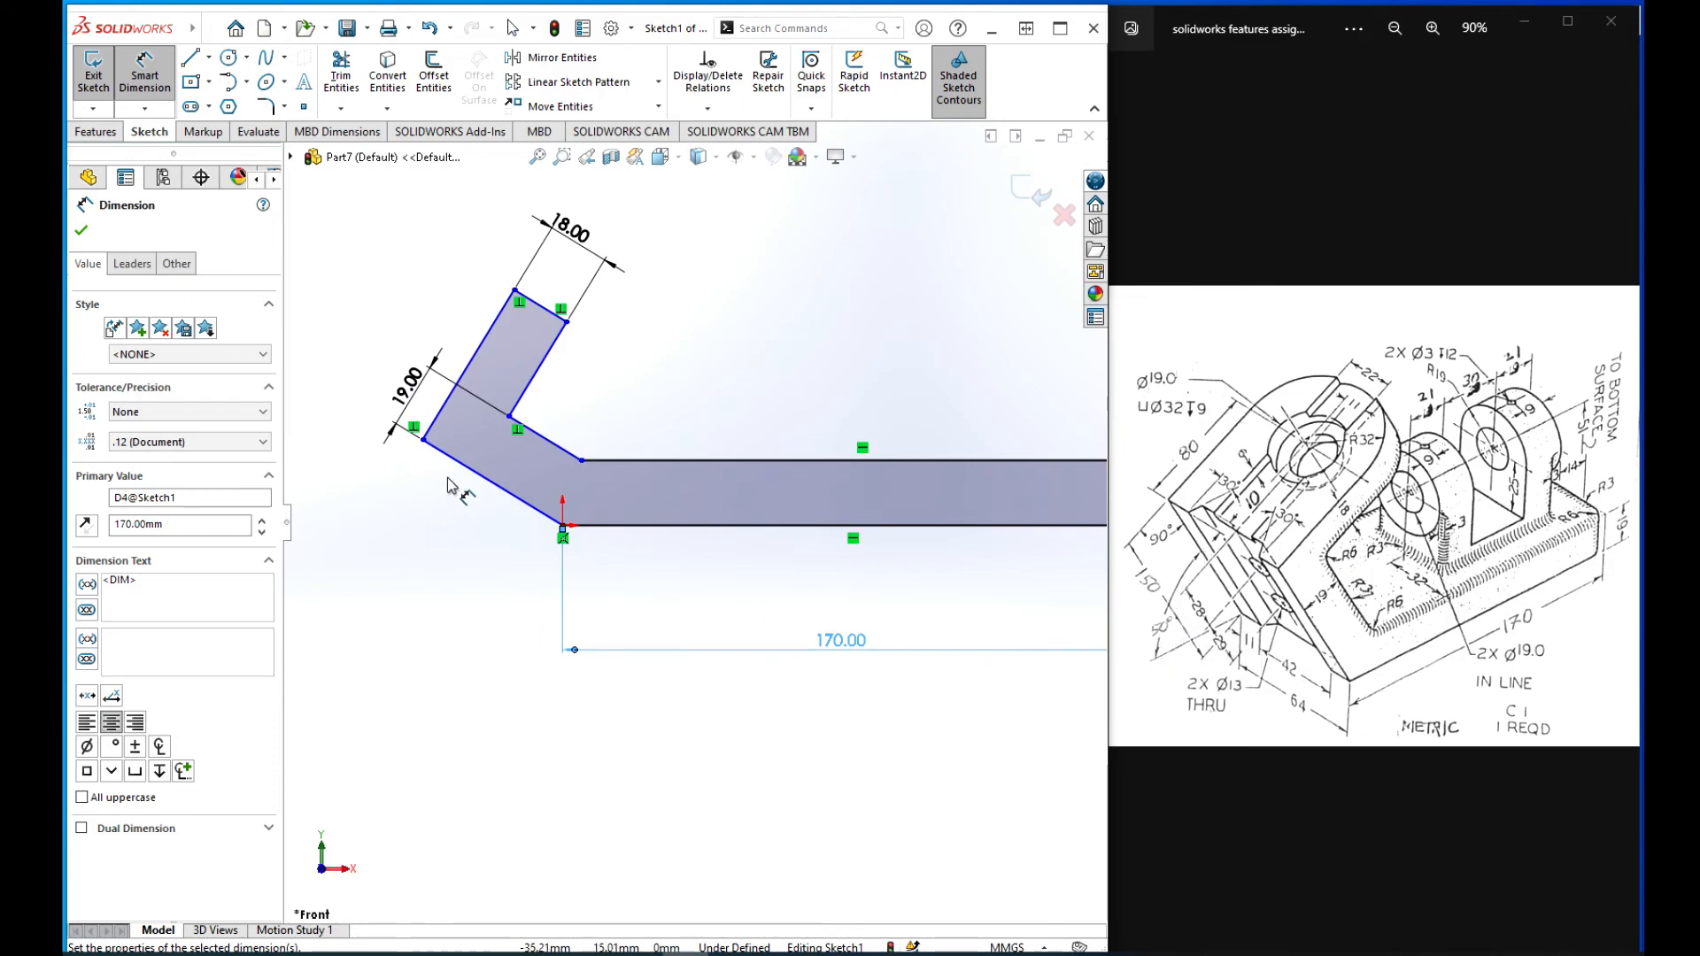
{"action": "left_click", "coordinate": [611, 525]}
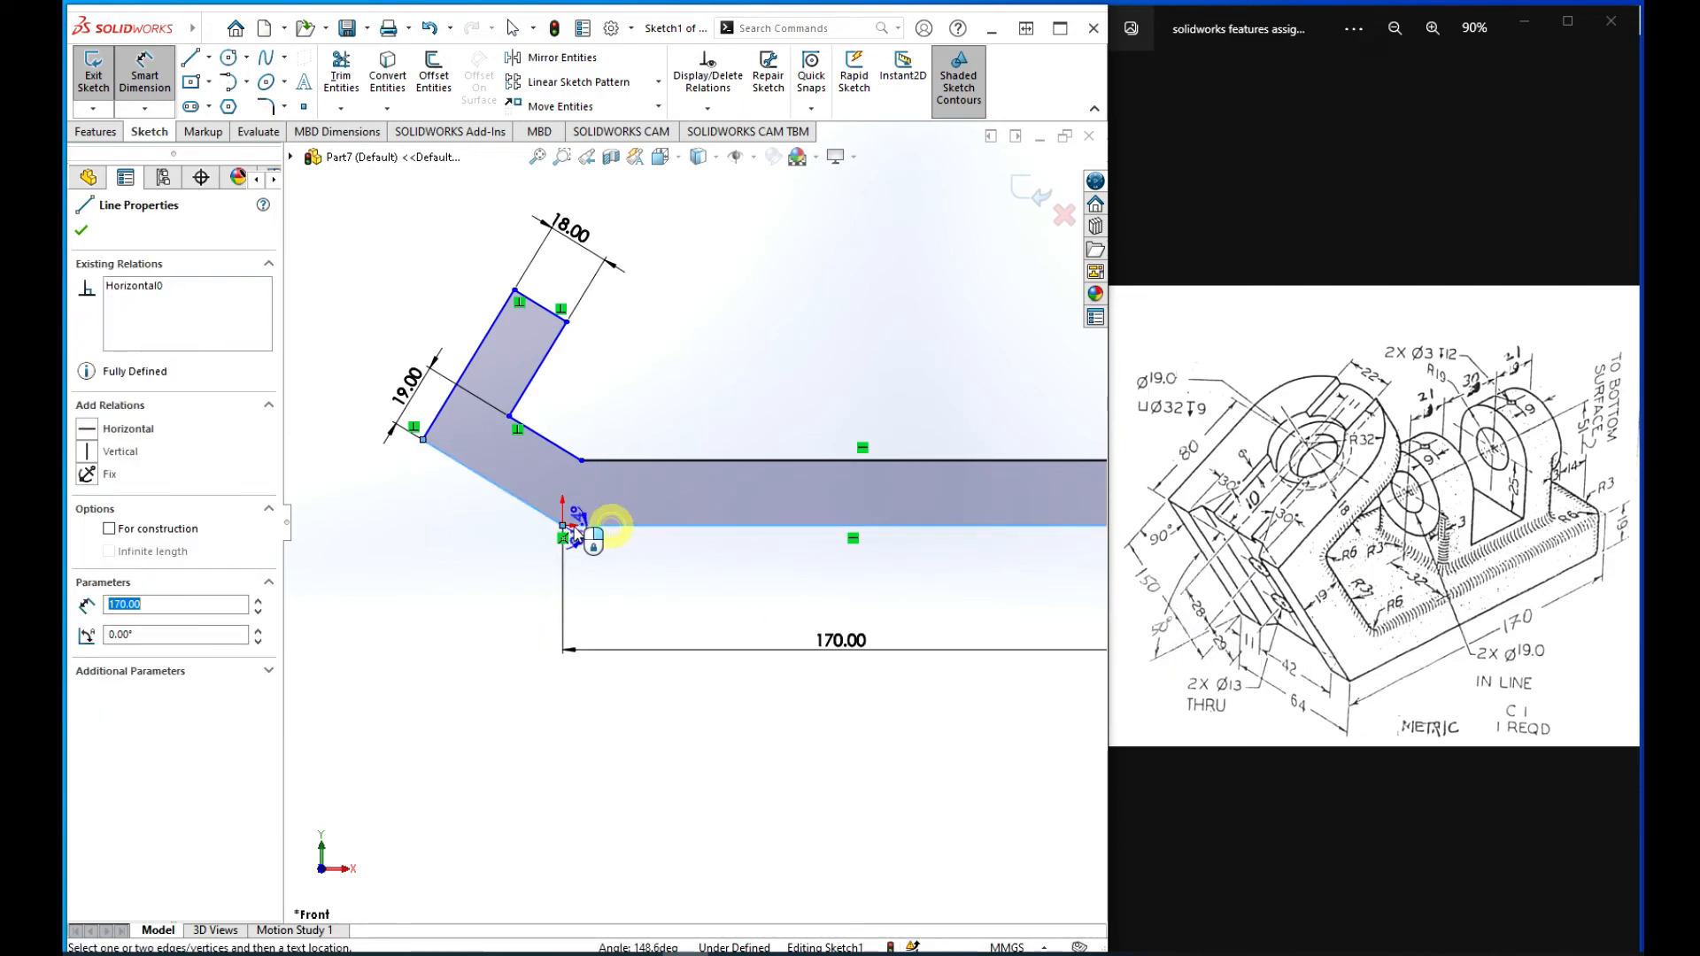
{"action": "left_click", "coordinate": [500, 486]}
{"action": "left_click", "coordinate": [483, 514]}
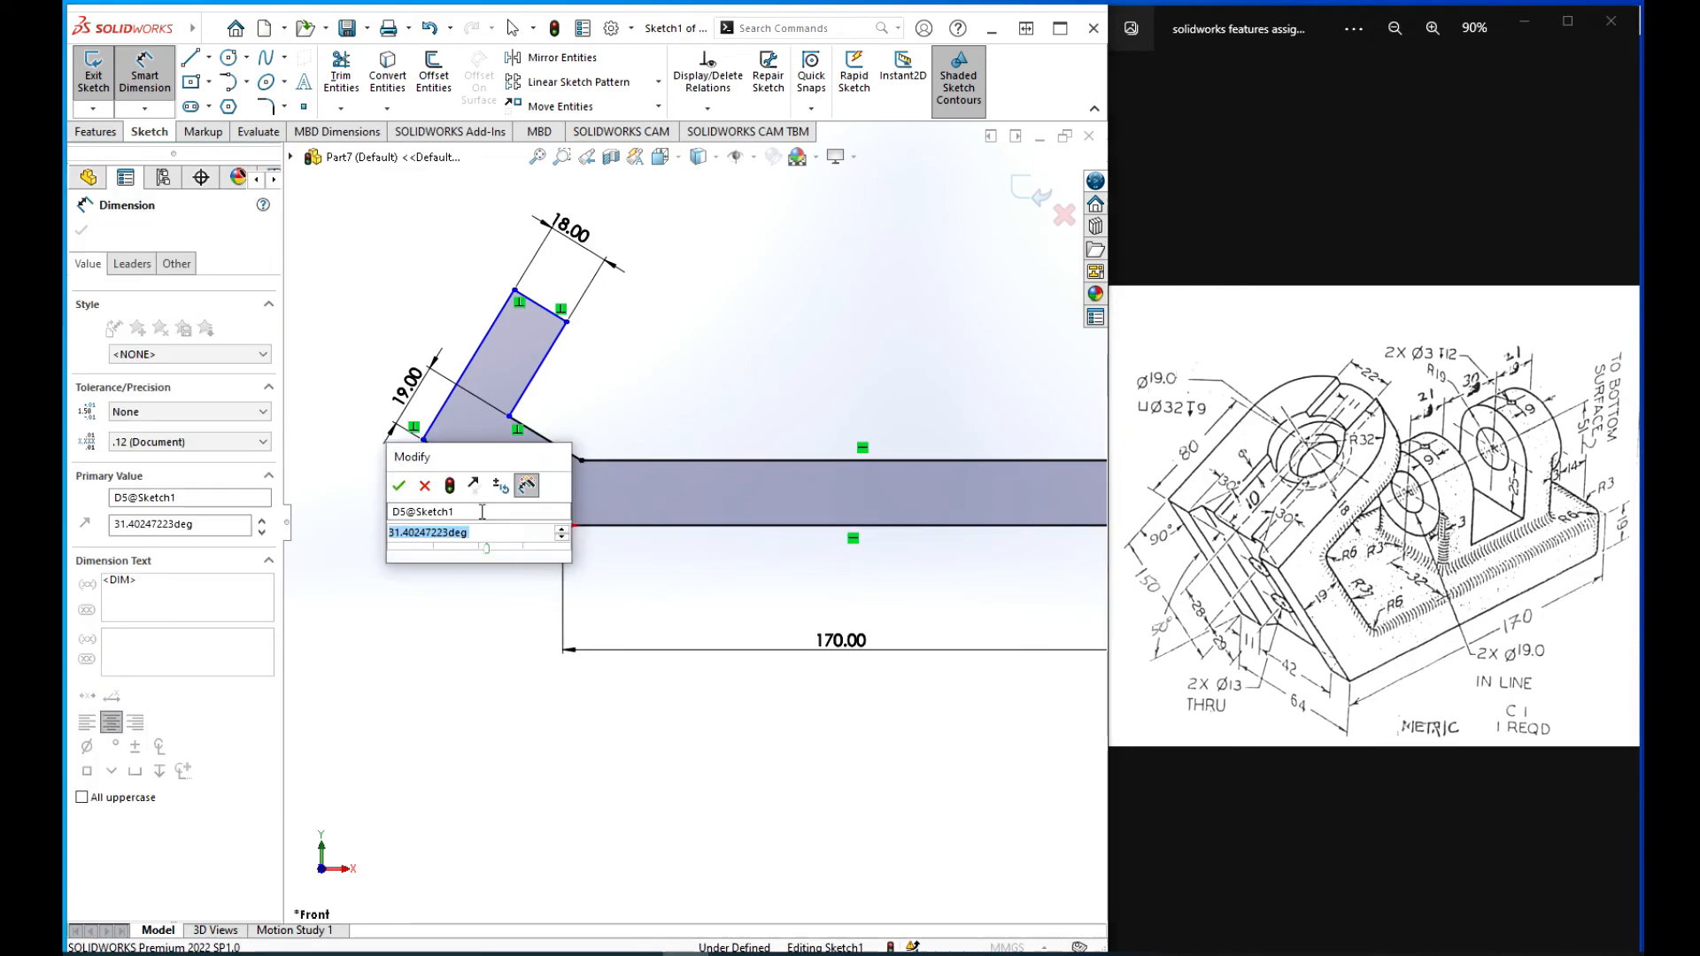
{"action": "type", "text": "50"}
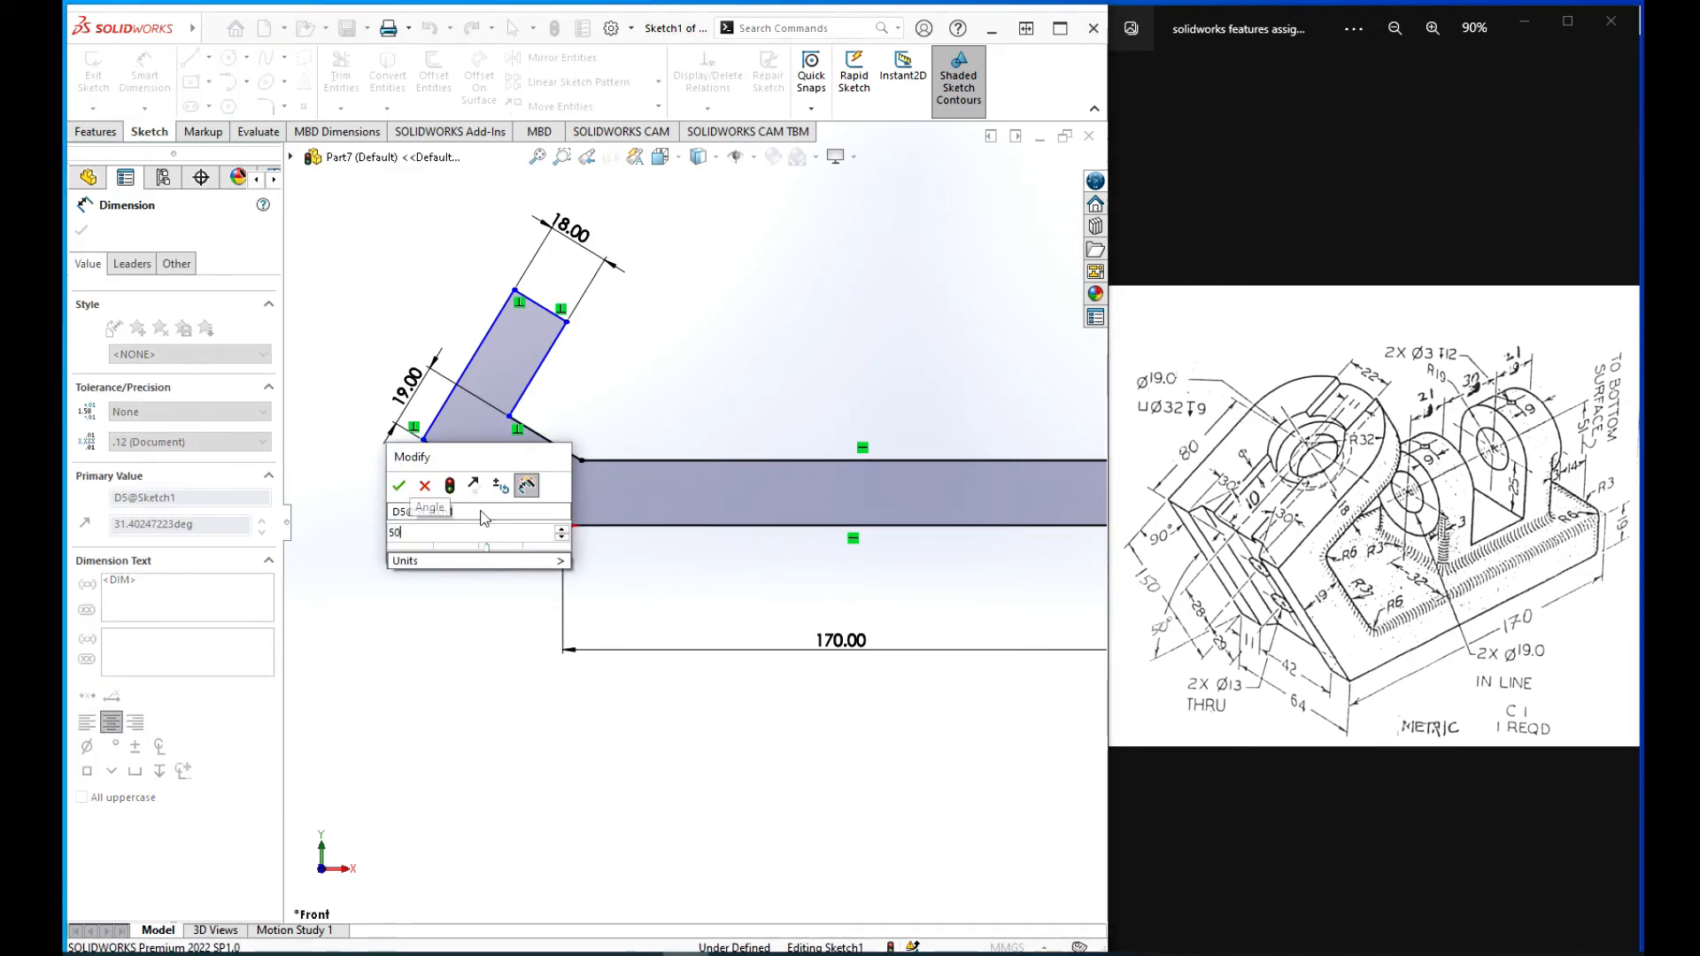
{"action": "key", "text": "Return"}
{"action": "scroll", "coordinate": [562, 535], "scroll_direction": "up", "scroll_amount": 3}
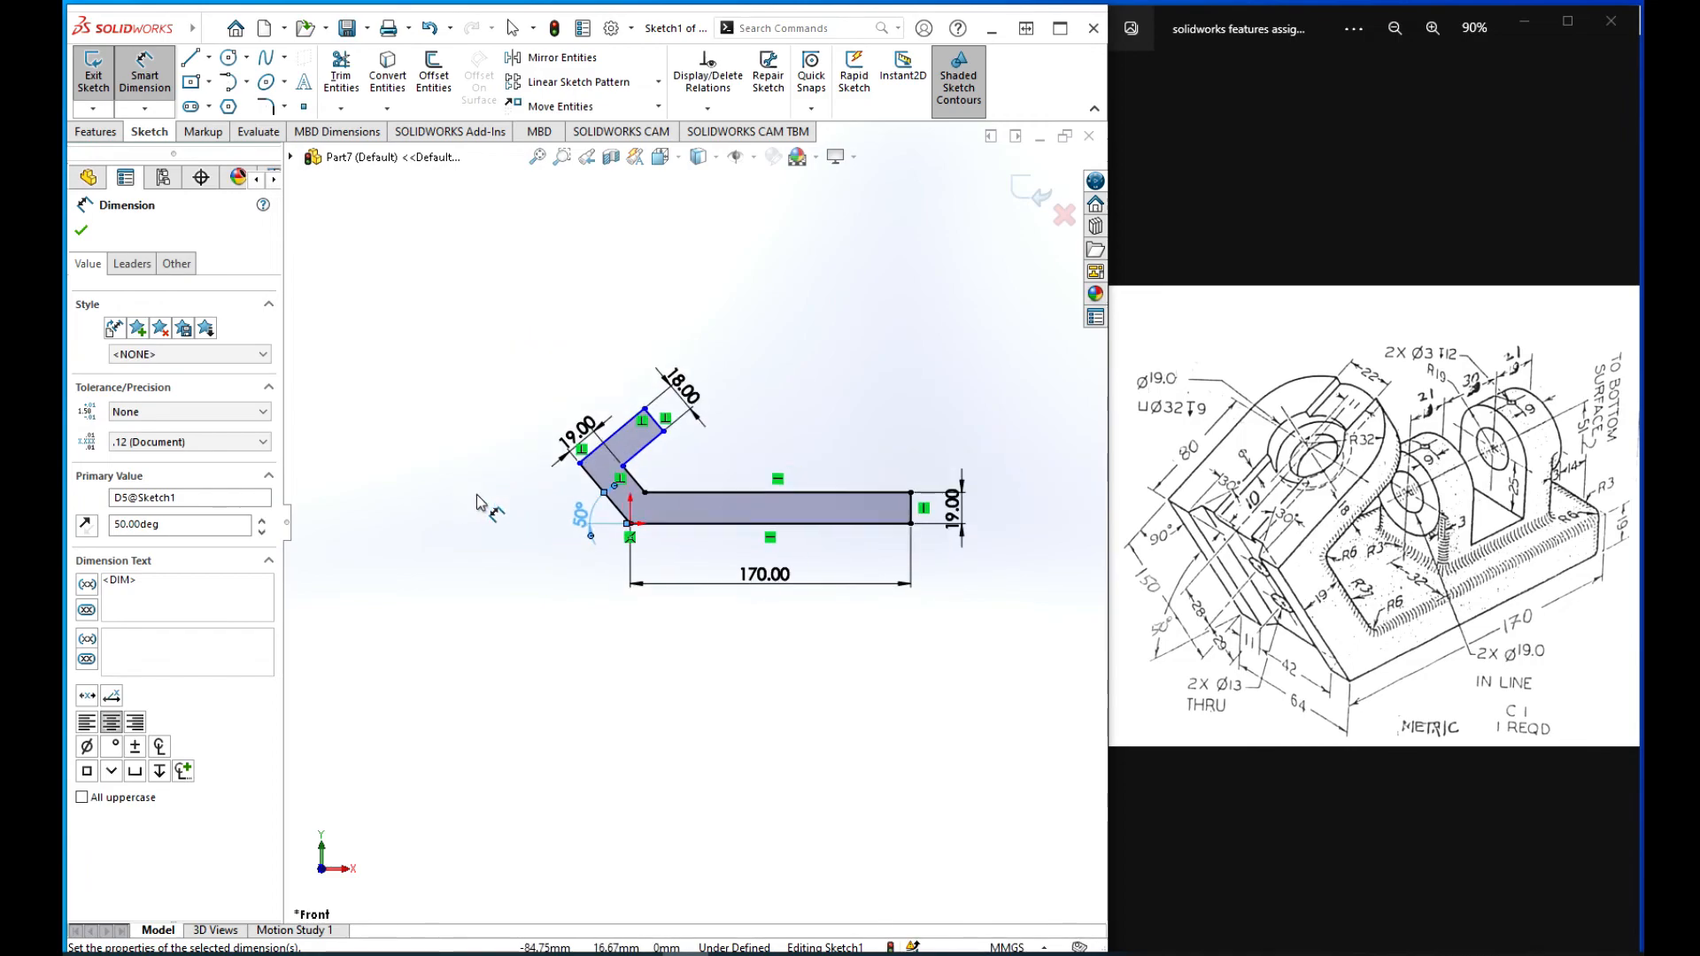
Step: Dimension the upper arm's long outer line as 112 mm and finish dimensioning
{"action": "scroll", "coordinate": [507, 490], "scroll_direction": "down", "scroll_amount": 3}
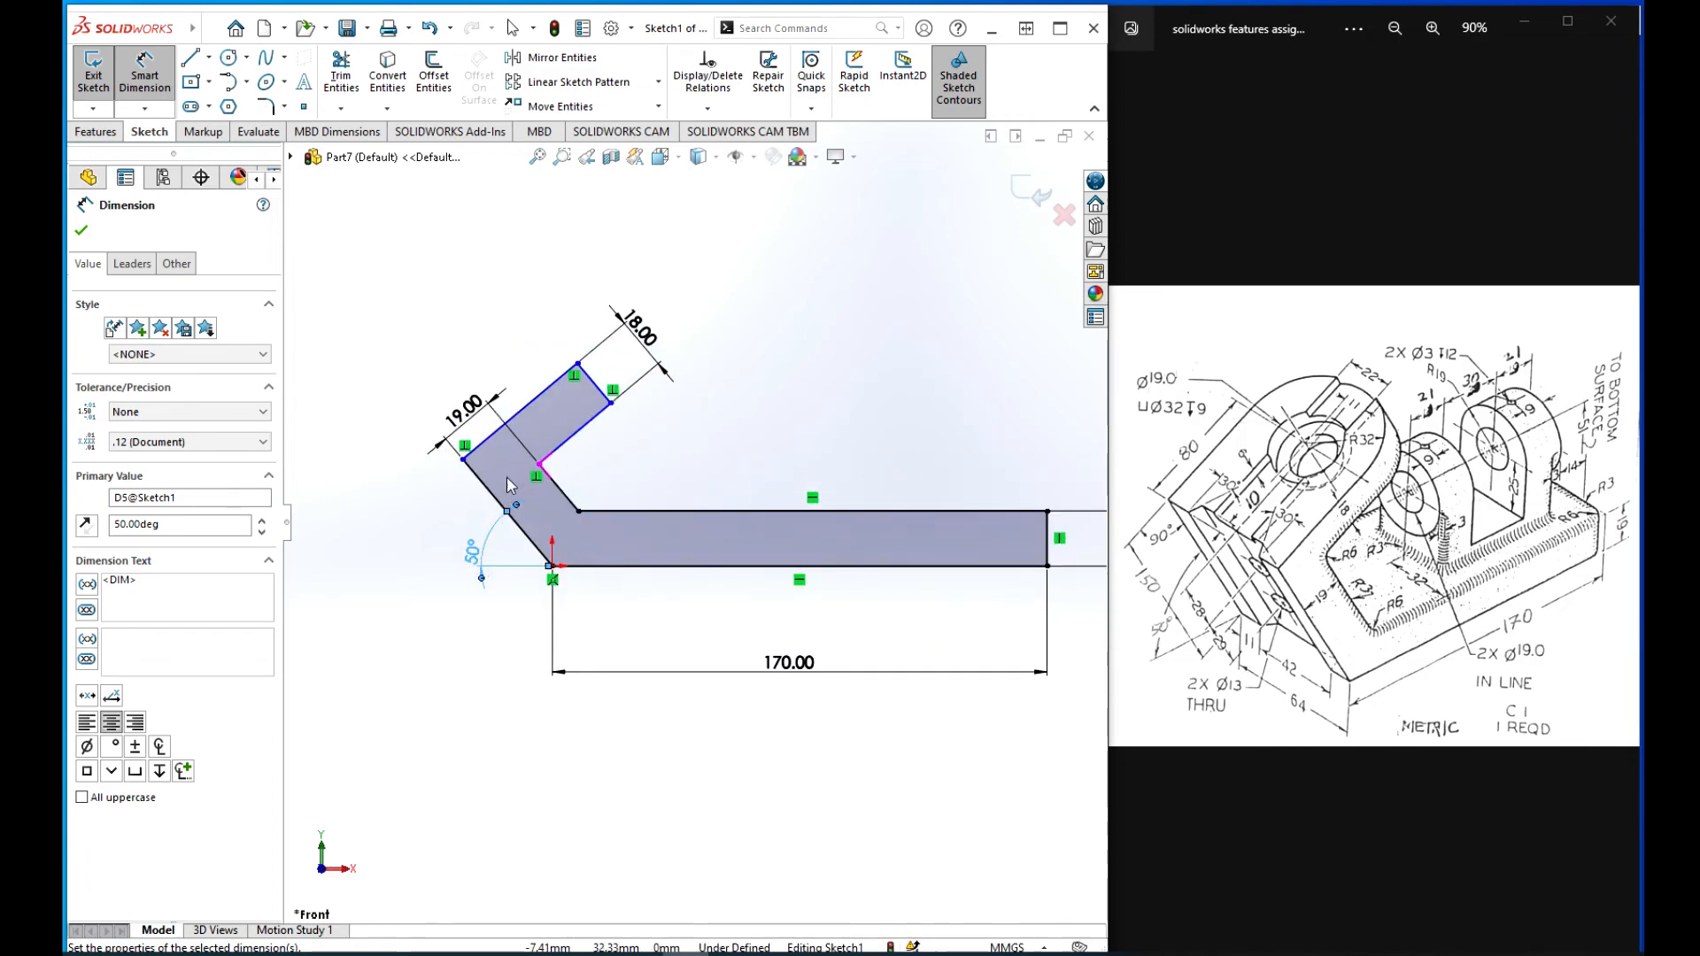
{"action": "left_click", "coordinate": [558, 387]}
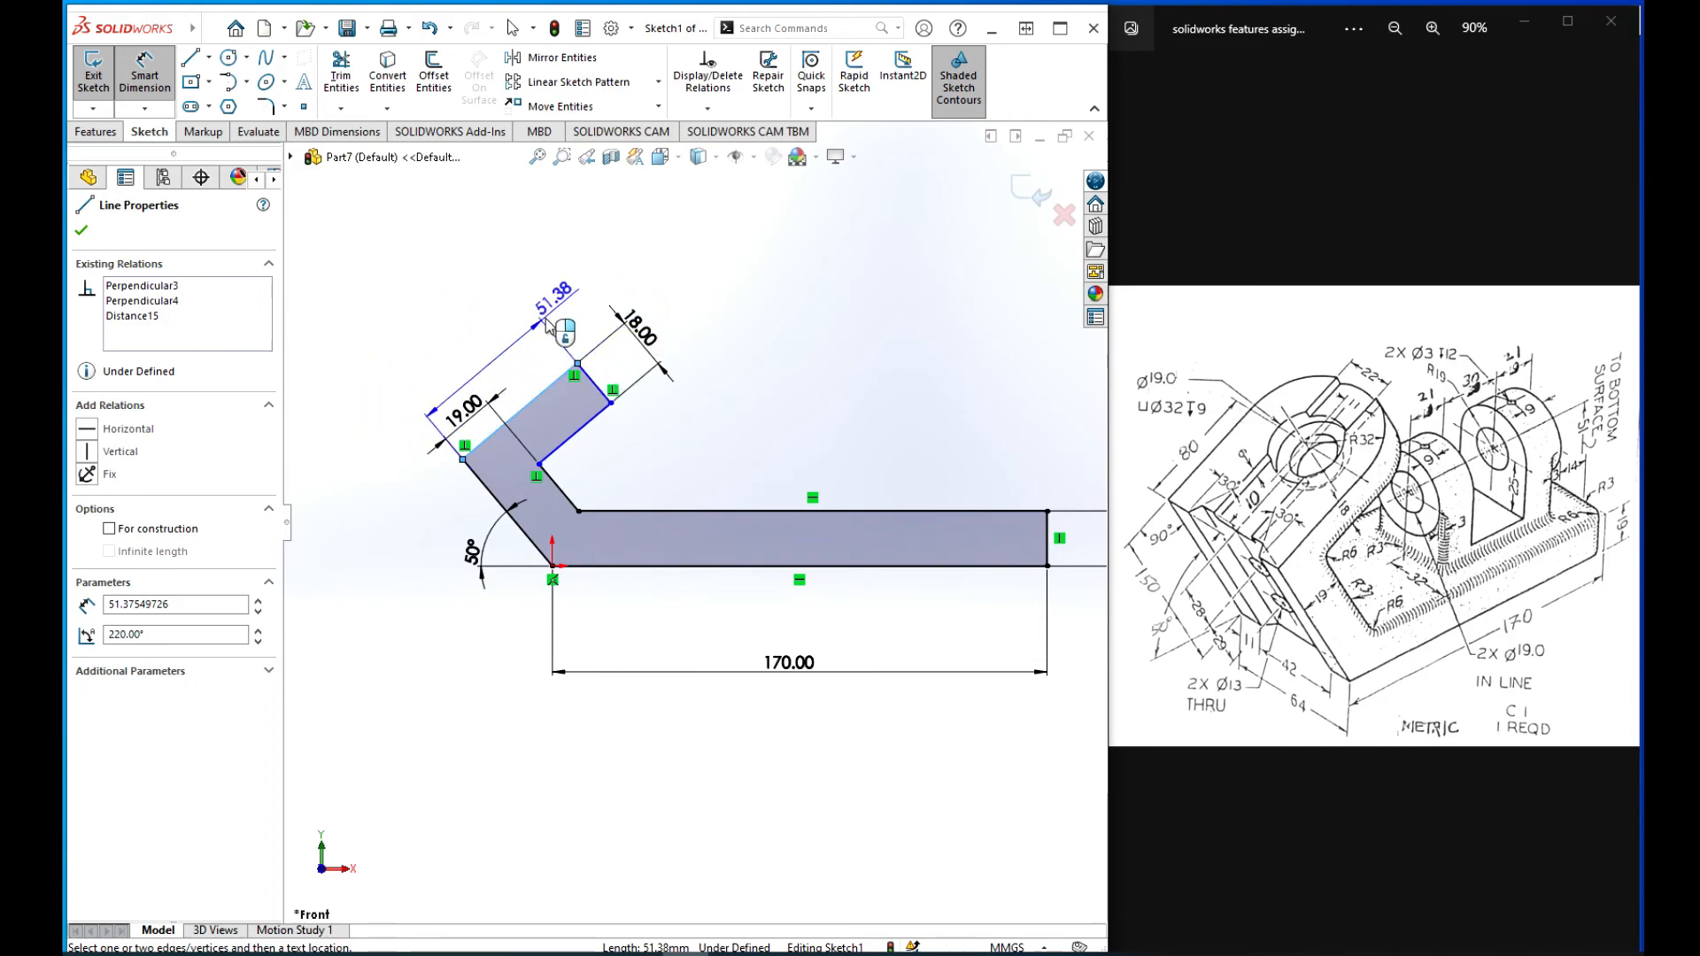
{"action": "left_click", "coordinate": [460, 345]}
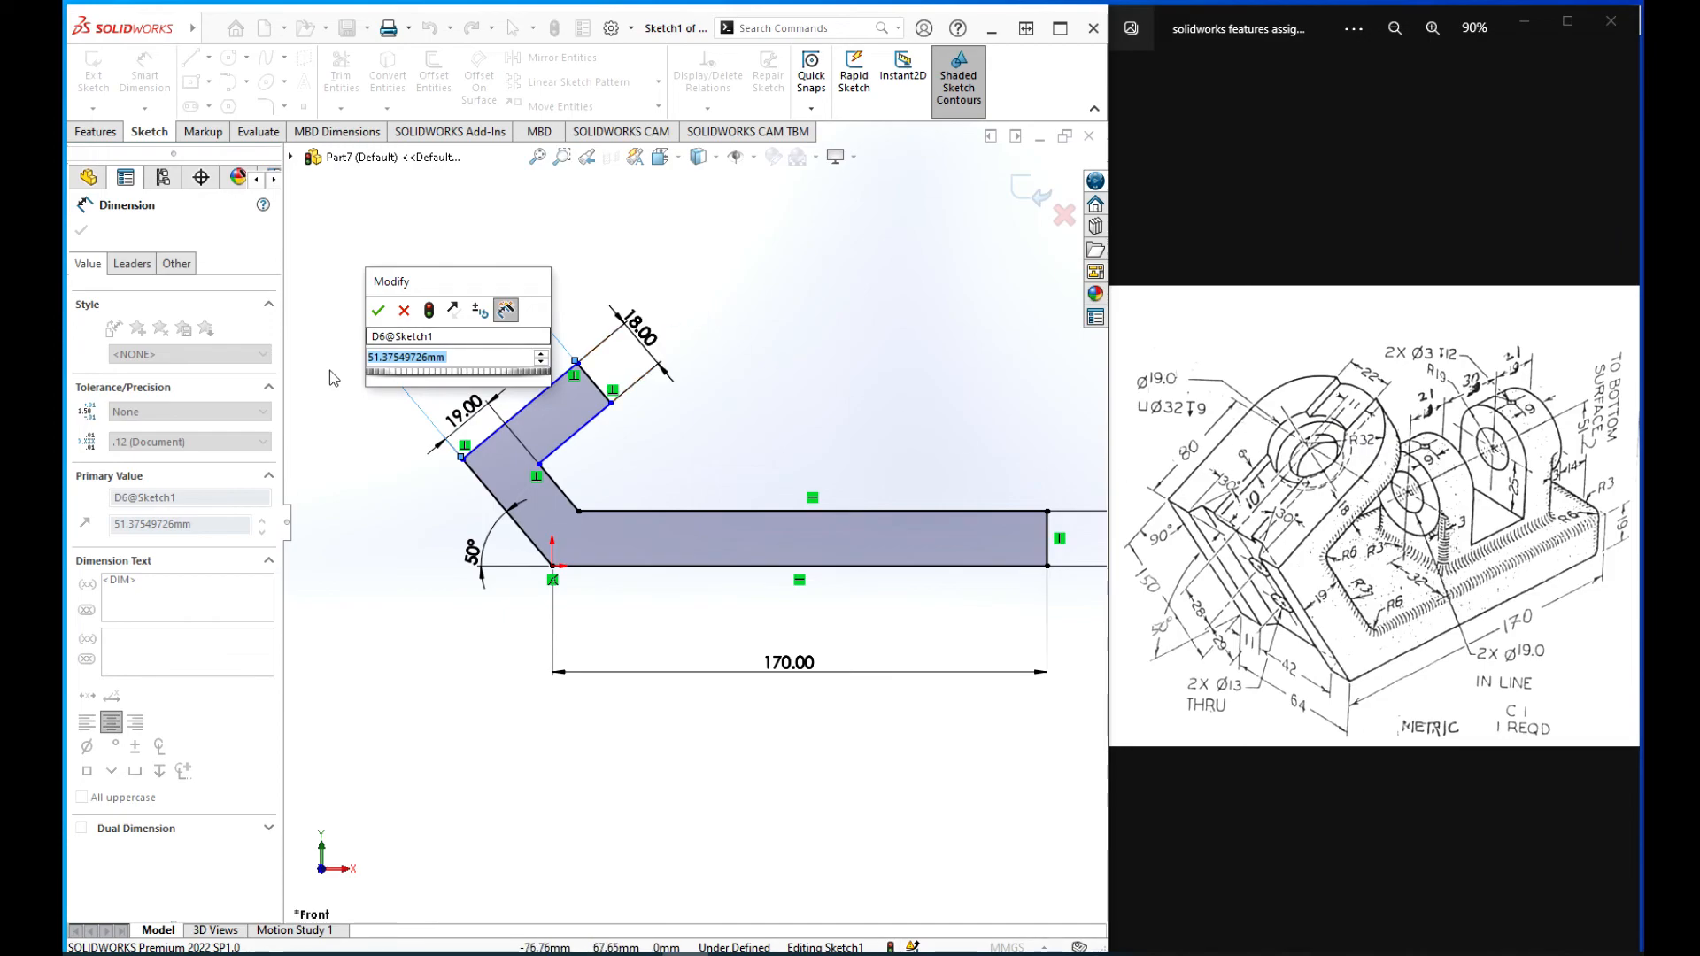
{"action": "type", "text": "112"}
{"action": "key", "text": "Return"}
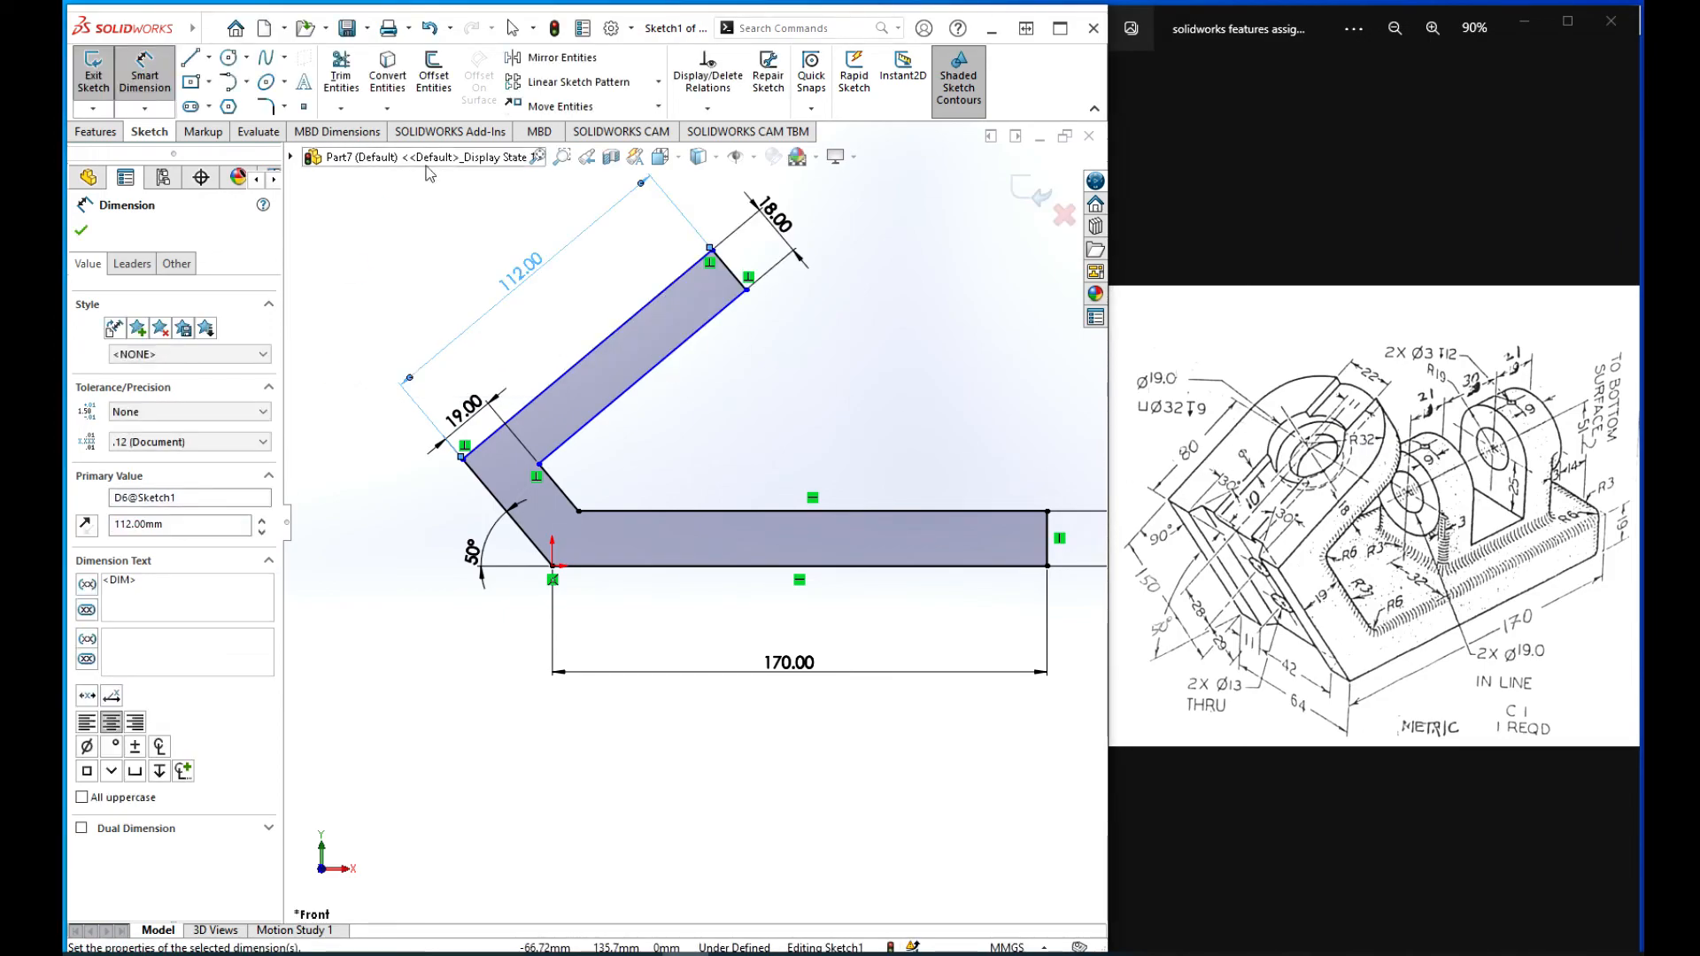
{"action": "key", "text": "f"}
{"action": "left_click", "coordinate": [839, 363]}
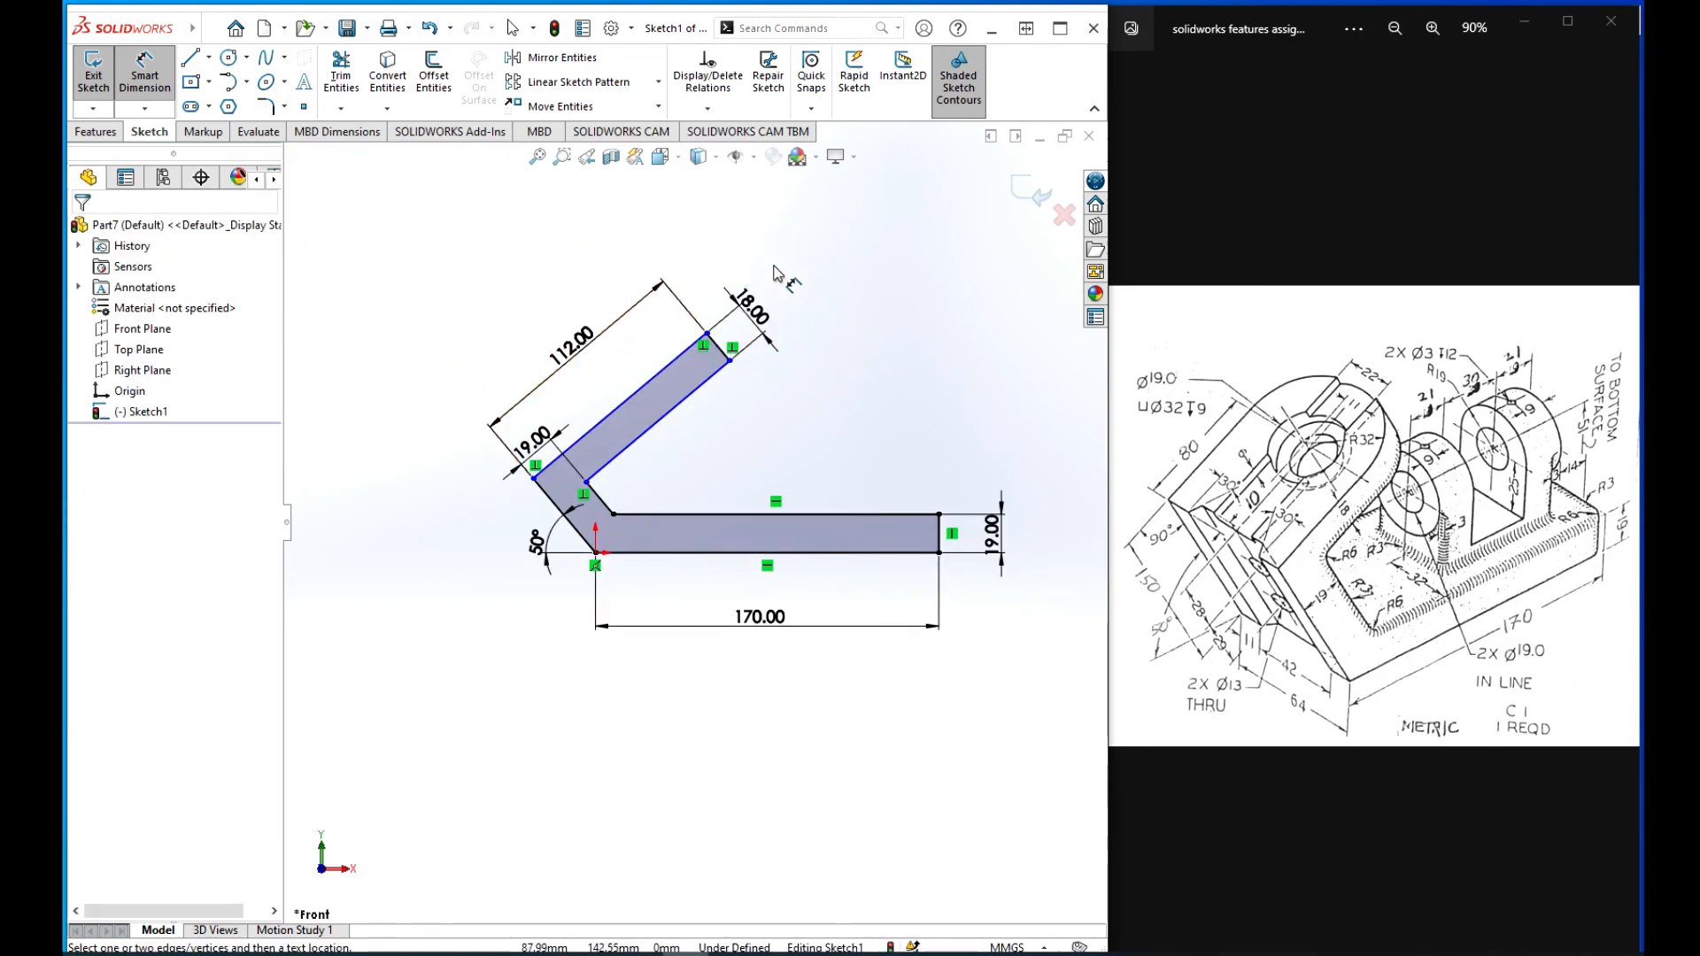
{"action": "key", "text": "Escape"}
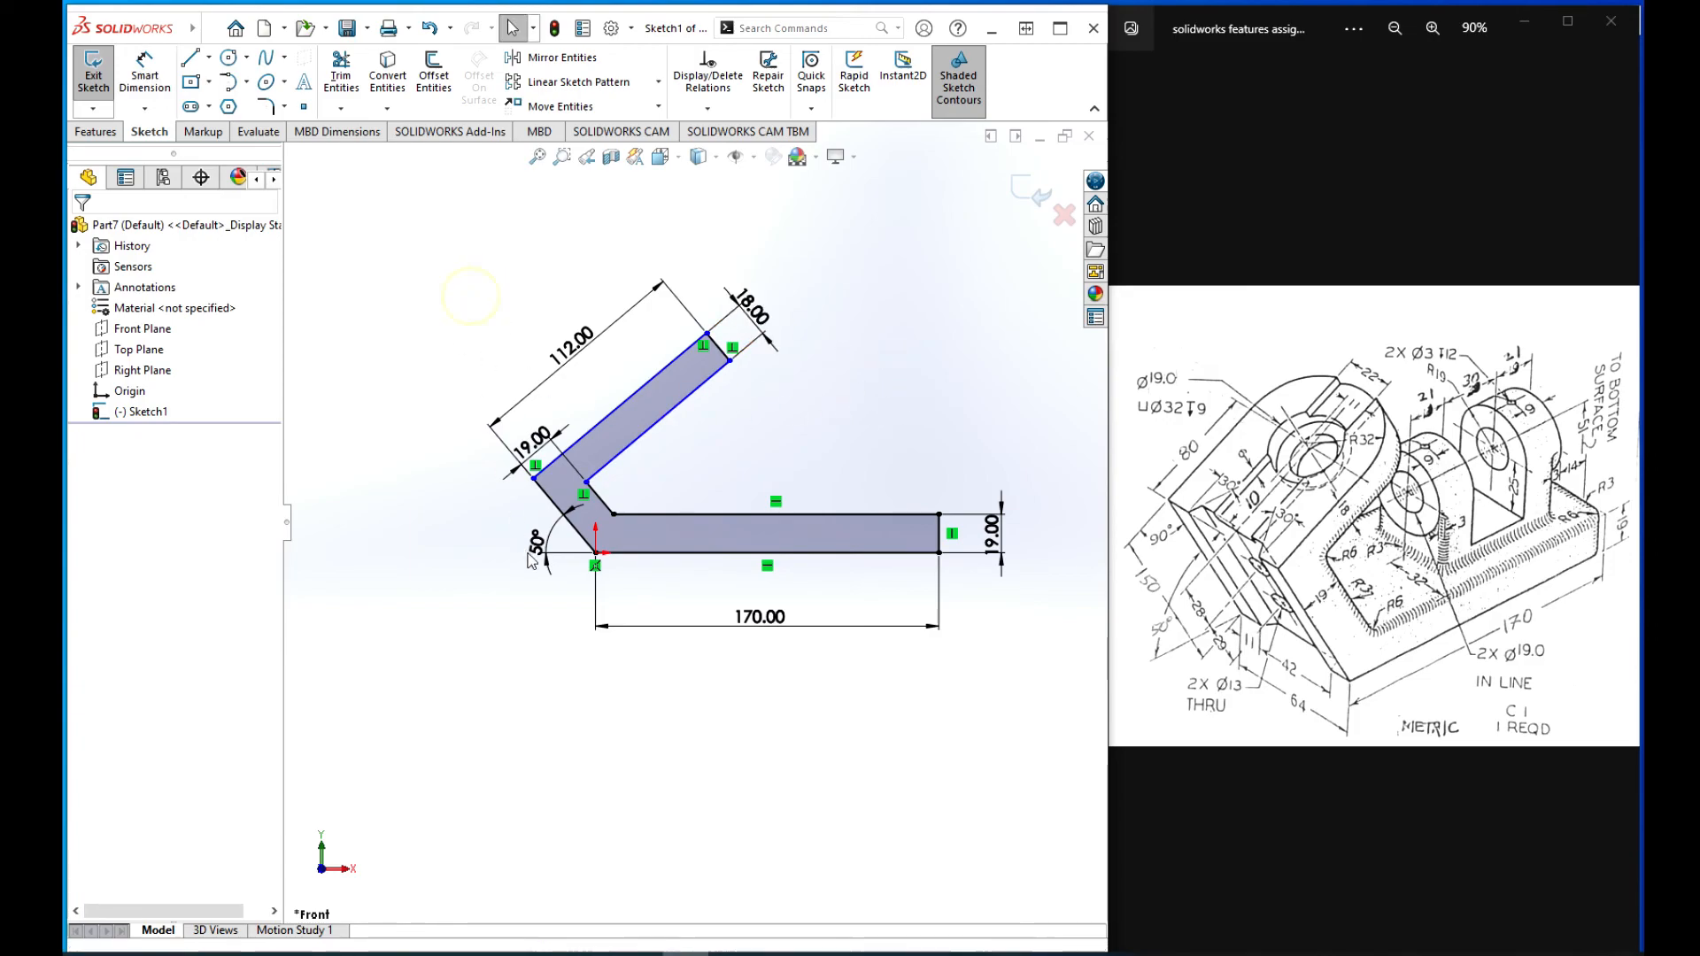
Step: Dimension the outer slanted line running from the origin to the upper arm as 150 mm and finish dimensioning
{"action": "scroll", "coordinate": [514, 528], "scroll_direction": "down", "scroll_amount": 2}
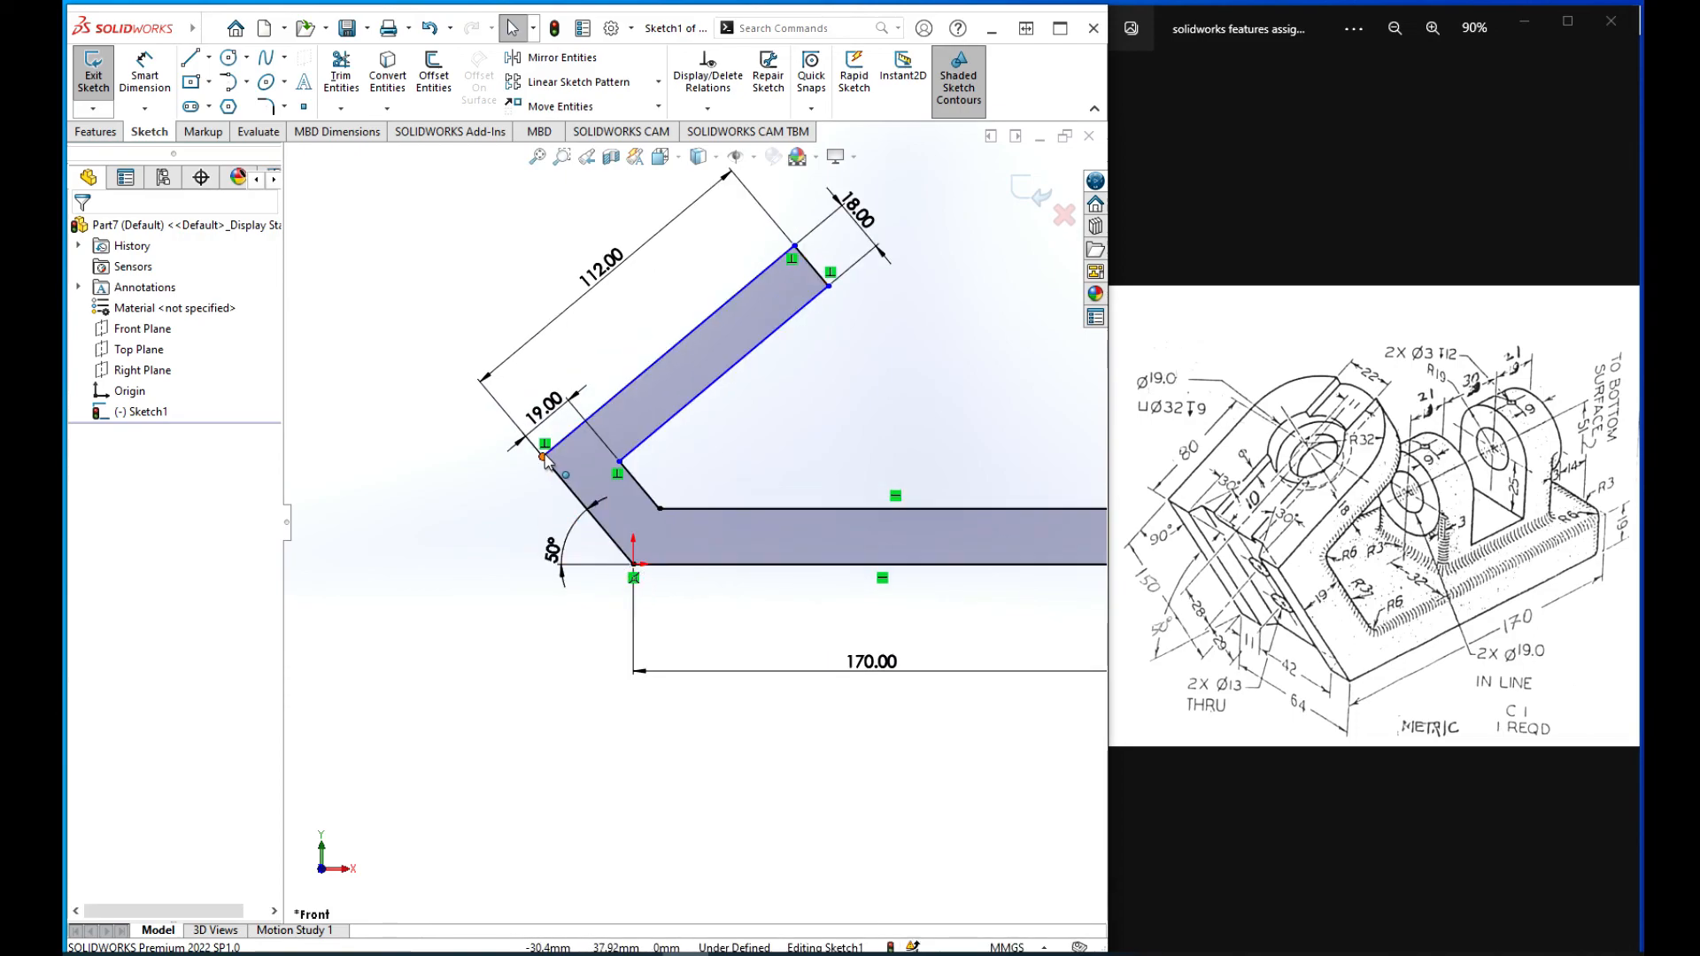
{"action": "scroll", "coordinate": [691, 529], "scroll_direction": "up", "scroll_amount": 2}
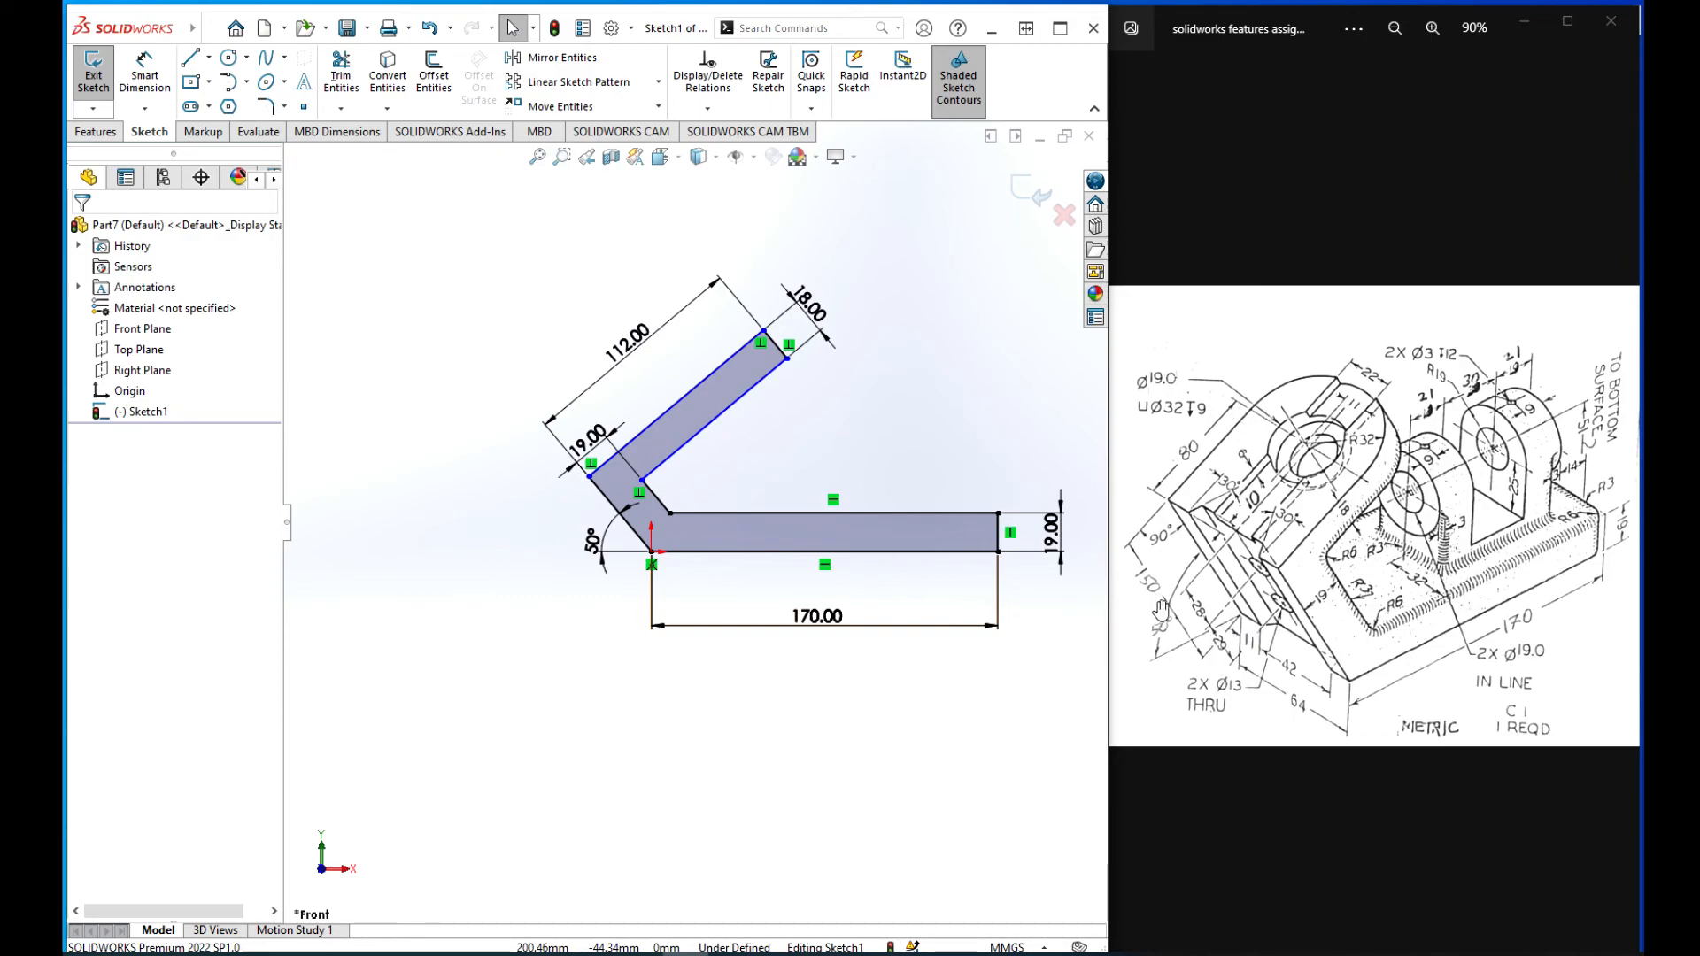
{"action": "scroll", "coordinate": [693, 514], "scroll_direction": "up", "scroll_amount": 3}
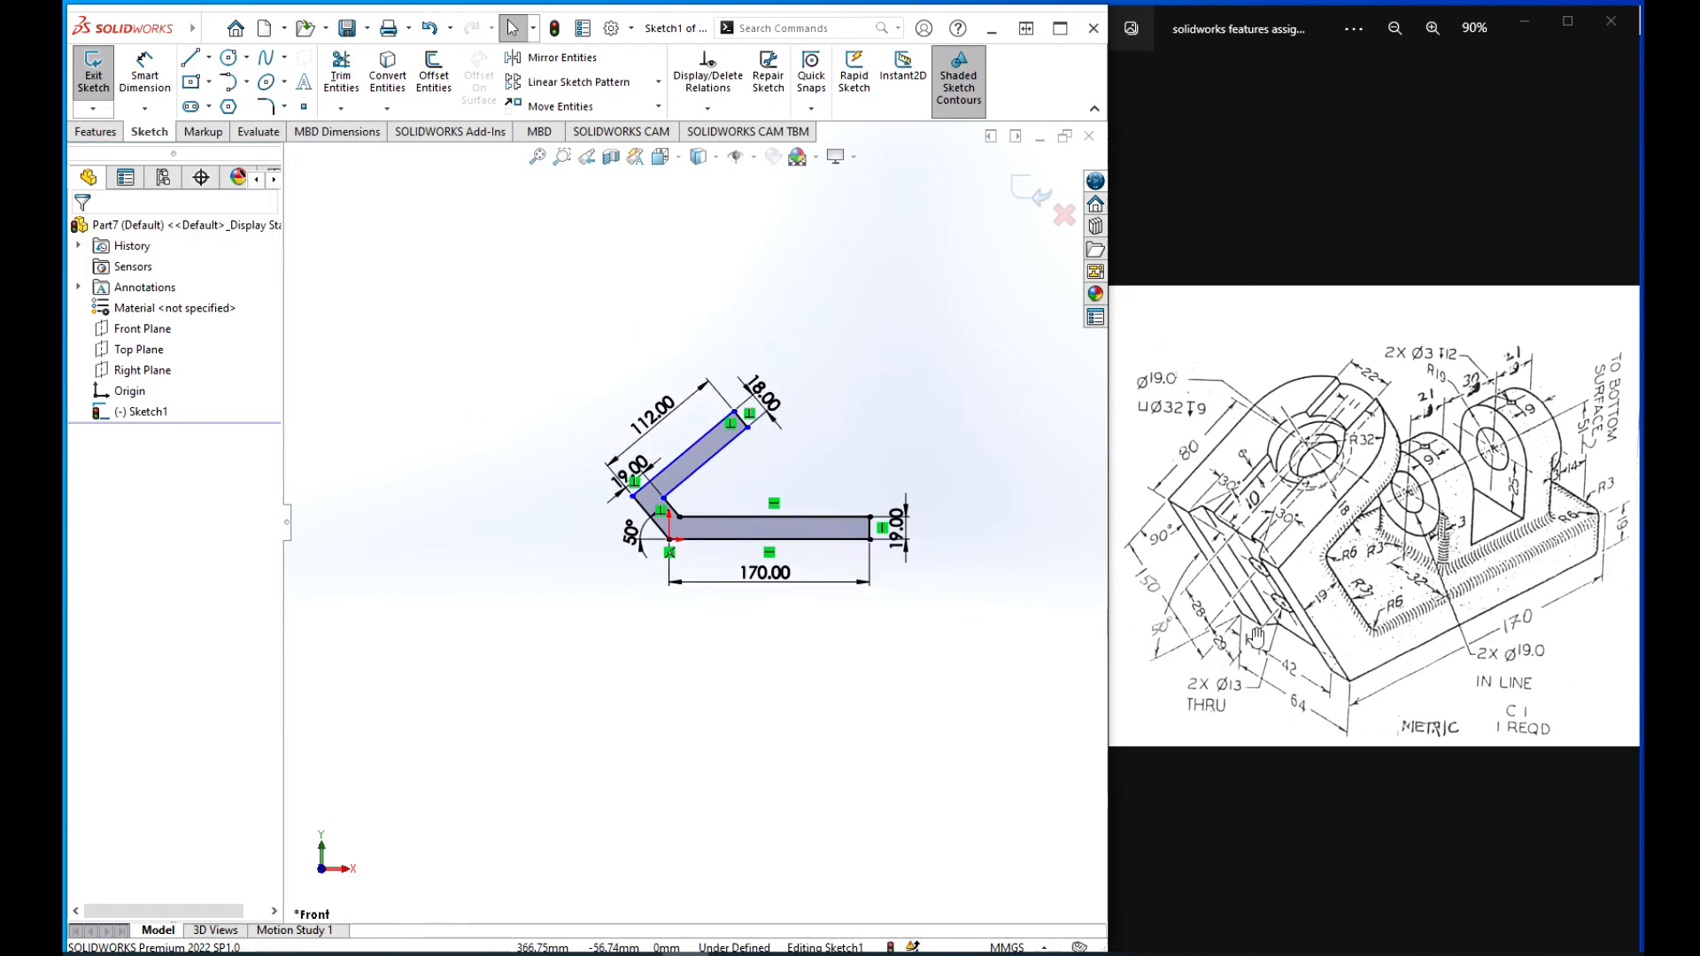
{"action": "left_click", "coordinate": [144, 73]}
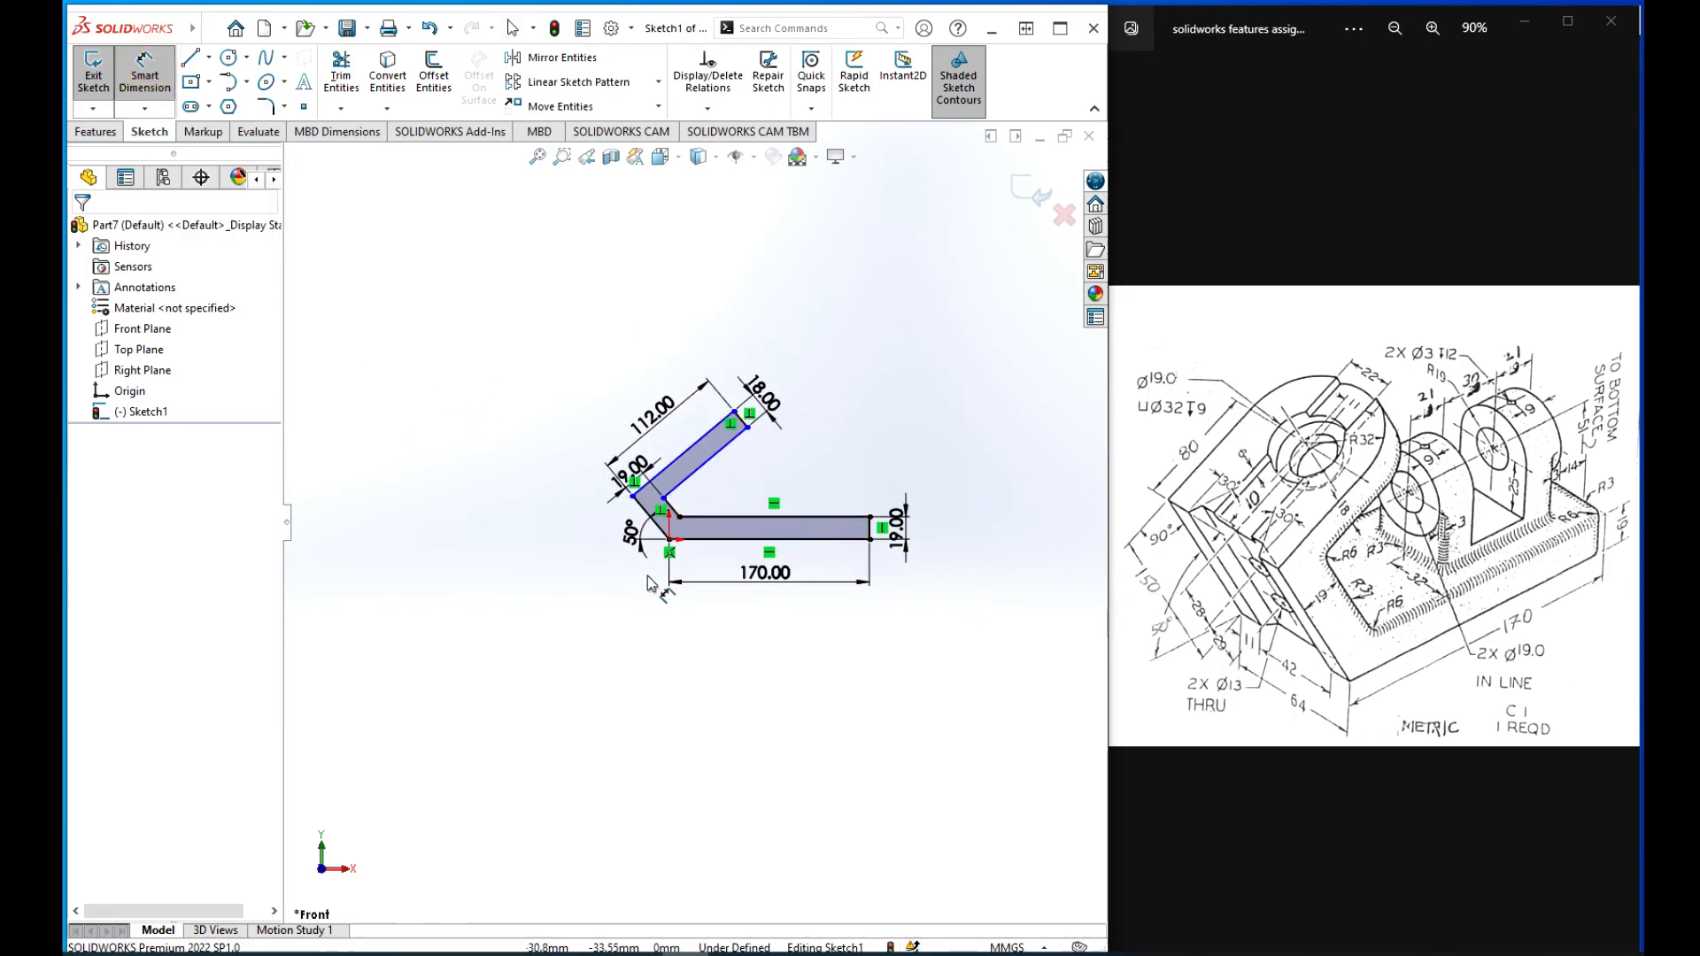
{"action": "scroll", "coordinate": [692, 539], "scroll_direction": "down", "scroll_amount": 1}
{"action": "scroll", "coordinate": [695, 527], "scroll_direction": "down", "scroll_amount": 2}
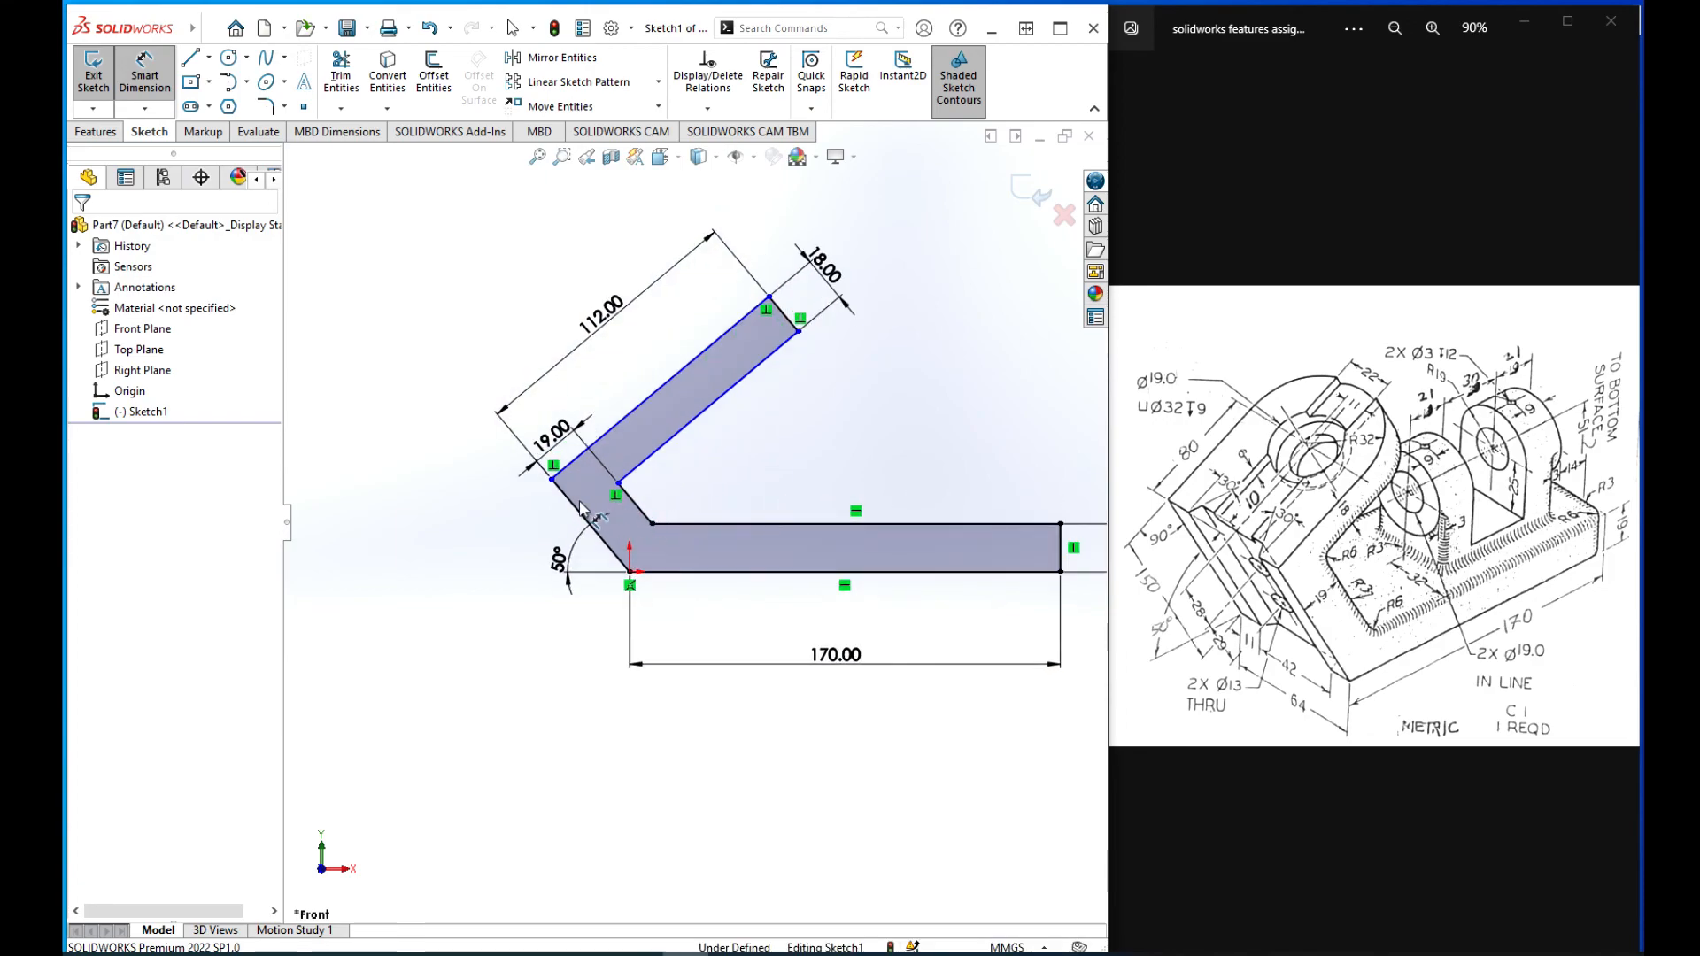
{"action": "left_click", "coordinate": [576, 513]}
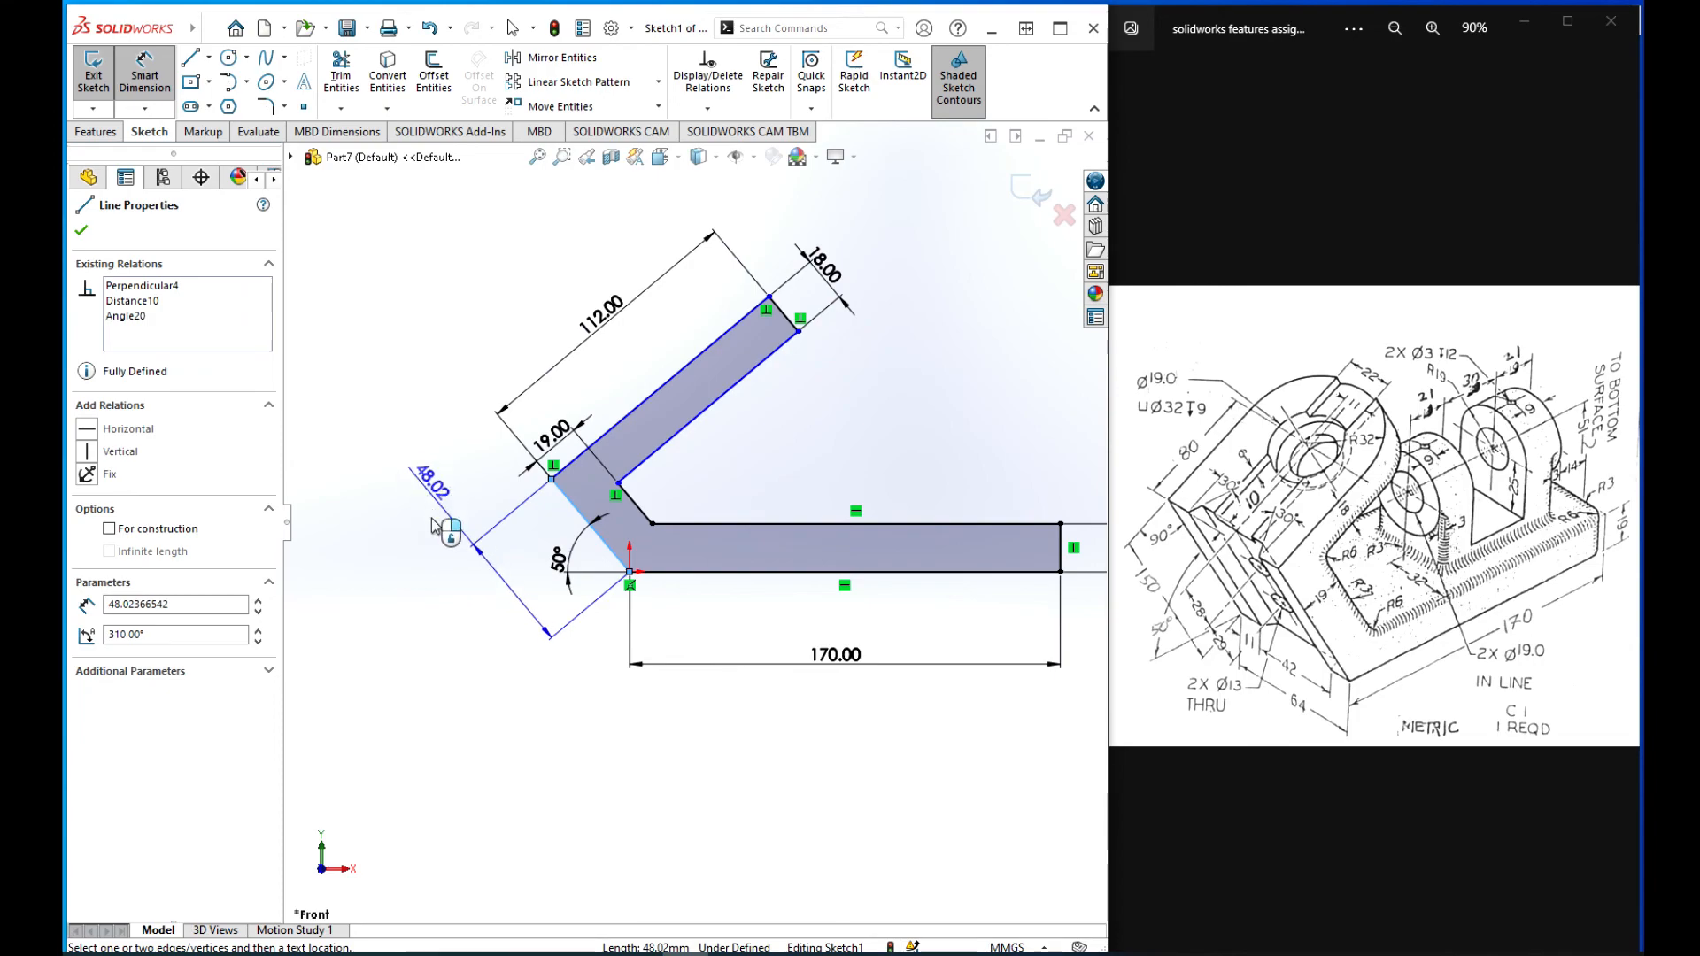
{"action": "left_click", "coordinate": [467, 611]}
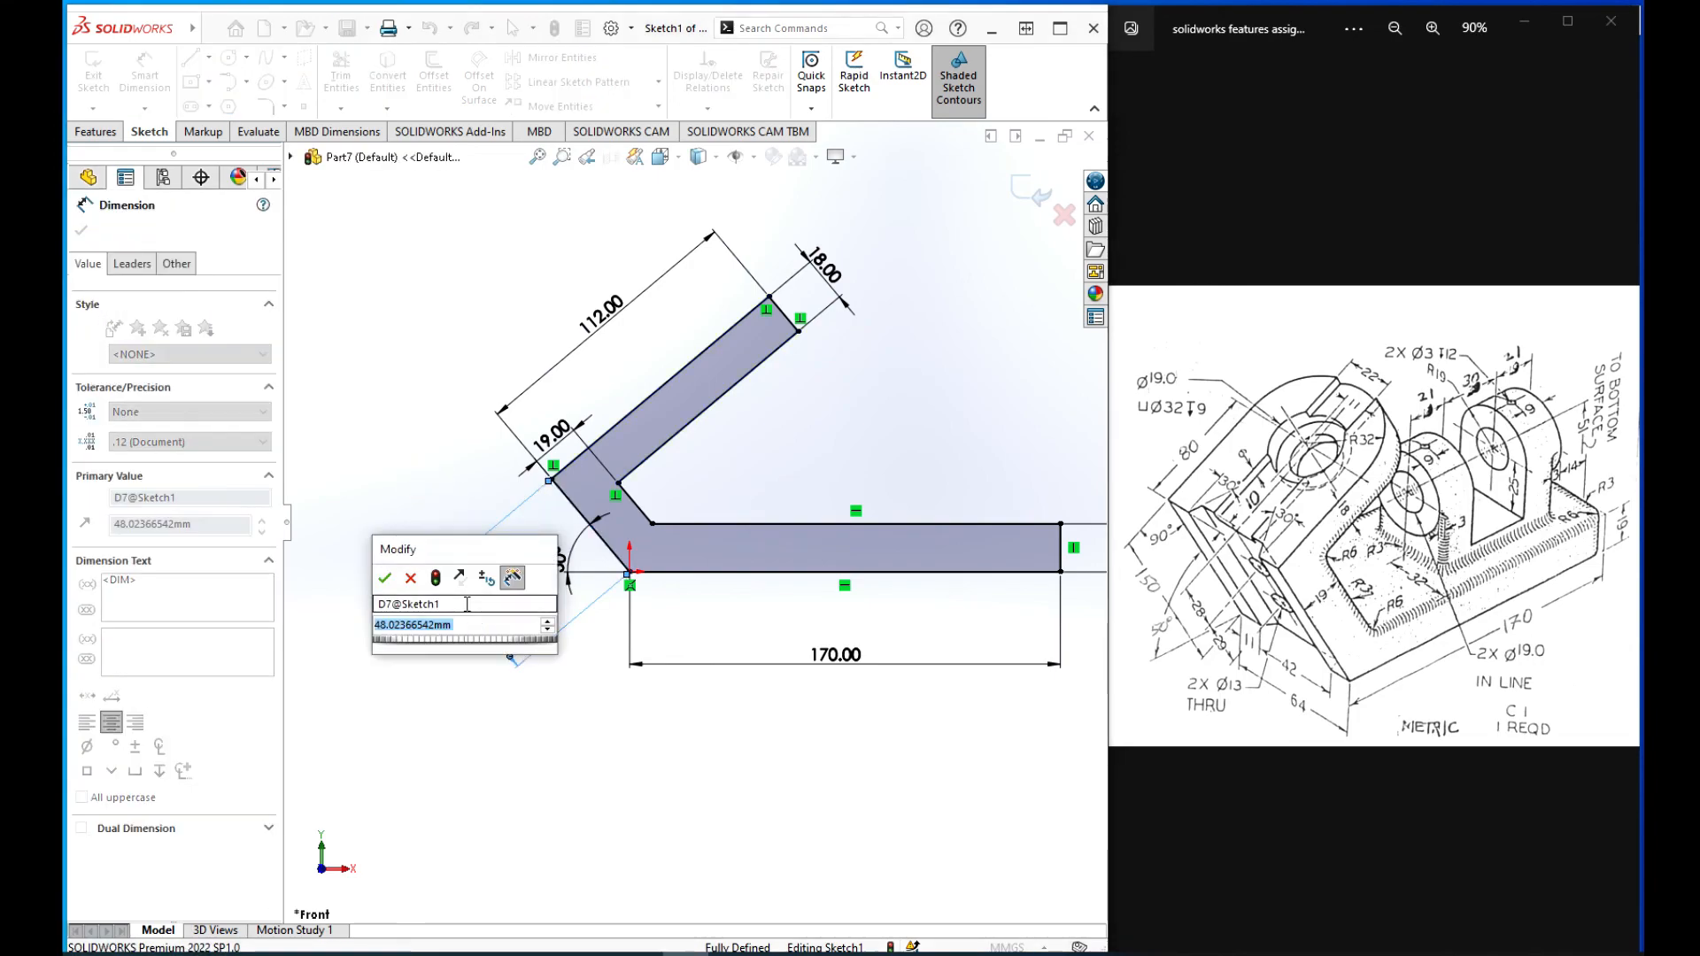
{"action": "type", "text": "150"}
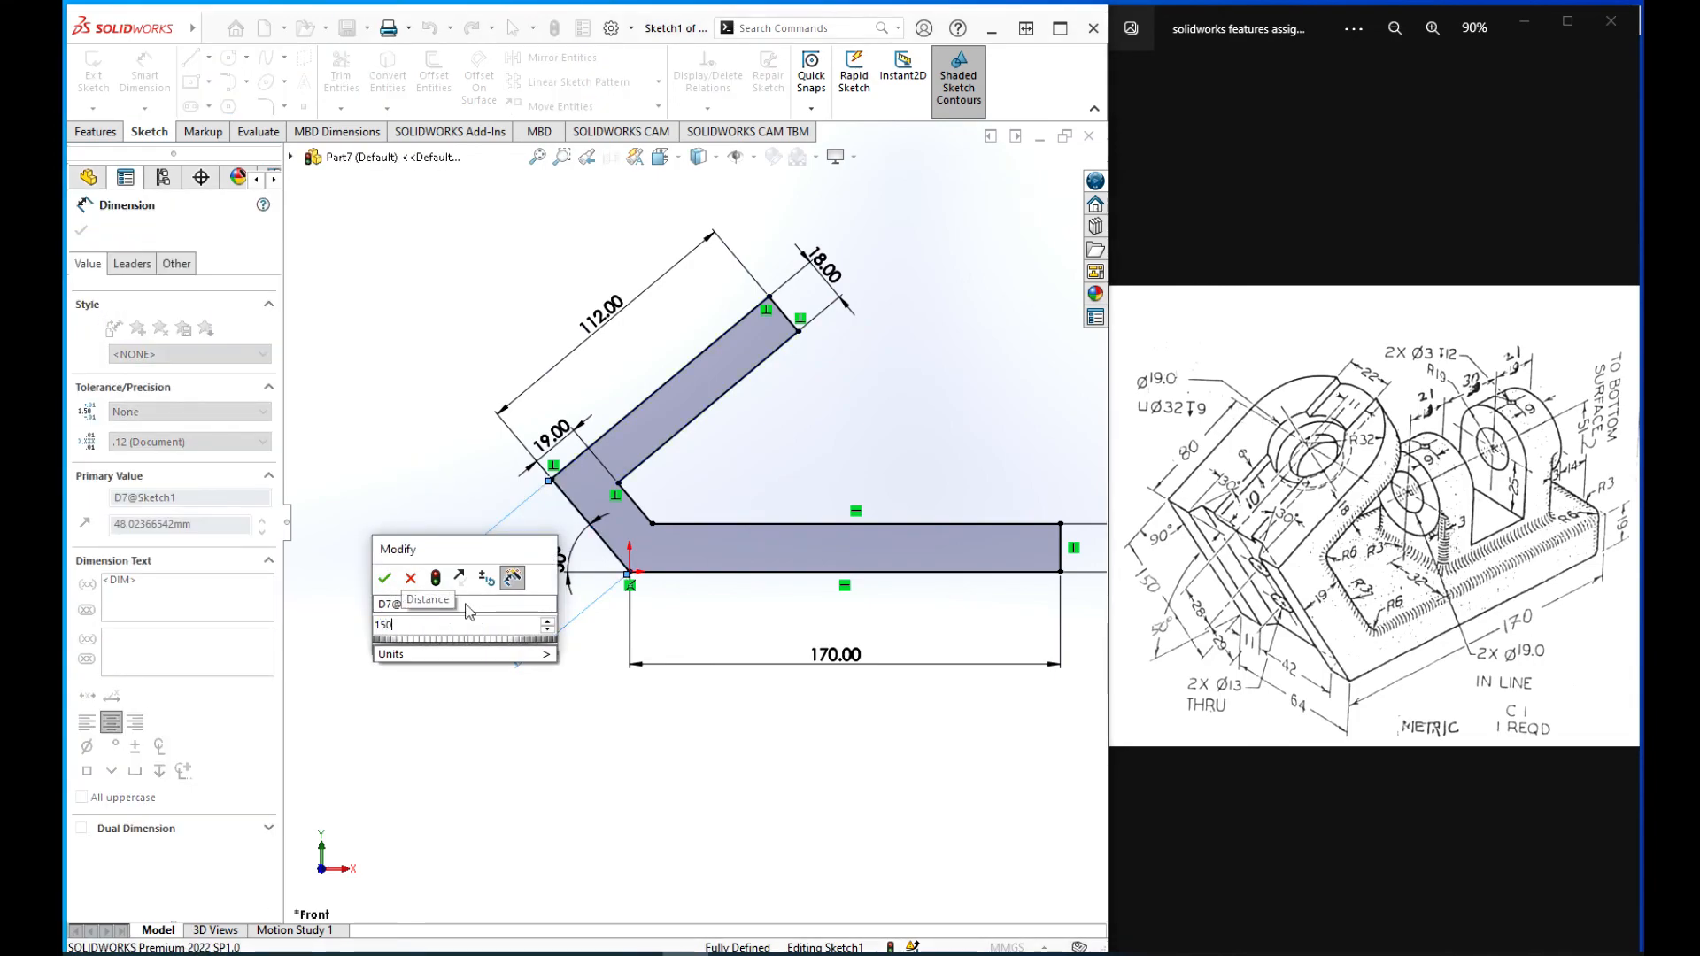
{"action": "key", "text": "Return"}
{"action": "scroll", "coordinate": [638, 531], "scroll_direction": "up", "scroll_amount": 4}
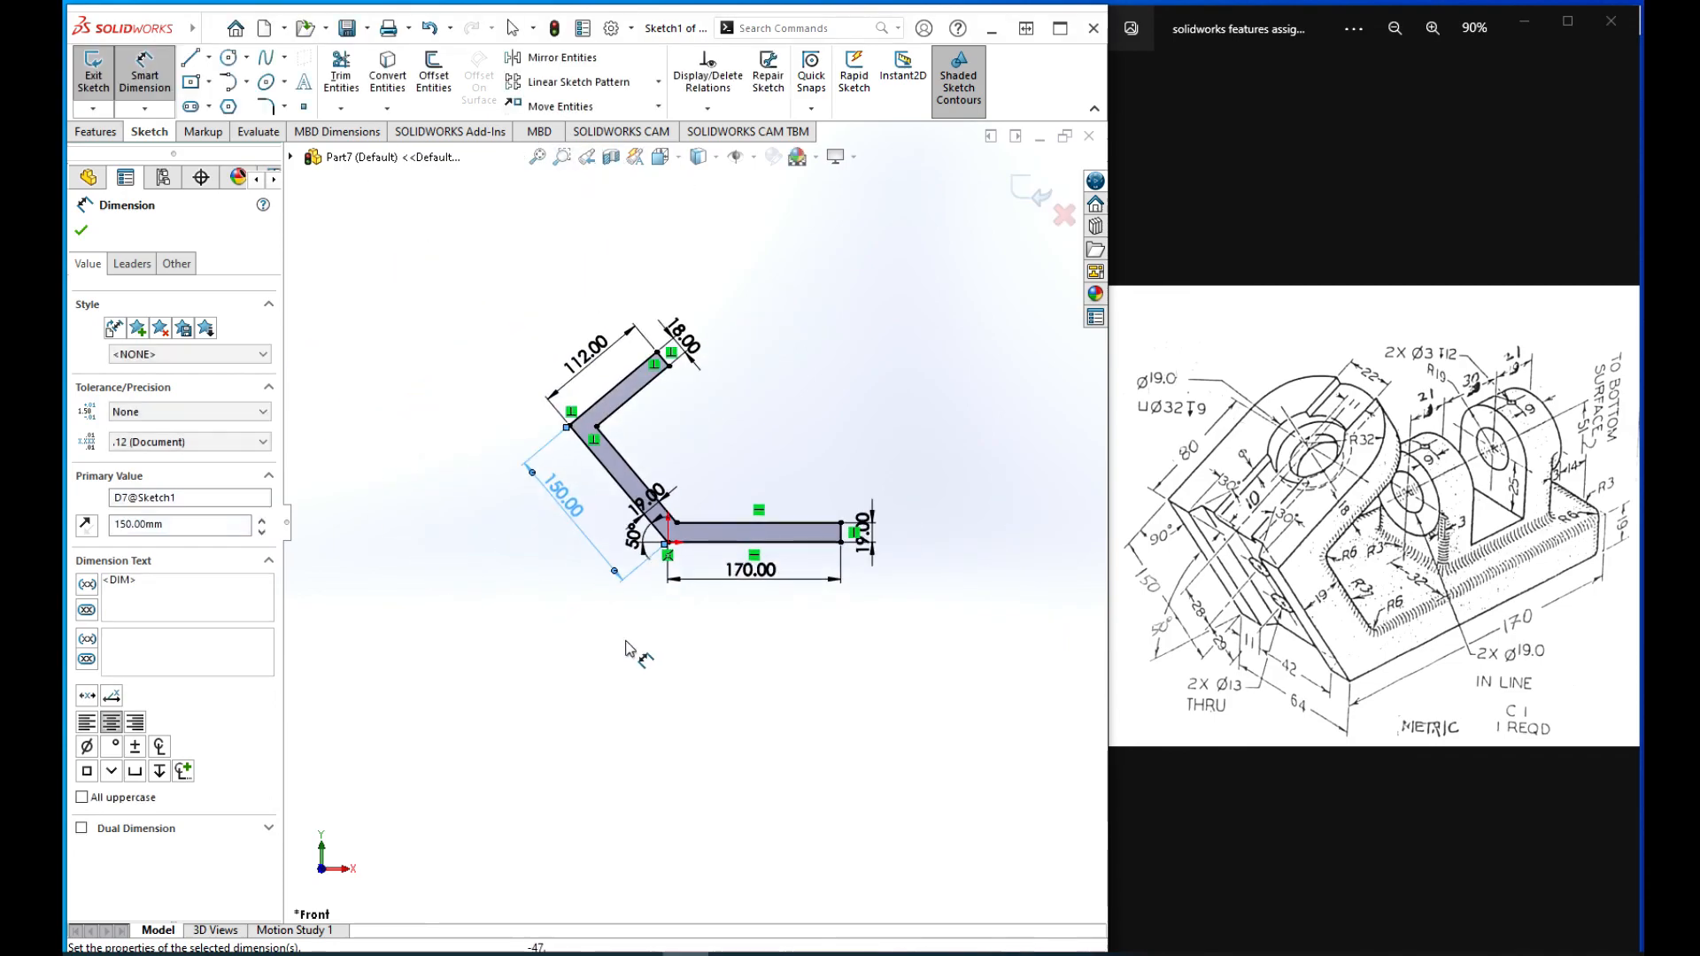
{"action": "left_click", "coordinate": [82, 231]}
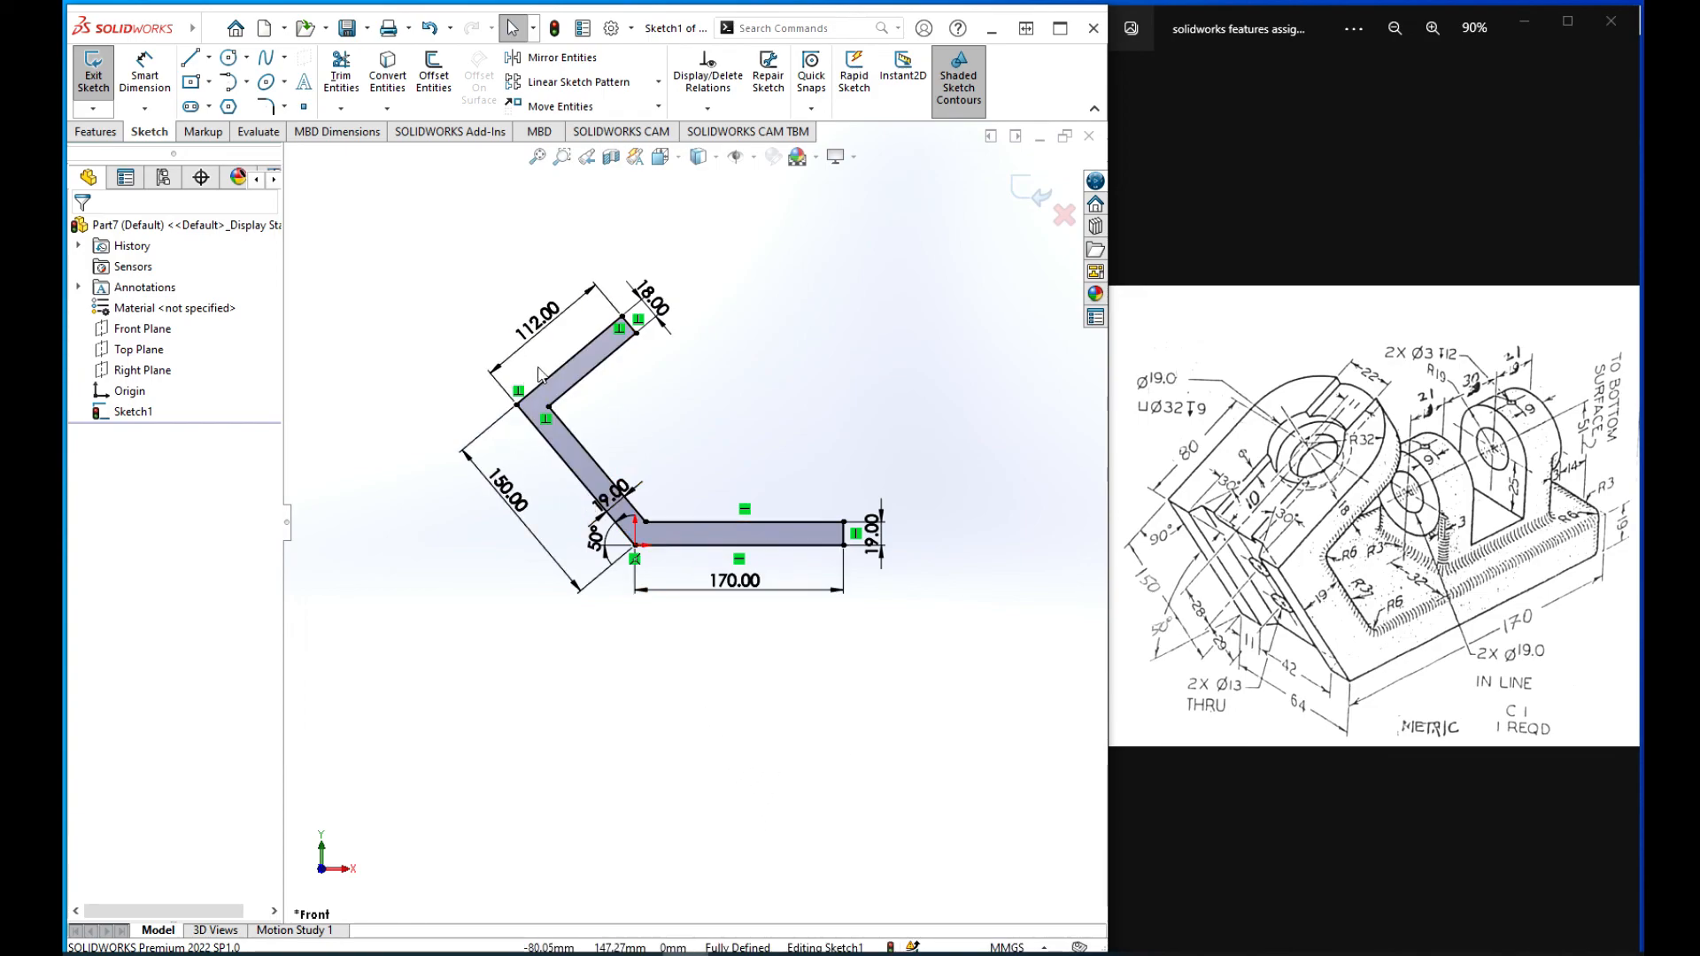
Step: Exit the sketch and extrude the bent profile as a boss with the Mid Plane end condition and a depth of 64 mm
{"action": "left_click", "coordinate": [1042, 210]}
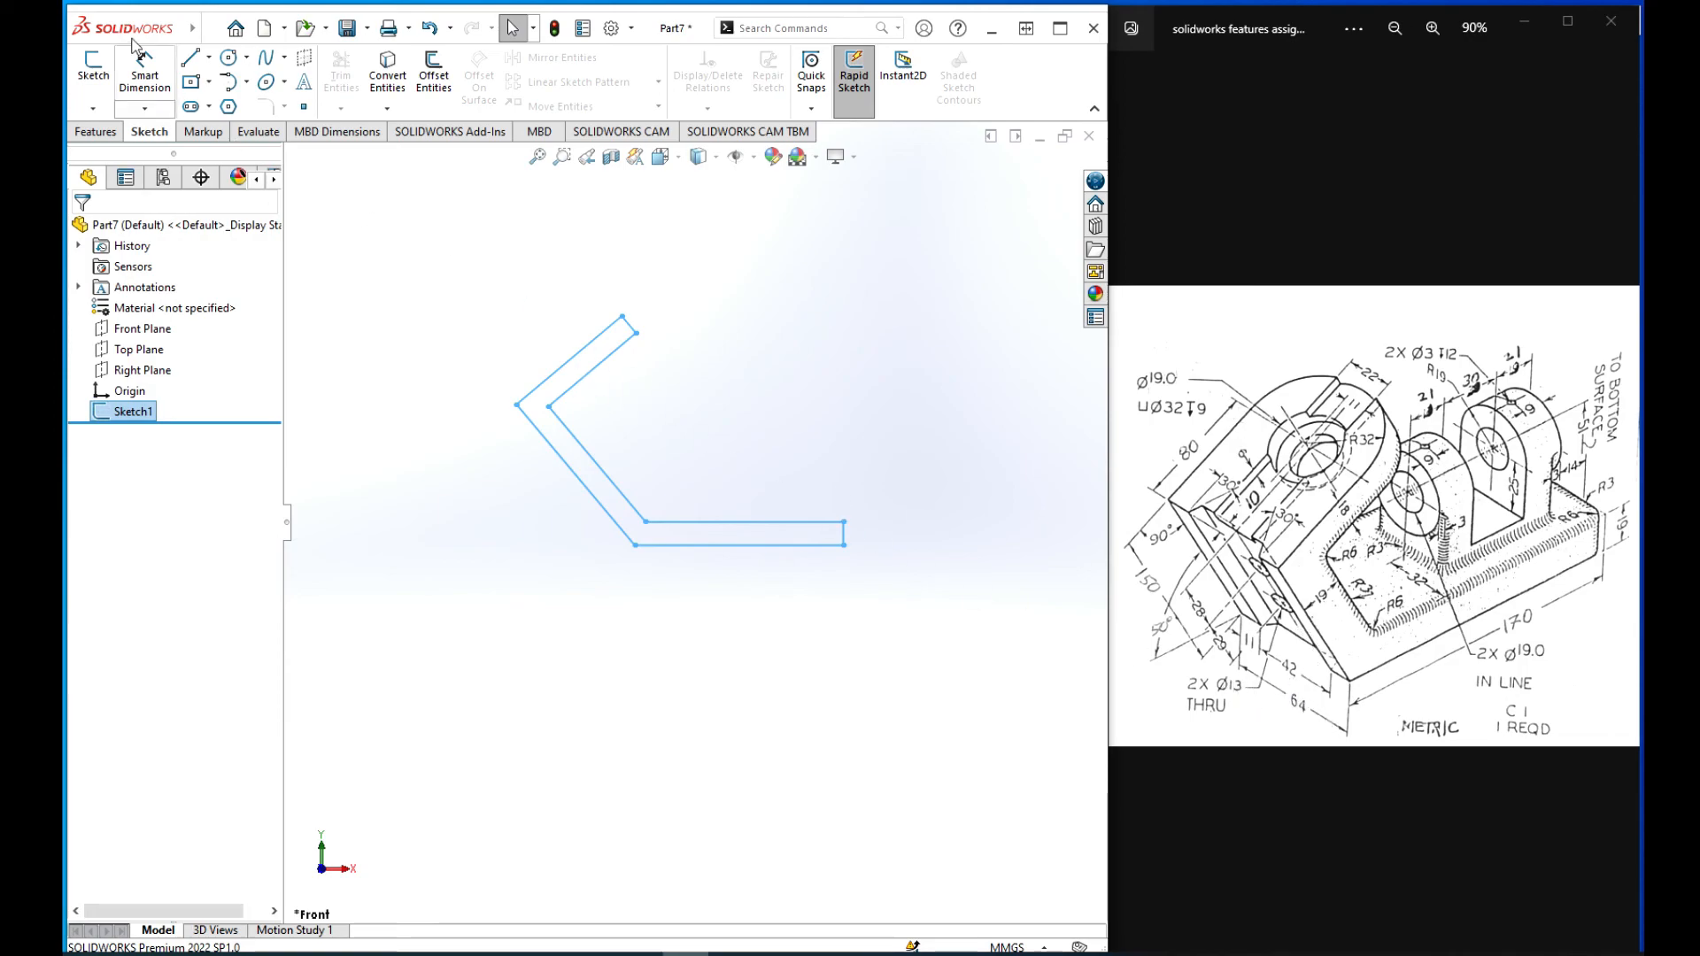
{"action": "left_click", "coordinate": [95, 131]}
{"action": "left_click", "coordinate": [102, 75]}
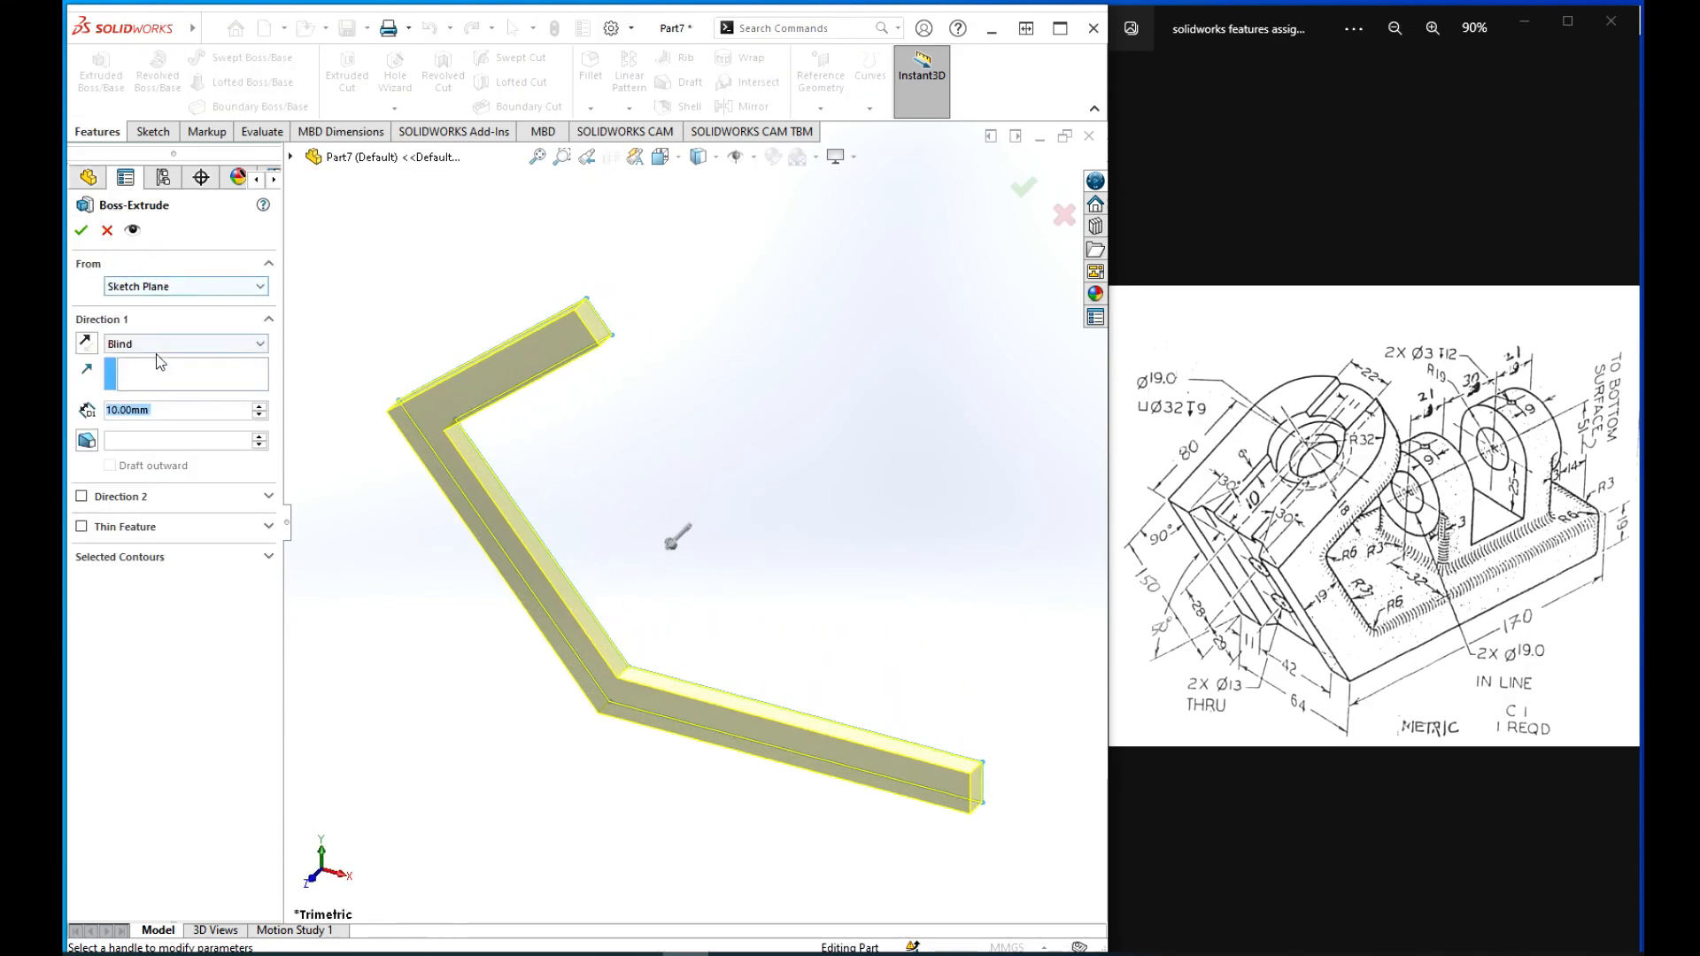
{"action": "left_click", "coordinate": [159, 344]}
{"action": "left_click", "coordinate": [144, 423]}
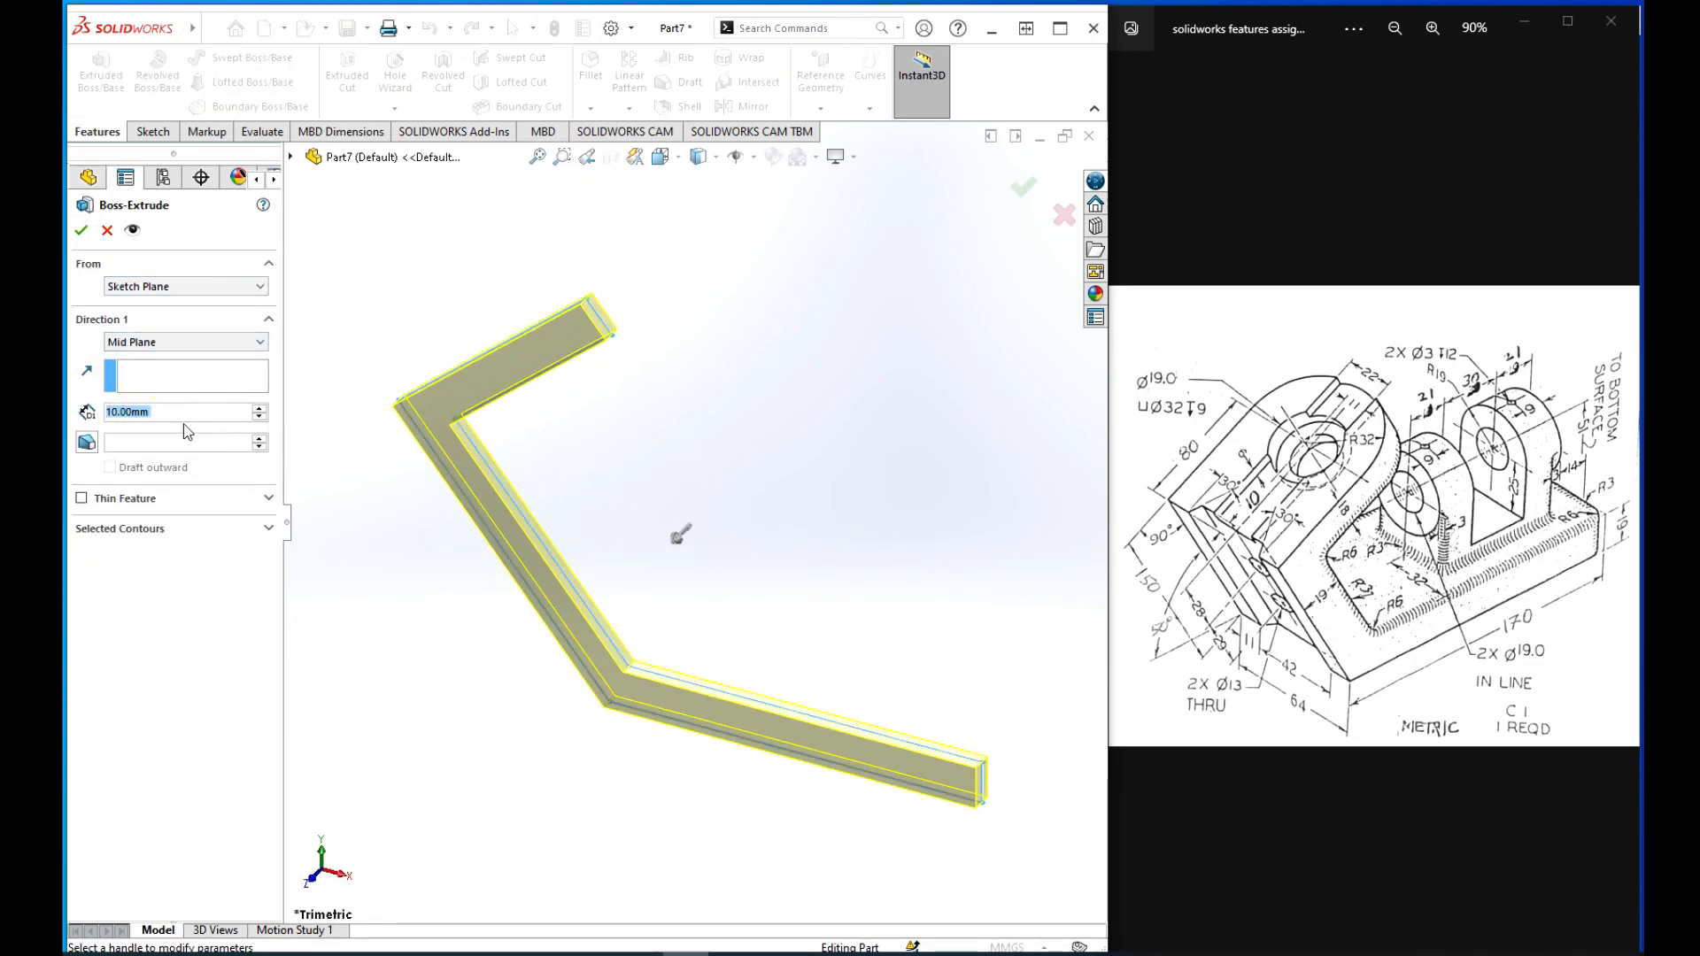
{"action": "type", "text": "64"}
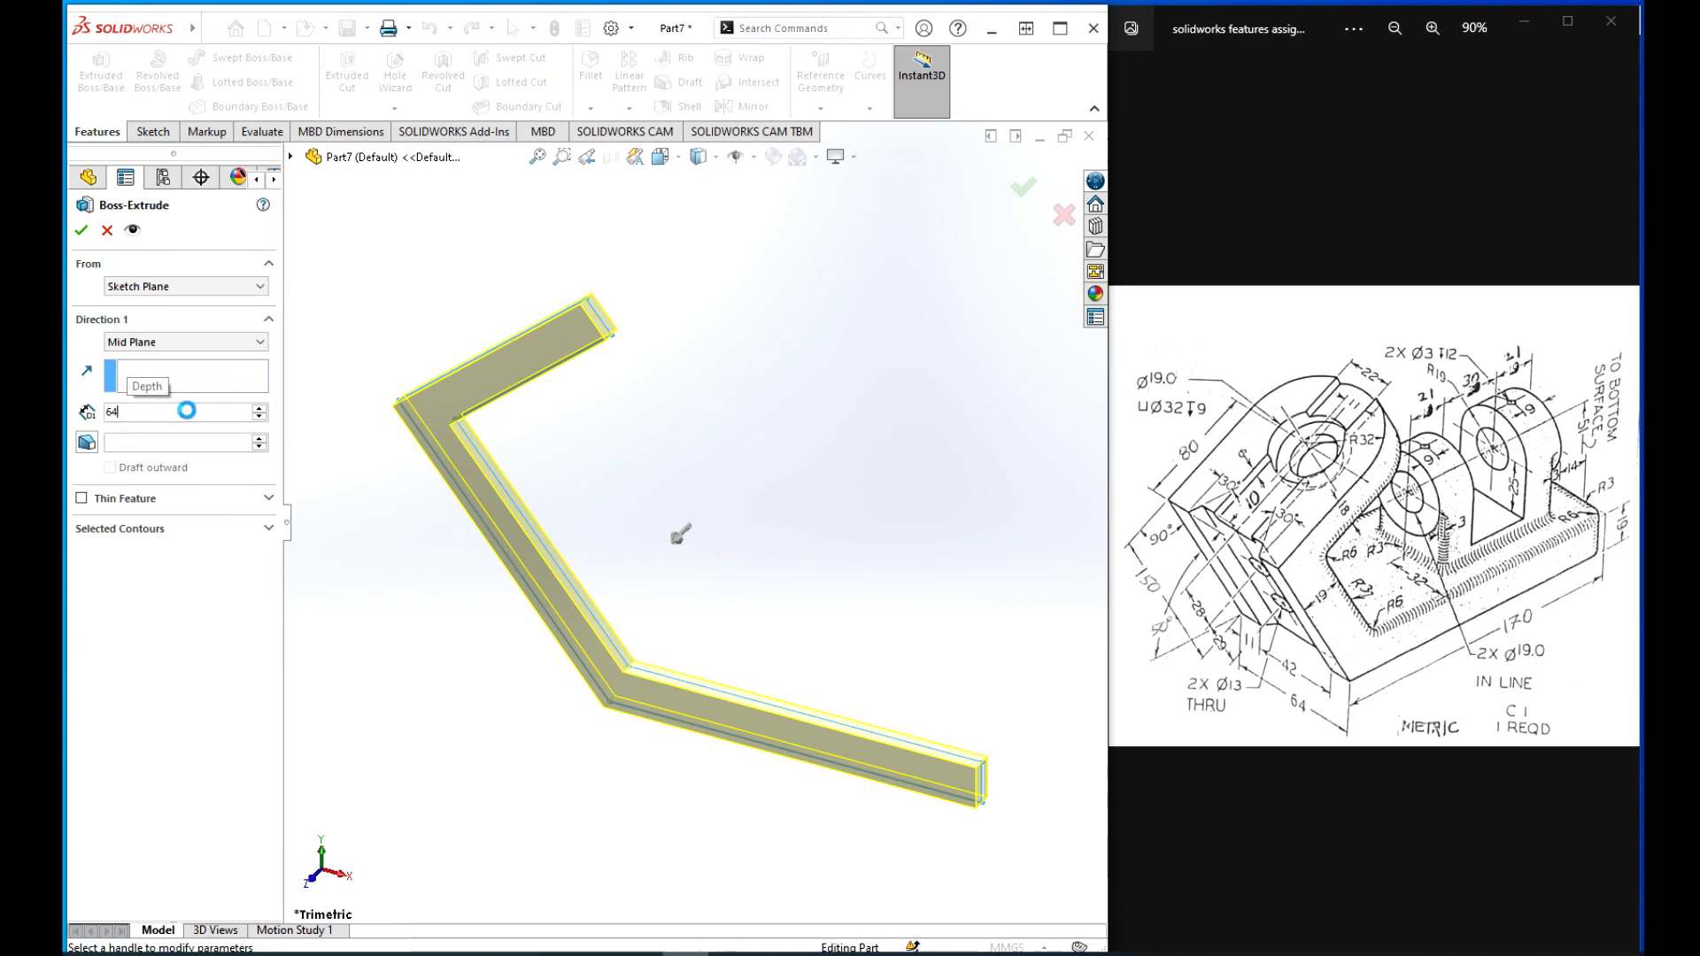
{"action": "key", "text": "Return"}
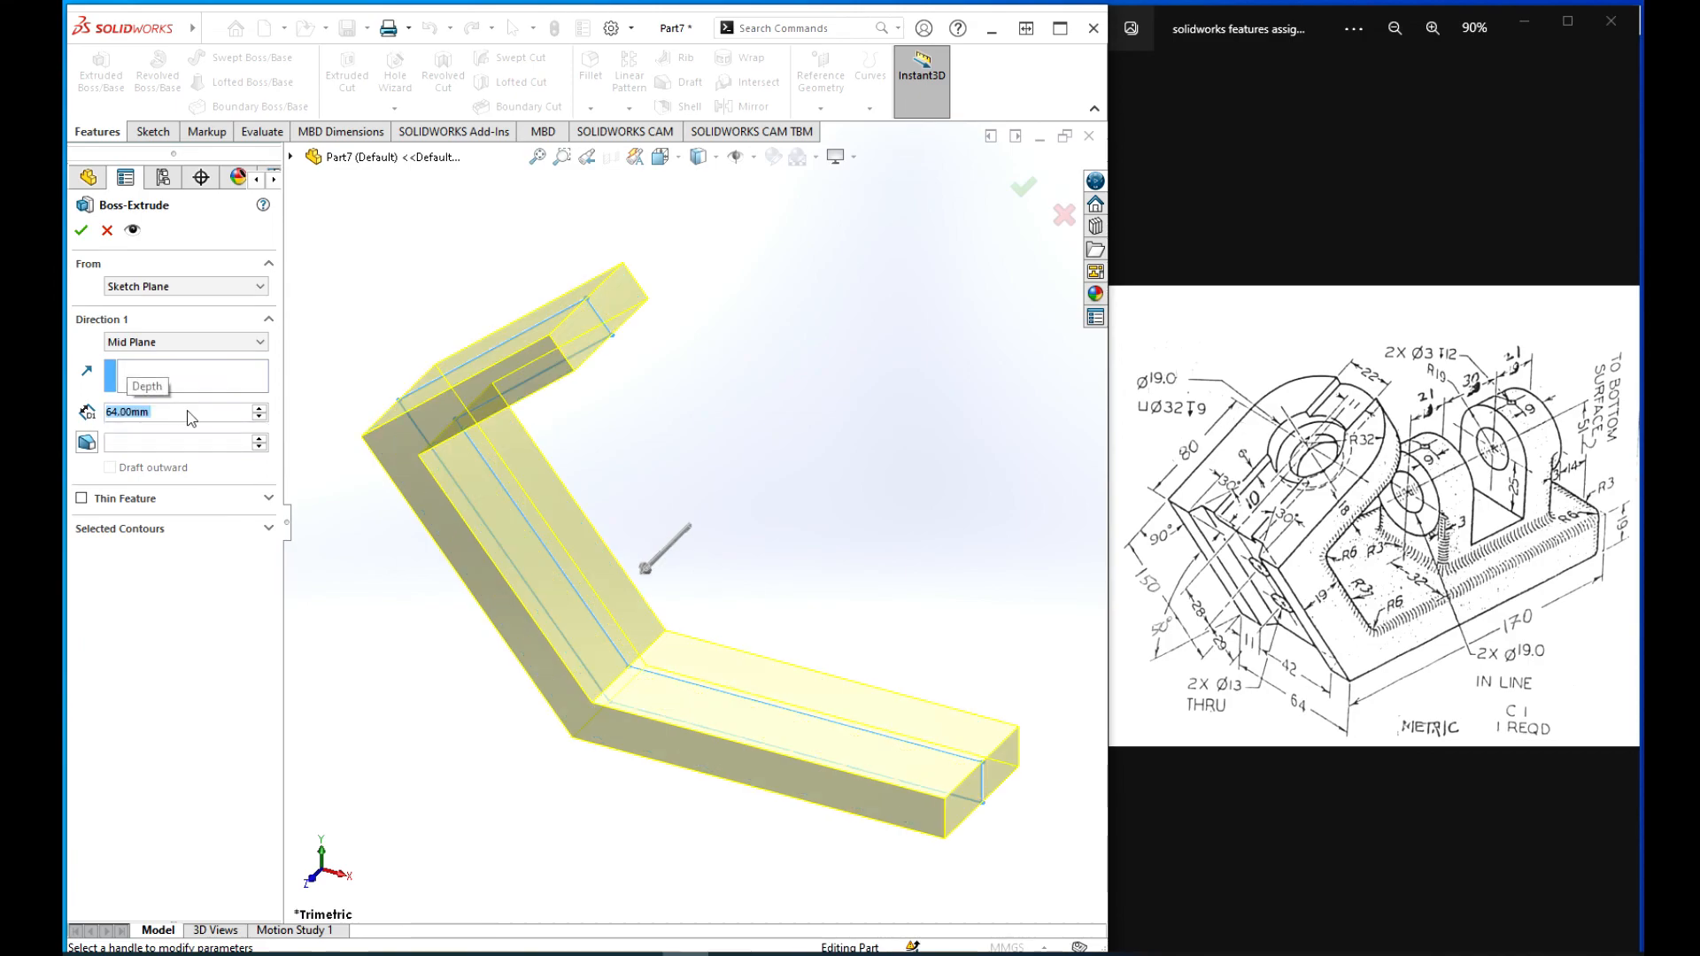
{"action": "left_click", "coordinate": [1025, 191]}
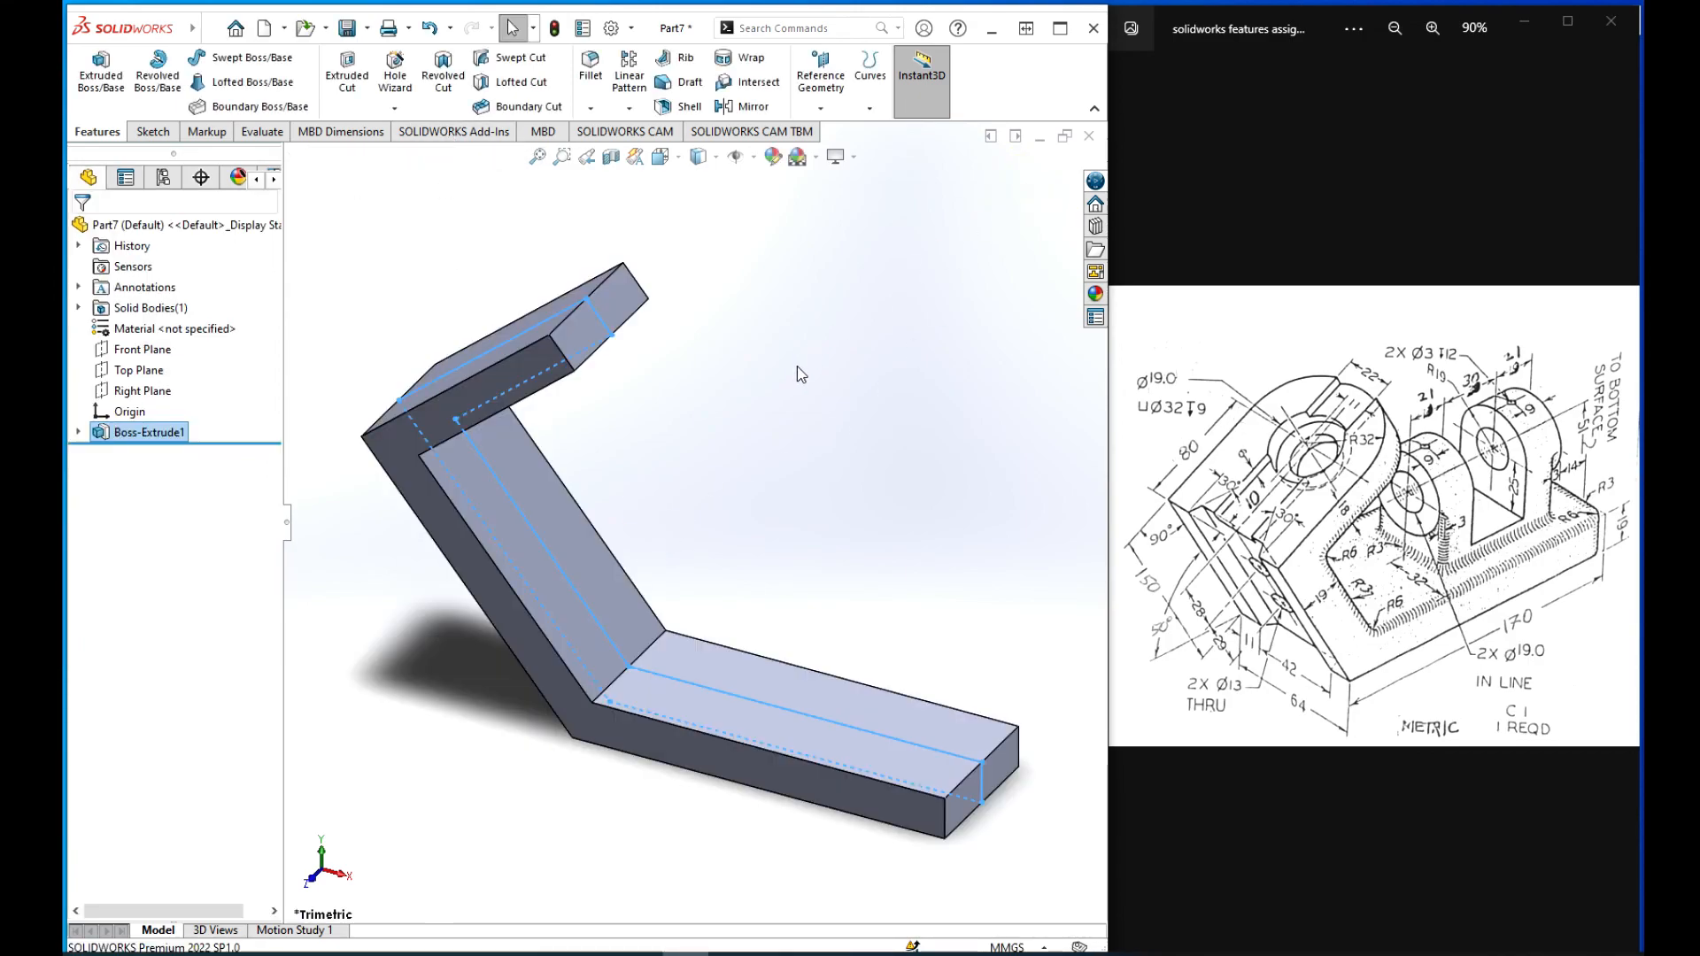
{"action": "left_click", "coordinate": [797, 366]}
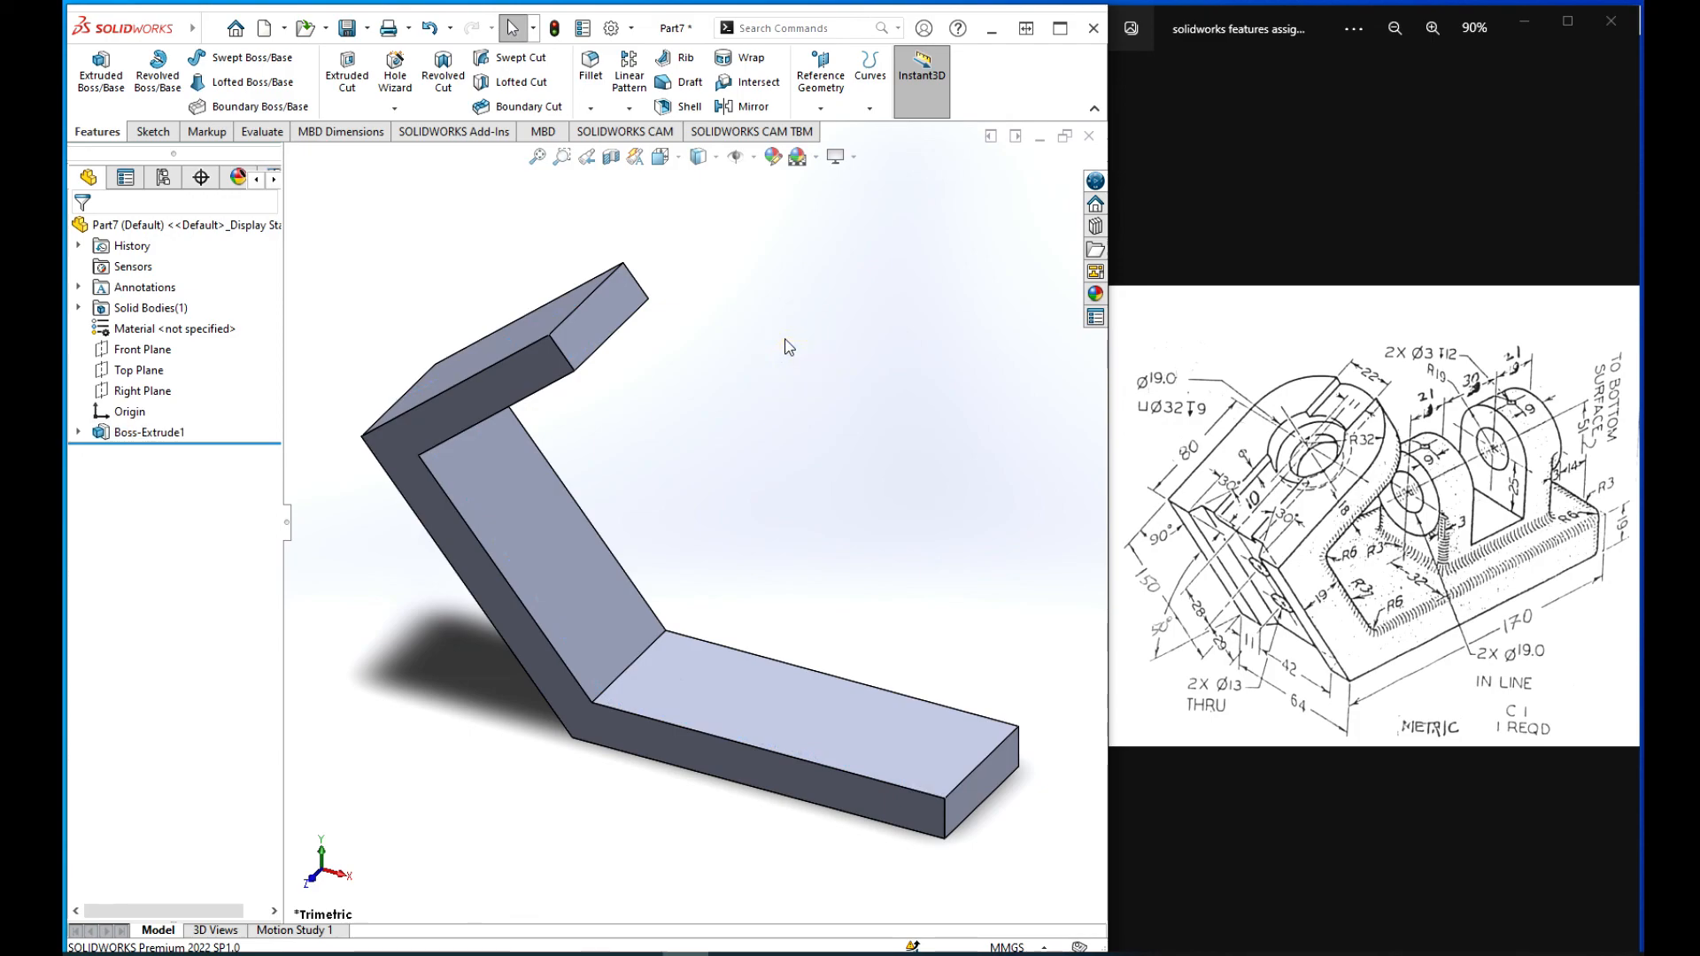